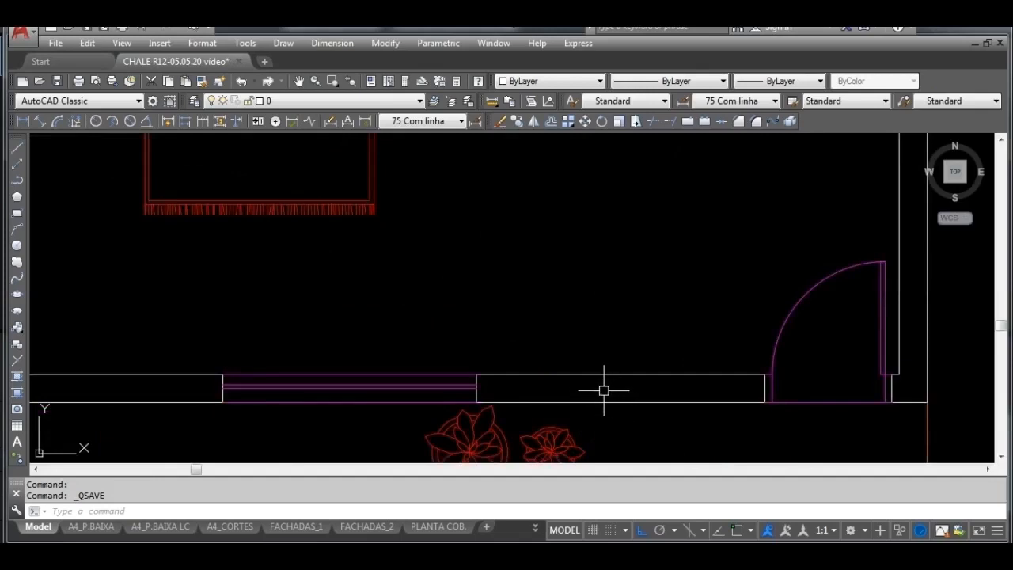
Step: Examine the wall lines of the floor plan around the living room, the two bedrooms and their door openings
{"action": "scroll", "coordinate": [606, 388], "scroll_direction": "down", "scroll_amount": 2}
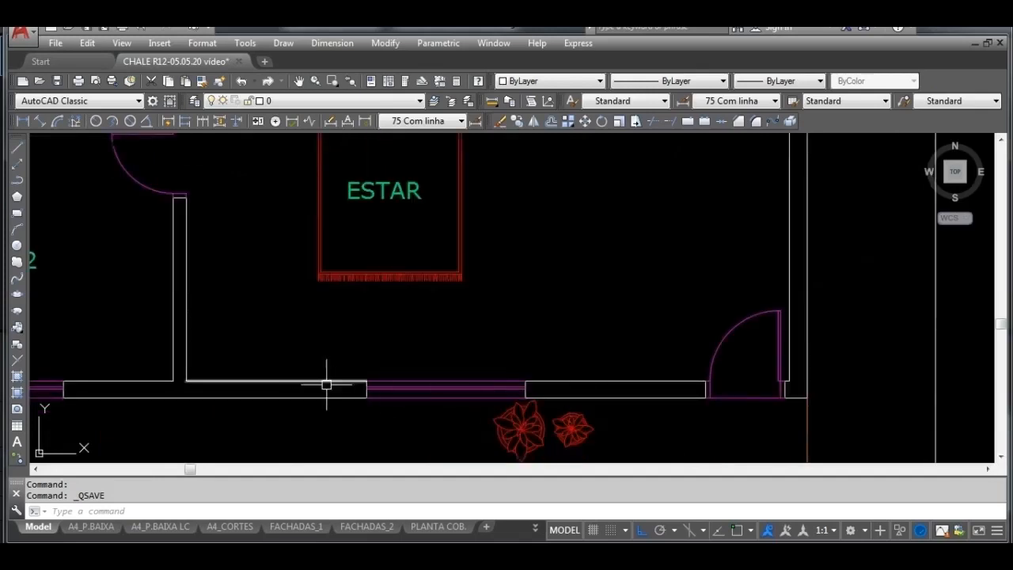
{"action": "scroll", "coordinate": [332, 376], "scroll_direction": "down", "scroll_amount": 3}
{"action": "scroll", "coordinate": [294, 326], "scroll_direction": "up", "scroll_amount": 4}
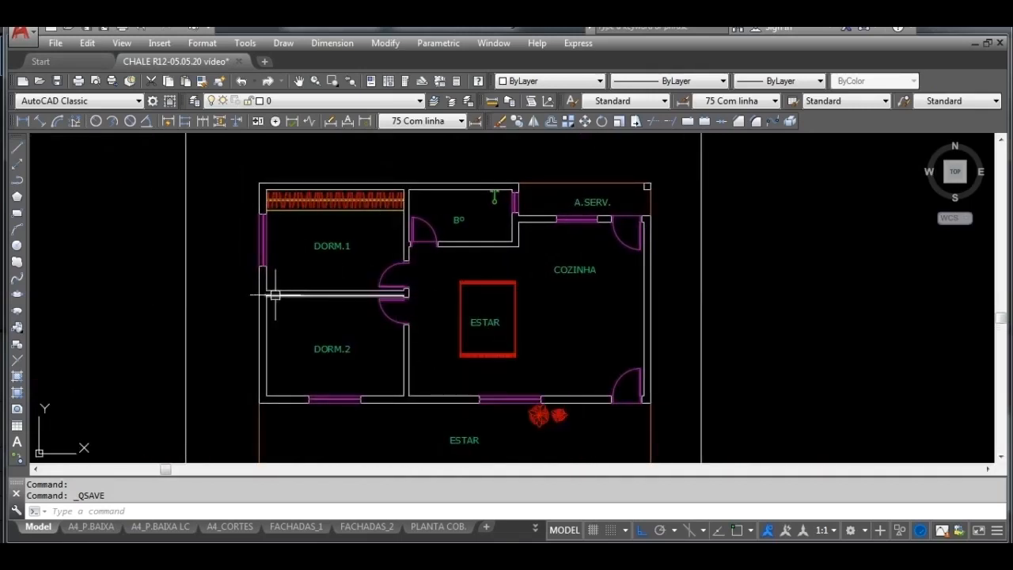
{"action": "scroll", "coordinate": [261, 288], "scroll_direction": "up", "scroll_amount": 5}
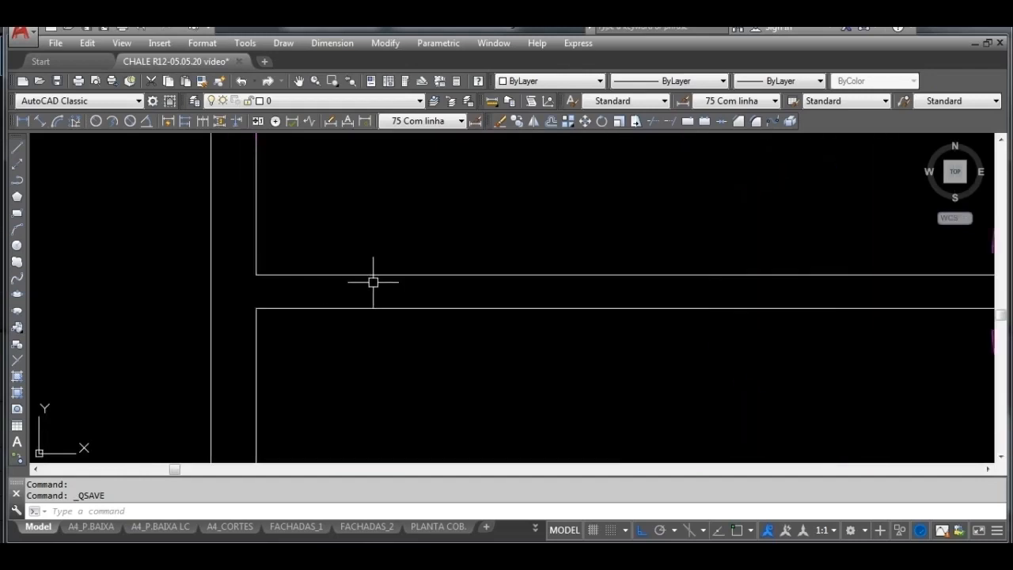
{"action": "scroll", "coordinate": [375, 283], "scroll_direction": "down", "scroll_amount": 3}
{"action": "middle_click_drag", "start_coordinate": [752, 279], "coordinate": [683, 294]}
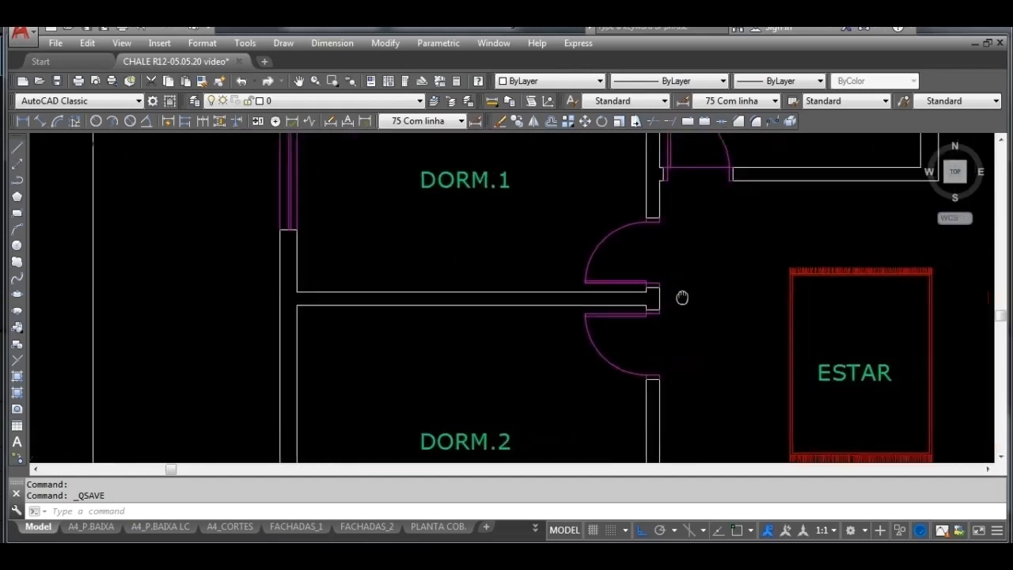
{"action": "scroll", "coordinate": [697, 233], "scroll_direction": "down", "scroll_amount": 2}
{"action": "mouse_move", "coordinate": [806, 243]}
{"action": "middle_mouse_down"}
{"action": "mouse_move", "coordinate": [671, 276]}
{"action": "mouse_move", "coordinate": [603, 259]}
{"action": "middle_mouse_up"}
{"action": "scroll", "coordinate": [683, 268], "scroll_direction": "down", "scroll_amount": 2}
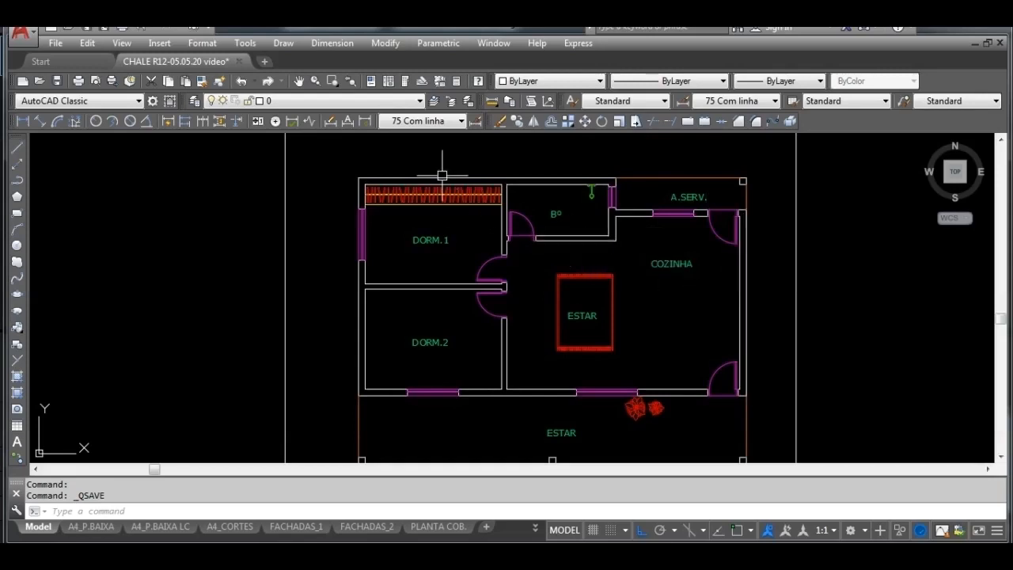
Step: Make 00HATCHALV the current layer
{"action": "left_click", "coordinate": [420, 101]}
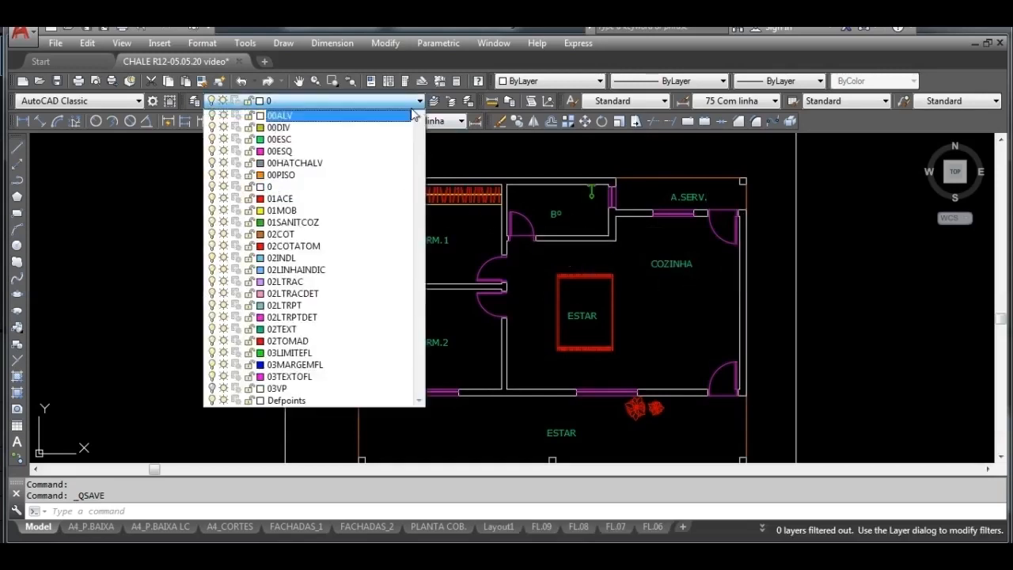
{"action": "left_click", "coordinate": [383, 163]}
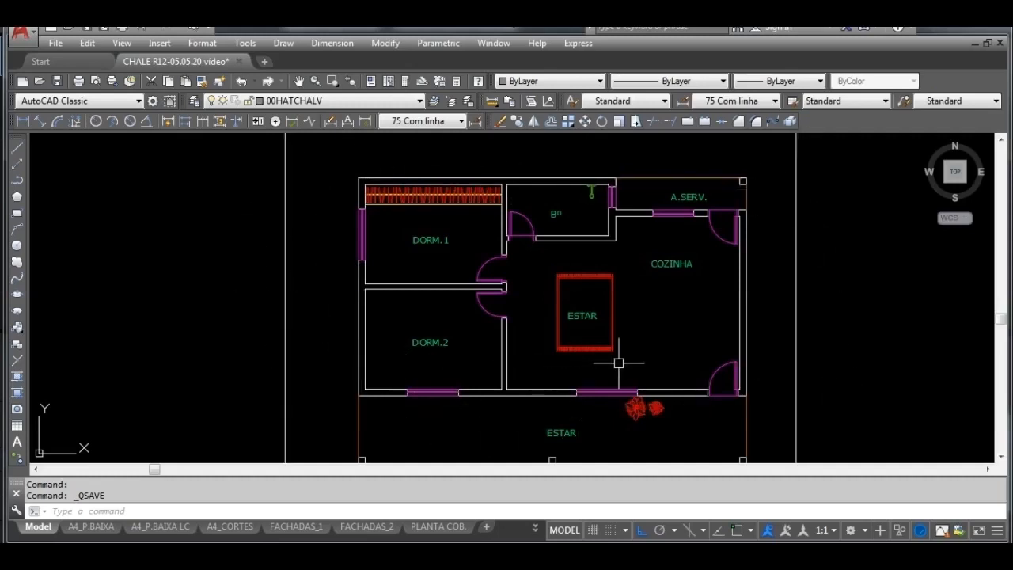
{"action": "middle_click_drag", "start_coordinate": [653, 373], "coordinate": [636, 362]}
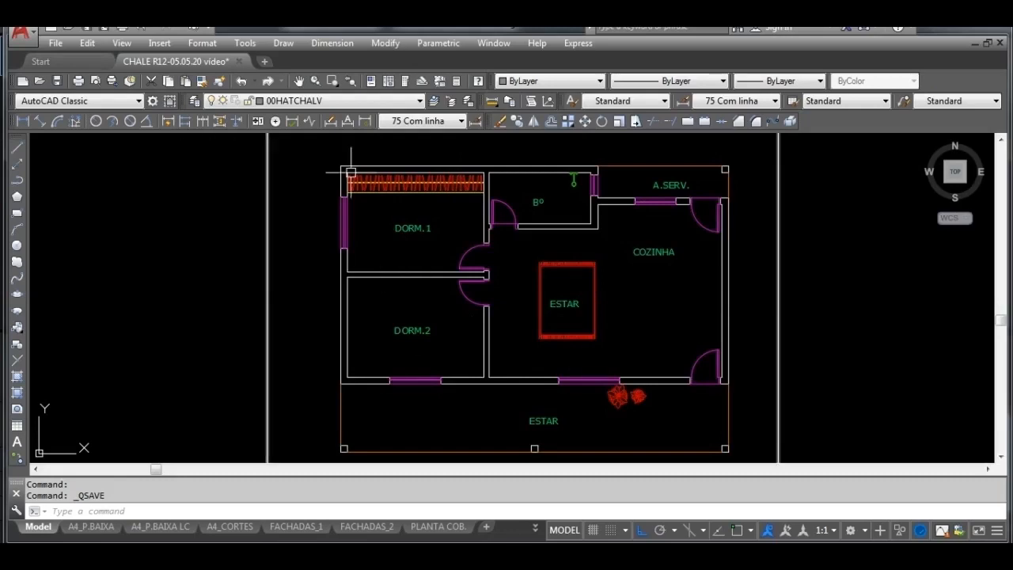
Step: Turn off all layers in the Layer Properties Manager, including the current layer
{"action": "left_click", "coordinate": [195, 103]}
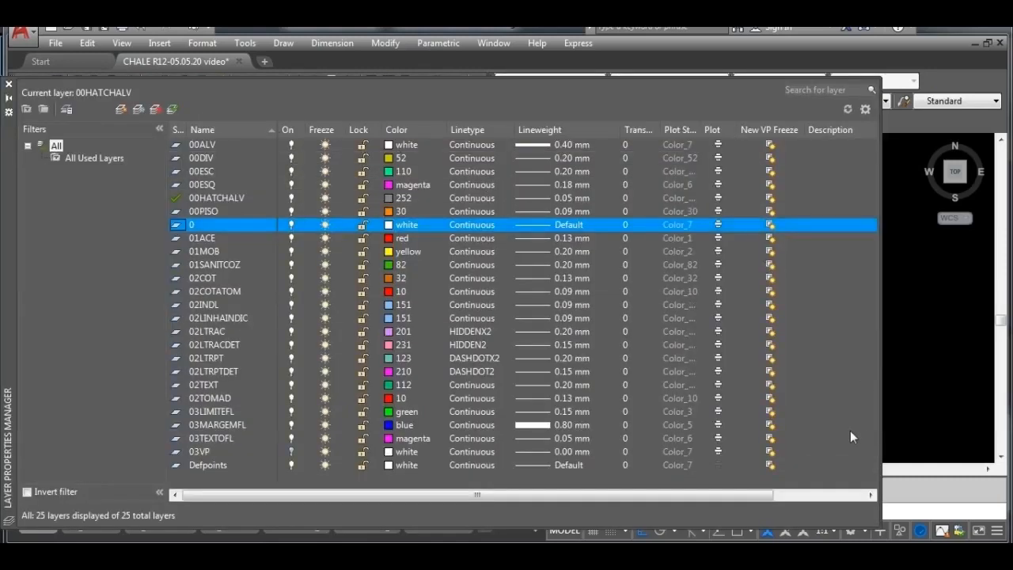
{"action": "left_click_drag", "start_coordinate": [809, 481], "coordinate": [326, 108]}
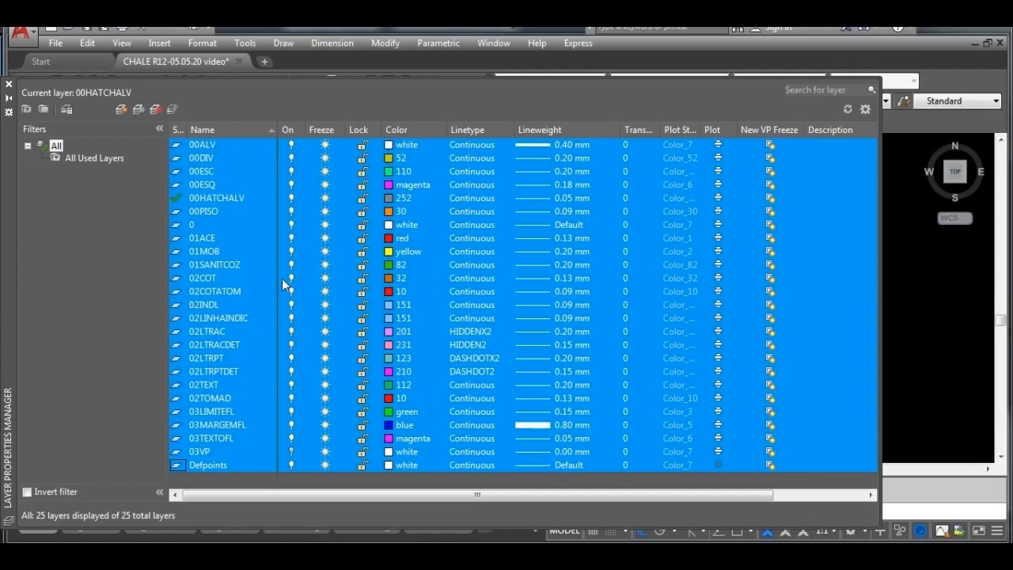
{"action": "left_click", "coordinate": [291, 238]}
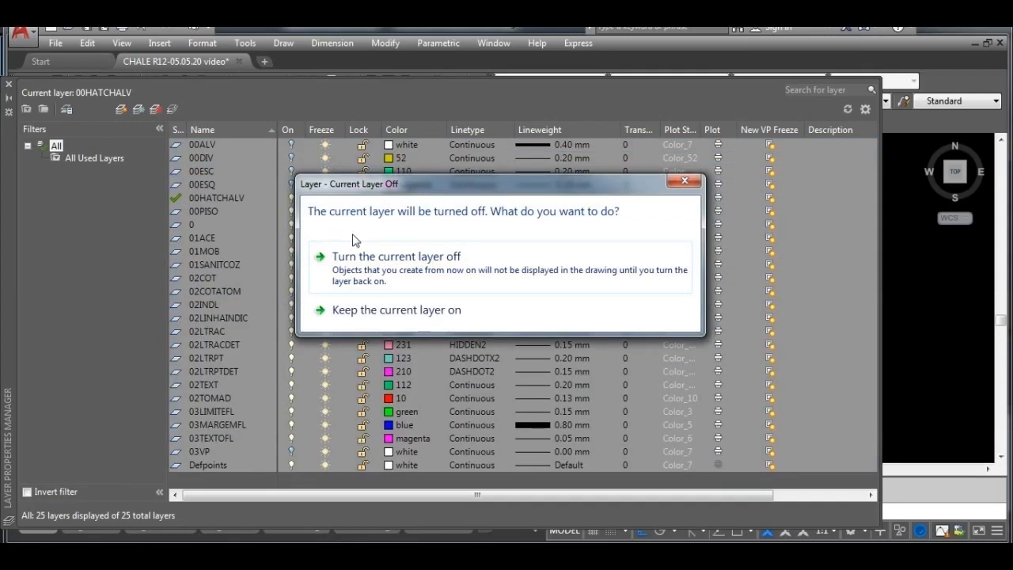
{"action": "left_click", "coordinate": [413, 267]}
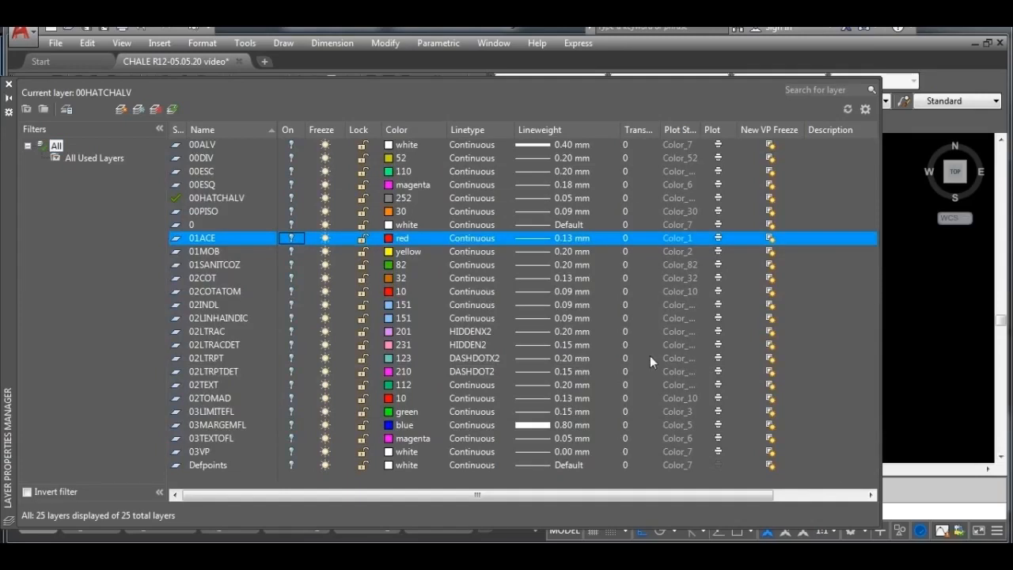
Step: Turn on only the 00ALV and 00HATCHALV layers and close the Layer Properties Manager
{"action": "left_click", "coordinate": [220, 146]}
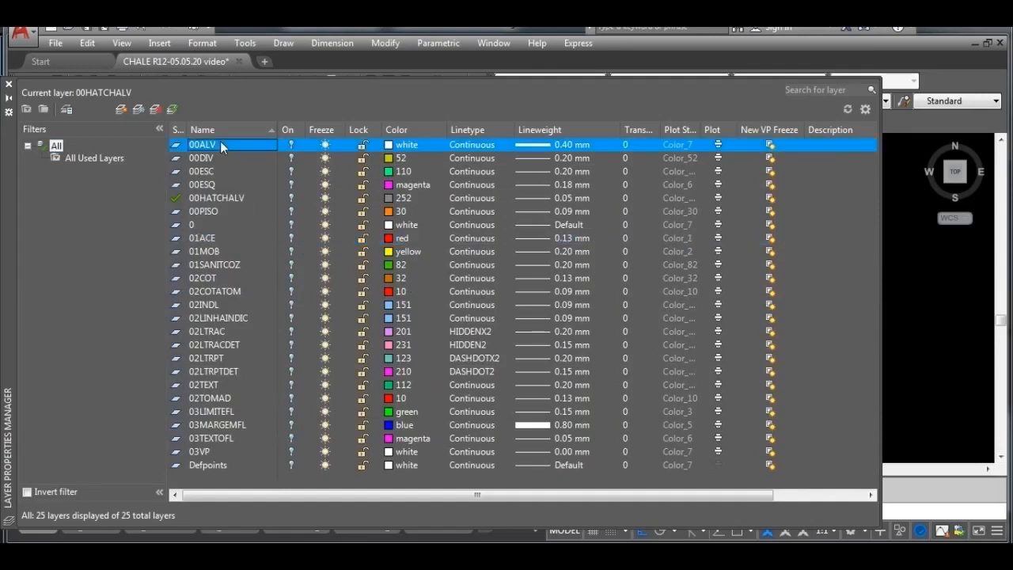
{"action": "left_click", "coordinate": [293, 147]}
{"action": "left_click", "coordinate": [292, 199]}
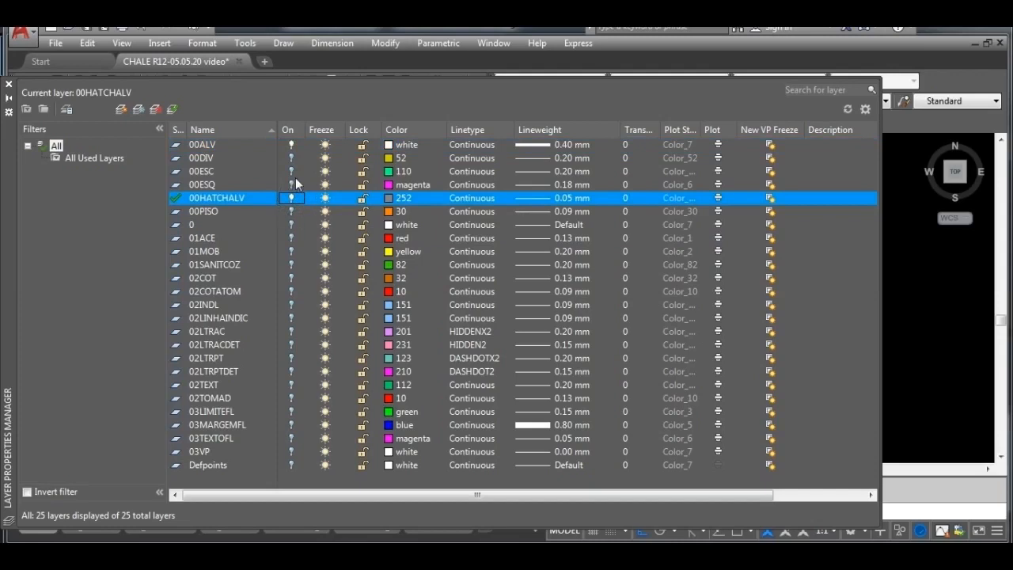
{"action": "left_click", "coordinate": [8, 86]}
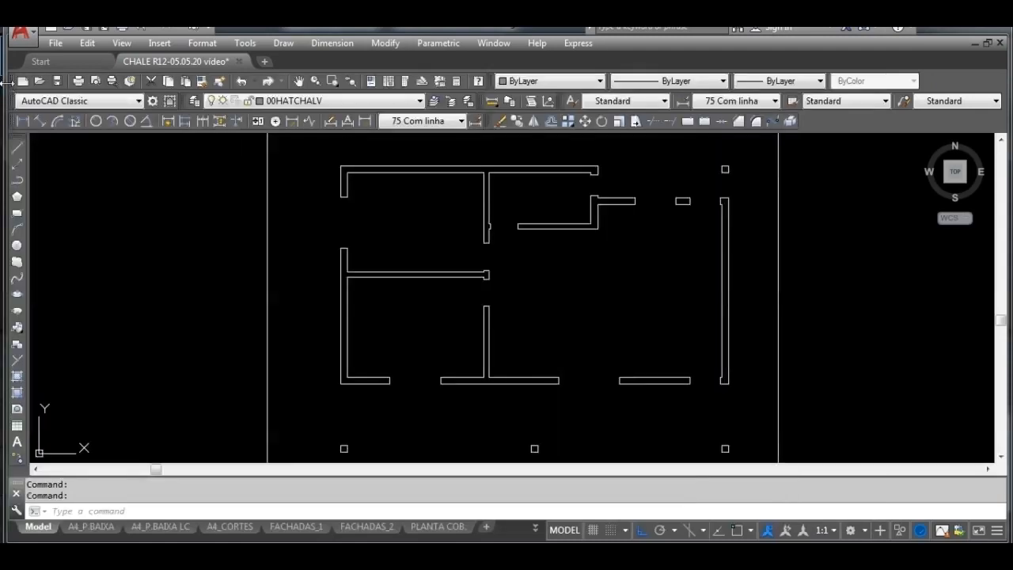
Step: Look over the isolated wall outlines in the floor plans and the neighbouring drawings
{"action": "scroll", "coordinate": [750, 333], "scroll_direction": "down", "scroll_amount": 3}
{"action": "middle_click_drag", "start_coordinate": [723, 318], "coordinate": [627, 297]}
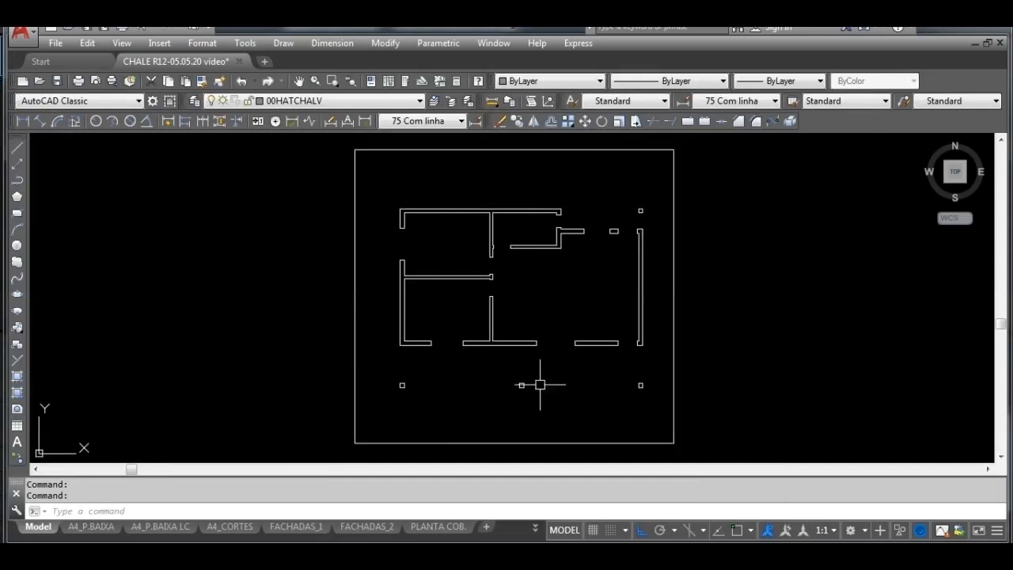
{"action": "scroll", "coordinate": [580, 387], "scroll_direction": "down", "scroll_amount": 5}
{"action": "middle_click_drag", "start_coordinate": [615, 400], "coordinate": [490, 302]}
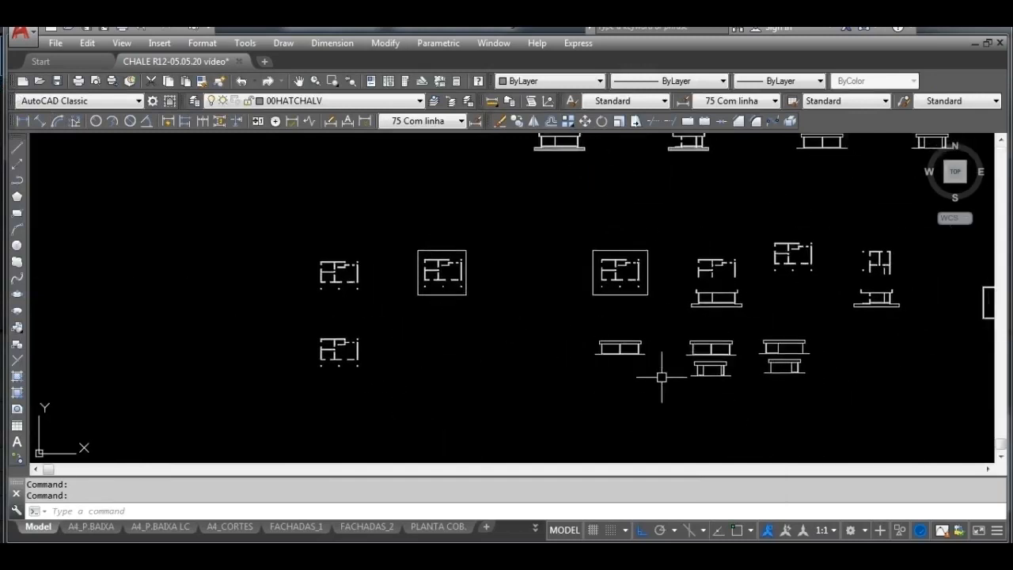
{"action": "scroll", "coordinate": [410, 269], "scroll_direction": "up", "scroll_amount": 5}
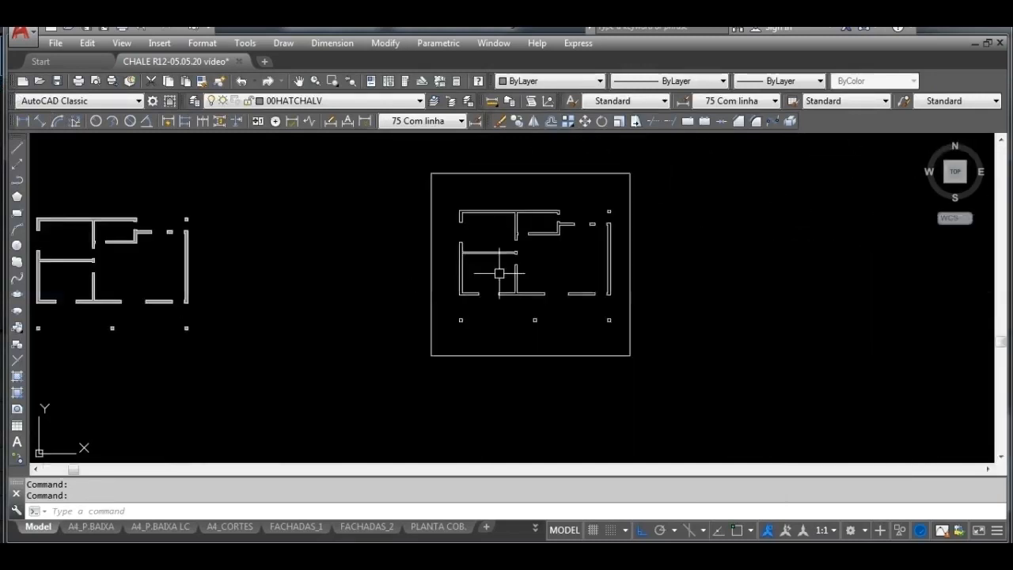
{"action": "scroll", "coordinate": [590, 271], "scroll_direction": "up", "scroll_amount": 2}
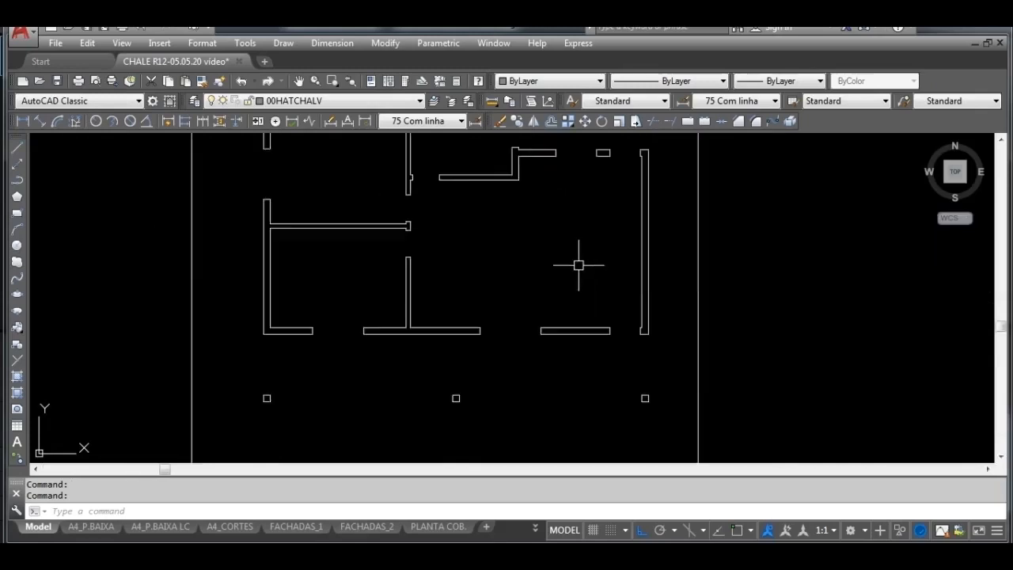
{"action": "scroll", "coordinate": [577, 266], "scroll_direction": "down", "scroll_amount": 1}
{"action": "middle_click_drag", "start_coordinate": [573, 269], "coordinate": [482, 309]}
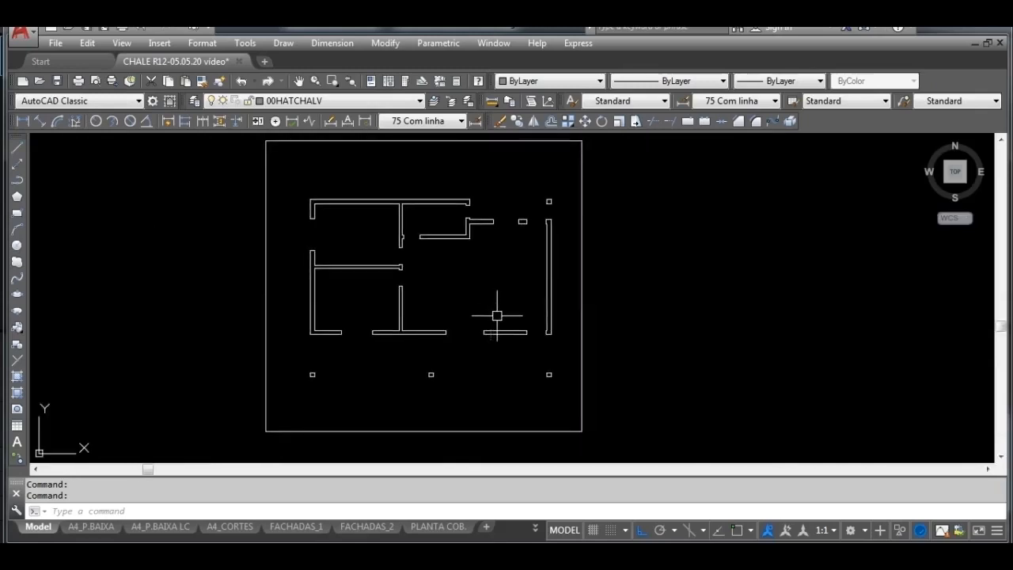
Step: Inspect the closing lines of the wall ends on both sides of the bathroom window opening by selecting them, and clear the selection
{"action": "scroll", "coordinate": [479, 206], "scroll_direction": "up", "scroll_amount": 5}
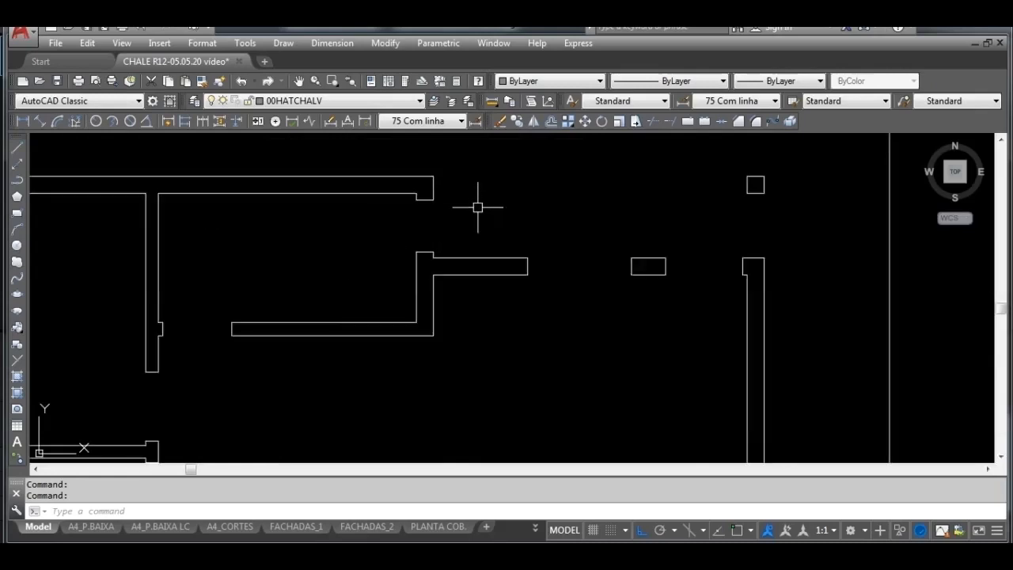
{"action": "scroll", "coordinate": [446, 206], "scroll_direction": "up", "scroll_amount": 2}
{"action": "scroll", "coordinate": [446, 207], "scroll_direction": "up", "scroll_amount": 3}
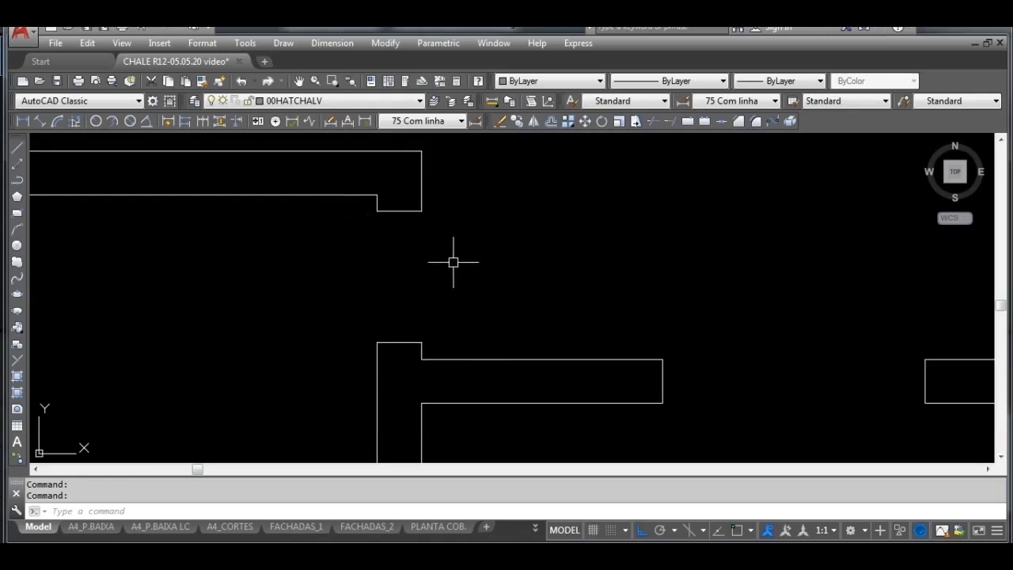
{"action": "scroll", "coordinate": [416, 339], "scroll_direction": "up", "scroll_amount": 2}
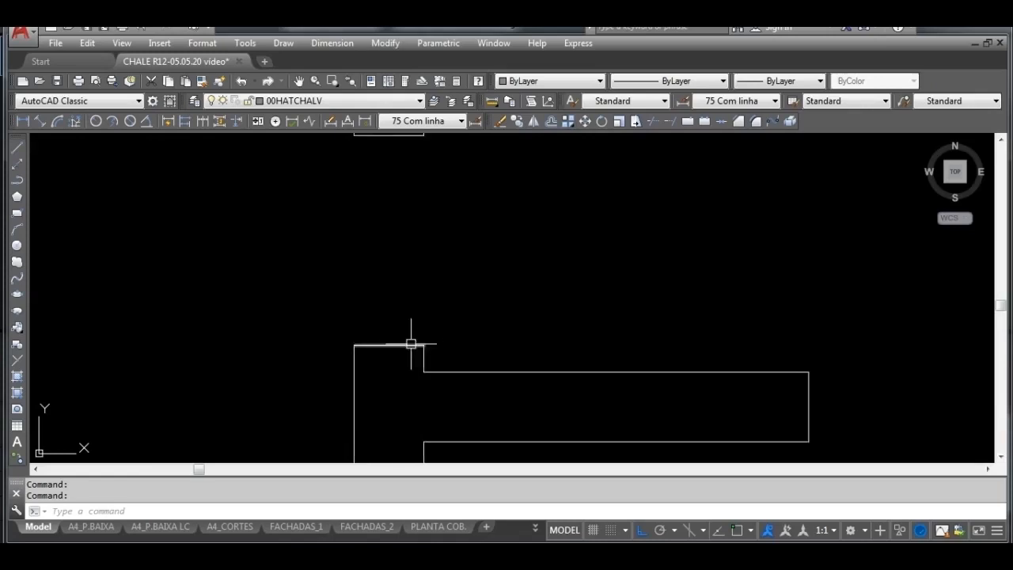
{"action": "left_click", "coordinate": [409, 342]}
{"action": "scroll", "coordinate": [424, 347], "scroll_direction": "down", "scroll_amount": 2}
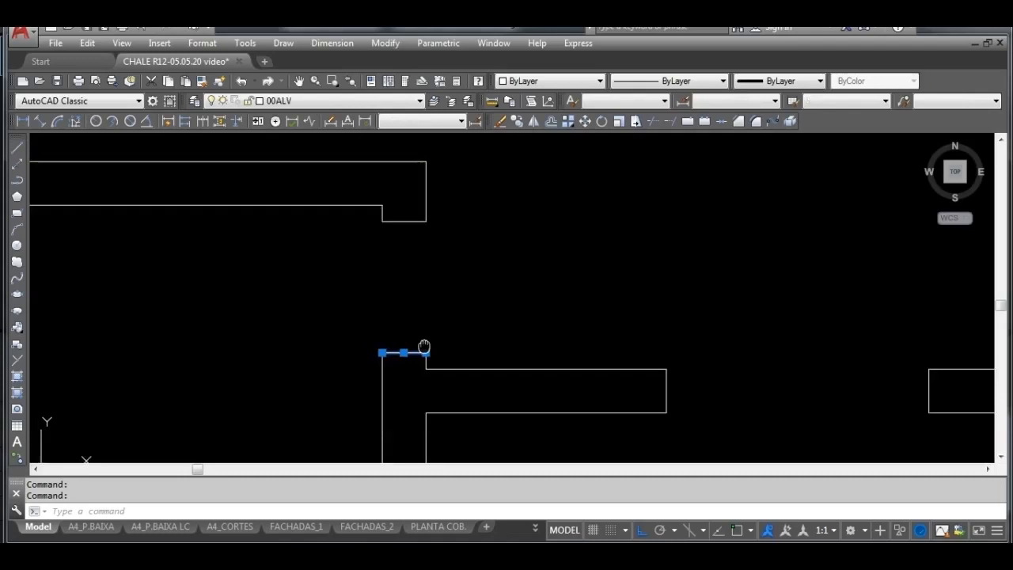
{"action": "left_click", "coordinate": [403, 225]}
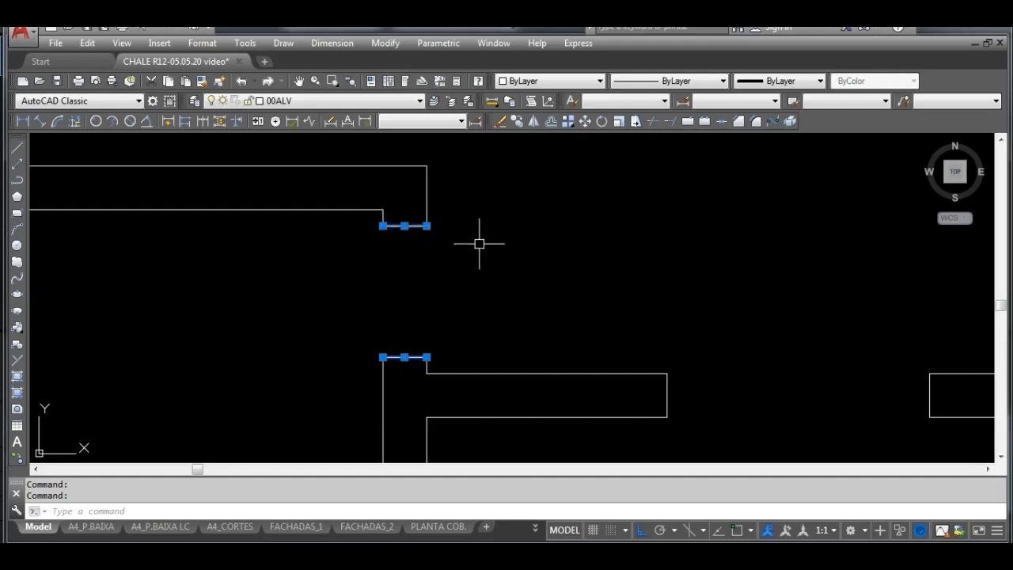
{"action": "scroll", "coordinate": [479, 243], "scroll_direction": "down", "scroll_amount": 2}
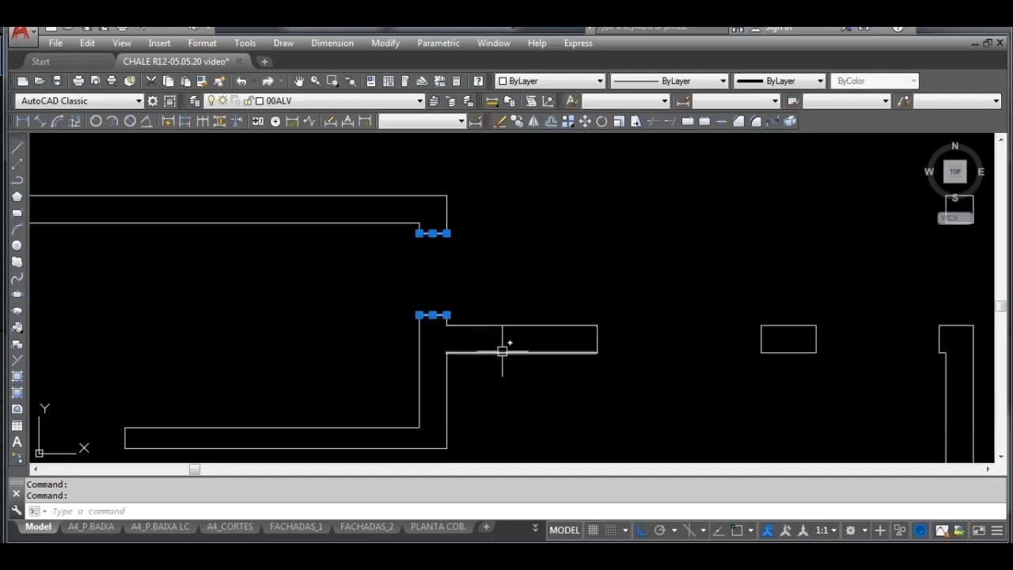
{"action": "scroll", "coordinate": [524, 325], "scroll_direction": "down", "scroll_amount": 2}
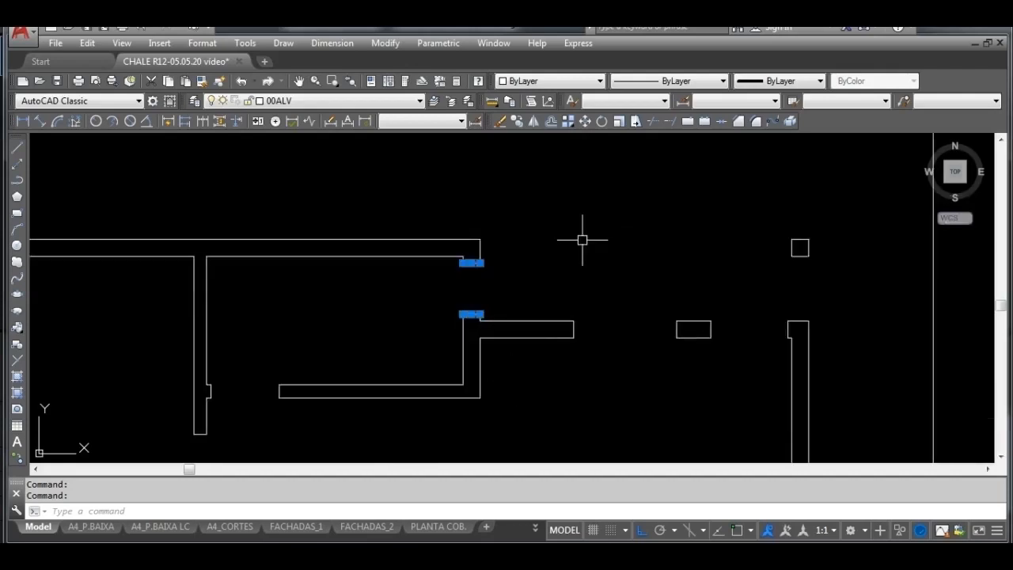
{"action": "scroll", "coordinate": [478, 283], "scroll_direction": "up", "scroll_amount": 2}
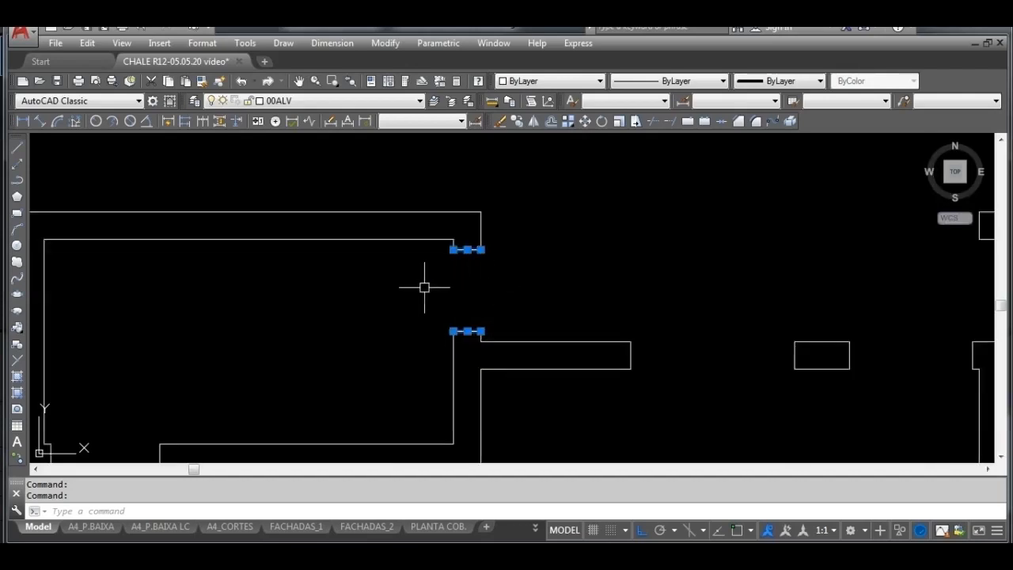
{"action": "key", "text": "Escape"}
{"action": "scroll", "coordinate": [564, 295], "scroll_direction": "down", "scroll_amount": 2}
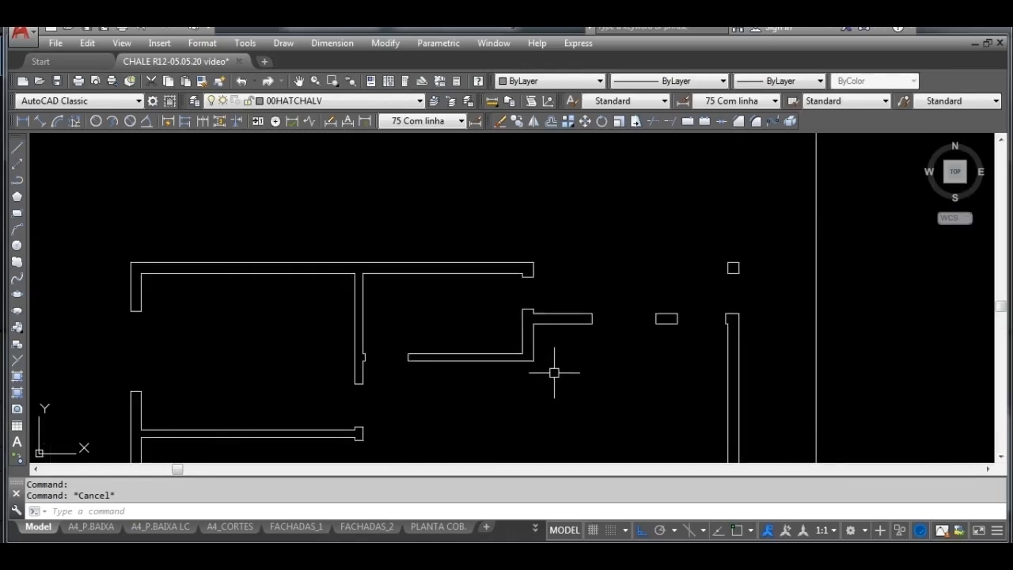
{"action": "scroll", "coordinate": [565, 372], "scroll_direction": "down", "scroll_amount": 2}
{"action": "mouse_move", "coordinate": [565, 372]}
{"action": "middle_mouse_down"}
{"action": "mouse_move", "coordinate": [560, 333]}
{"action": "mouse_move", "coordinate": [621, 252]}
{"action": "mouse_move", "coordinate": [595, 244]}
{"action": "middle_mouse_up"}
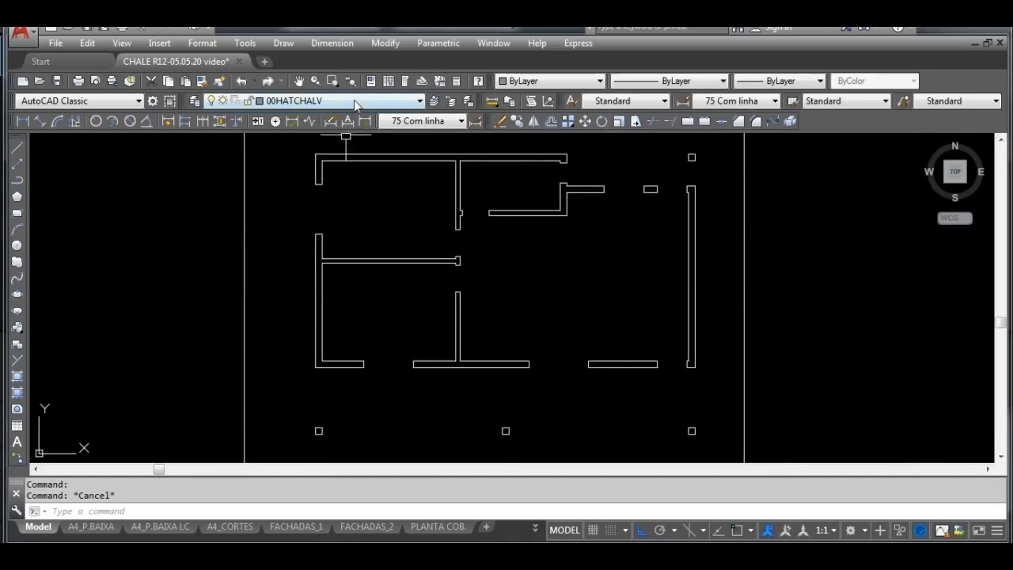
Step: Start the Hatch command and look over the dialog's additional island, boundary and gap tolerance options before hiding them again
{"action": "left_click", "coordinate": [21, 381]}
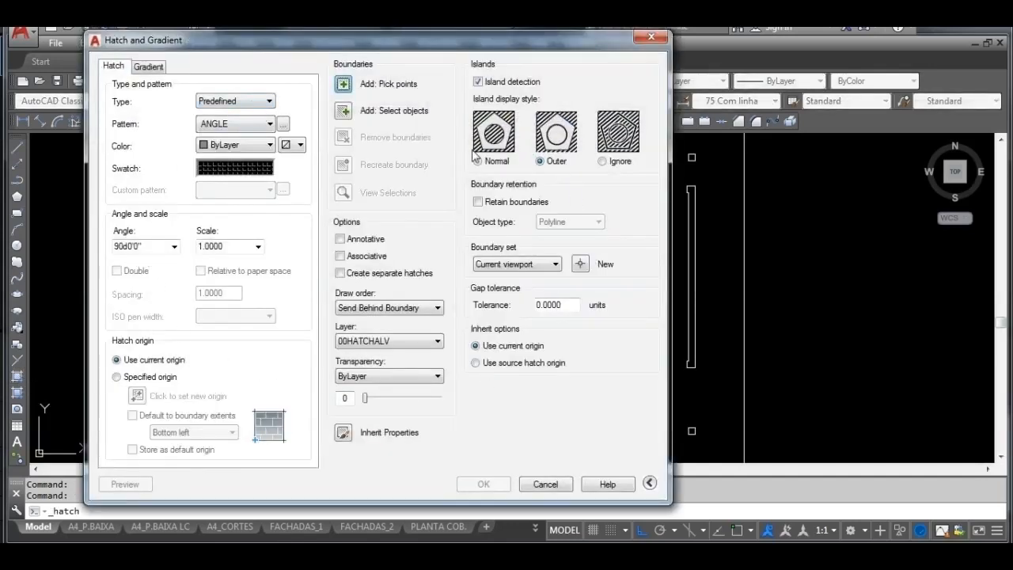
{"action": "left_click", "coordinate": [648, 484]}
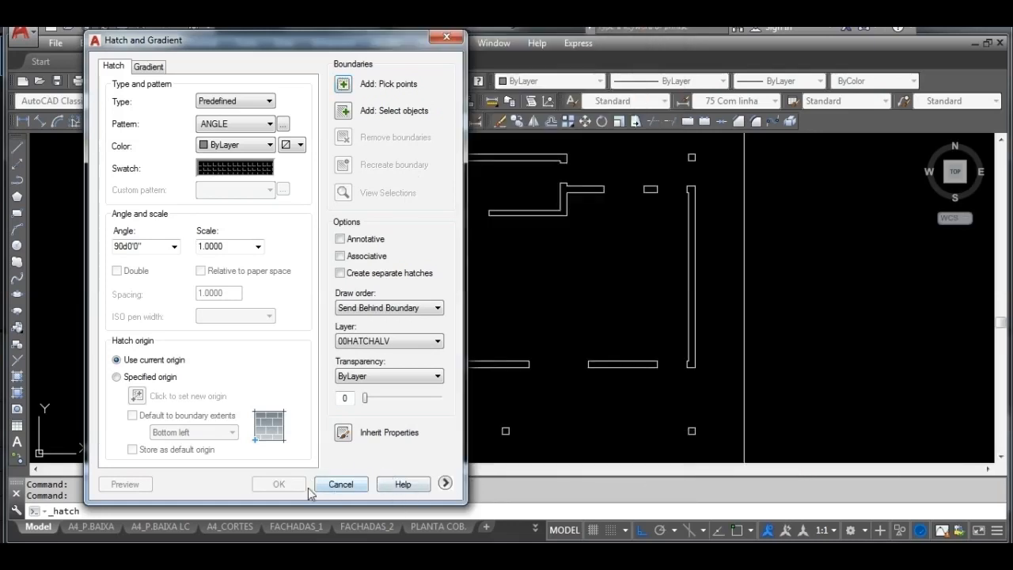
{"action": "left_click", "coordinate": [445, 483]}
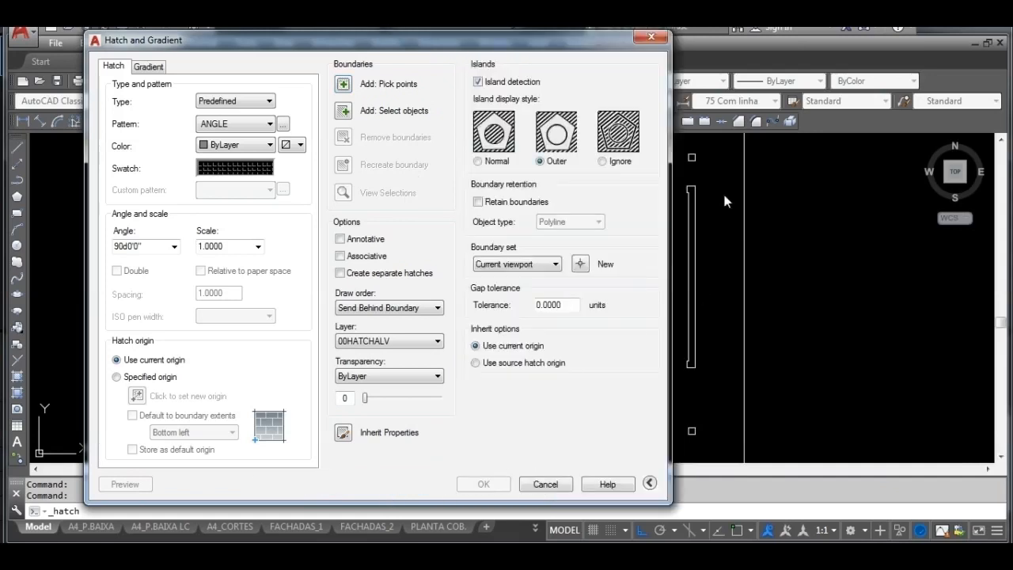
{"action": "left_click", "coordinate": [650, 485]}
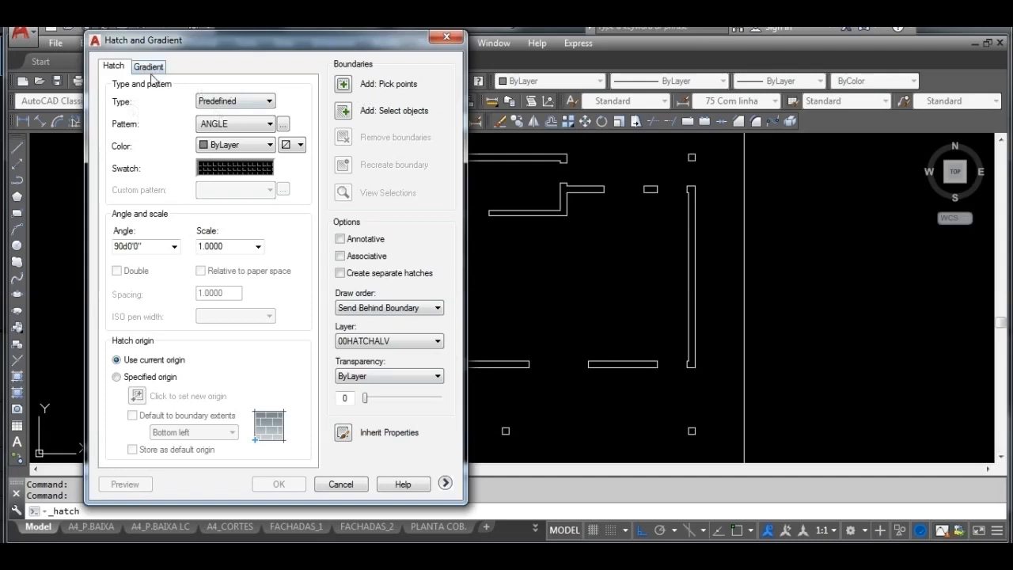
Step: Set the hatch type to Predefined and choose the SOLID pattern from the Hatch Pattern Palette
{"action": "left_click", "coordinate": [269, 101]}
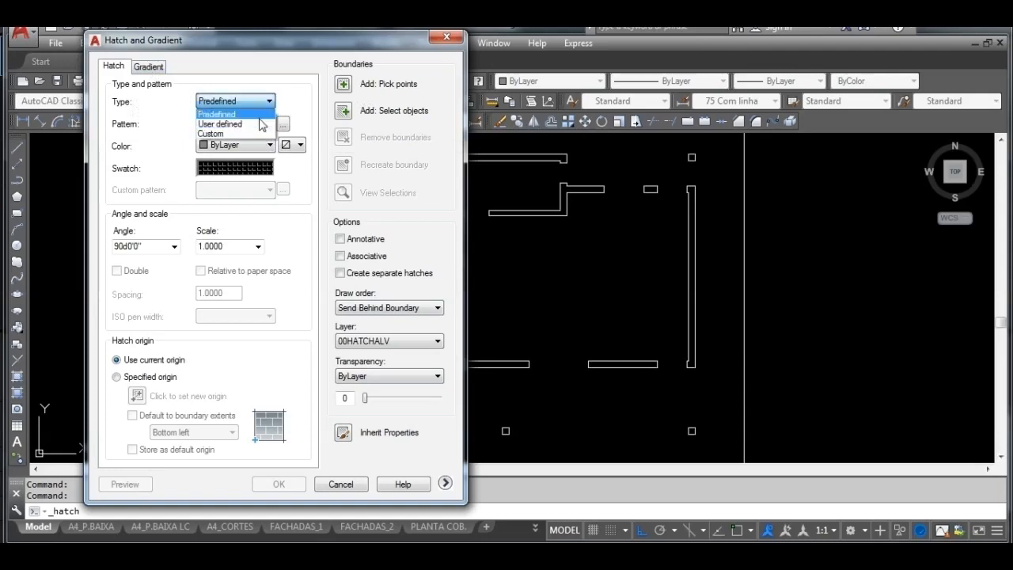
{"action": "left_click", "coordinate": [261, 114]}
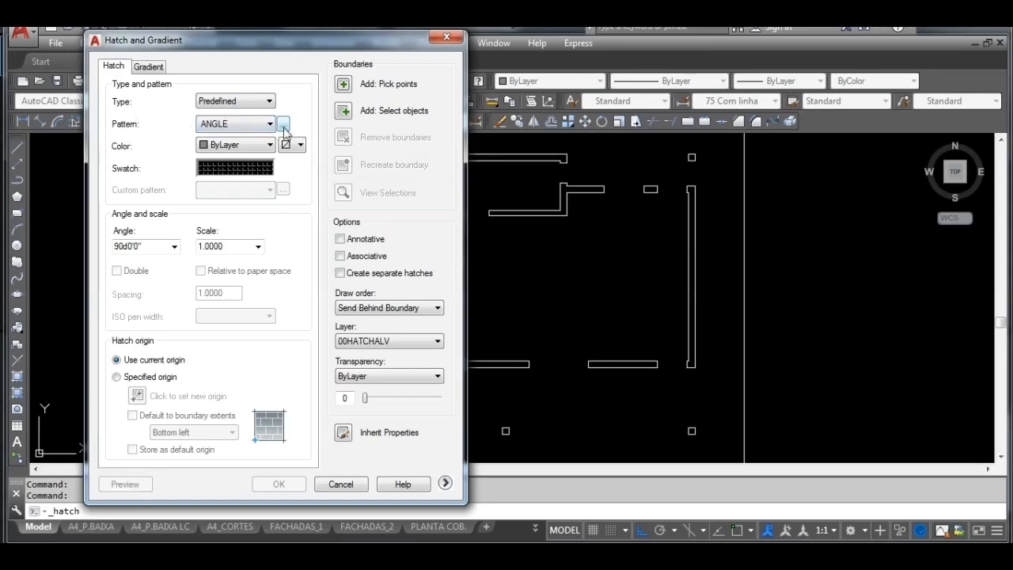
{"action": "left_click", "coordinate": [283, 126]}
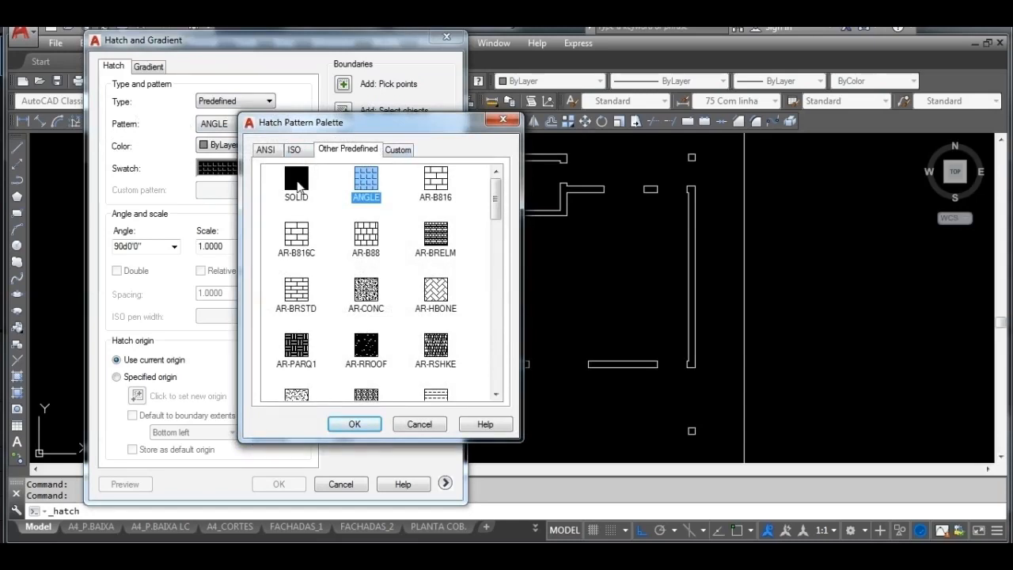
{"action": "left_click", "coordinate": [297, 181]}
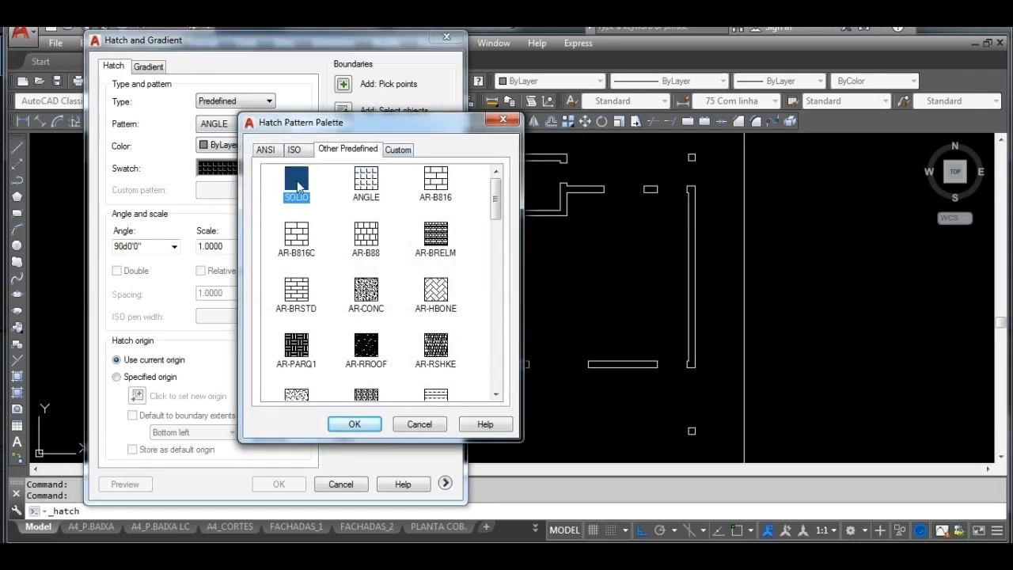
{"action": "left_click", "coordinate": [355, 424]}
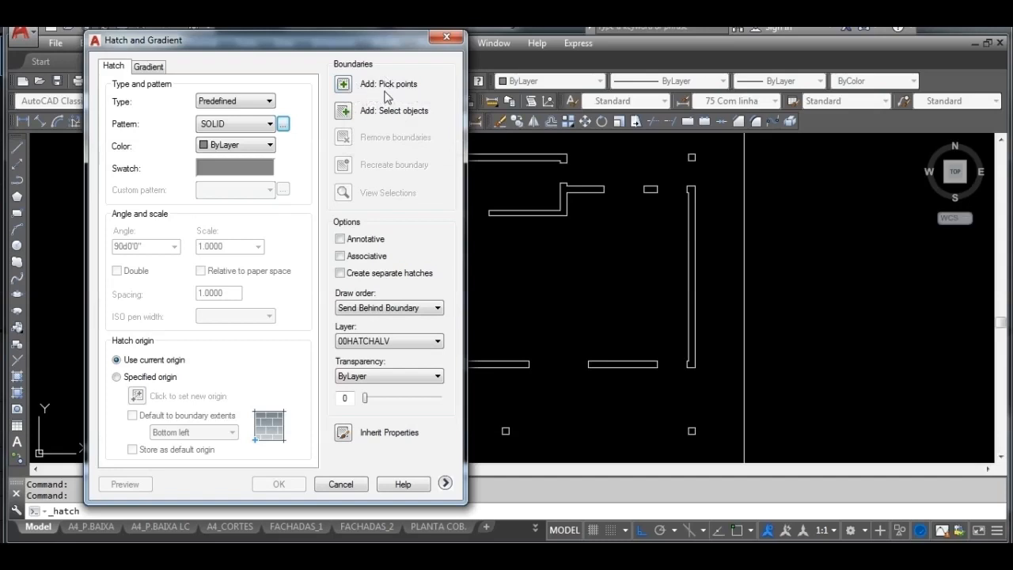
Step: Pick internal points in the west wall with its interior branch and in the three small square columns south of the plan
{"action": "left_click", "coordinate": [343, 85]}
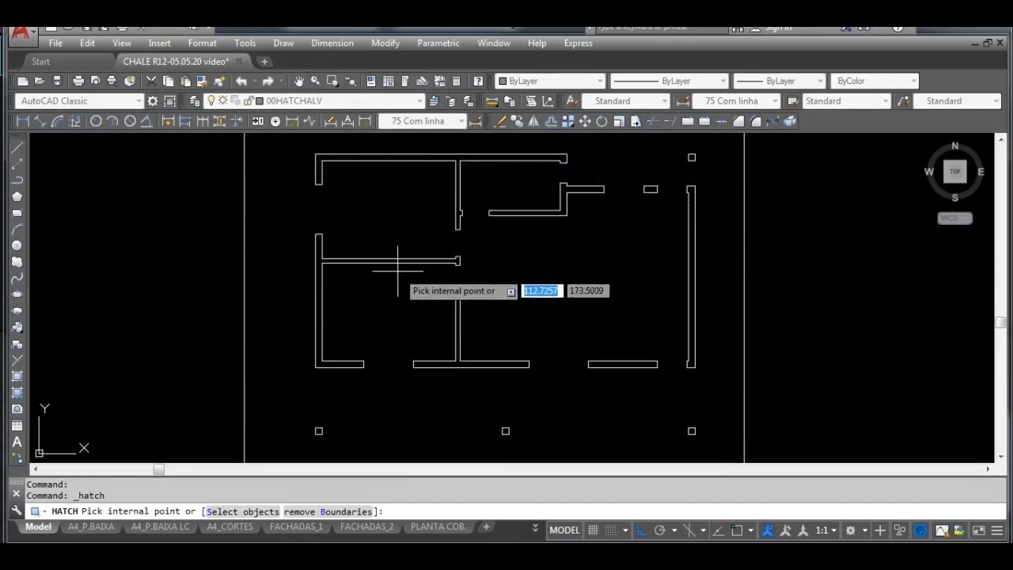
{"action": "left_click", "coordinate": [319, 289]}
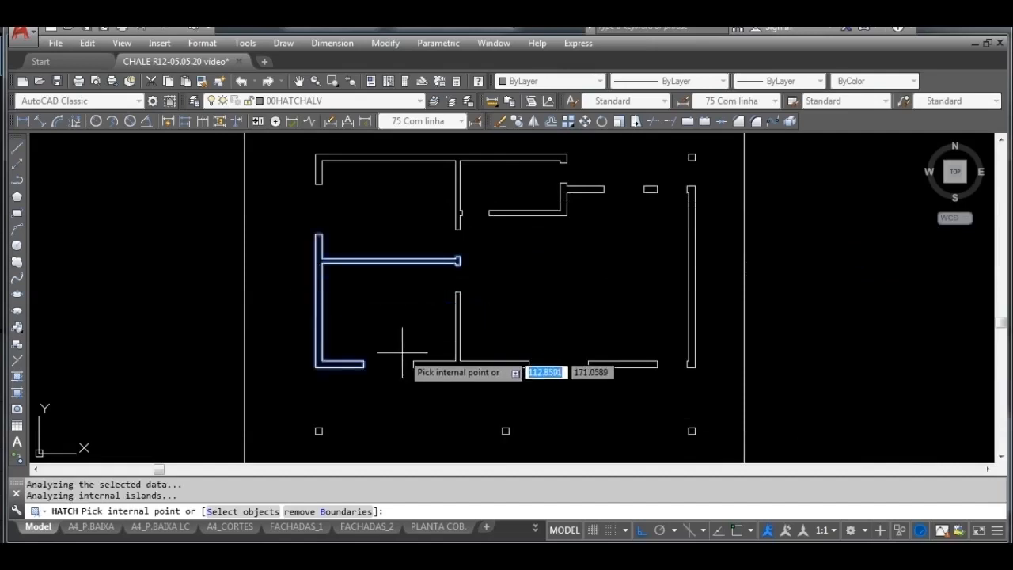
{"action": "scroll", "coordinate": [554, 447], "scroll_direction": "up", "scroll_amount": 5}
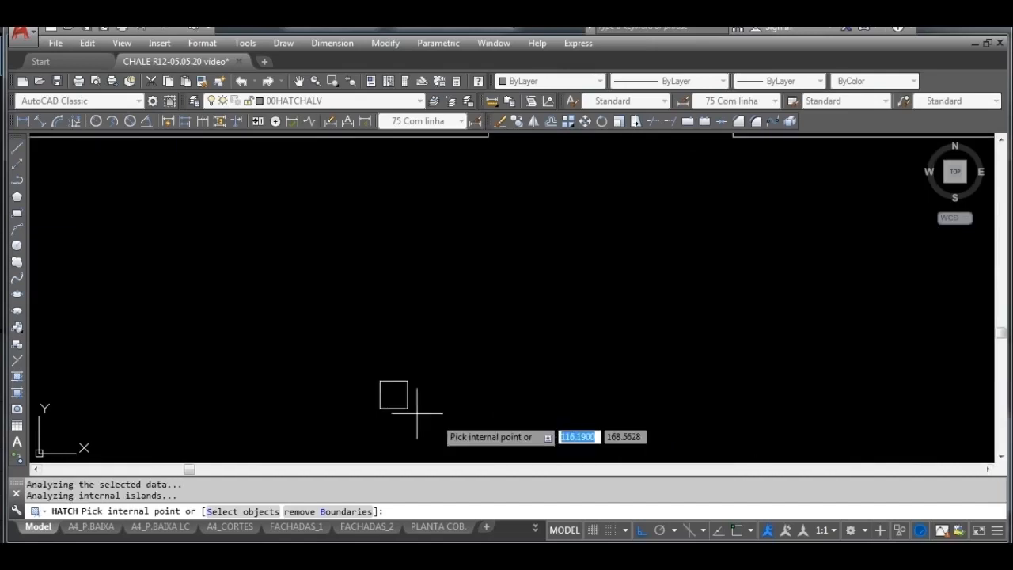
{"action": "scroll", "coordinate": [765, 395], "scroll_direction": "down", "scroll_amount": 3}
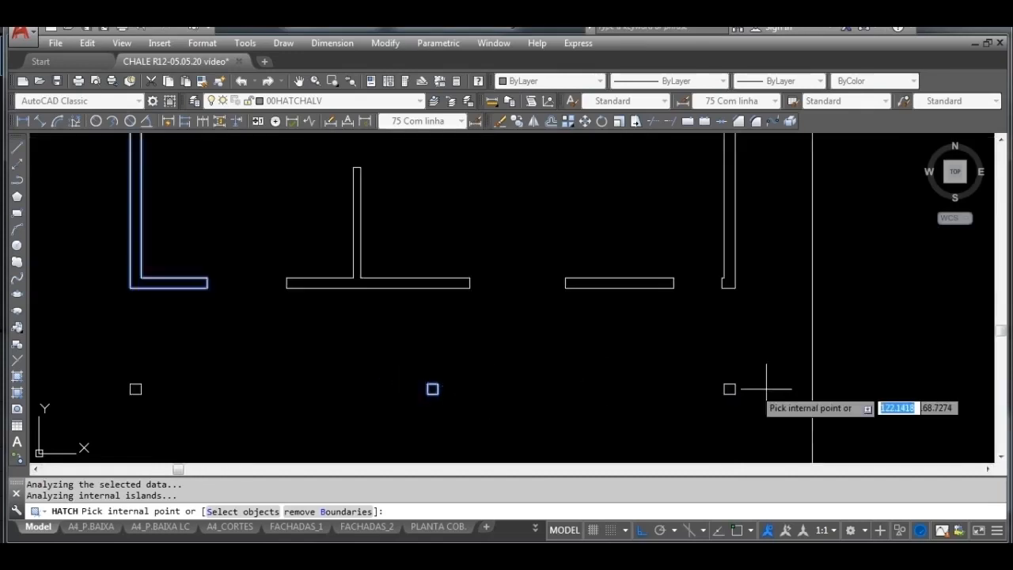
{"action": "scroll", "coordinate": [713, 387], "scroll_direction": "up", "scroll_amount": 4}
{"action": "scroll", "coordinate": [701, 380], "scroll_direction": "down", "scroll_amount": 3}
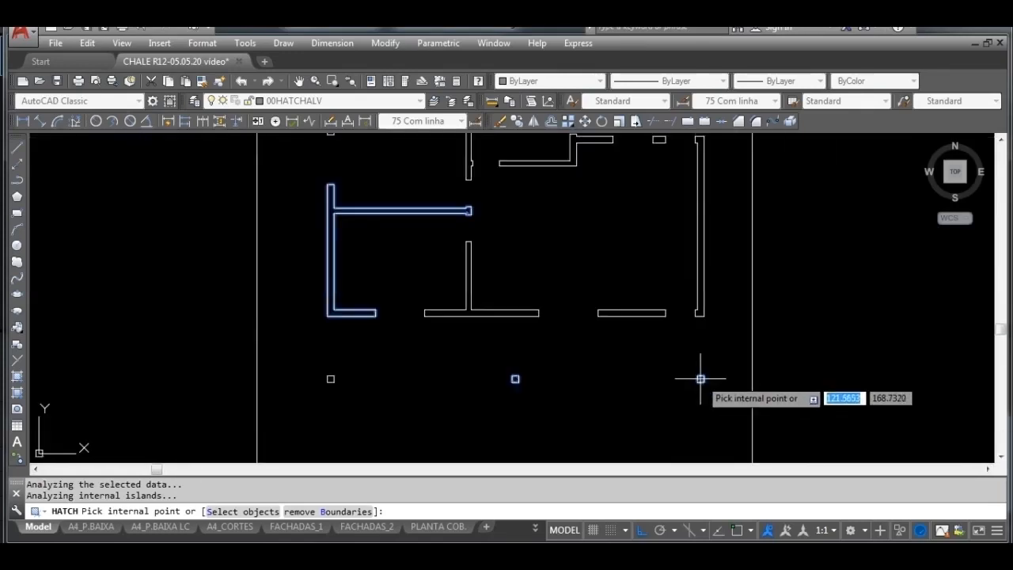
{"action": "scroll", "coordinate": [332, 380], "scroll_direction": "up", "scroll_amount": 4}
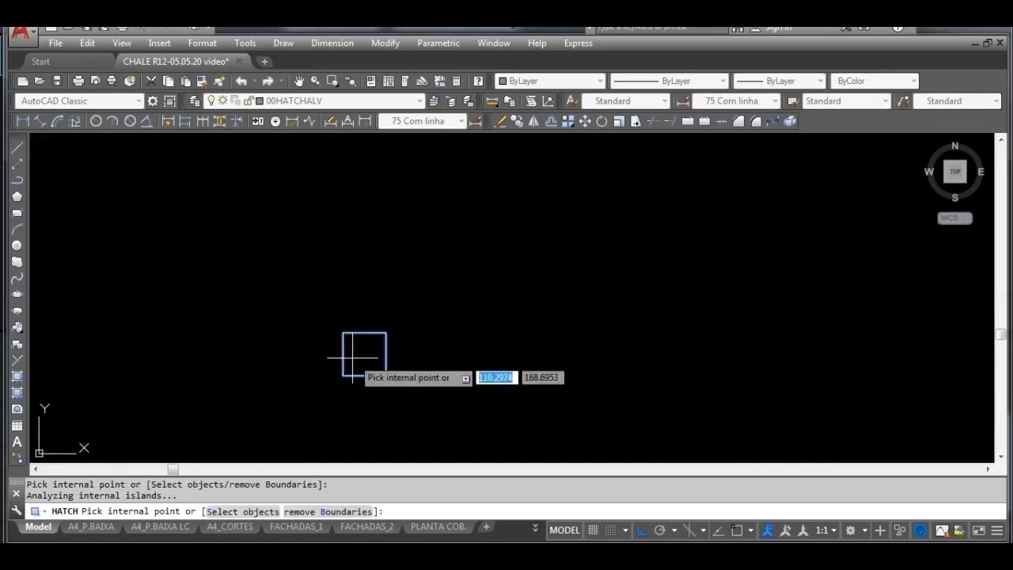
{"action": "scroll", "coordinate": [380, 354], "scroll_direction": "down", "scroll_amount": 3}
Step: Examine the highlighted hatch boundaries of the walls, columns and outer frame across the whole floor plan
{"action": "scroll", "coordinate": [611, 274], "scroll_direction": "down", "scroll_amount": 5}
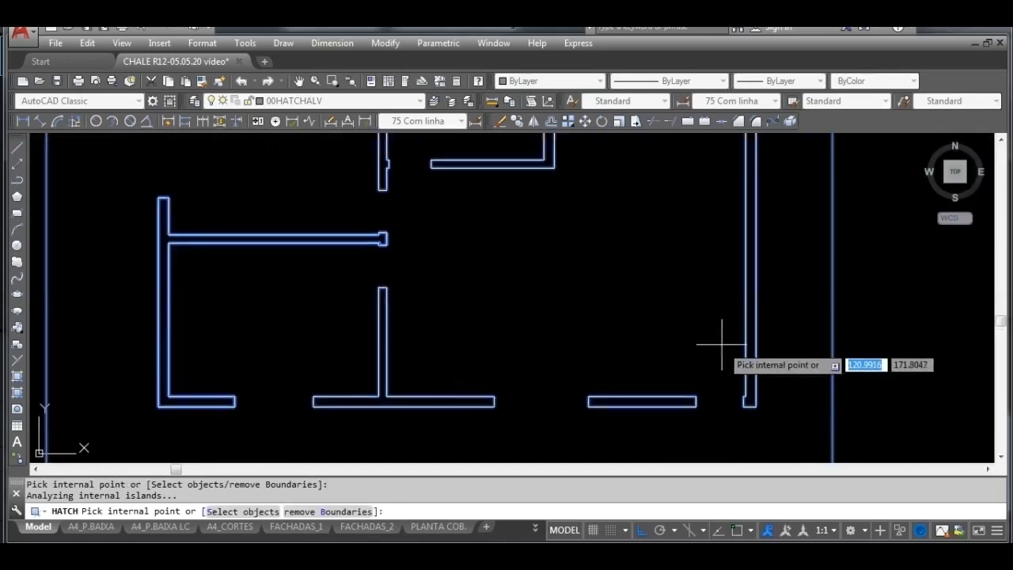
{"action": "middle_click_drag", "start_coordinate": [694, 296], "coordinate": [667, 302]}
{"action": "scroll", "coordinate": [704, 318], "scroll_direction": "down", "scroll_amount": 2}
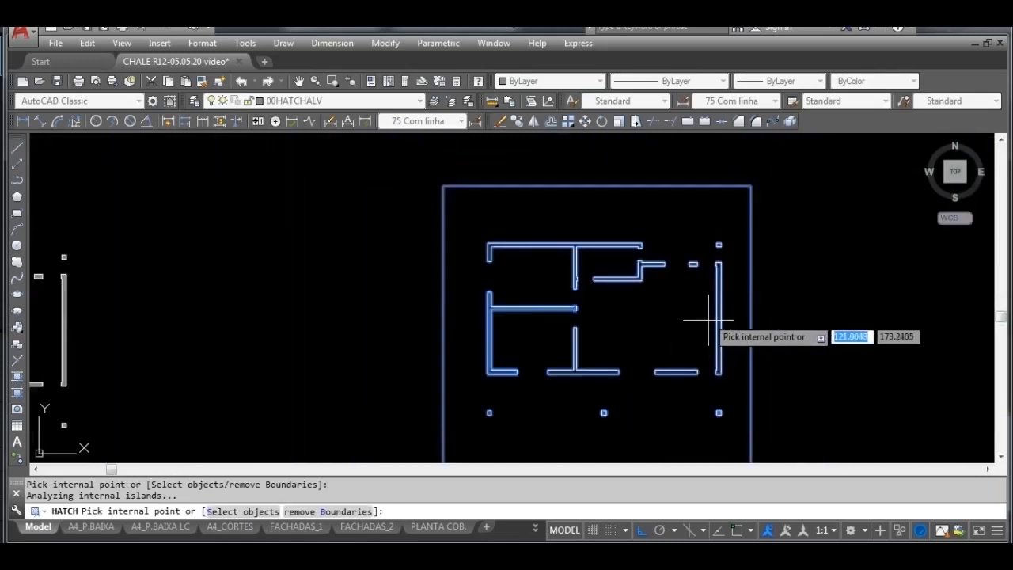
{"action": "middle_click_drag", "start_coordinate": [698, 352], "coordinate": [658, 303]}
{"action": "scroll", "coordinate": [672, 282], "scroll_direction": "up", "scroll_amount": 4}
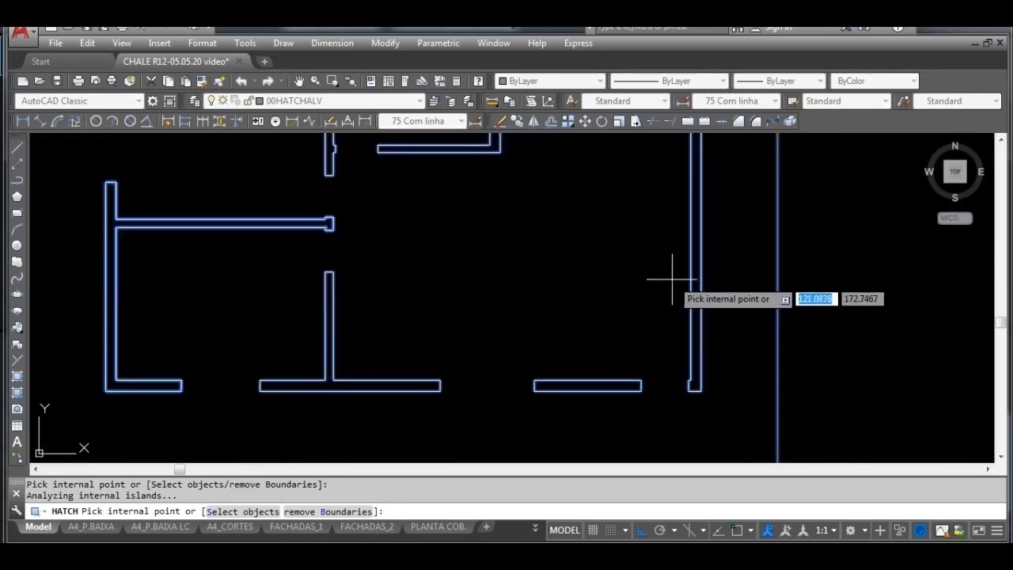
{"action": "scroll", "coordinate": [678, 276], "scroll_direction": "up", "scroll_amount": 1}
{"action": "scroll", "coordinate": [681, 282], "scroll_direction": "down", "scroll_amount": 3}
{"action": "scroll", "coordinate": [665, 265], "scroll_direction": "down", "scroll_amount": 3}
{"action": "scroll", "coordinate": [625, 229], "scroll_direction": "up", "scroll_amount": 5}
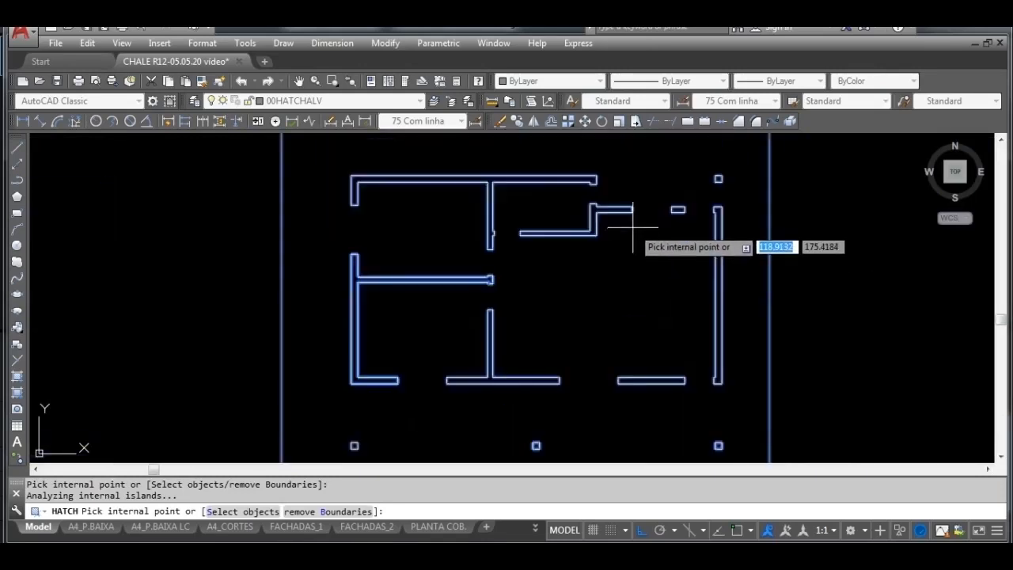
{"action": "scroll", "coordinate": [689, 245], "scroll_direction": "down", "scroll_amount": 2}
{"action": "middle_click_drag", "start_coordinate": [714, 271], "coordinate": [636, 254]}
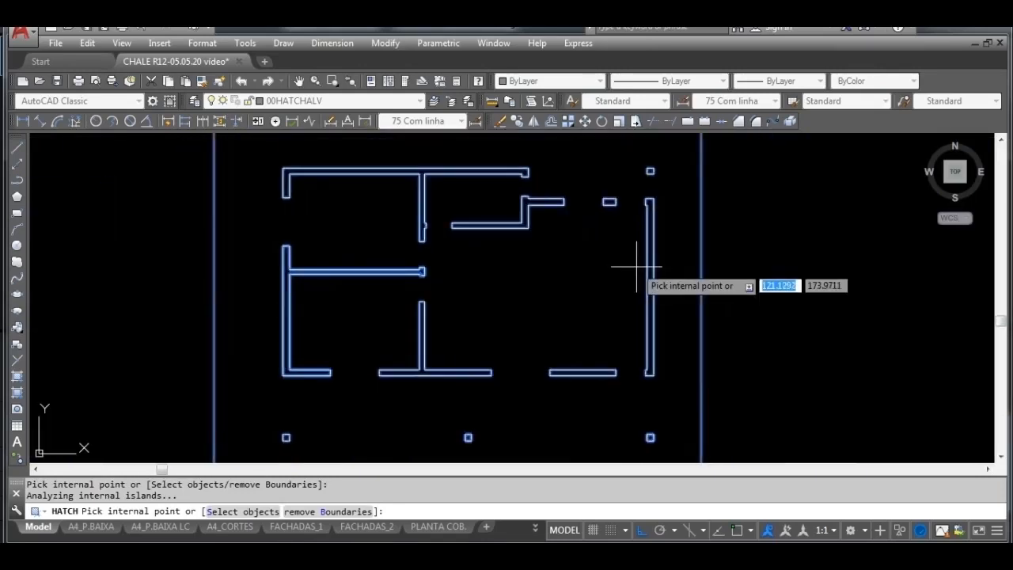
{"action": "scroll", "coordinate": [639, 274], "scroll_direction": "down", "scroll_amount": 2}
{"action": "scroll", "coordinate": [613, 337], "scroll_direction": "up", "scroll_amount": 5}
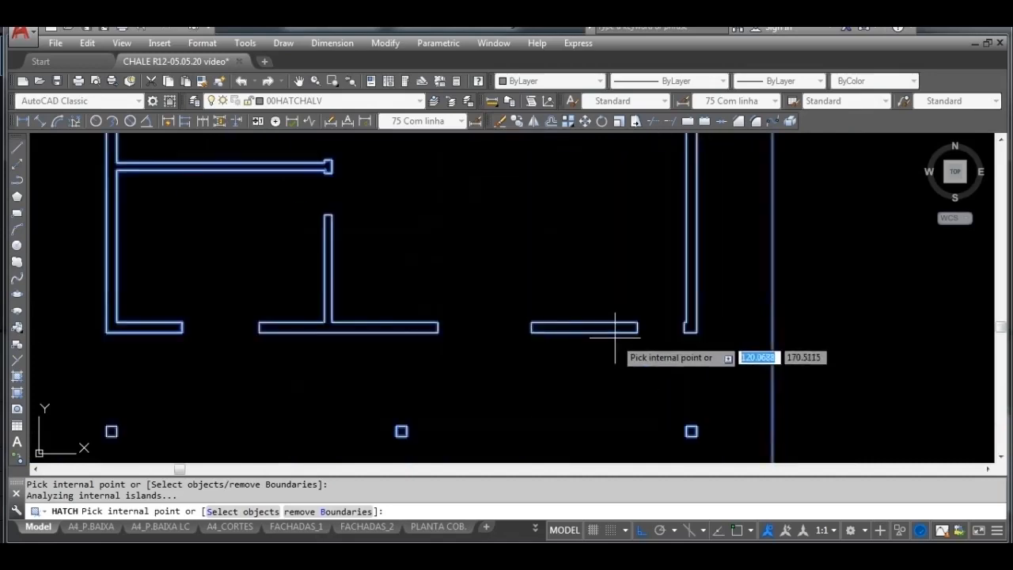
{"action": "scroll", "coordinate": [544, 319], "scroll_direction": "down", "scroll_amount": 2}
{"action": "scroll", "coordinate": [545, 319], "scroll_direction": "down", "scroll_amount": 2}
{"action": "middle_click_drag", "start_coordinate": [527, 301], "coordinate": [523, 326]}
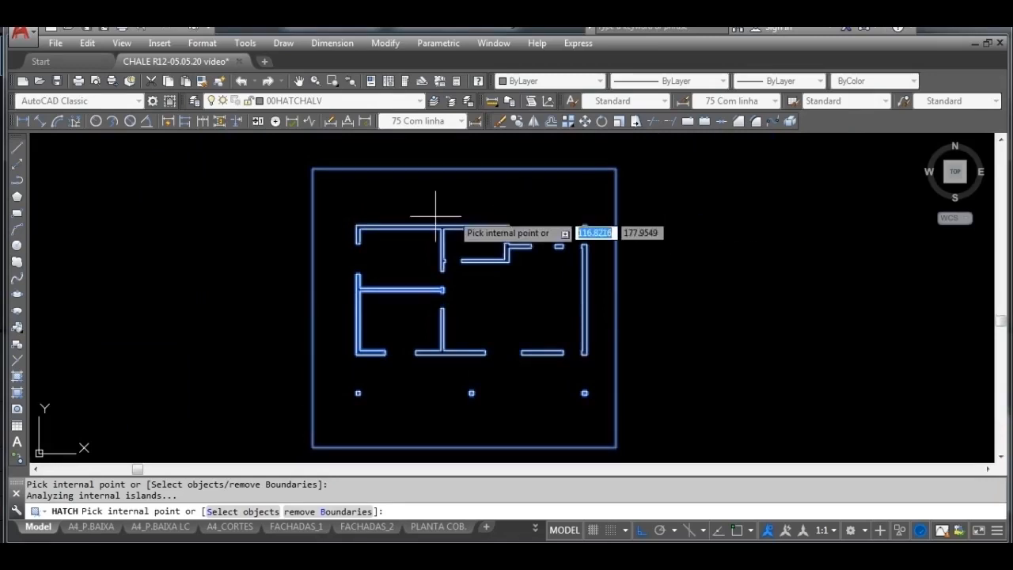
Step: Apply the solid hatch to the picked boundaries and erase the resulting fill from the floor plan
{"action": "key", "text": "Return"}
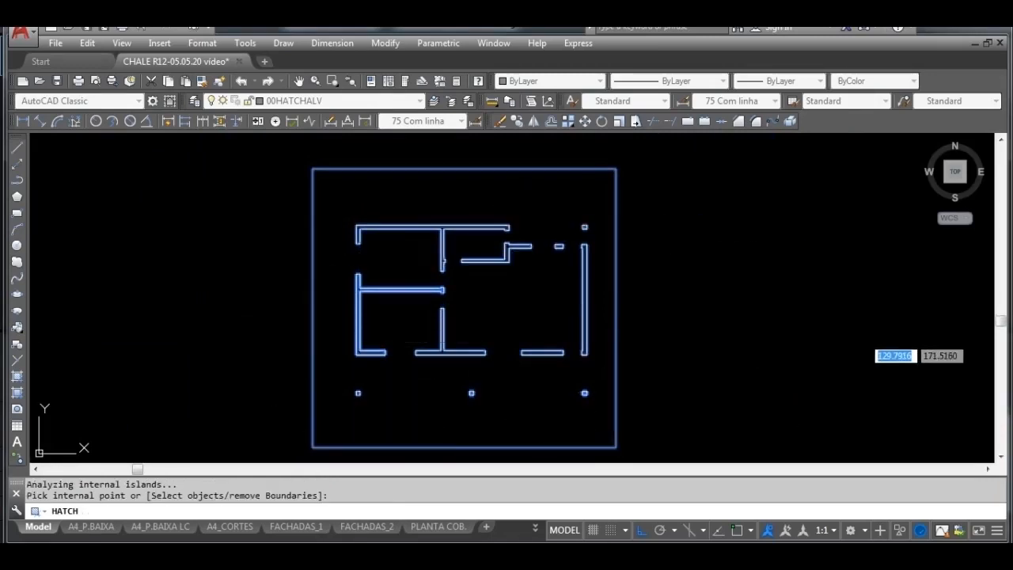
{"action": "left_click", "coordinate": [278, 485]}
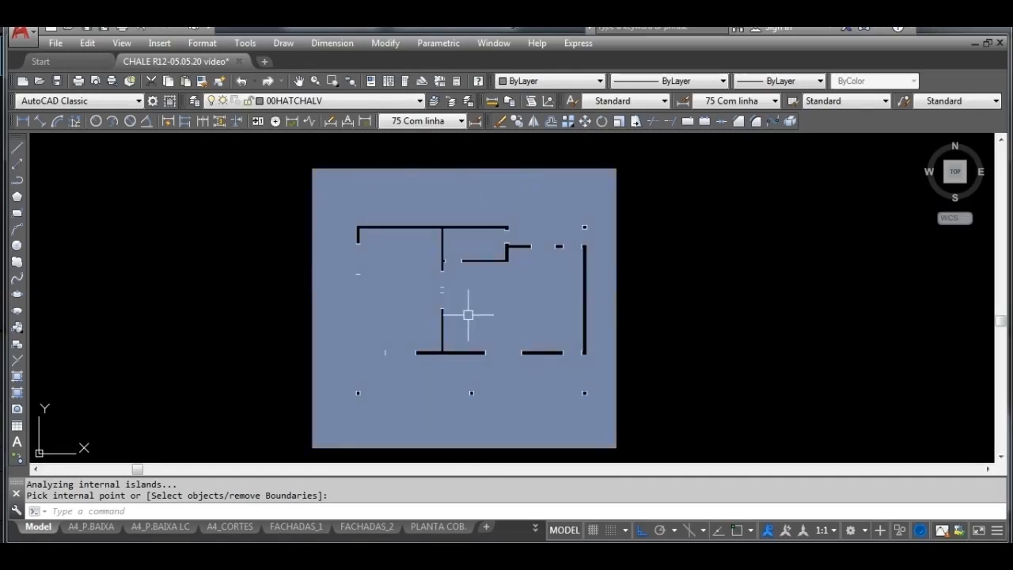
{"action": "left_click", "coordinate": [490, 303]}
{"action": "left_click", "coordinate": [486, 309]}
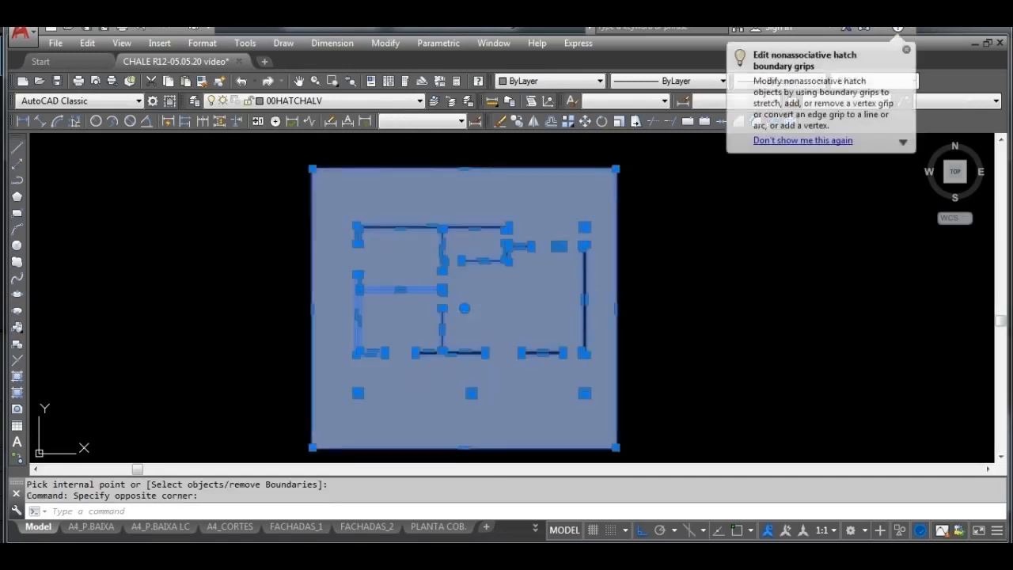
{"action": "key", "text": "Delete"}
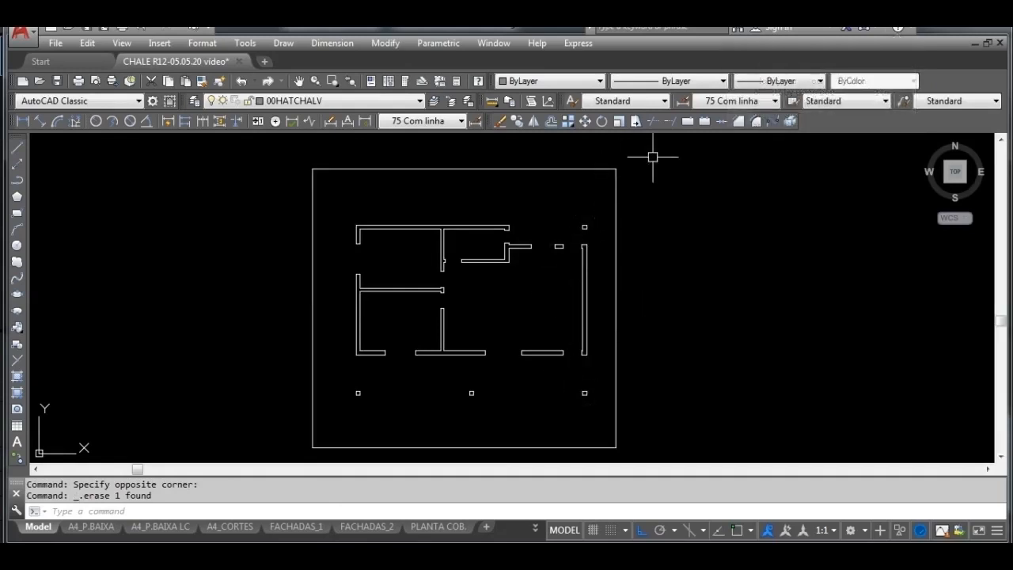
{"action": "left_click", "coordinate": [755, 124]}
{"action": "scroll", "coordinate": [593, 355], "scroll_direction": "up", "scroll_amount": 6}
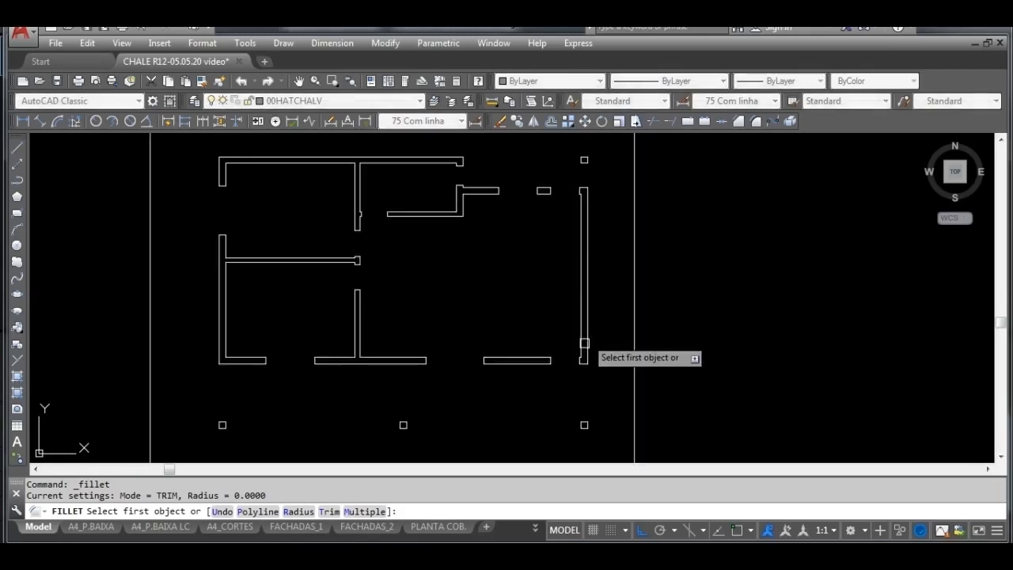
{"action": "scroll", "coordinate": [572, 412], "scroll_direction": "up", "scroll_amount": 2}
{"action": "scroll", "coordinate": [539, 298], "scroll_direction": "down", "scroll_amount": 2}
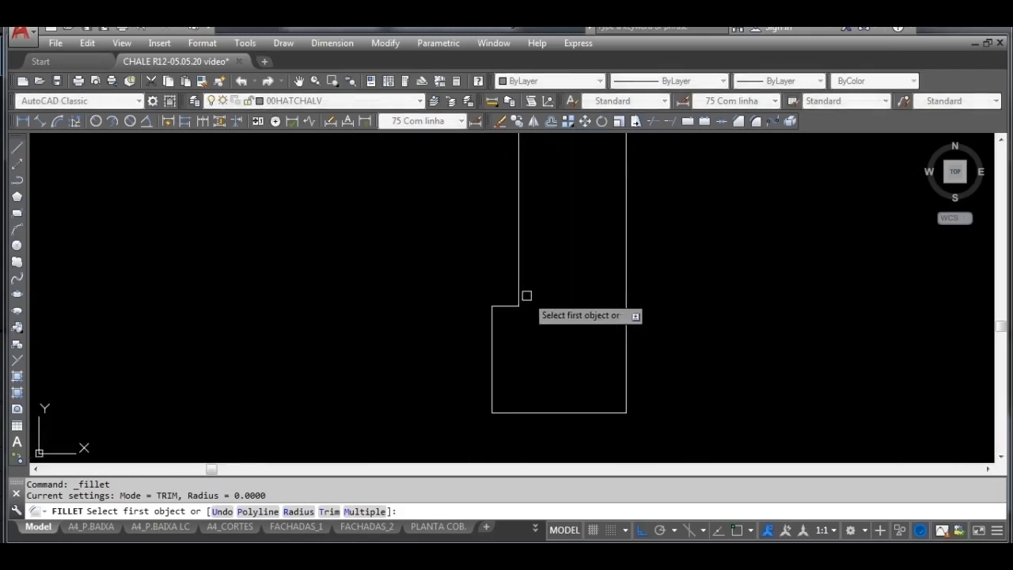
{"action": "left_click", "coordinate": [506, 309]}
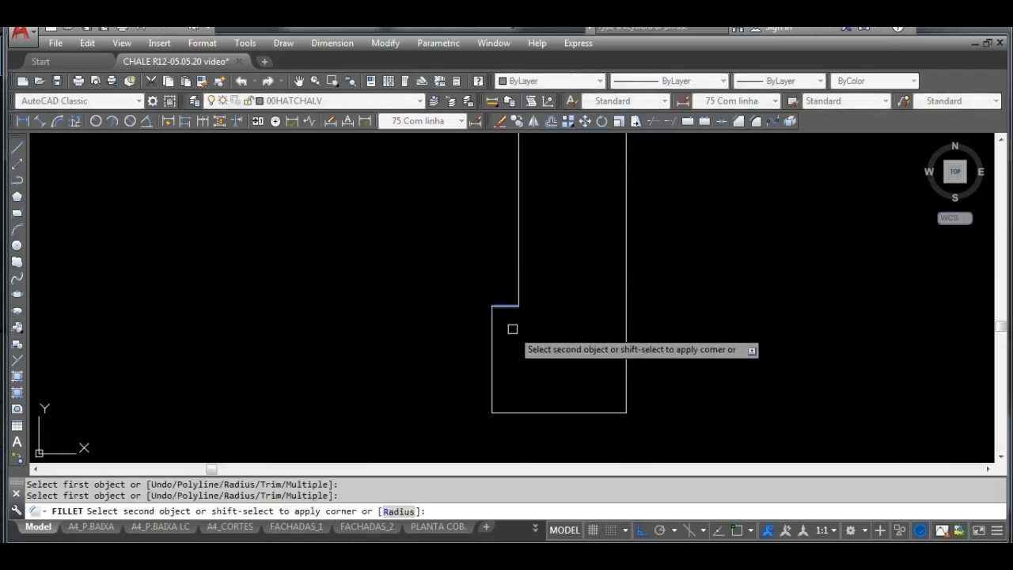
{"action": "left_click", "coordinate": [510, 306]}
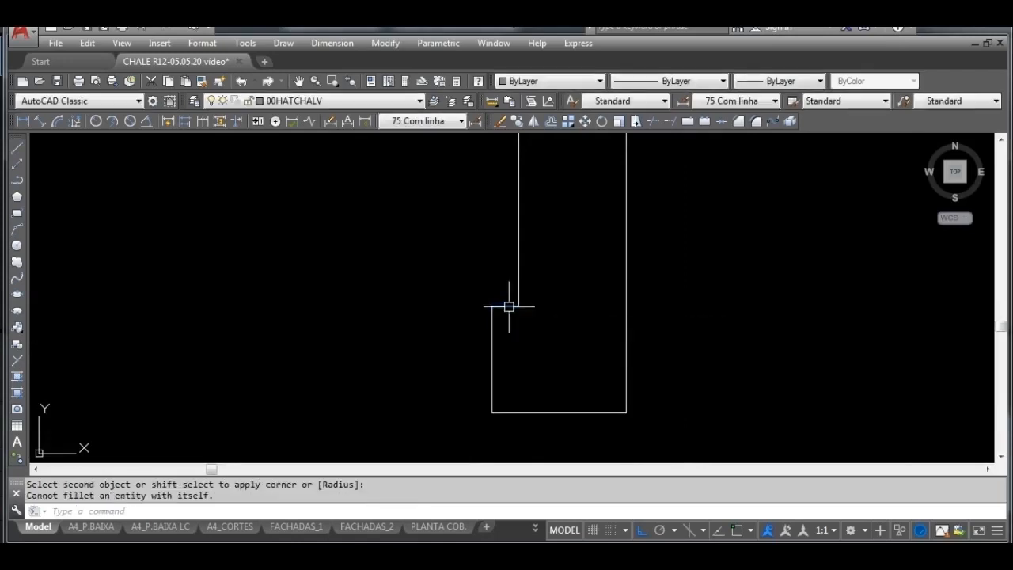
{"action": "left_click", "coordinate": [490, 339]}
{"action": "key", "text": "Escape"}
{"action": "key", "text": "Escape"}
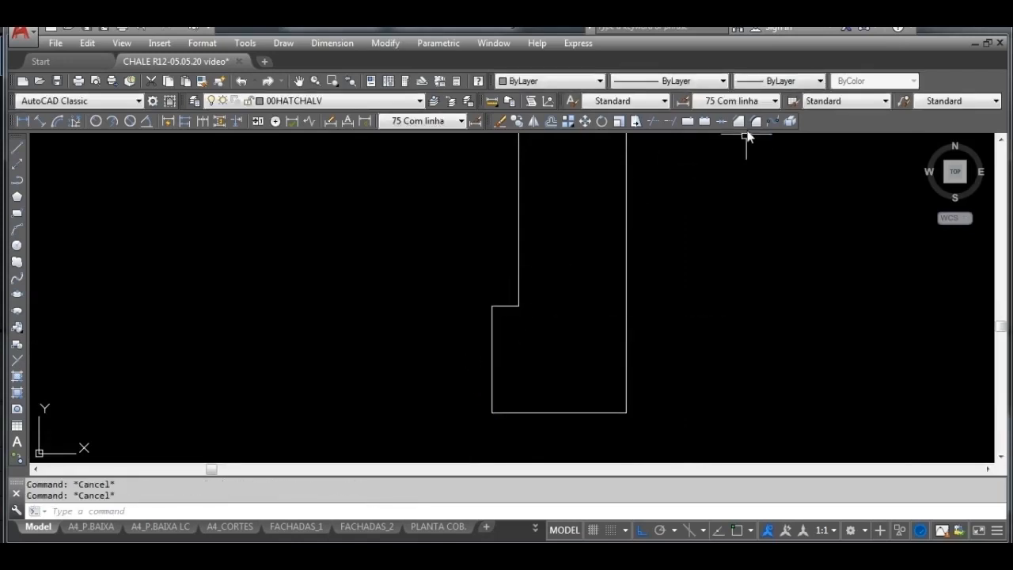
Step: Fillet both corners of the short vertical edge at the south end of the east wall with radius 0
{"action": "left_click", "coordinate": [756, 121]}
{"action": "left_click", "coordinate": [498, 305]}
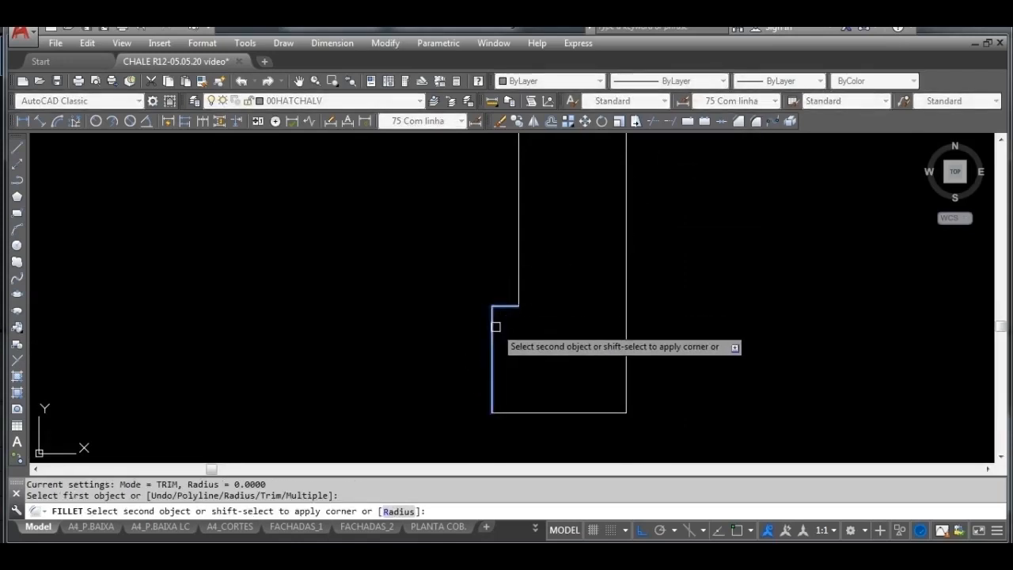
{"action": "left_click", "coordinate": [496, 331]}
{"action": "key", "text": "Return"}
{"action": "left_click", "coordinate": [492, 371]}
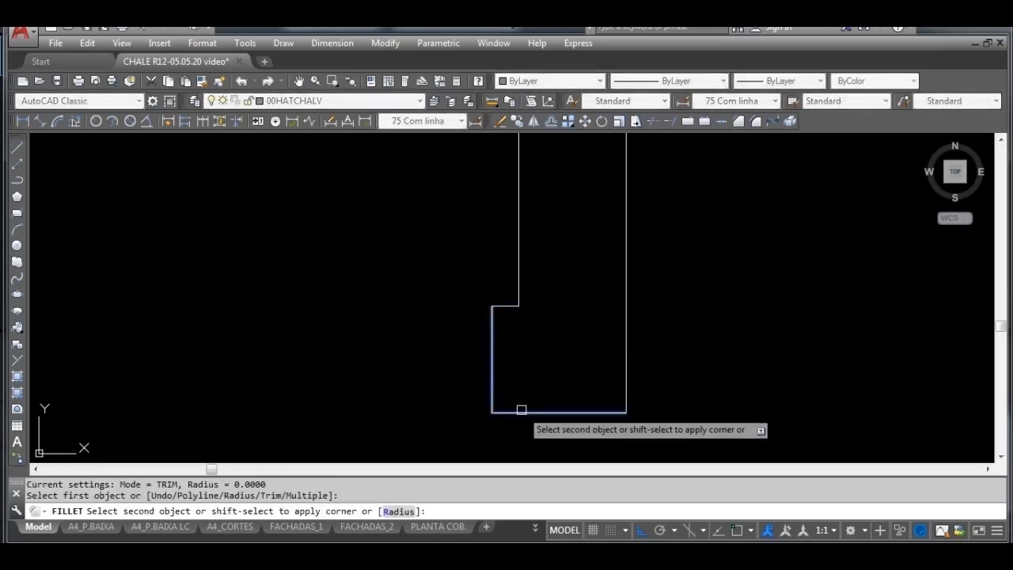
{"action": "left_click", "coordinate": [522, 409]}
Step: Fillet the corners of the east square column south of the plan with radius 0
{"action": "scroll", "coordinate": [595, 389], "scroll_direction": "down", "scroll_amount": 5}
{"action": "middle_click_drag", "start_coordinate": [559, 404], "coordinate": [588, 300]}
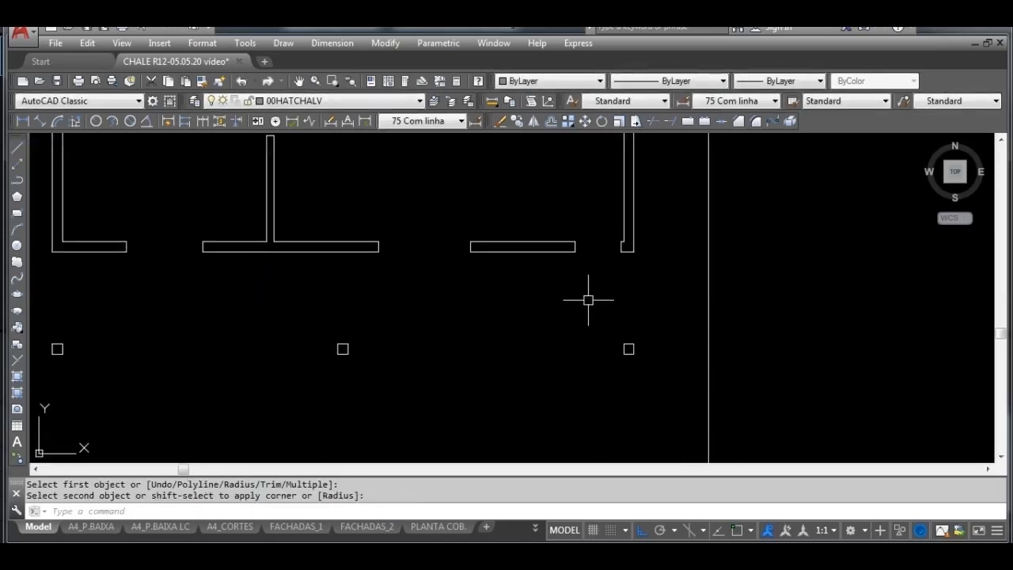
{"action": "scroll", "coordinate": [612, 364], "scroll_direction": "up", "scroll_amount": 8}
{"action": "key", "text": "Return"}
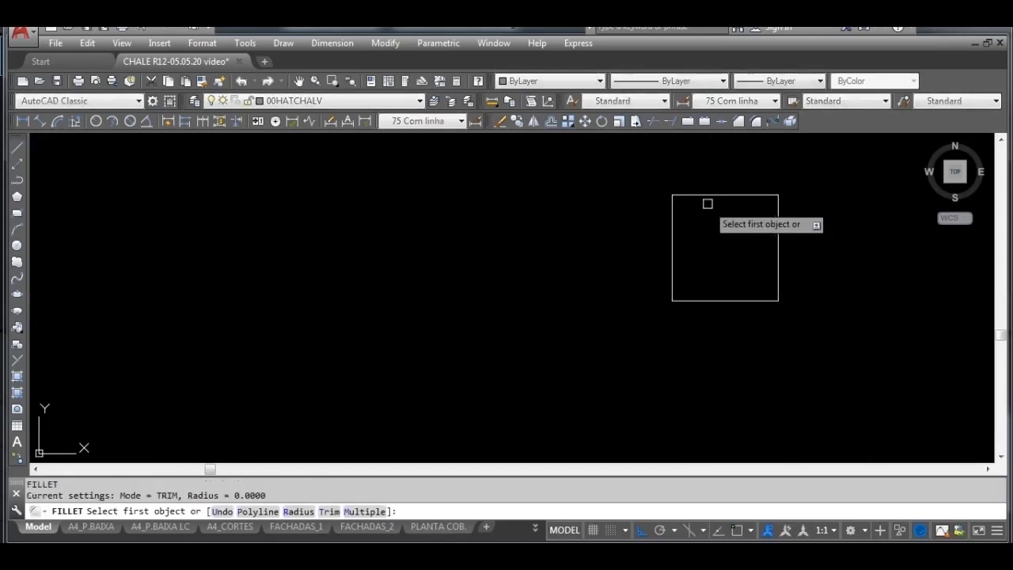
{"action": "left_click", "coordinate": [704, 195]}
{"action": "left_click", "coordinate": [675, 254]}
{"action": "key", "text": "Return"}
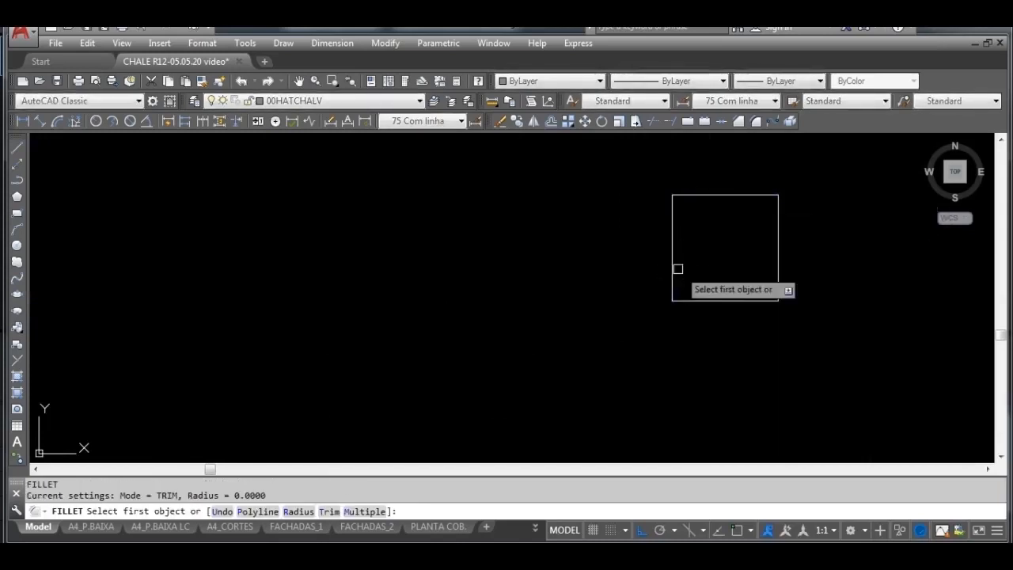
{"action": "left_click", "coordinate": [675, 267]}
{"action": "key", "text": "Return"}
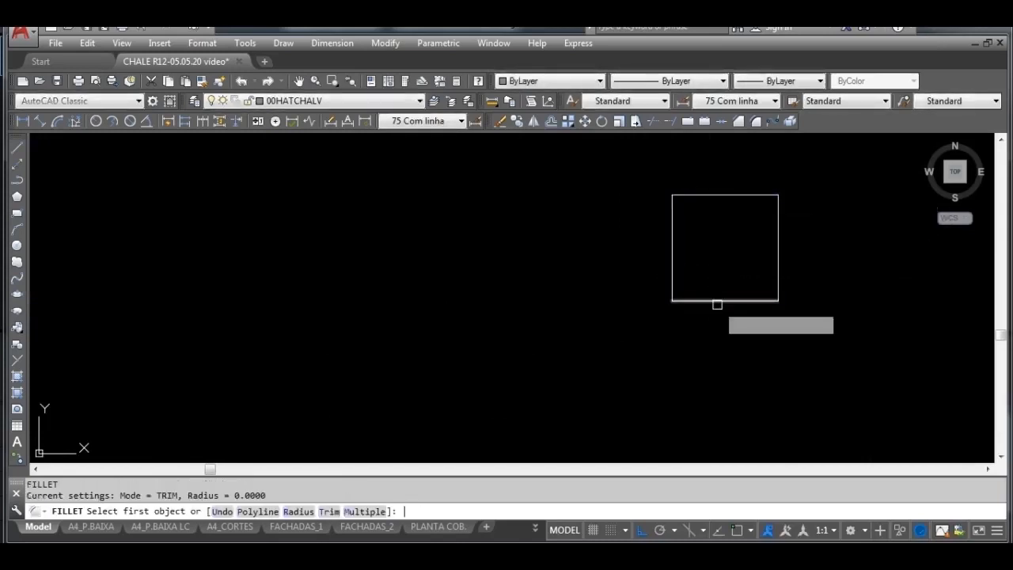
{"action": "left_click", "coordinate": [717, 301]}
{"action": "left_click", "coordinate": [776, 275]}
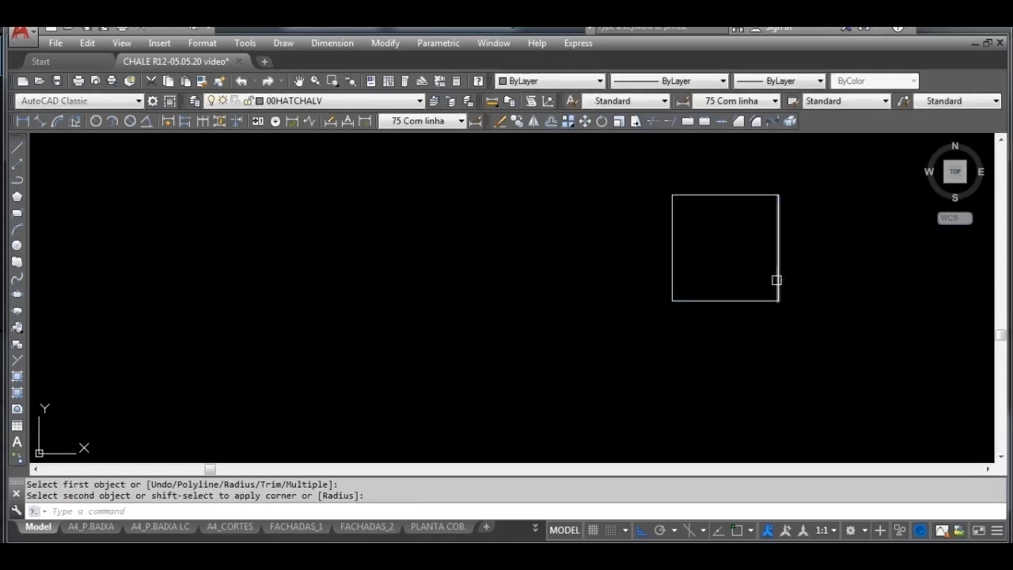
{"action": "key", "text": "Return"}
{"action": "left_click", "coordinate": [778, 238]}
{"action": "left_click", "coordinate": [746, 196]}
Step: Fillet all four corners of the middle square column south of the plan with radius 0
{"action": "scroll", "coordinate": [459, 290], "scroll_direction": "down", "scroll_amount": 6}
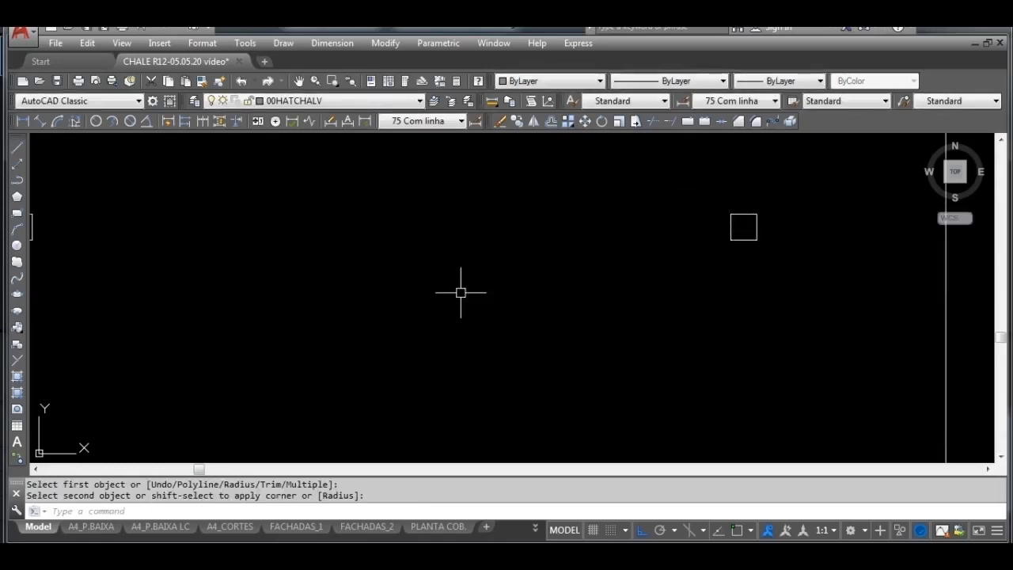
{"action": "scroll", "coordinate": [423, 276], "scroll_direction": "up", "scroll_amount": 5}
{"action": "scroll", "coordinate": [579, 282], "scroll_direction": "up", "scroll_amount": 2}
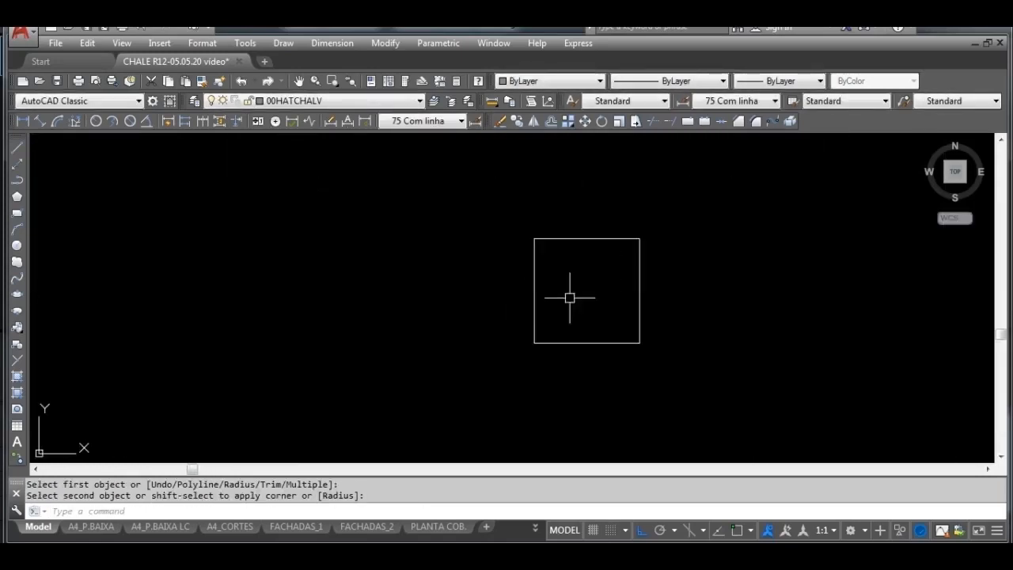
{"action": "key", "text": "Return"}
{"action": "left_click", "coordinate": [536, 321]}
{"action": "left_click", "coordinate": [560, 340]}
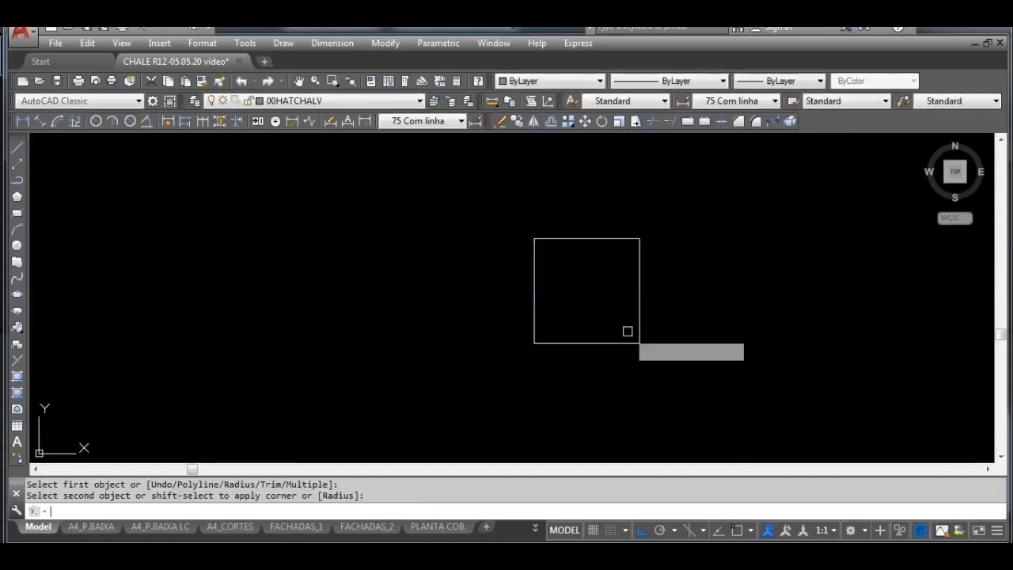
{"action": "key", "text": "Return"}
{"action": "left_click", "coordinate": [617, 343]}
{"action": "left_click", "coordinate": [640, 323]}
{"action": "key", "text": "Return"}
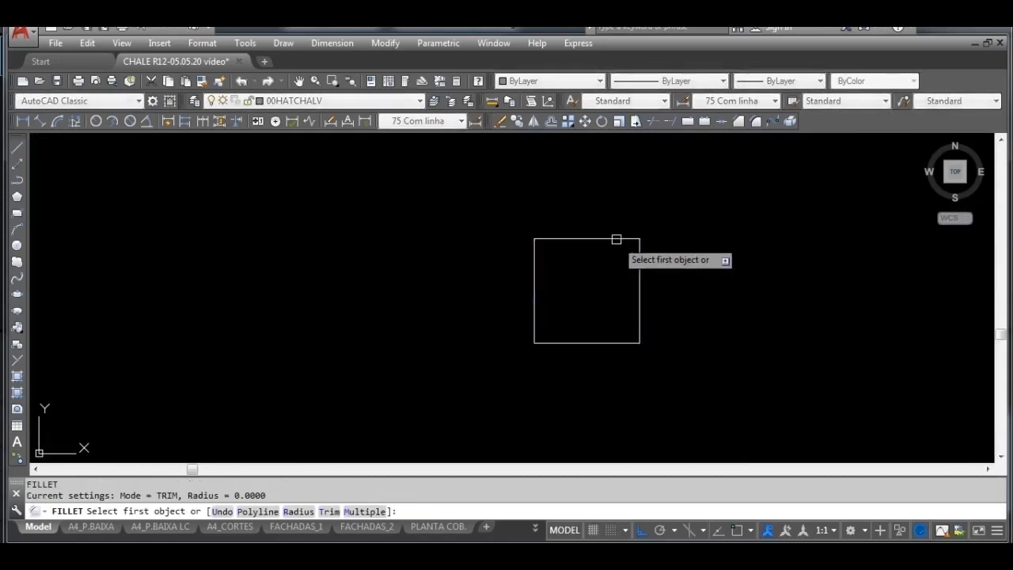
{"action": "left_click", "coordinate": [615, 238]}
{"action": "left_click", "coordinate": [639, 269]}
{"action": "key", "text": "Return"}
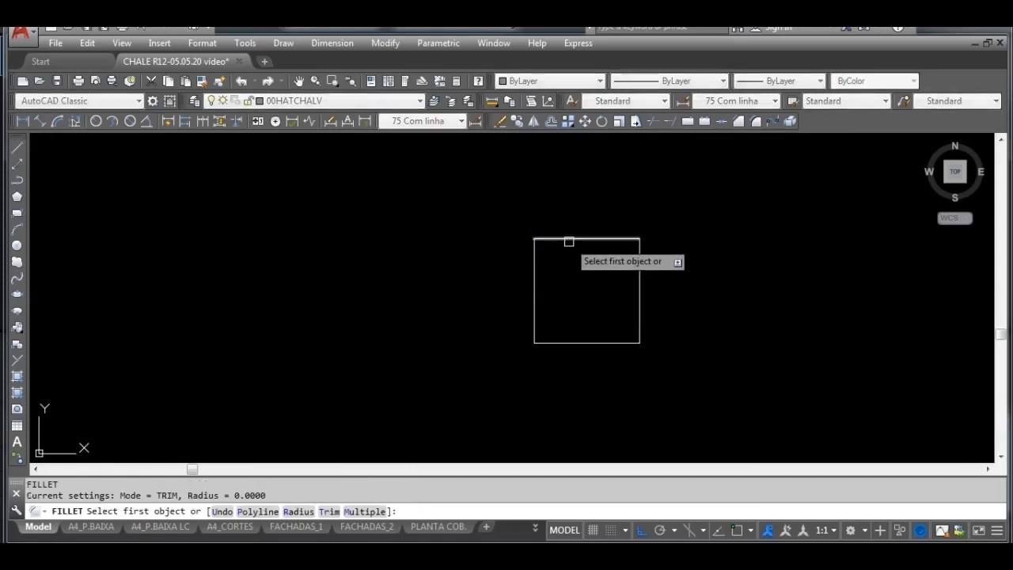
{"action": "left_click", "coordinate": [567, 238]}
{"action": "left_click", "coordinate": [535, 285]}
{"action": "scroll", "coordinate": [541, 292], "scroll_direction": "down", "scroll_amount": 1}
{"action": "key", "text": "Return"}
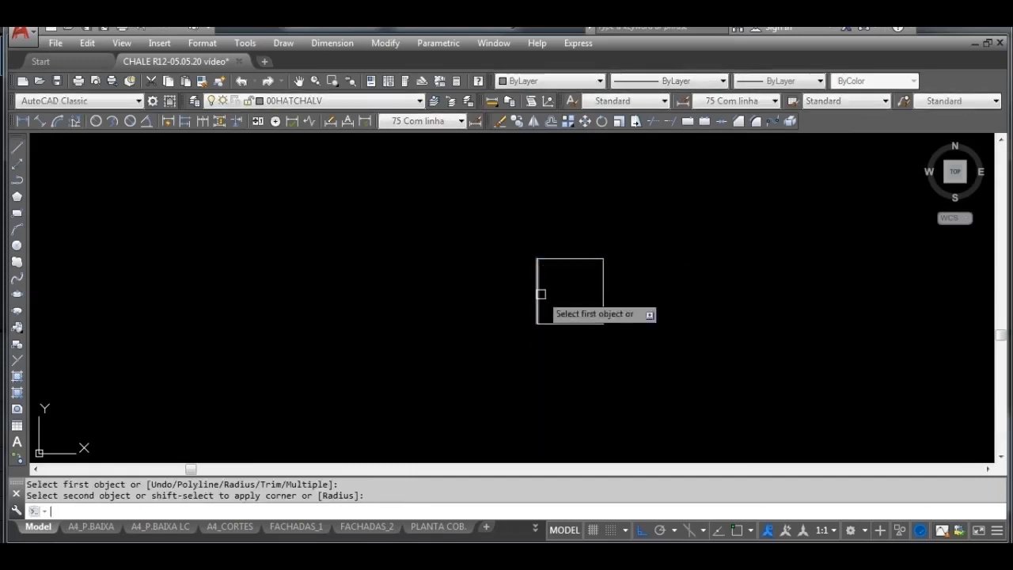
{"action": "left_click", "coordinate": [536, 294]}
{"action": "left_click", "coordinate": [554, 323]}
Step: Fillet the corners of the west square column south of the plan with radius 0
{"action": "scroll", "coordinate": [569, 321], "scroll_direction": "down", "scroll_amount": 2}
{"action": "scroll", "coordinate": [569, 322], "scroll_direction": "down", "scroll_amount": 1}
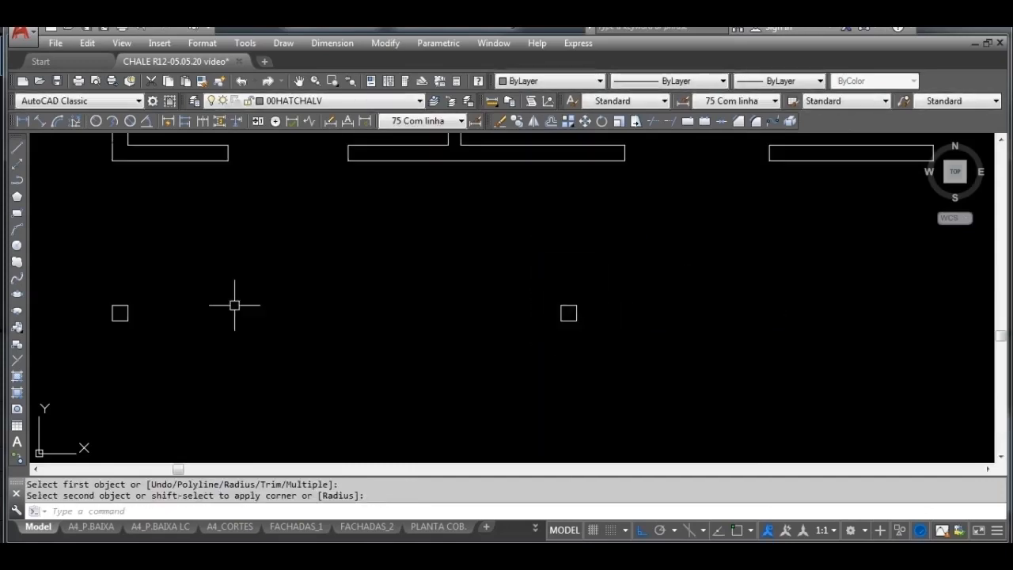
{"action": "scroll", "coordinate": [118, 311], "scroll_direction": "up", "scroll_amount": 5}
{"action": "key", "text": "Return"}
{"action": "left_click", "coordinate": [149, 274]}
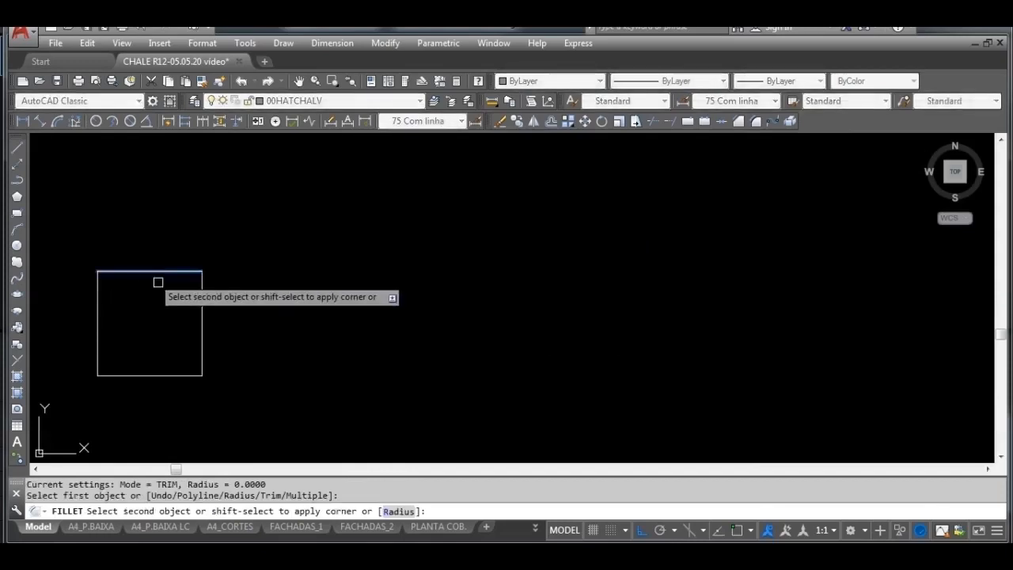
{"action": "left_click", "coordinate": [200, 320]}
{"action": "key", "text": "Return"}
{"action": "left_click", "coordinate": [199, 332]}
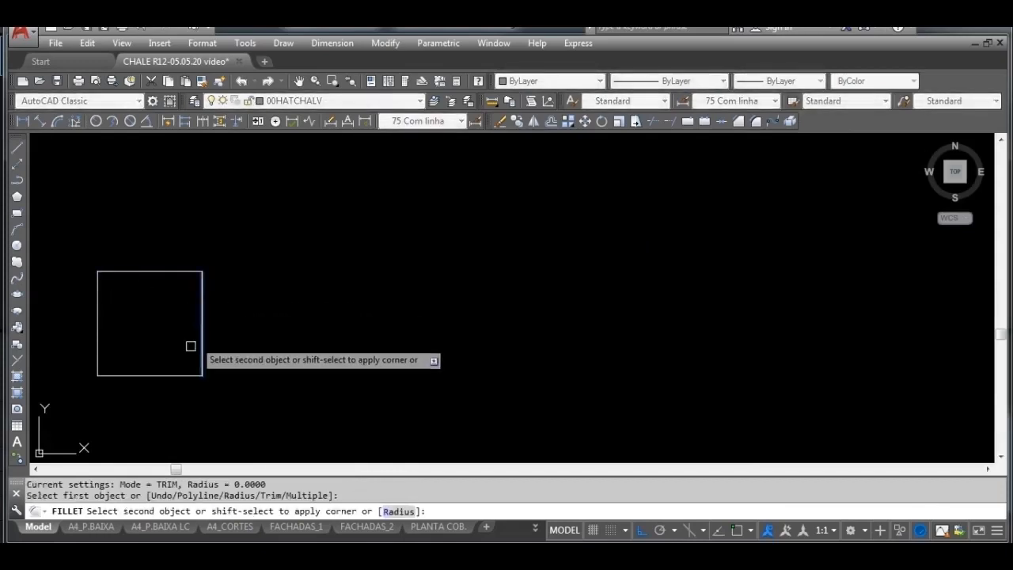
{"action": "left_click", "coordinate": [100, 346]}
Step: Start a SOLID hatch on the 00HATCHALV layer and pick internal points in the three square columns south of the plan
{"action": "scroll", "coordinate": [263, 265], "scroll_direction": "down", "scroll_amount": 5}
{"action": "scroll", "coordinate": [324, 264], "scroll_direction": "down", "scroll_amount": 4}
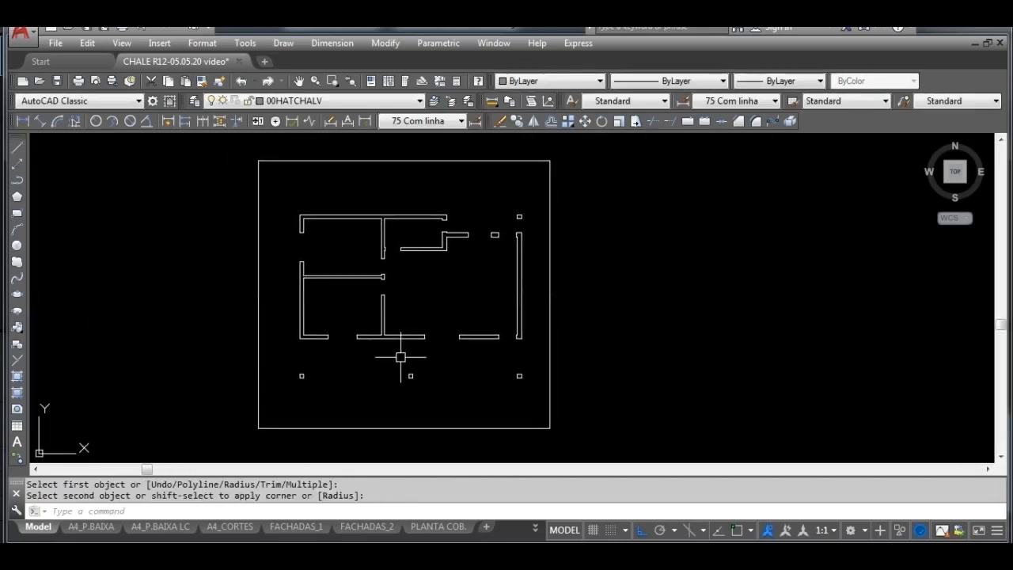
{"action": "middle_click_drag", "start_coordinate": [472, 348], "coordinate": [539, 350]}
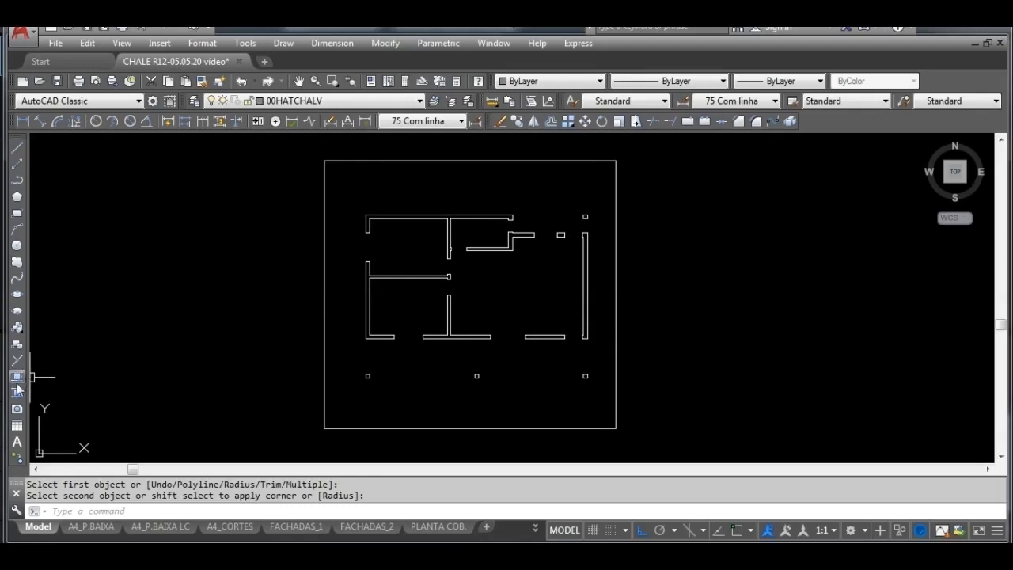
{"action": "left_click", "coordinate": [17, 380]}
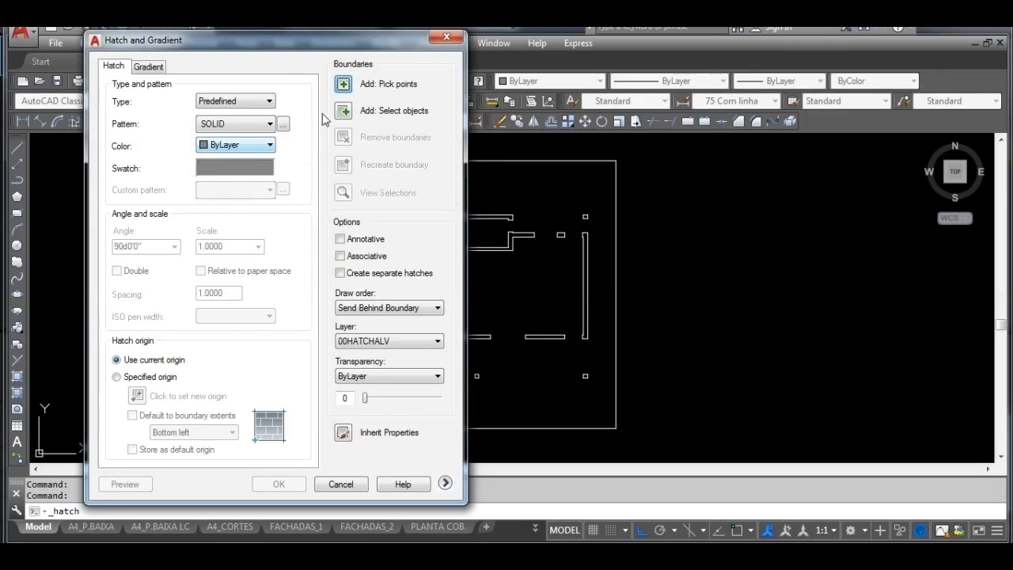
{"action": "left_click", "coordinate": [343, 83]}
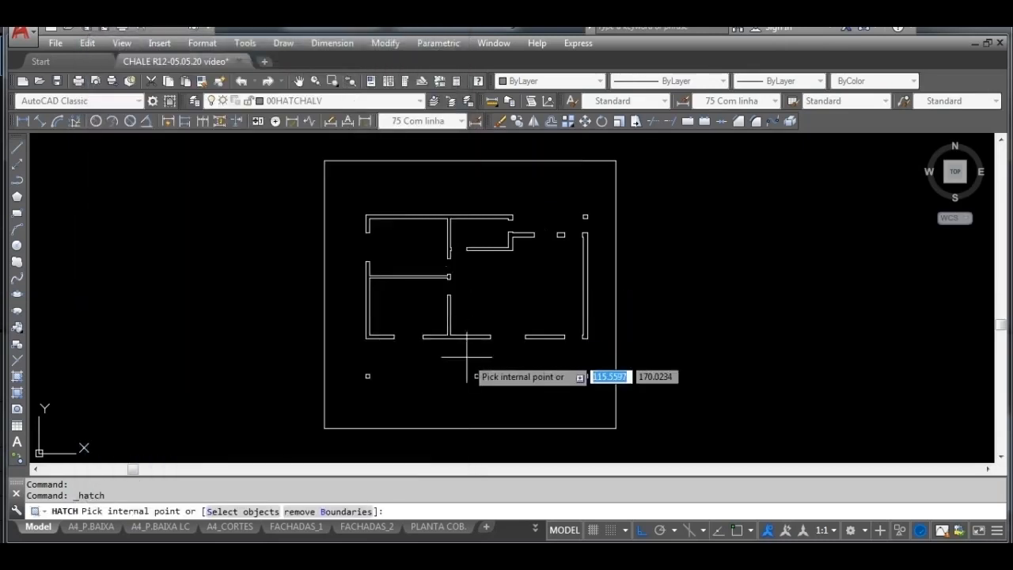
{"action": "left_click", "coordinate": [476, 376]}
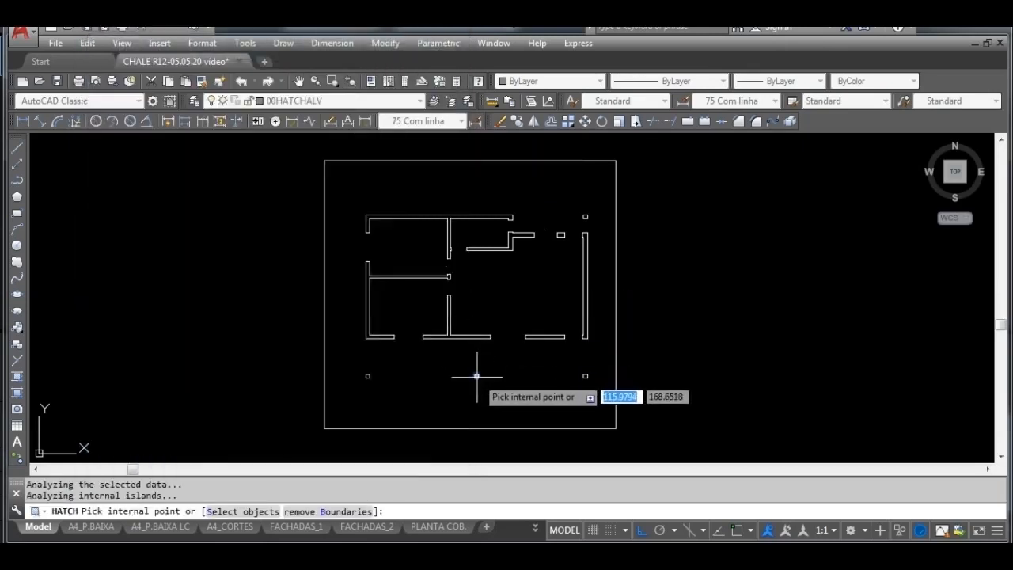
{"action": "scroll", "coordinate": [477, 360], "scroll_direction": "up", "scroll_amount": 2}
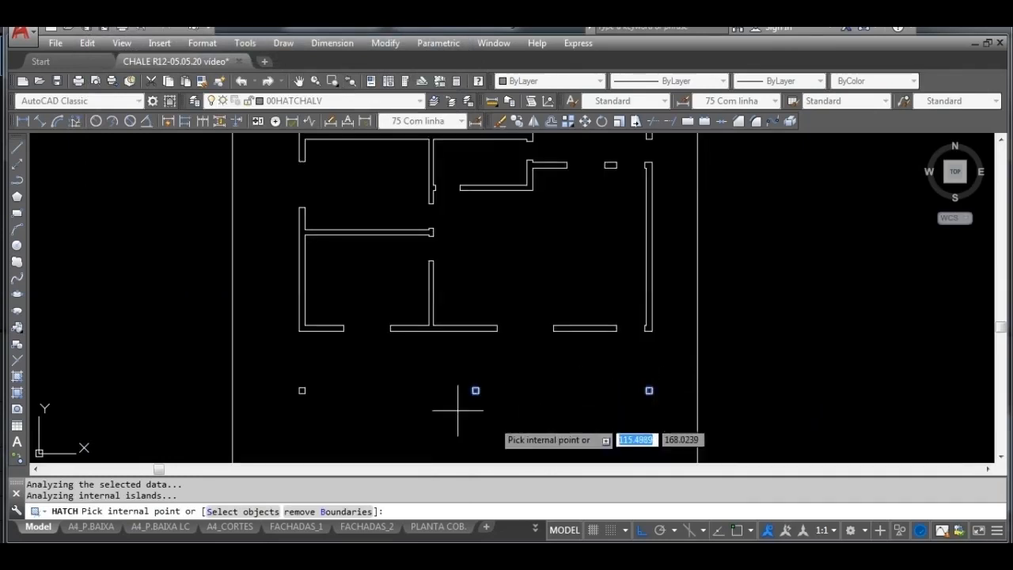
{"action": "scroll", "coordinate": [302, 392], "scroll_direction": "up", "scroll_amount": 4}
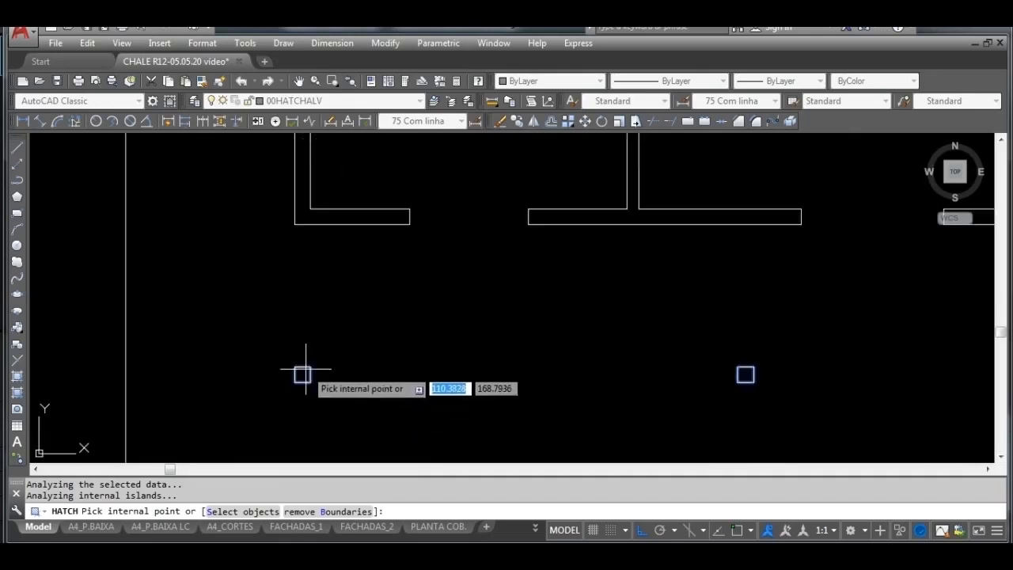
Step: Pick internal points in all the walls and remaining columns of the floor plan, leaving out the outer frame, and apply the solid hatch
{"action": "scroll", "coordinate": [463, 317], "scroll_direction": "down", "scroll_amount": 6}
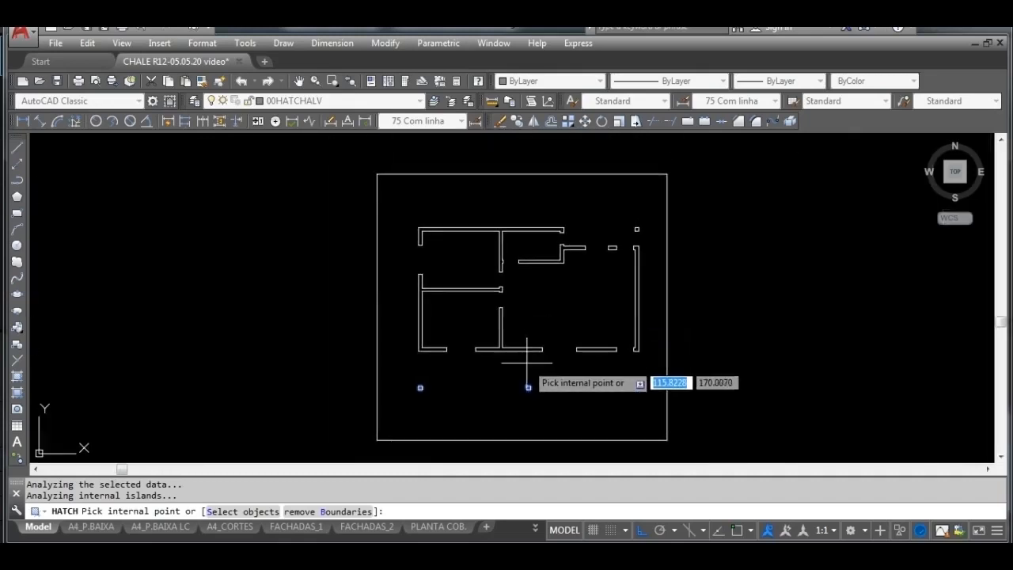
{"action": "scroll", "coordinate": [527, 373], "scroll_direction": "up", "scroll_amount": 2}
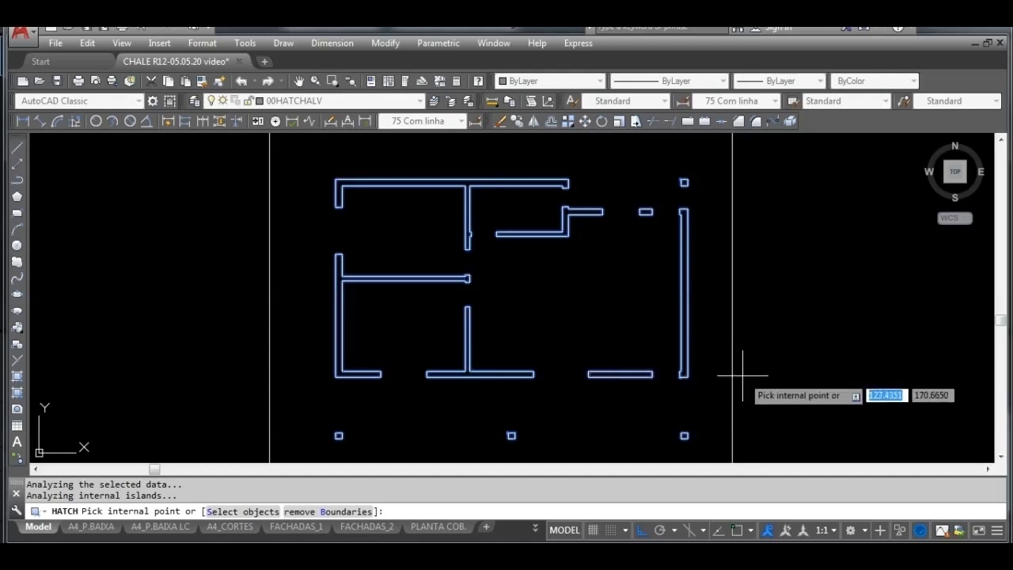
{"action": "scroll", "coordinate": [742, 375], "scroll_direction": "down", "scroll_amount": 2}
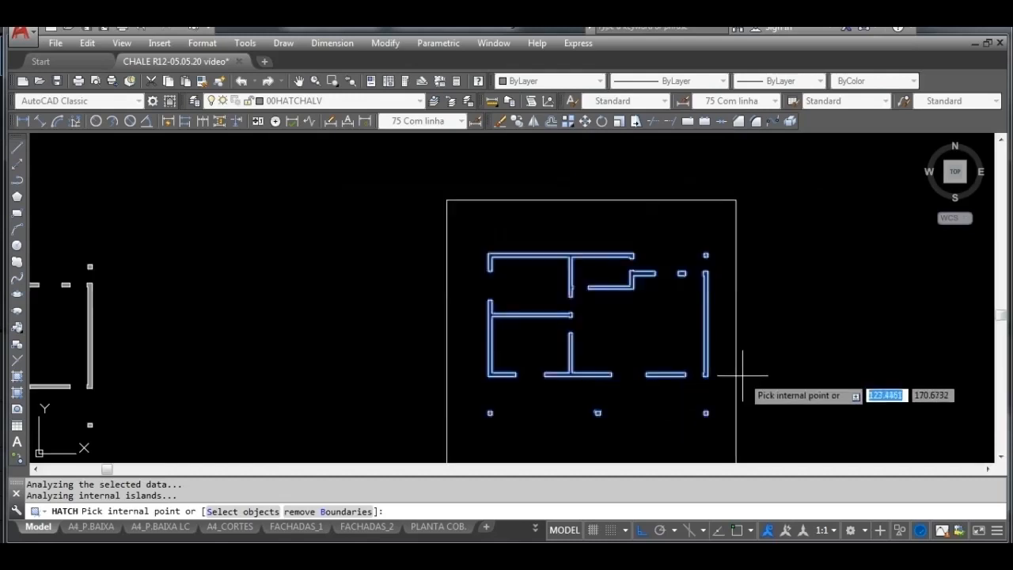
{"action": "scroll", "coordinate": [767, 428], "scroll_direction": "up", "scroll_amount": 2}
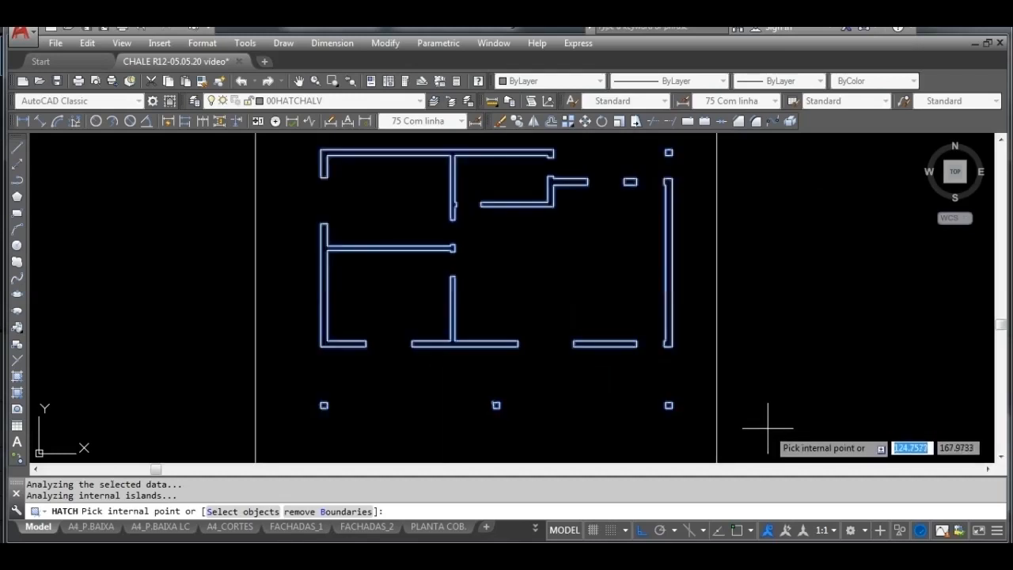
{"action": "scroll", "coordinate": [622, 254], "scroll_direction": "down", "scroll_amount": 2}
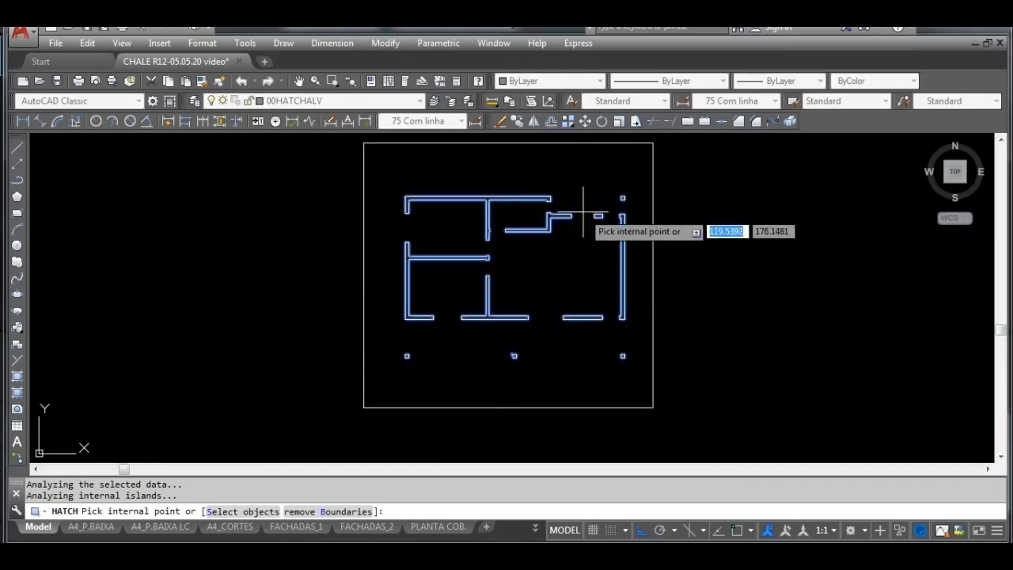
{"action": "scroll", "coordinate": [486, 226], "scroll_direction": "up", "scroll_amount": 2}
{"action": "scroll", "coordinate": [539, 269], "scroll_direction": "down", "scroll_amount": 4}
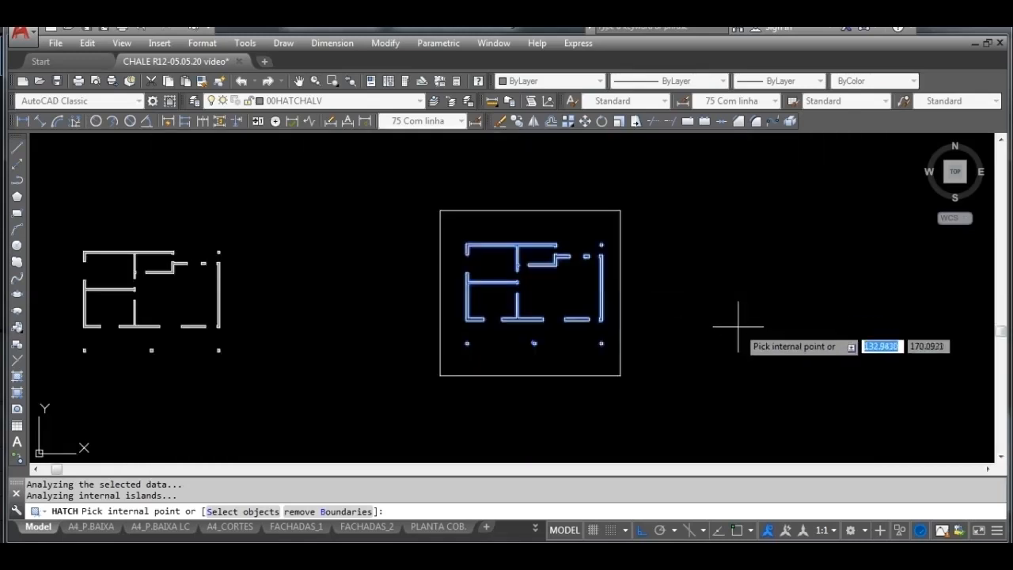
{"action": "scroll", "coordinate": [719, 317], "scroll_direction": "up", "scroll_amount": 2}
{"action": "middle_click_drag", "start_coordinate": [697, 309], "coordinate": [758, 318]}
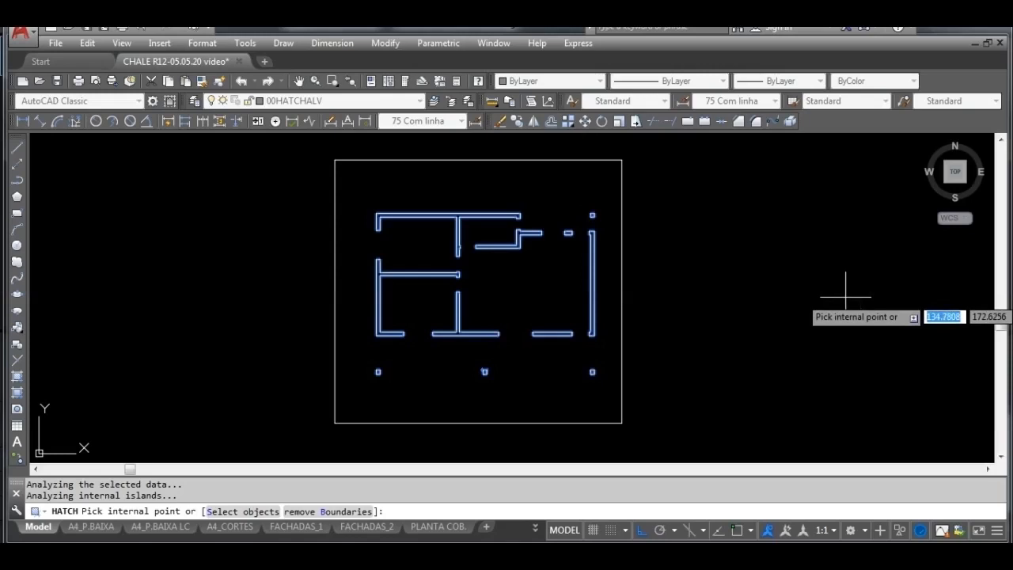
{"action": "key", "text": "Return"}
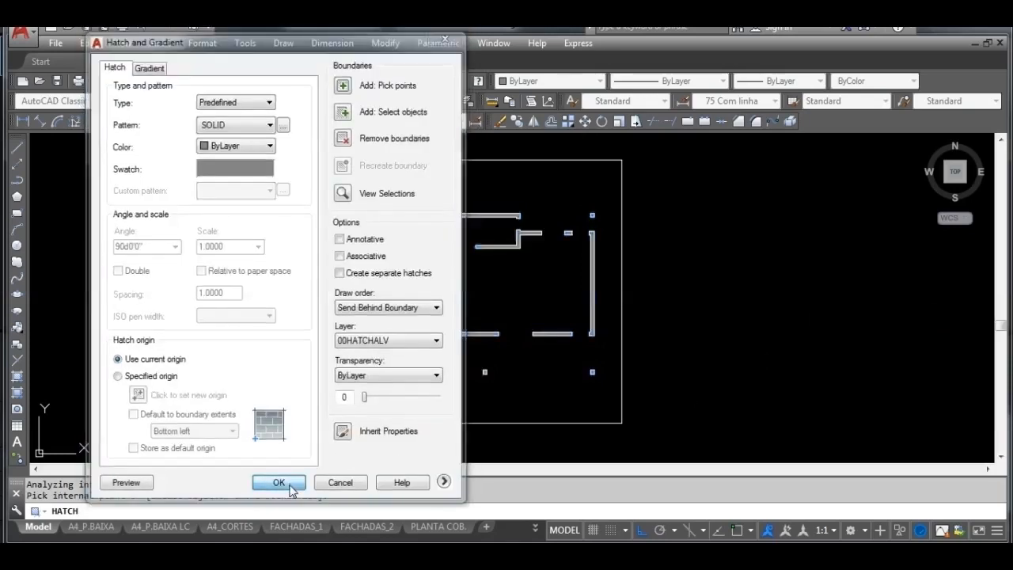
{"action": "left_click", "coordinate": [278, 484]}
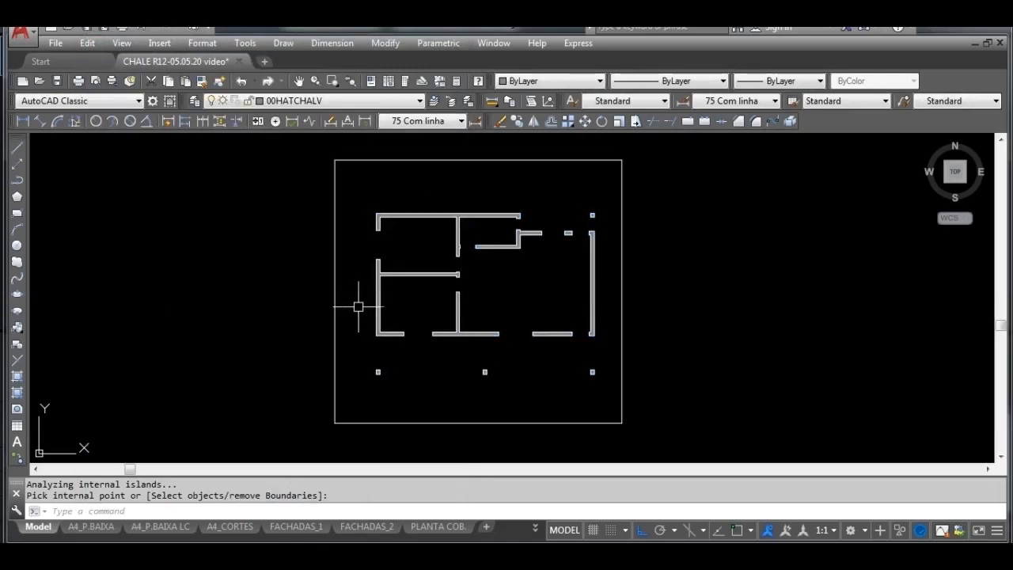
Step: Examine the solid fill along the north walls, the stepped interior wall, the small column and the top of the east wall
{"action": "scroll", "coordinate": [421, 260], "scroll_direction": "up", "scroll_amount": 5}
{"action": "scroll", "coordinate": [452, 270], "scroll_direction": "down", "scroll_amount": 4}
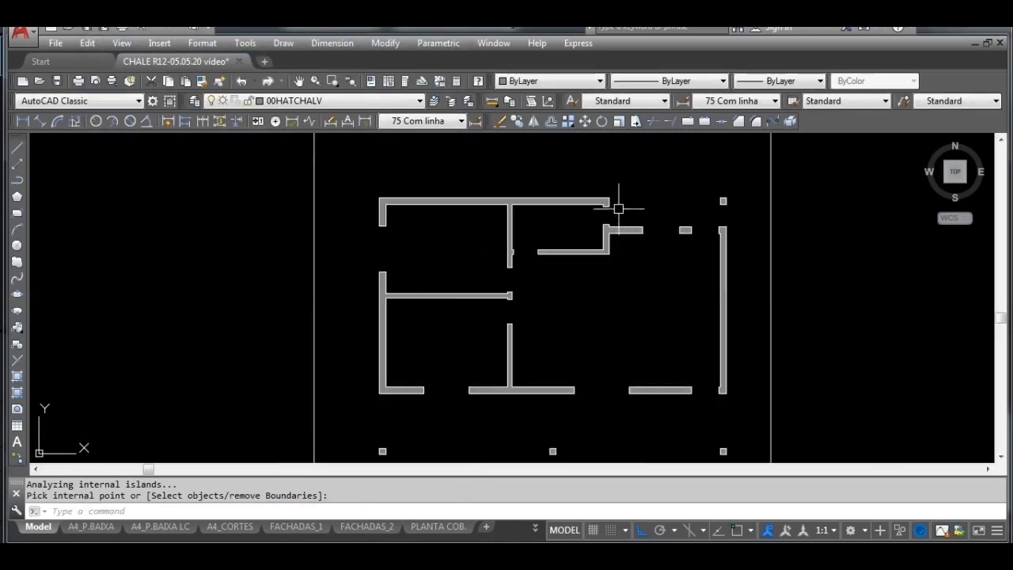
{"action": "scroll", "coordinate": [618, 208], "scroll_direction": "up", "scroll_amount": 2}
{"action": "scroll", "coordinate": [618, 211], "scroll_direction": "up", "scroll_amount": 2}
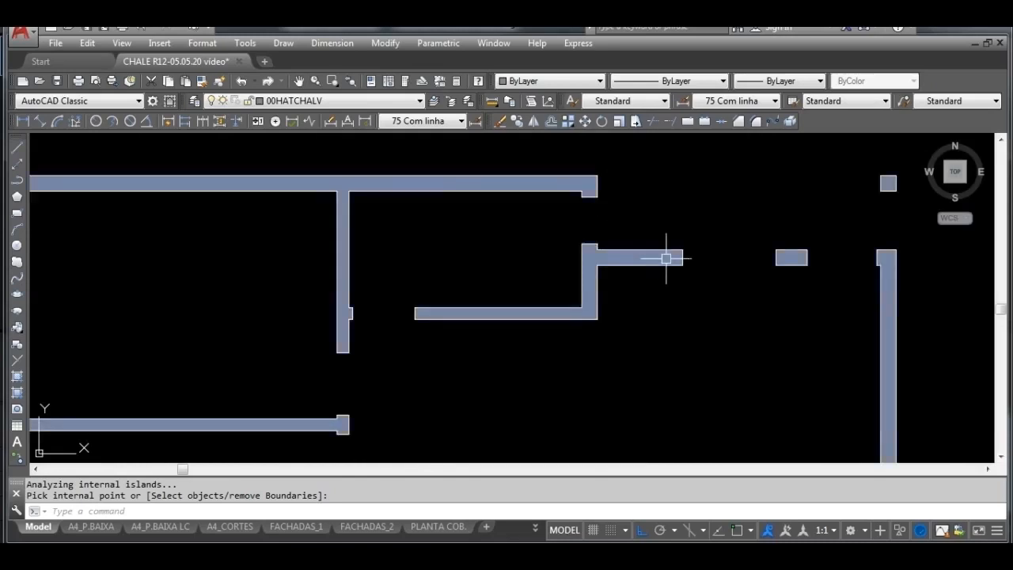
{"action": "scroll", "coordinate": [705, 276], "scroll_direction": "up", "scroll_amount": 2}
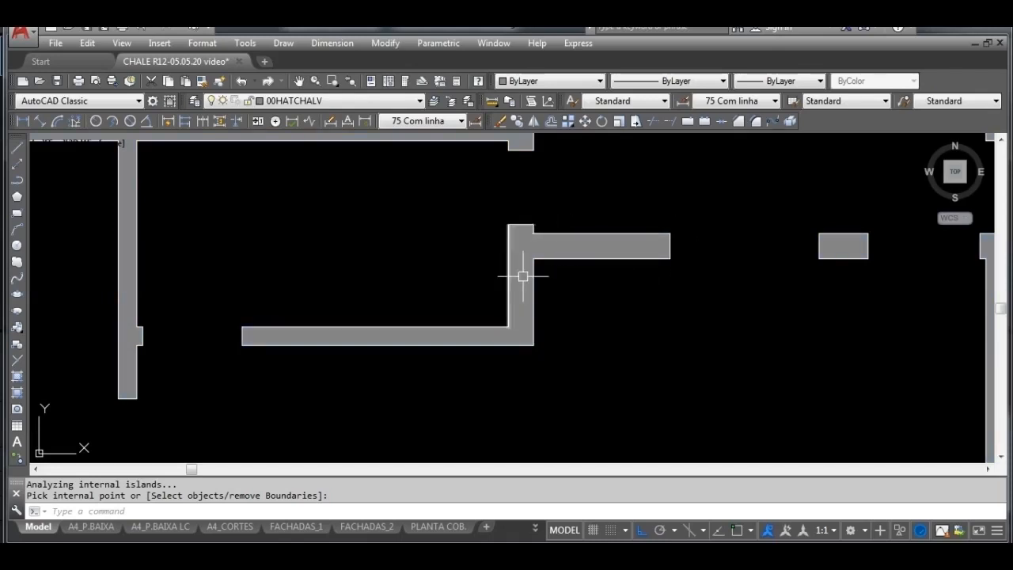
{"action": "scroll", "coordinate": [526, 318], "scroll_direction": "down", "scroll_amount": 1}
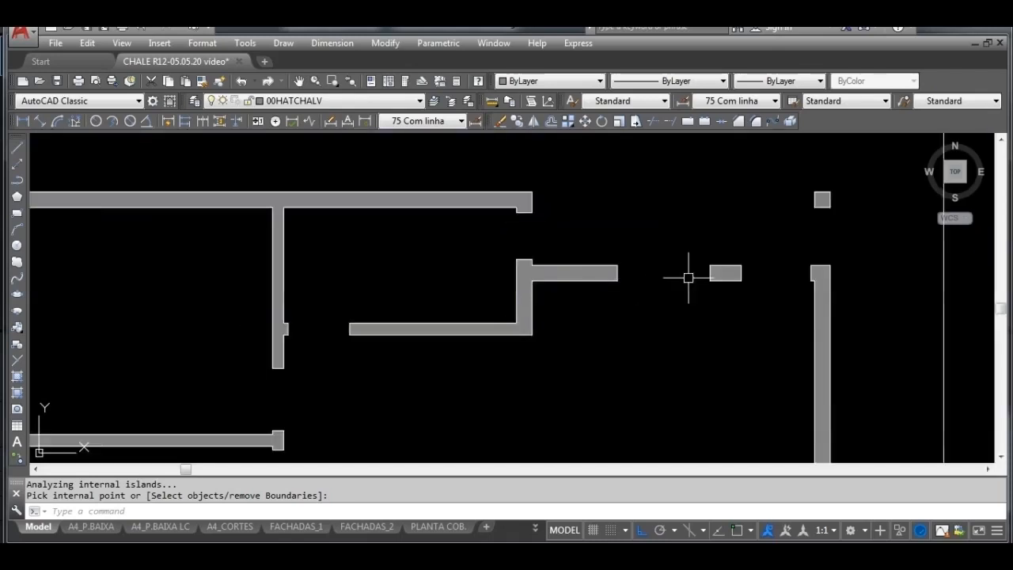
{"action": "scroll", "coordinate": [831, 272], "scroll_direction": "up", "scroll_amount": 1}
{"action": "scroll", "coordinate": [845, 272], "scroll_direction": "up", "scroll_amount": 2}
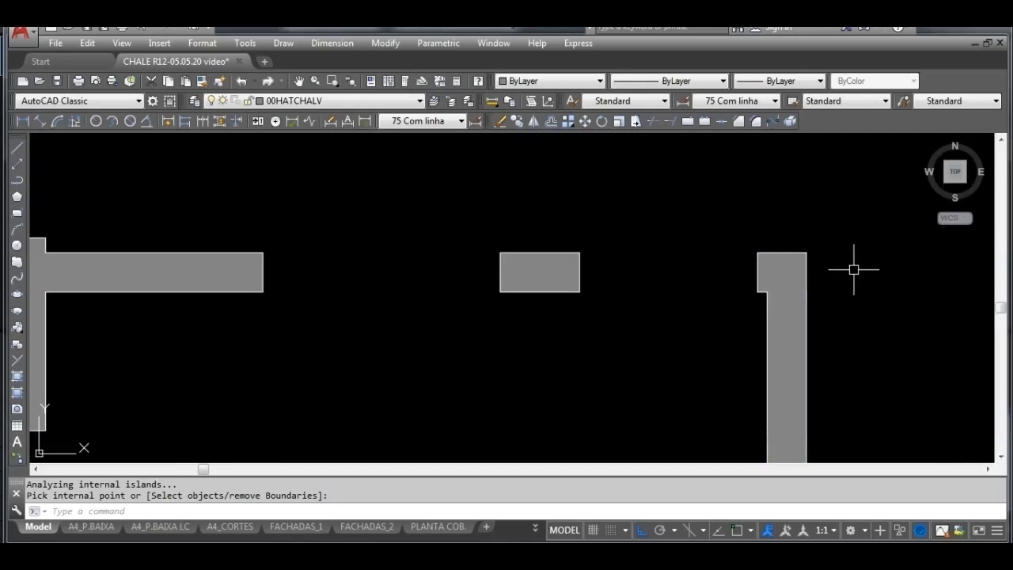
Step: Select the solid hatch that fills the chalet plan's walls and columns
{"action": "scroll", "coordinate": [853, 269], "scroll_direction": "down", "scroll_amount": 4}
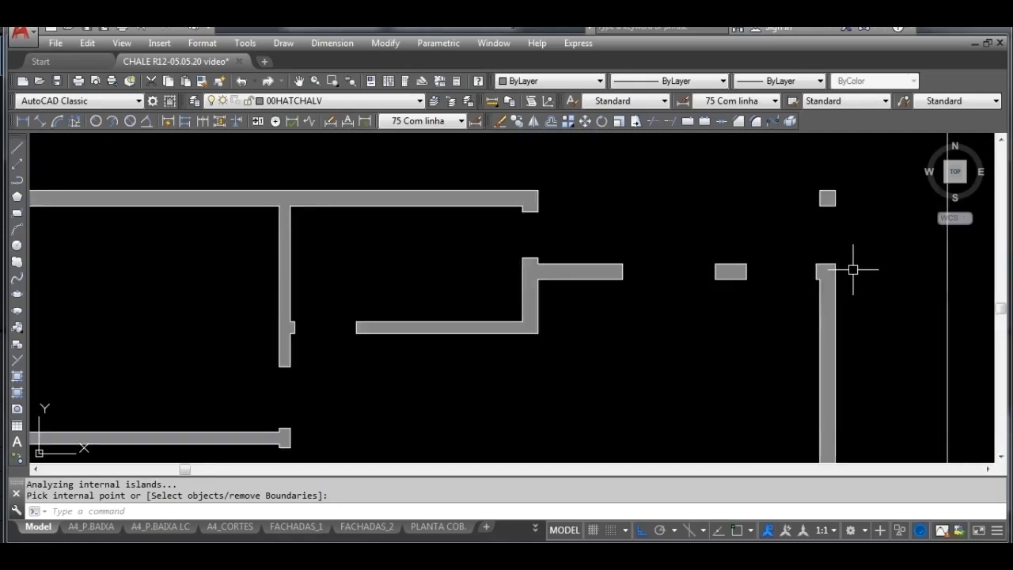
{"action": "scroll", "coordinate": [614, 284], "scroll_direction": "down", "scroll_amount": 1}
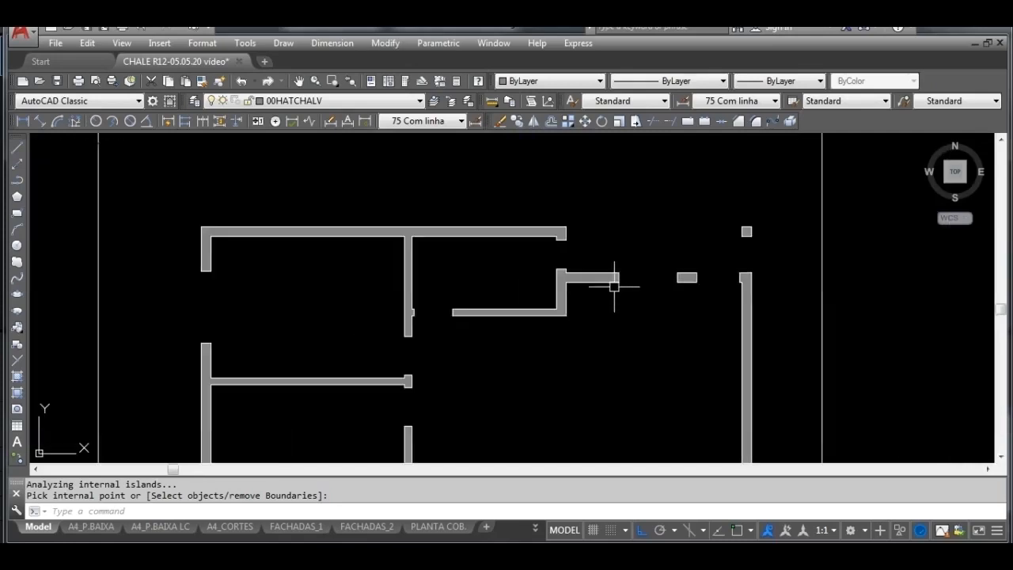
{"action": "scroll", "coordinate": [522, 233], "scroll_direction": "up", "scroll_amount": 1}
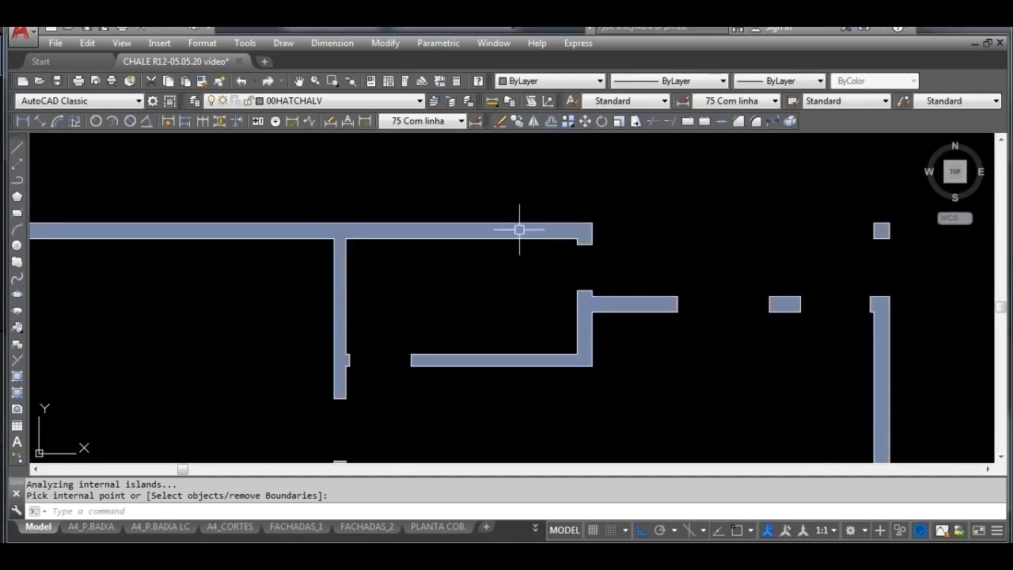
{"action": "scroll", "coordinate": [519, 230], "scroll_direction": "down", "scroll_amount": 1}
{"action": "scroll", "coordinate": [518, 230], "scroll_direction": "up", "scroll_amount": 3}
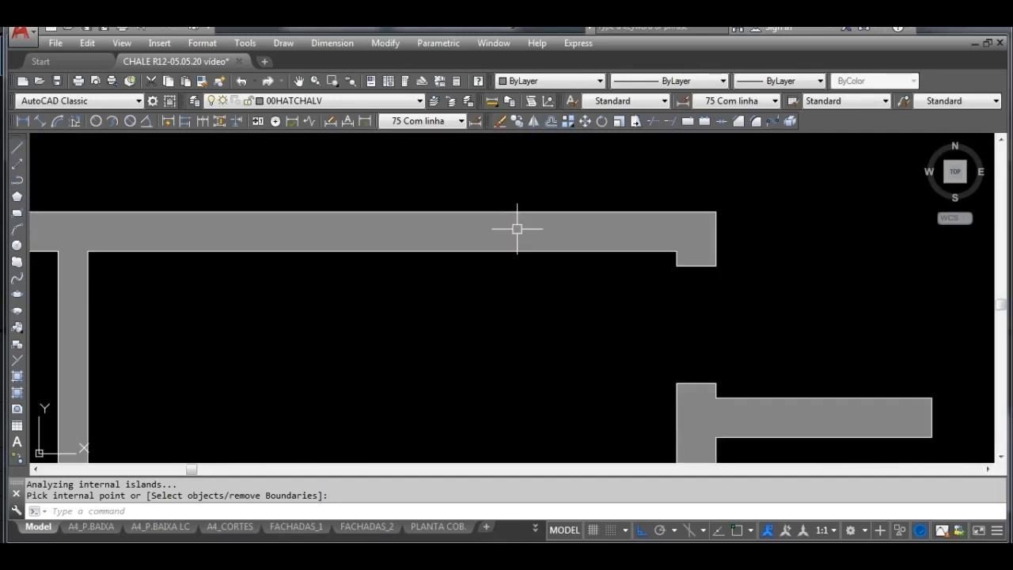
{"action": "left_click", "coordinate": [518, 229]}
{"action": "left_click", "coordinate": [488, 229]}
Step: Examine the selected hatch's coverage across all walls and the three south columns, and compare the plan with its neighbouring copies
{"action": "scroll", "coordinate": [506, 226], "scroll_direction": "down", "scroll_amount": 4}
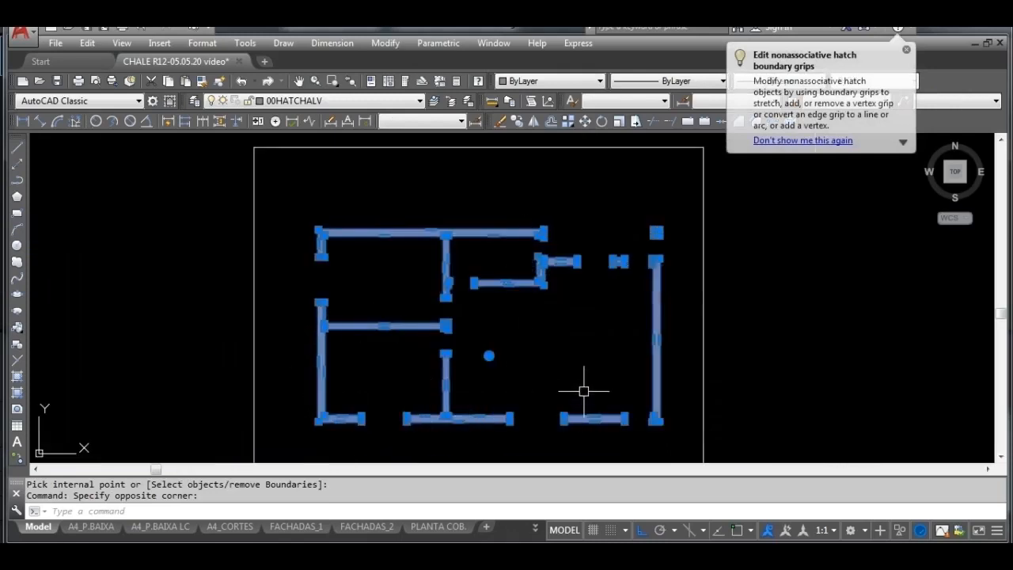
{"action": "middle_click_drag", "start_coordinate": [583, 391], "coordinate": [561, 296]}
{"action": "scroll", "coordinate": [593, 274], "scroll_direction": "down", "scroll_amount": 2}
{"action": "scroll", "coordinate": [622, 287], "scroll_direction": "up", "scroll_amount": 2}
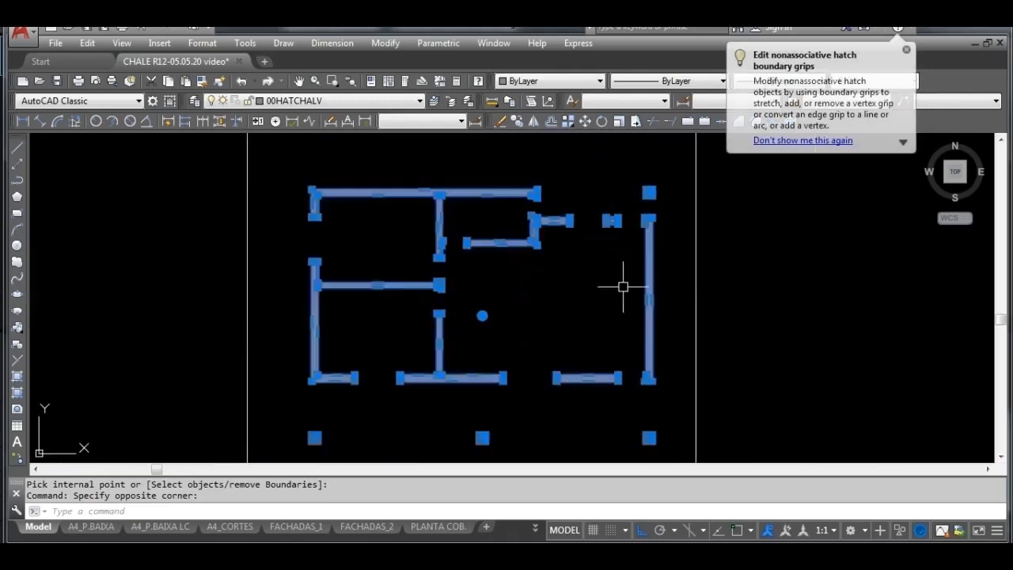
{"action": "scroll", "coordinate": [612, 303], "scroll_direction": "down", "scroll_amount": 2}
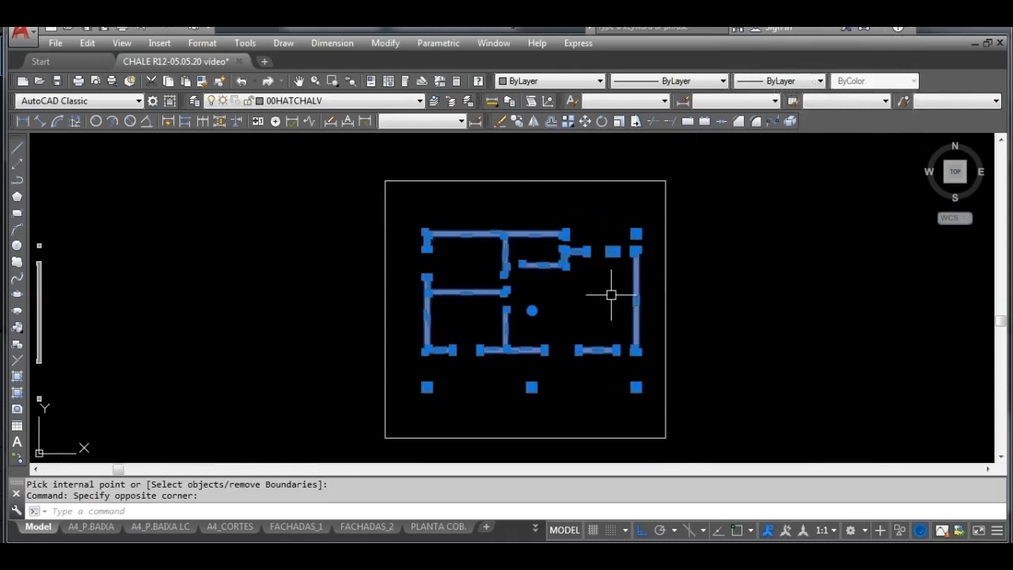
{"action": "mouse_move", "coordinate": [579, 307]}
{"action": "middle_mouse_down"}
{"action": "mouse_move", "coordinate": [567, 296]}
{"action": "mouse_move", "coordinate": [536, 308]}
{"action": "middle_mouse_up"}
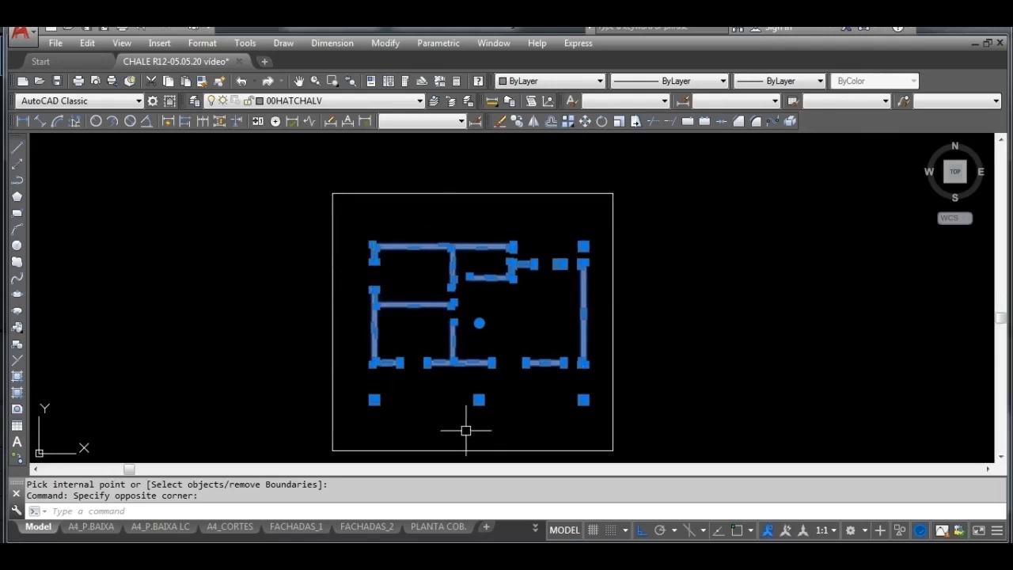
{"action": "middle_click_drag", "start_coordinate": [571, 369], "coordinate": [452, 350]}
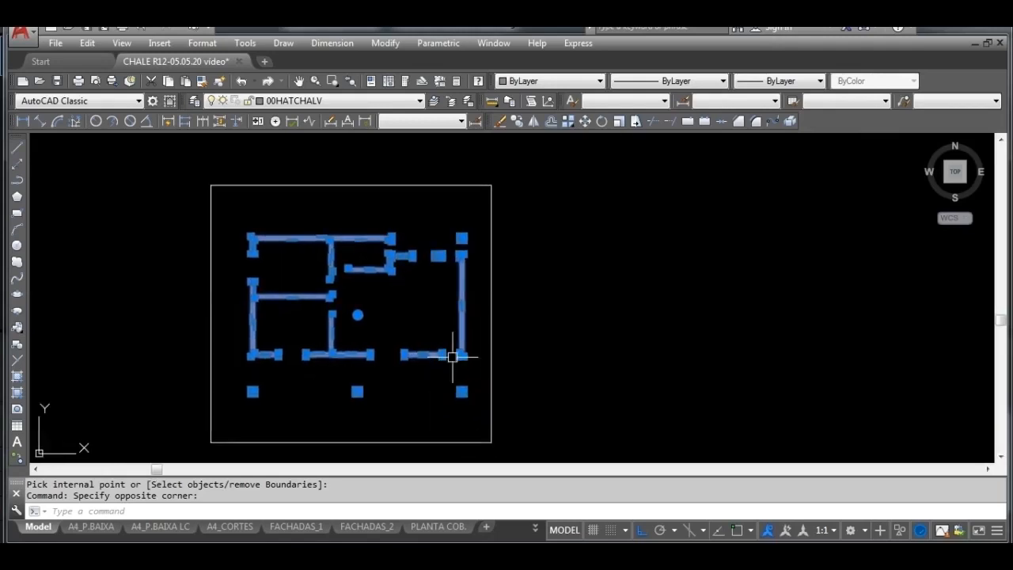
{"action": "scroll", "coordinate": [479, 355], "scroll_direction": "down", "scroll_amount": 5}
{"action": "scroll", "coordinate": [610, 372], "scroll_direction": "up", "scroll_amount": 7}
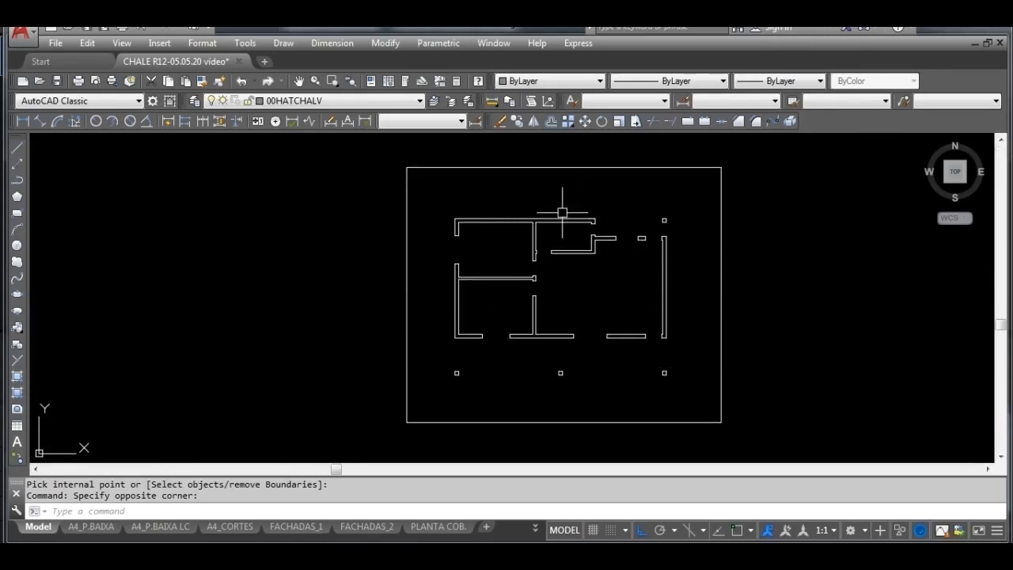
{"action": "scroll", "coordinate": [664, 345], "scroll_direction": "down", "scroll_amount": 4}
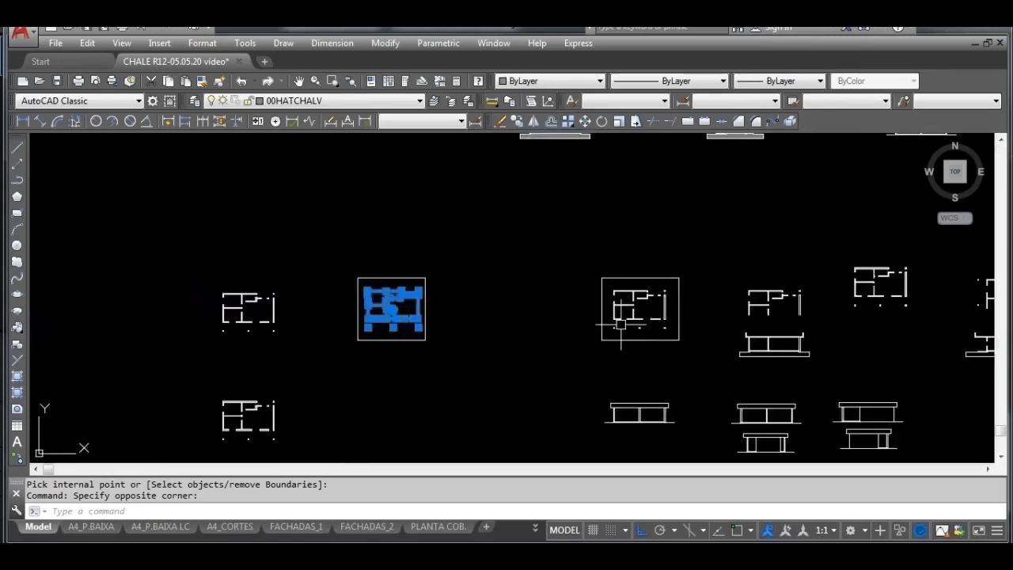
{"action": "scroll", "coordinate": [457, 328], "scroll_direction": "up", "scroll_amount": 4}
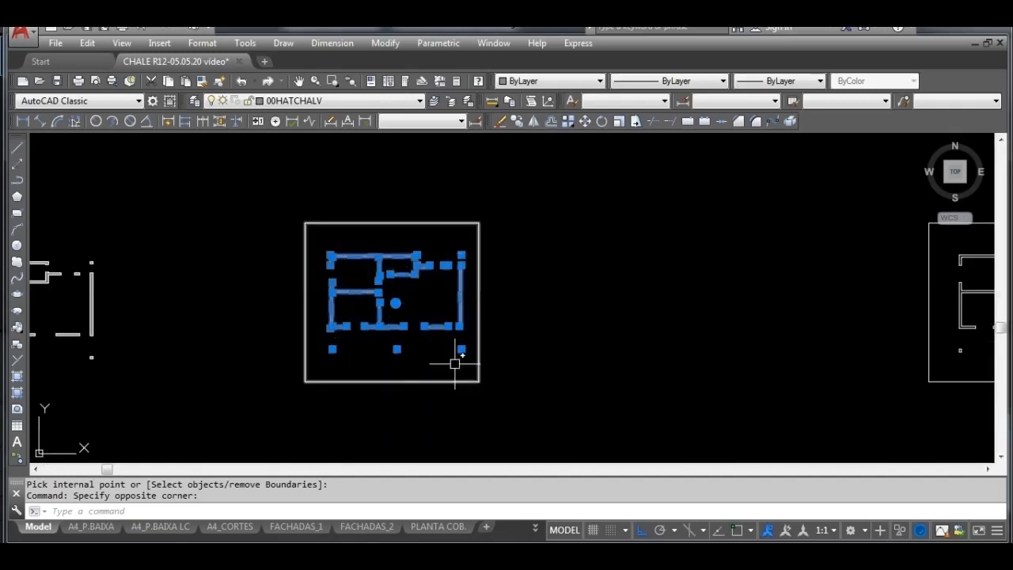
{"action": "scroll", "coordinate": [571, 310], "scroll_direction": "down", "scroll_amount": 2}
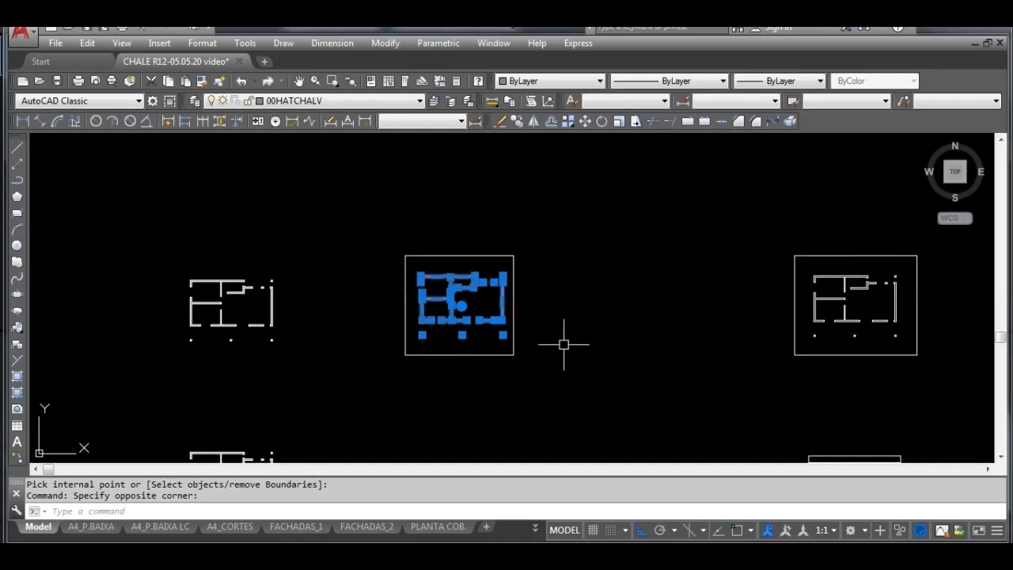
{"action": "scroll", "coordinate": [477, 250], "scroll_direction": "up", "scroll_amount": 2}
{"action": "scroll", "coordinate": [480, 333], "scroll_direction": "up", "scroll_amount": 2}
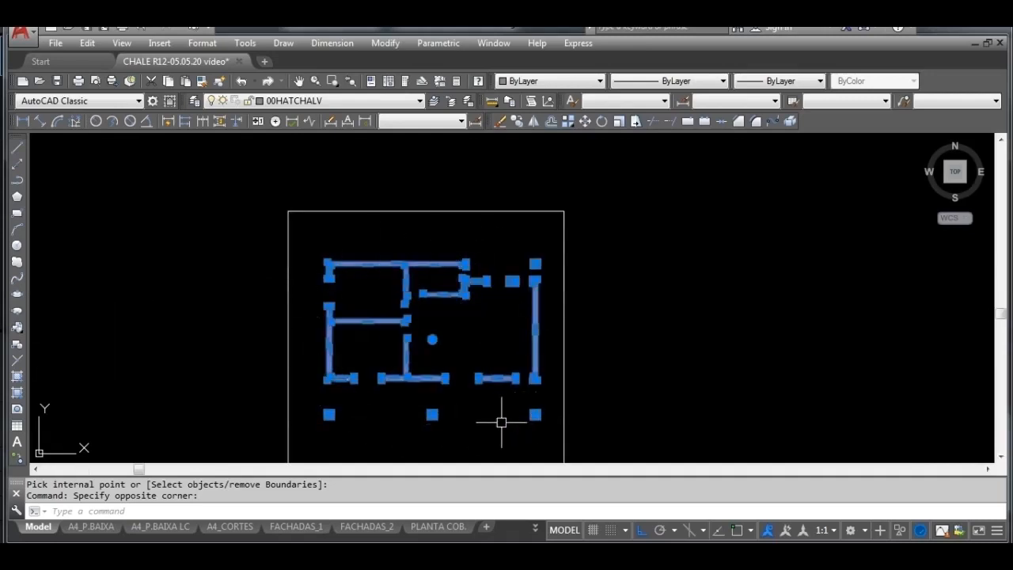
{"action": "scroll", "coordinate": [440, 369], "scroll_direction": "up", "scroll_amount": 3}
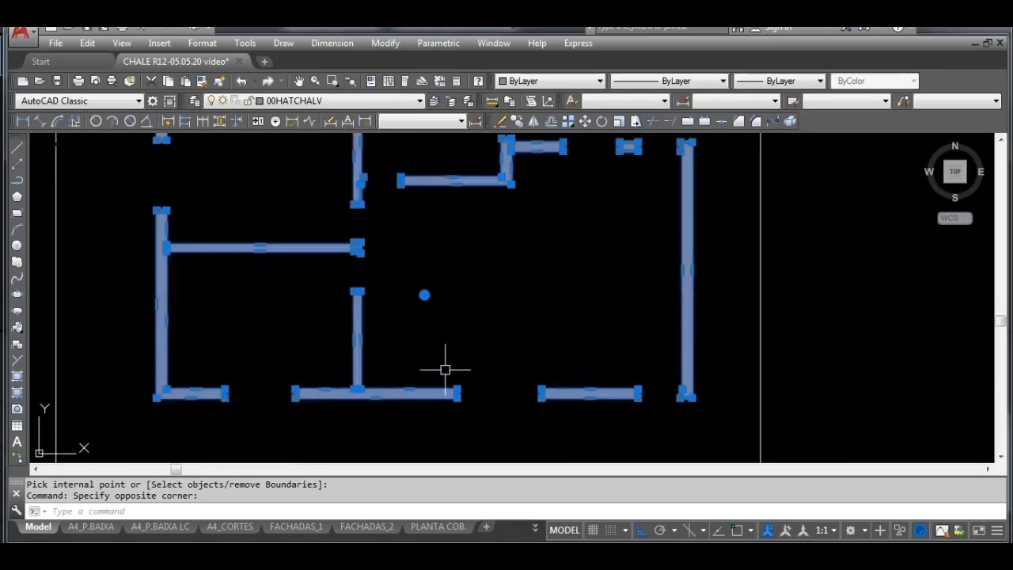
{"action": "scroll", "coordinate": [445, 368], "scroll_direction": "down", "scroll_amount": 2}
{"action": "scroll", "coordinate": [431, 439], "scroll_direction": "up", "scroll_amount": 6}
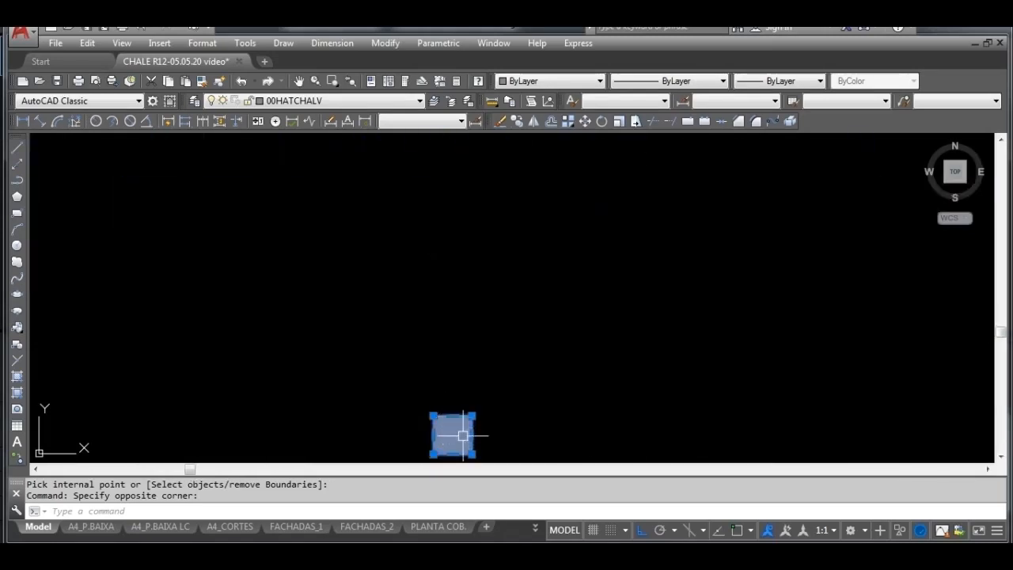
{"action": "scroll", "coordinate": [479, 419], "scroll_direction": "up", "scroll_amount": 3}
{"action": "scroll", "coordinate": [409, 425], "scroll_direction": "down", "scroll_amount": 7}
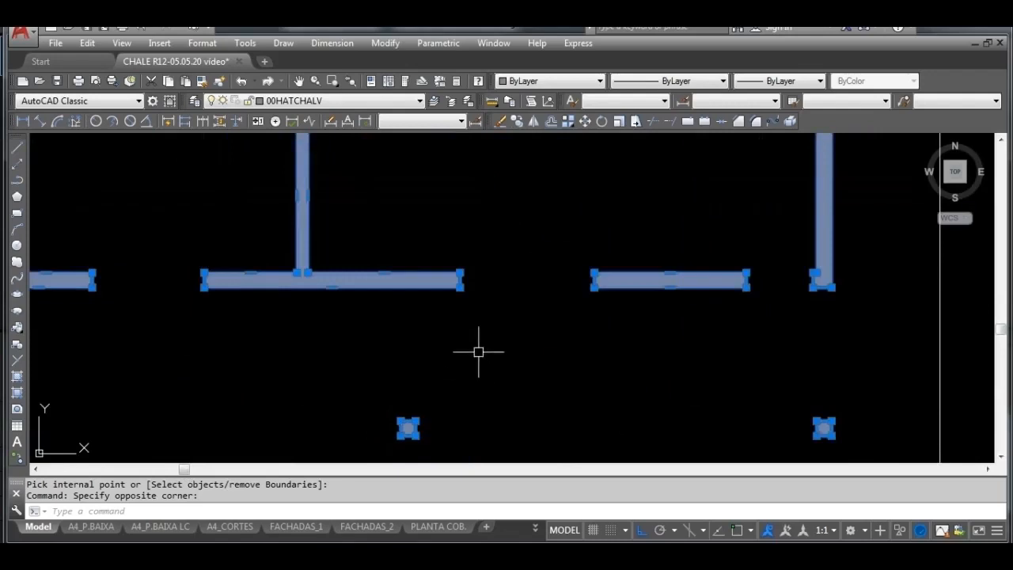
{"action": "scroll", "coordinate": [481, 344], "scroll_direction": "down", "scroll_amount": 3}
{"action": "scroll", "coordinate": [471, 332], "scroll_direction": "up", "scroll_amount": 1}
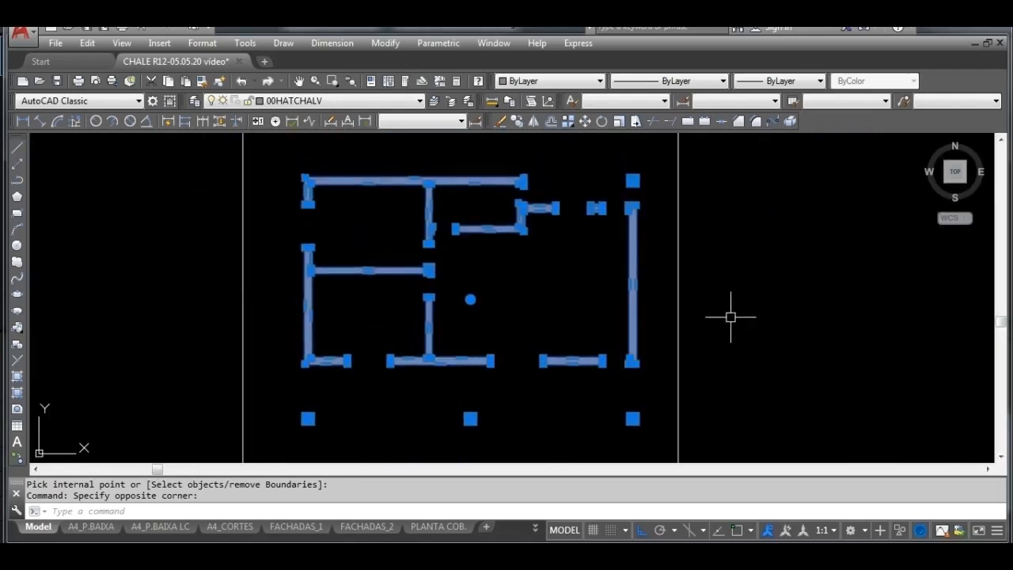
Step: Send the selected wall and column hatch behind the other objects using DRAWORDER with the Back option
{"action": "type", "text": "d"}
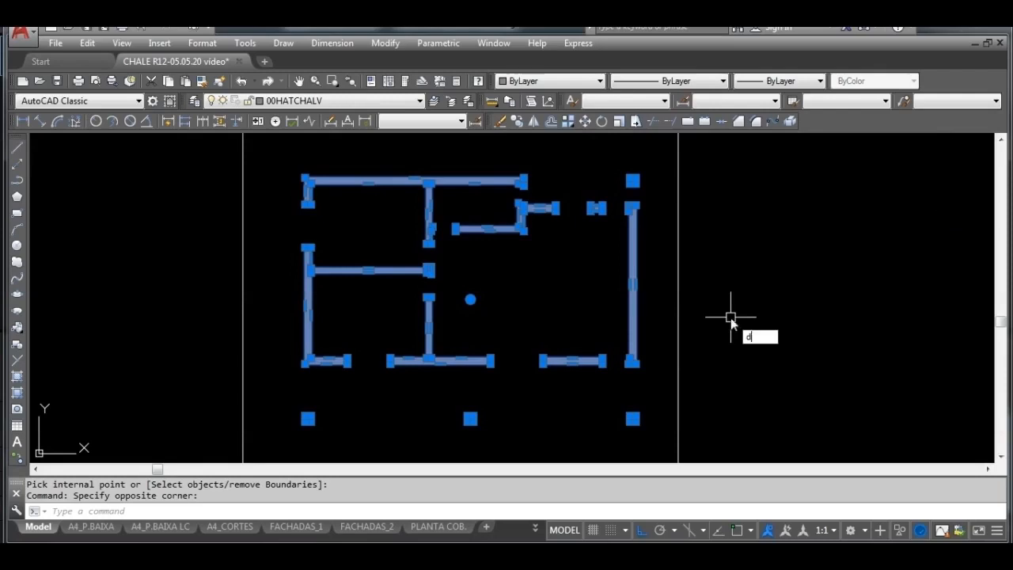
{"action": "type", "text": "r"}
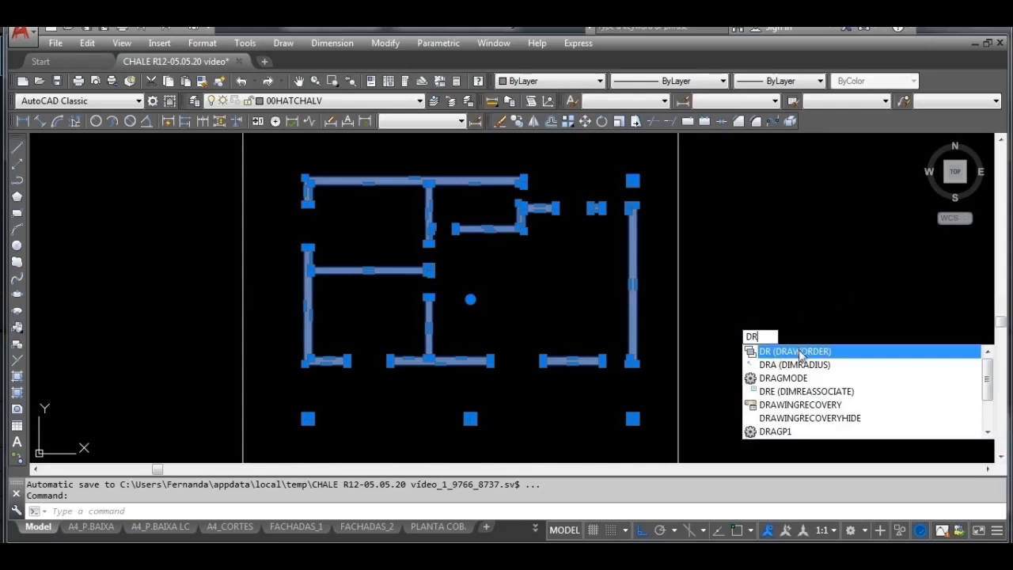
{"action": "left_click", "coordinate": [795, 351]}
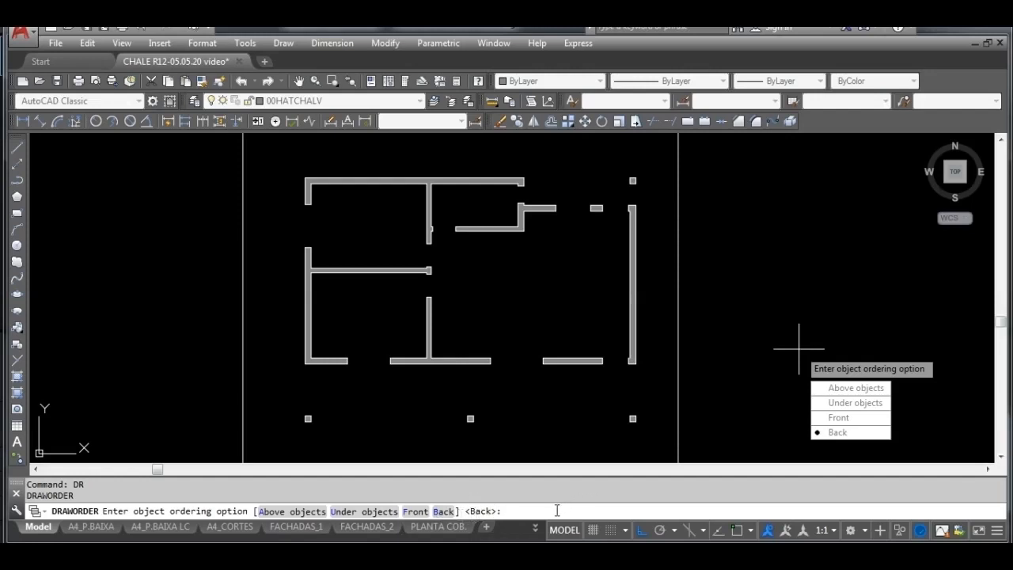
{"action": "type", "text": "b"}
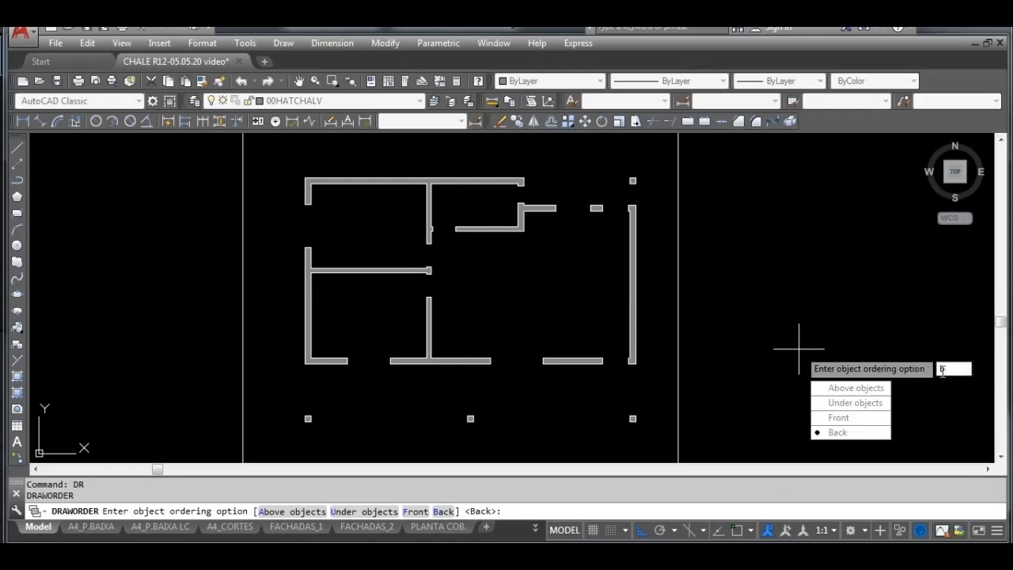
{"action": "key", "text": "Return"}
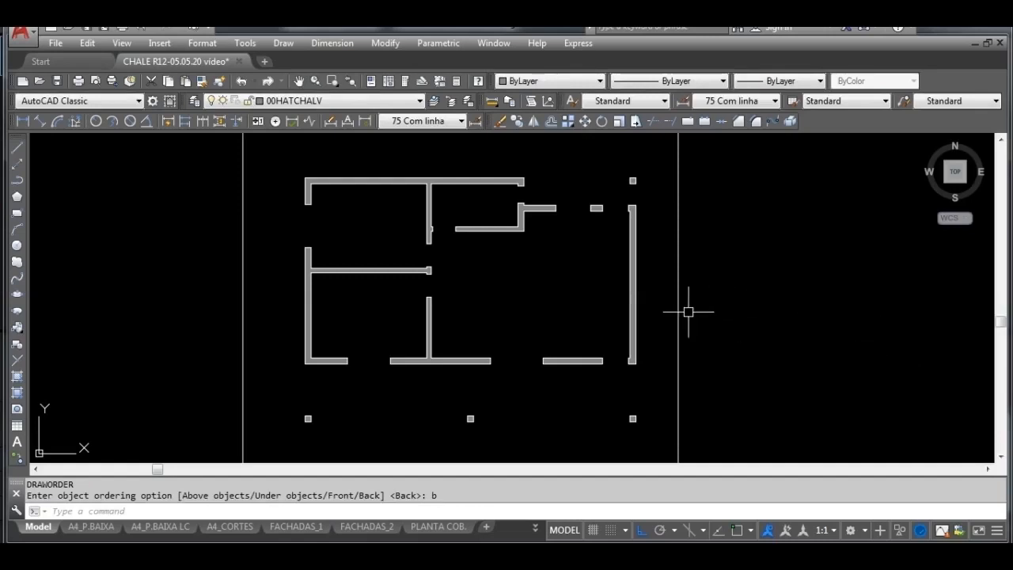
{"action": "scroll", "coordinate": [633, 321], "scroll_direction": "up", "scroll_amount": 2}
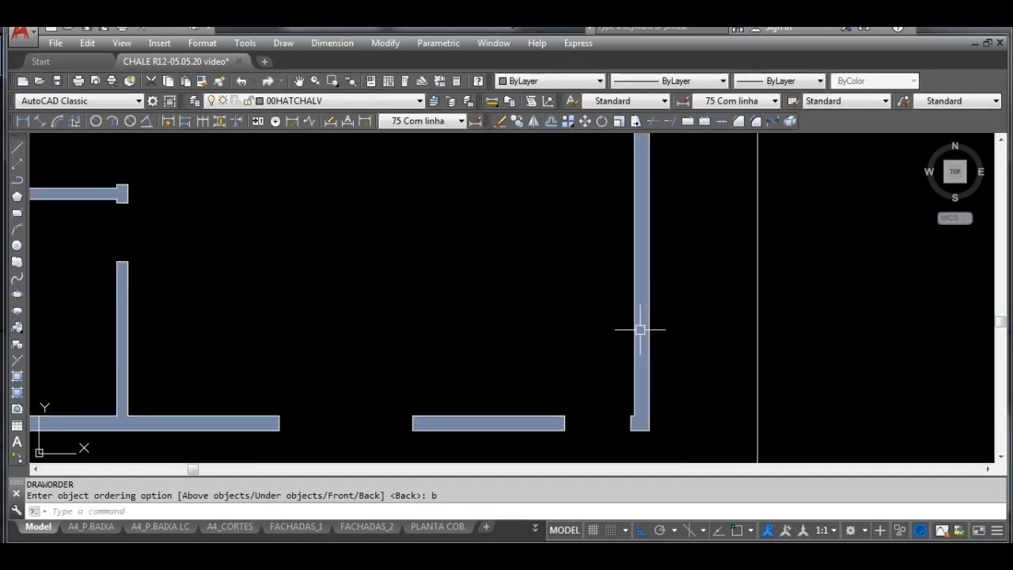
{"action": "scroll", "coordinate": [639, 326], "scroll_direction": "down", "scroll_amount": 3}
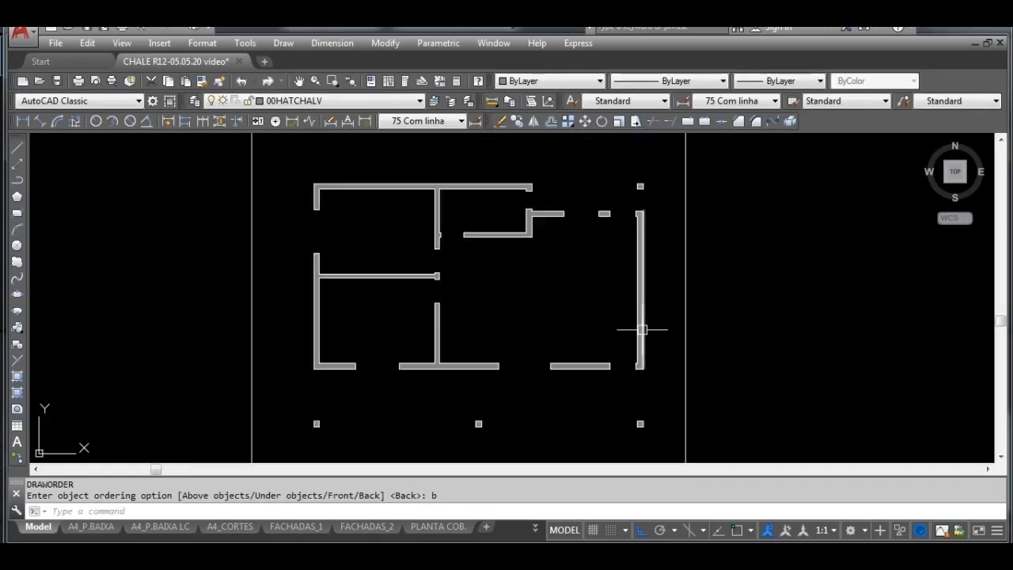
{"action": "mouse_move", "coordinate": [642, 330]}
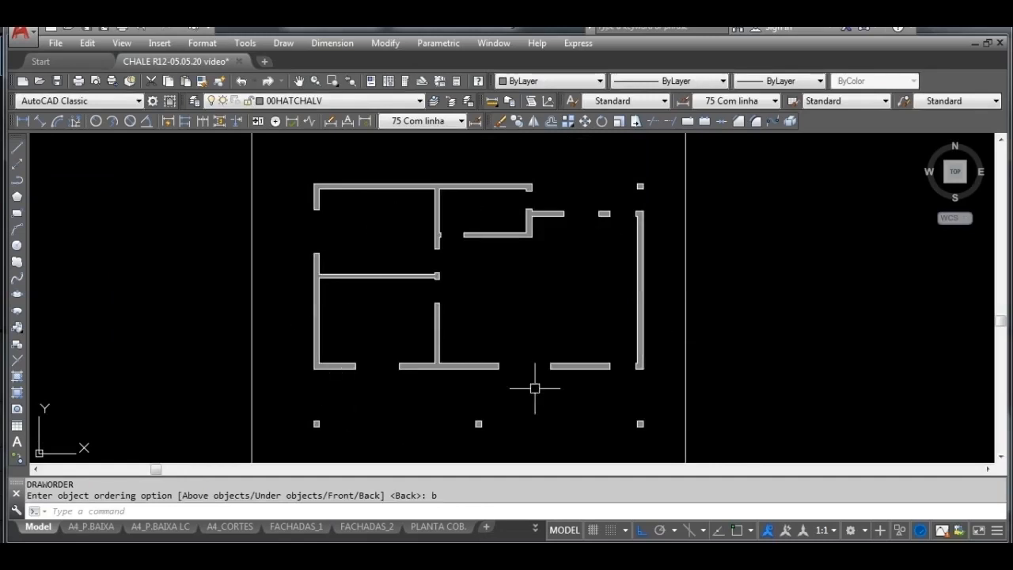
{"action": "scroll", "coordinate": [586, 332], "scroll_direction": "down", "scroll_amount": 2}
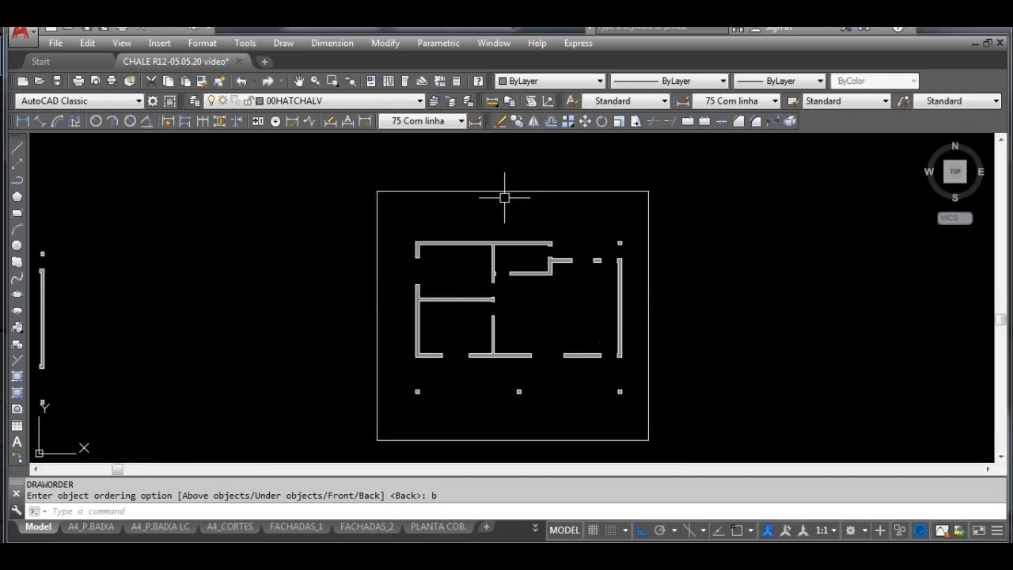
Step: Turn on all the drawing's layers in the layer properties, from 00ALV through Defpoints
{"action": "left_click", "coordinate": [196, 101]}
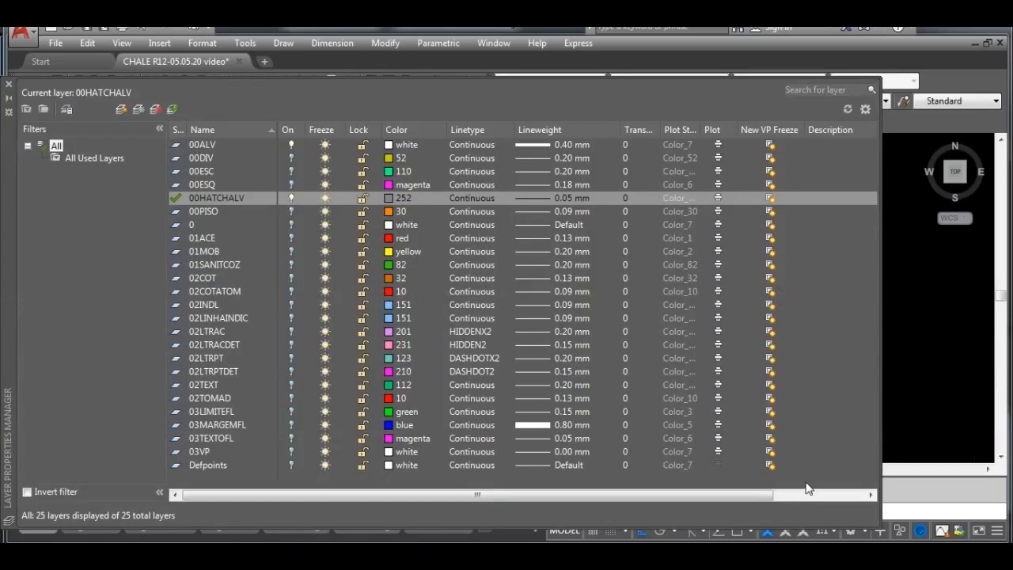
{"action": "left_click_drag", "start_coordinate": [807, 488], "coordinate": [331, 129]}
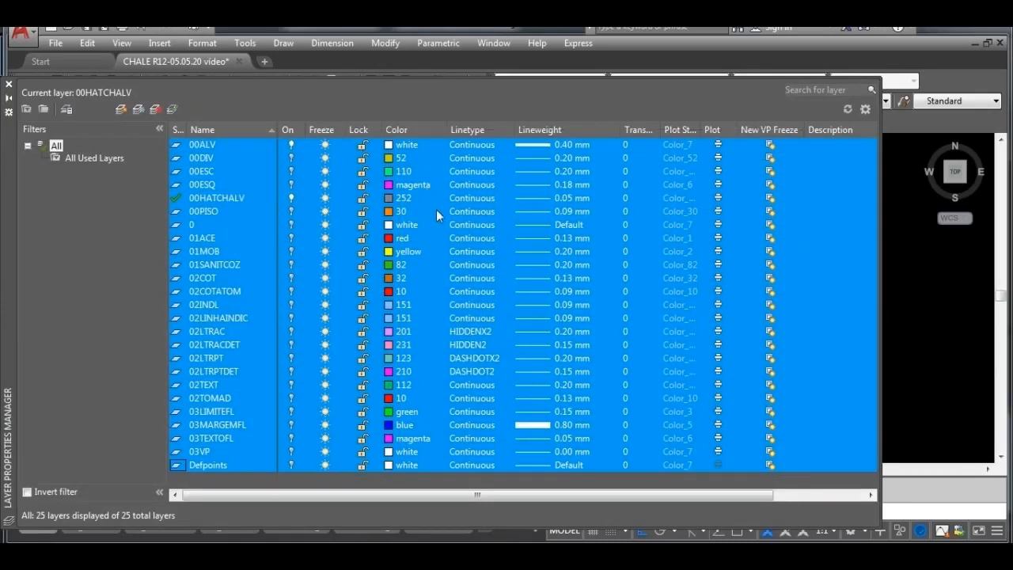
{"action": "left_click", "coordinate": [291, 252]}
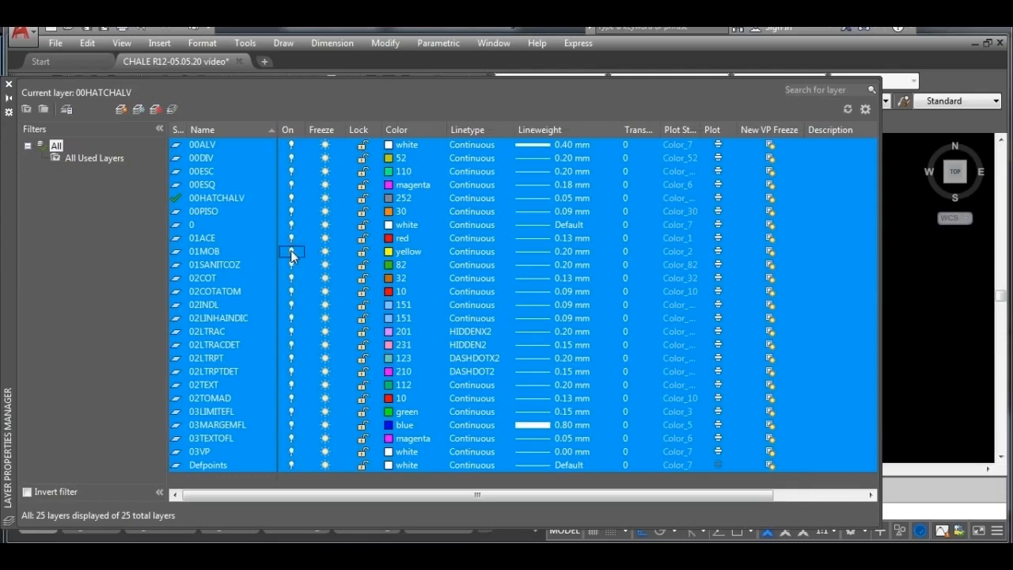
{"action": "left_click", "coordinate": [10, 84]}
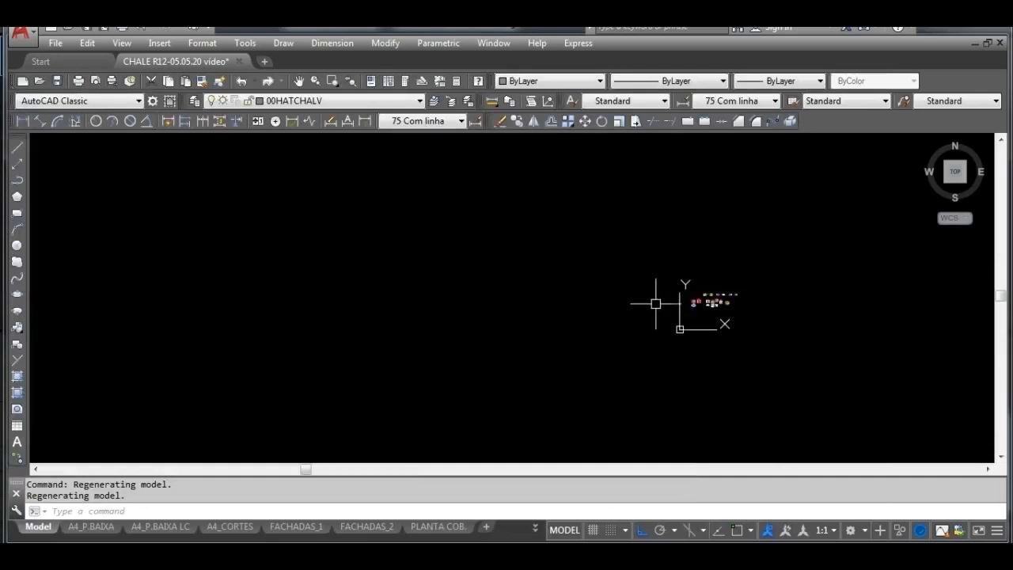
Step: Examine the hatched PLANTA BAIXA CHALÉ floor plan together with its doors, windows, furniture and room labels
{"action": "scroll", "coordinate": [743, 271], "scroll_direction": "up", "scroll_amount": 5}
{"action": "scroll", "coordinate": [759, 199], "scroll_direction": "up", "scroll_amount": 4}
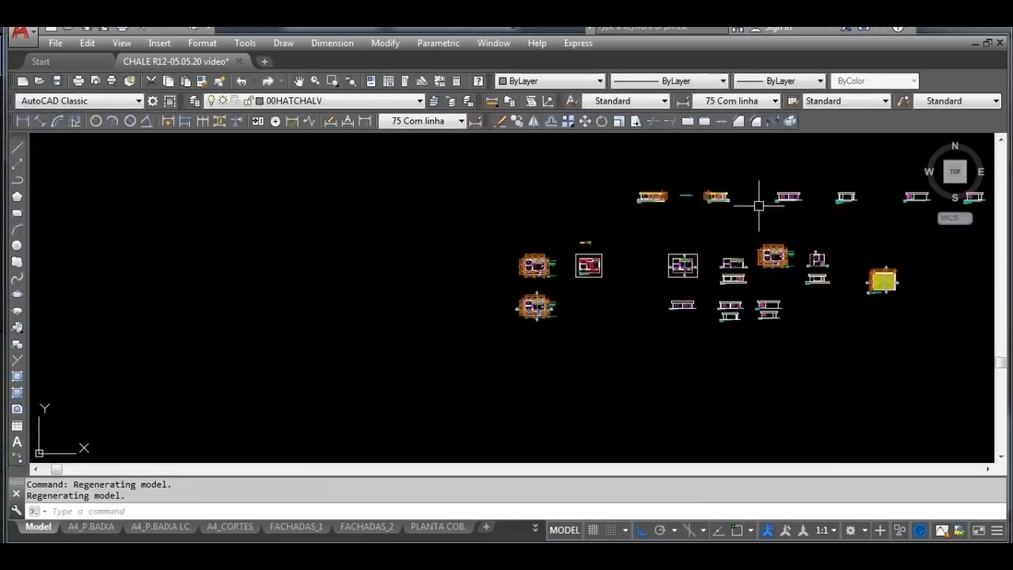
{"action": "scroll", "coordinate": [698, 280], "scroll_direction": "down", "scroll_amount": 4}
{"action": "scroll", "coordinate": [616, 288], "scroll_direction": "up", "scroll_amount": 10}
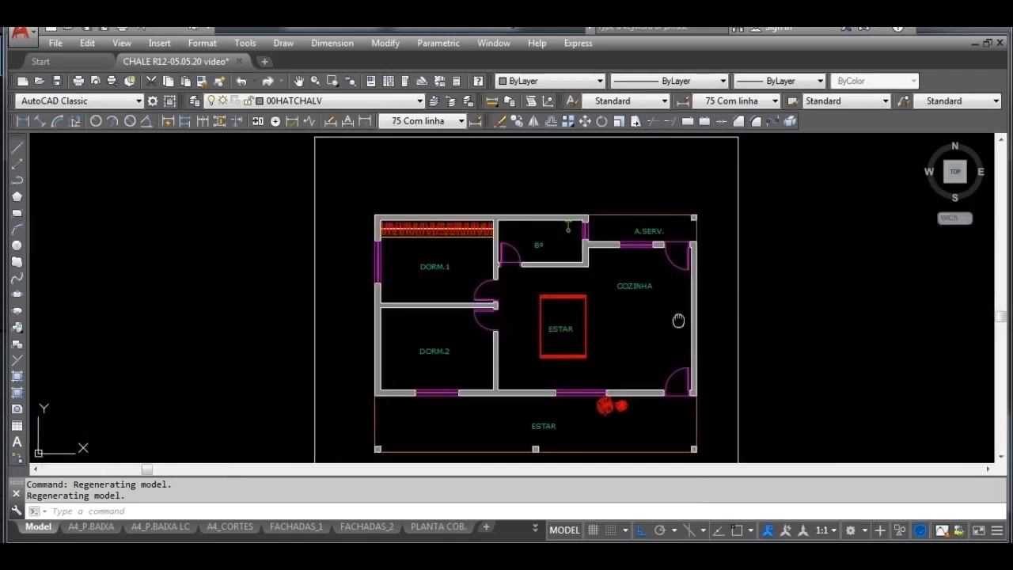
{"action": "middle_click_drag", "start_coordinate": [693, 312], "coordinate": [586, 286]}
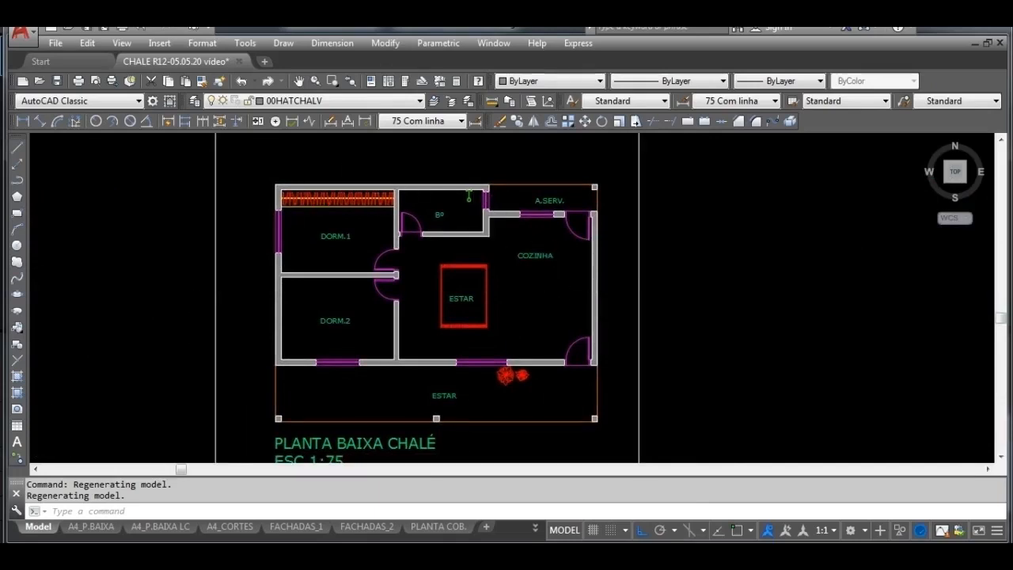
{"action": "scroll", "coordinate": [592, 259], "scroll_direction": "up", "scroll_amount": 2}
{"action": "middle_click_drag", "start_coordinate": [507, 315], "coordinate": [629, 339]}
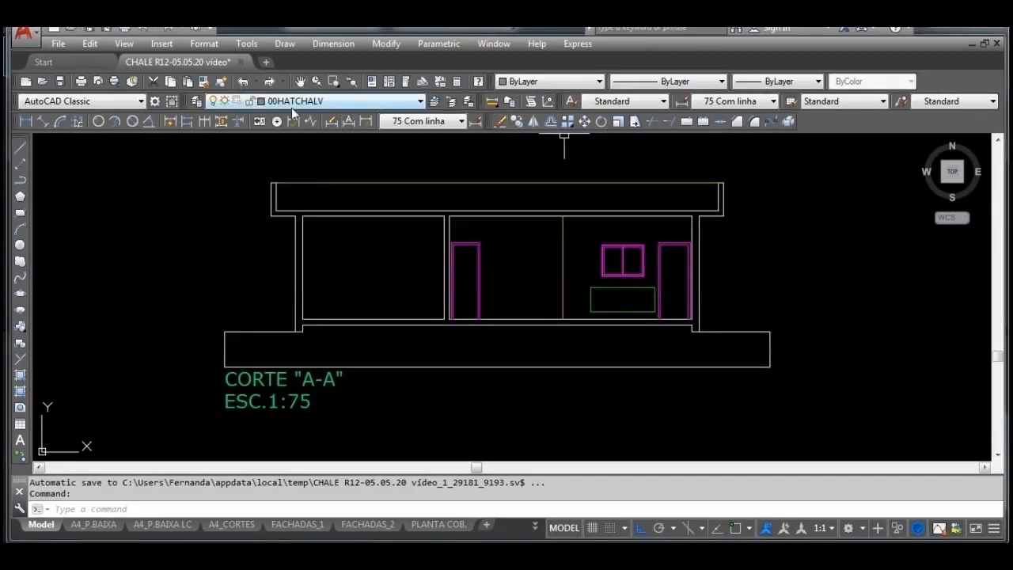
Step: Start a hatch and browse the Other Predefined patterns for one suited to the ground below the section
{"action": "left_click", "coordinate": [20, 378]}
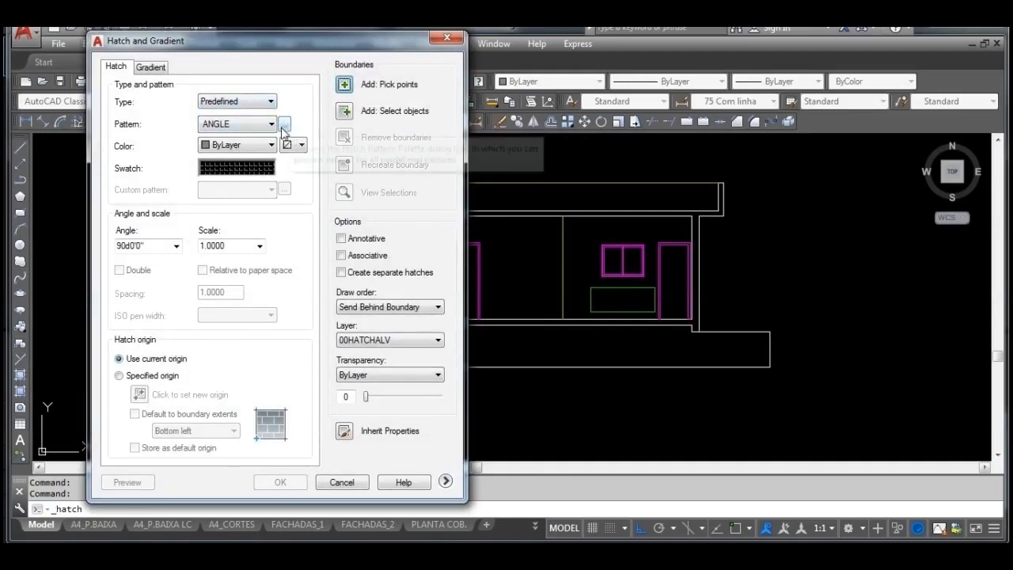
{"action": "left_click", "coordinate": [284, 126]}
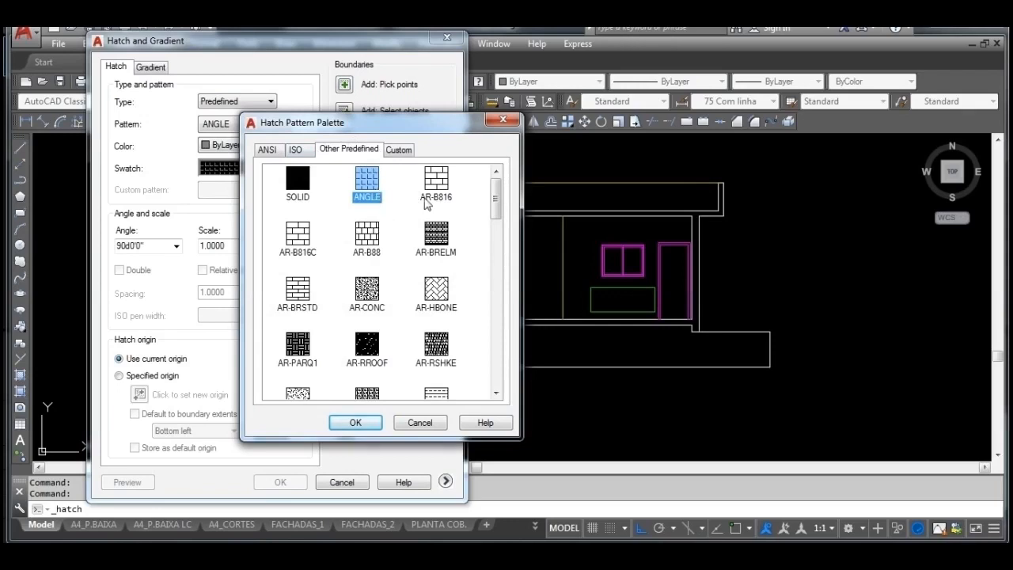
{"action": "left_click", "coordinate": [380, 303]}
{"action": "scroll", "coordinate": [398, 304], "scroll_direction": "down", "scroll_amount": 2}
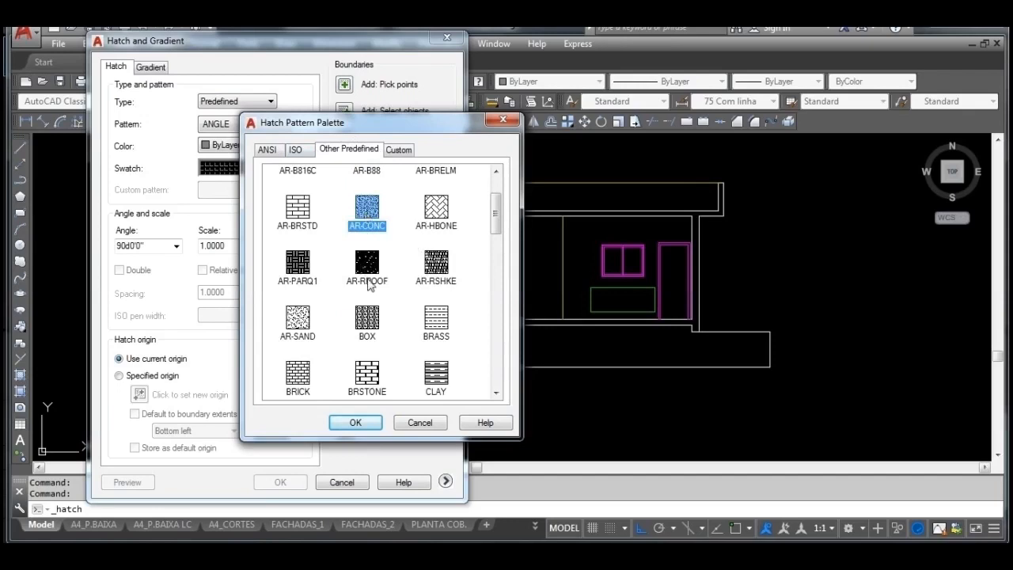
{"action": "left_click", "coordinate": [364, 372]}
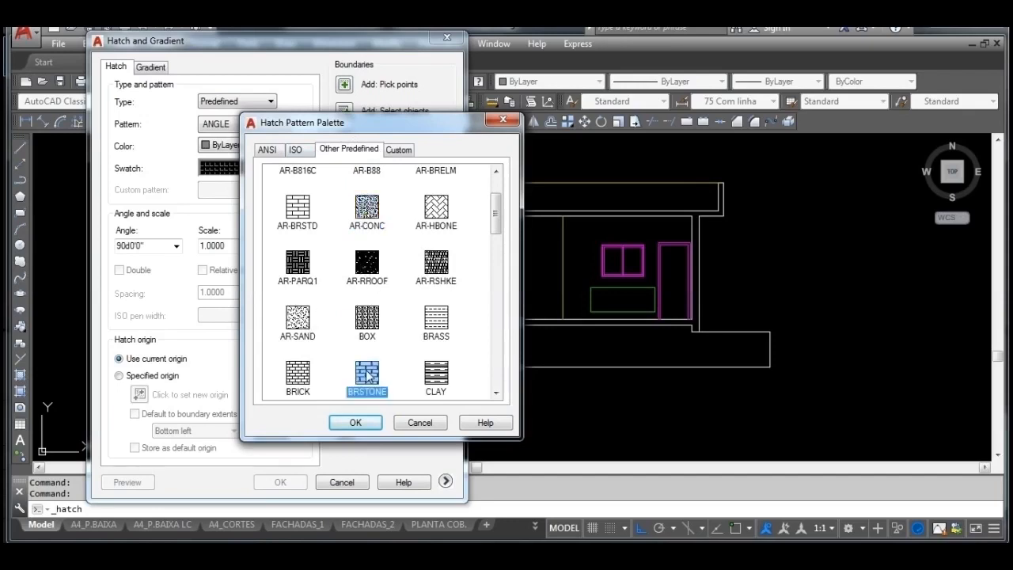
{"action": "scroll", "coordinate": [315, 385], "scroll_direction": "down", "scroll_amount": 2}
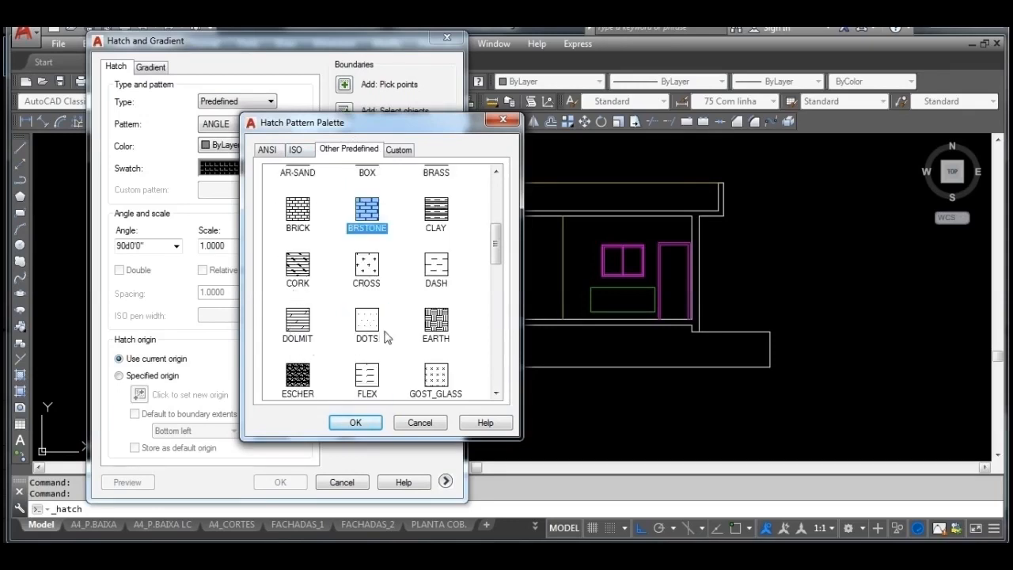
{"action": "scroll", "coordinate": [380, 300], "scroll_direction": "down", "scroll_amount": 1}
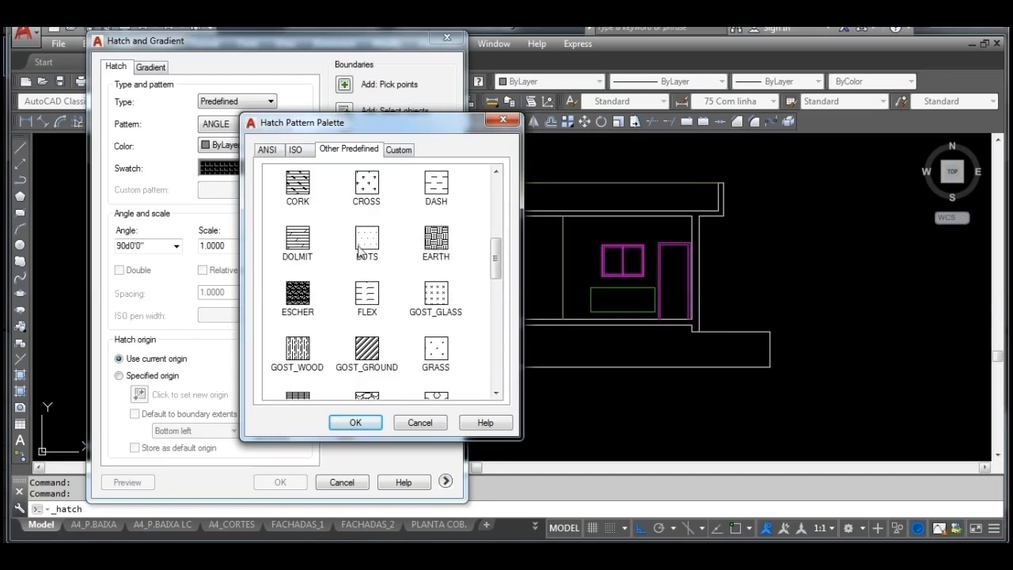
{"action": "scroll", "coordinate": [393, 268], "scroll_direction": "down", "scroll_amount": 3}
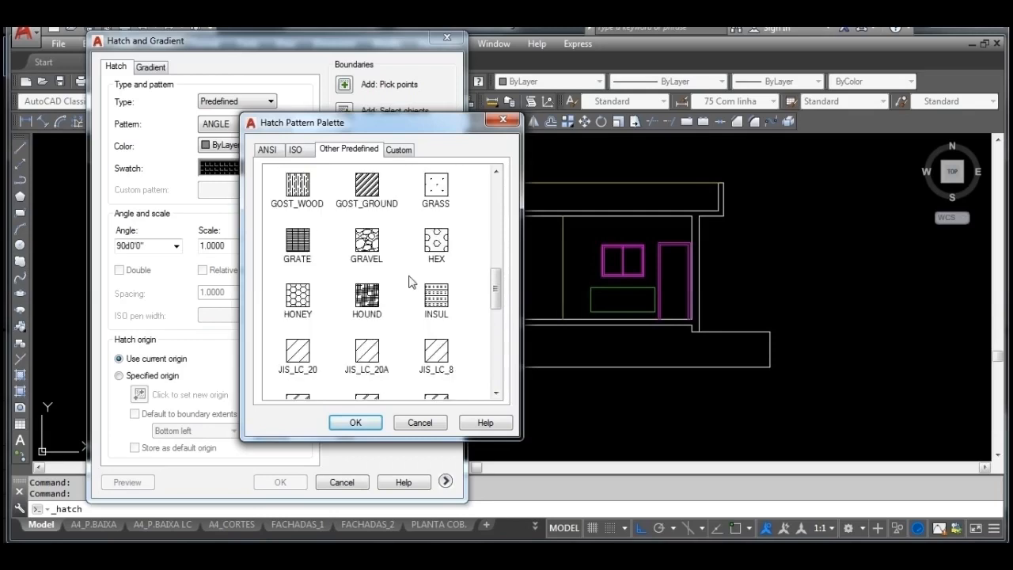
{"action": "scroll", "coordinate": [308, 316], "scroll_direction": "down", "scroll_amount": 3}
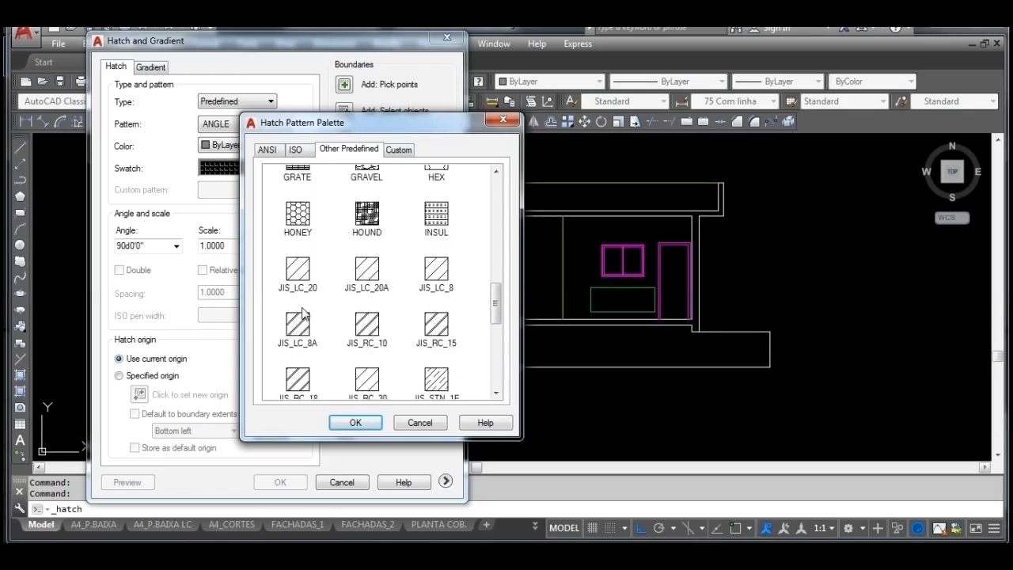
{"action": "scroll", "coordinate": [336, 345], "scroll_direction": "down", "scroll_amount": 3}
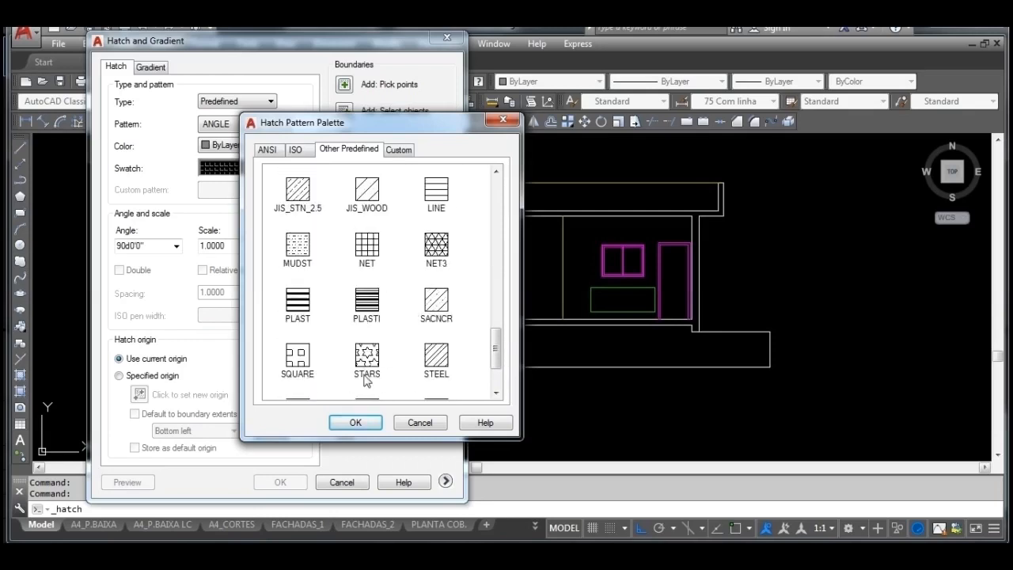
{"action": "scroll", "coordinate": [364, 368], "scroll_direction": "down", "scroll_amount": 3}
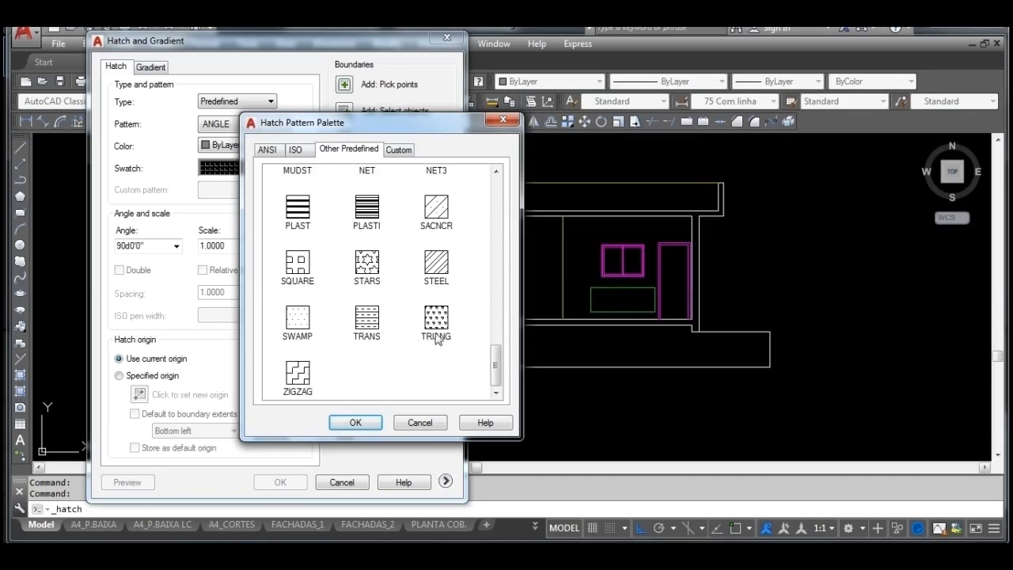
{"action": "scroll", "coordinate": [370, 346], "scroll_direction": "up", "scroll_amount": 2}
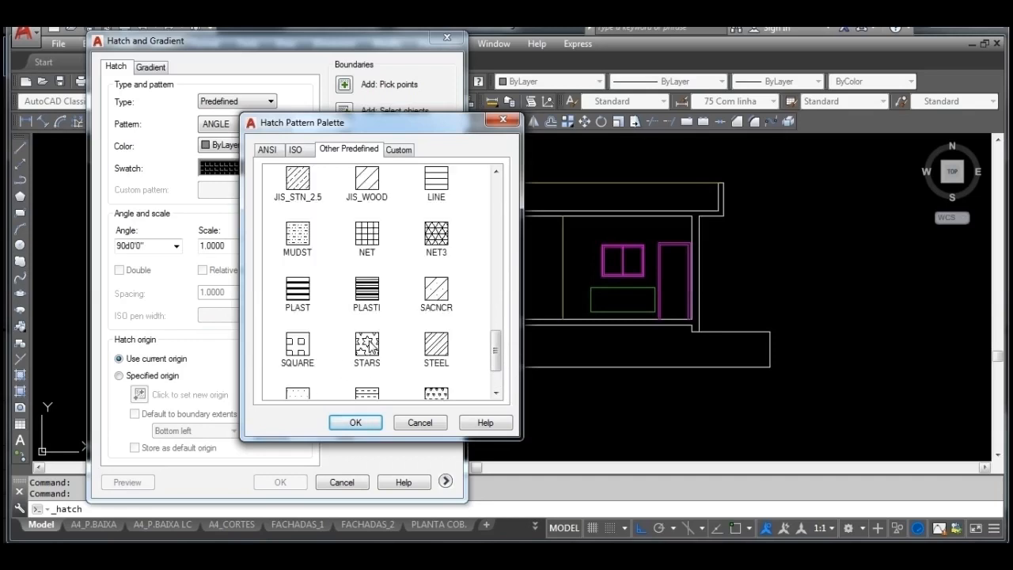
{"action": "scroll", "coordinate": [369, 345], "scroll_direction": "up", "scroll_amount": 5}
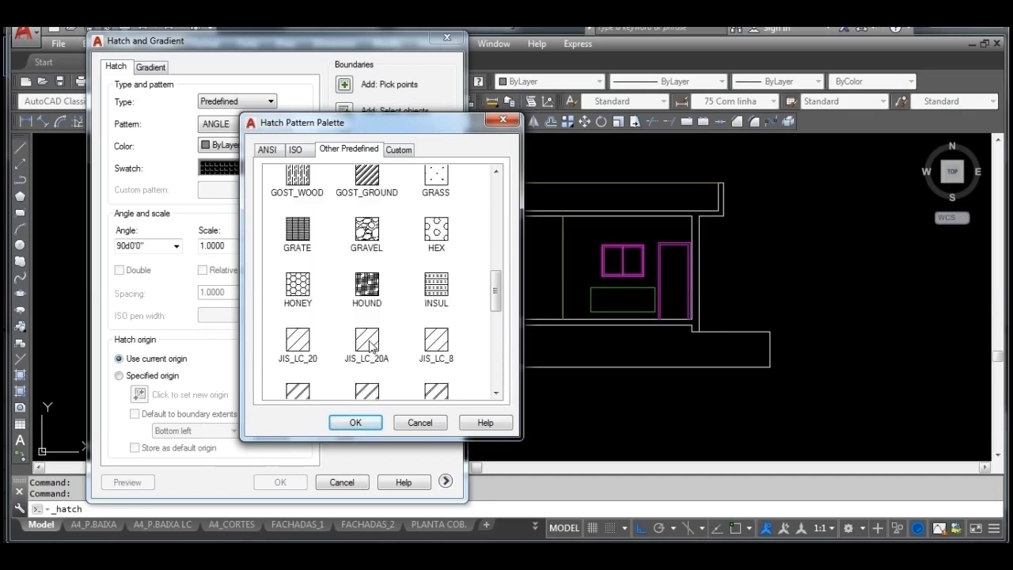
{"action": "scroll", "coordinate": [371, 317], "scroll_direction": "up", "scroll_amount": 2}
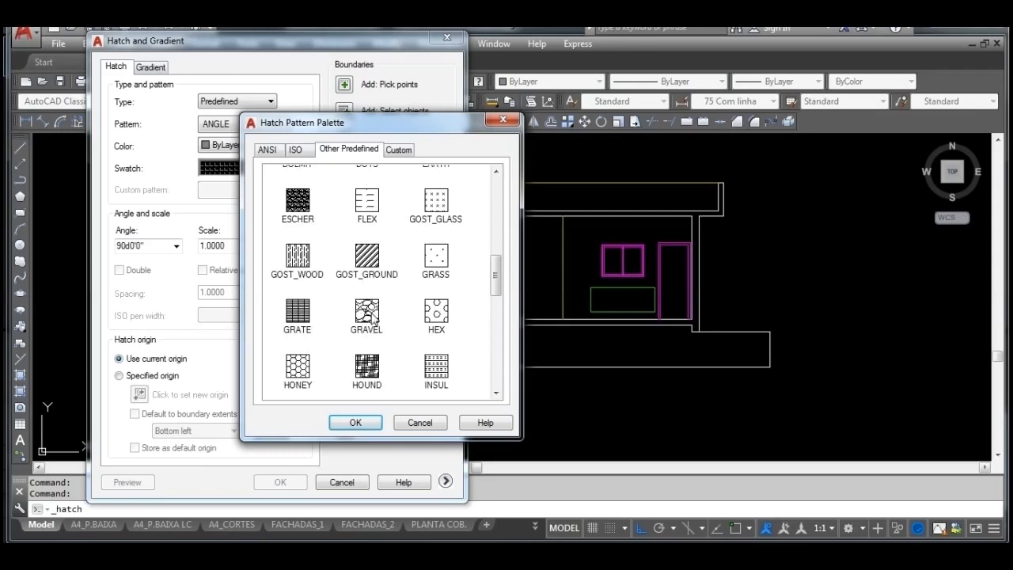
{"action": "scroll", "coordinate": [371, 318], "scroll_direction": "up", "scroll_amount": 4}
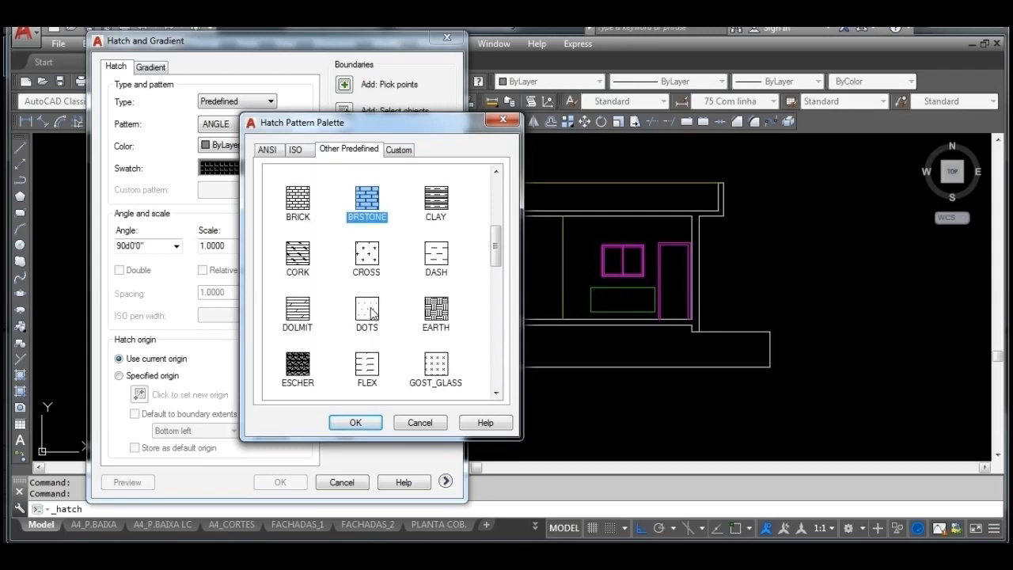
{"action": "scroll", "coordinate": [366, 275], "scroll_direction": "up", "scroll_amount": 2}
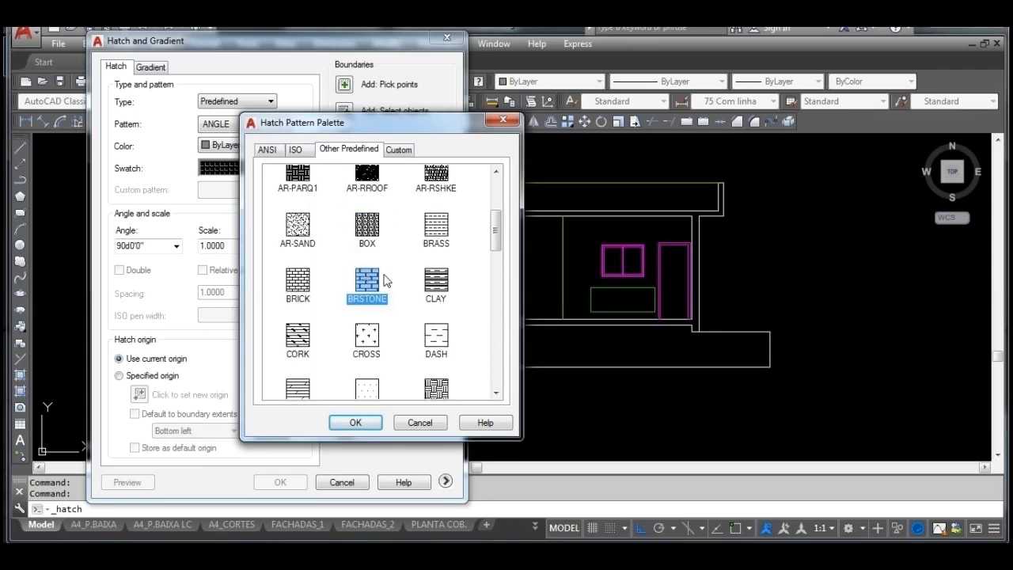
{"action": "scroll", "coordinate": [422, 337], "scroll_direction": "down", "scroll_amount": 3}
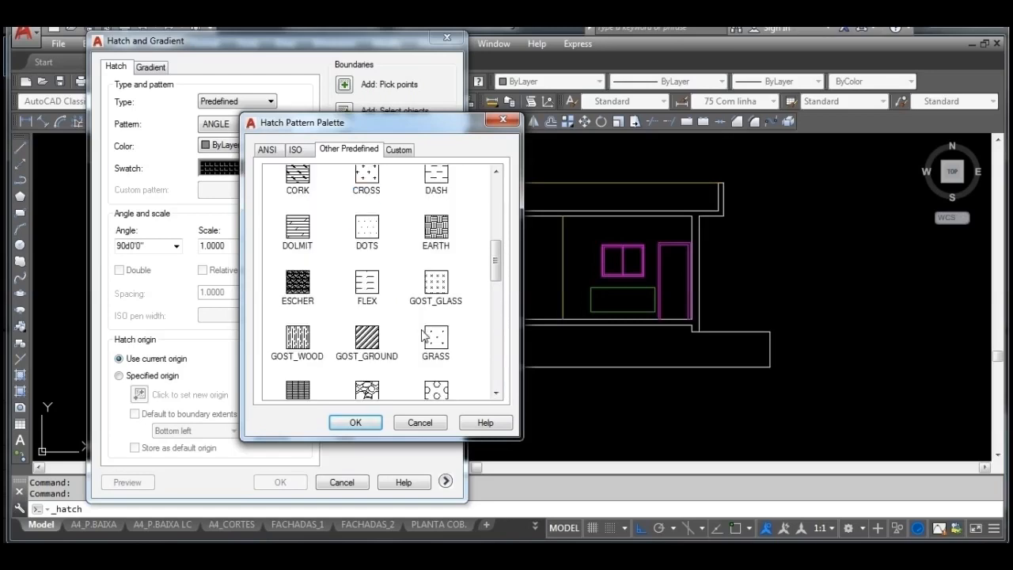
{"action": "scroll", "coordinate": [427, 303], "scroll_direction": "up", "scroll_amount": 2}
{"action": "scroll", "coordinate": [405, 232], "scroll_direction": "up", "scroll_amount": 2}
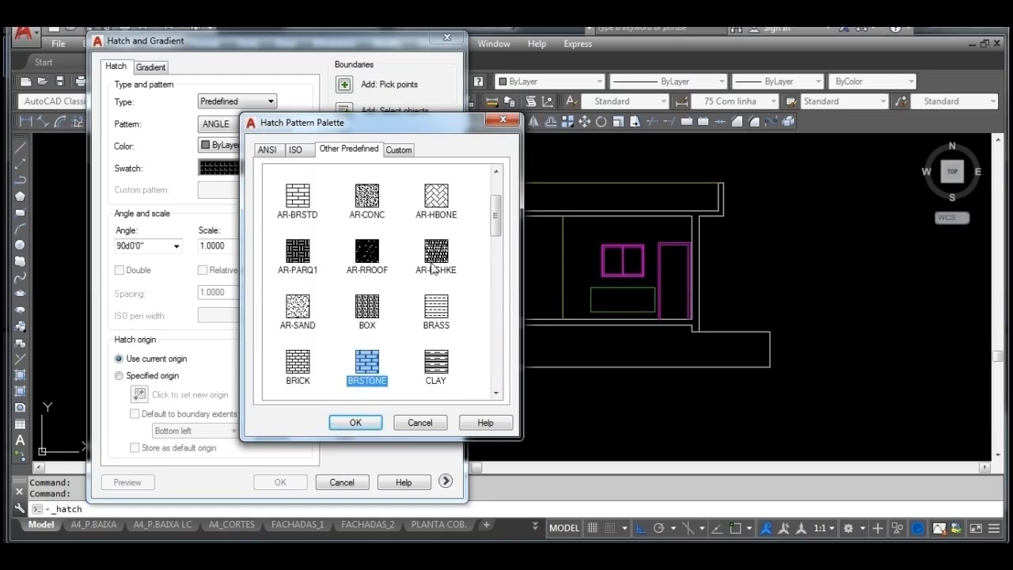
{"action": "scroll", "coordinate": [432, 270], "scroll_direction": "down", "scroll_amount": 4}
{"action": "scroll", "coordinate": [442, 277], "scroll_direction": "up", "scroll_amount": 1}
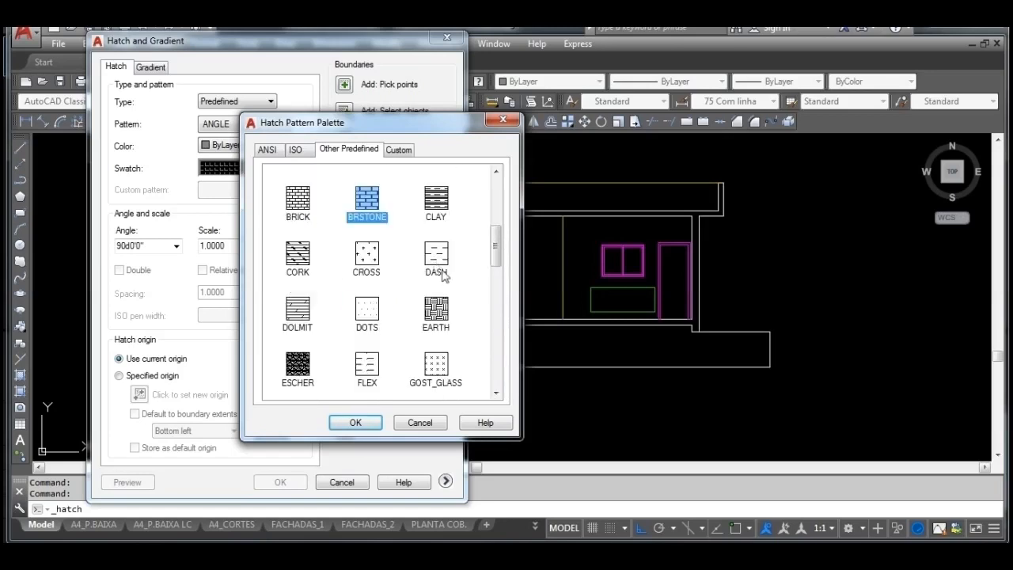
Step: Set the hatch to the EARTH pattern with a 45-degree angle and a scale of .05
{"action": "left_click", "coordinate": [437, 314]}
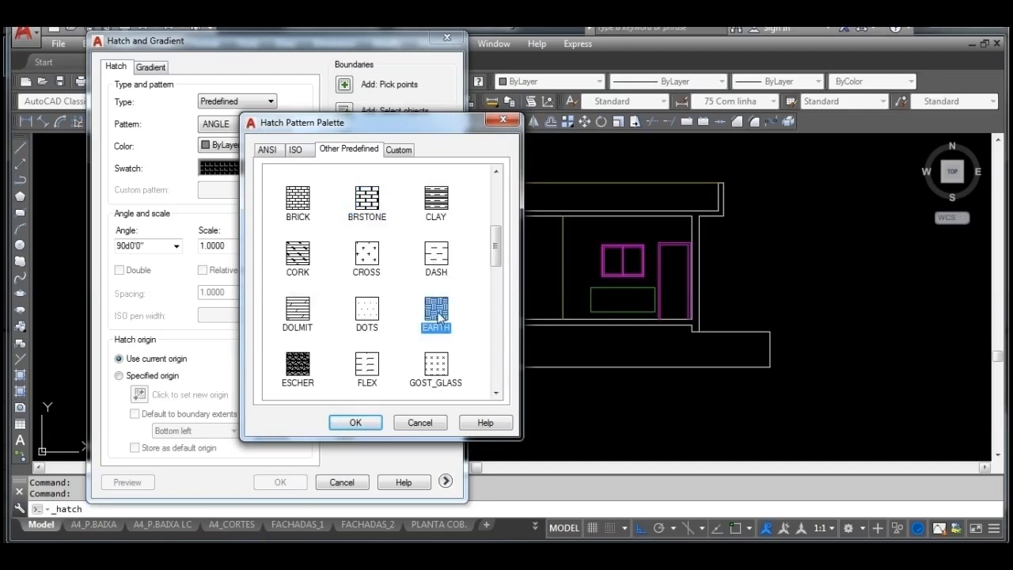
{"action": "left_click", "coordinate": [355, 422]}
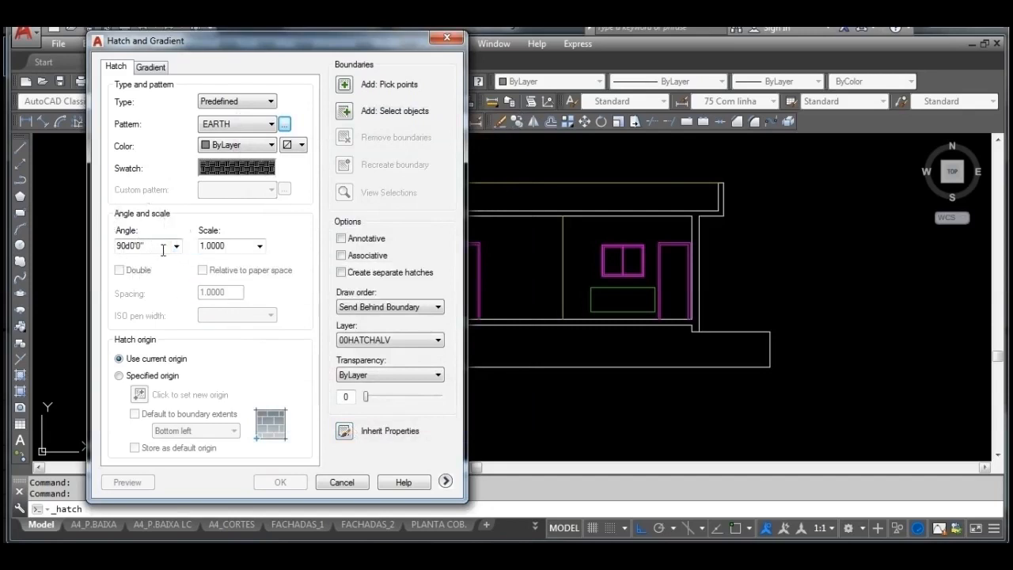
{"action": "left_click", "coordinate": [175, 247]}
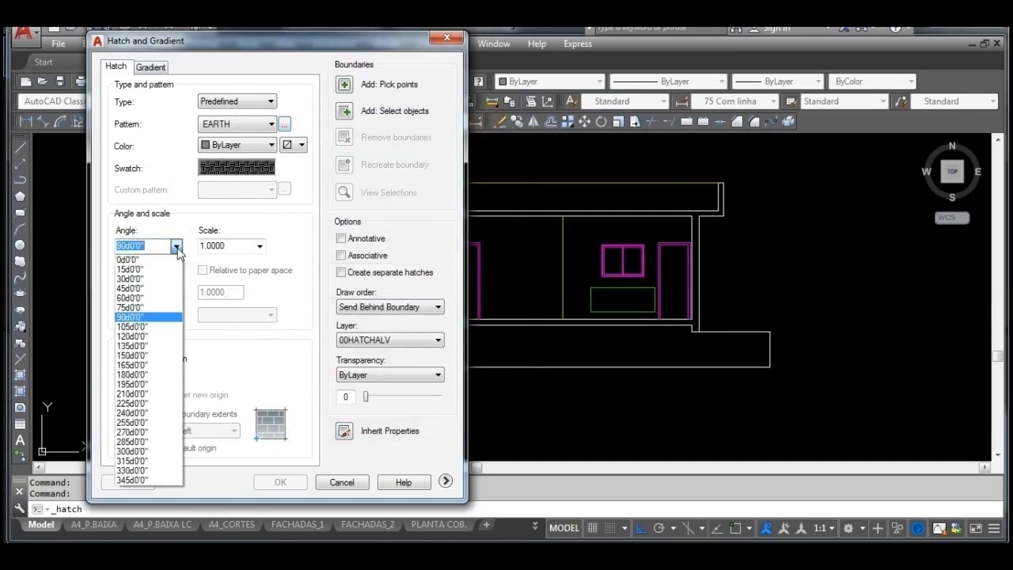
{"action": "left_click", "coordinate": [144, 289]}
{"action": "left_click", "coordinate": [241, 245]}
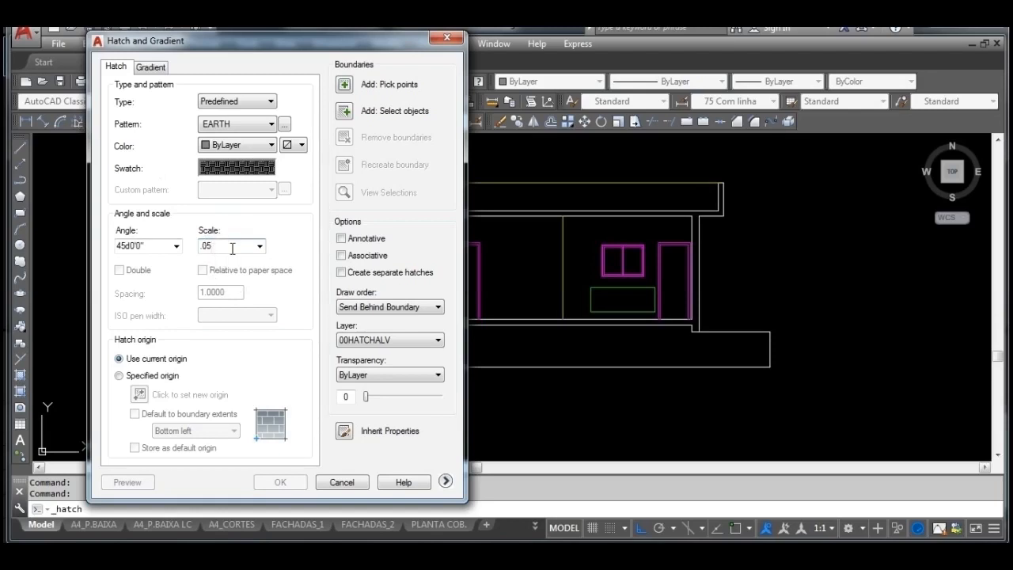
Step: Fill the ground area beneath the floor slab in CORTE "A-A" with the configured hatch
{"action": "left_click", "coordinate": [345, 84]}
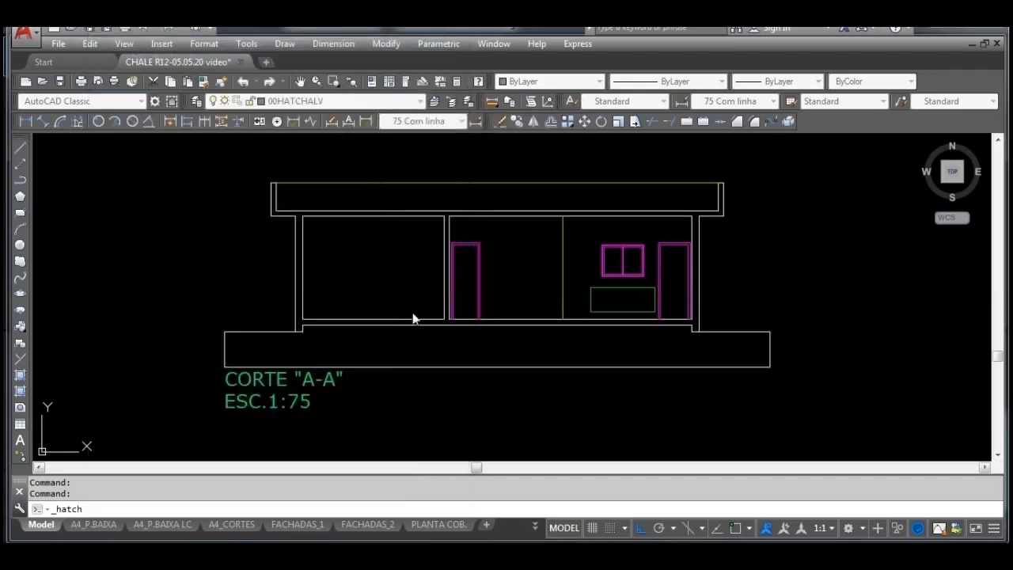
{"action": "left_click", "coordinate": [440, 353]}
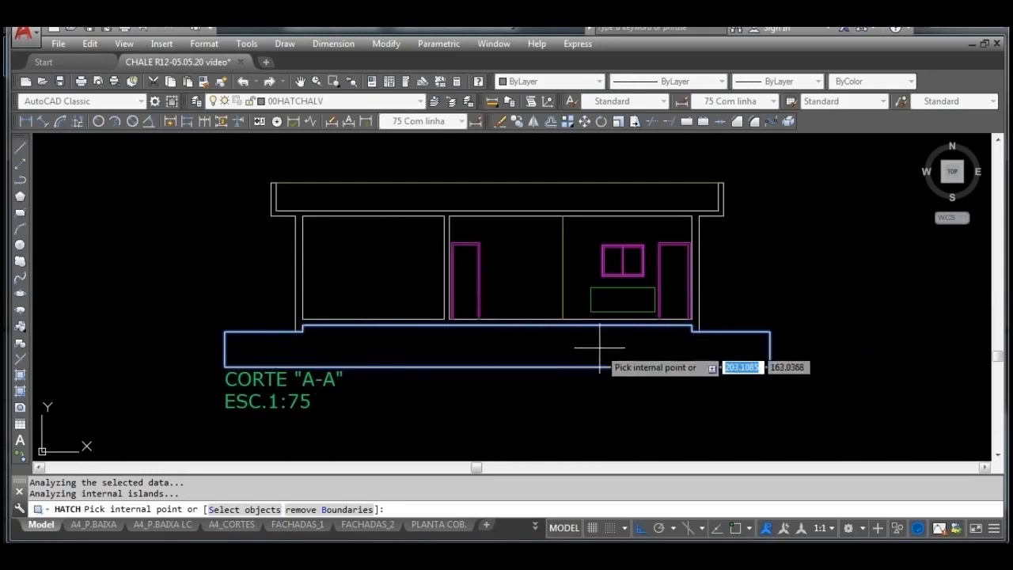
{"action": "key", "text": "Return"}
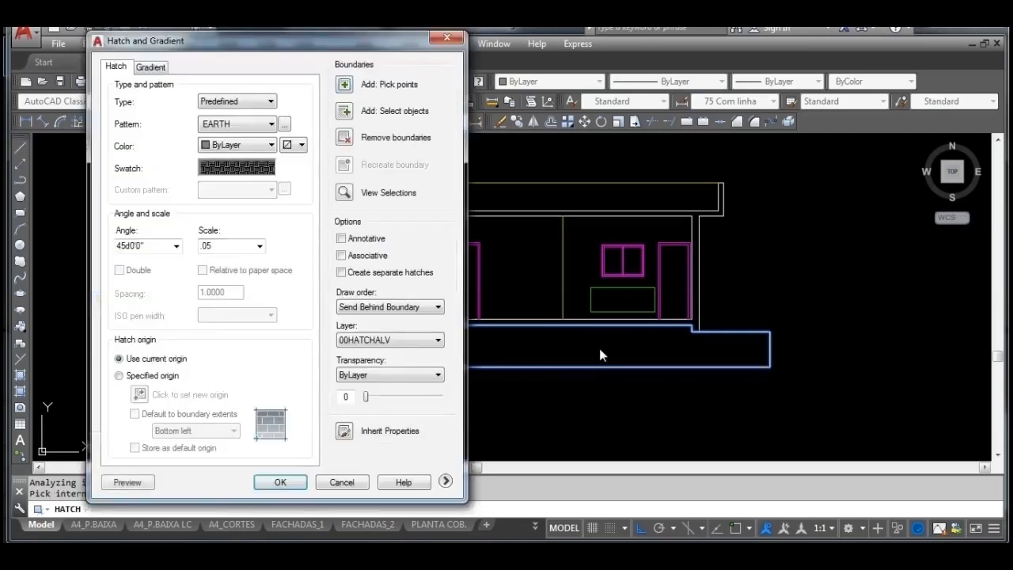
{"action": "left_click", "coordinate": [280, 482]}
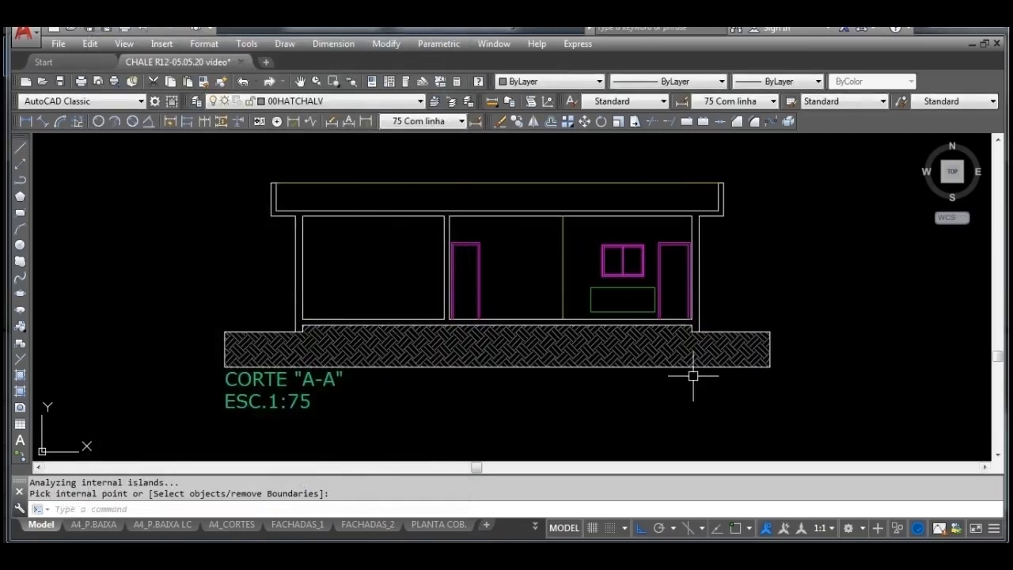
{"action": "scroll", "coordinate": [693, 376], "scroll_direction": "down", "scroll_amount": 2}
{"action": "mouse_move", "coordinate": [474, 395]}
{"action": "middle_mouse_down"}
{"action": "mouse_move", "coordinate": [547, 388]}
{"action": "mouse_move", "coordinate": [576, 341]}
{"action": "mouse_move", "coordinate": [603, 371]}
{"action": "middle_mouse_up"}
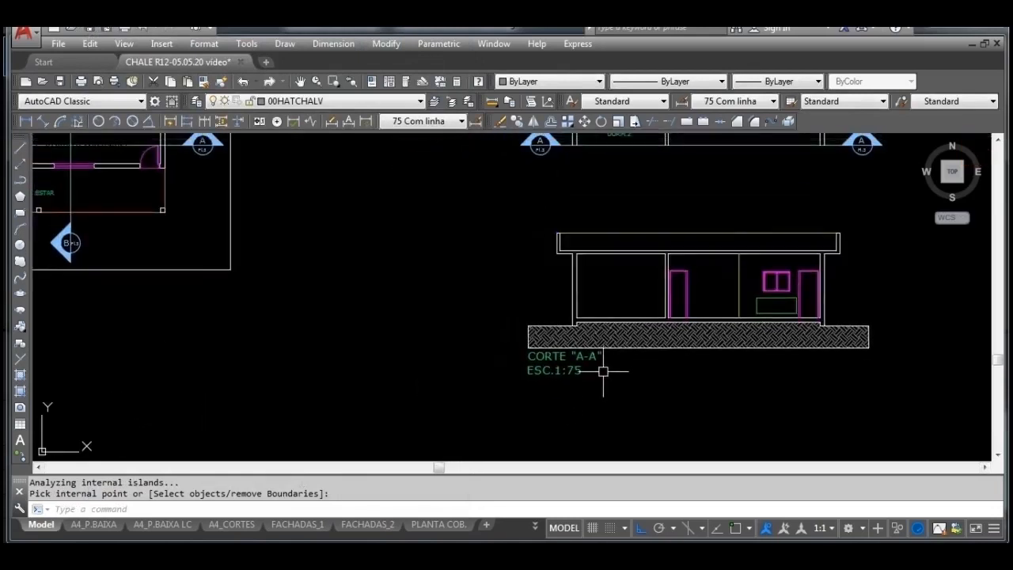
{"action": "scroll", "coordinate": [603, 371], "scroll_direction": "down", "scroll_amount": 4}
{"action": "mouse_move", "coordinate": [672, 380]}
{"action": "middle_mouse_down"}
{"action": "mouse_move", "coordinate": [612, 272]}
{"action": "mouse_move", "coordinate": [472, 314]}
{"action": "mouse_move", "coordinate": [283, 350]}
{"action": "mouse_move", "coordinate": [506, 324]}
{"action": "middle_mouse_up"}
{"action": "scroll", "coordinate": [281, 348], "scroll_direction": "down", "scroll_amount": 2}
{"action": "scroll", "coordinate": [263, 348], "scroll_direction": "up", "scroll_amount": 6}
{"action": "scroll", "coordinate": [263, 354], "scroll_direction": "up", "scroll_amount": 2}
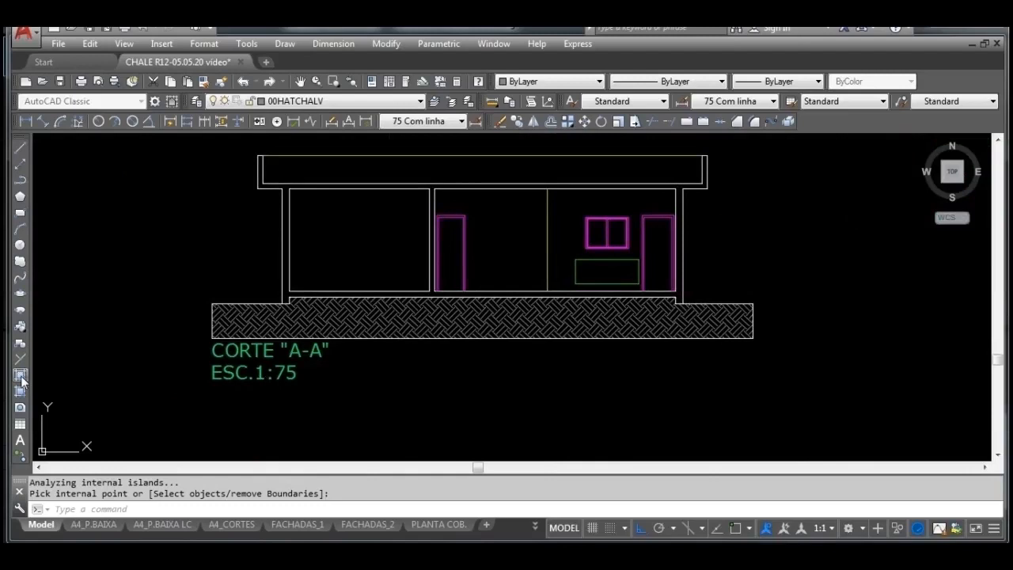
Step: Hatch the ground area beneath the floor slab in CORTE "B-B", inheriting the properties of the ground hatch in CORTE "A-A"
{"action": "left_click", "coordinate": [21, 380]}
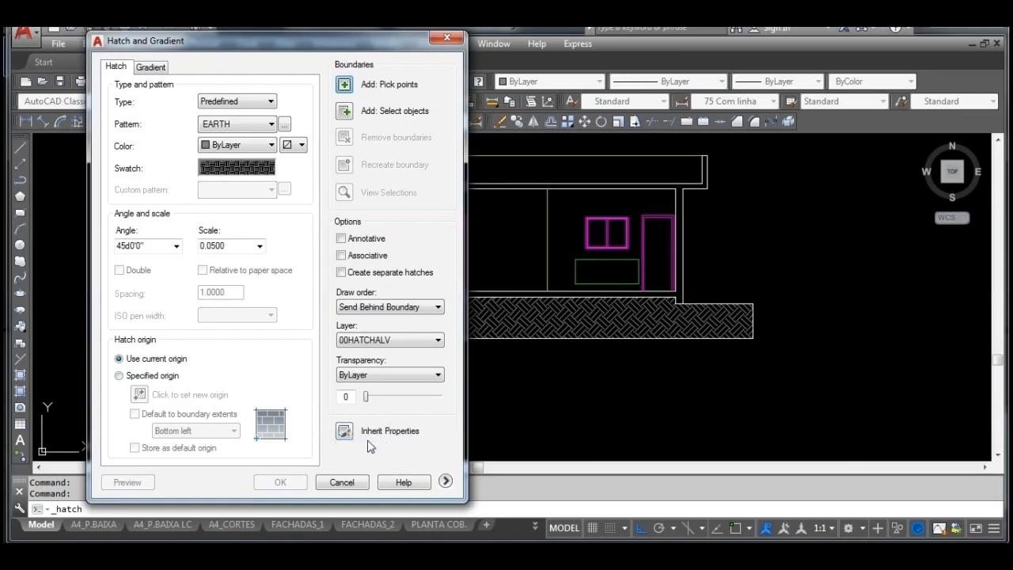
{"action": "left_click", "coordinate": [345, 432]}
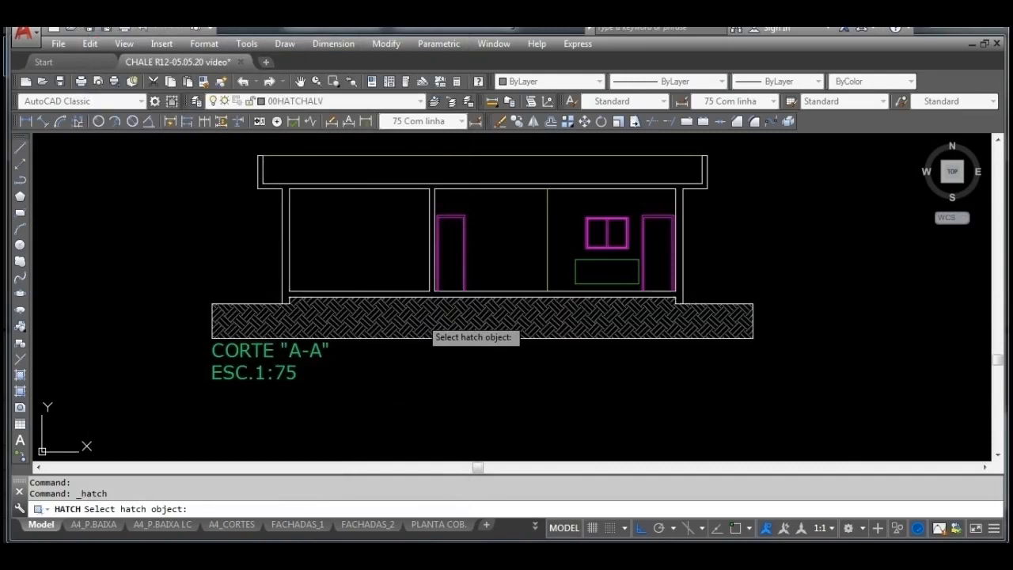
{"action": "left_click", "coordinate": [432, 303]}
{"action": "mouse_move", "coordinate": [764, 317]}
{"action": "middle_mouse_down"}
{"action": "mouse_move", "coordinate": [778, 341]}
{"action": "mouse_move", "coordinate": [282, 356]}
{"action": "mouse_move", "coordinate": [188, 311]}
{"action": "middle_mouse_up"}
{"action": "scroll", "coordinate": [188, 311], "scroll_direction": "down", "scroll_amount": 5}
{"action": "scroll", "coordinate": [668, 328], "scroll_direction": "up", "scroll_amount": 5}
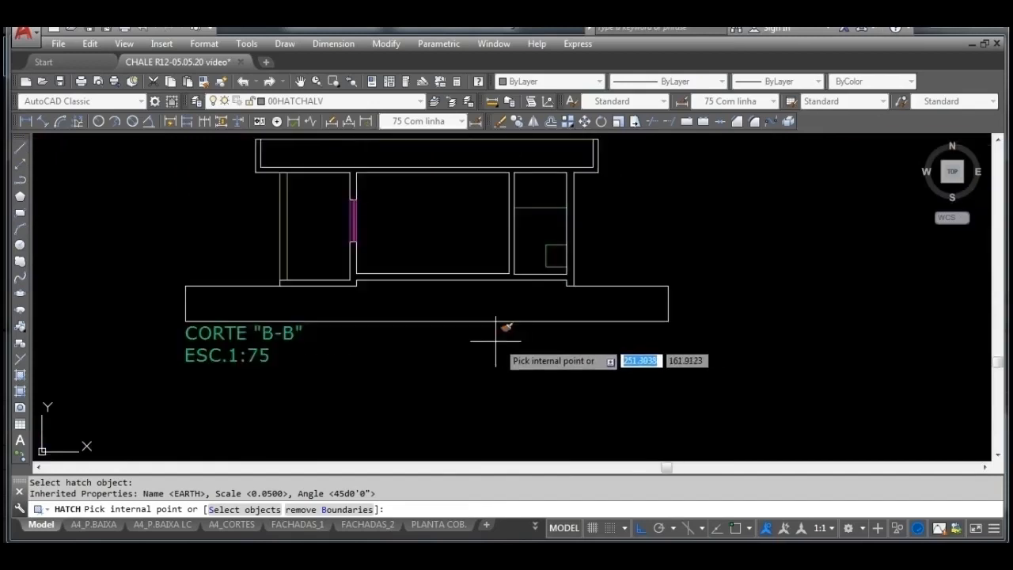
{"action": "left_click", "coordinate": [459, 296]}
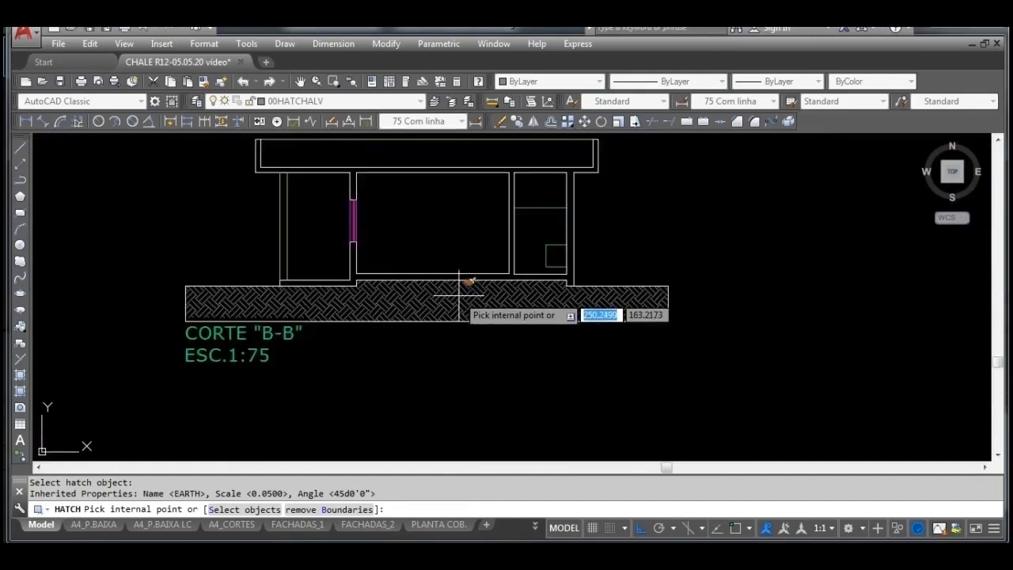
{"action": "left_click", "coordinate": [459, 296]}
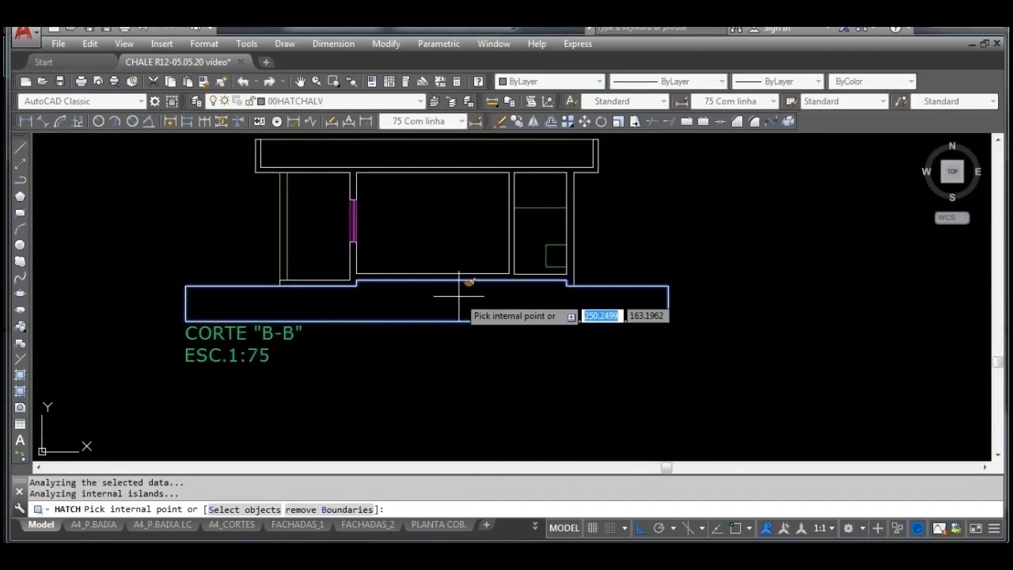
{"action": "key", "text": "Return"}
{"action": "left_click", "coordinate": [289, 489]}
{"action": "scroll", "coordinate": [443, 292], "scroll_direction": "down", "scroll_amount": 5}
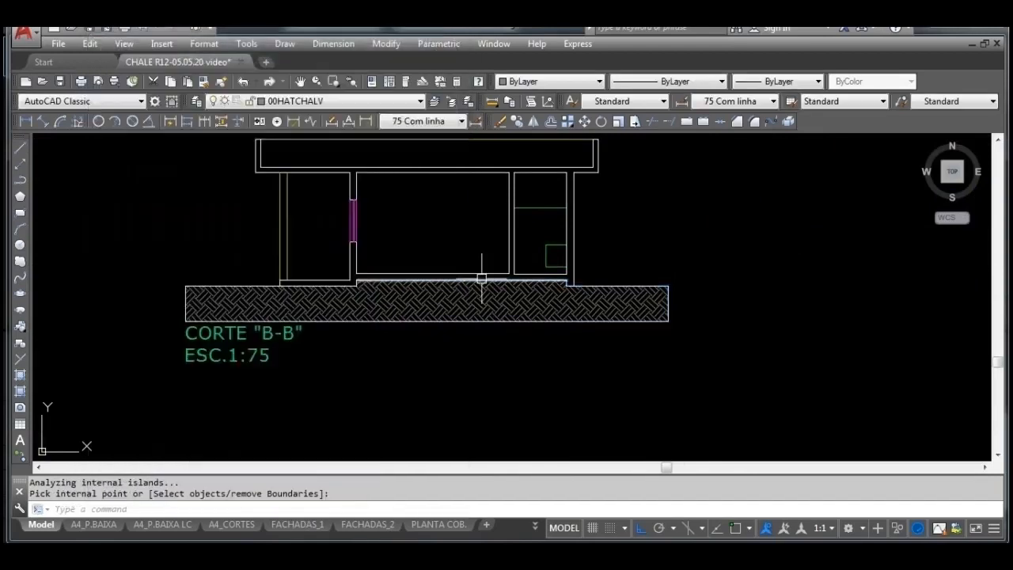
{"action": "middle_click_drag", "start_coordinate": [421, 308], "coordinate": [815, 277]}
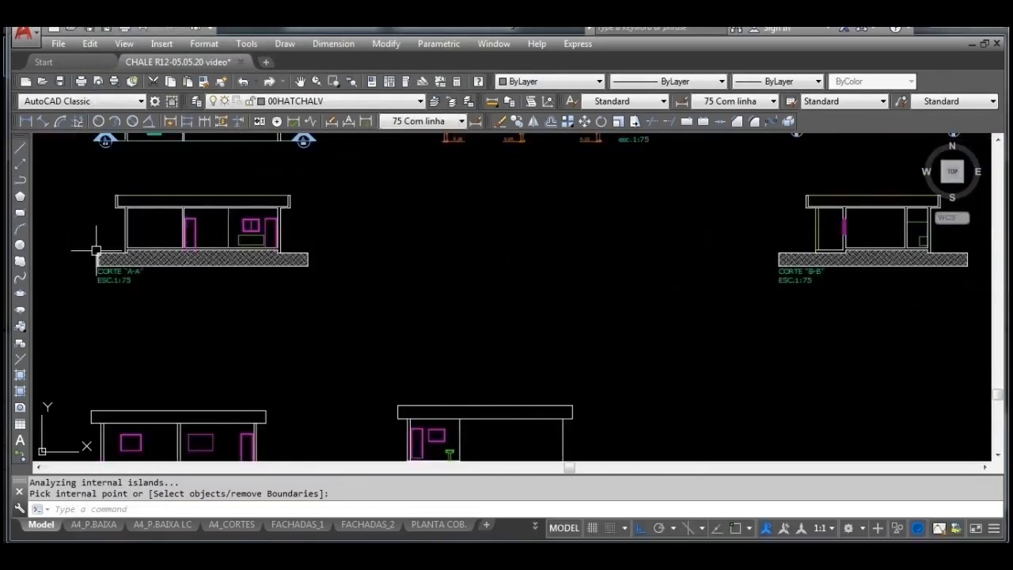
Step: Inspect the EARTH ground hatches beneath CORTE "B-B" and CORTE "A-A" up close
{"action": "middle_click_drag", "start_coordinate": [891, 265], "coordinate": [689, 303]}
{"action": "scroll", "coordinate": [689, 301], "scroll_direction": "up", "scroll_amount": 2}
{"action": "key", "text": "Return"}
{"action": "left_click", "coordinate": [636, 305]}
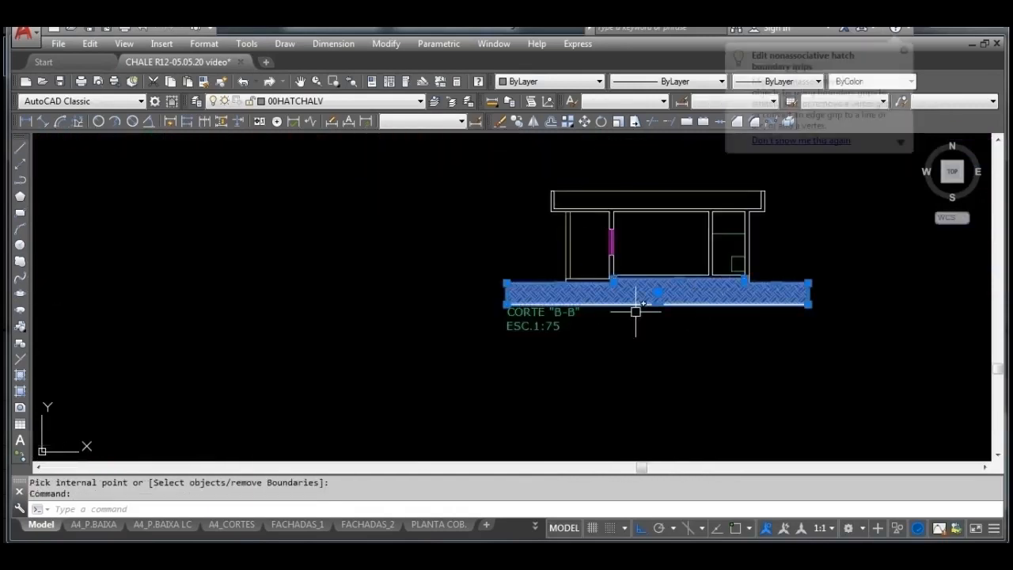
{"action": "scroll", "coordinate": [635, 305], "scroll_direction": "down", "scroll_amount": 4}
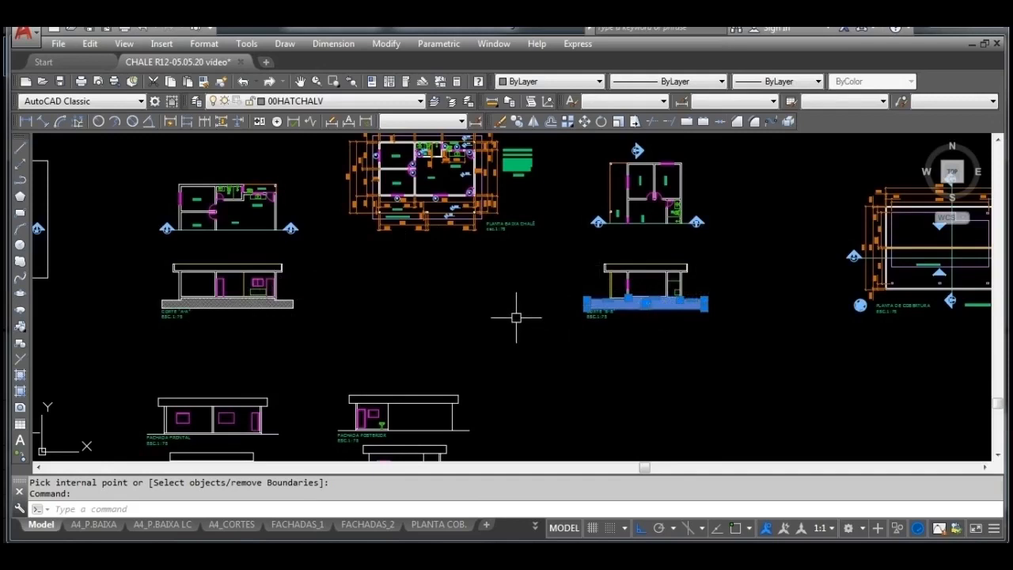
{"action": "key", "text": "Escape"}
{"action": "scroll", "coordinate": [221, 335], "scroll_direction": "up", "scroll_amount": 6}
{"action": "mouse_move", "coordinate": [199, 296]}
{"action": "middle_mouse_down"}
{"action": "mouse_move", "coordinate": [307, 320]}
{"action": "mouse_move", "coordinate": [408, 306]}
{"action": "middle_mouse_up"}
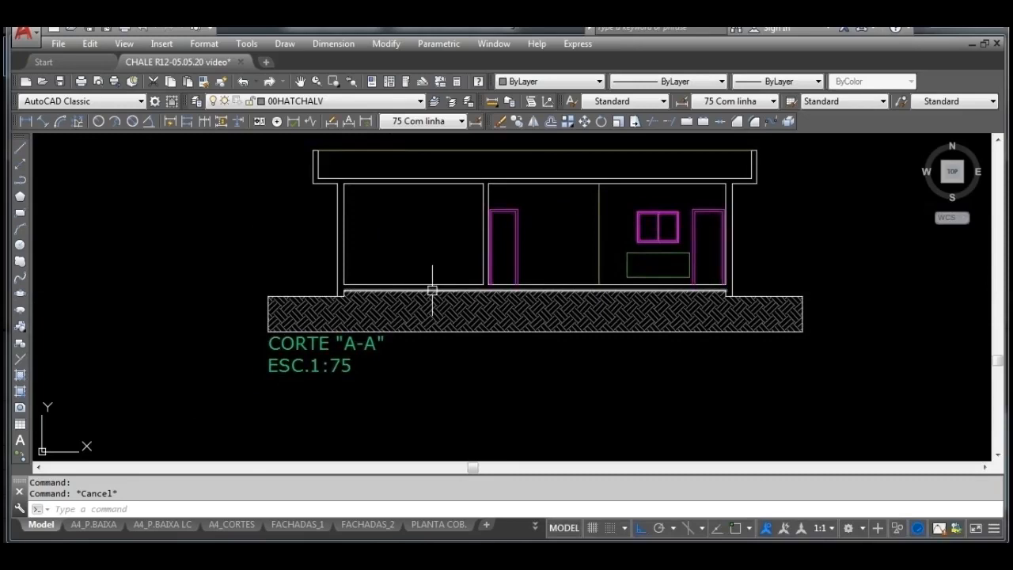
{"action": "scroll", "coordinate": [432, 291], "scroll_direction": "up", "scroll_amount": 5}
{"action": "scroll", "coordinate": [493, 296], "scroll_direction": "up", "scroll_amount": 2}
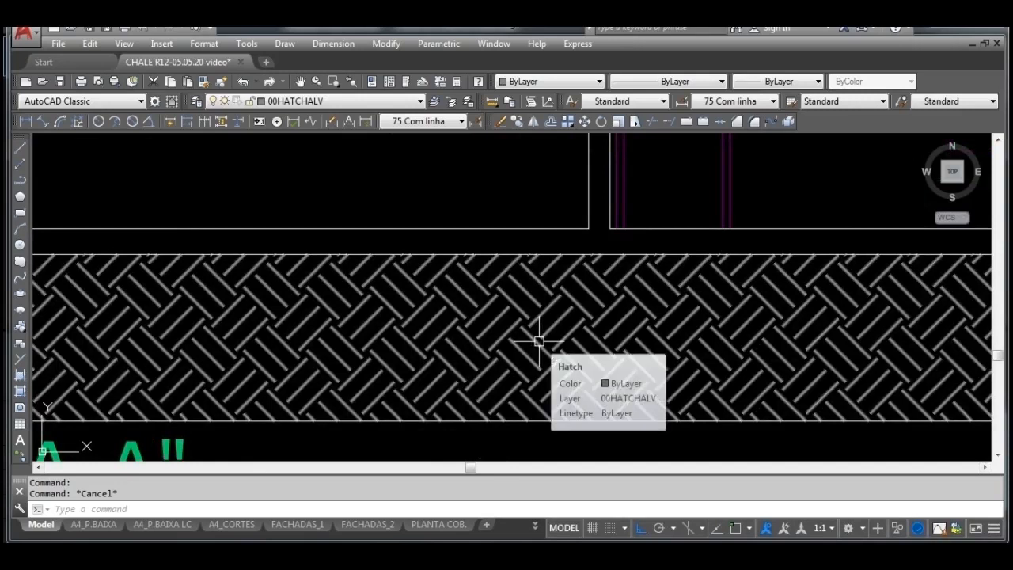
Step: Examine the unhatched PLANTA DE COBERTURA, including its roof outline, ridge and building projection
{"action": "scroll", "coordinate": [536, 336], "scroll_direction": "down", "scroll_amount": 6}
{"action": "mouse_move", "coordinate": [946, 296]}
{"action": "middle_mouse_down"}
{"action": "mouse_move", "coordinate": [830, 316]}
{"action": "mouse_move", "coordinate": [376, 294]}
{"action": "middle_mouse_up"}
{"action": "scroll", "coordinate": [375, 293], "scroll_direction": "down", "scroll_amount": 2}
{"action": "mouse_move", "coordinate": [769, 328]}
{"action": "middle_mouse_down"}
{"action": "mouse_move", "coordinate": [377, 309]}
{"action": "mouse_move", "coordinate": [239, 318]}
{"action": "middle_mouse_up"}
{"action": "scroll", "coordinate": [575, 307], "scroll_direction": "down", "scroll_amount": 2}
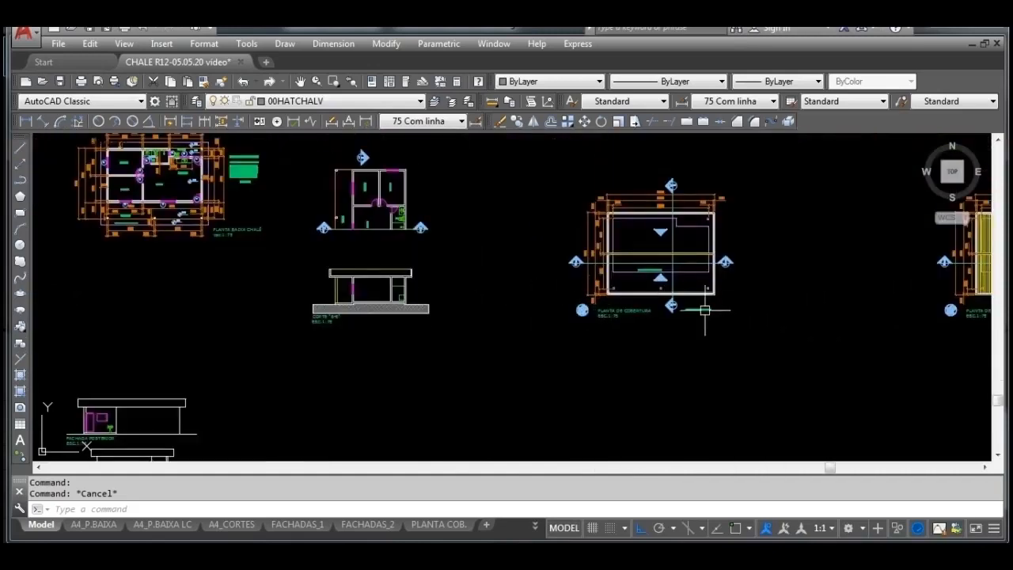
{"action": "middle_click_drag", "start_coordinate": [714, 326], "coordinate": [444, 340]}
{"action": "scroll", "coordinate": [348, 309], "scroll_direction": "up", "scroll_amount": 4}
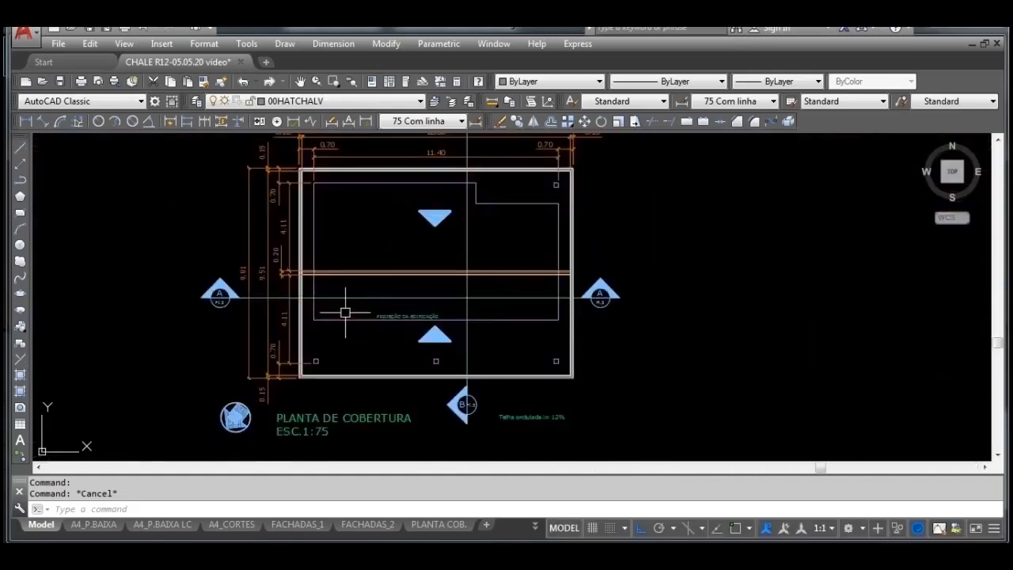
{"action": "scroll", "coordinate": [498, 191], "scroll_direction": "up", "scroll_amount": 2}
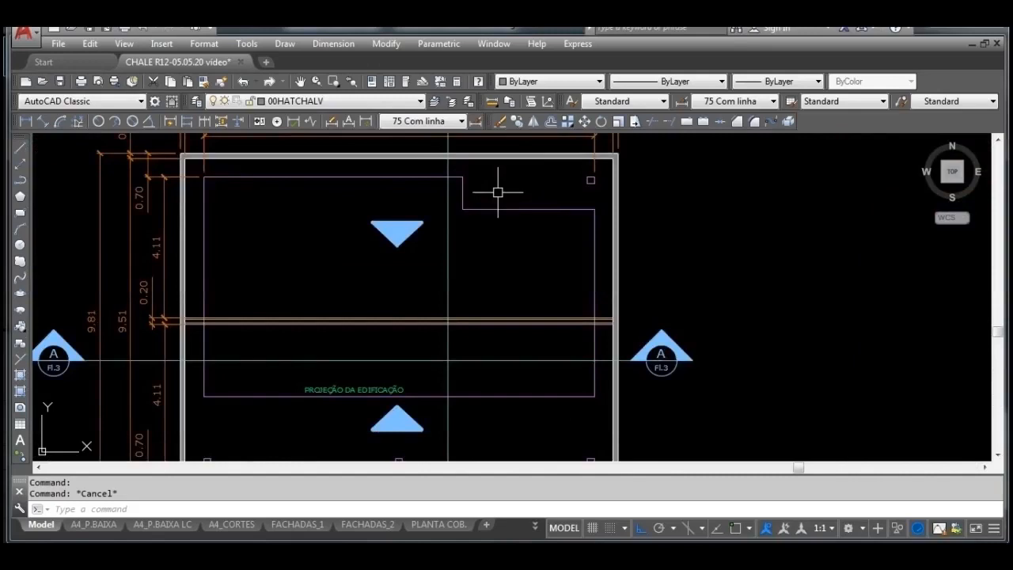
Step: Examine the roof tile hatch on the finished copy of PLANTA DE COBERTURA, checking its layer and parallel line pattern
{"action": "scroll", "coordinate": [498, 192], "scroll_direction": "down", "scroll_amount": 4}
{"action": "mouse_move", "coordinate": [824, 307]}
{"action": "middle_mouse_down"}
{"action": "mouse_move", "coordinate": [731, 332]}
{"action": "mouse_move", "coordinate": [359, 363]}
{"action": "middle_mouse_up"}
{"action": "scroll", "coordinate": [587, 299], "scroll_direction": "up", "scroll_amount": 7}
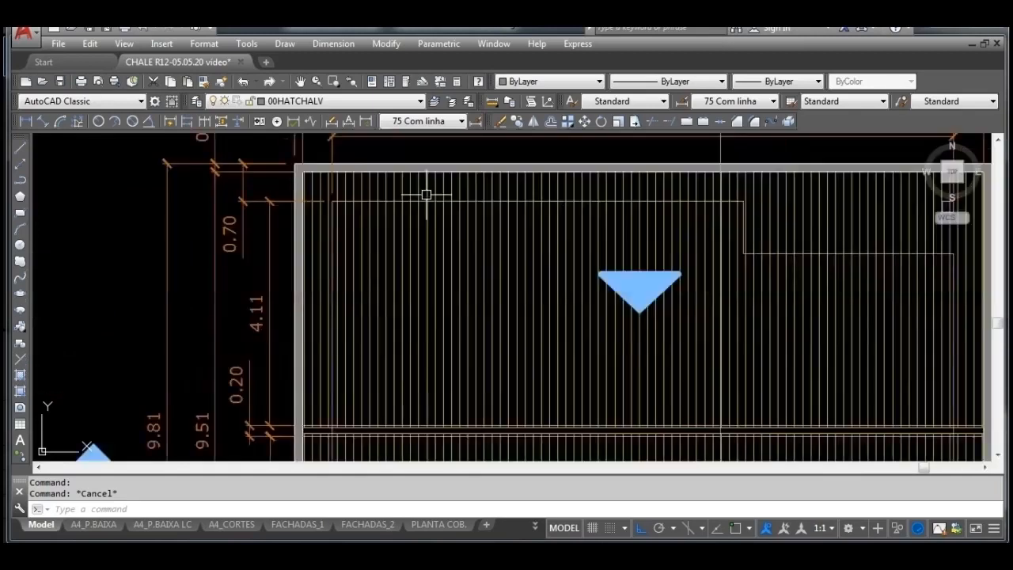
{"action": "left_click", "coordinate": [534, 257]}
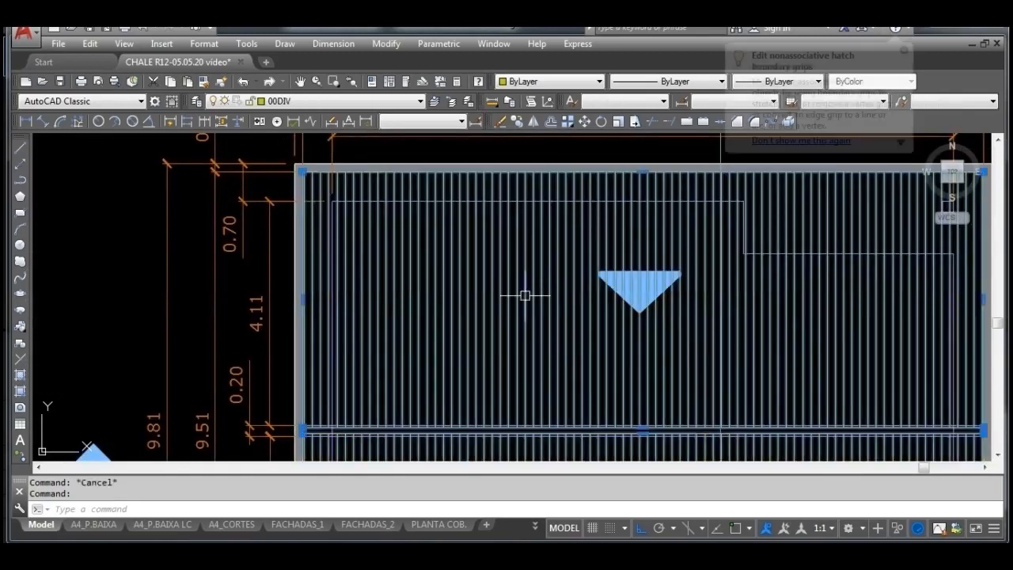
{"action": "scroll", "coordinate": [542, 287], "scroll_direction": "down", "scroll_amount": 2}
{"action": "mouse_move", "coordinate": [593, 310]}
{"action": "middle_mouse_down"}
{"action": "mouse_move", "coordinate": [575, 214]}
{"action": "mouse_move", "coordinate": [505, 259]}
{"action": "middle_mouse_up"}
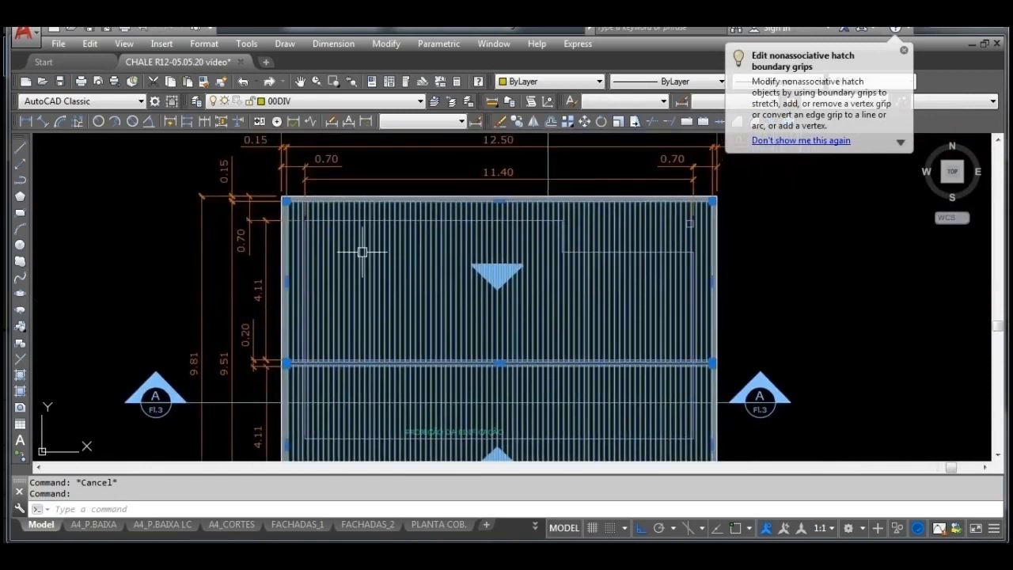
{"action": "scroll", "coordinate": [346, 214], "scroll_direction": "up", "scroll_amount": 2}
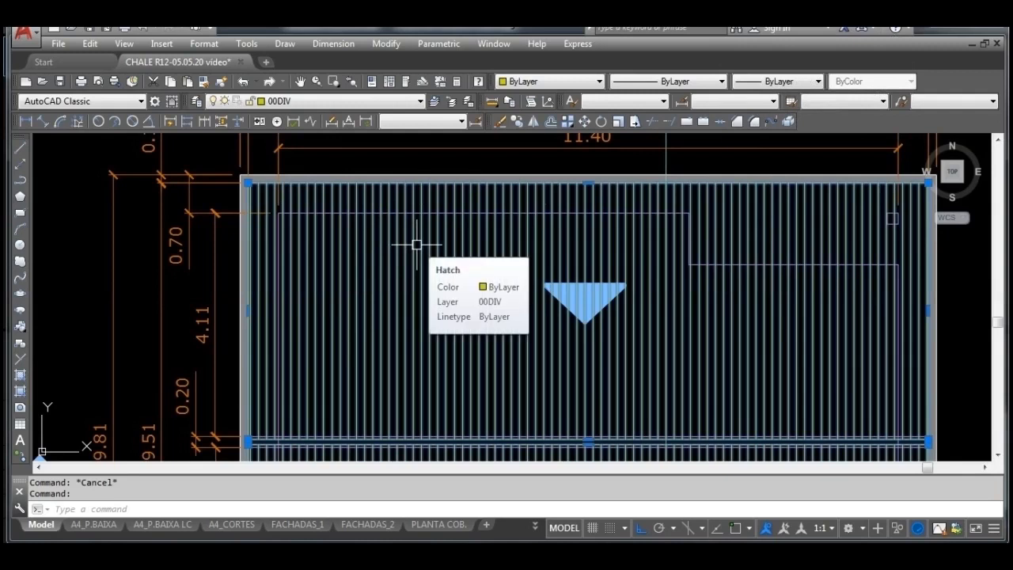
{"action": "scroll", "coordinate": [316, 211], "scroll_direction": "up", "scroll_amount": 5}
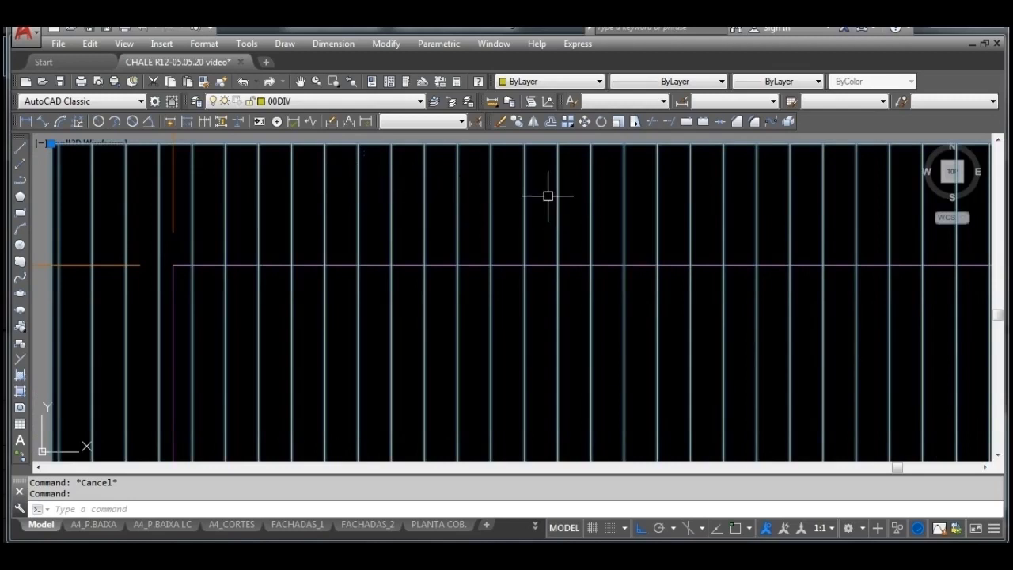
{"action": "middle_click_drag", "start_coordinate": [546, 177], "coordinate": [402, 279]}
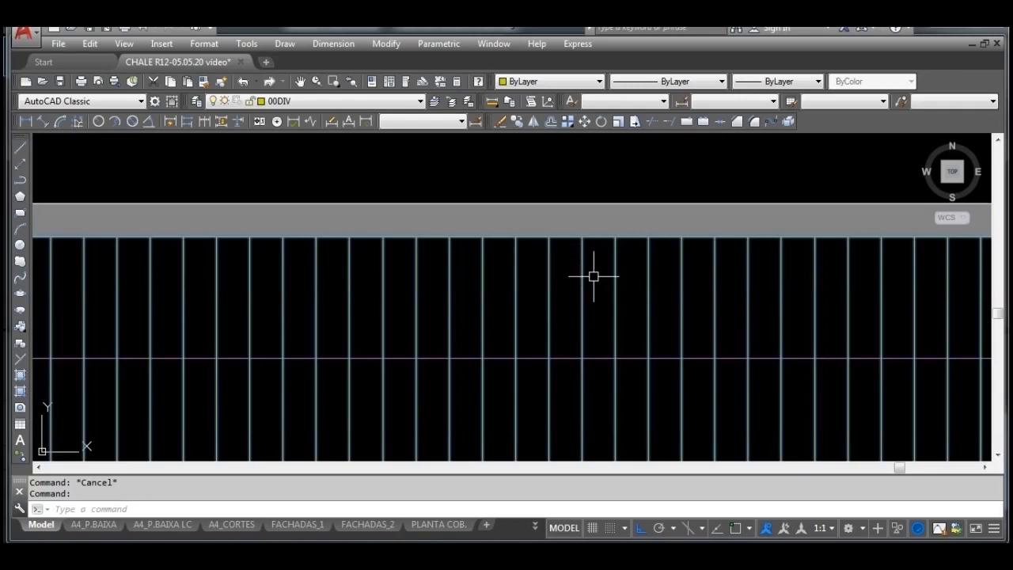
{"action": "key", "text": "Escape"}
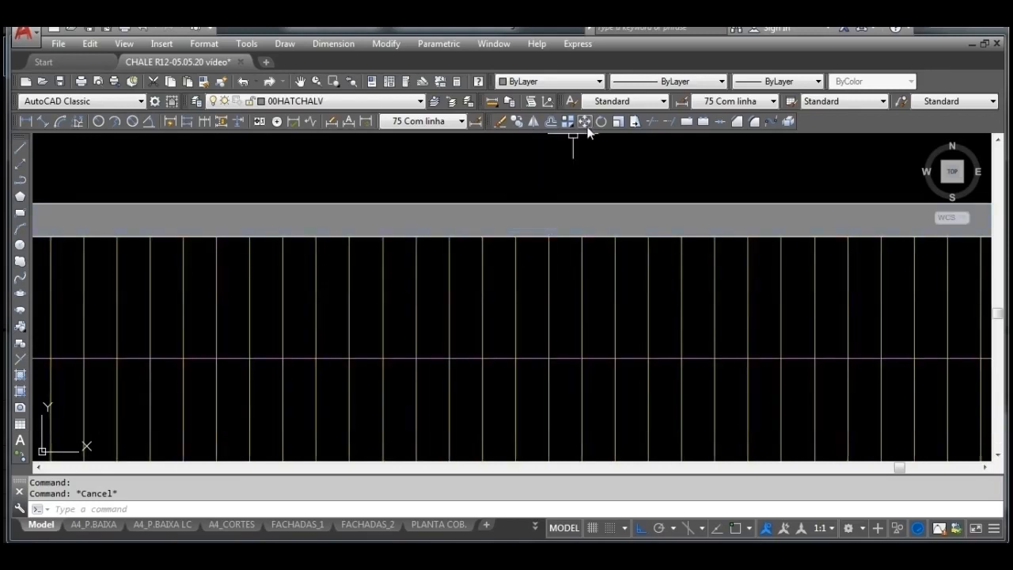
Step: Add a linear dimension between two adjacent hatch lines near the upper corner of the hatched roof plan
{"action": "left_click", "coordinate": [26, 121]}
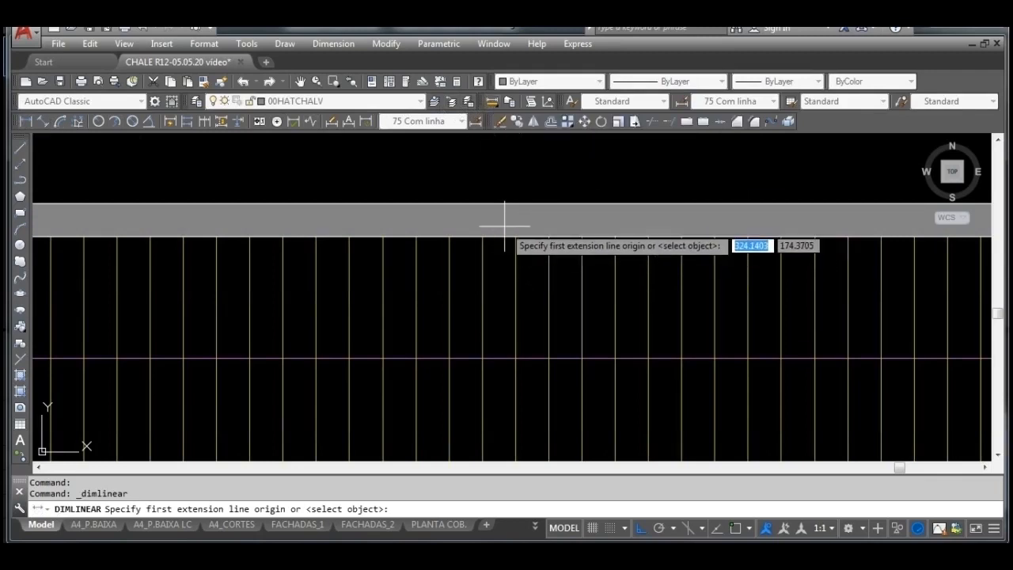
{"action": "middle_click_drag", "start_coordinate": [672, 291], "coordinate": [178, 317]}
{"action": "middle_click_drag", "start_coordinate": [625, 295], "coordinate": [127, 346]}
{"action": "middle_click_drag", "start_coordinate": [752, 343], "coordinate": [47, 327]}
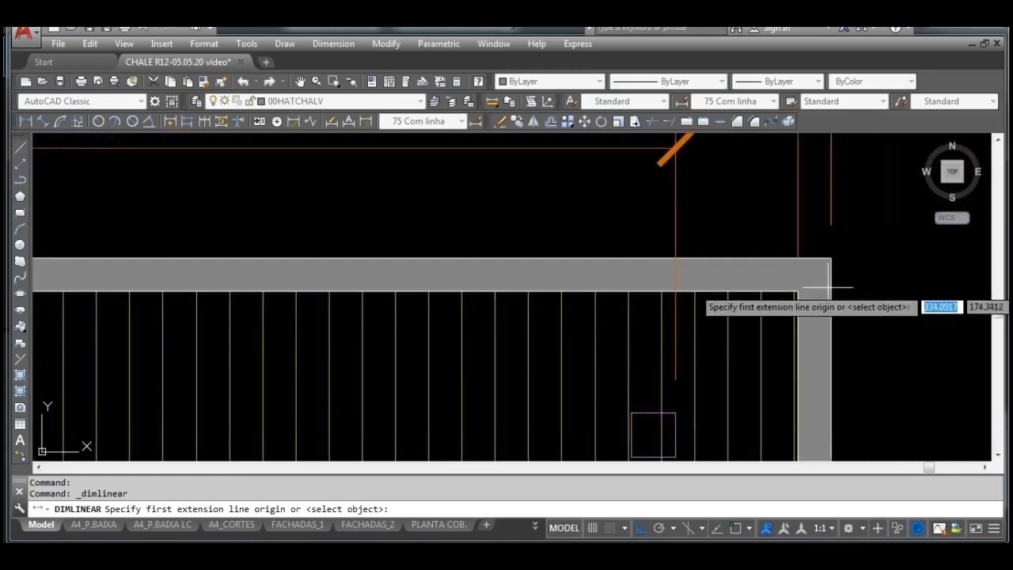
{"action": "key", "text": "F3"}
{"action": "scroll", "coordinate": [792, 285], "scroll_direction": "up", "scroll_amount": 4}
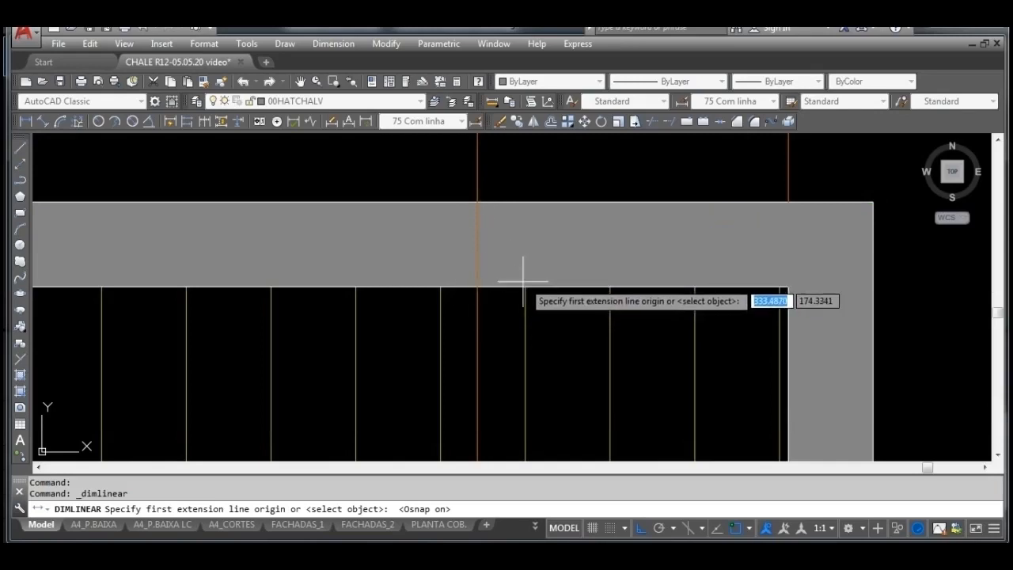
{"action": "scroll", "coordinate": [525, 285], "scroll_direction": "up", "scroll_amount": 3}
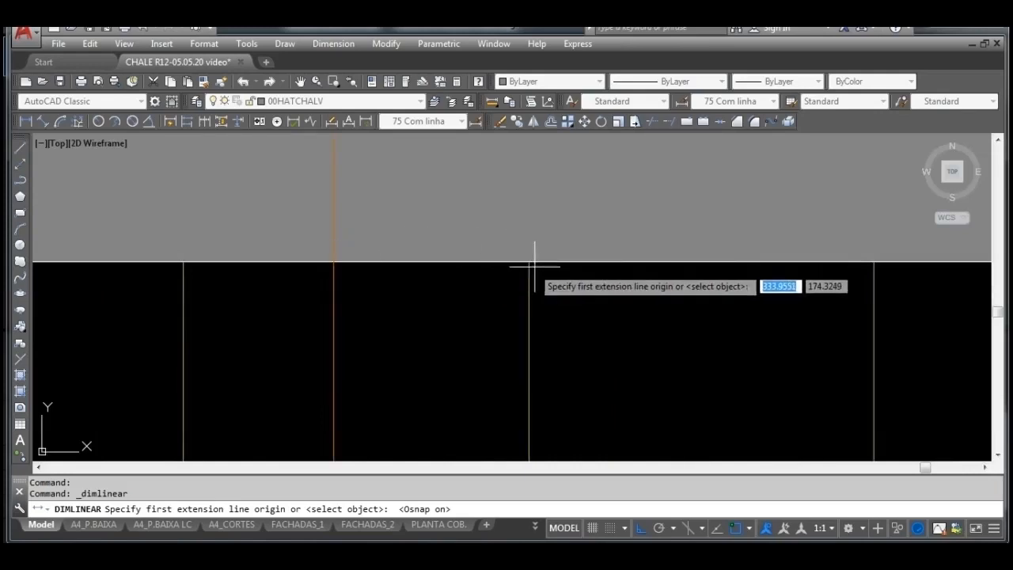
{"action": "middle_click_drag", "start_coordinate": [536, 264], "coordinate": [447, 280]}
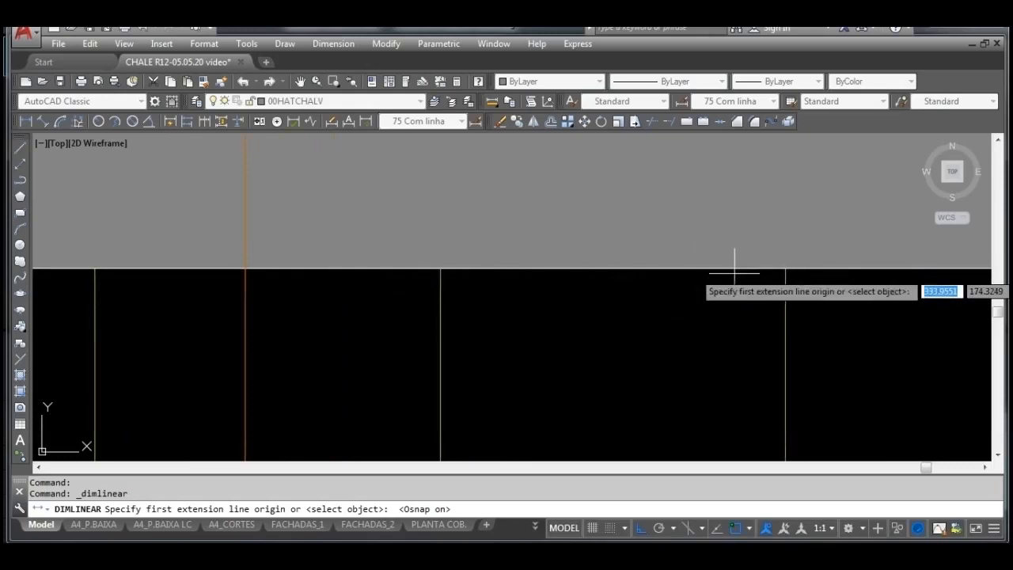
{"action": "mouse_move", "coordinate": [651, 301]}
{"action": "middle_mouse_down"}
{"action": "mouse_move", "coordinate": [583, 305]}
{"action": "mouse_move", "coordinate": [533, 290]}
{"action": "middle_mouse_up"}
{"action": "key", "text": "F3"}
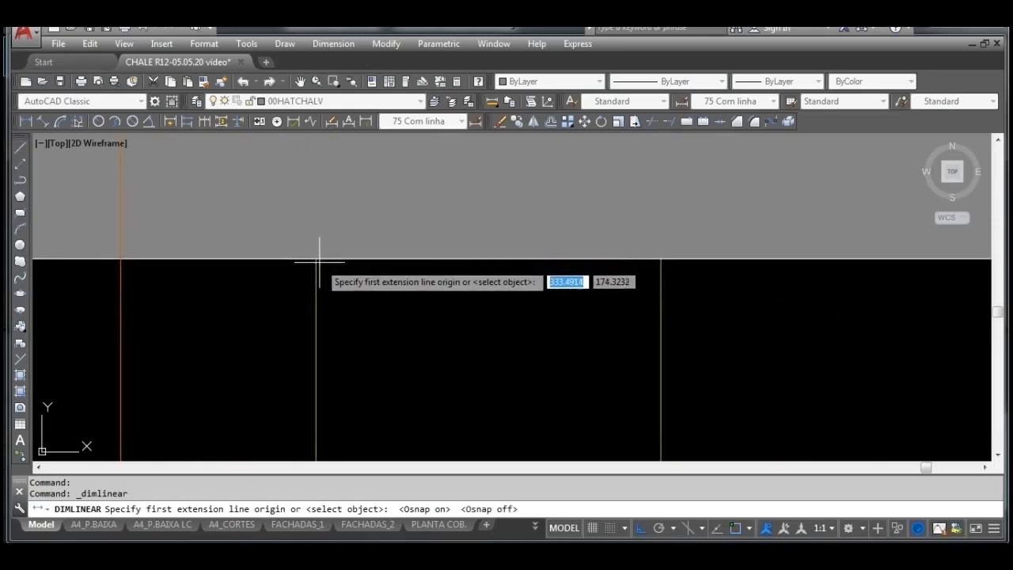
{"action": "scroll", "coordinate": [312, 244], "scroll_direction": "up", "scroll_amount": 3}
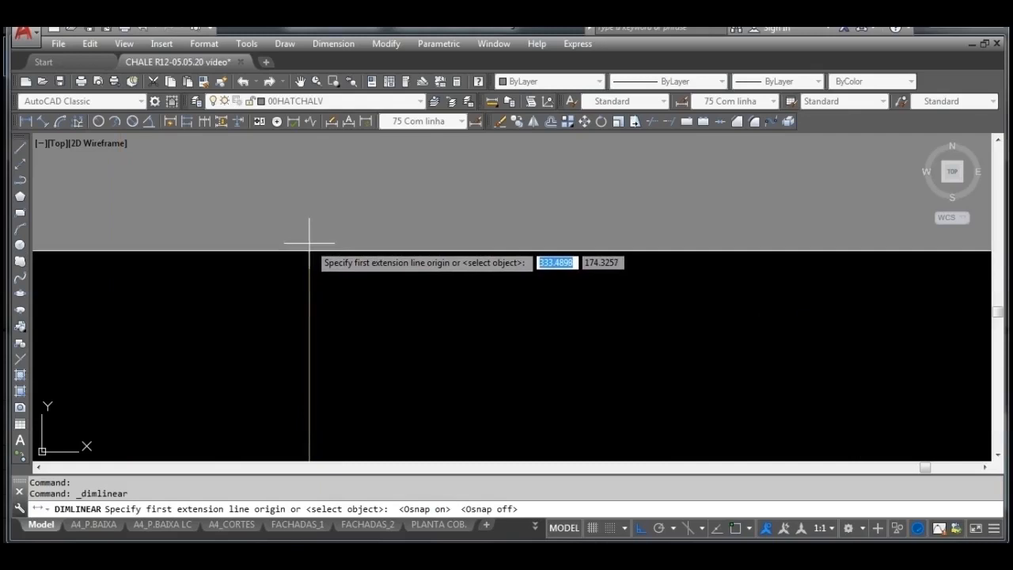
{"action": "left_click", "coordinate": [308, 243]}
{"action": "middle_click_drag", "start_coordinate": [730, 235], "coordinate": [287, 288]}
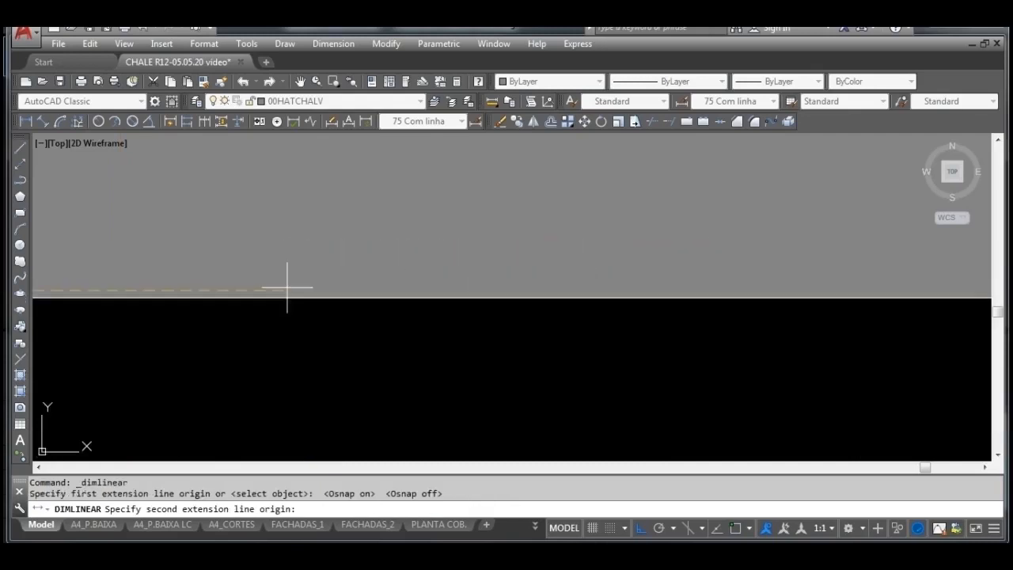
{"action": "scroll", "coordinate": [434, 271], "scroll_direction": "down", "scroll_amount": 4}
{"action": "scroll", "coordinate": [735, 282], "scroll_direction": "up", "scroll_amount": 3}
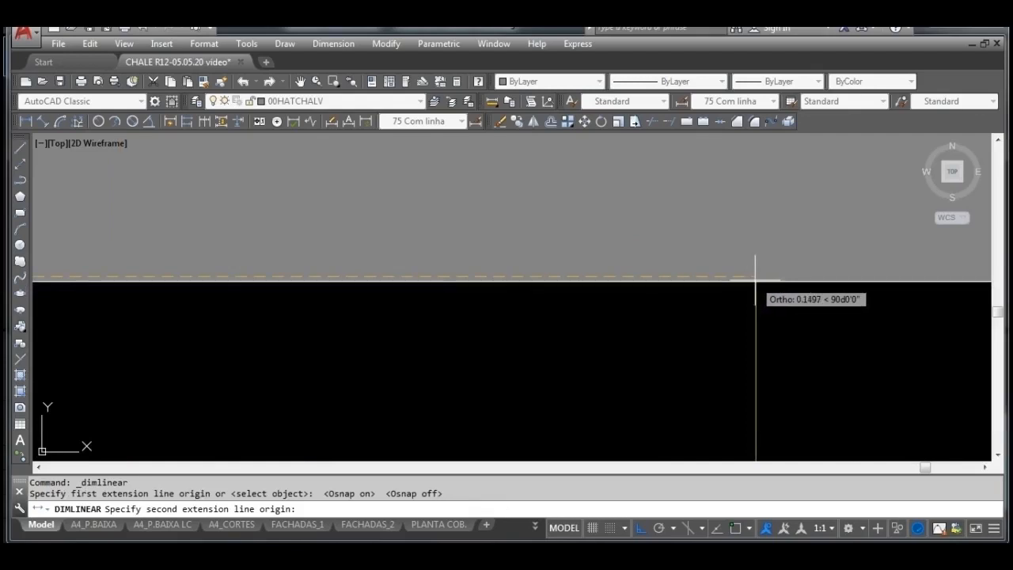
{"action": "left_click", "coordinate": [756, 281]}
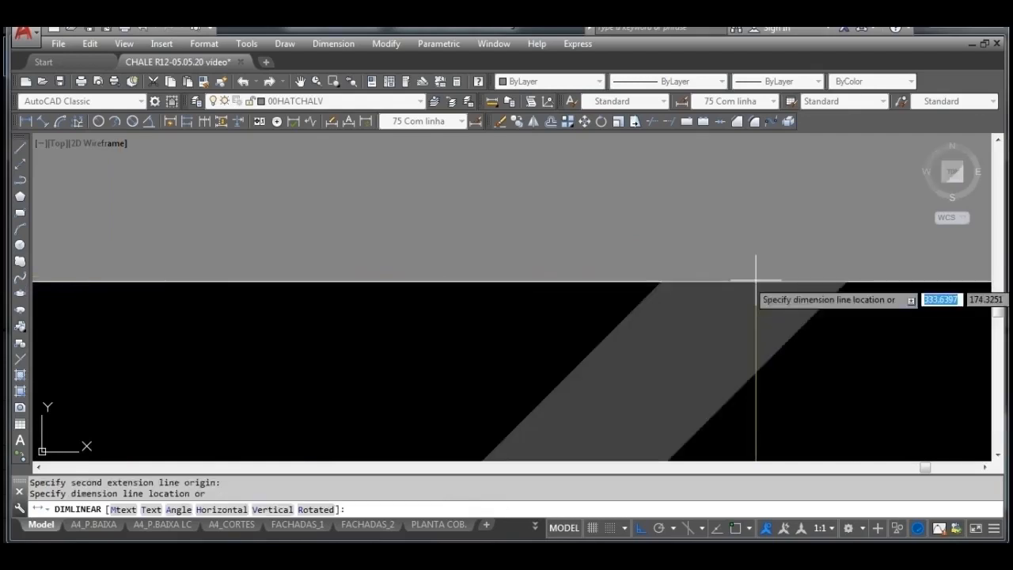
{"action": "scroll", "coordinate": [736, 269], "scroll_direction": "down", "scroll_amount": 4}
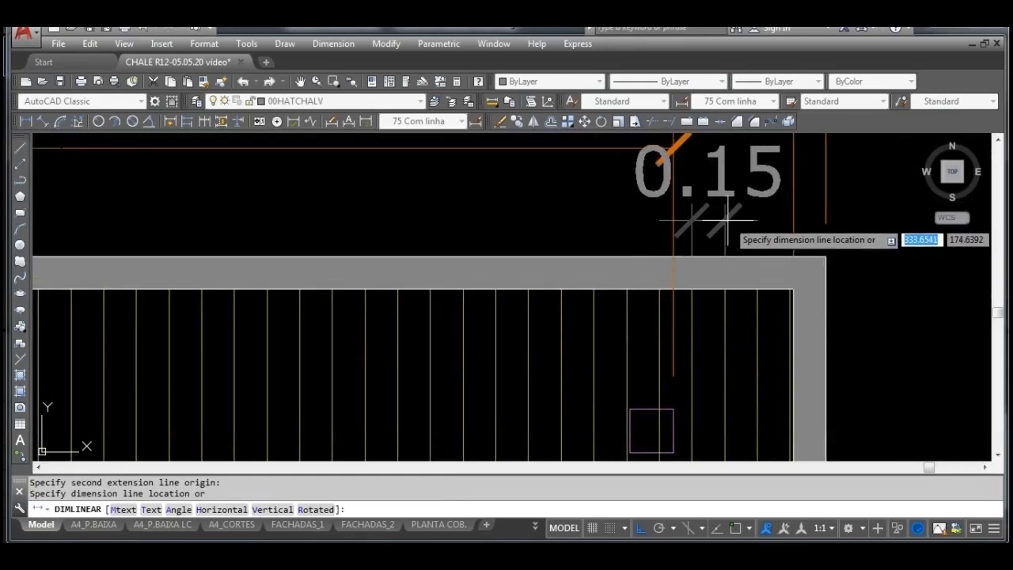
{"action": "middle_click_drag", "start_coordinate": [725, 221], "coordinate": [712, 280]}
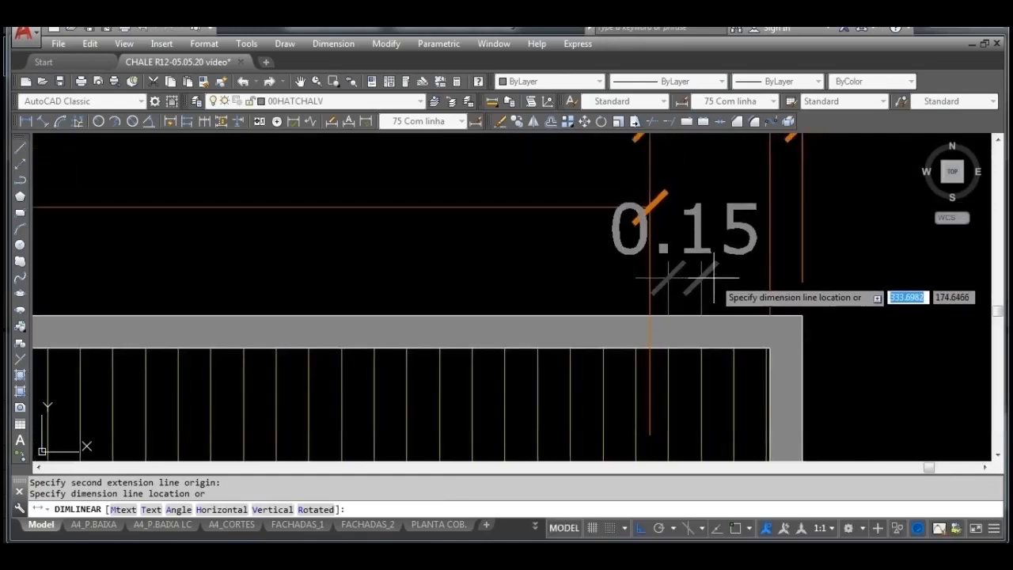
{"action": "left_click", "coordinate": [714, 279]}
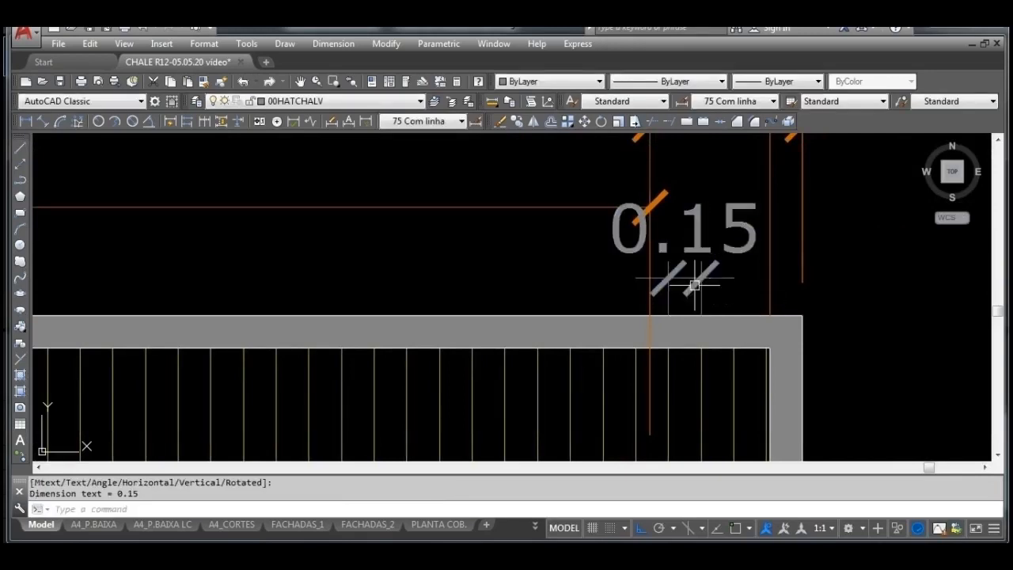
Step: Erase the trial dimension between the hatch lines of the hatched roof plan
{"action": "left_click", "coordinate": [737, 278]}
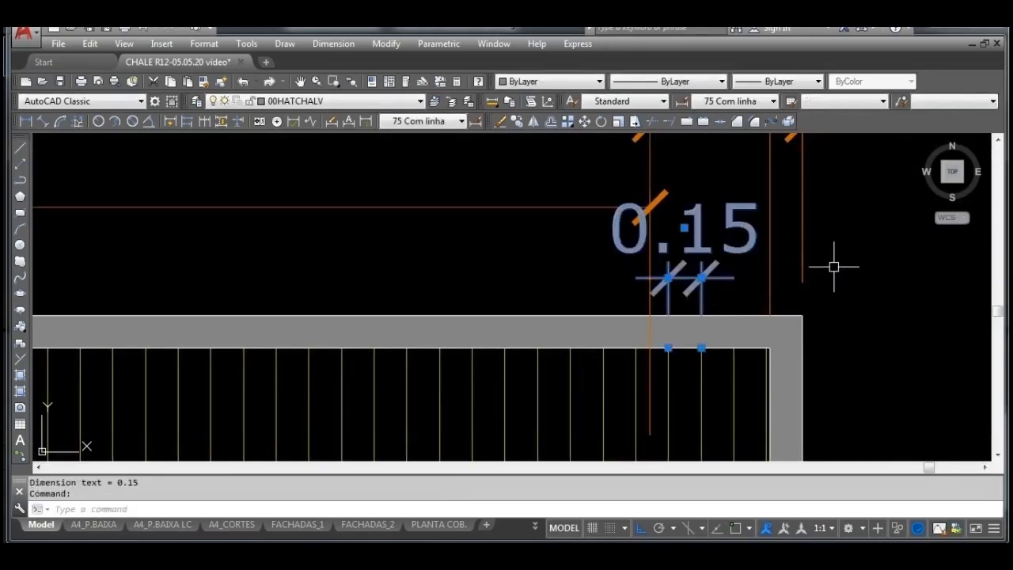
{"action": "key", "text": "Delete"}
{"action": "scroll", "coordinate": [752, 246], "scroll_direction": "down", "scroll_amount": 6}
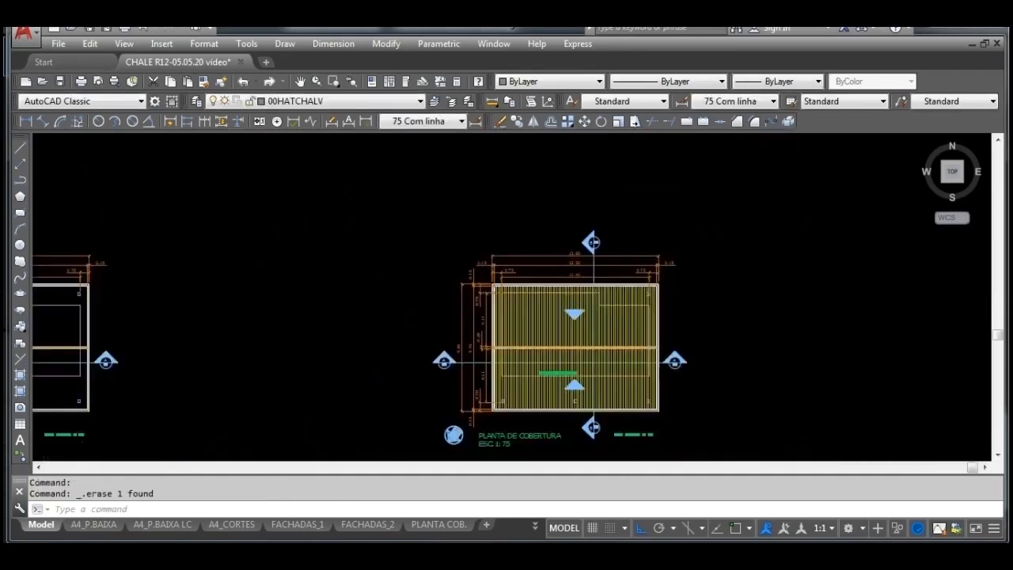
Step: Examine the unhatched PLANTA DE COBERTURA alongside its finished hatched copy
{"action": "scroll", "coordinate": [212, 333], "scroll_direction": "up", "scroll_amount": 3}
{"action": "middle_click_drag", "start_coordinate": [257, 345], "coordinate": [425, 326]}
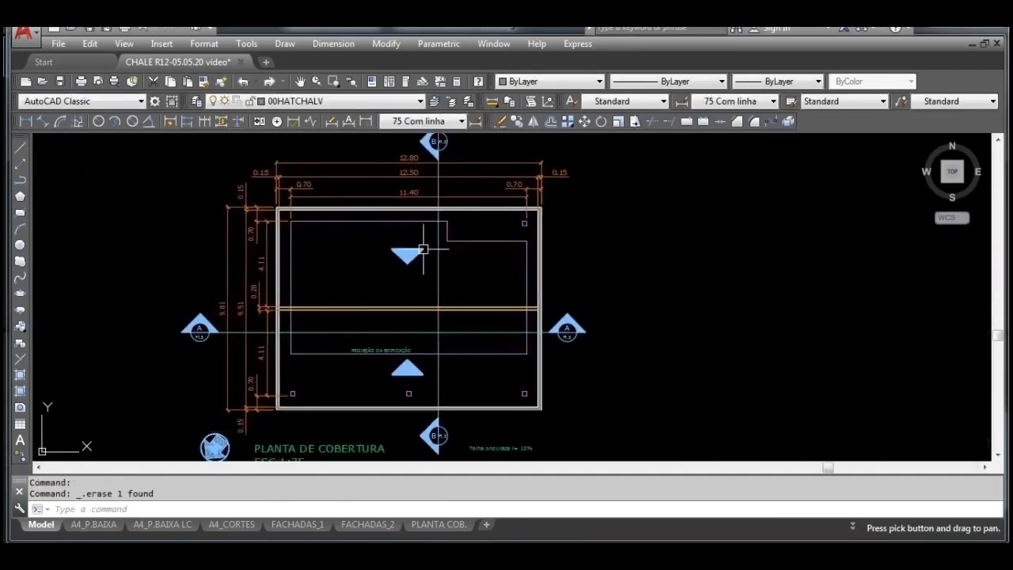
{"action": "scroll", "coordinate": [440, 345], "scroll_direction": "down", "scroll_amount": 2}
{"action": "middle_click_drag", "start_coordinate": [486, 319], "coordinate": [464, 324]}
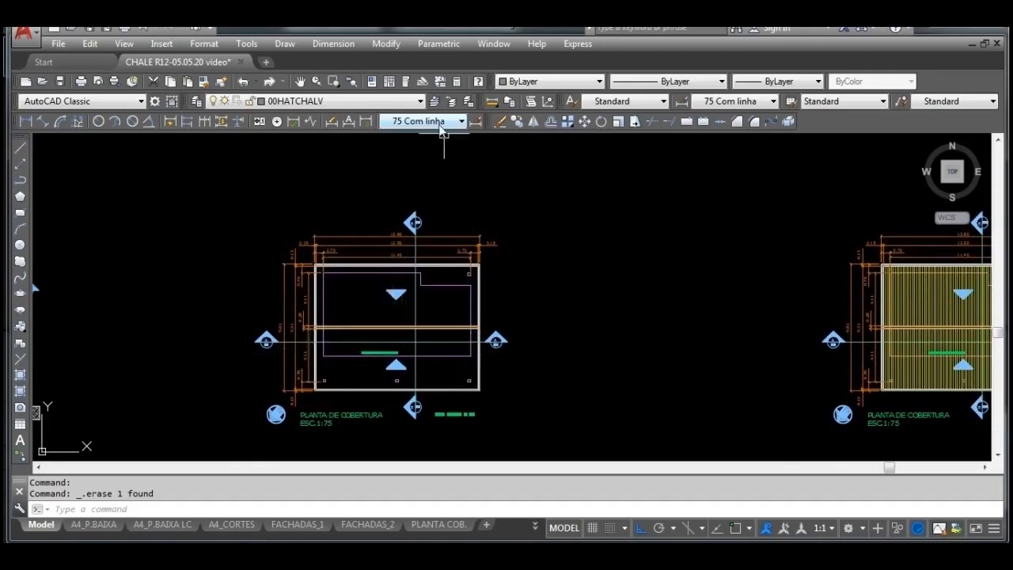
{"action": "middle_click_drag", "start_coordinate": [452, 287], "coordinate": [517, 288]}
{"action": "scroll", "coordinate": [470, 269], "scroll_direction": "up", "scroll_amount": 2}
{"action": "scroll", "coordinate": [470, 269], "scroll_direction": "up", "scroll_amount": 3}
{"action": "scroll", "coordinate": [466, 271], "scroll_direction": "down", "scroll_amount": 6}
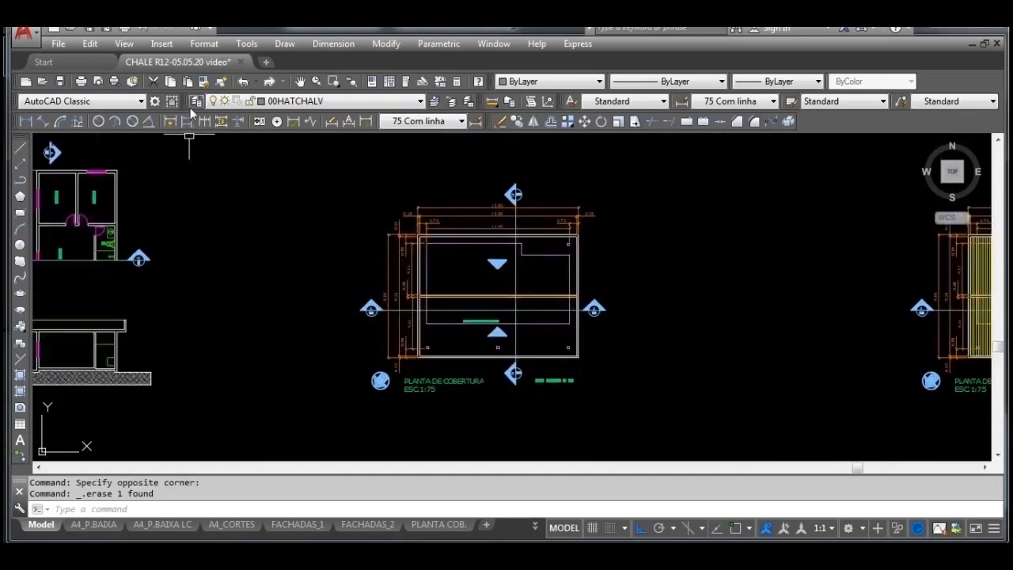
Step: Turn off every layer, including the current one, with only 00ALV and 00DIV turned back on
{"action": "left_click", "coordinate": [196, 102]}
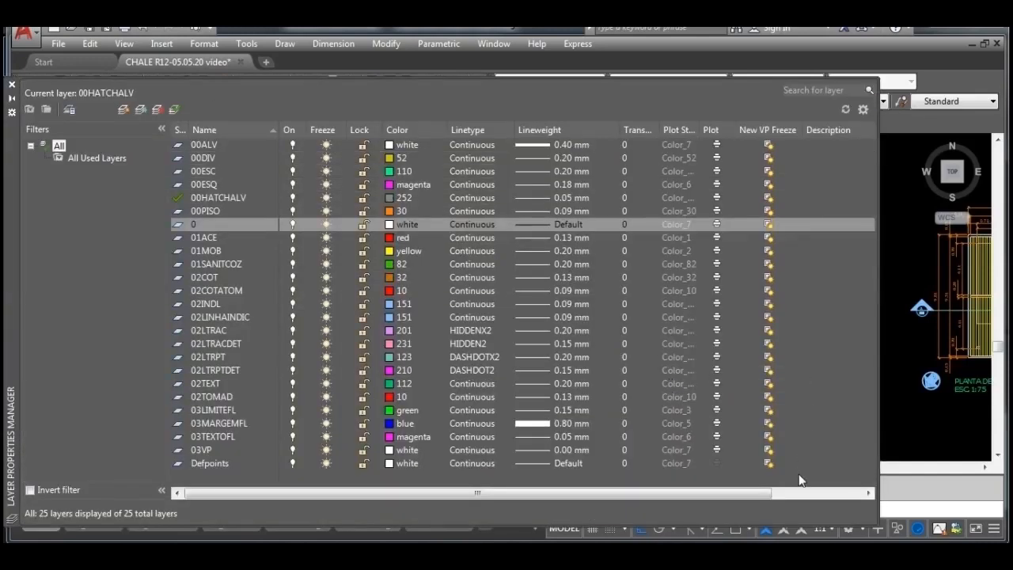
{"action": "left_click_drag", "start_coordinate": [755, 461], "coordinate": [378, 148]}
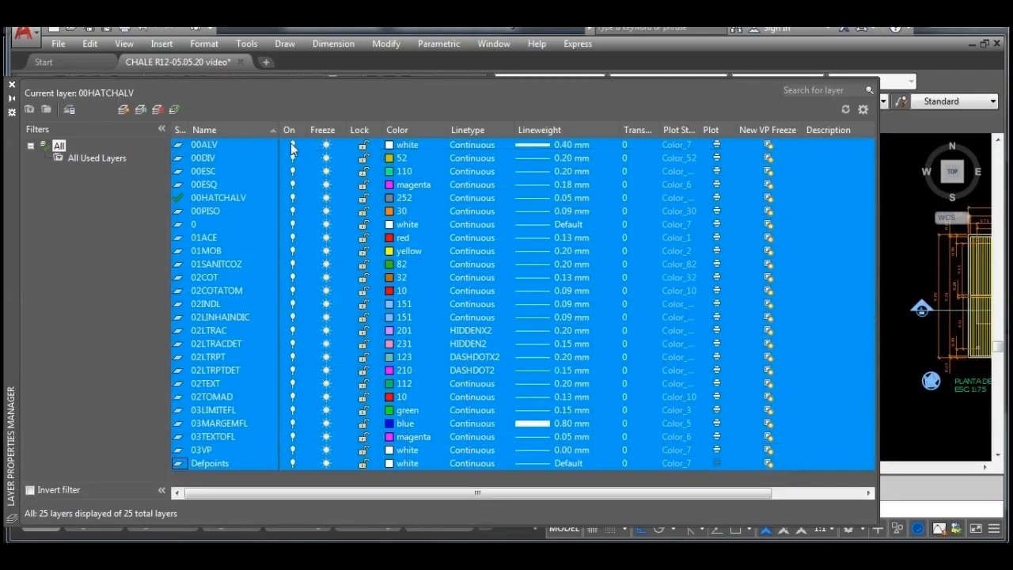
{"action": "left_click", "coordinate": [291, 145]}
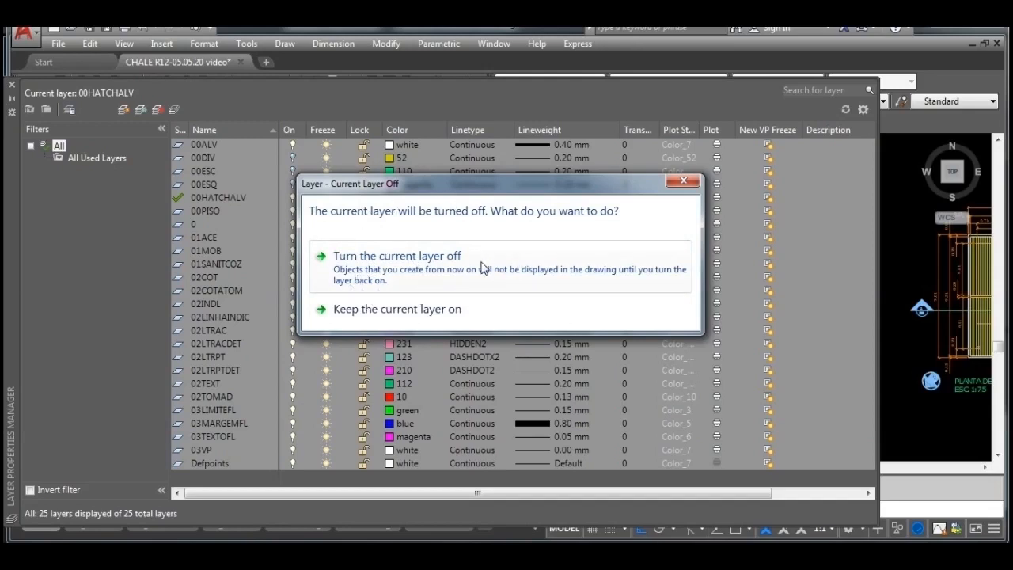
{"action": "left_click", "coordinate": [423, 261]}
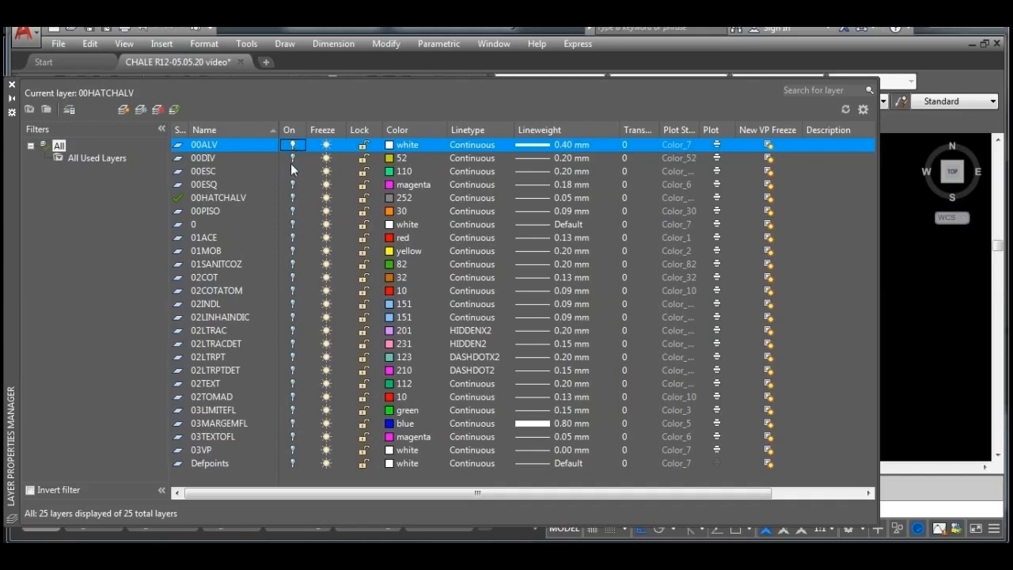
{"action": "left_click", "coordinate": [292, 158]}
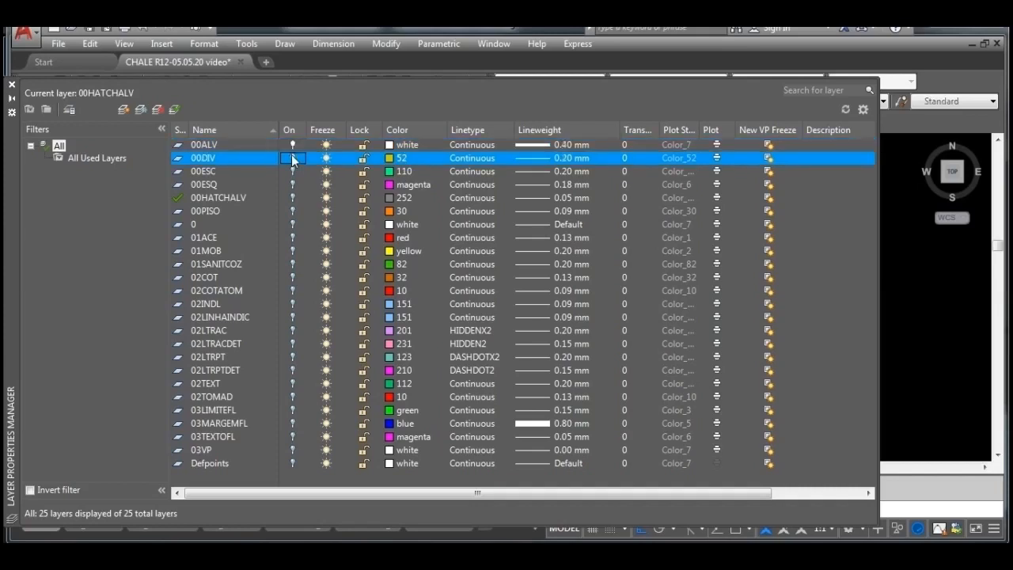
{"action": "left_click", "coordinate": [12, 84]}
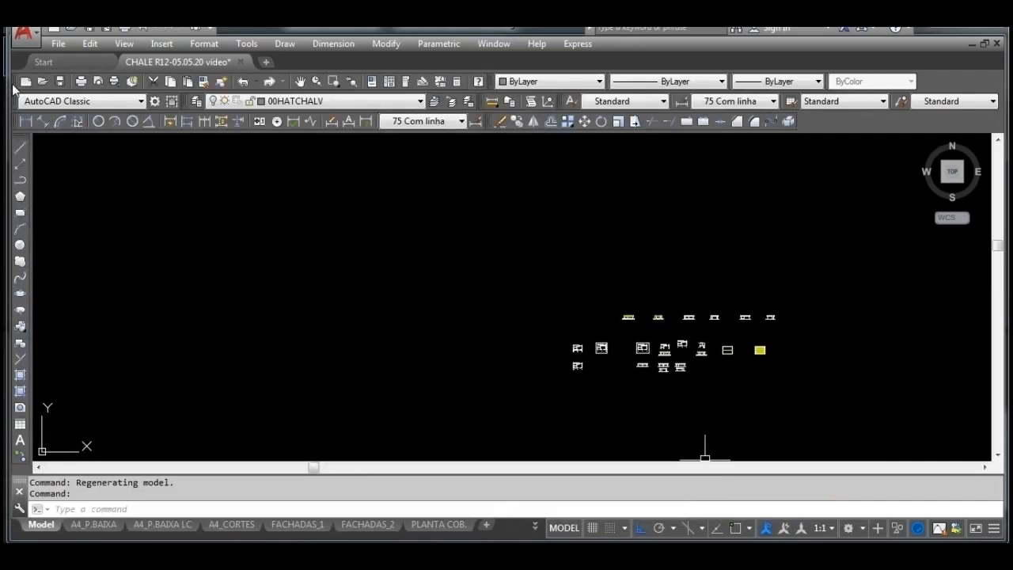
Step: Set up a User defined hatch for the unhatched roof plan, with its layer set to Use Current
{"action": "scroll", "coordinate": [708, 368], "scroll_direction": "up", "scroll_amount": 5}
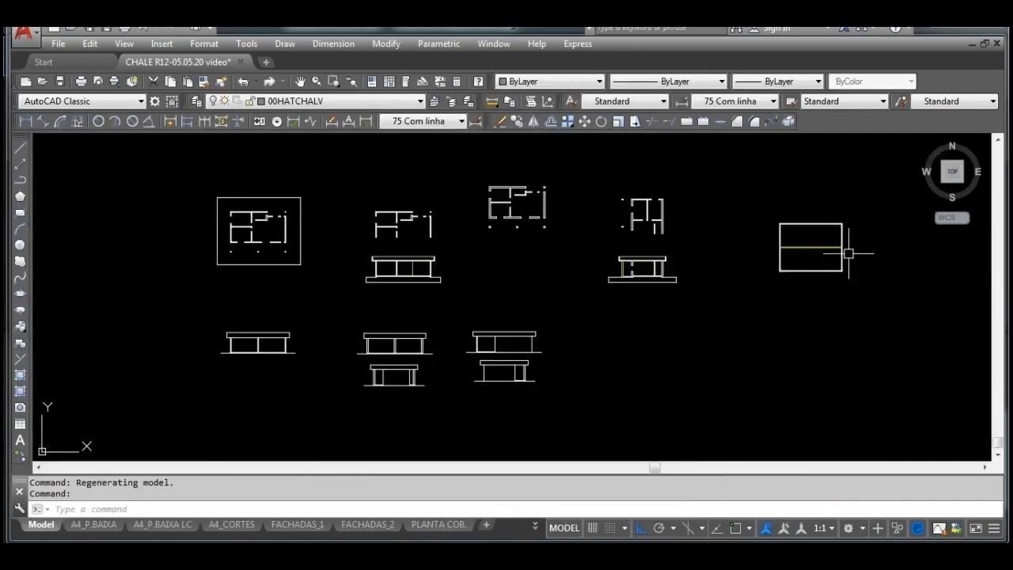
{"action": "middle_click_drag", "start_coordinate": [849, 253], "coordinate": [525, 294]}
{"action": "scroll", "coordinate": [525, 294], "scroll_direction": "up", "scroll_amount": 4}
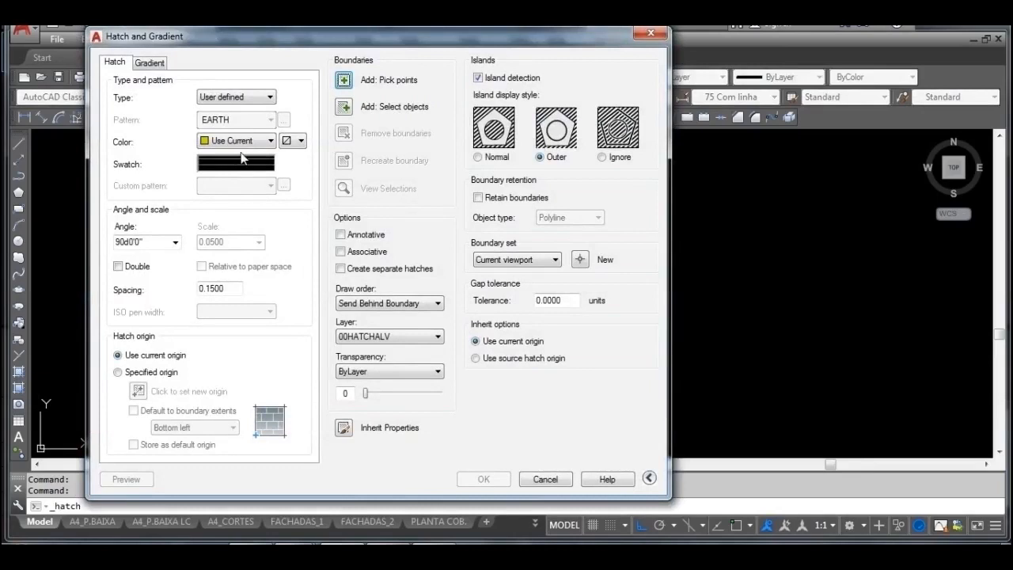
{"action": "left_click", "coordinate": [270, 98]}
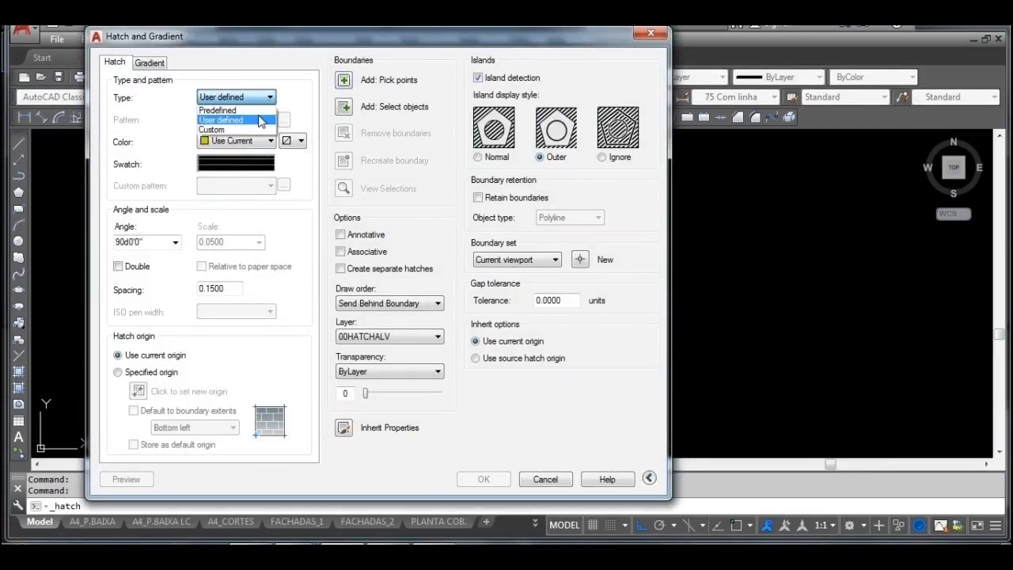
{"action": "left_click", "coordinate": [261, 121]}
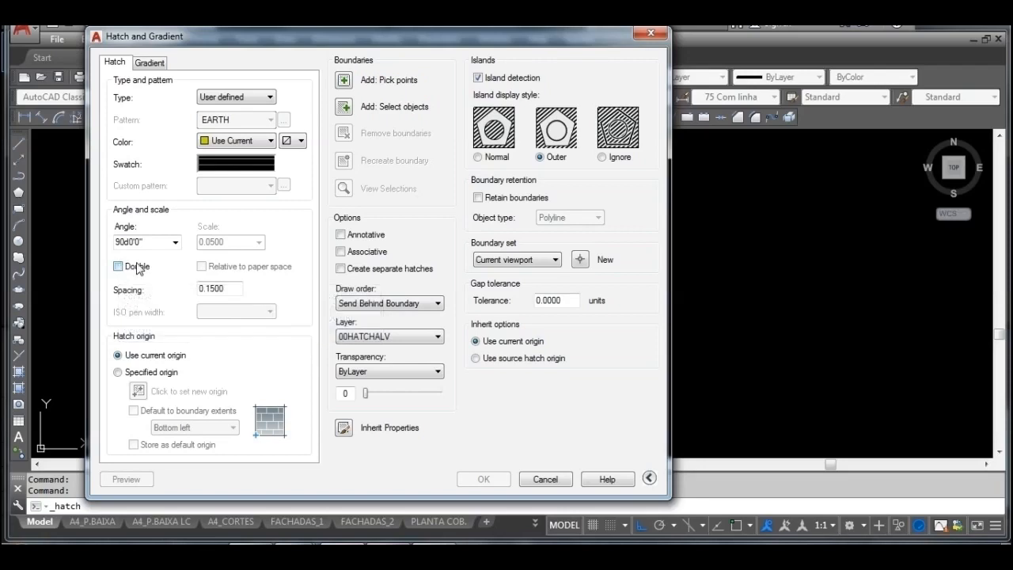
{"action": "left_click", "coordinate": [439, 338]}
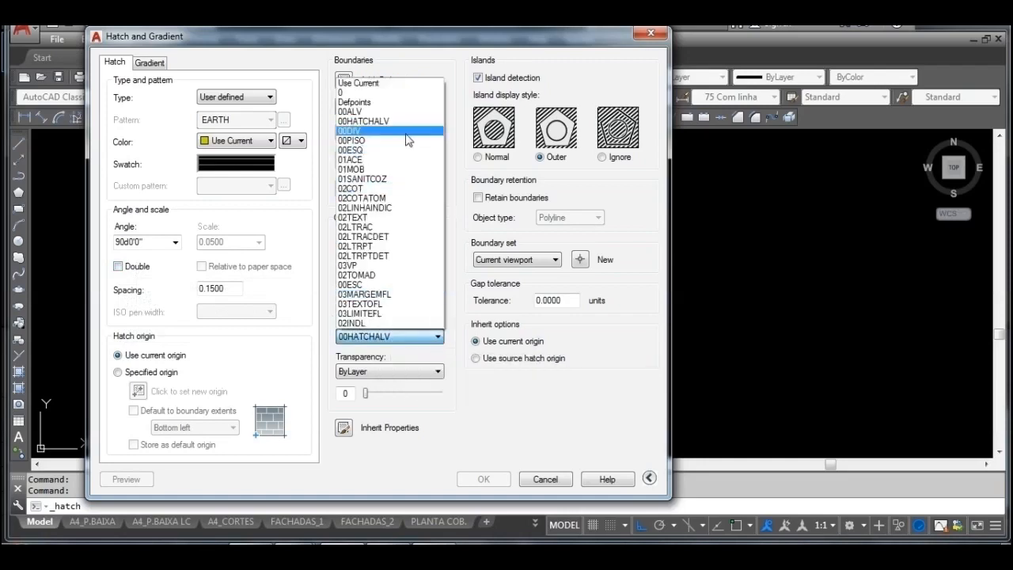
{"action": "left_click", "coordinate": [399, 85]}
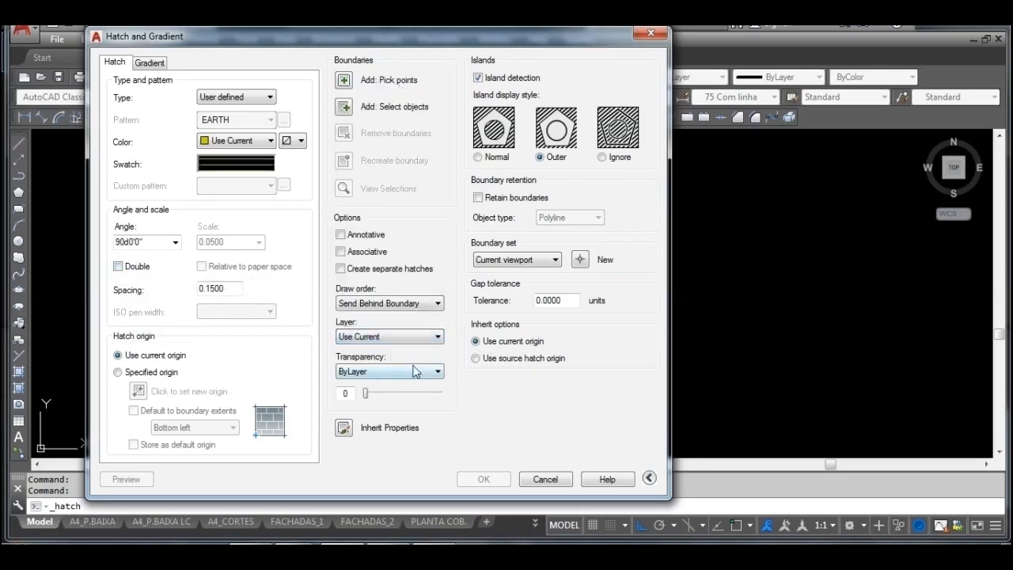
{"action": "left_click", "coordinate": [413, 339]}
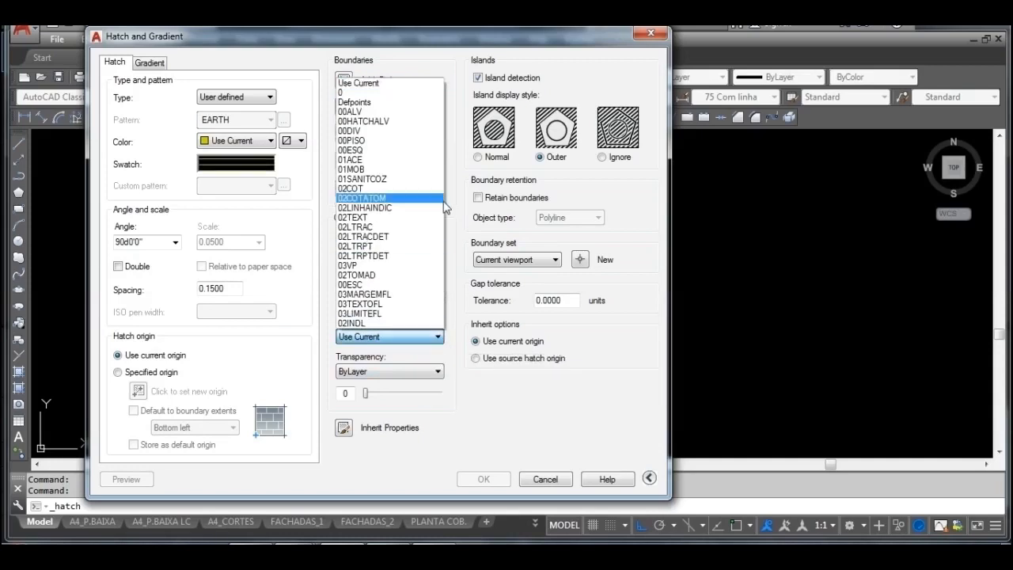
{"action": "left_click", "coordinate": [419, 85]}
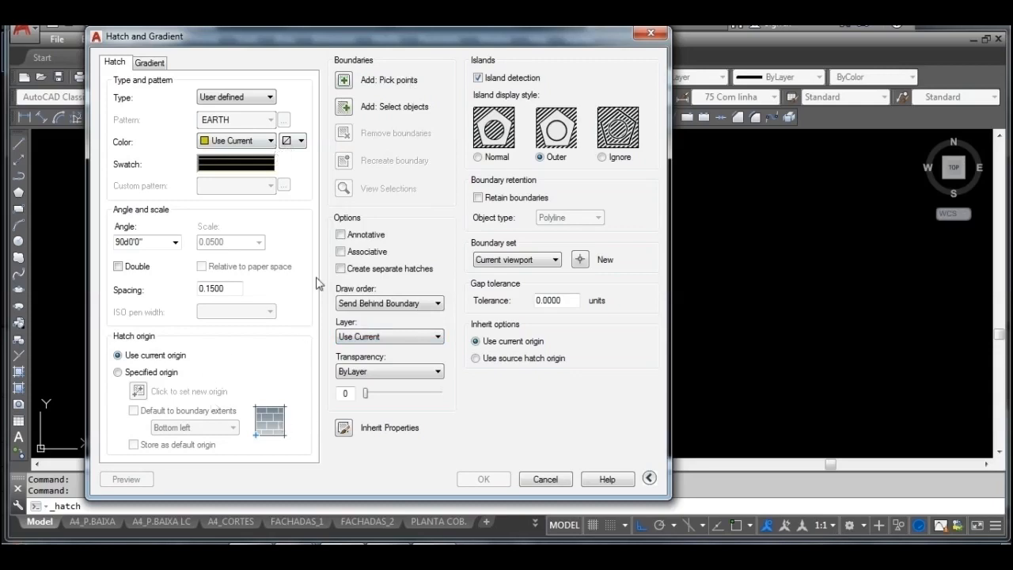
Step: Hatch the areas on both sides of the roof ridge, setting the line angle to 0 degrees
{"action": "left_click", "coordinate": [345, 81]}
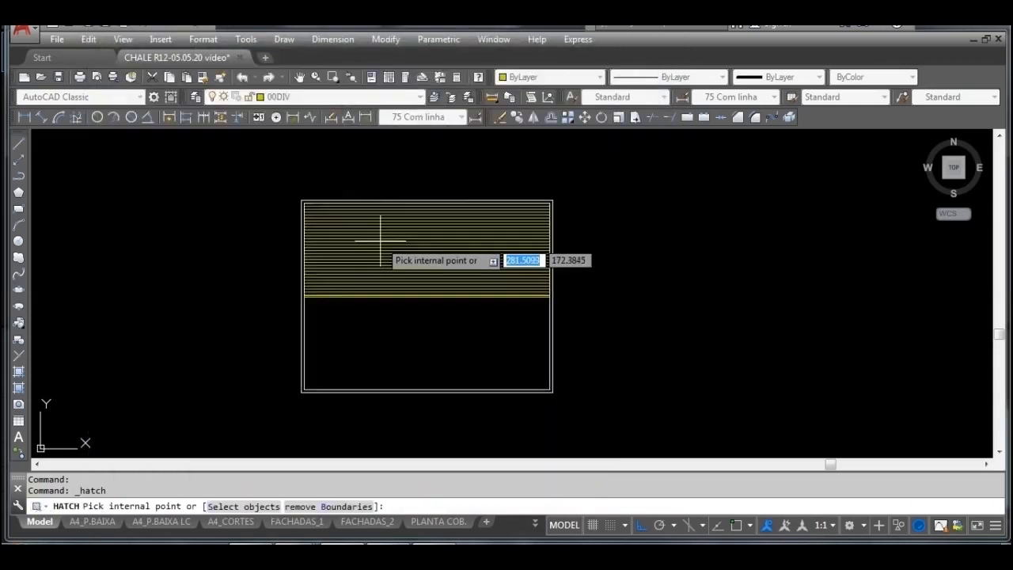
{"action": "left_click", "coordinate": [380, 239]}
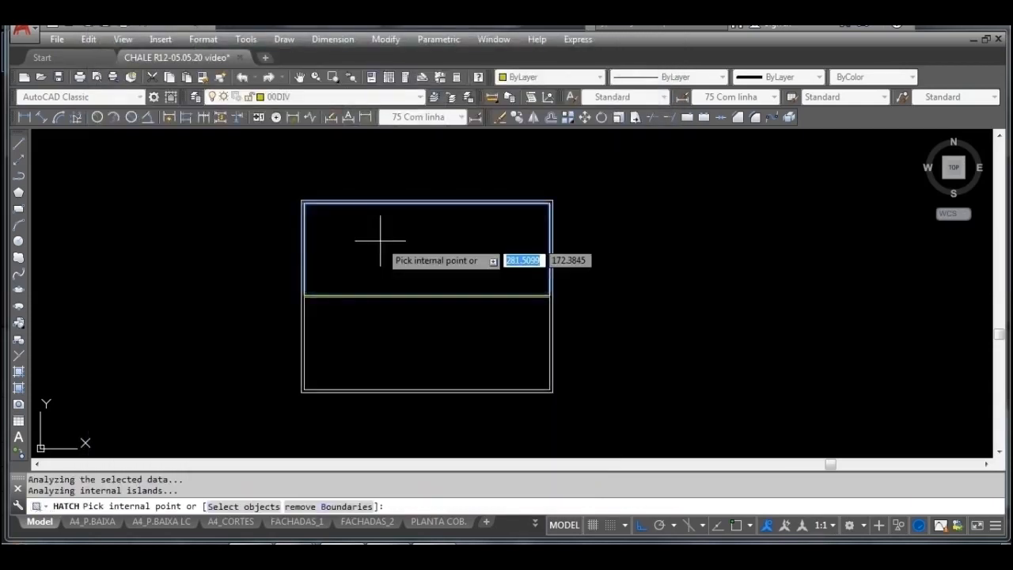
{"action": "left_click", "coordinate": [387, 336]}
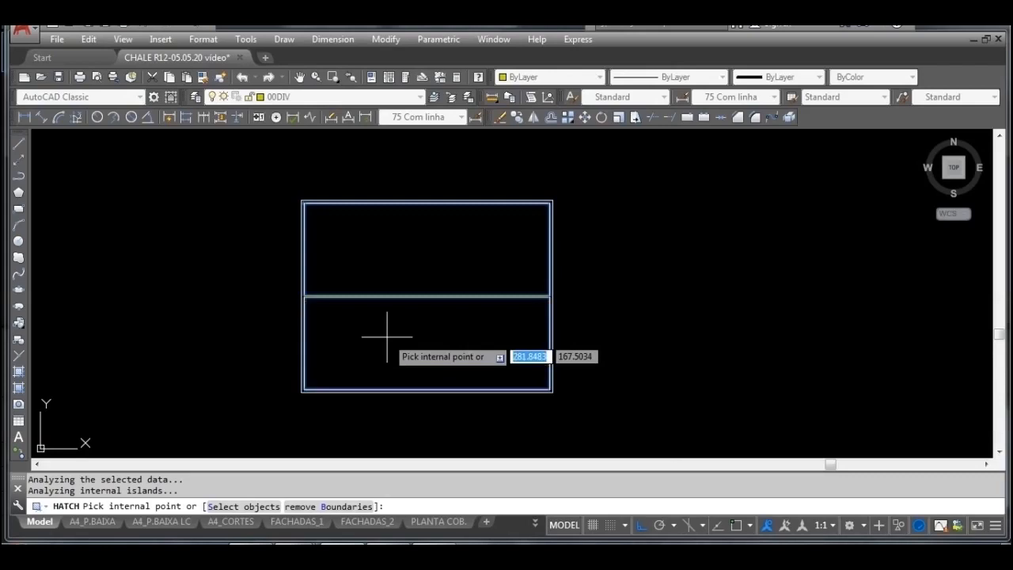
{"action": "key", "text": "Return"}
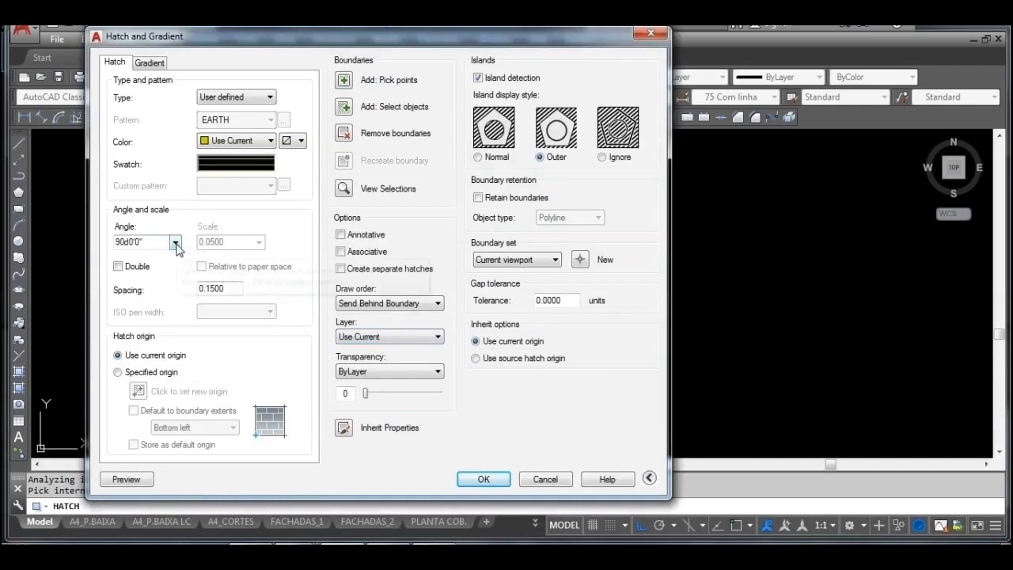
{"action": "left_click", "coordinate": [175, 242]}
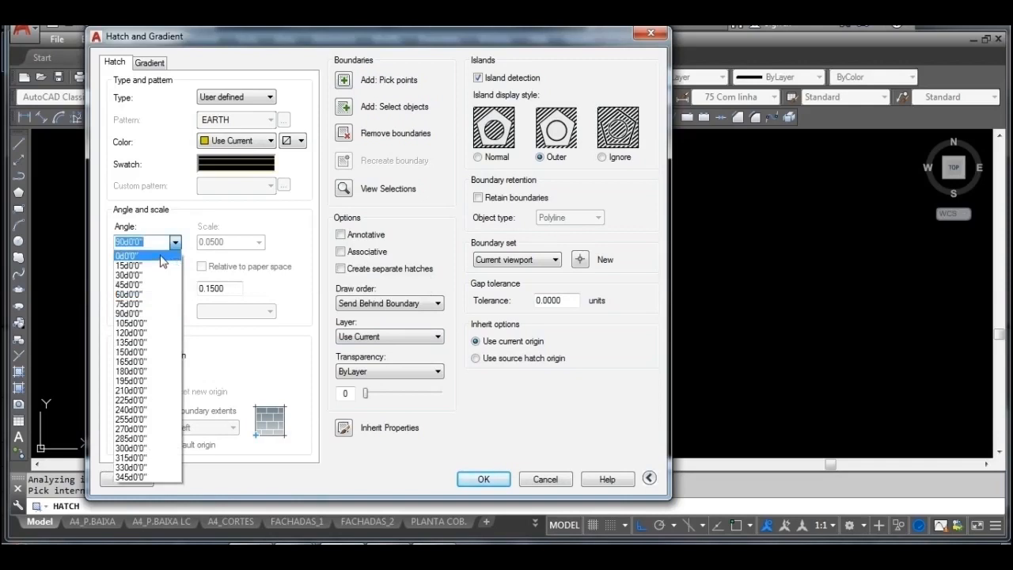
{"action": "left_click", "coordinate": [162, 256]}
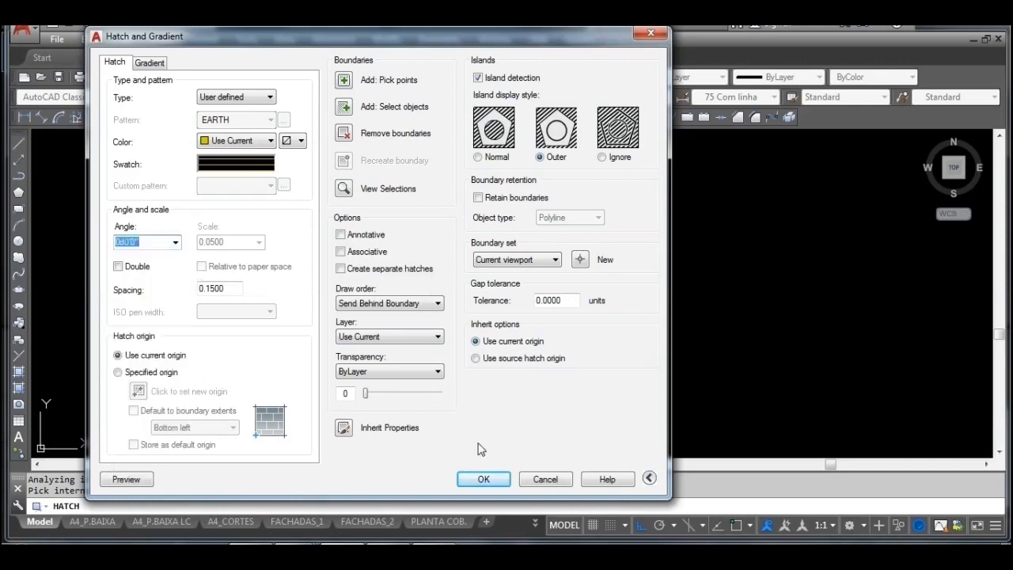
{"action": "left_click", "coordinate": [477, 480]}
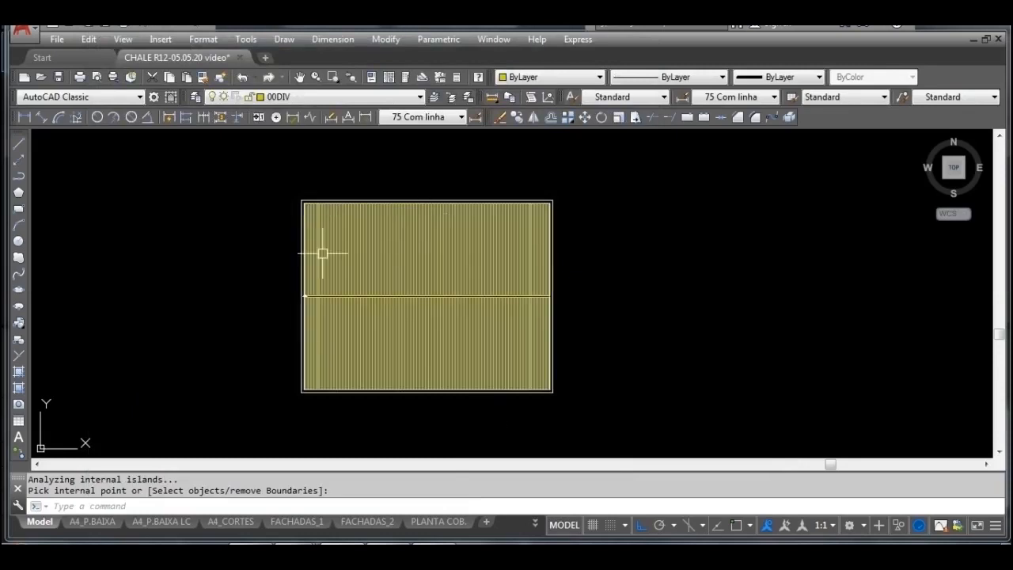
Step: Turn all layers back on to show the complete hatched PLANTA DE COBERTURA
{"action": "scroll", "coordinate": [409, 250], "scroll_direction": "up", "scroll_amount": 6}
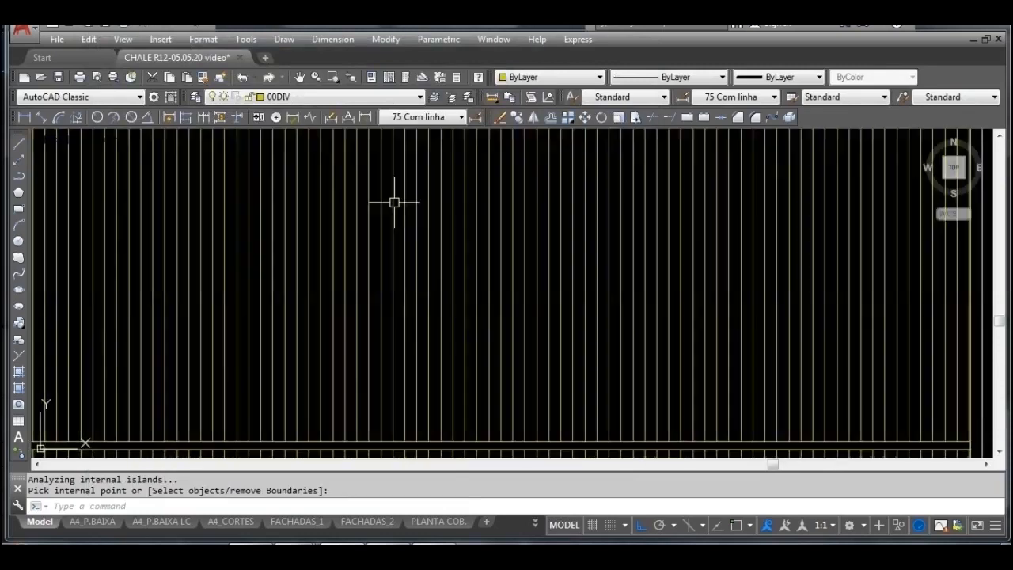
{"action": "middle_click_drag", "start_coordinate": [393, 201], "coordinate": [506, 368]}
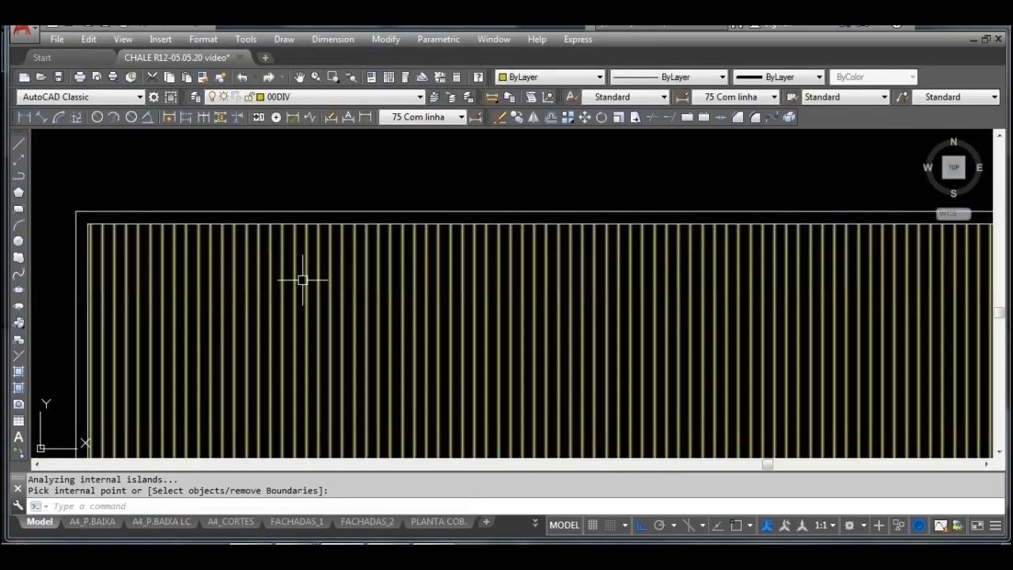
{"action": "scroll", "coordinate": [736, 301], "scroll_direction": "down", "scroll_amount": 6}
{"action": "scroll", "coordinate": [790, 338], "scroll_direction": "up", "scroll_amount": 2}
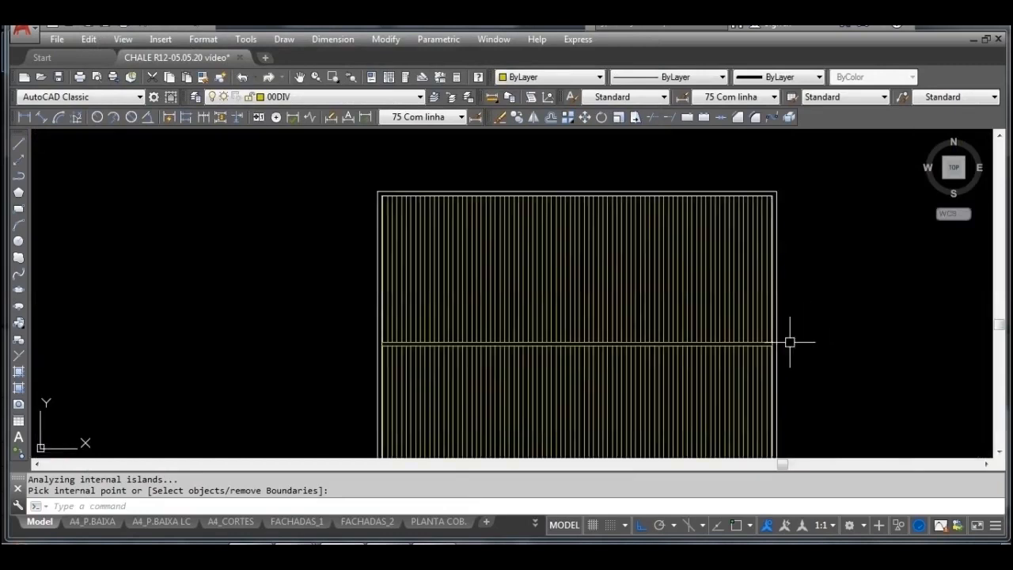
{"action": "mouse_move", "coordinate": [829, 346]}
{"action": "middle_mouse_down"}
{"action": "mouse_move", "coordinate": [615, 333]}
{"action": "mouse_move", "coordinate": [630, 303]}
{"action": "mouse_move", "coordinate": [723, 286]}
{"action": "middle_mouse_up"}
{"action": "left_click", "coordinate": [195, 98]}
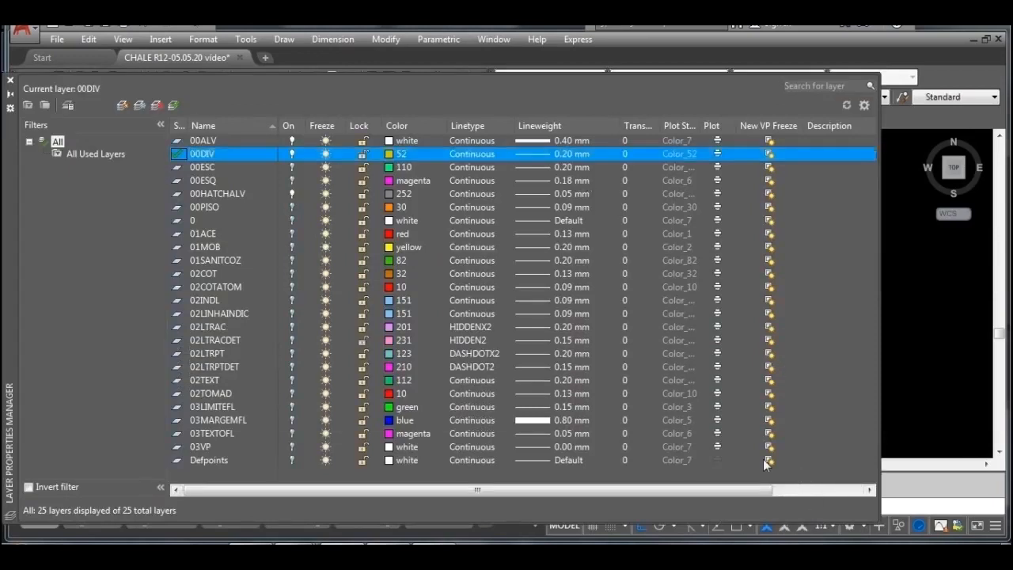
{"action": "left_click_drag", "start_coordinate": [763, 459], "coordinate": [379, 141]}
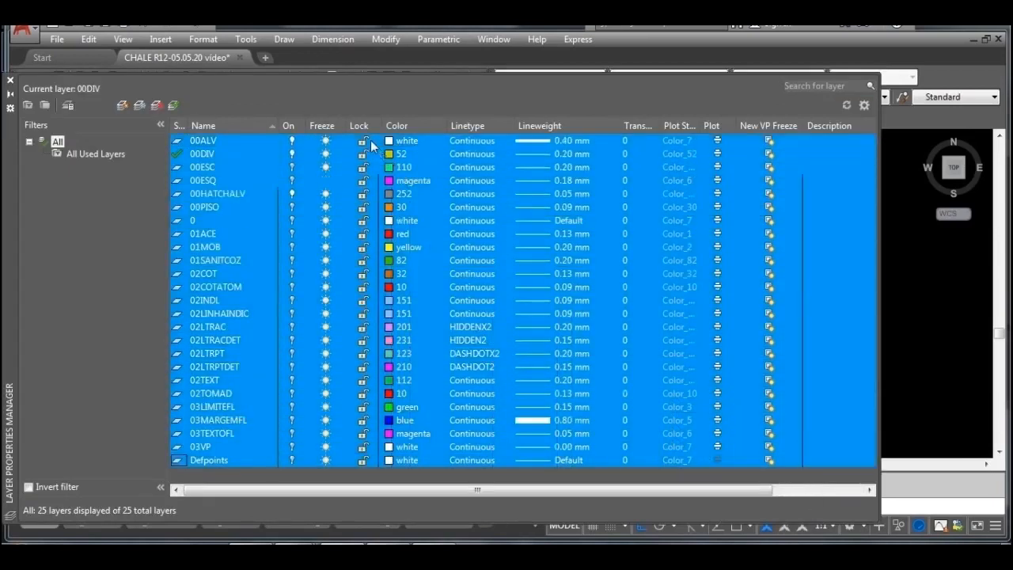
{"action": "left_click", "coordinate": [291, 208]}
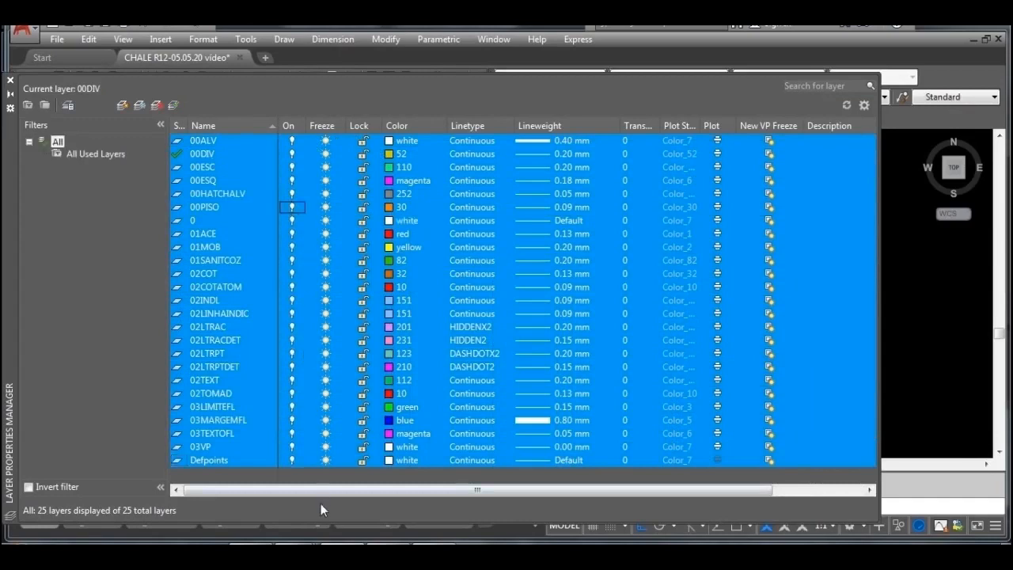
{"action": "left_click", "coordinate": [322, 474]}
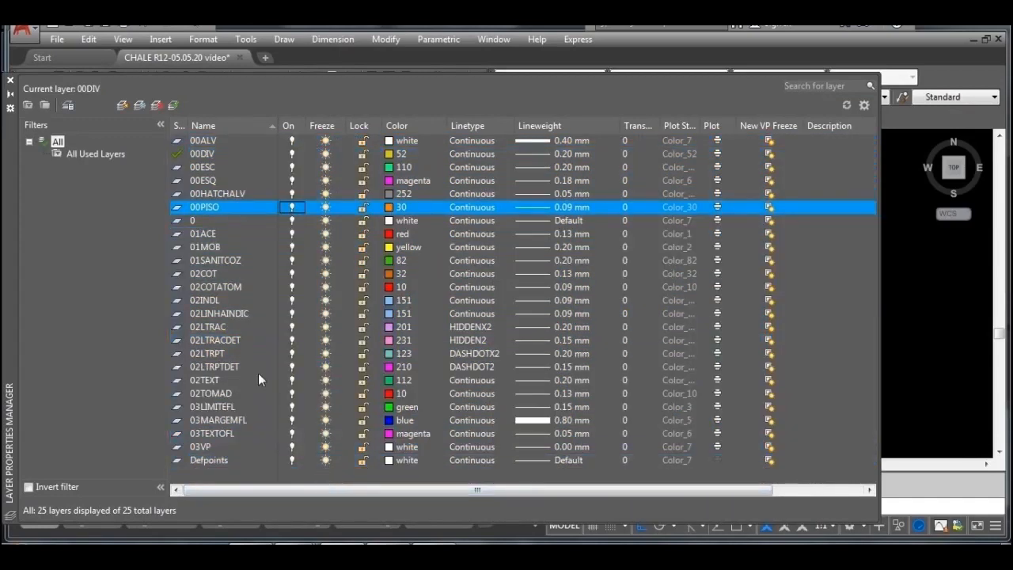
{"action": "left_click", "coordinate": [10, 80]}
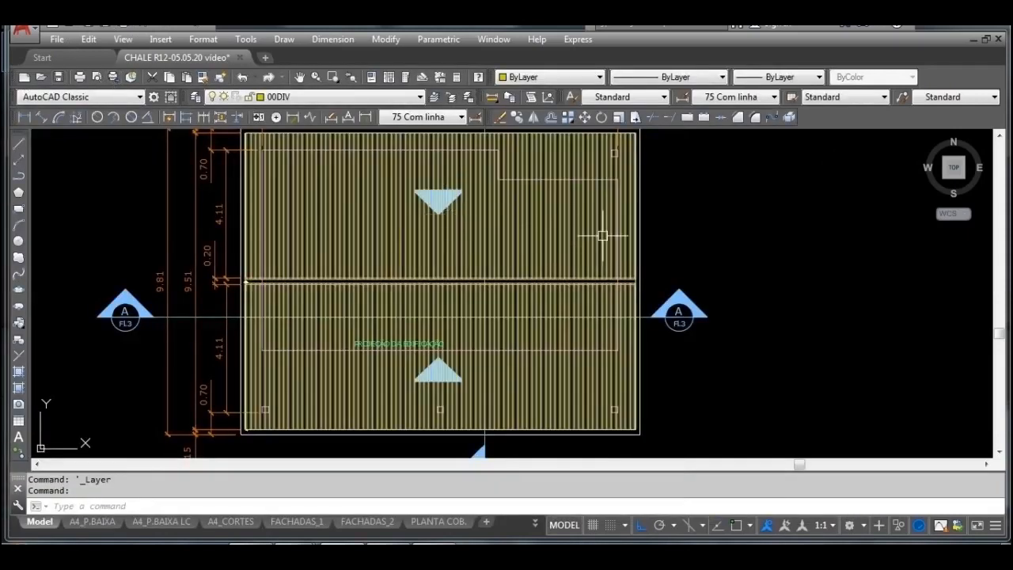
{"action": "middle_click_drag", "start_coordinate": [724, 255], "coordinate": [651, 283]}
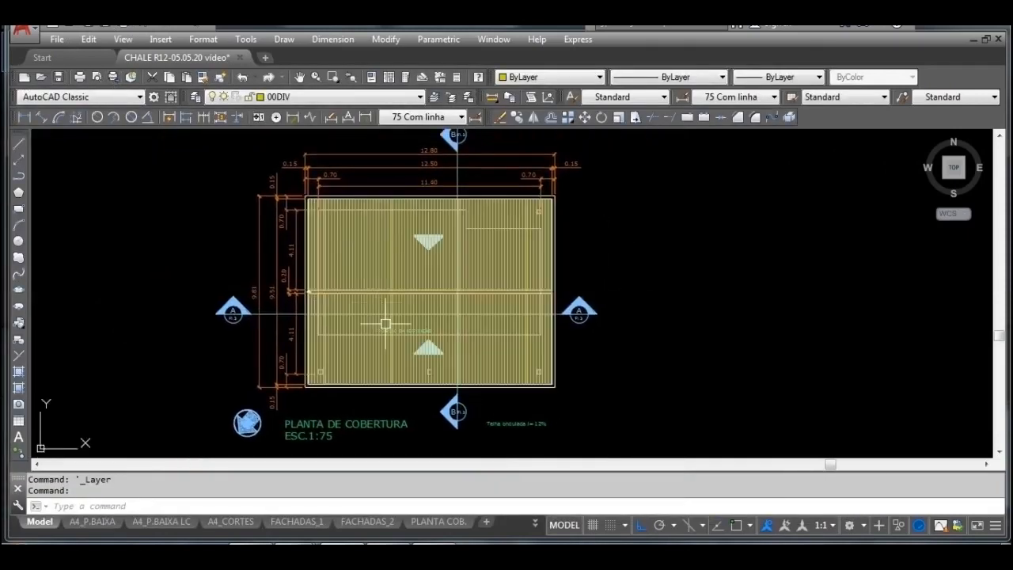
{"action": "scroll", "coordinate": [720, 297], "scroll_direction": "down", "scroll_amount": 5}
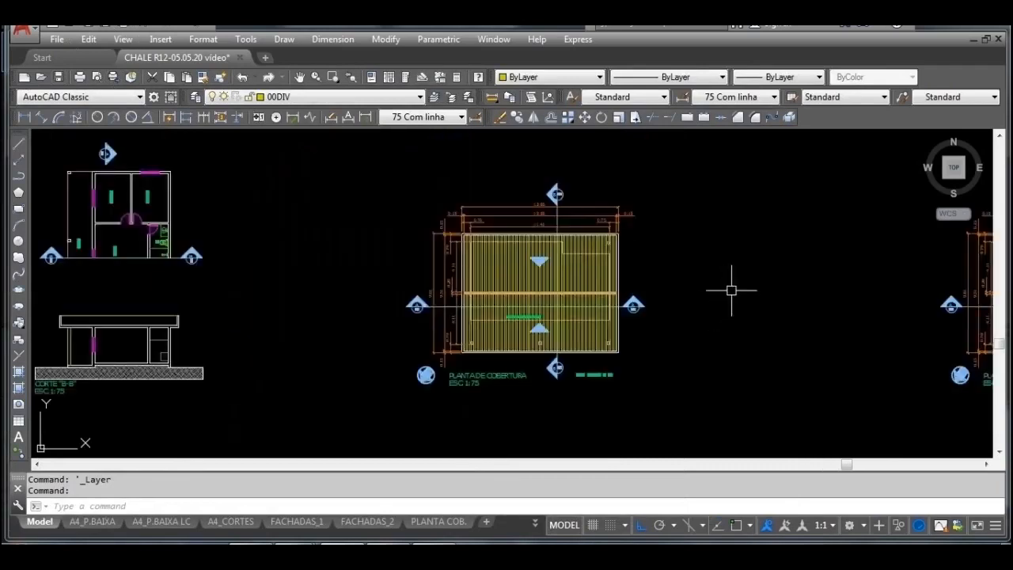
{"action": "mouse_move", "coordinate": [699, 276]}
{"action": "middle_mouse_down"}
{"action": "mouse_move", "coordinate": [617, 316]}
{"action": "mouse_move", "coordinate": [534, 322]}
{"action": "middle_mouse_up"}
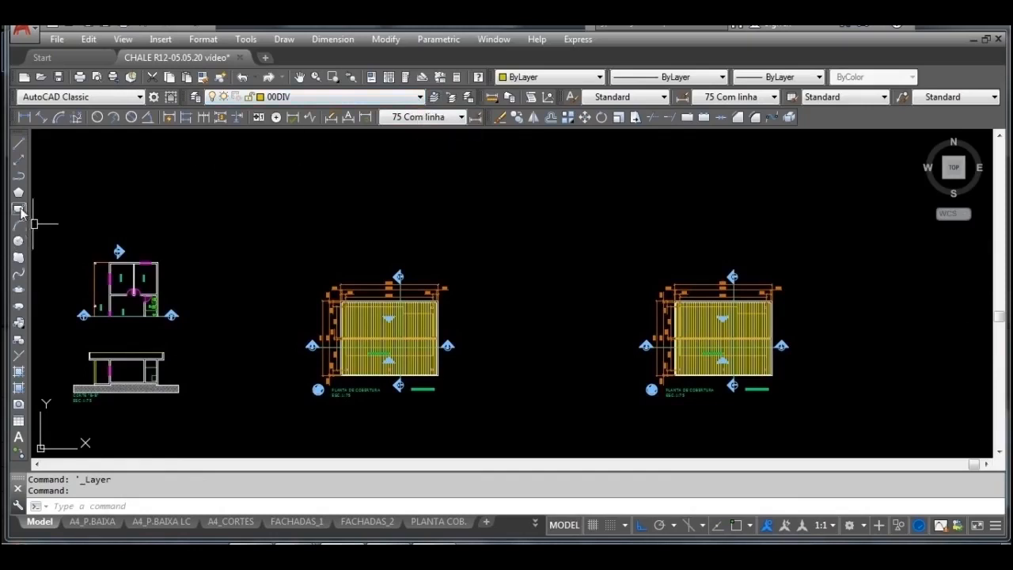
Step: Draw a rectangle in the empty space above and between the two hatched roof plans
{"action": "left_click", "coordinate": [476, 204]}
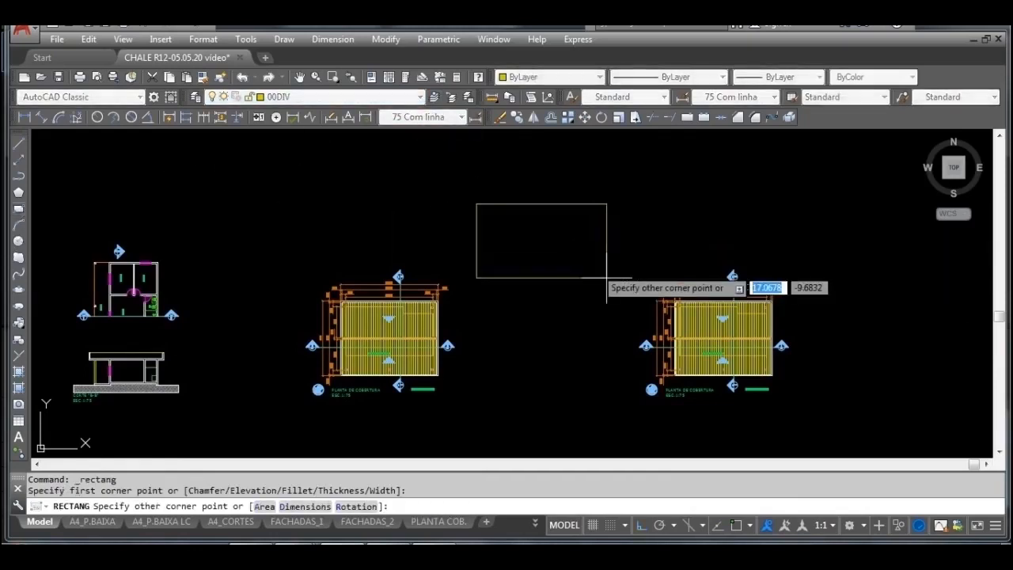
{"action": "left_click", "coordinate": [618, 298]}
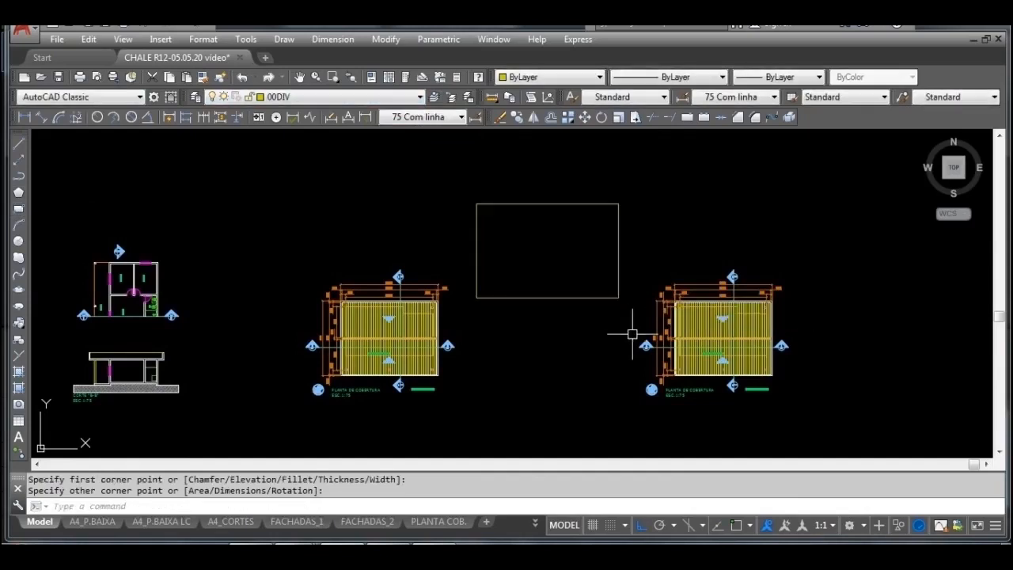
{"action": "scroll", "coordinate": [609, 263], "scroll_direction": "up", "scroll_amount": 2}
{"action": "mouse_move", "coordinate": [568, 246]}
{"action": "middle_mouse_down"}
{"action": "mouse_move", "coordinate": [534, 251]}
{"action": "mouse_move", "coordinate": [486, 285]}
{"action": "middle_mouse_up"}
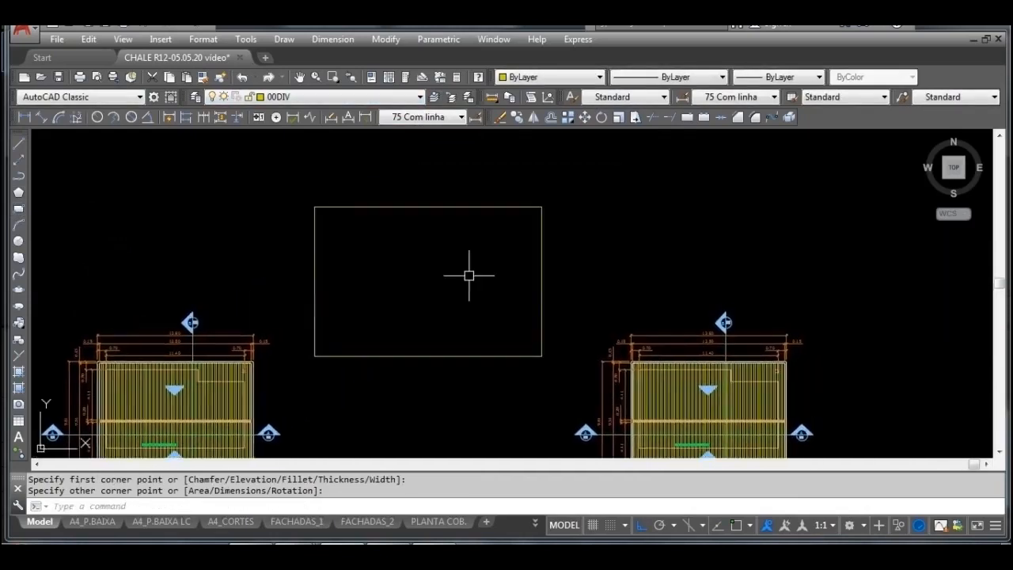
Step: Hatch the new rectangle with a User defined double pattern at 0 degrees and 0.6 spacing
{"action": "left_click", "coordinate": [18, 372]}
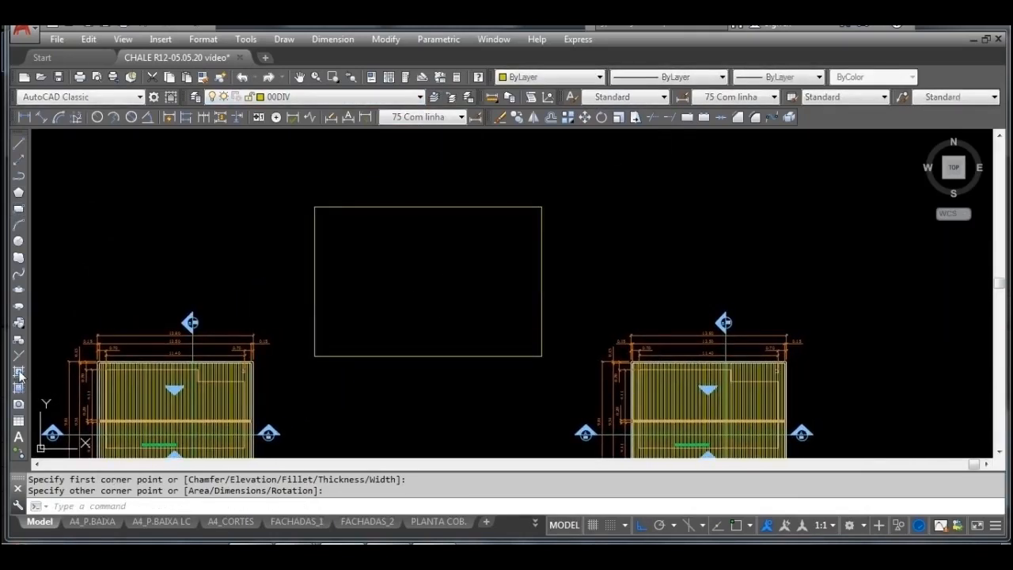
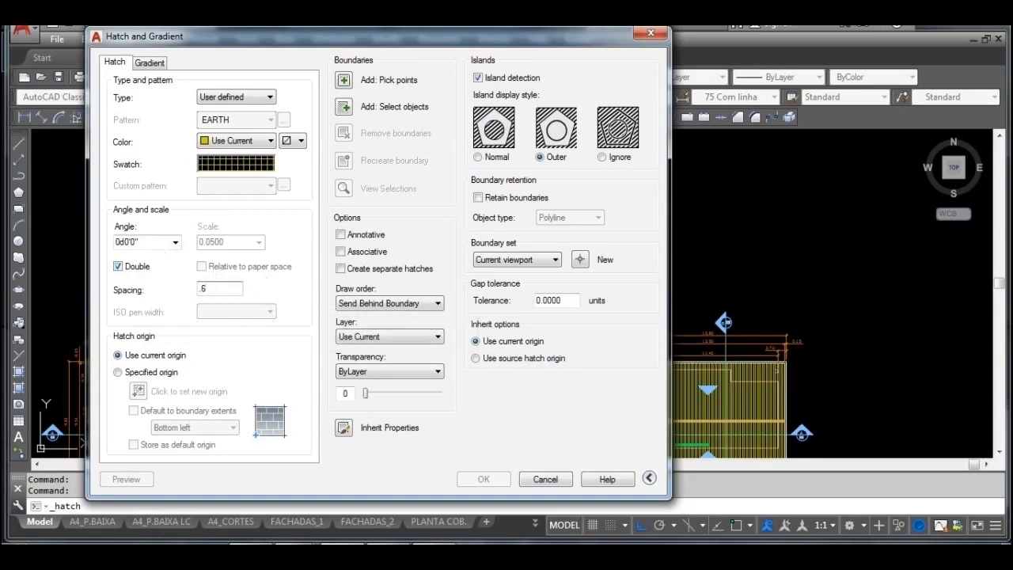
{"action": "left_click", "coordinate": [345, 85]}
{"action": "left_click", "coordinate": [397, 255]}
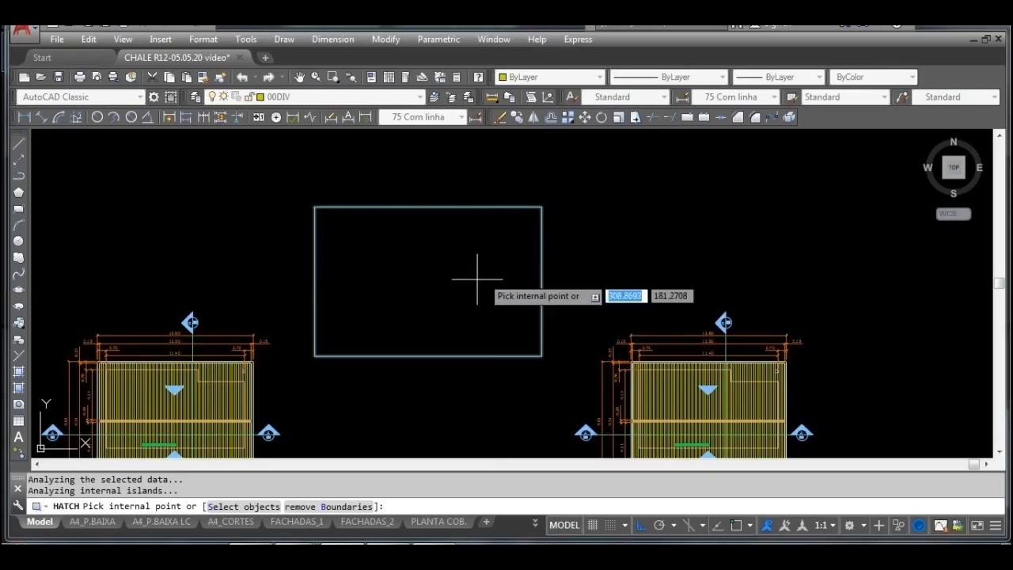
{"action": "key", "text": "Return"}
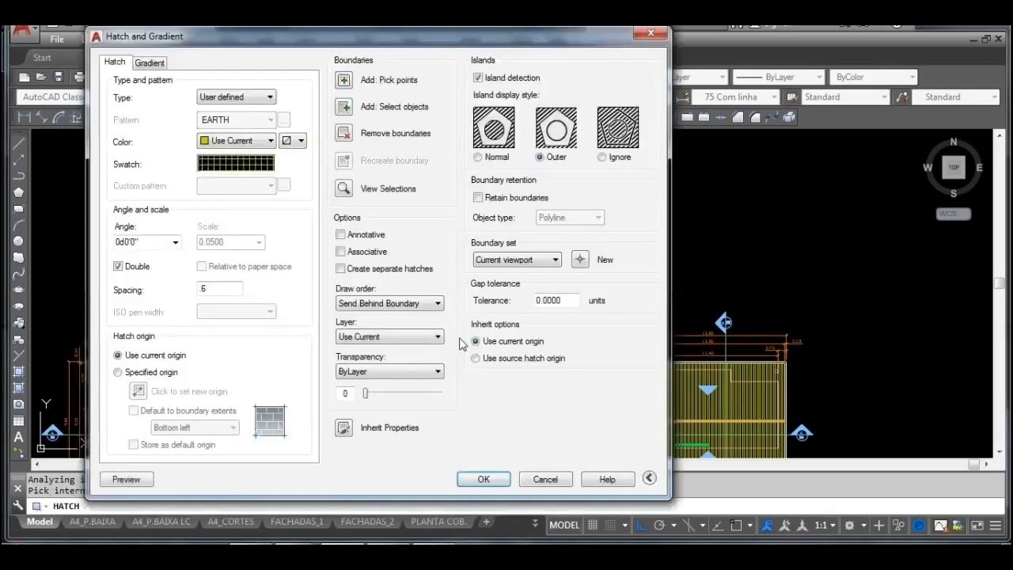
{"action": "left_click", "coordinate": [483, 480]}
{"action": "scroll", "coordinate": [467, 372], "scroll_direction": "up", "scroll_amount": 5}
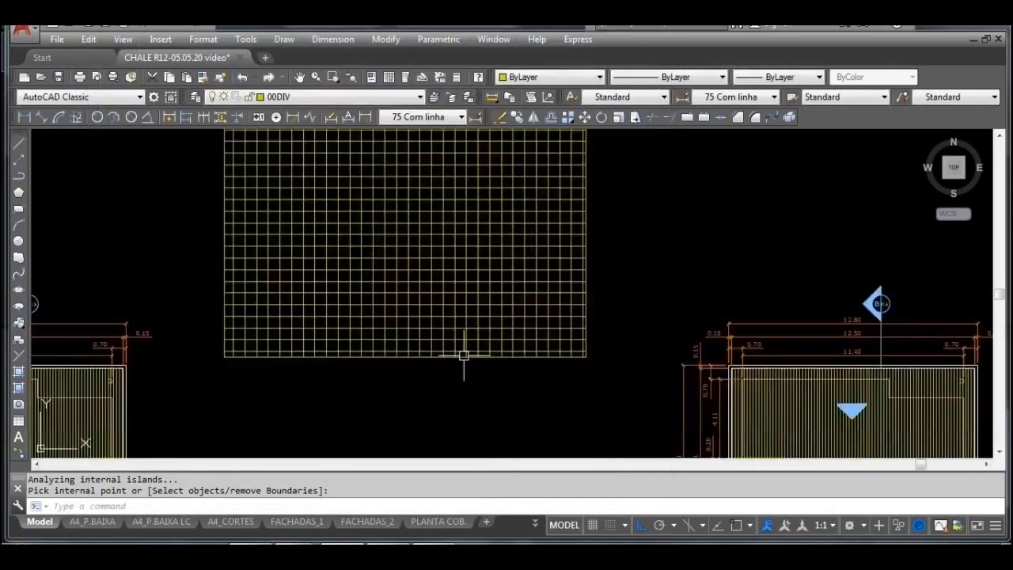
{"action": "scroll", "coordinate": [463, 285], "scroll_direction": "down", "scroll_amount": 2}
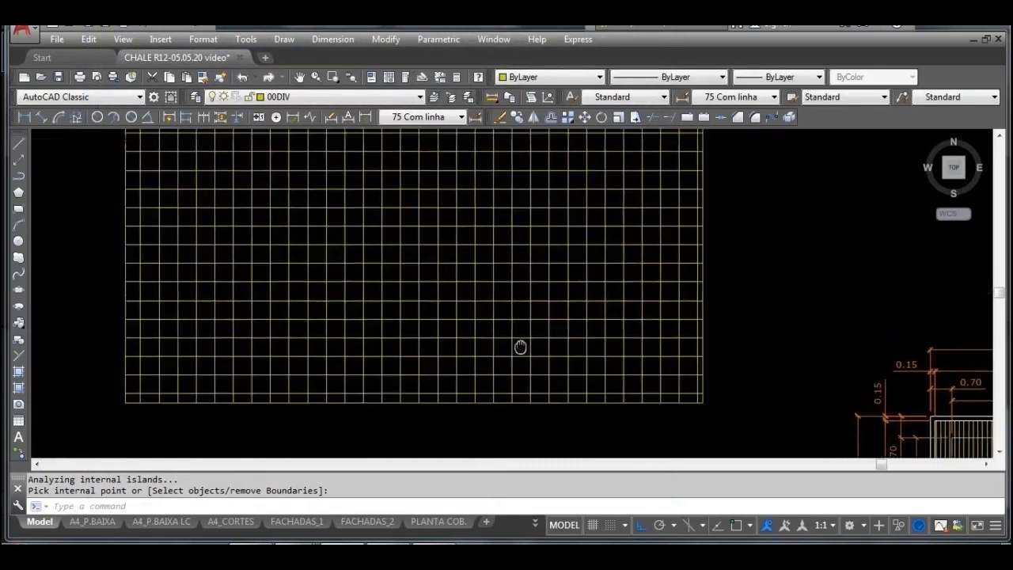
{"action": "scroll", "coordinate": [572, 289], "scroll_direction": "down", "scroll_amount": 2}
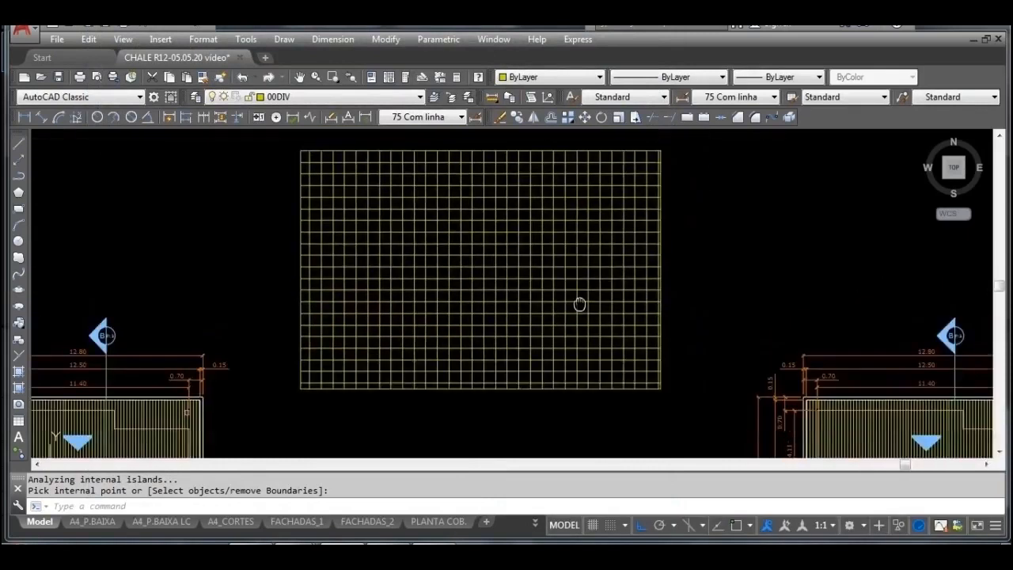
{"action": "middle_click_drag", "start_coordinate": [579, 303], "coordinate": [573, 319]}
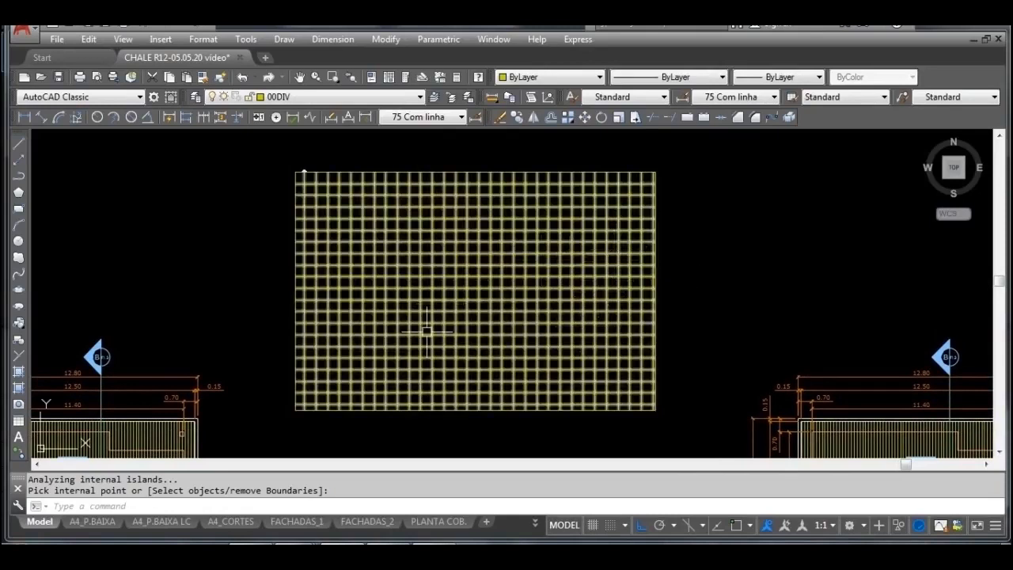
Step: Edit the rectangle's grid hatch, setting its angle to 45 degrees and its spacing to 1
{"action": "left_click", "coordinate": [511, 266]}
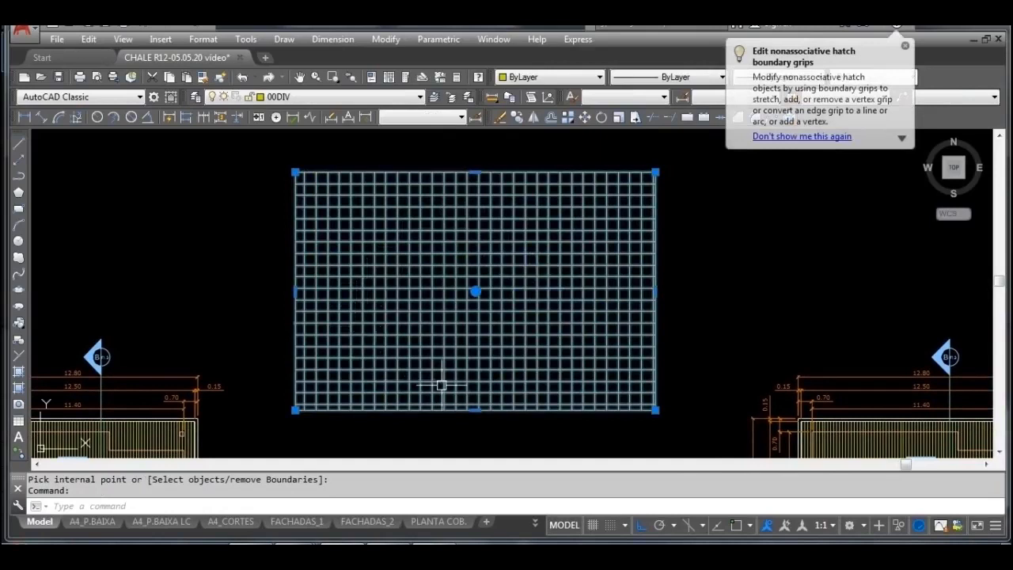
{"action": "right_click", "coordinate": [511, 236]}
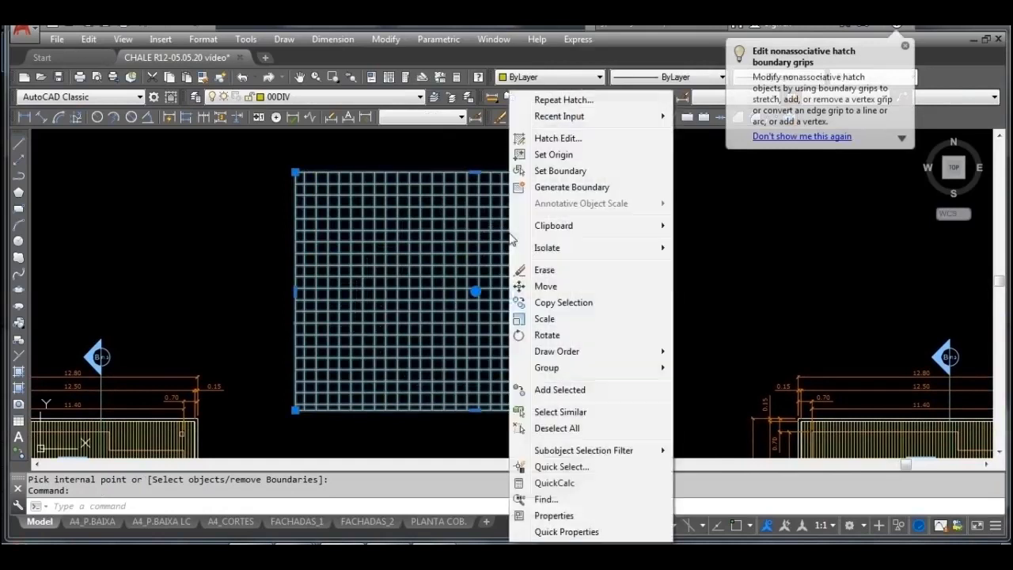
{"action": "left_click", "coordinate": [566, 139]}
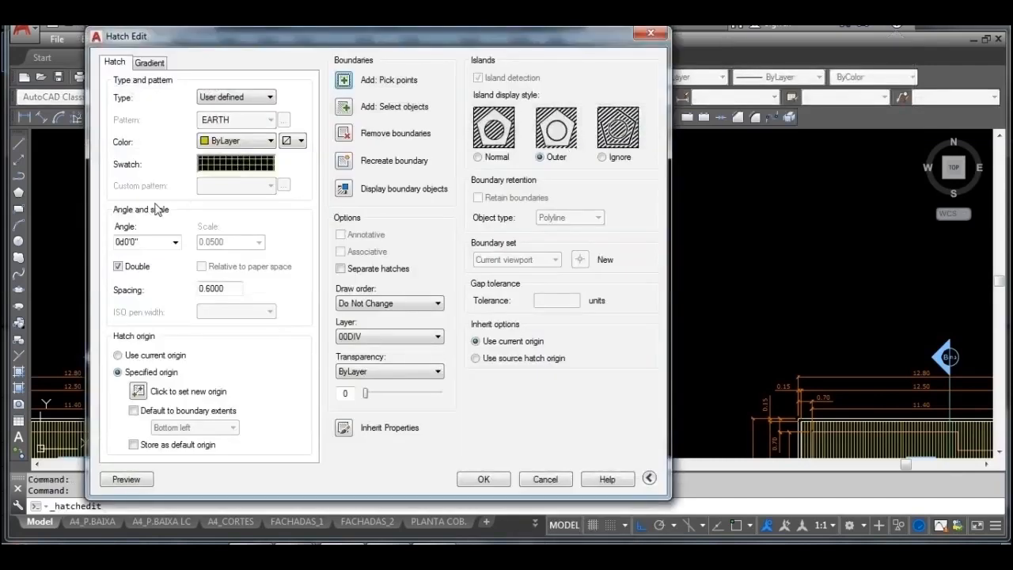
{"action": "left_click", "coordinate": [176, 243]}
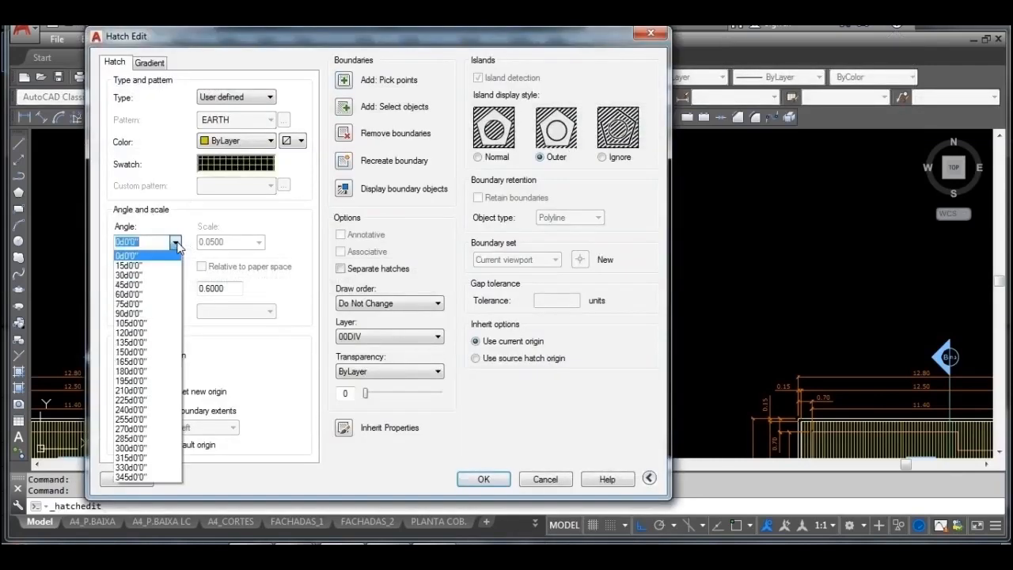
{"action": "left_click", "coordinate": [136, 284]}
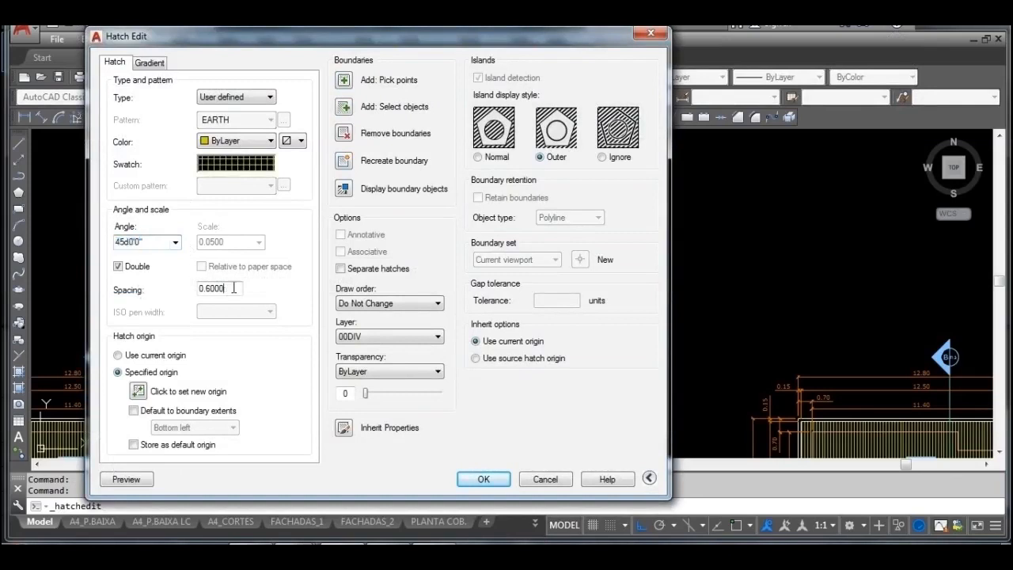
{"action": "left_click_drag", "start_coordinate": [234, 289], "coordinate": [159, 288]}
{"action": "type", "text": "1"}
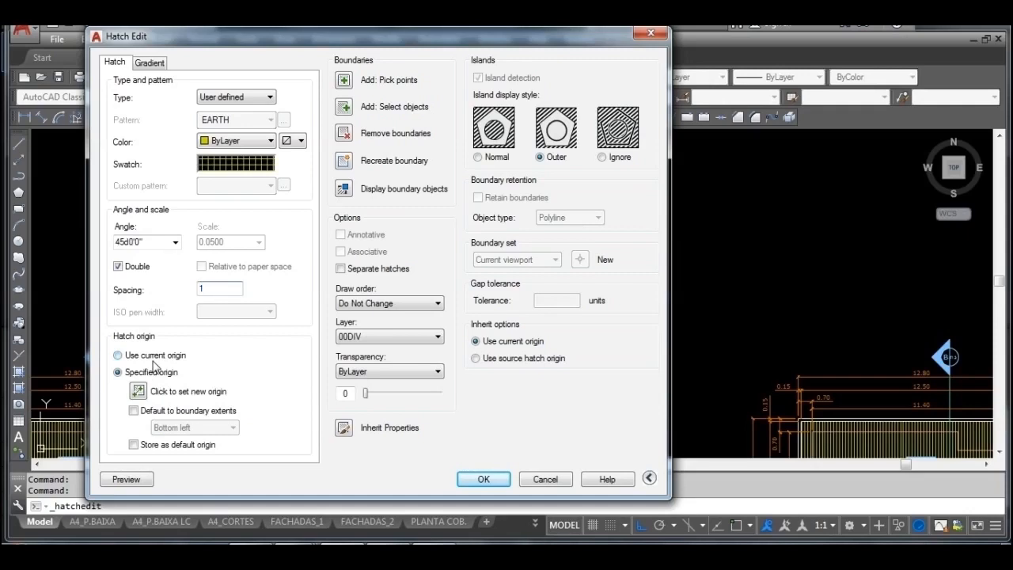
{"action": "left_click", "coordinate": [486, 480]}
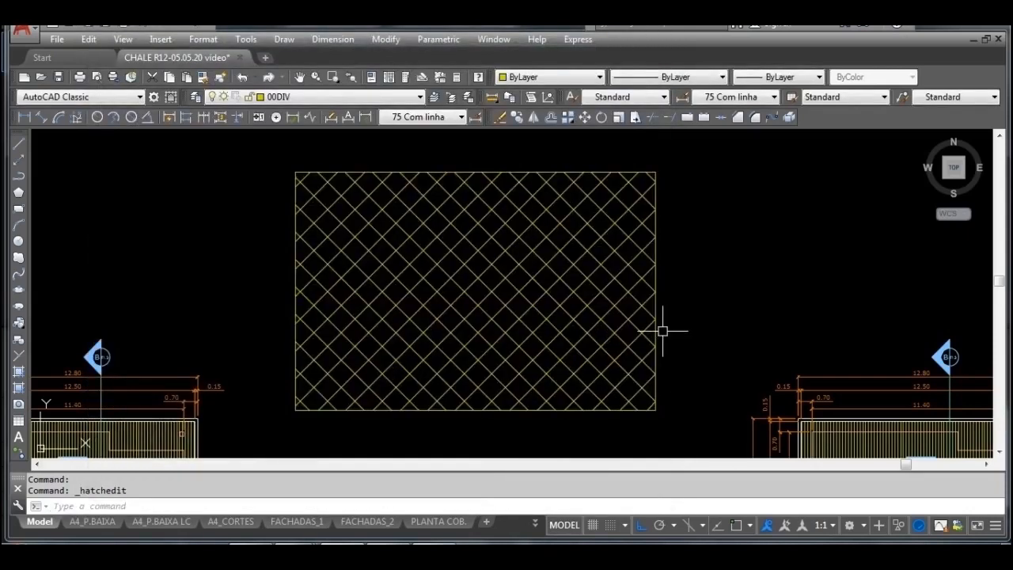
Step: Draw a second rectangle directly above the roof plan to the left of the diagonal grid hatch
{"action": "mouse_move", "coordinate": [315, 299]}
{"action": "middle_mouse_down"}
{"action": "mouse_move", "coordinate": [404, 306]}
{"action": "mouse_move", "coordinate": [673, 294]}
{"action": "middle_mouse_up"}
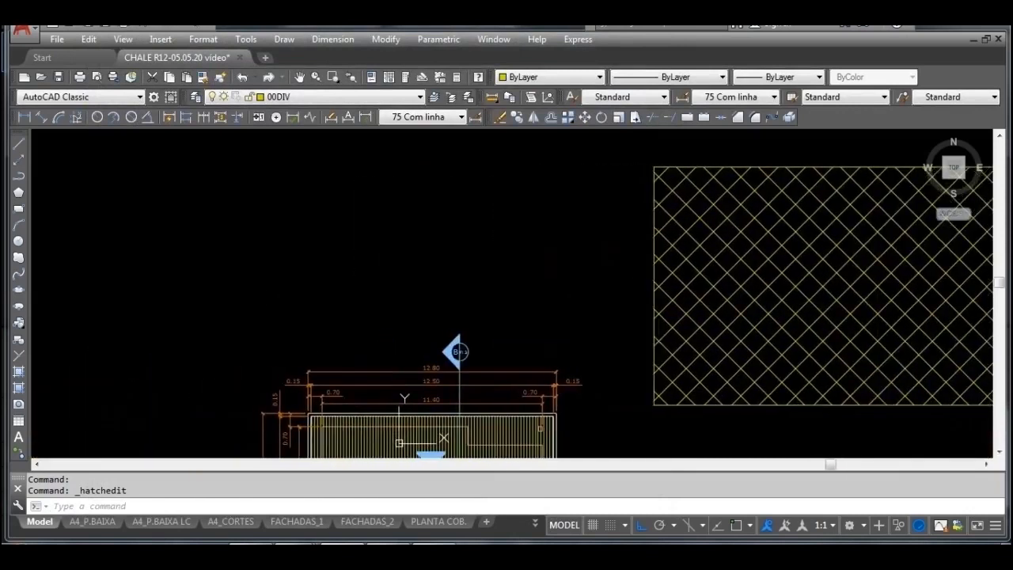
{"action": "left_click", "coordinate": [19, 209]}
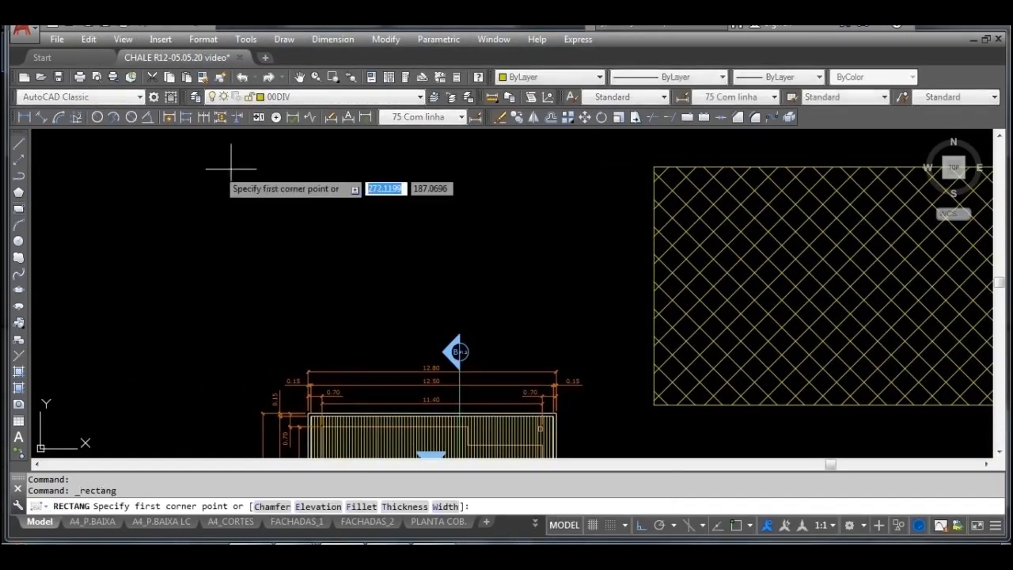
{"action": "left_click", "coordinate": [288, 162]}
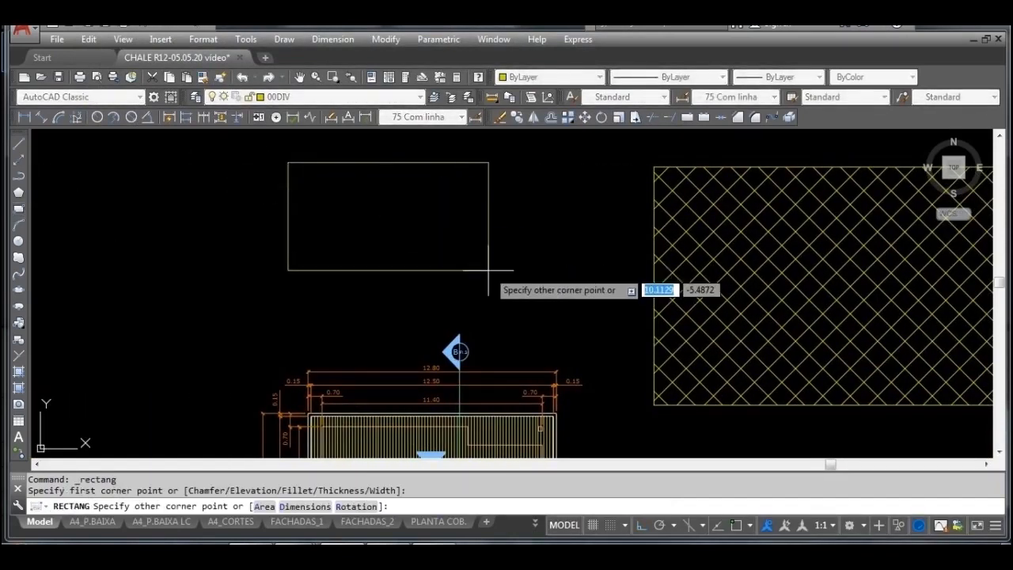
{"action": "left_click", "coordinate": [512, 303]}
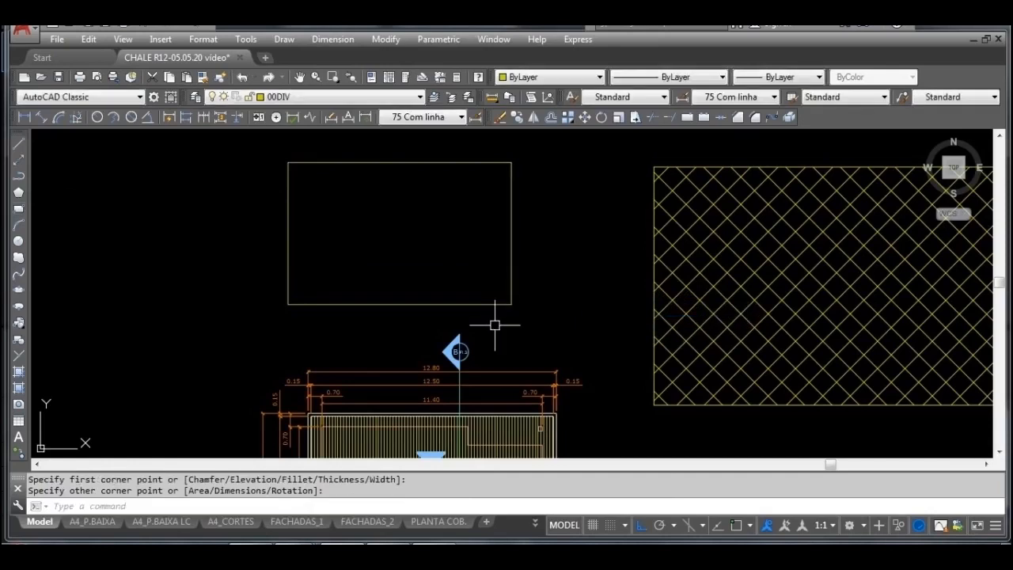
Step: Hatch the second rectangle with the User defined double 0.6 grid, snapping the hatch origin to its lower-left corner
{"action": "left_click", "coordinate": [19, 372]}
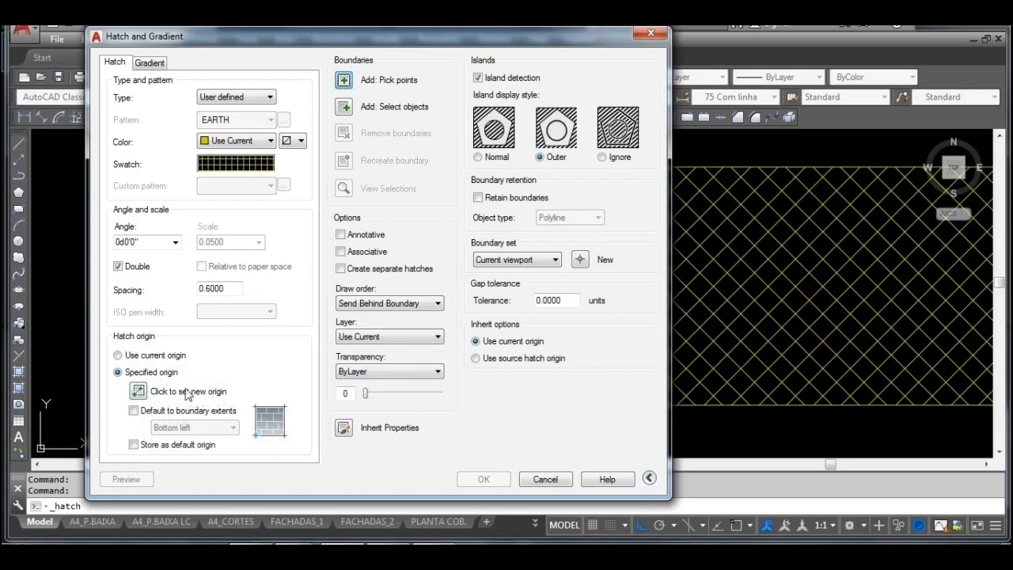
{"action": "left_click", "coordinate": [138, 391]}
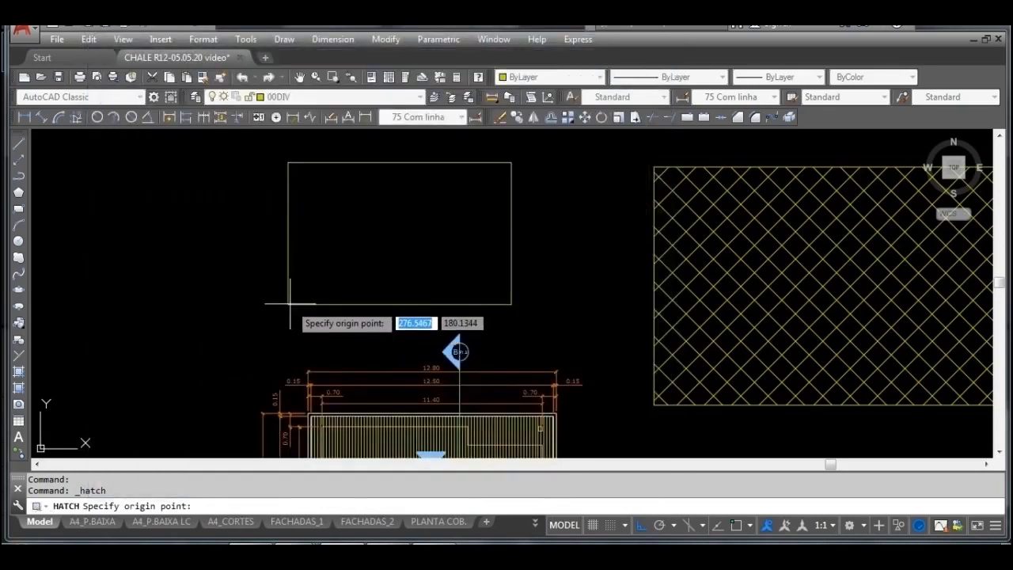
{"action": "scroll", "coordinate": [294, 310], "scroll_direction": "up", "scroll_amount": 2}
{"action": "key", "text": "F3"}
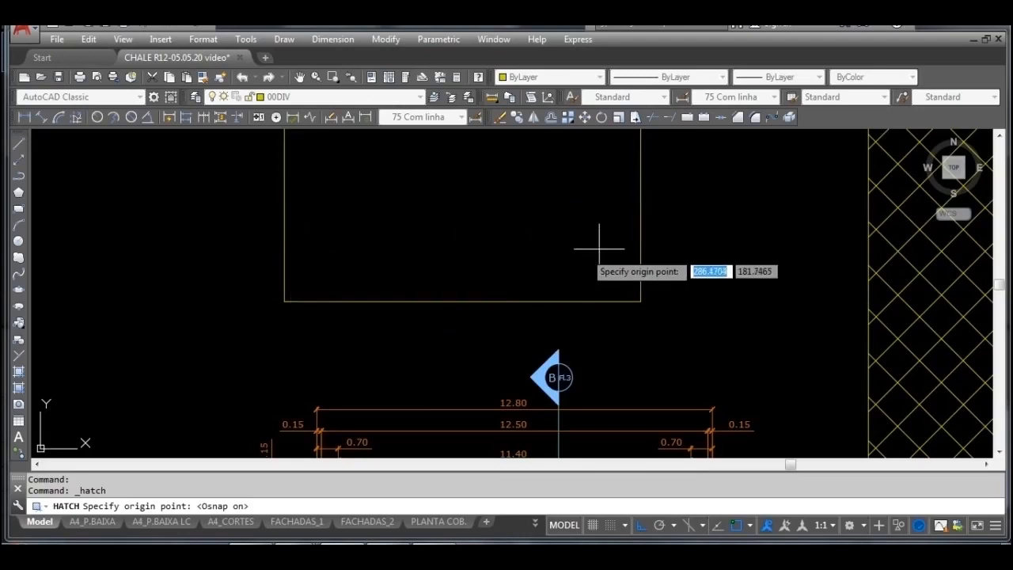
{"action": "left_click", "coordinate": [284, 301]}
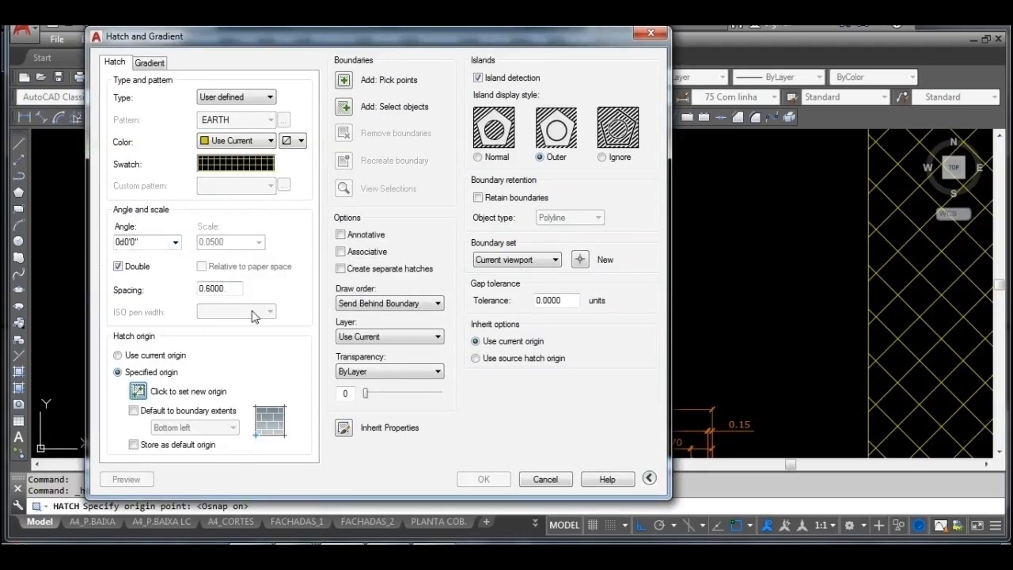
{"action": "left_click", "coordinate": [343, 81]}
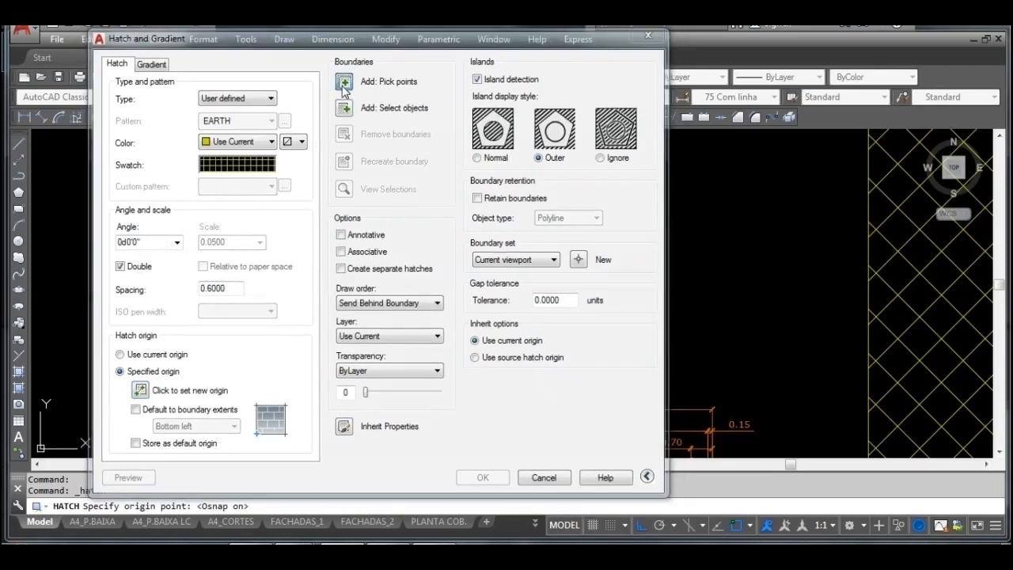
{"action": "middle_click_drag", "start_coordinate": [371, 230], "coordinate": [294, 310]}
{"action": "key", "text": "Return"}
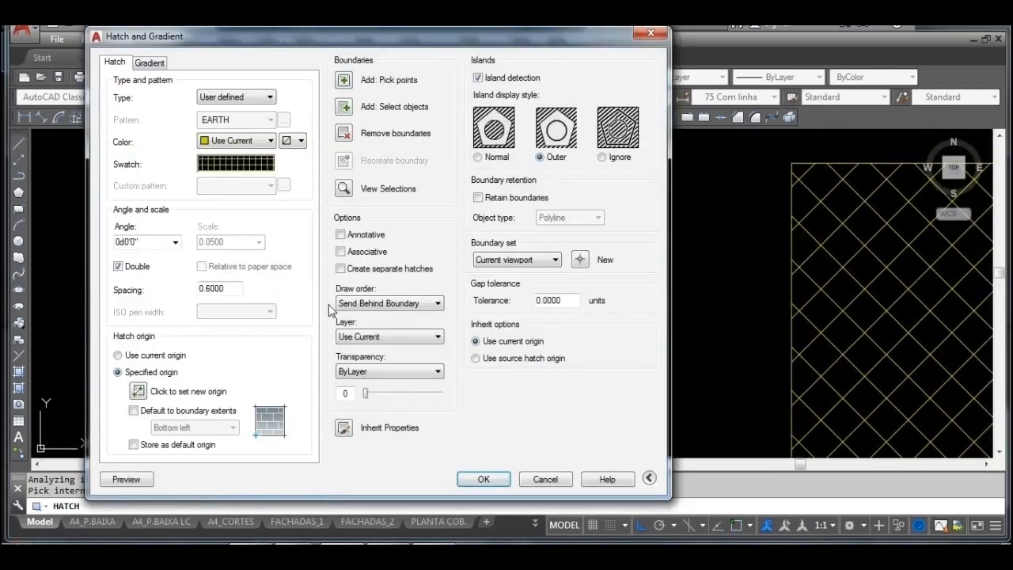
{"action": "left_click", "coordinate": [484, 479]}
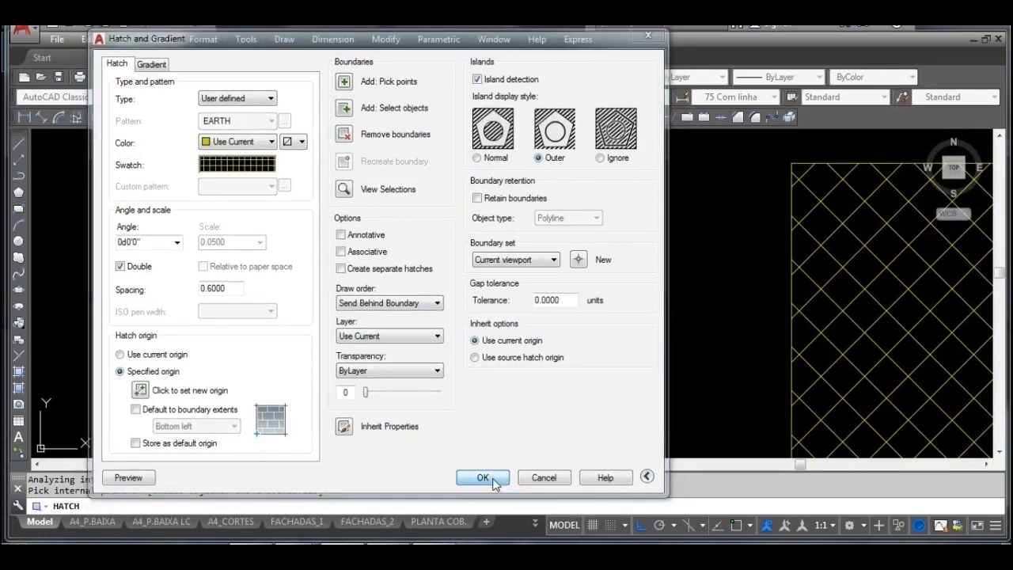
Step: Examine how the grid tiles start at the second rectangle's lower-left corner and meet its other edges
{"action": "scroll", "coordinate": [222, 404], "scroll_direction": "up", "scroll_amount": 4}
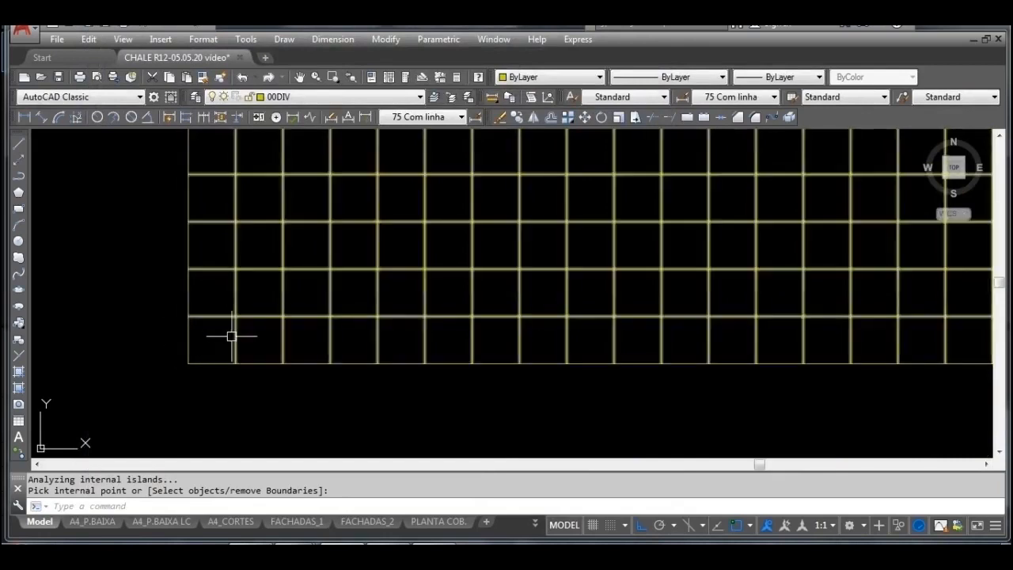
{"action": "middle_click_drag", "start_coordinate": [618, 313], "coordinate": [461, 308]}
{"action": "scroll", "coordinate": [461, 308], "scroll_direction": "up", "scroll_amount": 2}
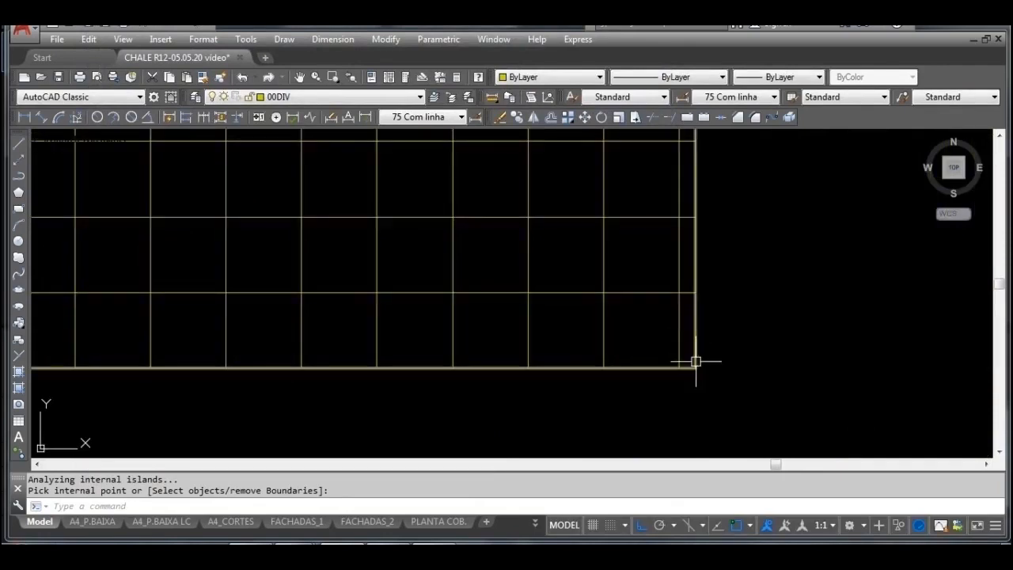
{"action": "scroll", "coordinate": [694, 336], "scroll_direction": "down", "scroll_amount": 4}
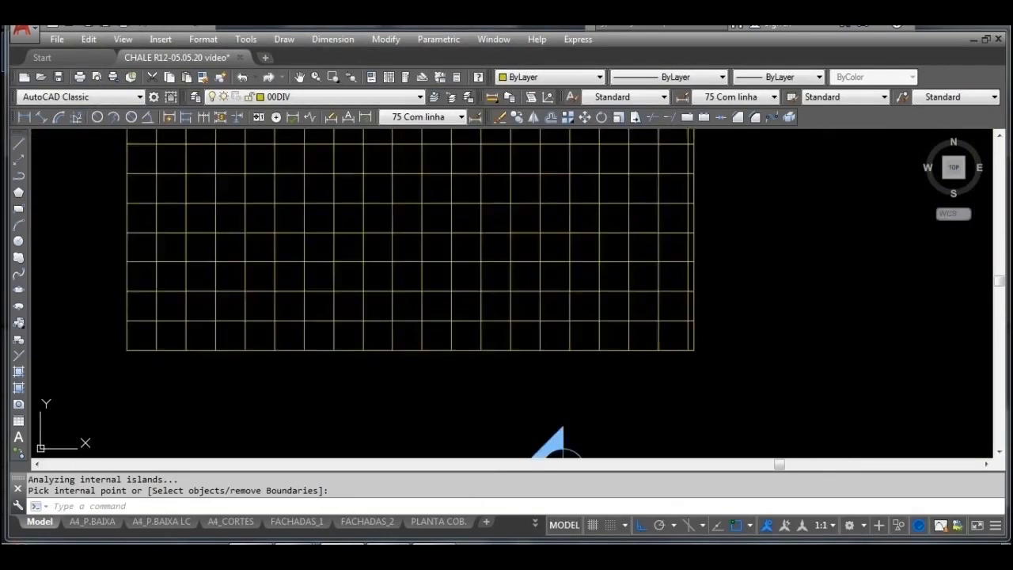
{"action": "middle_click_drag", "start_coordinate": [545, 198], "coordinate": [555, 375]}
{"action": "middle_click_drag", "start_coordinate": [333, 212], "coordinate": [341, 257]}
{"action": "scroll", "coordinate": [175, 161], "scroll_direction": "up", "scroll_amount": 4}
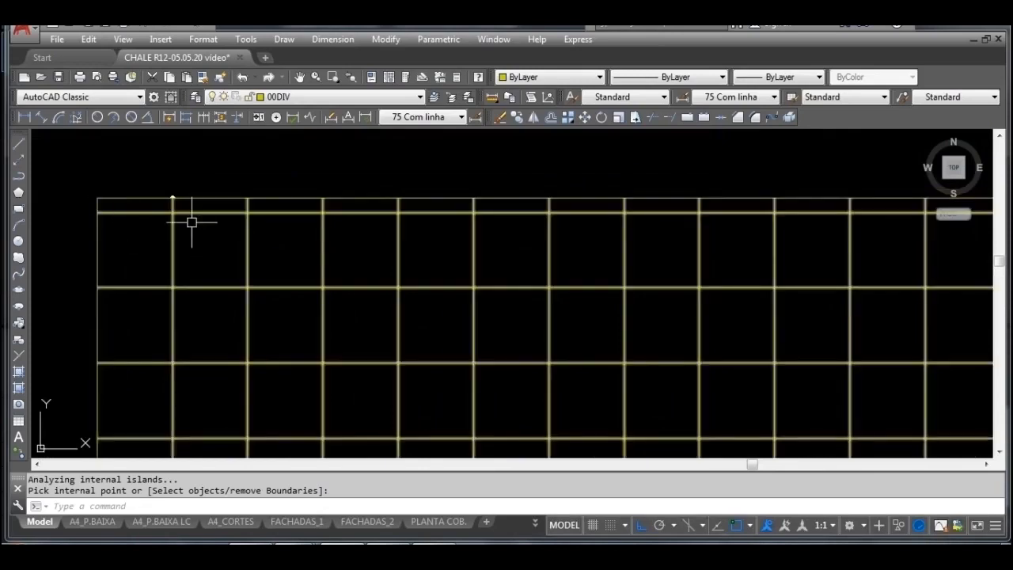
{"action": "scroll", "coordinate": [296, 203], "scroll_direction": "down", "scroll_amount": 6}
{"action": "middle_click_drag", "start_coordinate": [461, 338], "coordinate": [389, 296]}
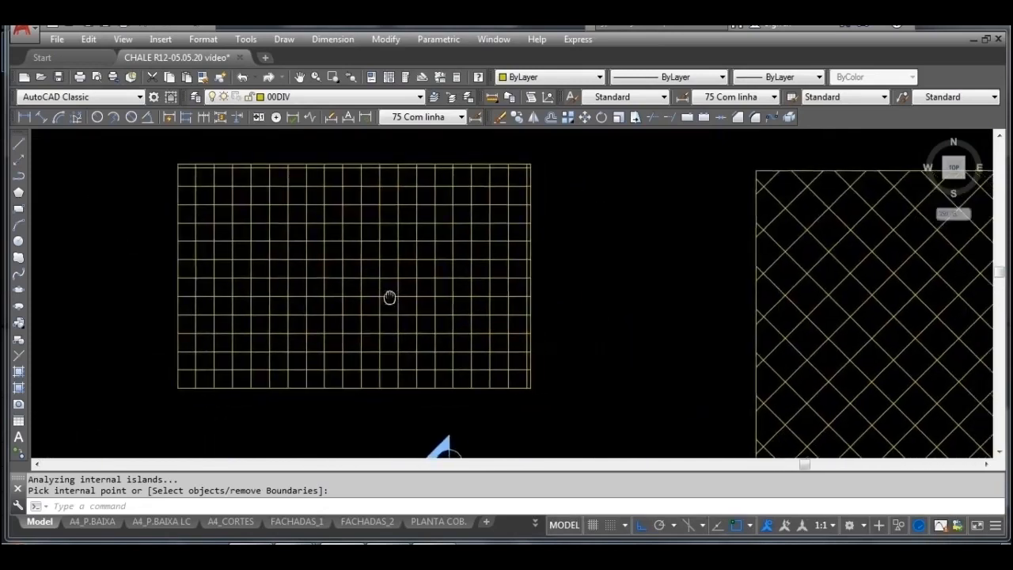
{"action": "scroll", "coordinate": [569, 290], "scroll_direction": "down", "scroll_amount": 2}
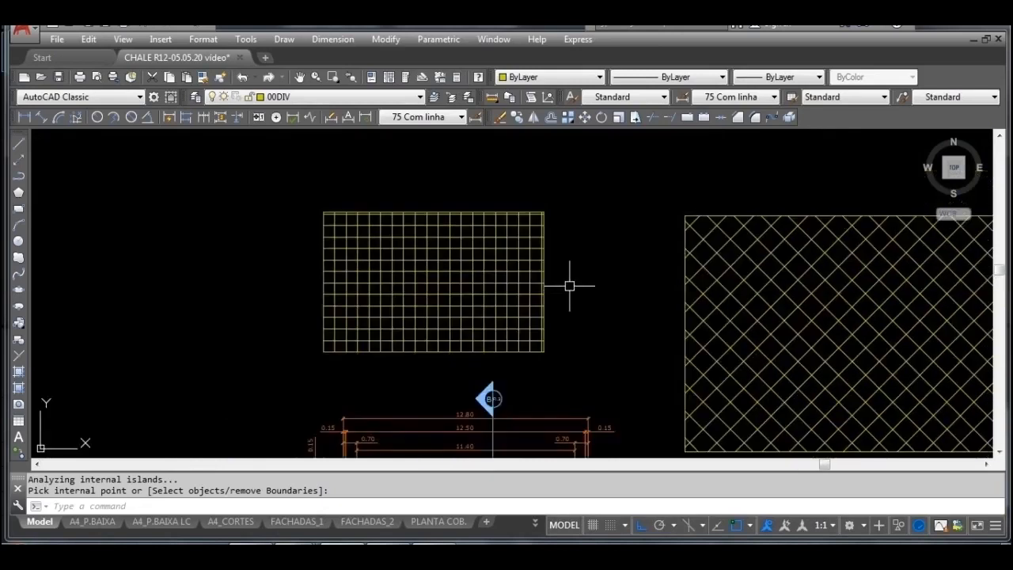
Step: Draw a third rectangle of similar size to the left of the square grid hatch above the roof plan
{"action": "mouse_move", "coordinate": [570, 286]}
{"action": "middle_mouse_down"}
{"action": "mouse_move", "coordinate": [554, 266]}
{"action": "mouse_move", "coordinate": [647, 253]}
{"action": "middle_mouse_up"}
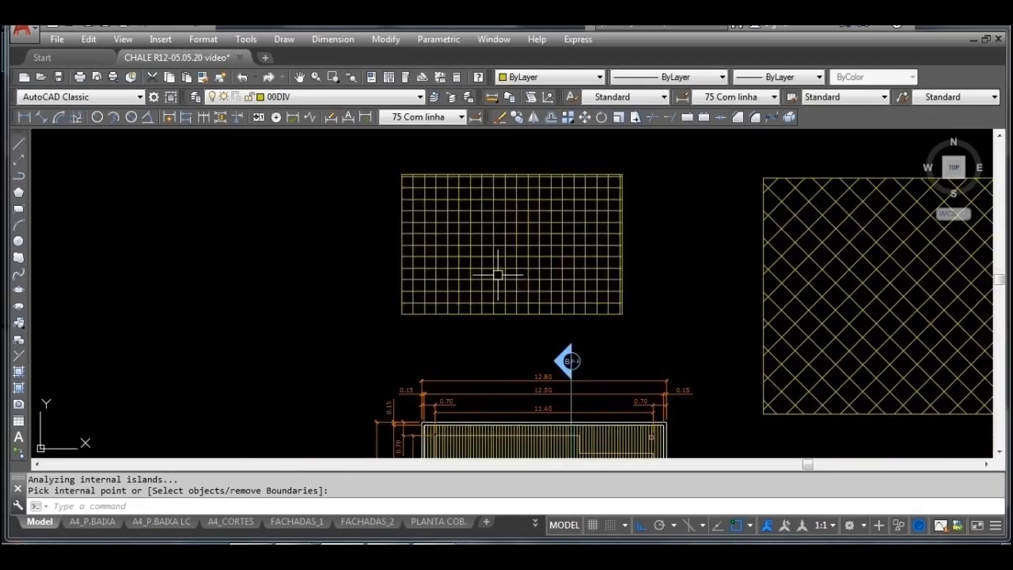
{"action": "scroll", "coordinate": [497, 275], "scroll_direction": "up", "scroll_amount": 2}
{"action": "scroll", "coordinate": [243, 241], "scroll_direction": "down", "scroll_amount": 2}
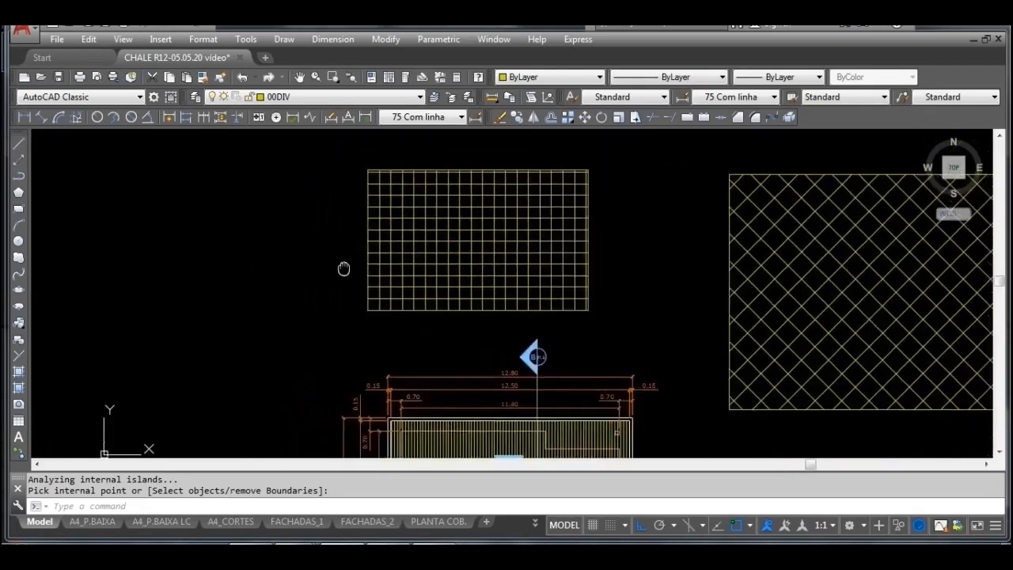
{"action": "middle_click_drag", "start_coordinate": [341, 270], "coordinate": [496, 277]}
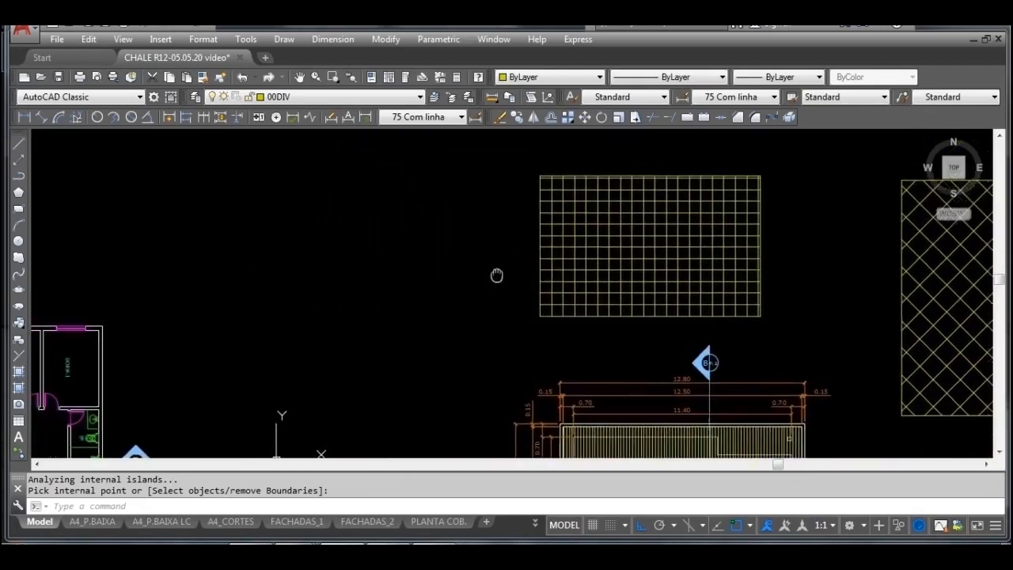
{"action": "left_click", "coordinate": [19, 209]}
{"action": "left_click", "coordinate": [221, 174]}
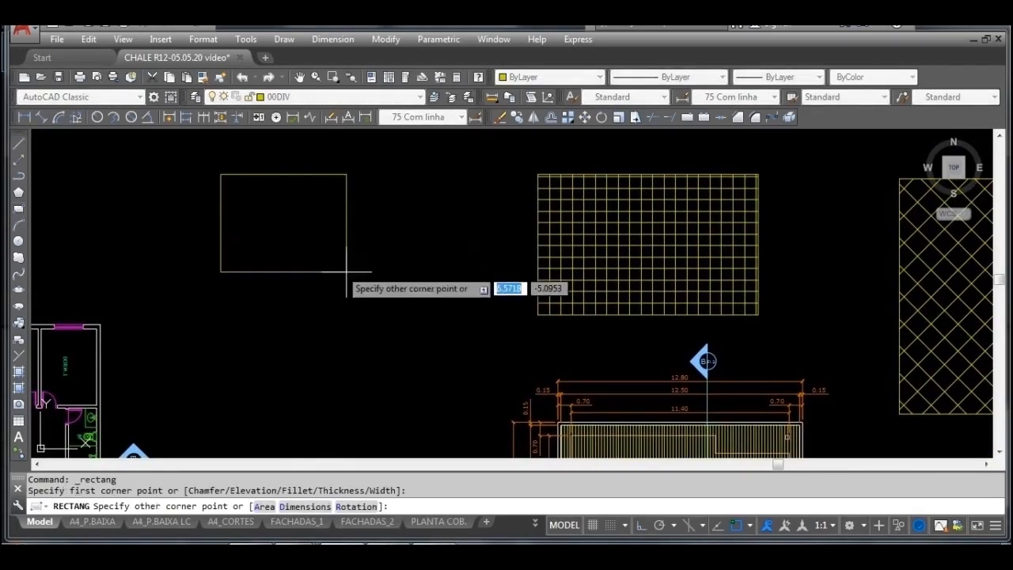
{"action": "left_click", "coordinate": [453, 314]}
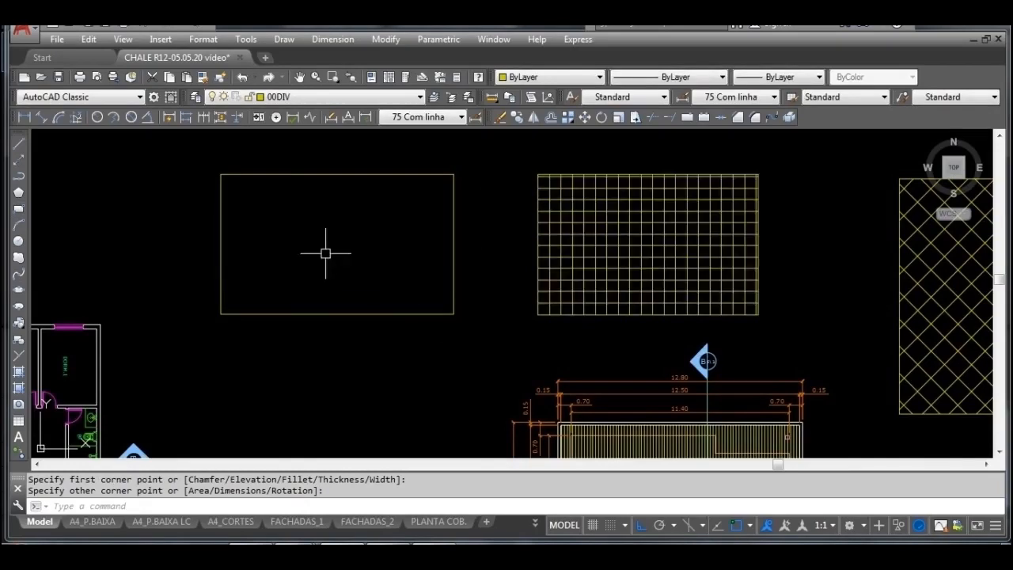
{"action": "scroll", "coordinate": [332, 261], "scroll_direction": "up", "scroll_amount": 2}
{"action": "middle_click_drag", "start_coordinate": [341, 271], "coordinate": [373, 310]}
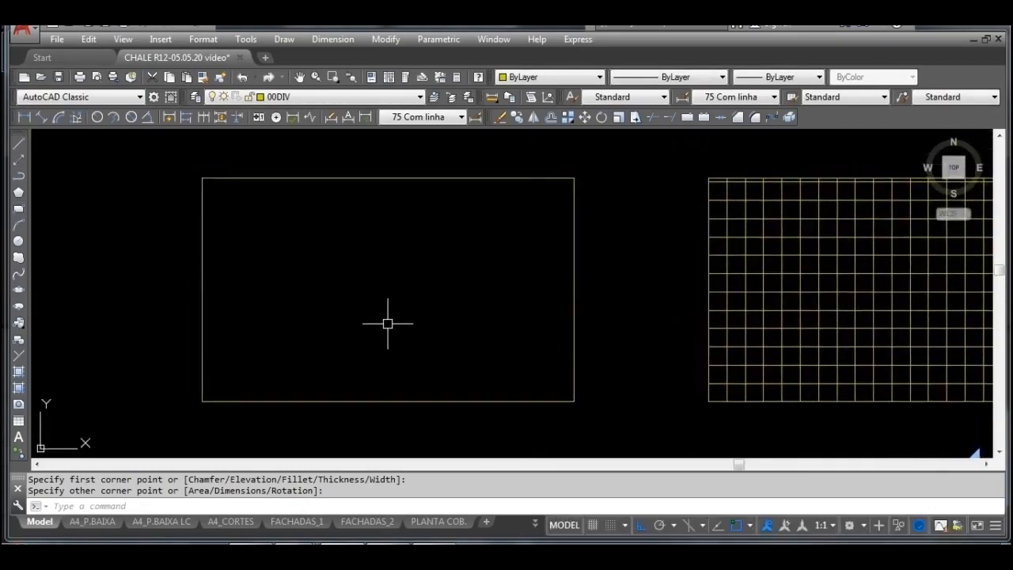
{"action": "key", "text": "Escape"}
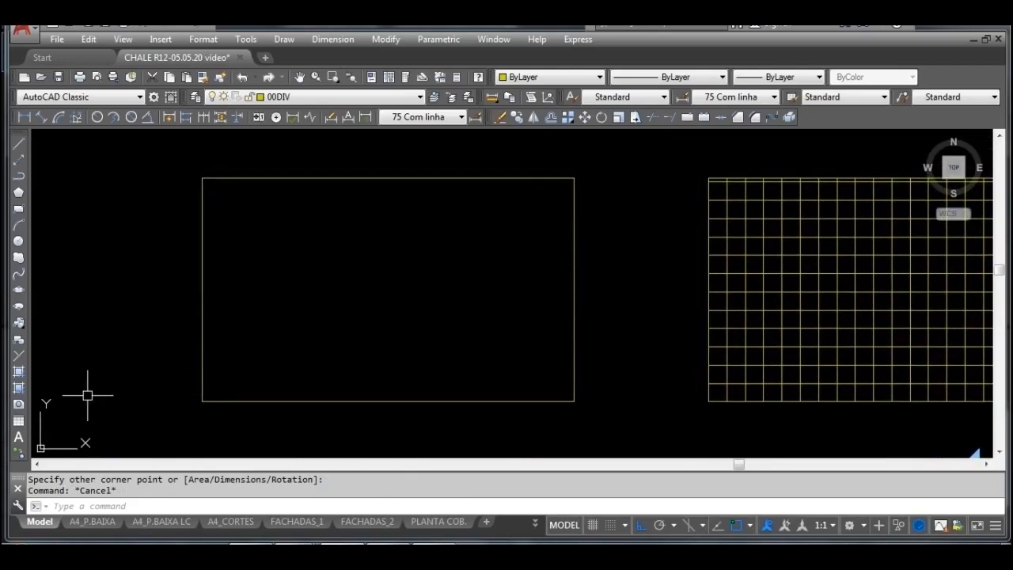
Step: Hatch the third rectangle with User defined single lines at angle 0 and spacing 0.6, turning Double off
{"action": "left_click", "coordinate": [19, 372]}
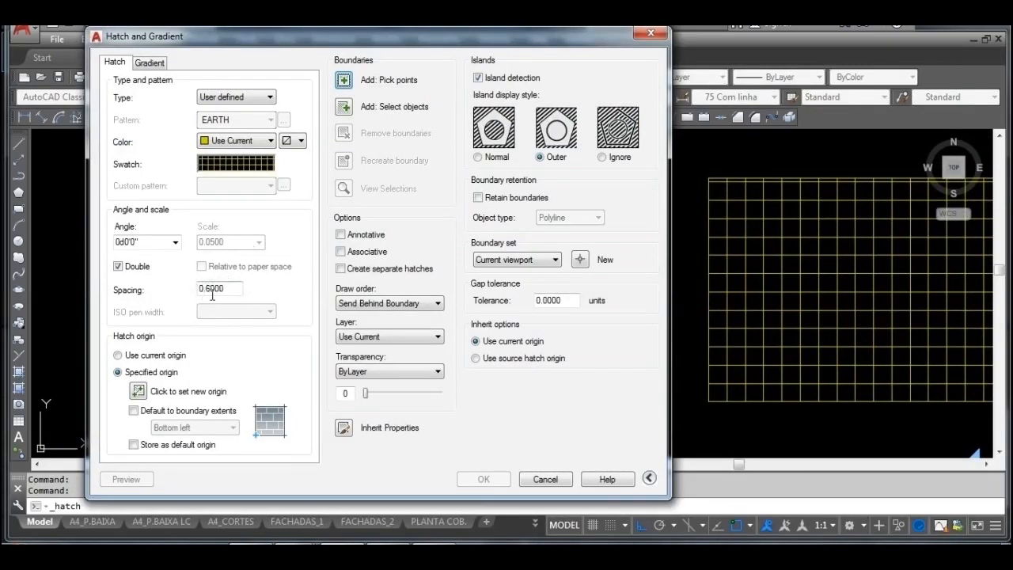
{"action": "left_click", "coordinate": [118, 267]}
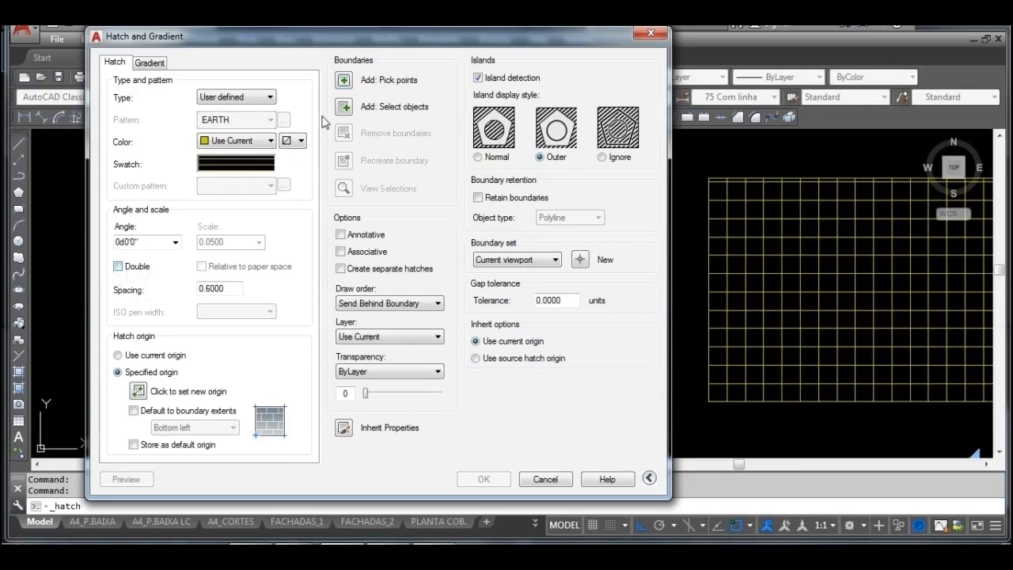
{"action": "left_click", "coordinate": [343, 84]}
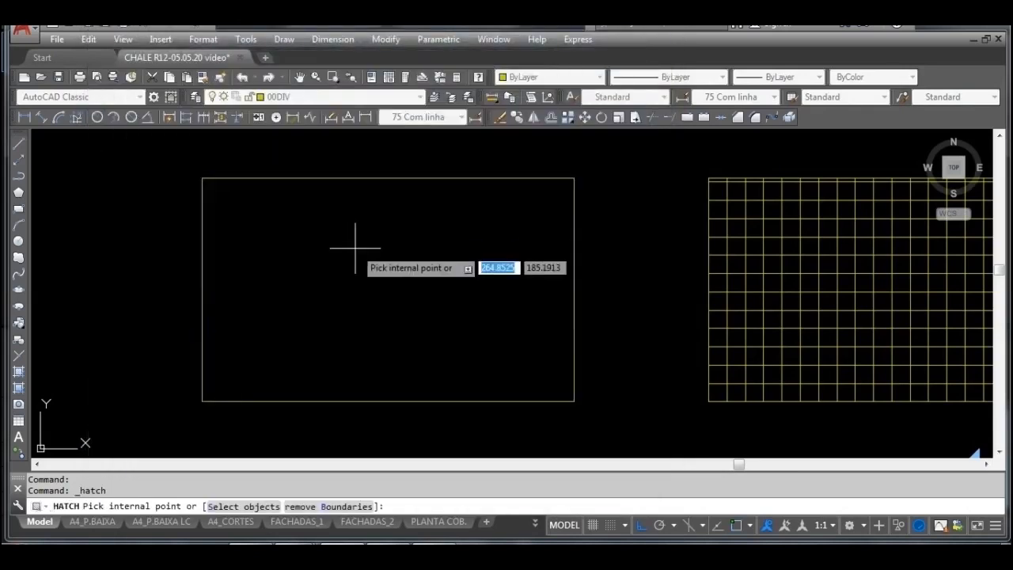
{"action": "left_click", "coordinate": [356, 250]}
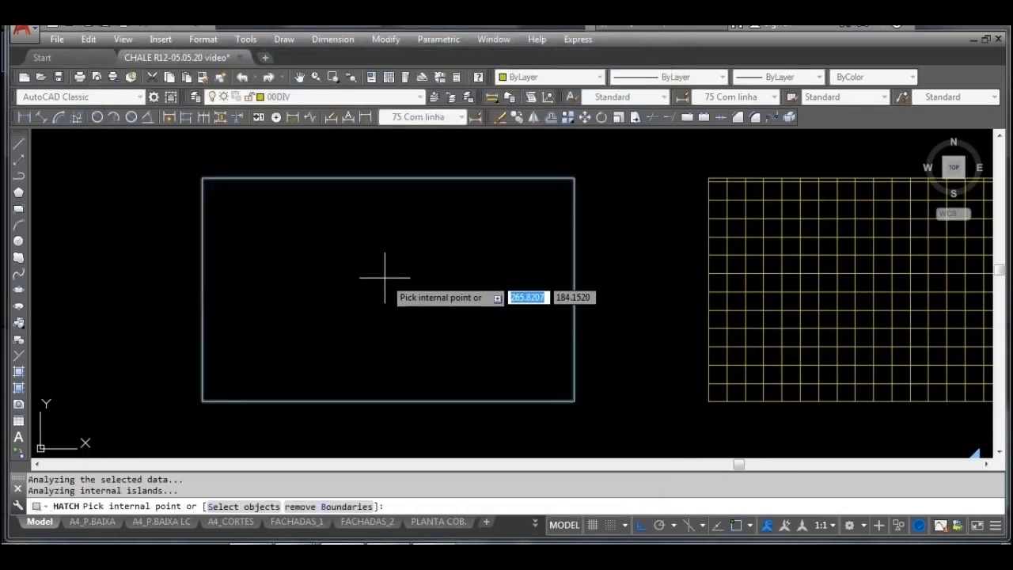
{"action": "key", "text": "Return"}
{"action": "left_click", "coordinate": [484, 480]}
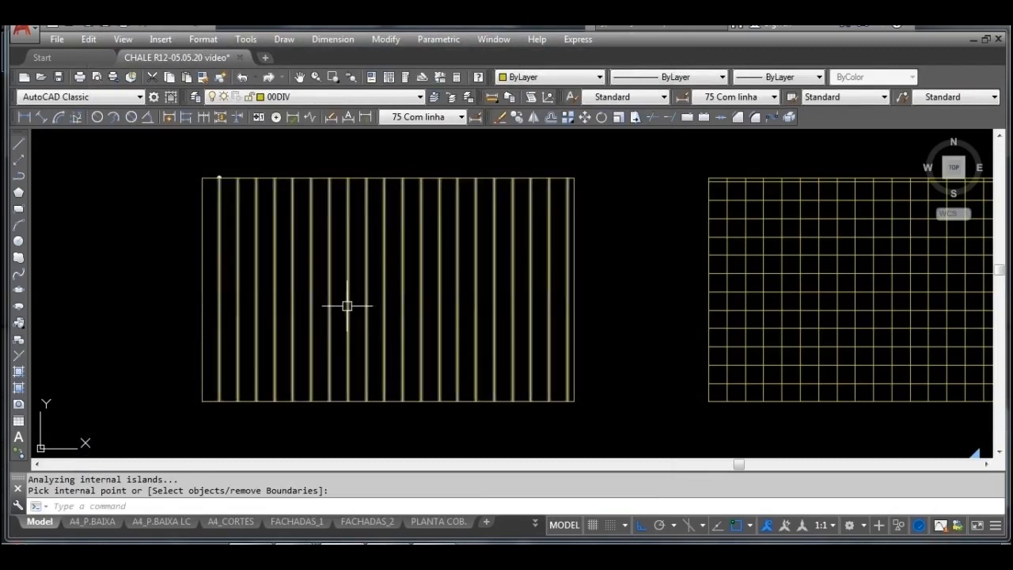
Step: Add a second User defined single-line hatch to the same rectangle at 90 degrees with spacing 1
{"action": "left_click", "coordinate": [20, 372]}
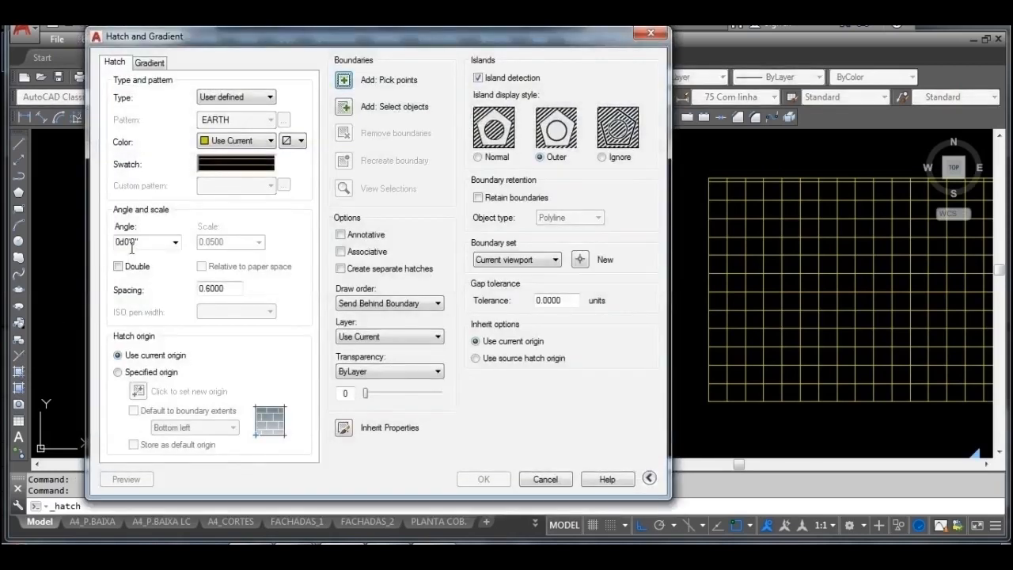
{"action": "left_click", "coordinate": [176, 242]}
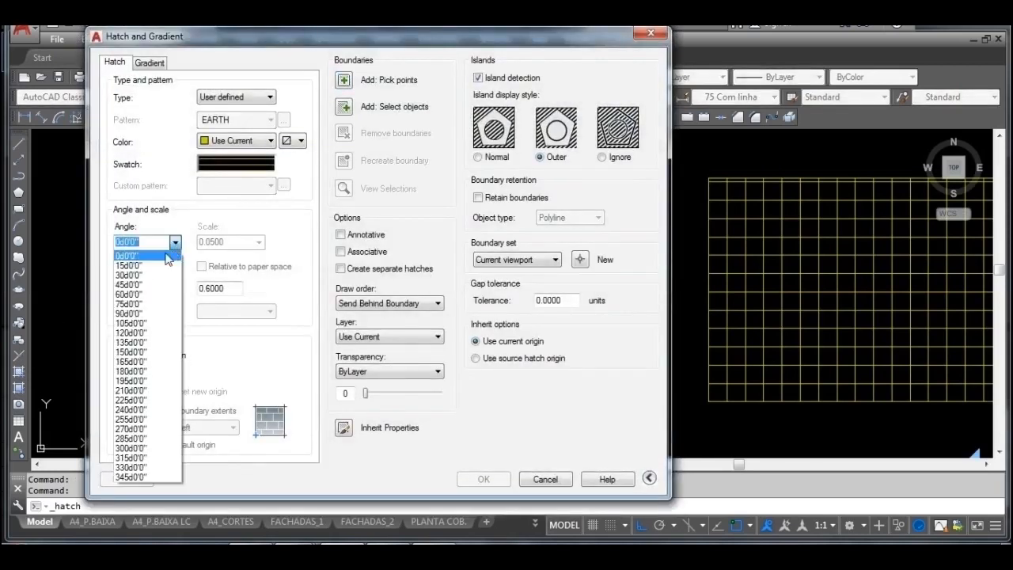
{"action": "left_click", "coordinate": [139, 316]}
{"action": "double_click", "coordinate": [228, 290]}
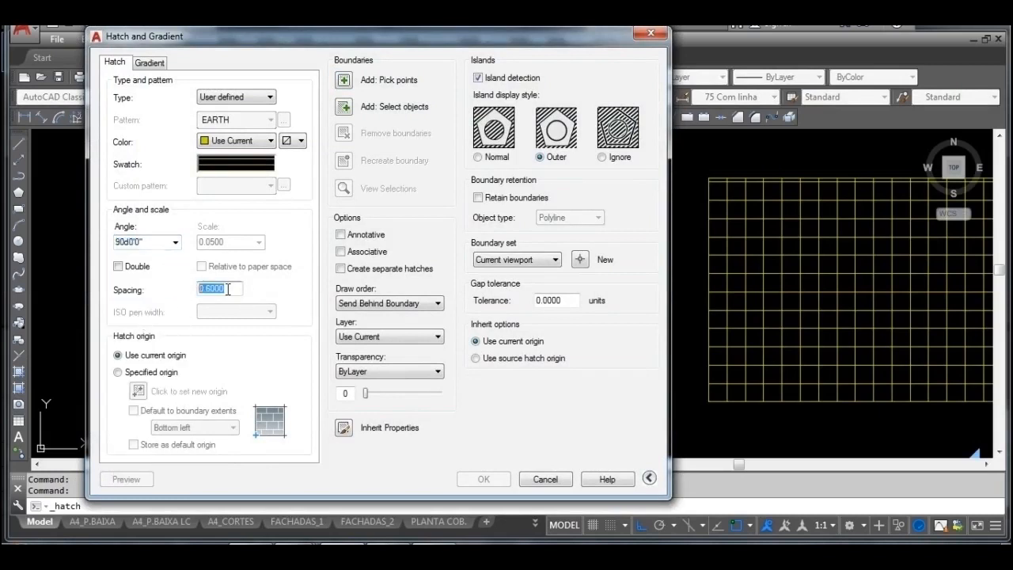
{"action": "type", "text": "1"}
{"action": "left_click", "coordinate": [343, 81]}
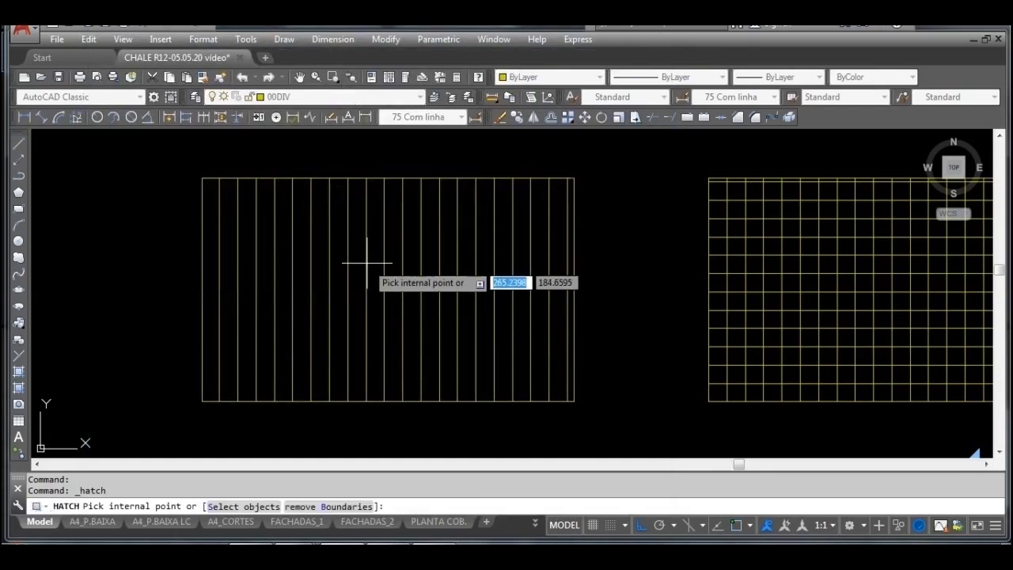
{"action": "left_click", "coordinate": [359, 268]}
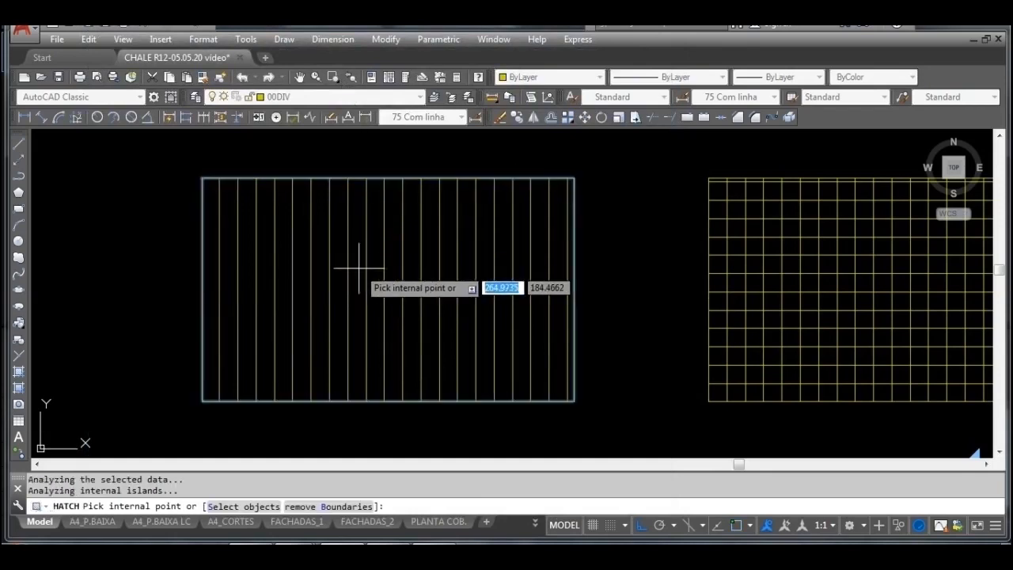
{"action": "key", "text": "Return"}
{"action": "left_click", "coordinate": [486, 478]}
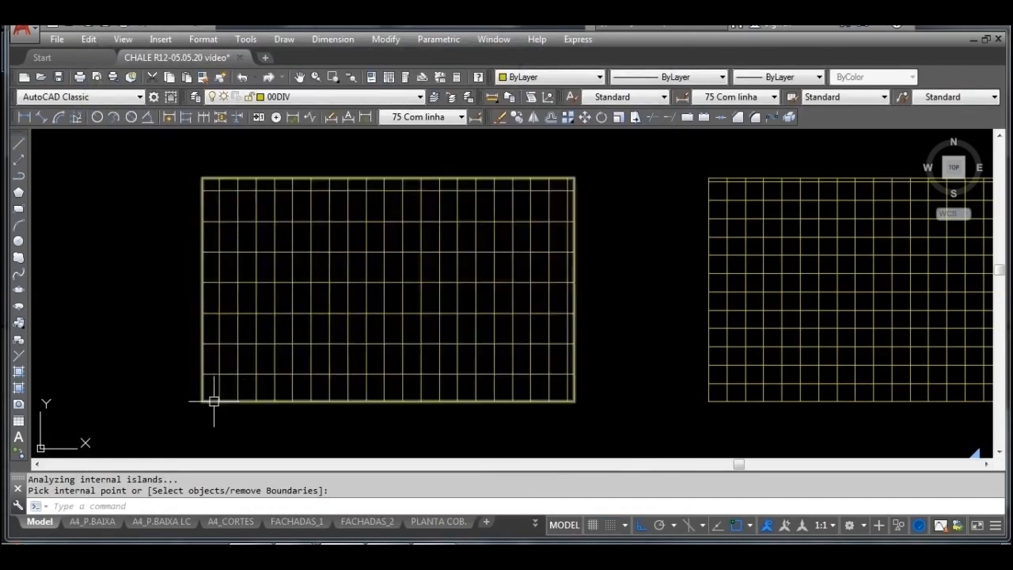
Step: Draw a smaller rectangle in the empty space below the rectangular-tile hatch, left of the roof plan
{"action": "scroll", "coordinate": [214, 400], "scroll_direction": "up", "scroll_amount": 6}
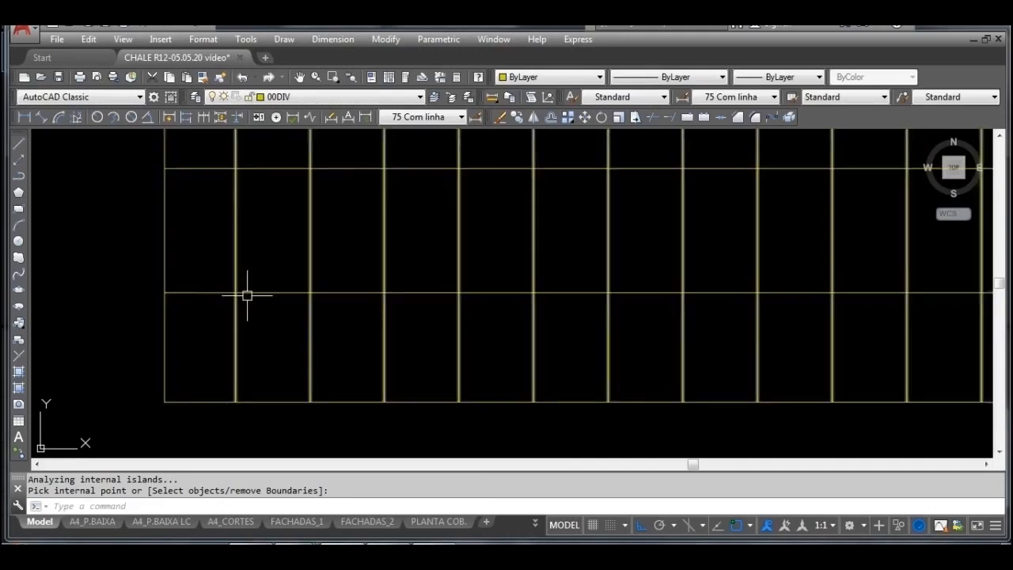
{"action": "scroll", "coordinate": [315, 254], "scroll_direction": "down", "scroll_amount": 4}
{"action": "mouse_move", "coordinate": [531, 197]}
{"action": "middle_mouse_down"}
{"action": "mouse_move", "coordinate": [515, 242]}
{"action": "mouse_move", "coordinate": [464, 308]}
{"action": "middle_mouse_up"}
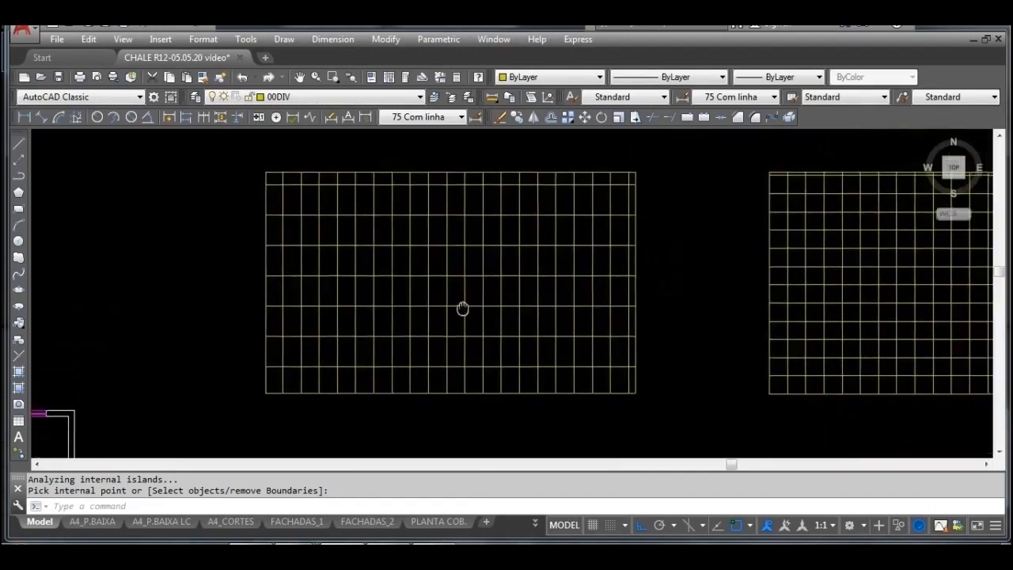
{"action": "middle_click_drag", "start_coordinate": [517, 420], "coordinate": [546, 253]}
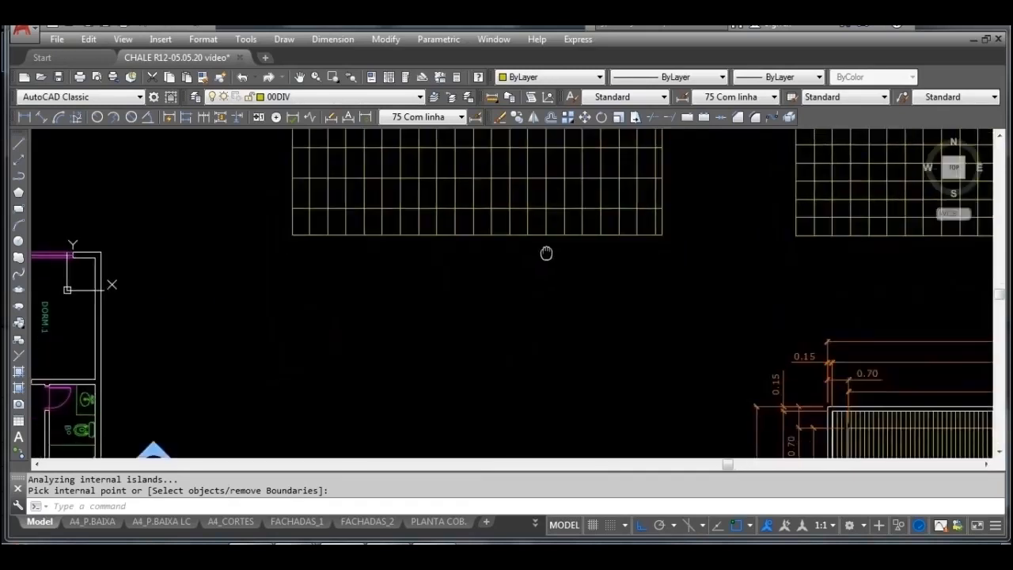
{"action": "left_click", "coordinate": [18, 208]}
{"action": "left_click", "coordinate": [363, 281]}
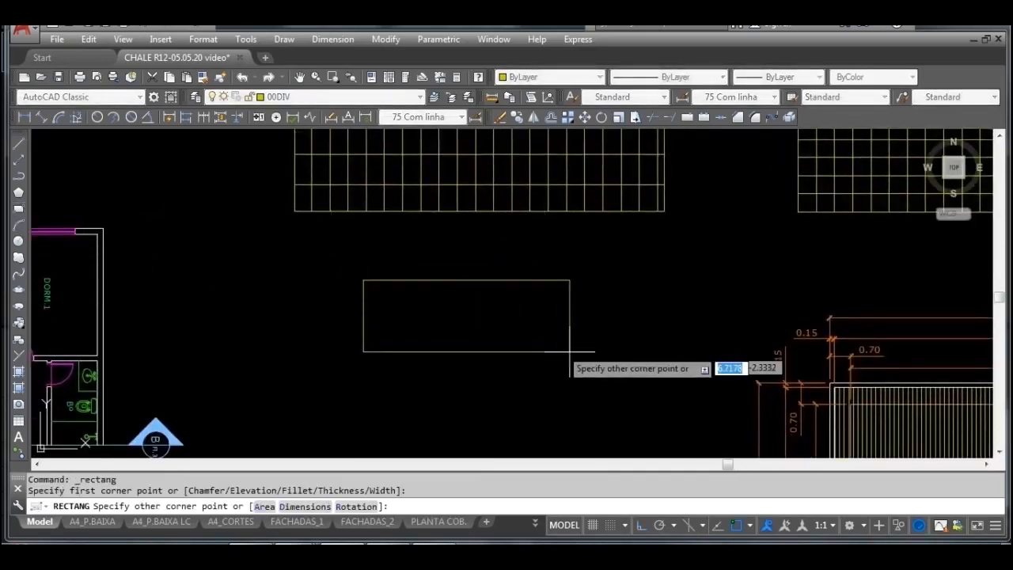
{"action": "left_click", "coordinate": [555, 384]}
{"action": "scroll", "coordinate": [486, 345], "scroll_direction": "up", "scroll_amount": 4}
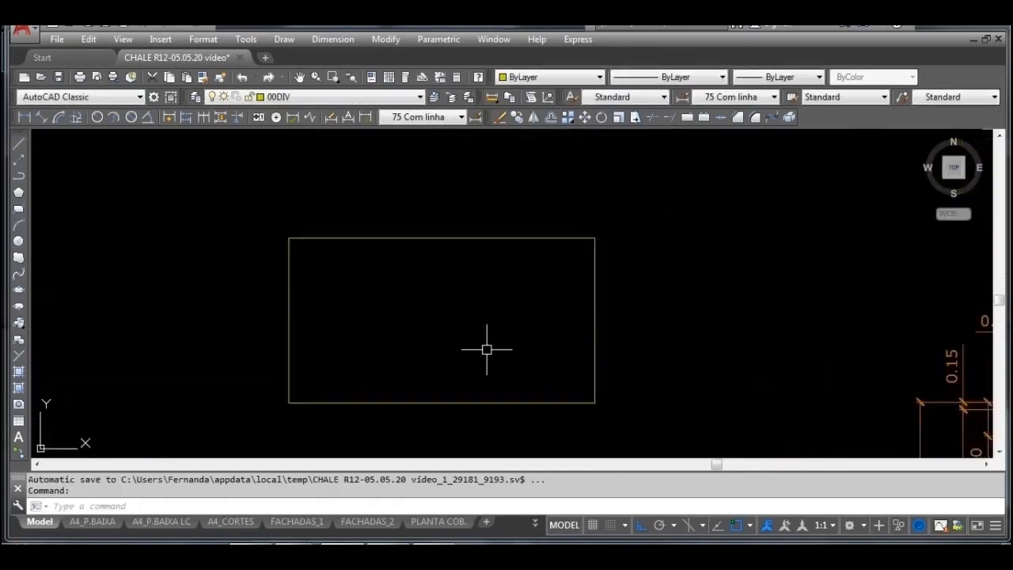
{"action": "middle_click_drag", "start_coordinate": [398, 361], "coordinate": [412, 331]}
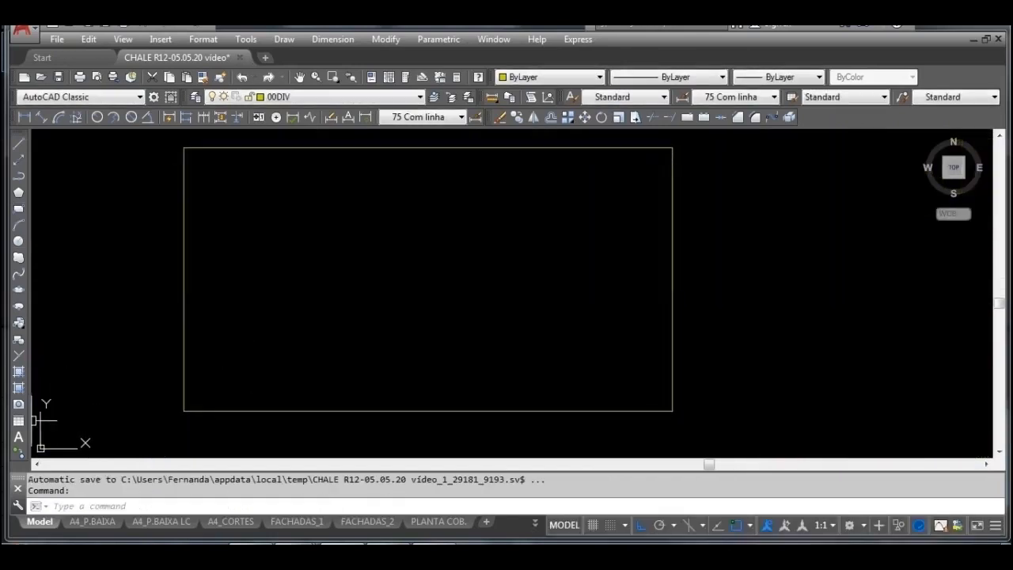
Step: Start a new hatch of type Predefined, look through the ISO and ANSI patterns, and choose AR-CONC from the other predefined patterns
{"action": "left_click", "coordinate": [18, 373]}
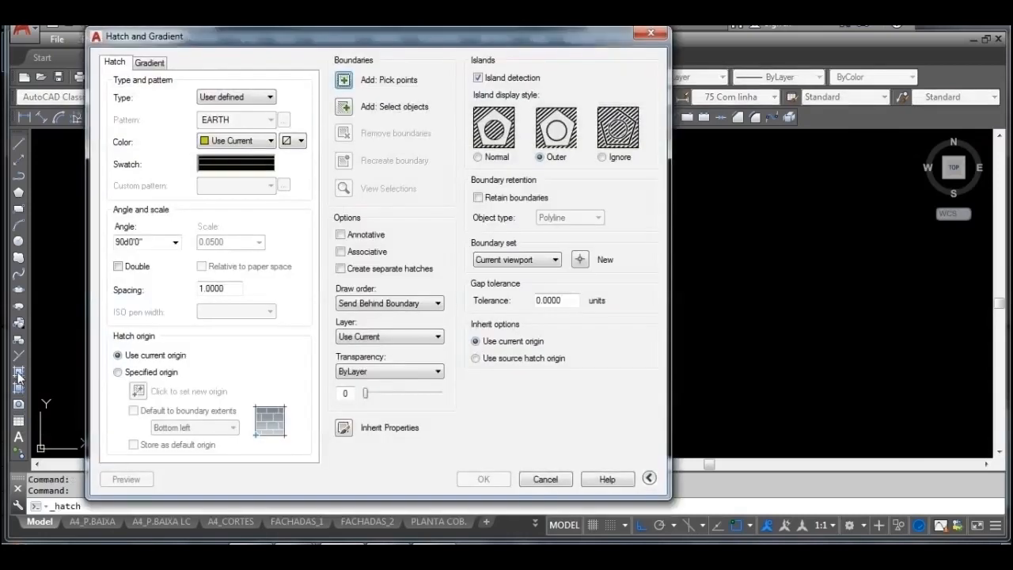
{"action": "left_click", "coordinate": [271, 97]}
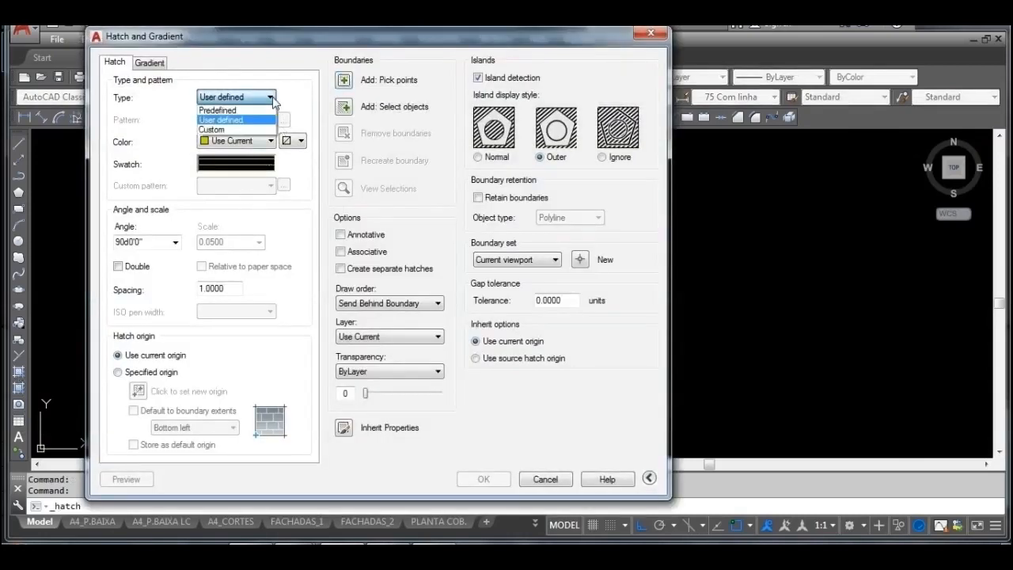
{"action": "left_click", "coordinate": [268, 110]}
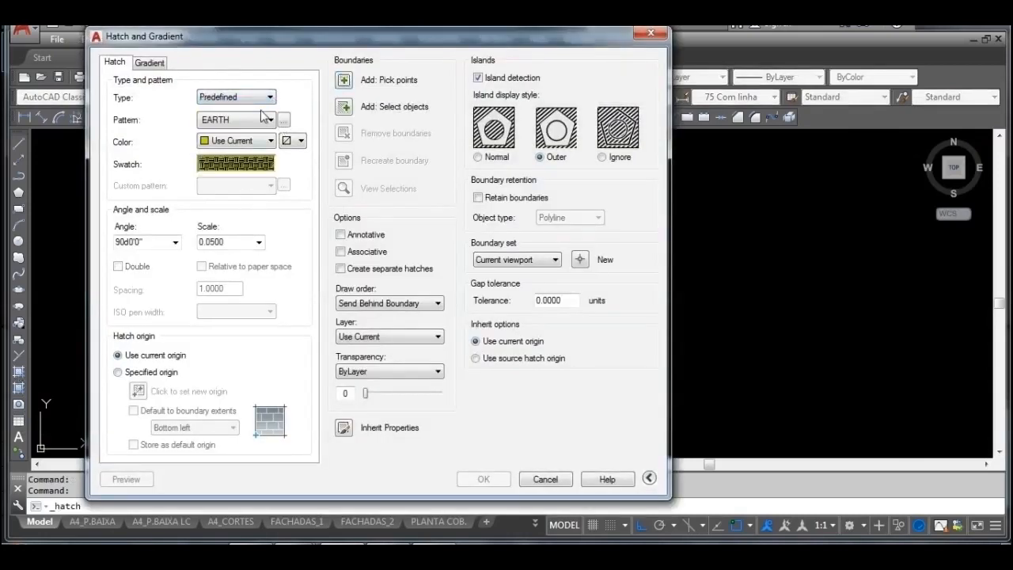
{"action": "left_click", "coordinate": [283, 121]}
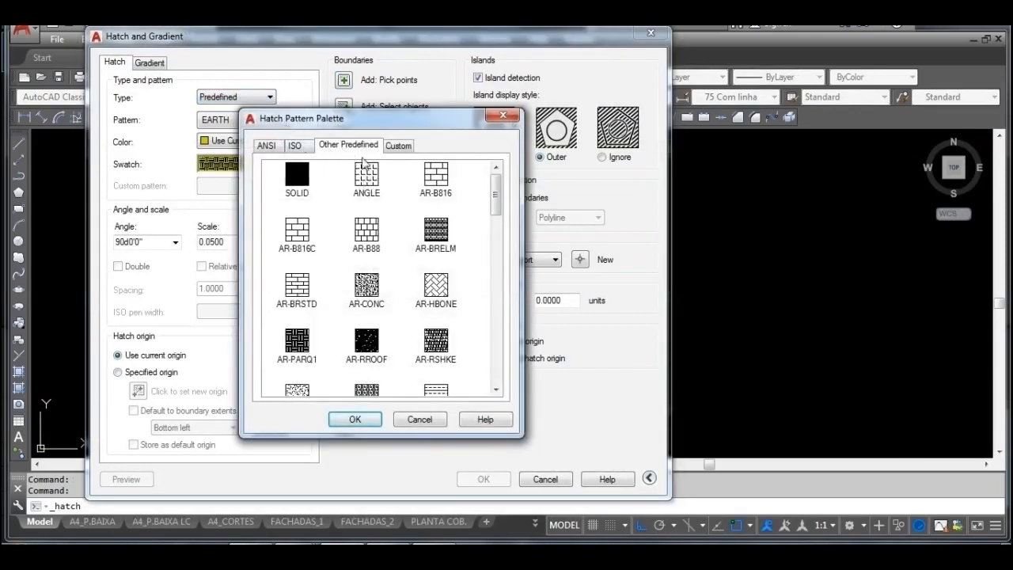
{"action": "left_click", "coordinate": [294, 146]}
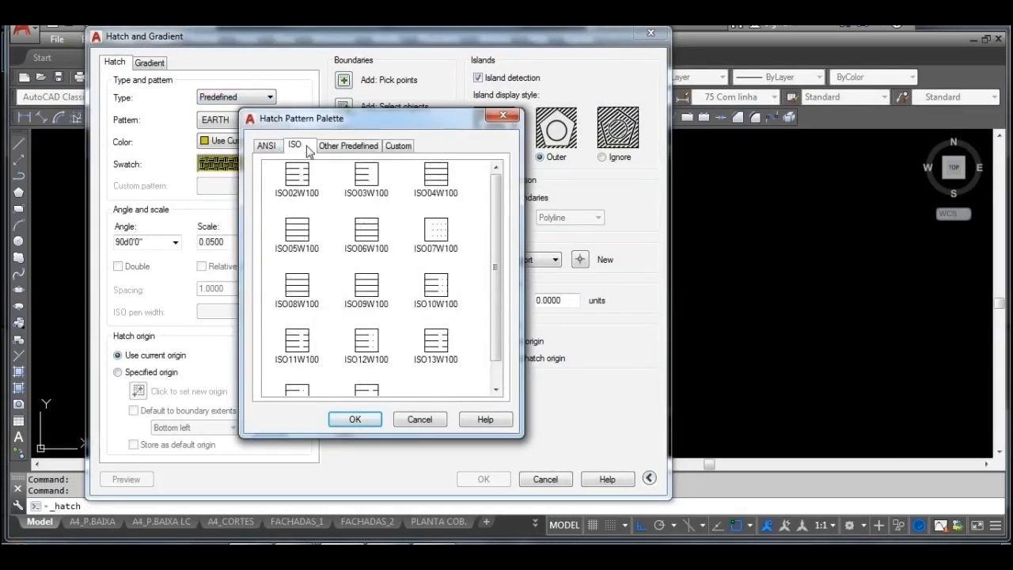
{"action": "left_click", "coordinate": [267, 146]}
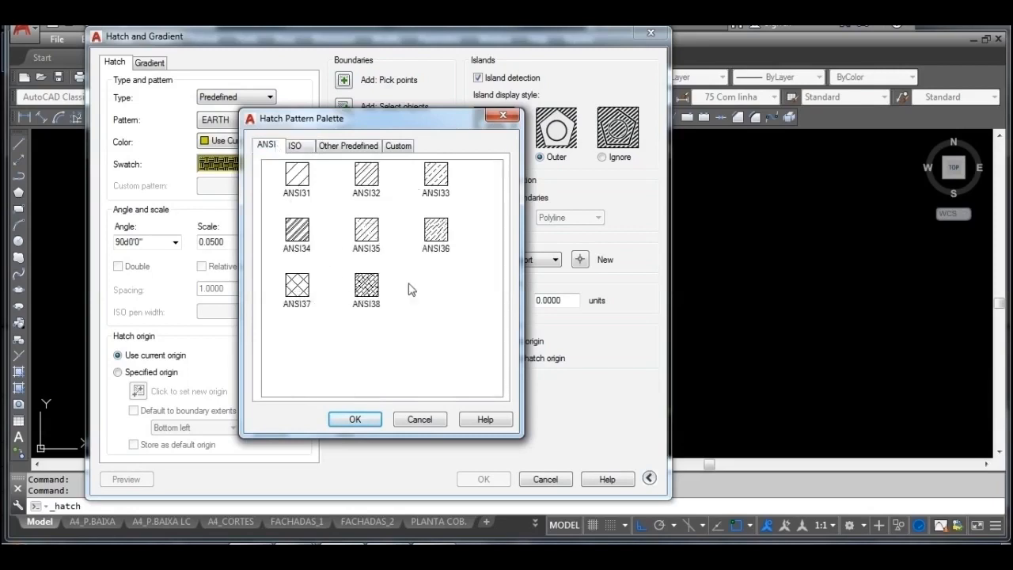
{"action": "left_click", "coordinate": [349, 149]}
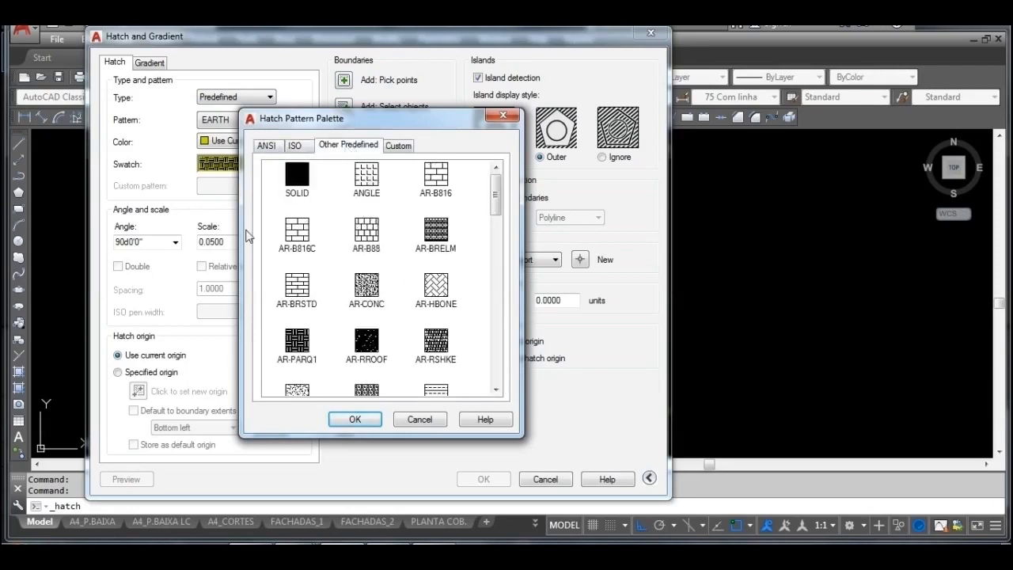
{"action": "left_click", "coordinate": [367, 285]}
{"action": "left_click", "coordinate": [354, 418]}
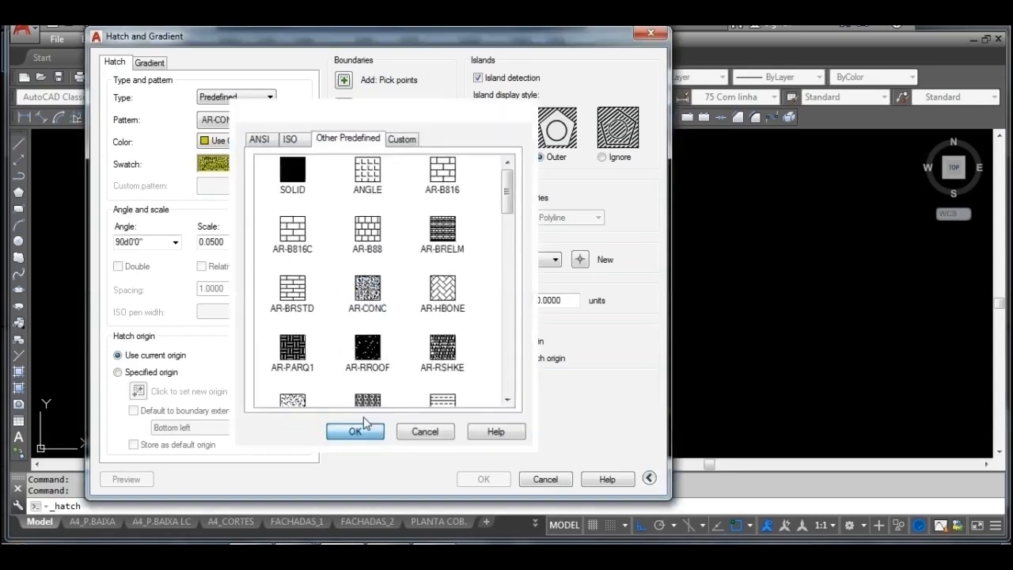
Step: Apply the AR-CONC hatch inside the new small rectangle
{"action": "left_click", "coordinate": [344, 81]}
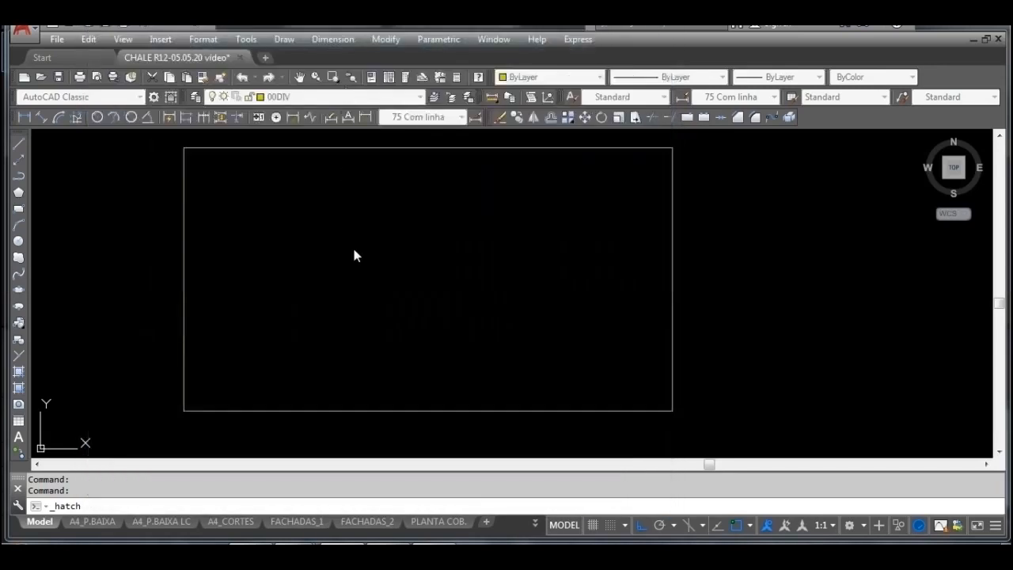
{"action": "left_click", "coordinate": [354, 254]}
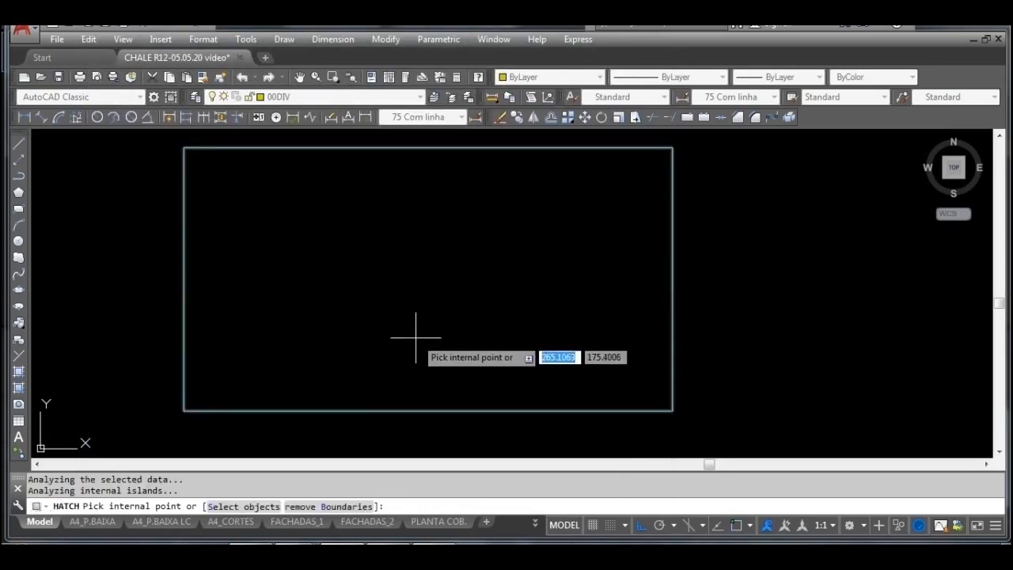
{"action": "key", "text": "Return"}
{"action": "left_click", "coordinate": [472, 476]}
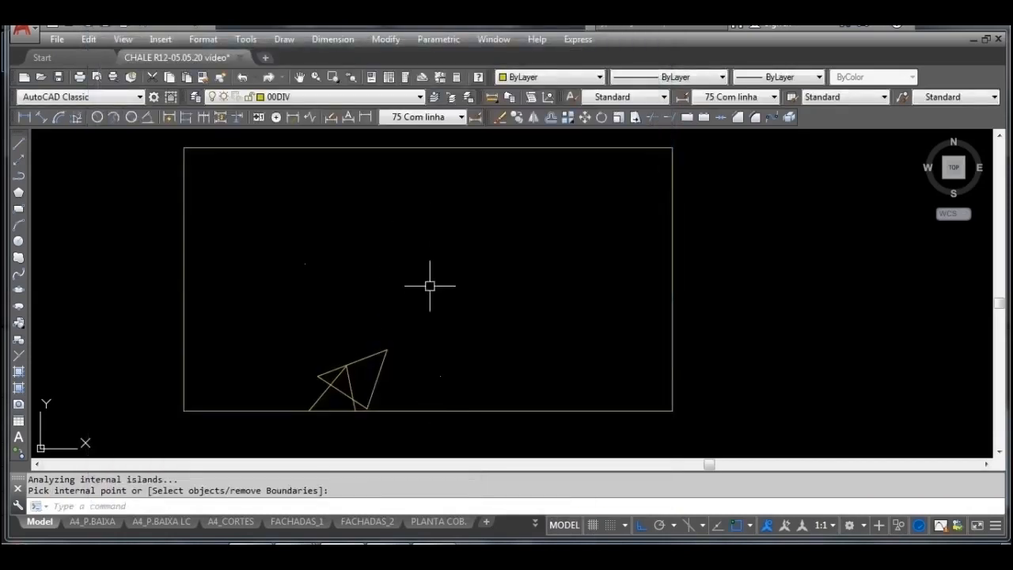
Step: Try a smaller pattern scale on the AR-CONC hatch in the small rectangle
{"action": "left_click", "coordinate": [381, 372]}
{"action": "right_click", "coordinate": [379, 363]}
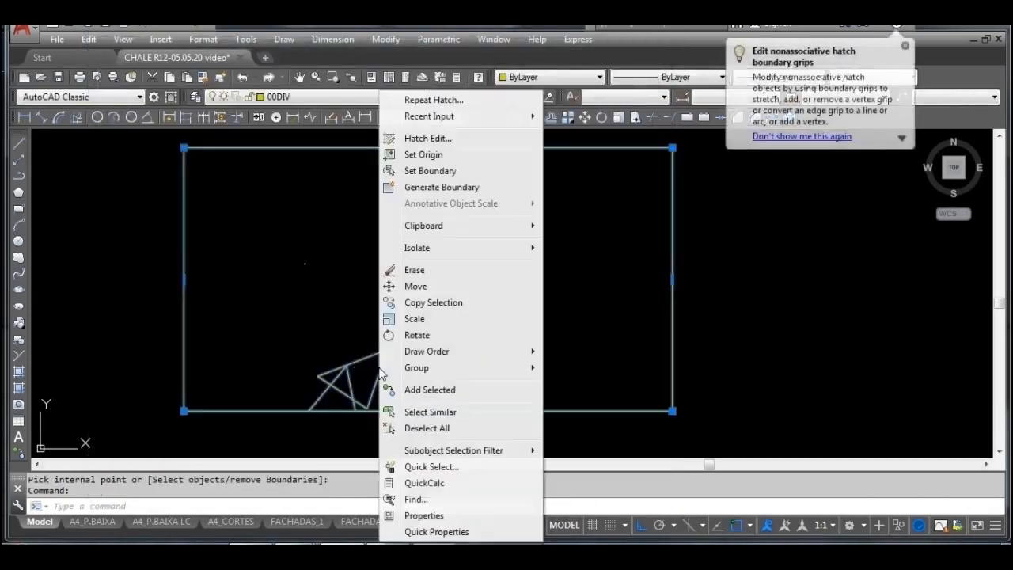
{"action": "left_click", "coordinate": [428, 138]}
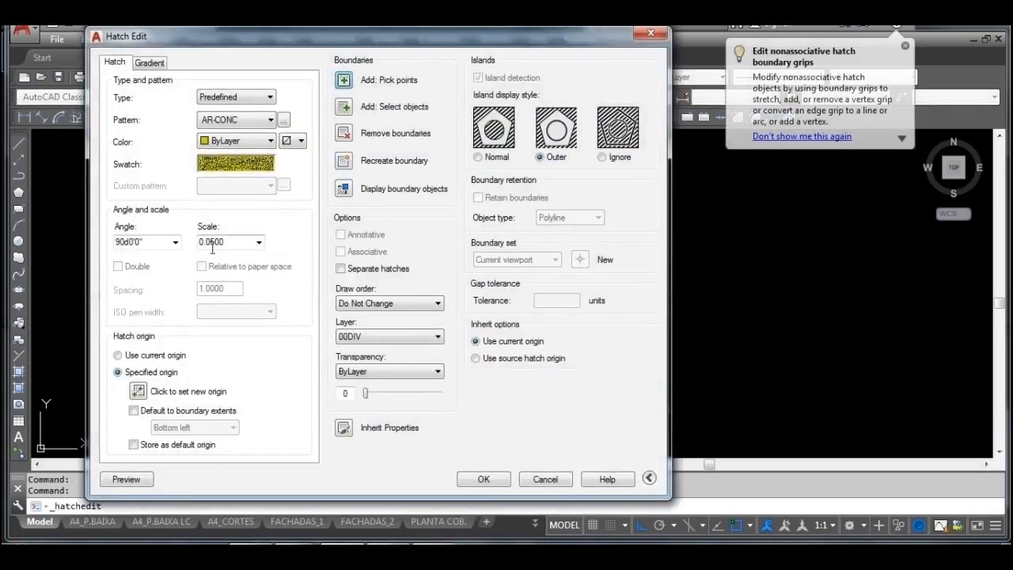
{"action": "double_click", "coordinate": [211, 242]}
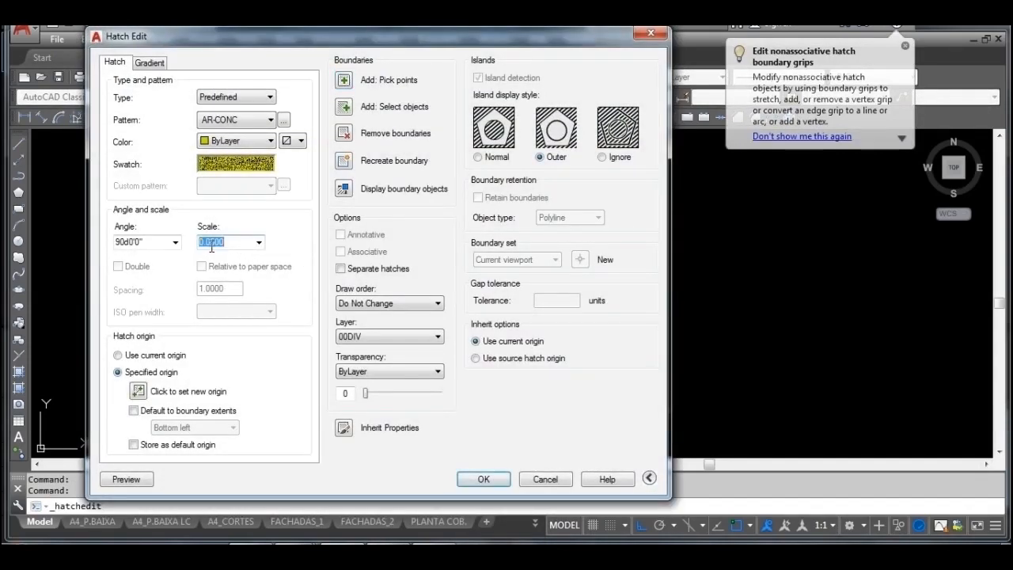
{"action": "left_click", "coordinate": [219, 245]}
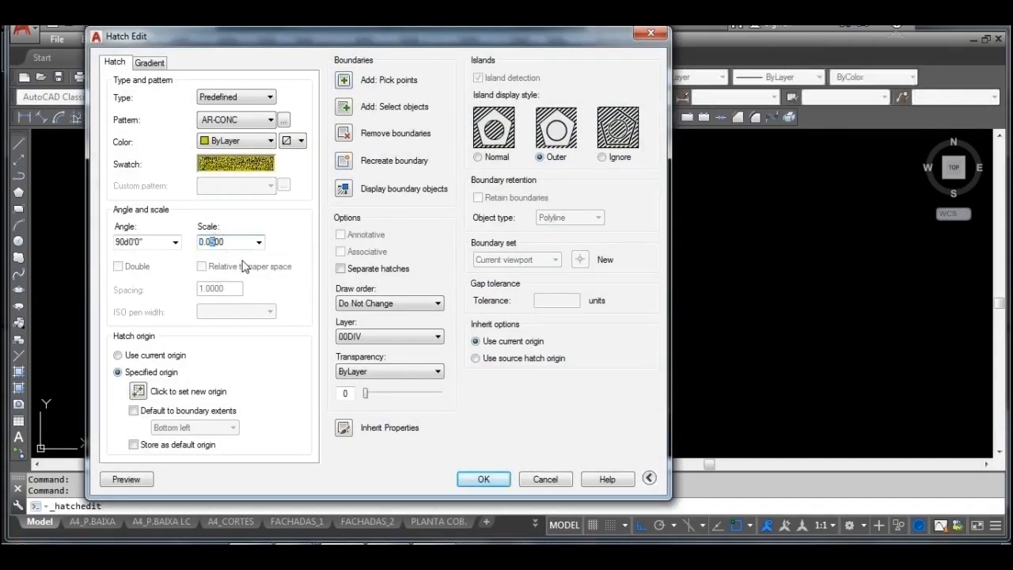
{"action": "left_click", "coordinate": [484, 480]}
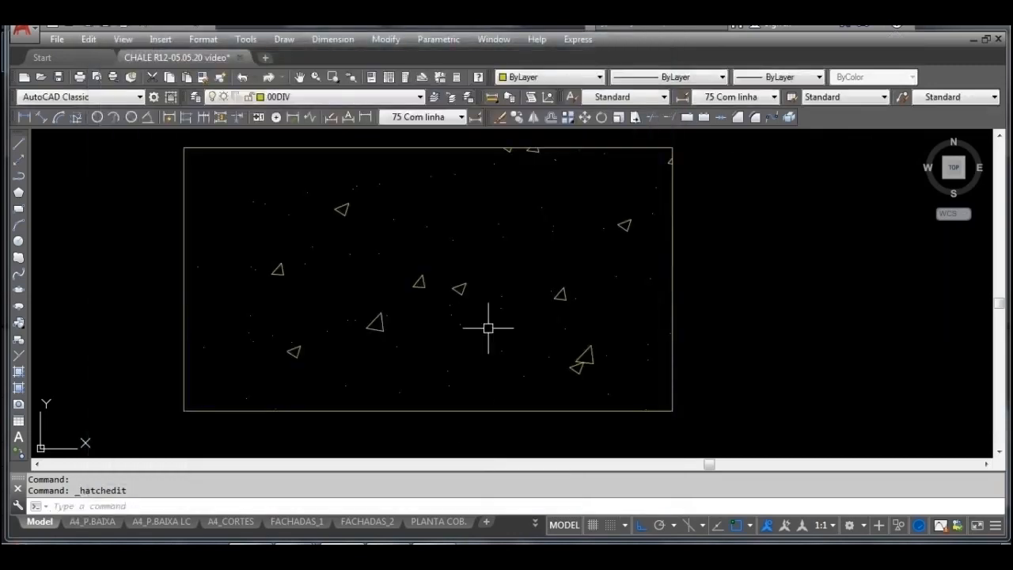
Step: Edit the AR-CONC hatch in the small rectangle and set its scale to 0.005
{"action": "left_click", "coordinate": [463, 291]}
{"action": "right_click", "coordinate": [464, 291]}
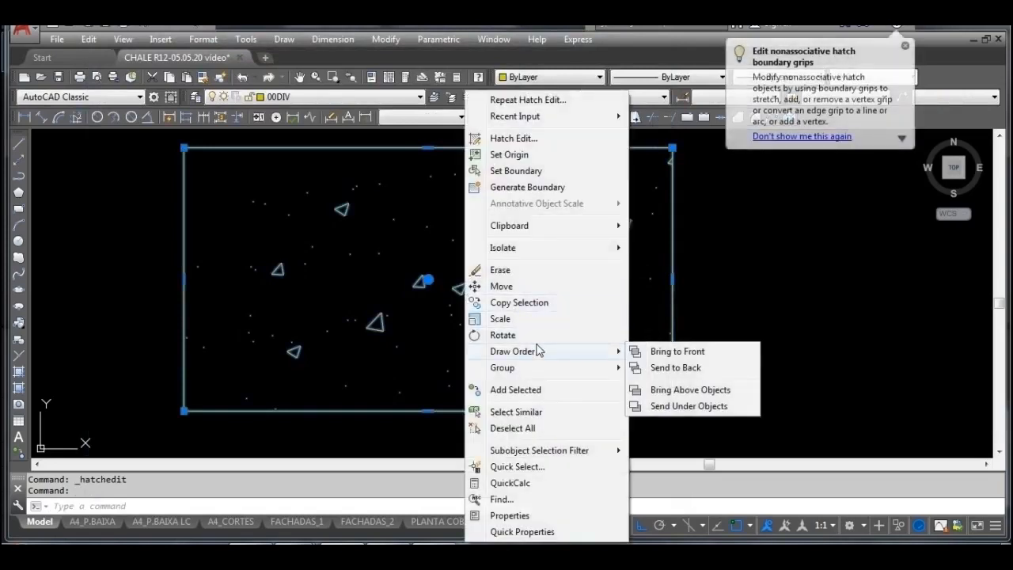
{"action": "left_click", "coordinate": [522, 138]}
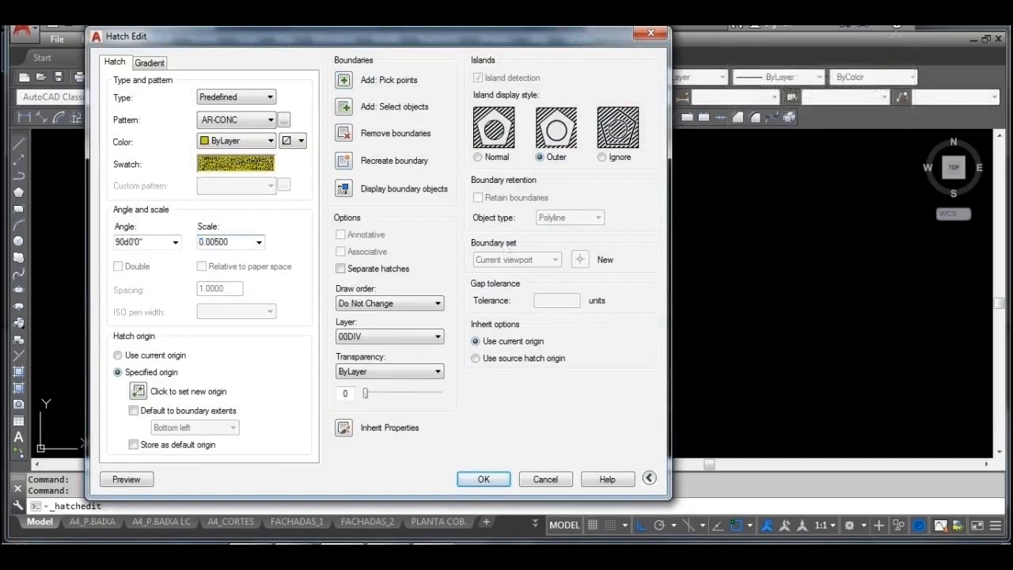
{"action": "left_click", "coordinate": [484, 479]}
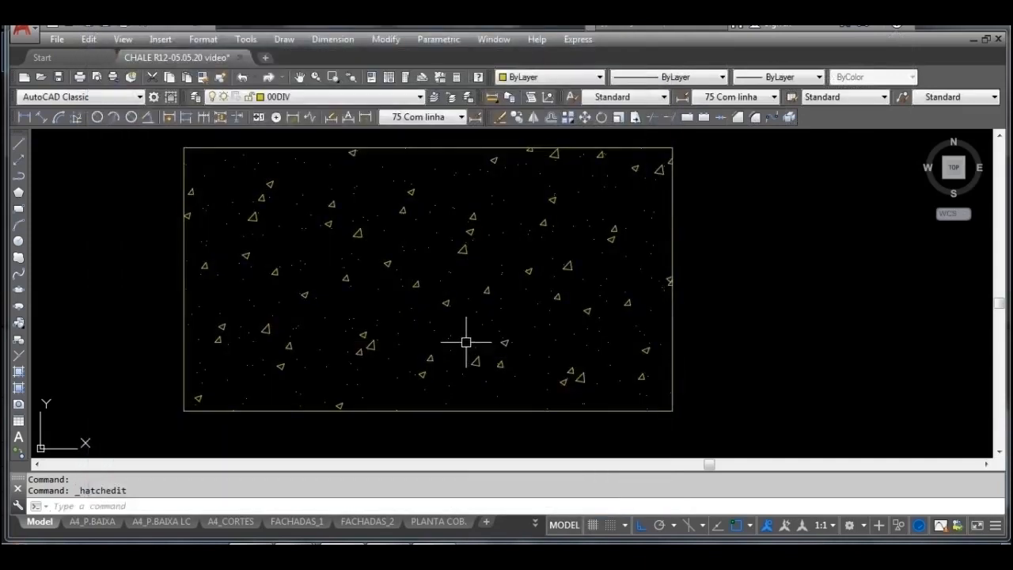
Step: Edit the AR-CONC hatch again and set its scale to 0.0010
{"action": "left_click", "coordinate": [448, 304]}
{"action": "right_click", "coordinate": [448, 302]}
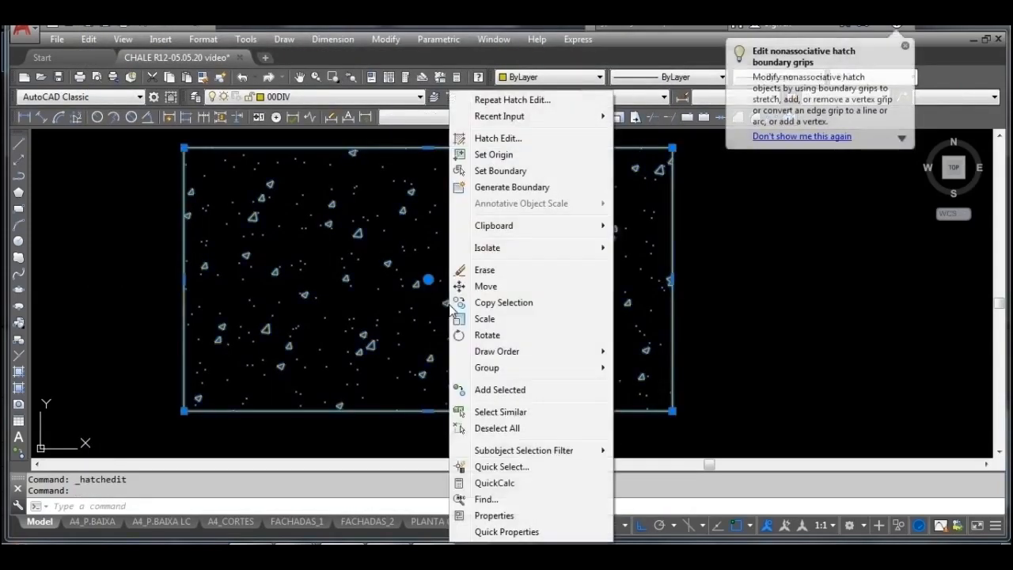
{"action": "left_click", "coordinate": [510, 139]}
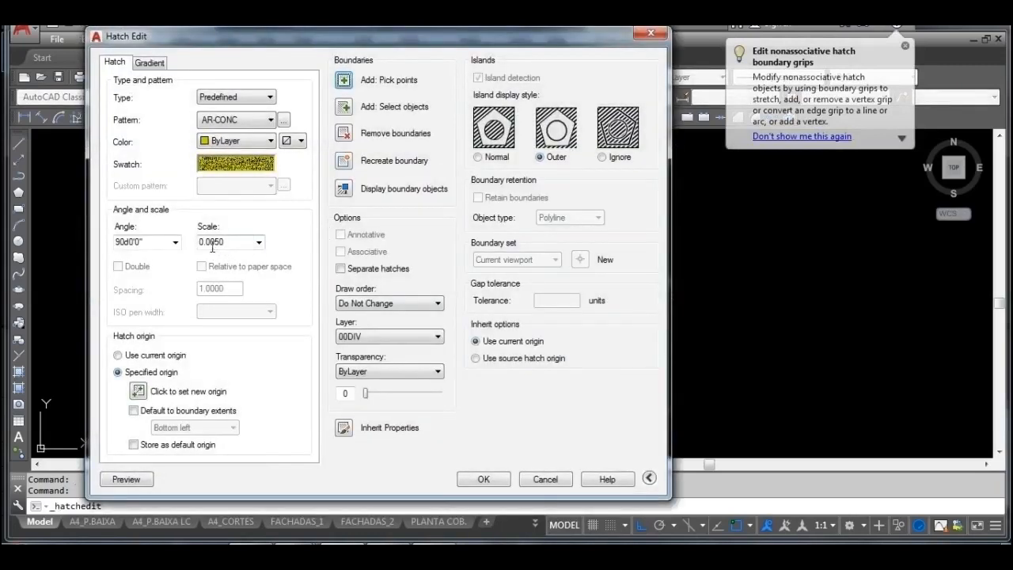
{"action": "double_click", "coordinate": [212, 243]}
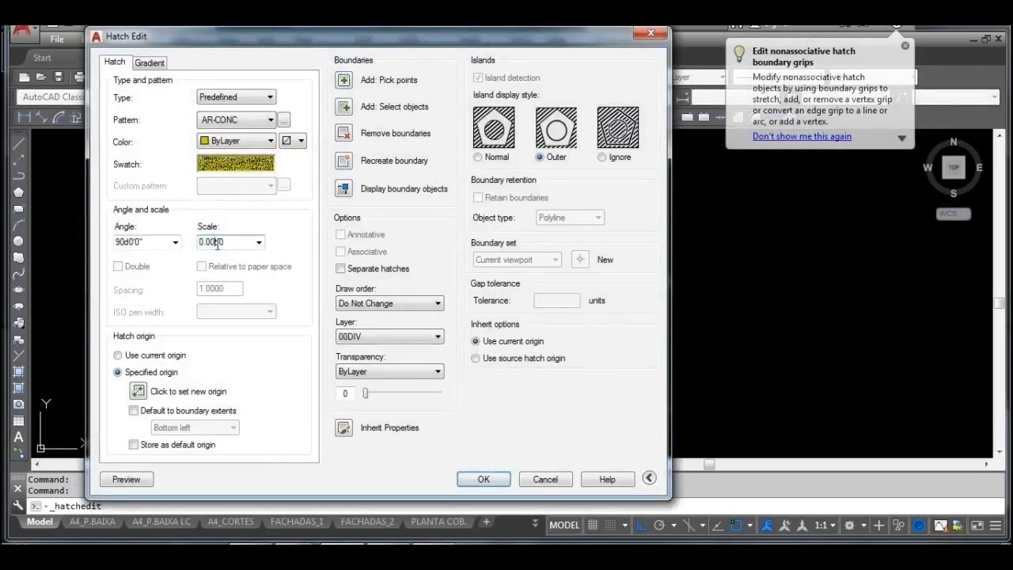
{"action": "type", "text": "0.000"}
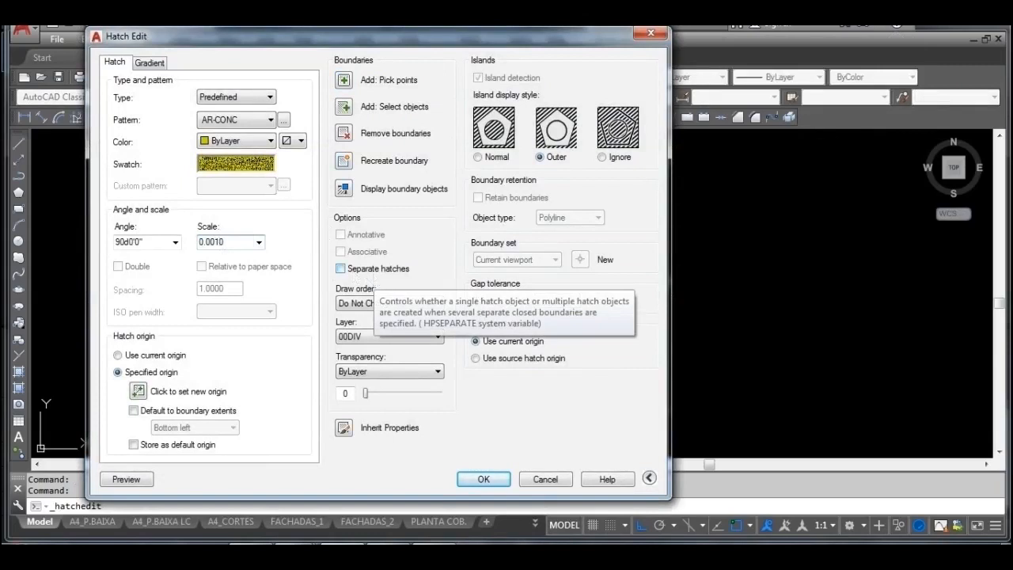
{"action": "left_click", "coordinate": [480, 478]}
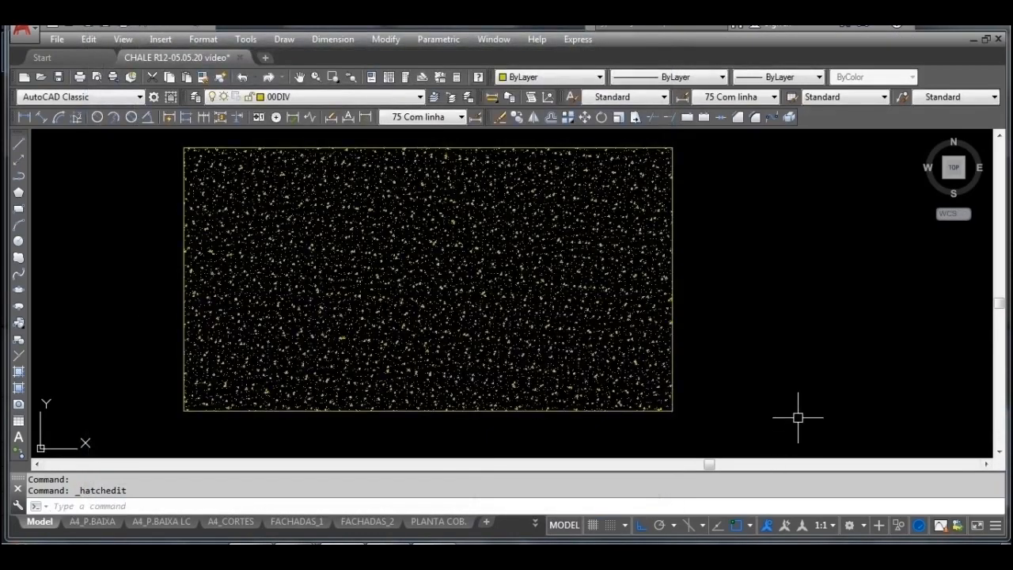
Step: Make 00HATCHALV the current layer
{"action": "scroll", "coordinate": [550, 314], "scroll_direction": "up", "scroll_amount": 8}
{"action": "scroll", "coordinate": [549, 315], "scroll_direction": "down", "scroll_amount": 5}
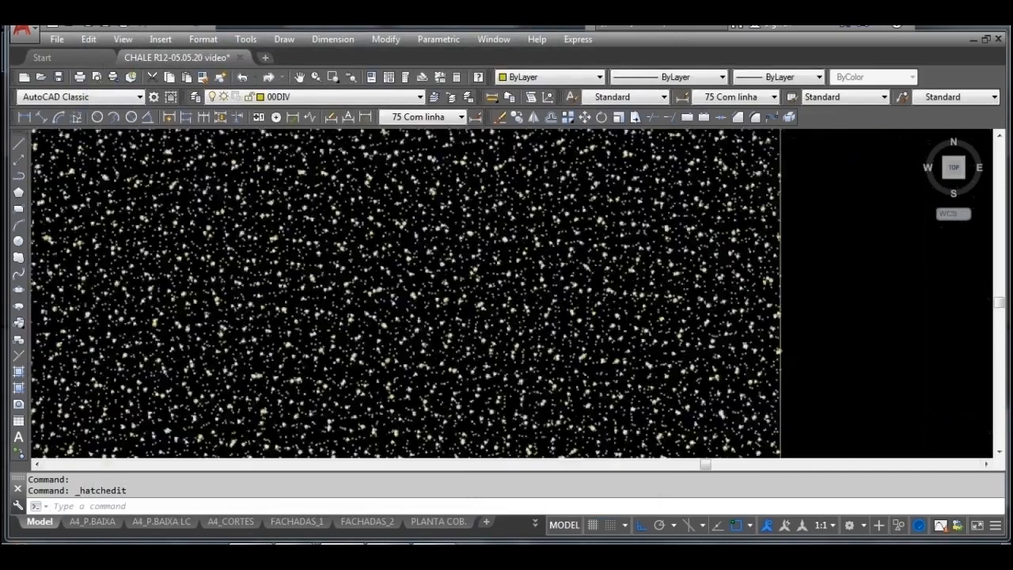
{"action": "scroll", "coordinate": [707, 255], "scroll_direction": "down", "scroll_amount": 3}
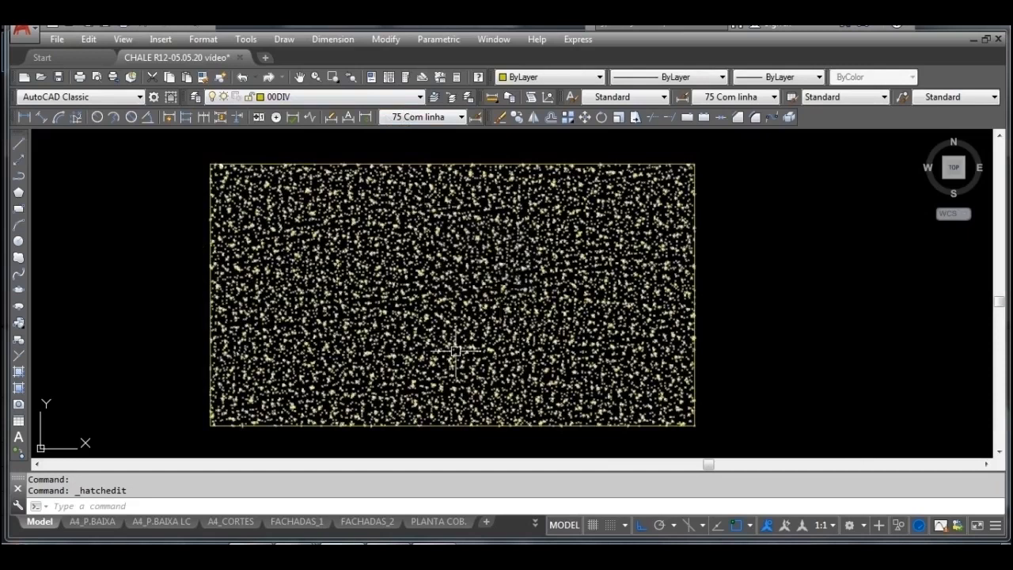
{"action": "mouse_move", "coordinate": [455, 350]}
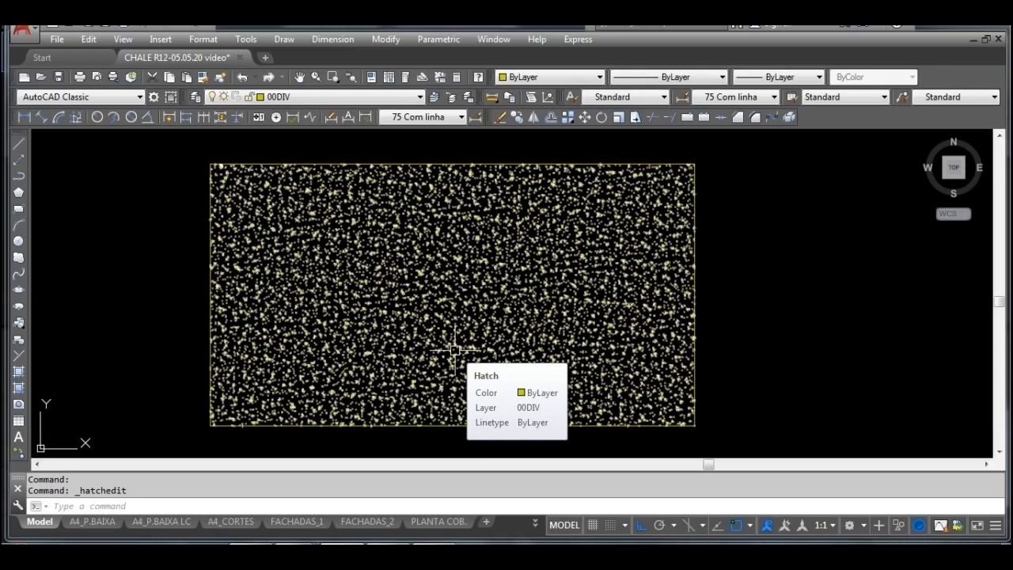
{"action": "left_click", "coordinate": [420, 97]}
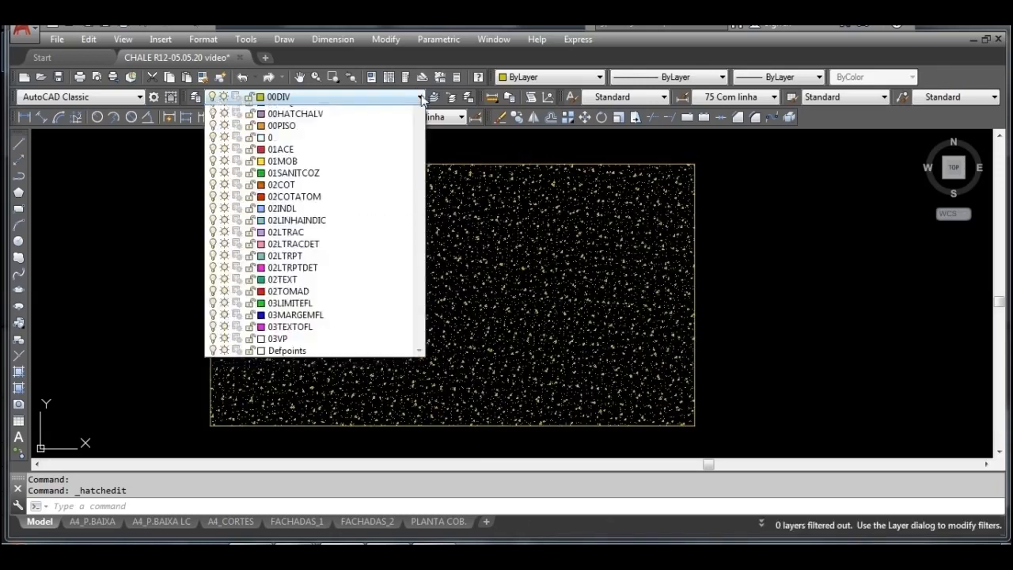
{"action": "left_click", "coordinate": [308, 158]}
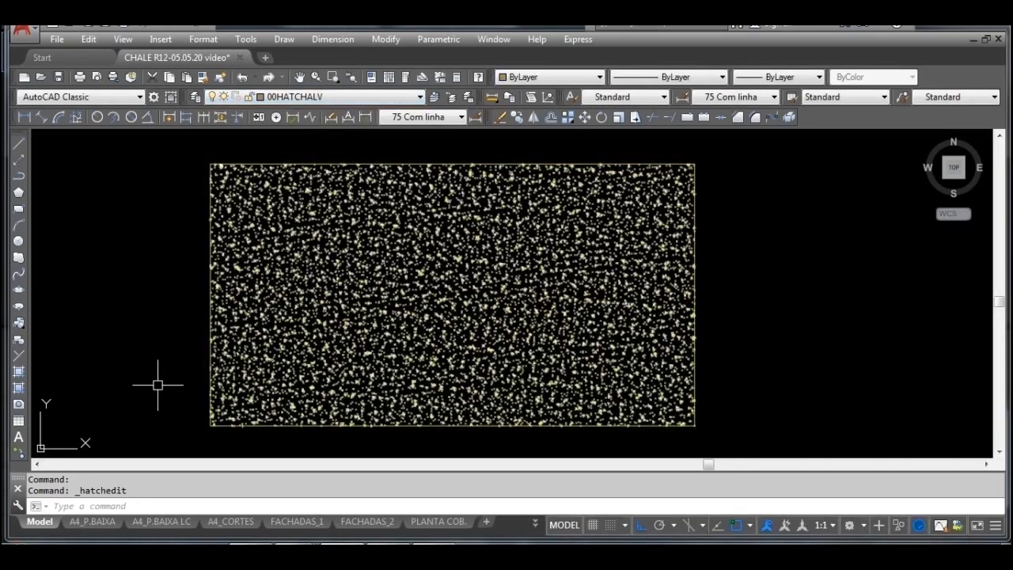
Step: Start a new hatch and switch from pattern to gradient fill settings
{"action": "left_click", "coordinate": [18, 378]}
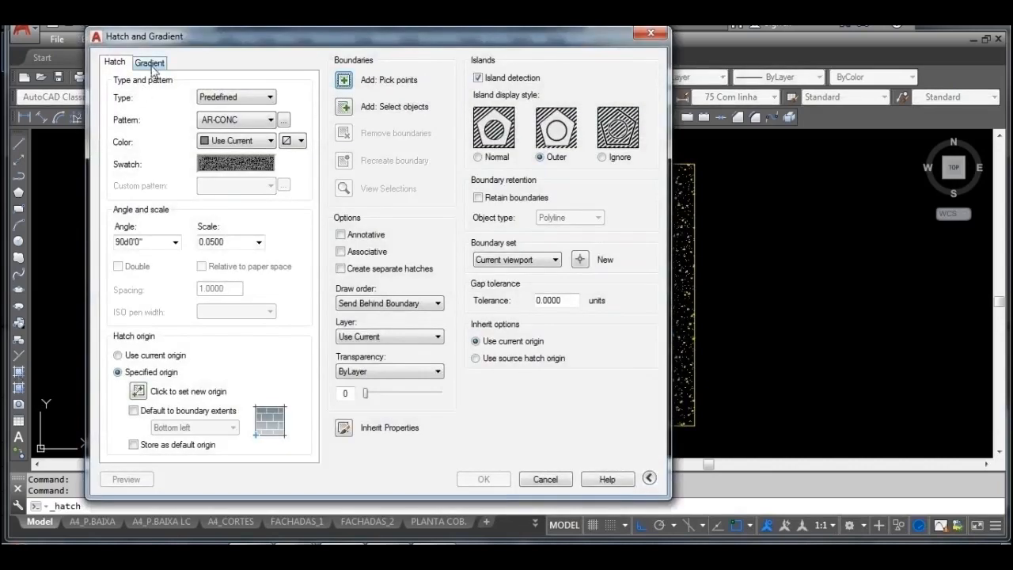
{"action": "left_click", "coordinate": [150, 63]}
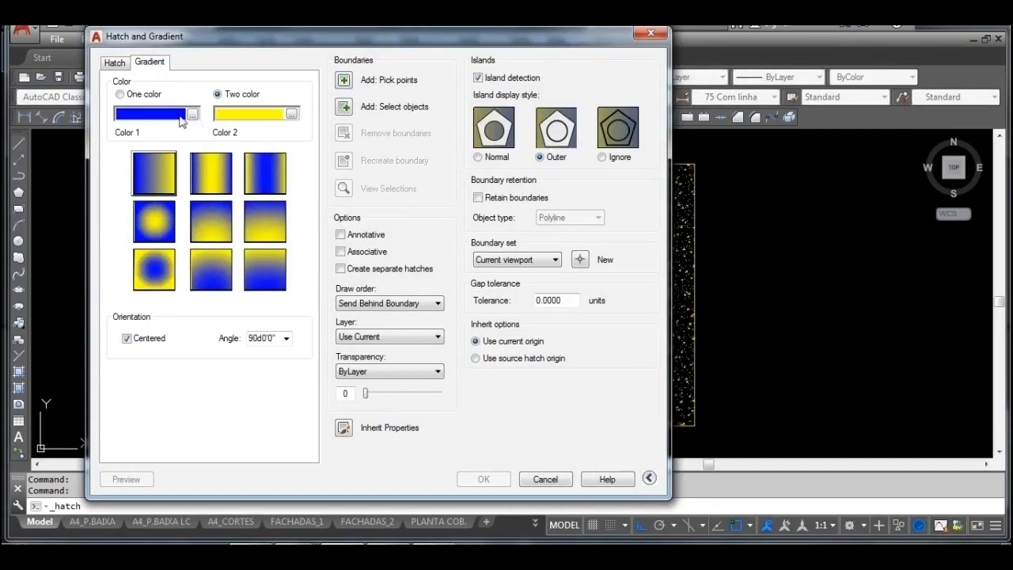
Step: Make the gradient a one-color fill using the true color 236,228,81 (hue 57, saturation 80, luminance 62)
{"action": "left_click", "coordinate": [119, 95]}
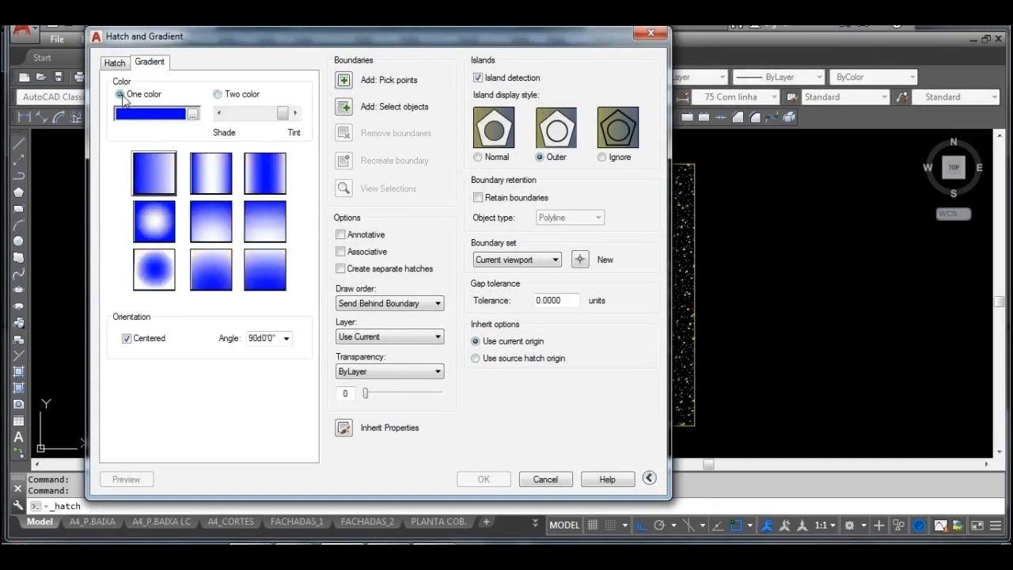
{"action": "left_click", "coordinate": [218, 95]}
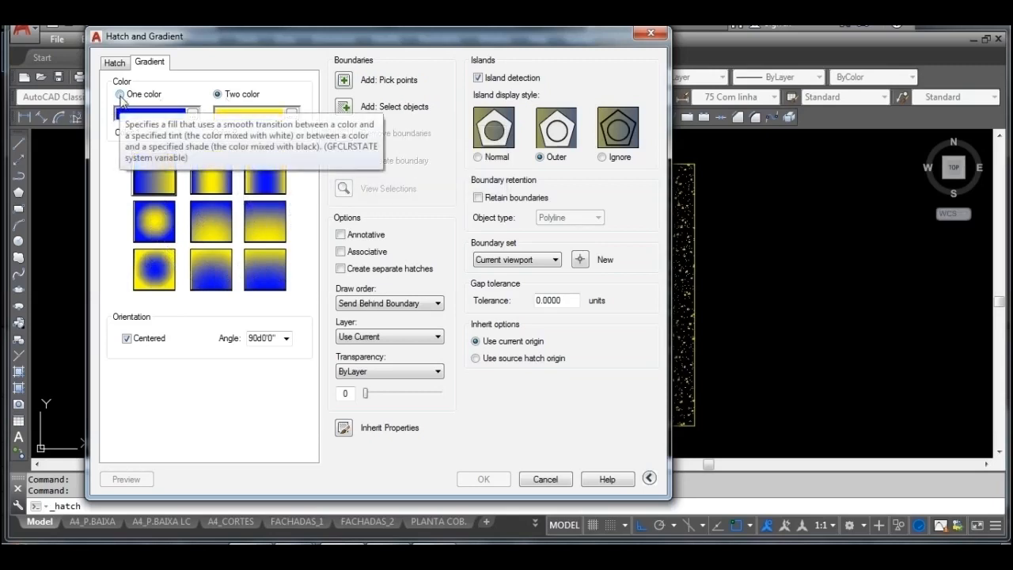
{"action": "left_click", "coordinate": [119, 94]}
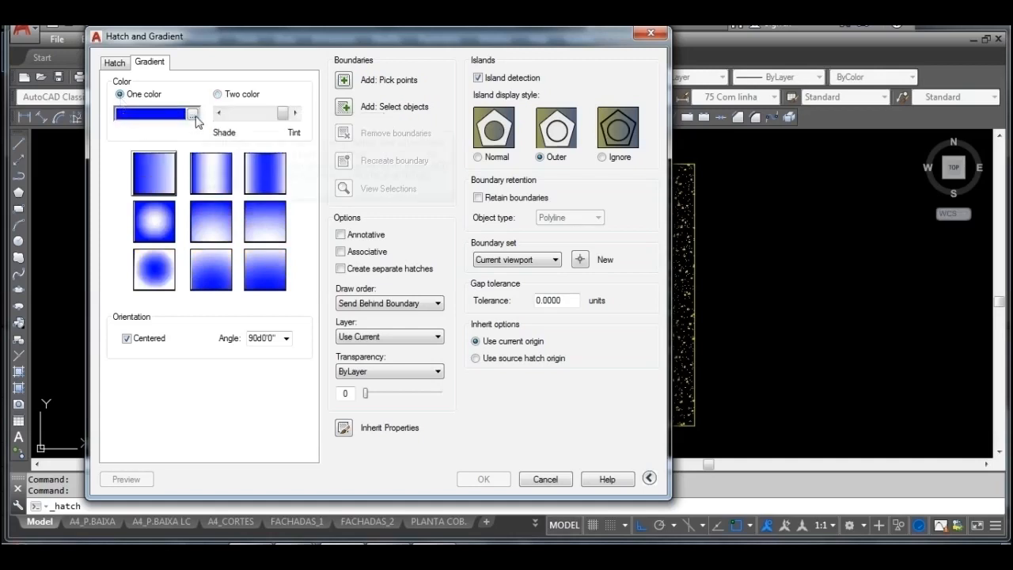
{"action": "left_click", "coordinate": [194, 117]}
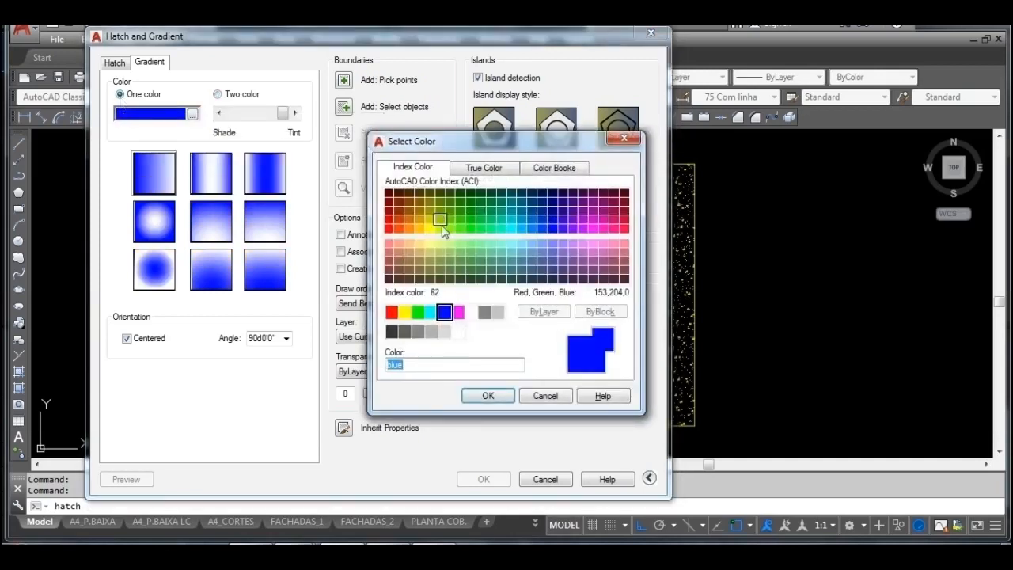
{"action": "left_click", "coordinate": [484, 167]}
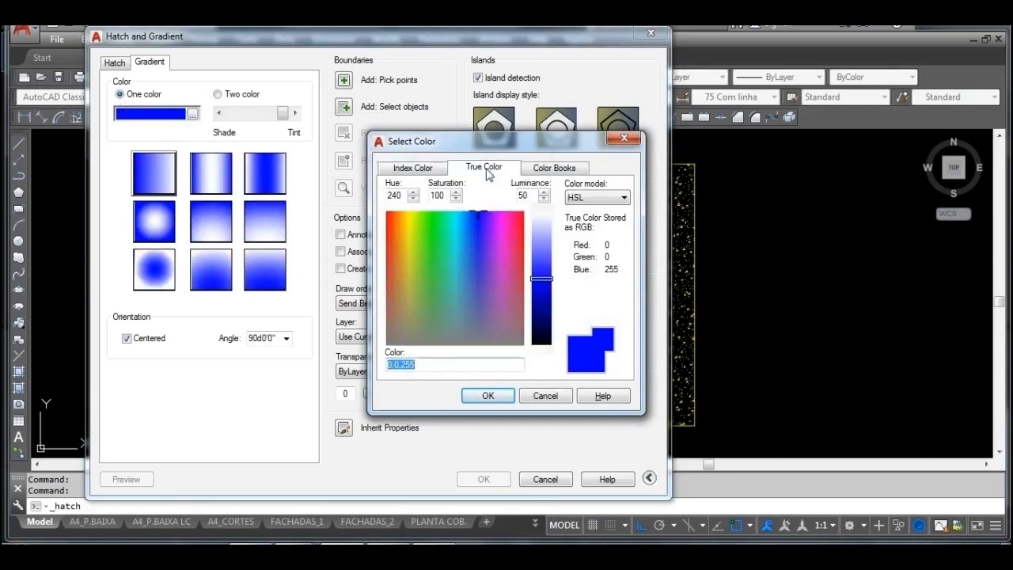
{"action": "left_click", "coordinate": [409, 269]}
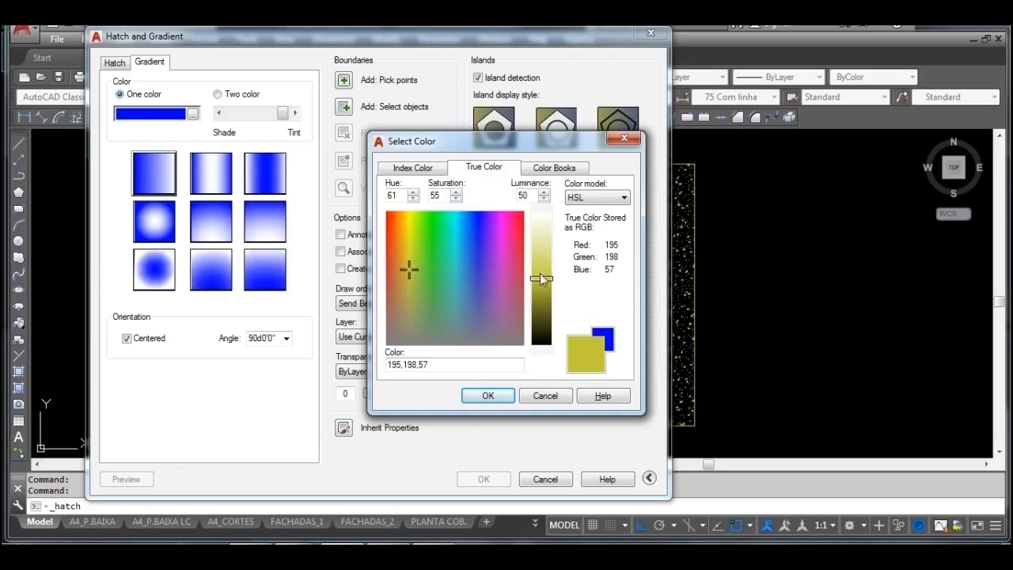
{"action": "left_click_drag", "start_coordinate": [541, 282], "coordinate": [543, 295]}
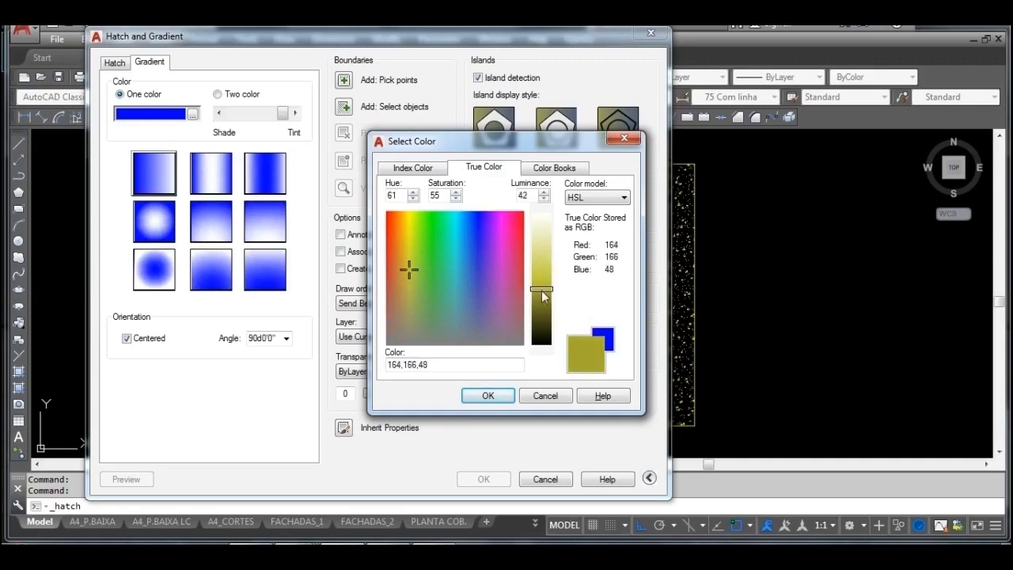
{"action": "left_click_drag", "start_coordinate": [409, 270], "coordinate": [408, 235]}
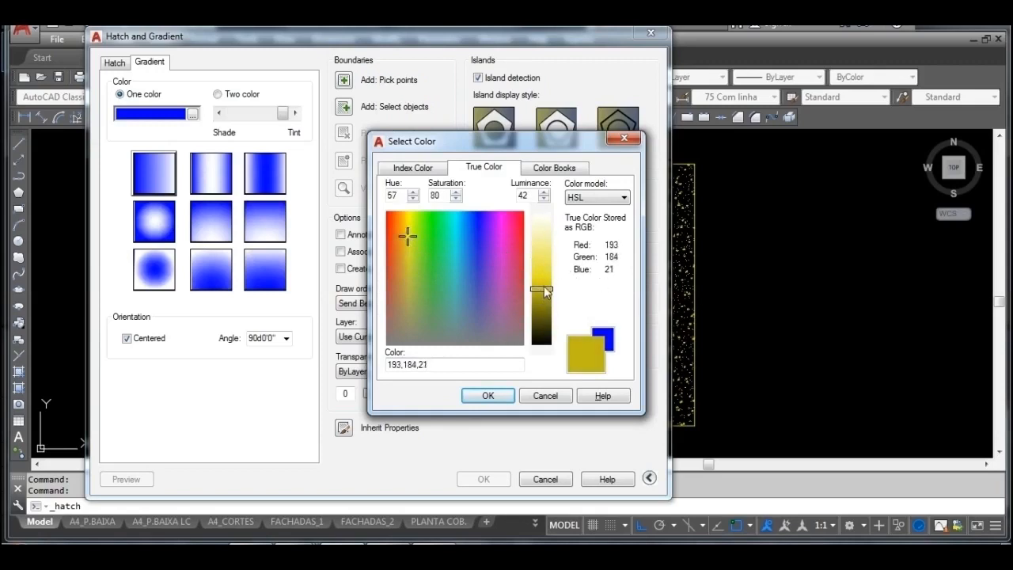
{"action": "left_click_drag", "start_coordinate": [543, 291], "coordinate": [543, 263]}
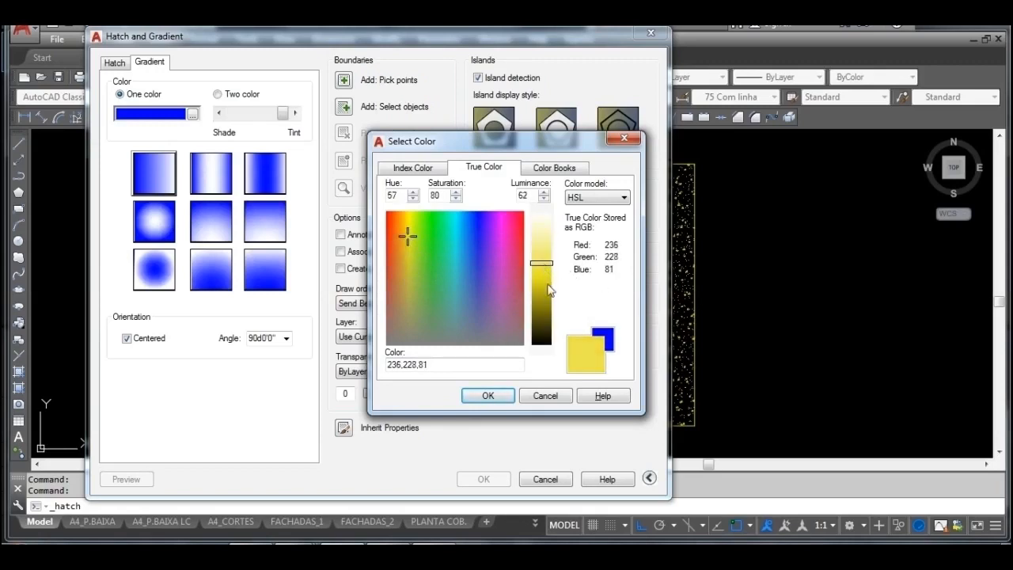
{"action": "left_click", "coordinate": [492, 396]}
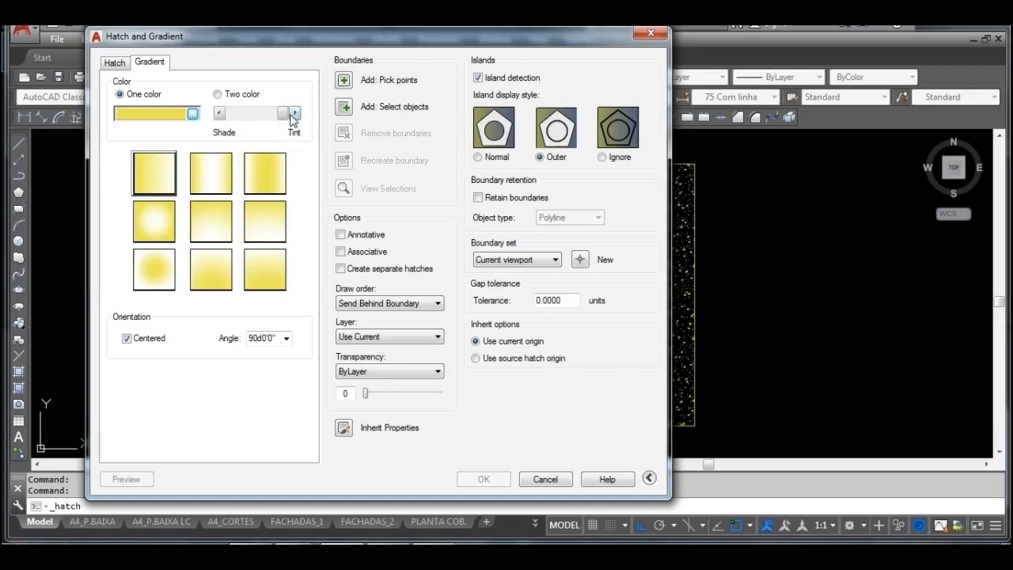
Step: Set the gradient about midway between shade and tint and fill the speckled rectangle with it
{"action": "left_click_drag", "start_coordinate": [283, 116], "coordinate": [229, 125]}
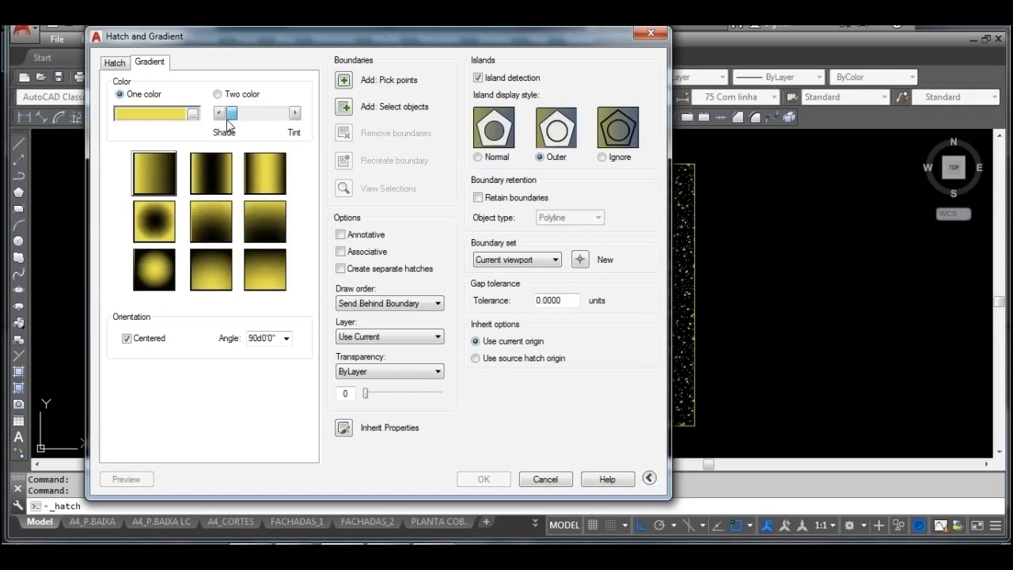
{"action": "mouse_move", "coordinate": [229, 121]}
{"action": "left_mouse_down"}
{"action": "mouse_move", "coordinate": [284, 119]}
{"action": "mouse_move", "coordinate": [264, 115]}
{"action": "mouse_move", "coordinate": [262, 125]}
{"action": "left_mouse_up"}
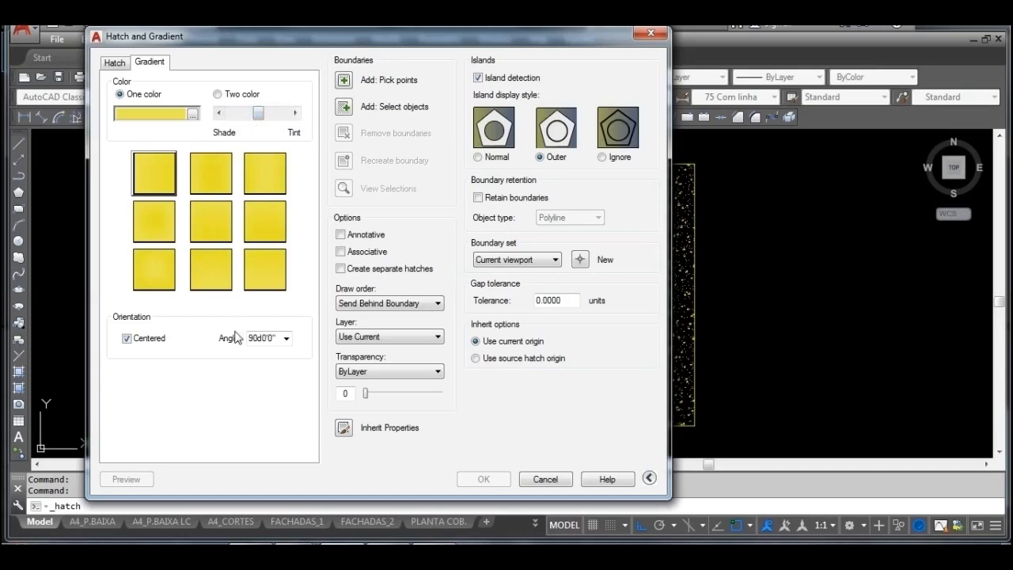
{"action": "left_click", "coordinate": [345, 81]}
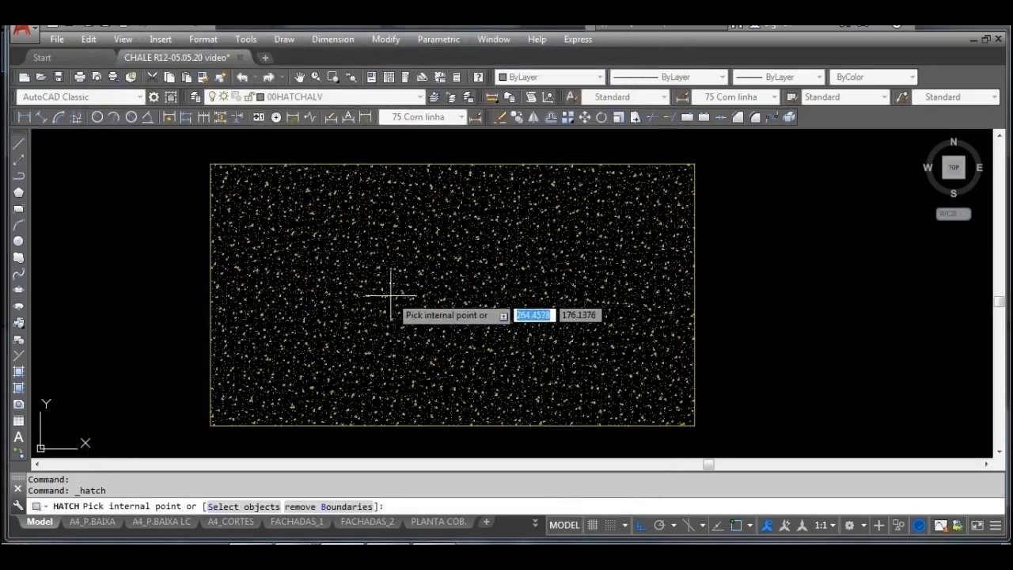
{"action": "left_click", "coordinate": [390, 296]}
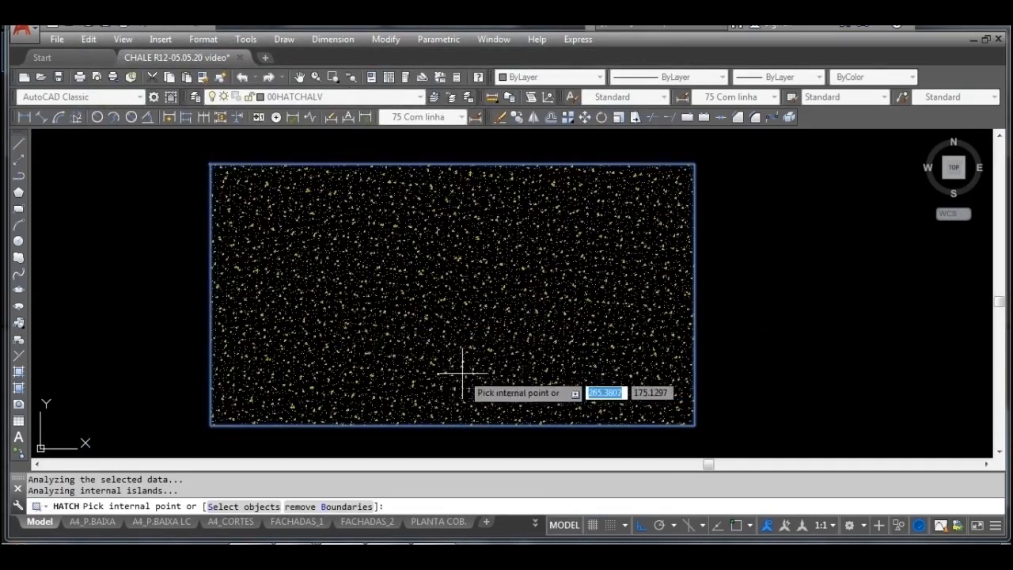
{"action": "key", "text": "Return"}
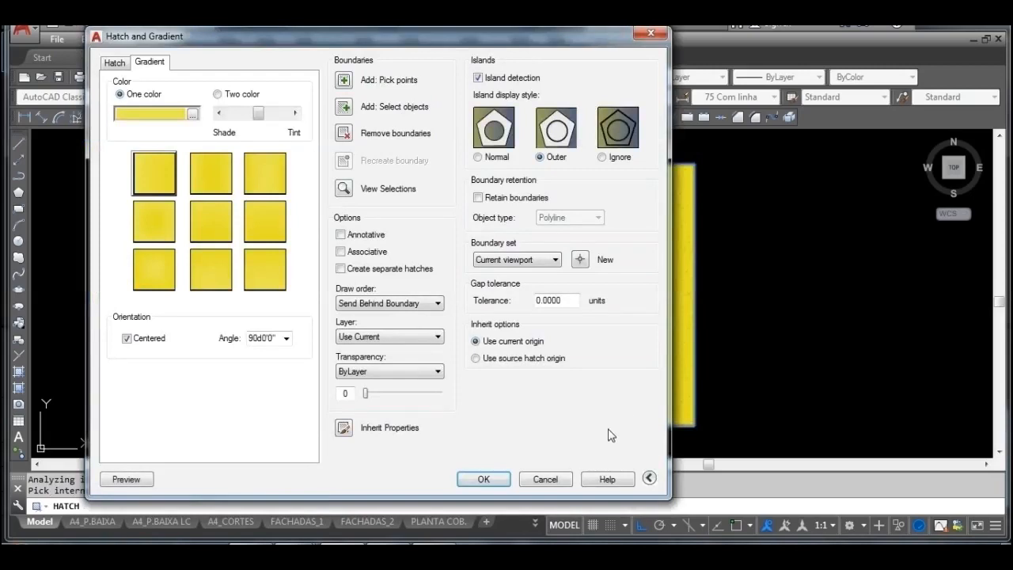
{"action": "left_click", "coordinate": [484, 480]}
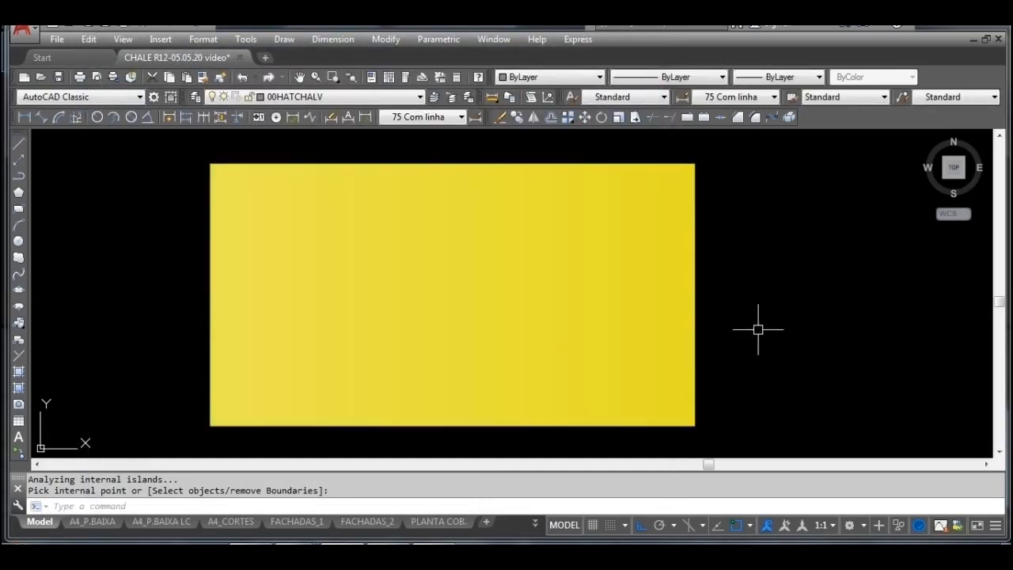
Step: Send the yellow gradient fill to the back with Draworder, behind the speckled hatch
{"action": "left_click", "coordinate": [505, 300]}
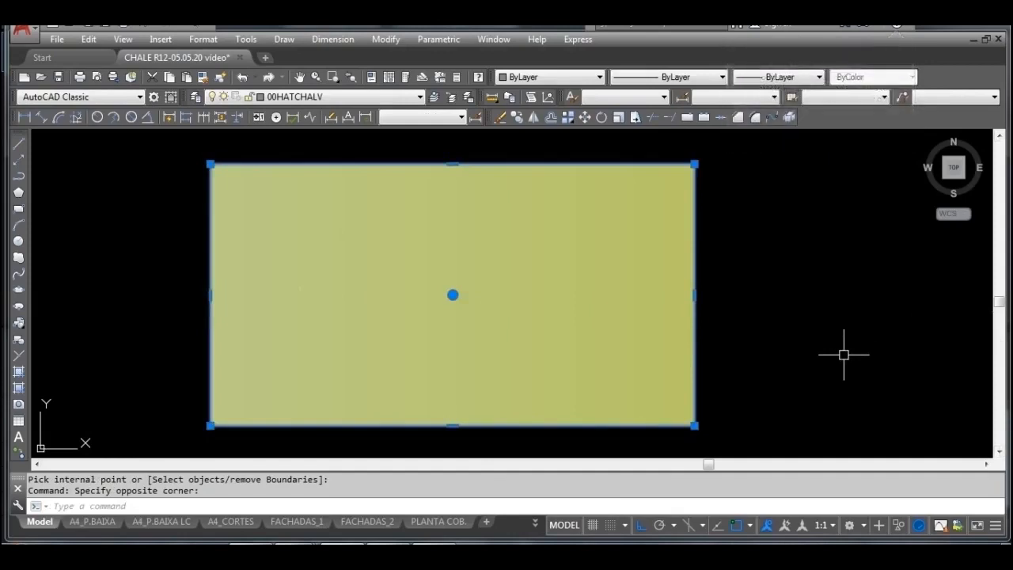
{"action": "type", "text": "D"}
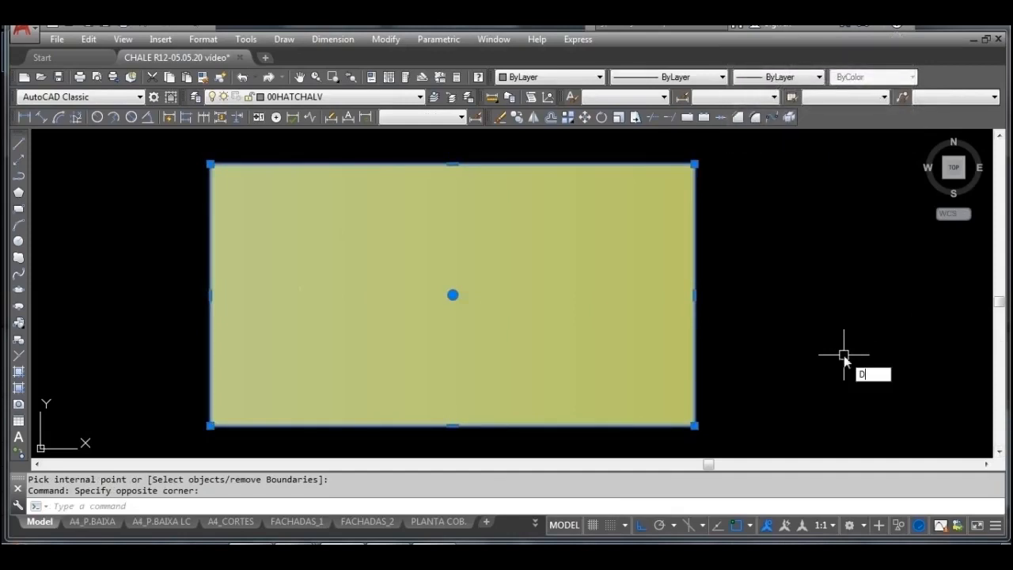
{"action": "type", "text": "R"}
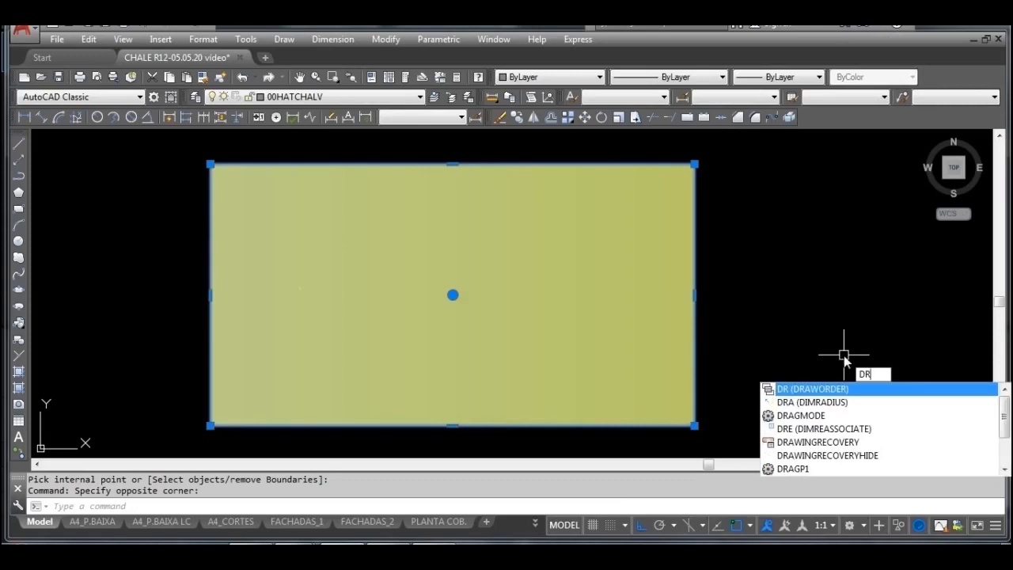
{"action": "key", "text": "Return"}
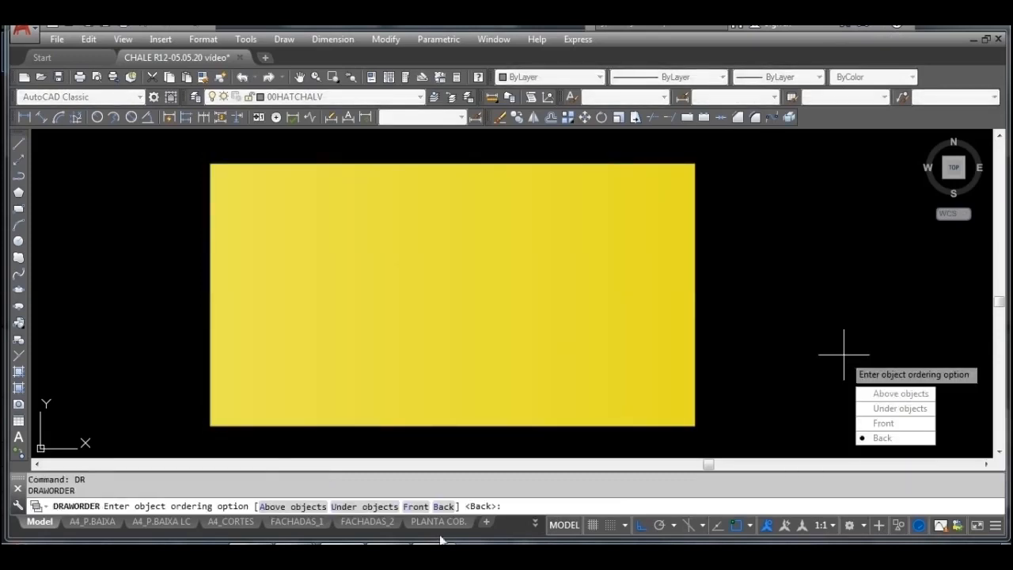
{"action": "type", "text": "B"}
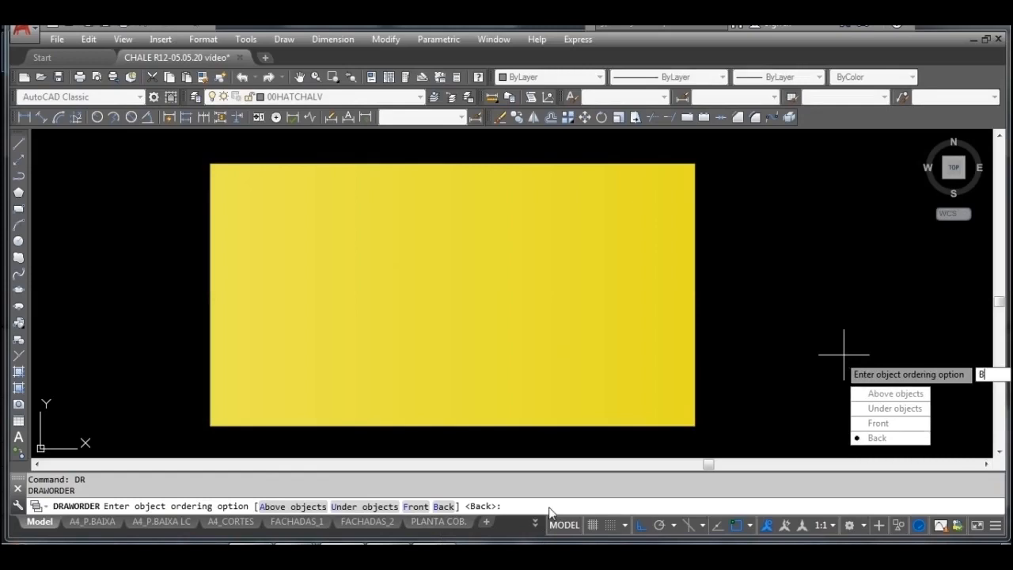
{"action": "key", "text": "Return"}
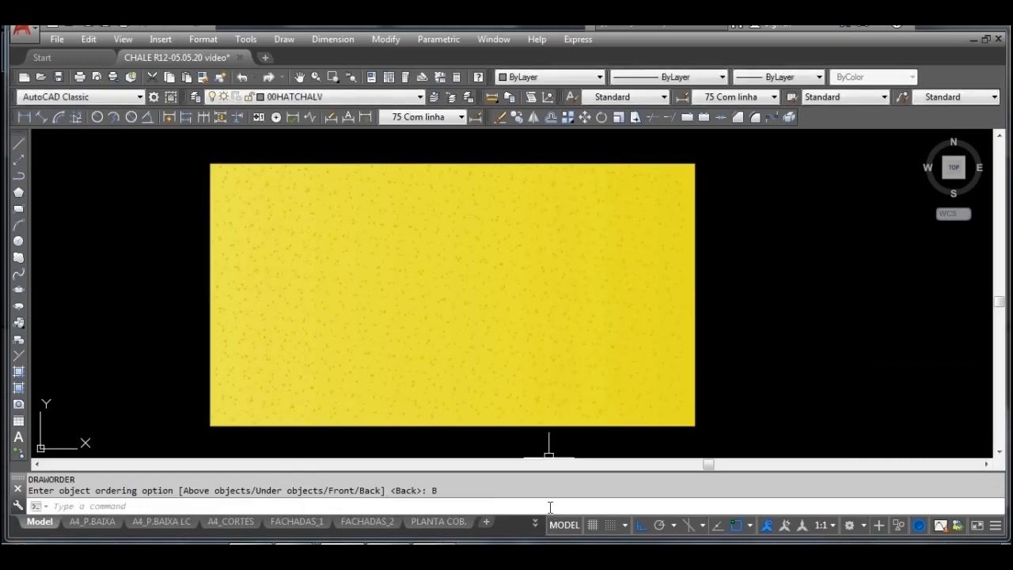
{"action": "scroll", "coordinate": [468, 304], "scroll_direction": "up", "scroll_amount": 2}
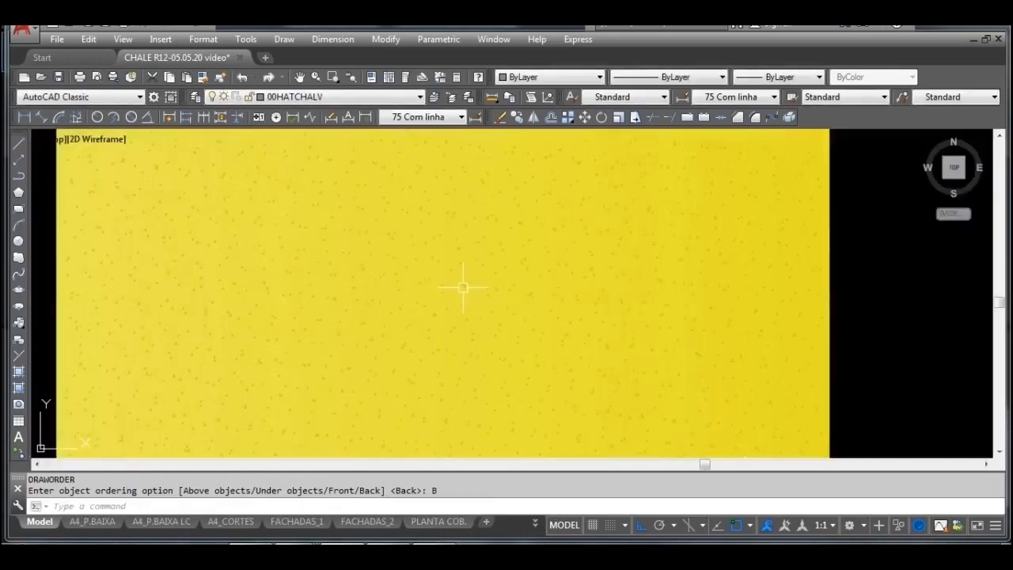
{"action": "scroll", "coordinate": [539, 255], "scroll_direction": "down", "scroll_amount": 2}
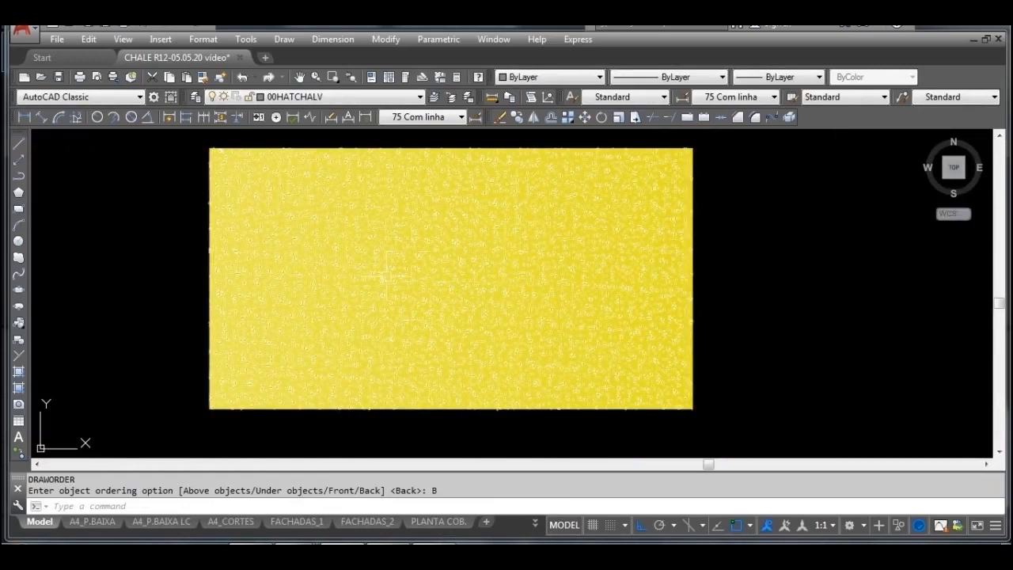
{"action": "scroll", "coordinate": [407, 310], "scroll_direction": "up", "scroll_amount": 2}
{"action": "scroll", "coordinate": [407, 310], "scroll_direction": "down", "scroll_amount": 2}
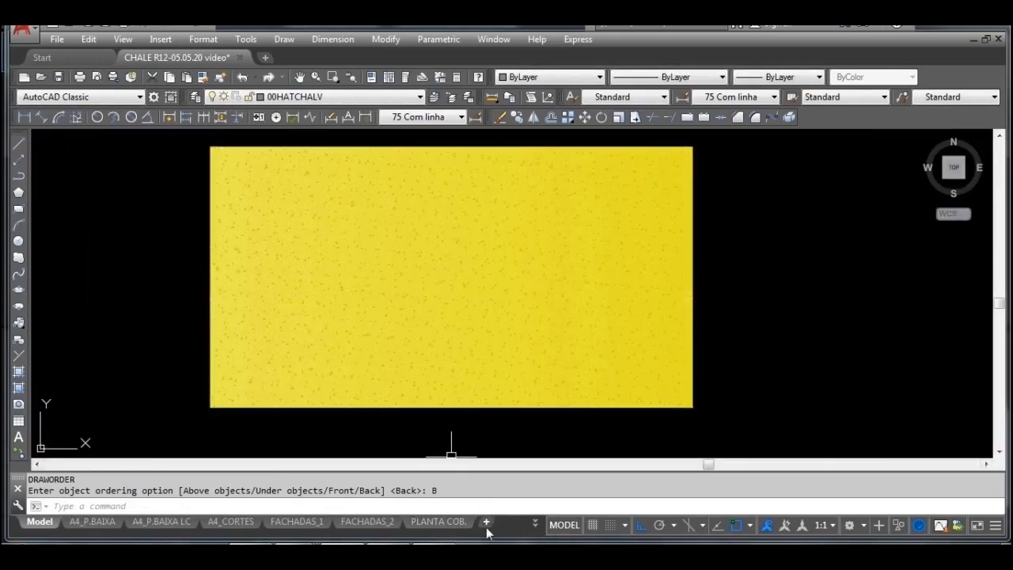
Step: In the A4_P.BAIXA layout, frame the yellow filled rectangle inside the viewport and return to paper space
{"action": "left_click", "coordinate": [98, 523]}
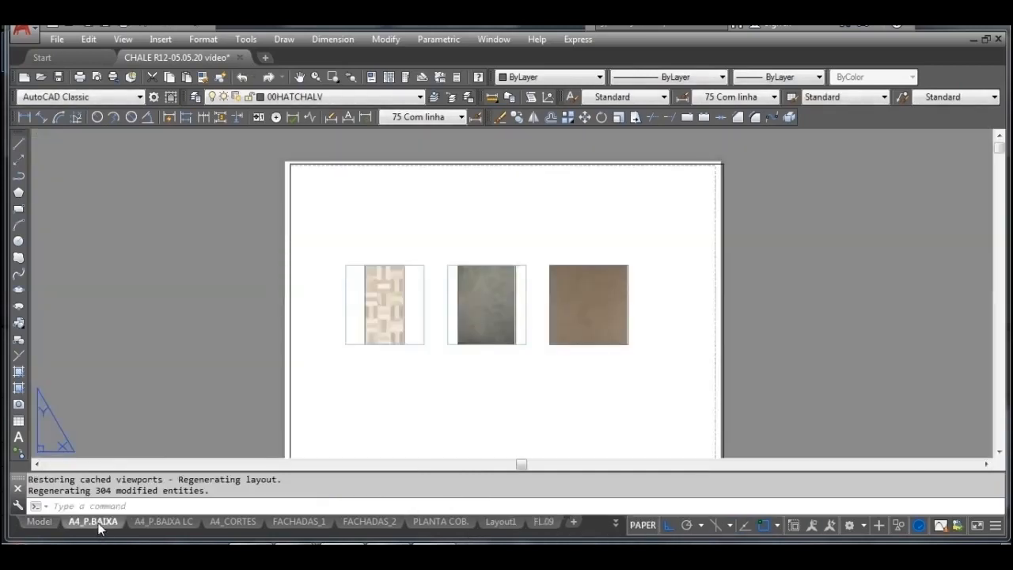
{"action": "left_click", "coordinate": [638, 525]}
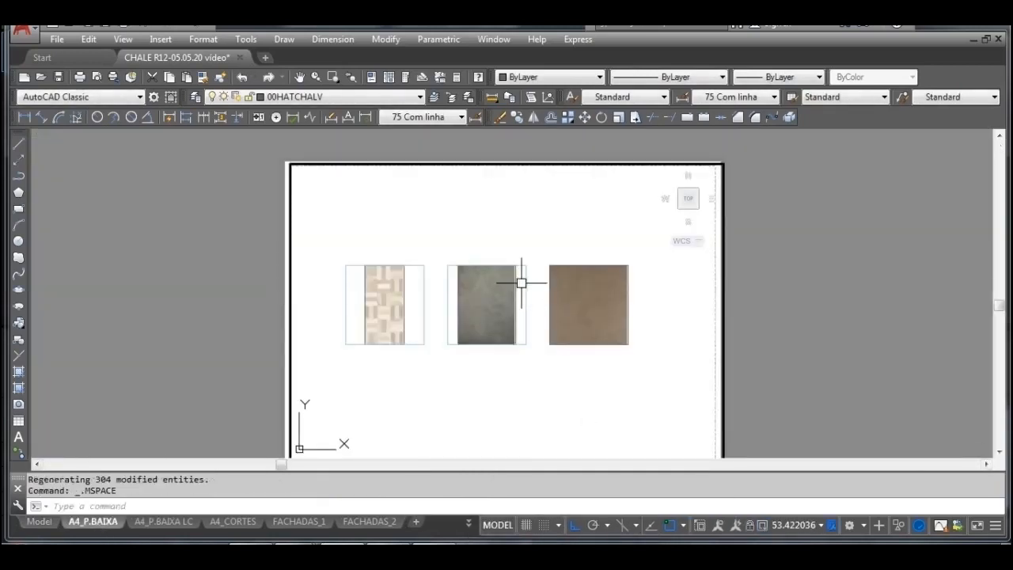
{"action": "scroll", "coordinate": [526, 273], "scroll_direction": "down", "scroll_amount": 5}
{"action": "middle_click_drag", "start_coordinate": [525, 261], "coordinate": [449, 426]}
{"action": "scroll", "coordinate": [488, 357], "scroll_direction": "down", "scroll_amount": 8}
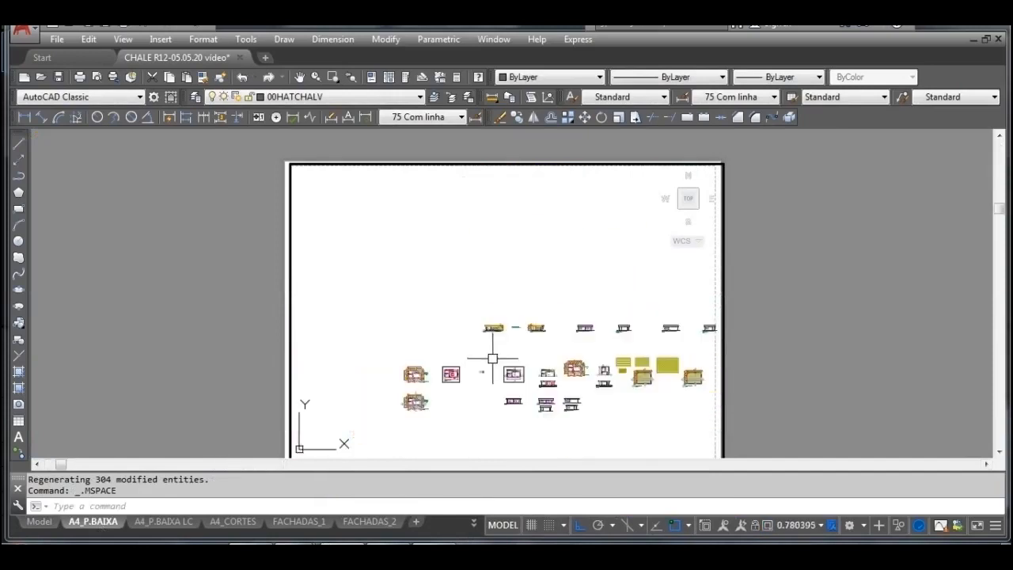
{"action": "scroll", "coordinate": [634, 392], "scroll_direction": "up", "scroll_amount": 8}
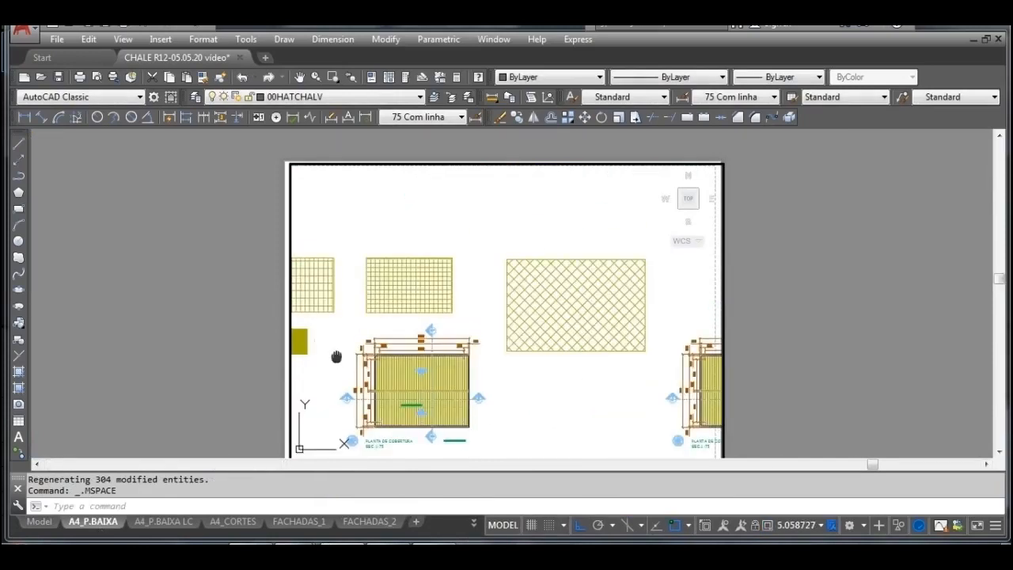
{"action": "middle_click_drag", "start_coordinate": [340, 355], "coordinate": [515, 330]}
{"action": "scroll", "coordinate": [463, 314], "scroll_direction": "up", "scroll_amount": 6}
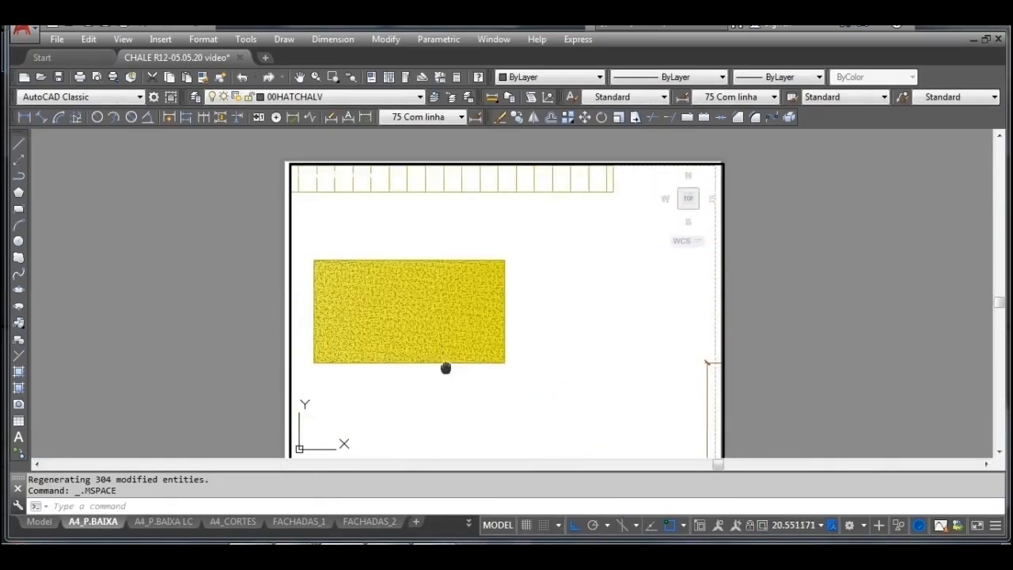
{"action": "scroll", "coordinate": [502, 370], "scroll_direction": "up", "scroll_amount": 2}
{"action": "middle_click_drag", "start_coordinate": [501, 362], "coordinate": [553, 375]}
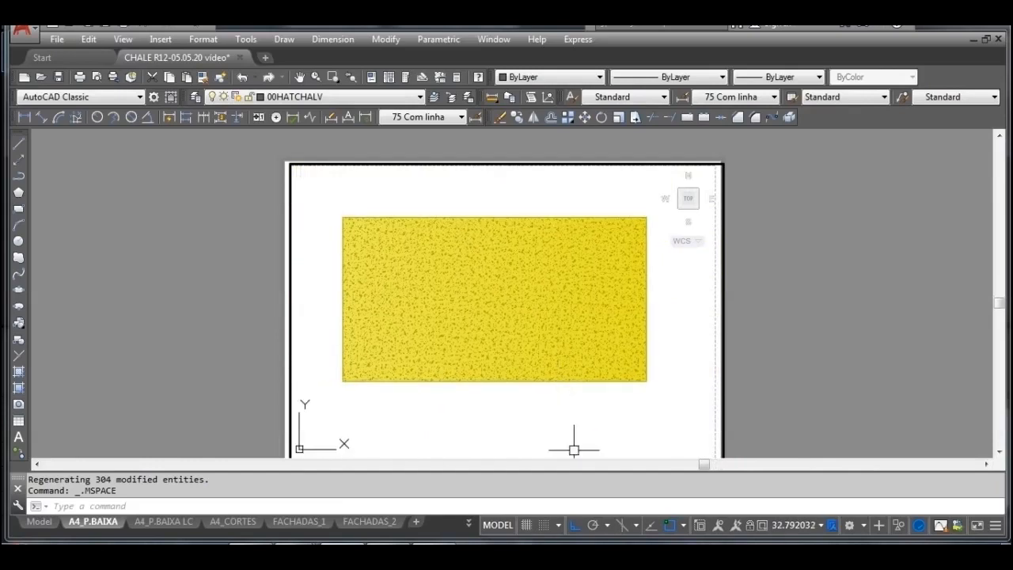
{"action": "left_click", "coordinate": [498, 525]}
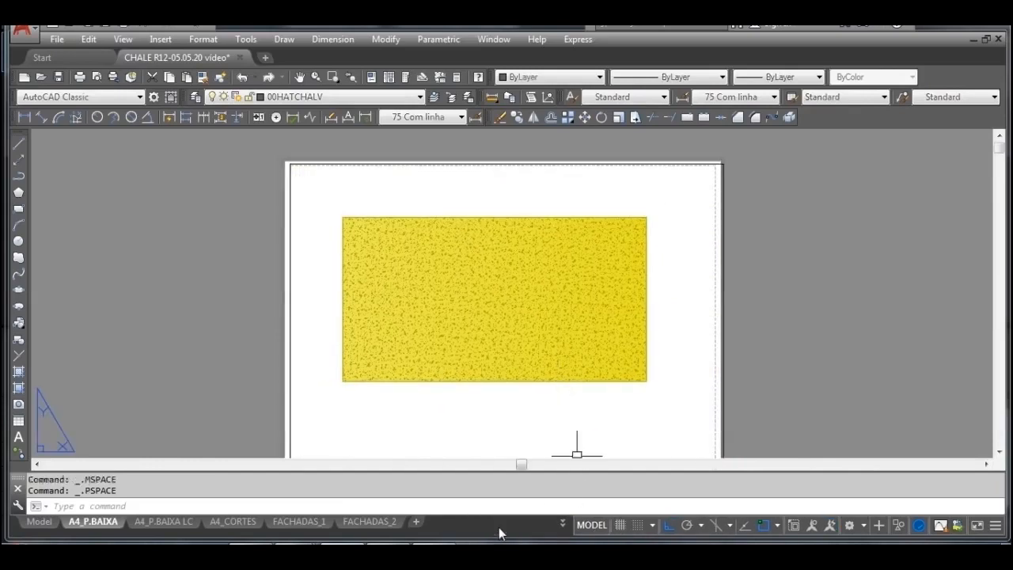
Step: Preview the plot of the layout and examine the speckled hatch over the yellow gradient up close
{"action": "left_click", "coordinate": [97, 78]}
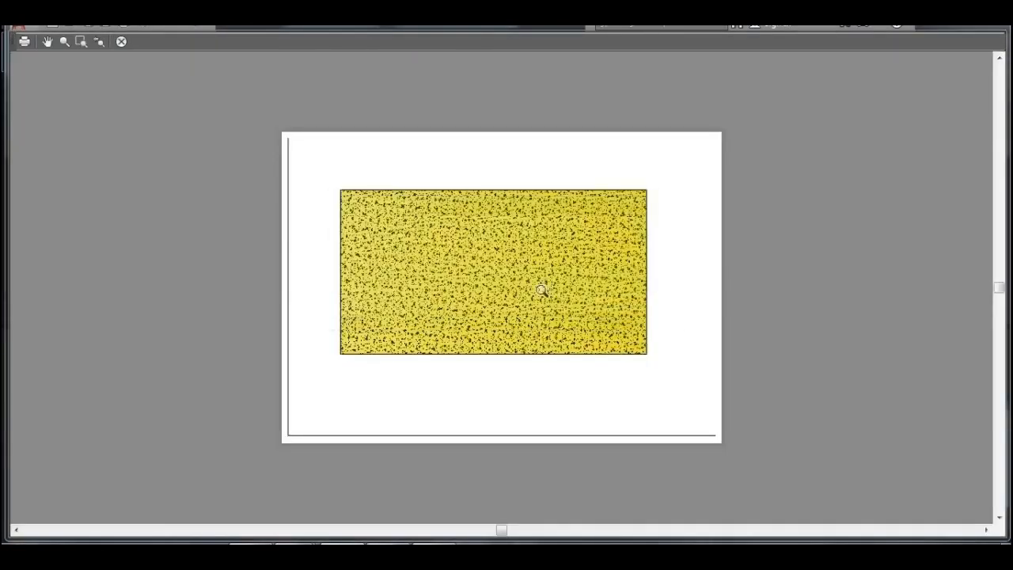
{"action": "scroll", "coordinate": [542, 290], "scroll_direction": "up", "scroll_amount": 6}
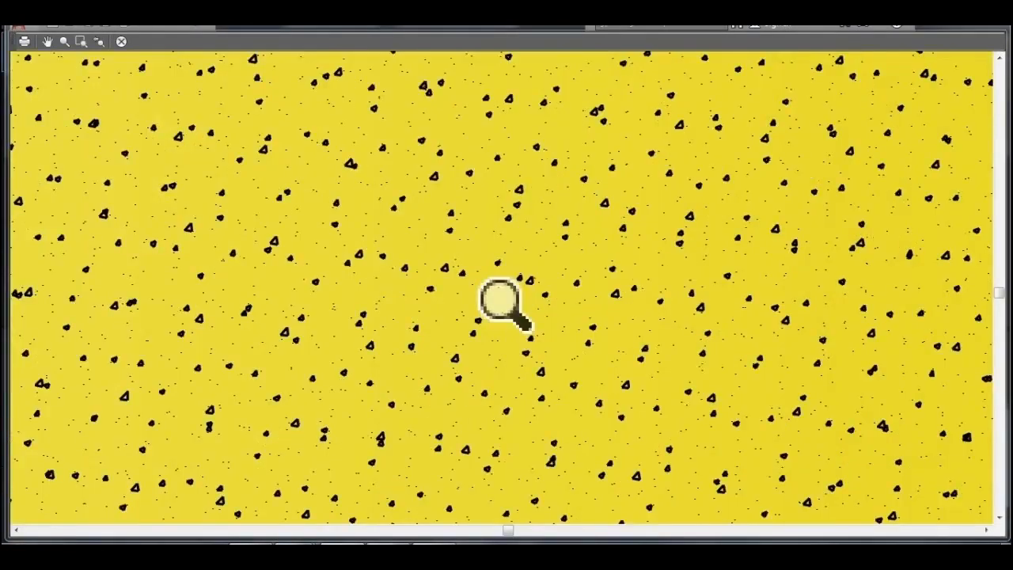
{"action": "scroll", "coordinate": [507, 303], "scroll_direction": "down", "scroll_amount": 5}
{"action": "scroll", "coordinate": [529, 325], "scroll_direction": "up", "scroll_amount": 5}
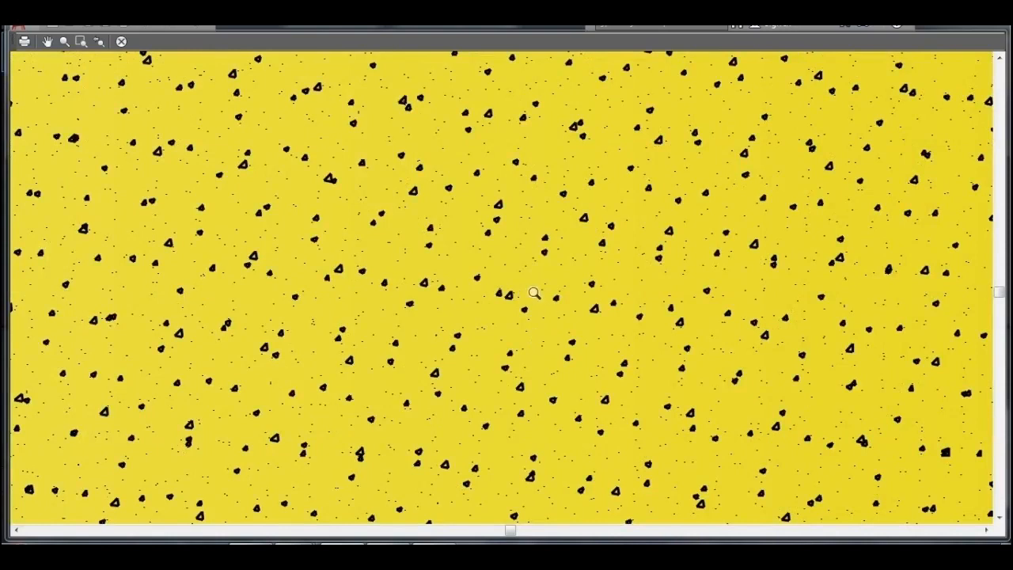
Step: Examine the whole yellow gradient rectangle and its speckled hatch in the plot preview, and leave the preview
{"action": "scroll", "coordinate": [516, 305], "scroll_direction": "down", "scroll_amount": 5}
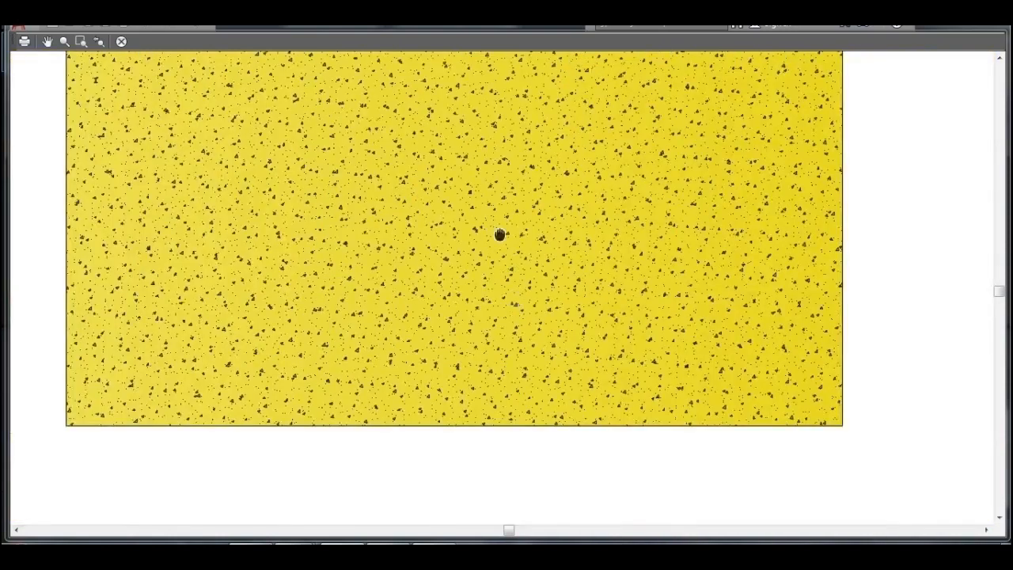
{"action": "left_click_drag", "start_coordinate": [499, 235], "coordinate": [513, 293]}
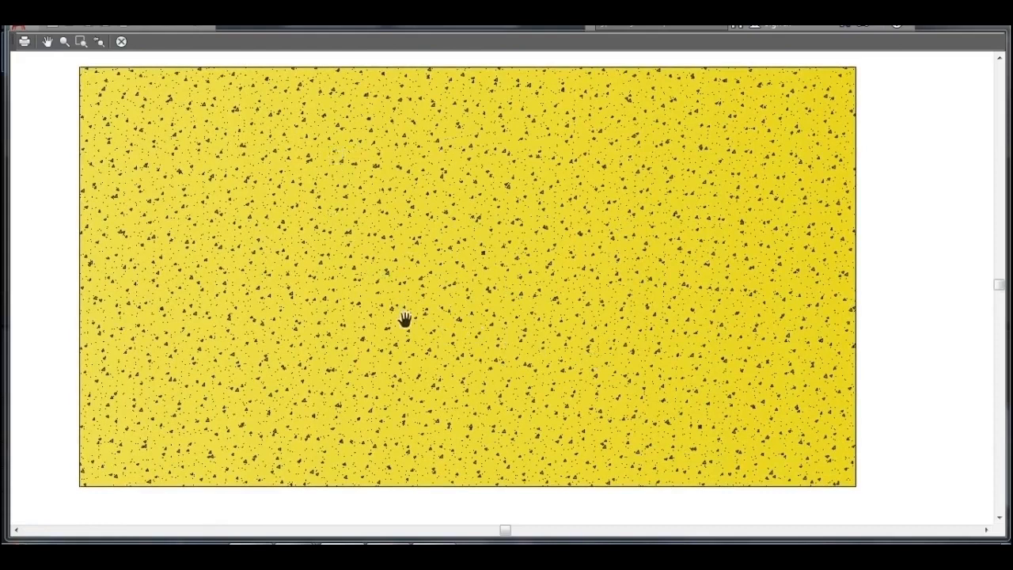
{"action": "scroll", "coordinate": [416, 318], "scroll_direction": "up", "scroll_amount": 3}
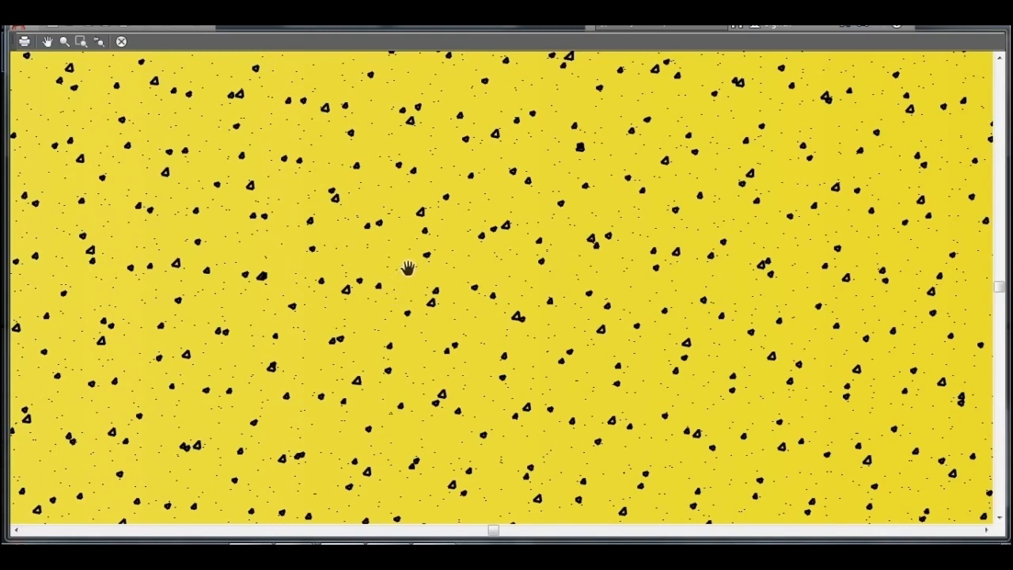
{"action": "scroll", "coordinate": [408, 267], "scroll_direction": "down", "scroll_amount": 5}
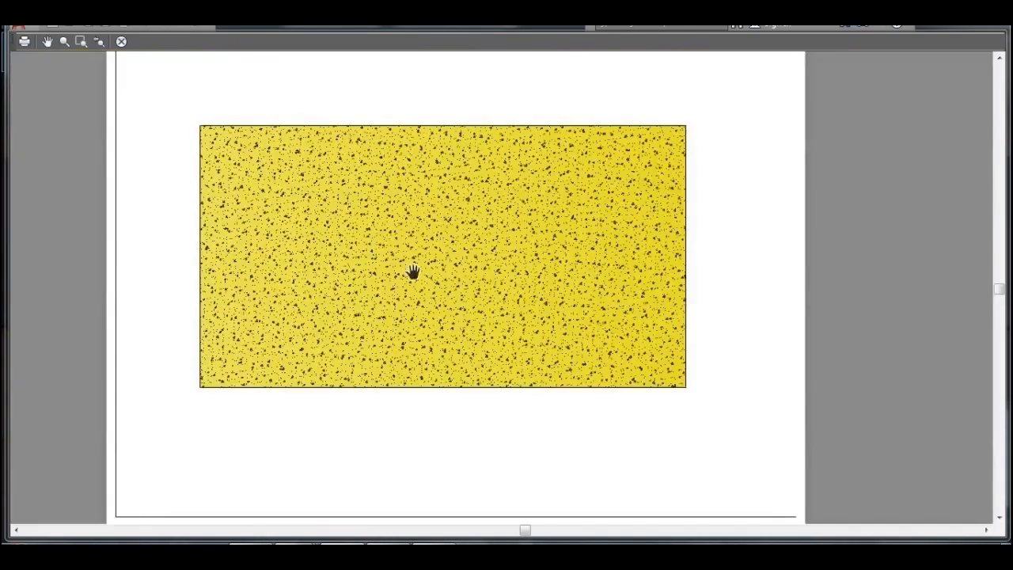
{"action": "left_click_drag", "start_coordinate": [420, 250], "coordinate": [538, 187]}
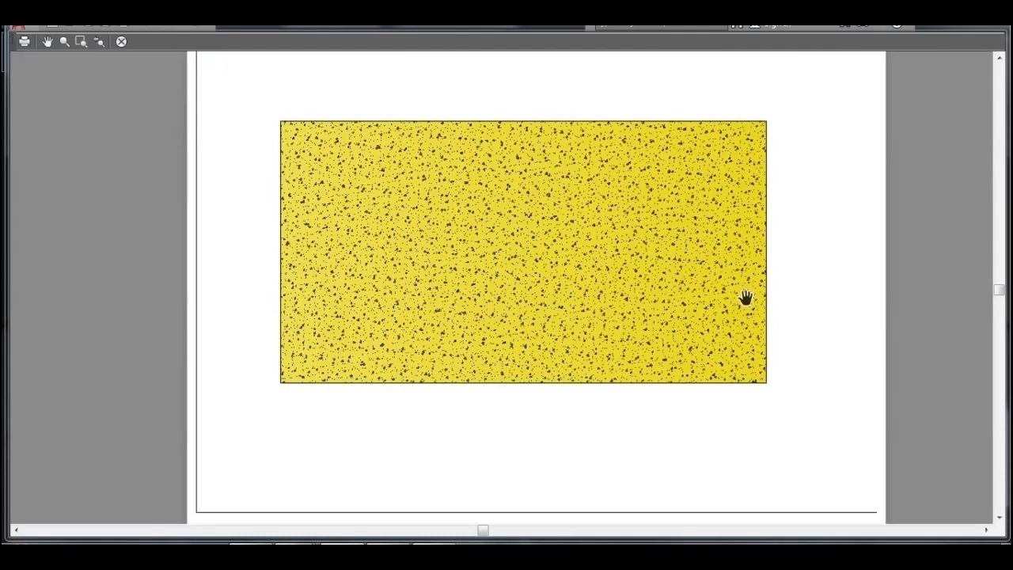
{"action": "left_click", "coordinate": [121, 43]}
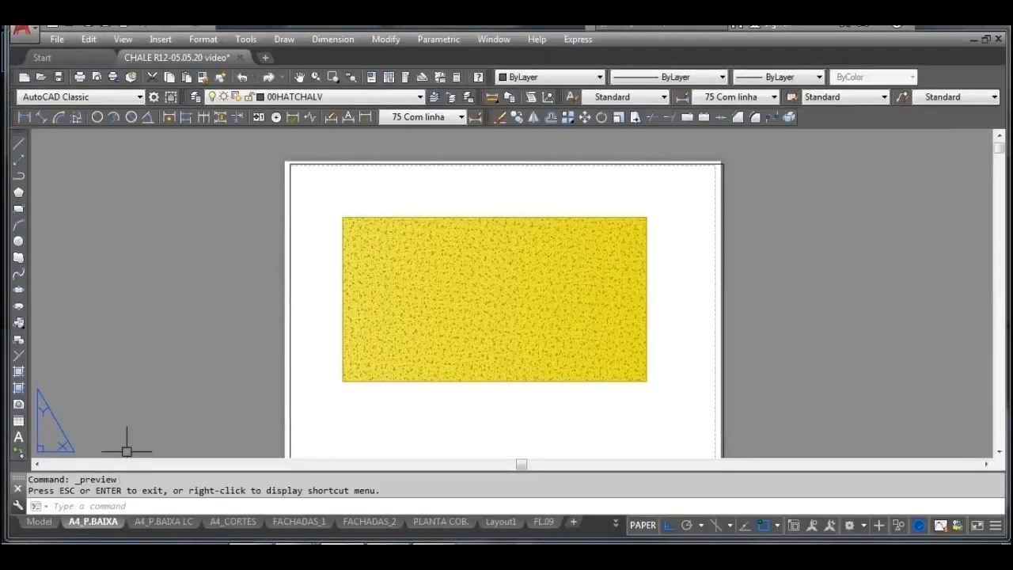
Step: Return to model space and make 00DIV the current layer
{"action": "left_click", "coordinate": [39, 521]}
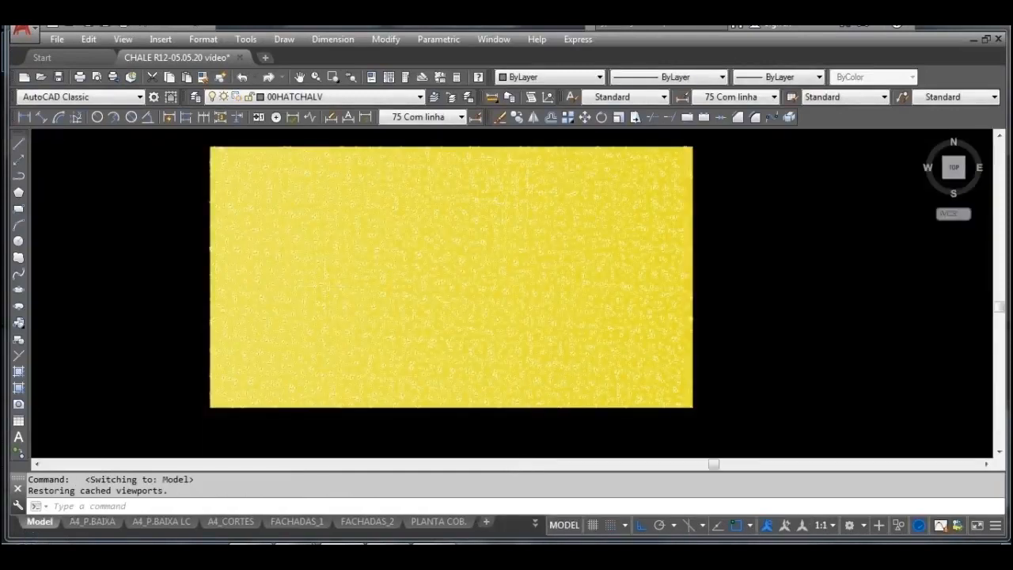
{"action": "scroll", "coordinate": [598, 210], "scroll_direction": "down", "scroll_amount": 5}
{"action": "scroll", "coordinate": [733, 247], "scroll_direction": "down", "scroll_amount": 2}
{"action": "mouse_move", "coordinate": [730, 225]}
{"action": "middle_mouse_down"}
{"action": "mouse_move", "coordinate": [565, 307]}
{"action": "mouse_move", "coordinate": [410, 285]}
{"action": "mouse_move", "coordinate": [394, 272]}
{"action": "middle_mouse_up"}
{"action": "scroll", "coordinate": [678, 361], "scroll_direction": "down", "scroll_amount": 2}
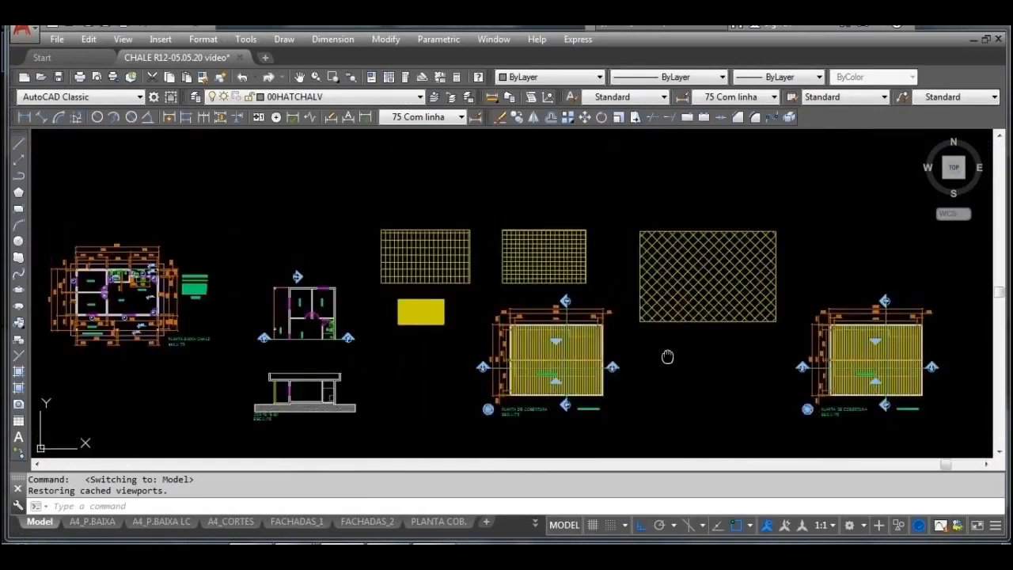
{"action": "middle_click_drag", "start_coordinate": [667, 355], "coordinate": [626, 278]}
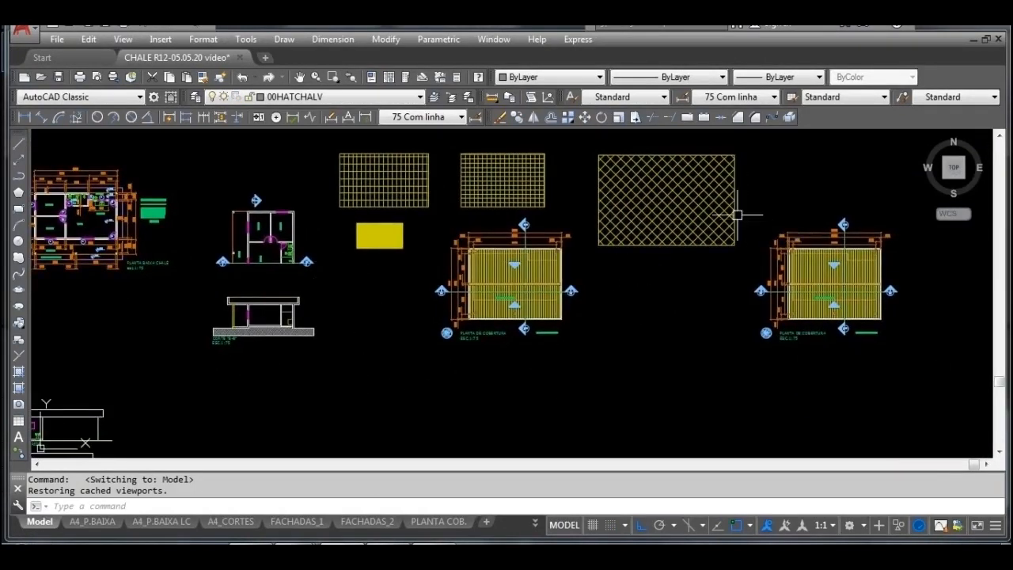
{"action": "middle_click_drag", "start_coordinate": [697, 248], "coordinate": [611, 321]}
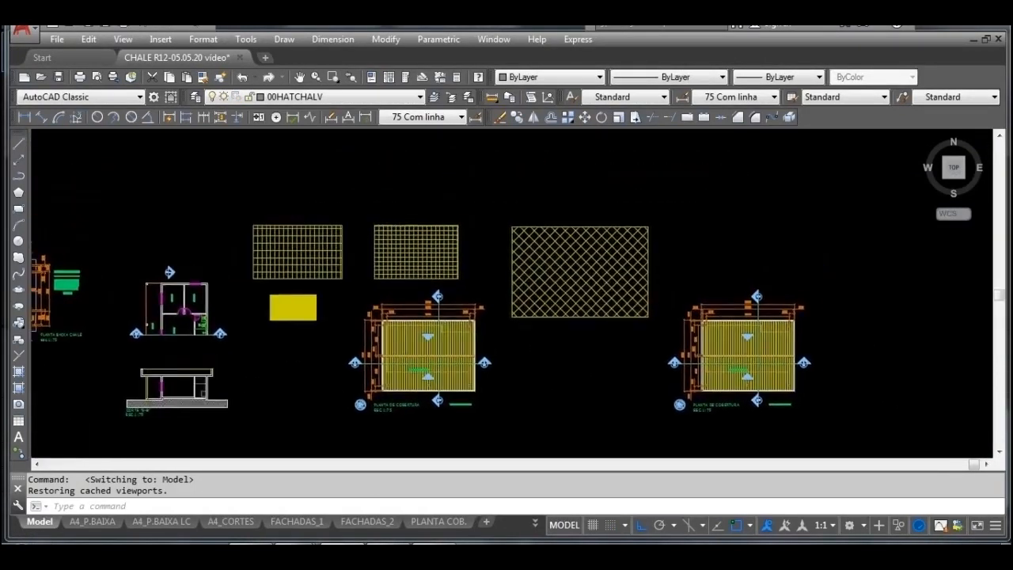
{"action": "left_click", "coordinate": [420, 97]}
{"action": "left_click", "coordinate": [309, 123]}
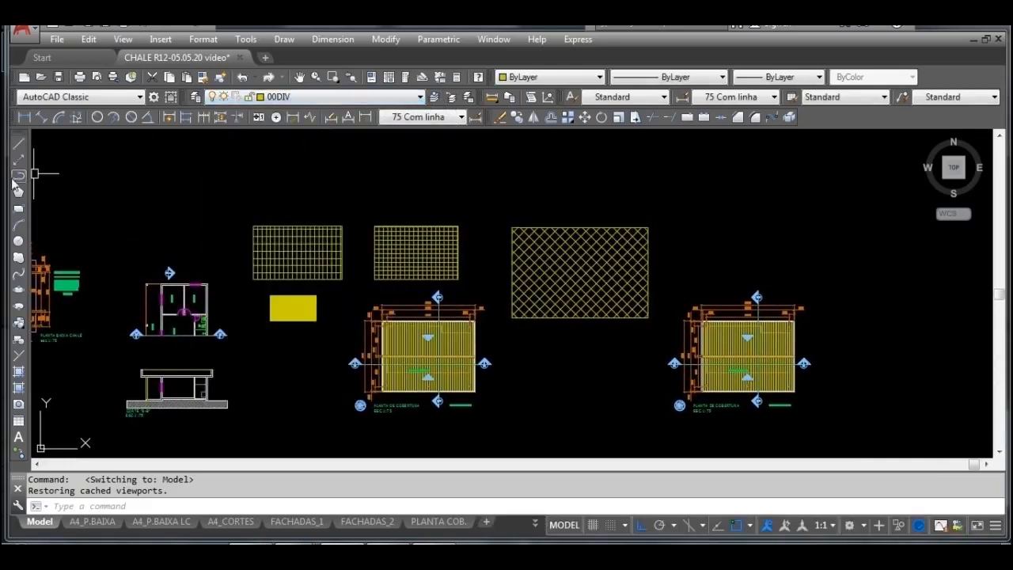
Step: Draw a rectangle in the empty area above and beyond the diagonally hatched rectangle
{"action": "left_click", "coordinate": [19, 209]}
{"action": "middle_click_drag", "start_coordinate": [525, 208], "coordinate": [322, 299]}
{"action": "left_click", "coordinate": [442, 236]}
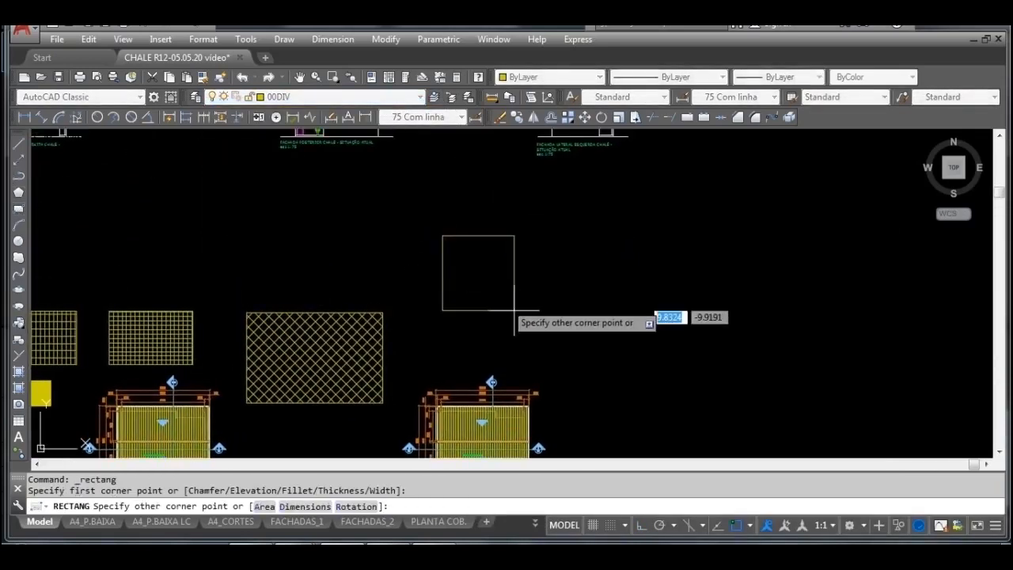
{"action": "left_click", "coordinate": [605, 341]}
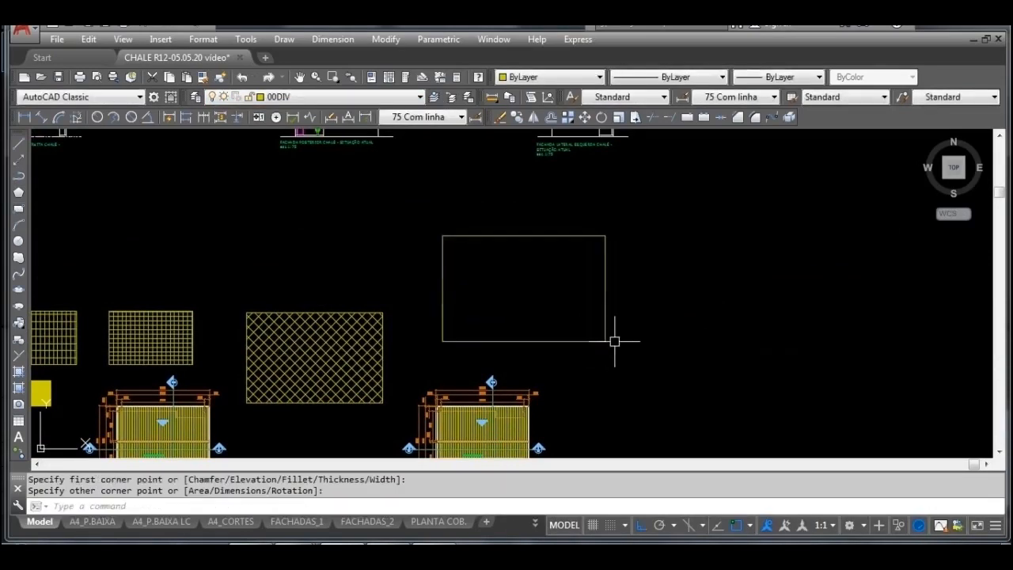
Step: Make 01MOB the current layer and insert the berçobk block inside the empty rectangle at scale 1, rotated 90°
{"action": "scroll", "coordinate": [273, 388], "scroll_direction": "up", "scroll_amount": 2}
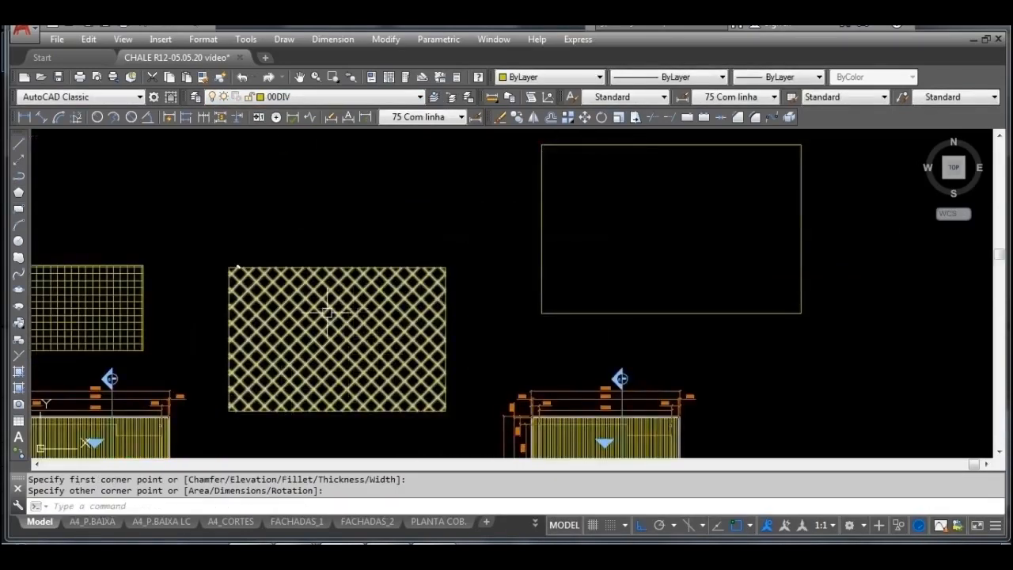
{"action": "scroll", "coordinate": [324, 388], "scroll_direction": "up", "scroll_amount": 2}
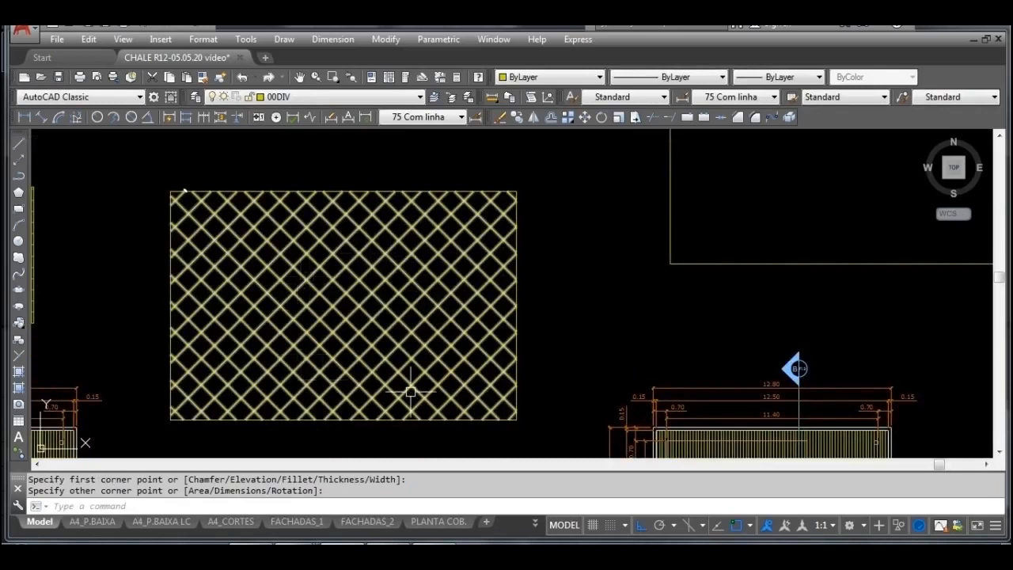
{"action": "scroll", "coordinate": [417, 348], "scroll_direction": "down", "scroll_amount": 2}
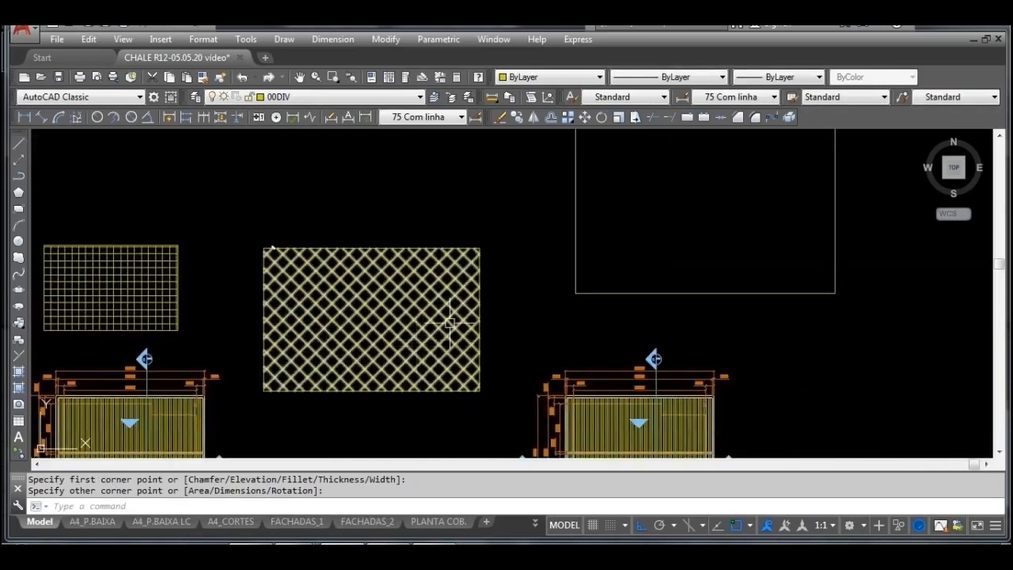
{"action": "middle_click_drag", "start_coordinate": [448, 325], "coordinate": [330, 388]}
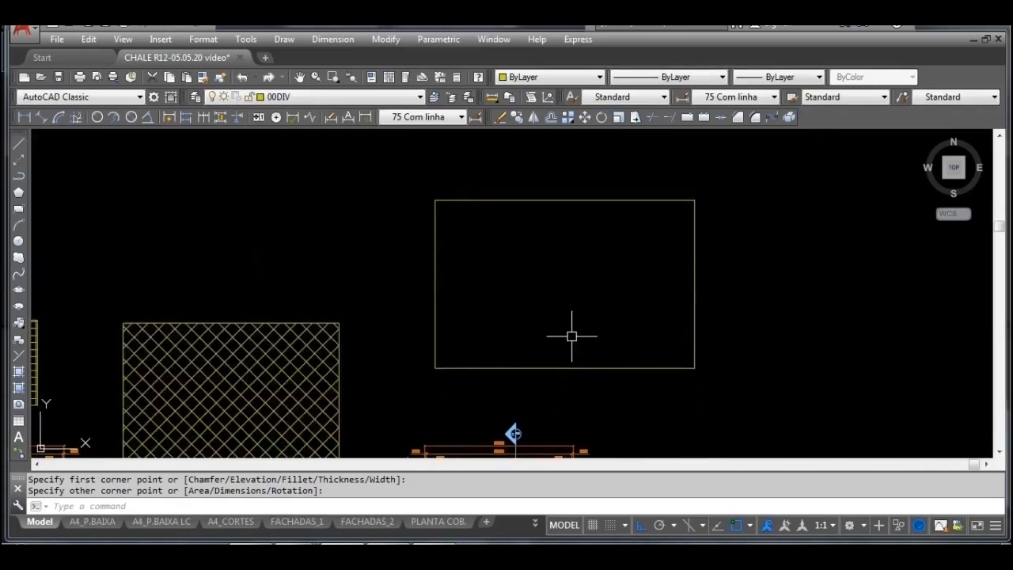
{"action": "left_click", "coordinate": [420, 97]}
{"action": "left_click", "coordinate": [308, 193]}
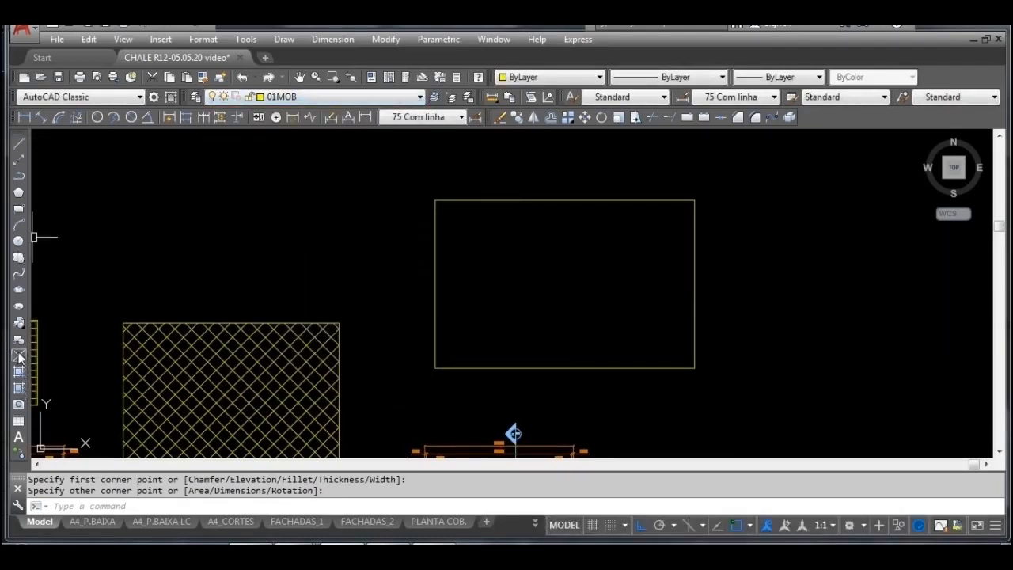
{"action": "left_click", "coordinate": [19, 323]}
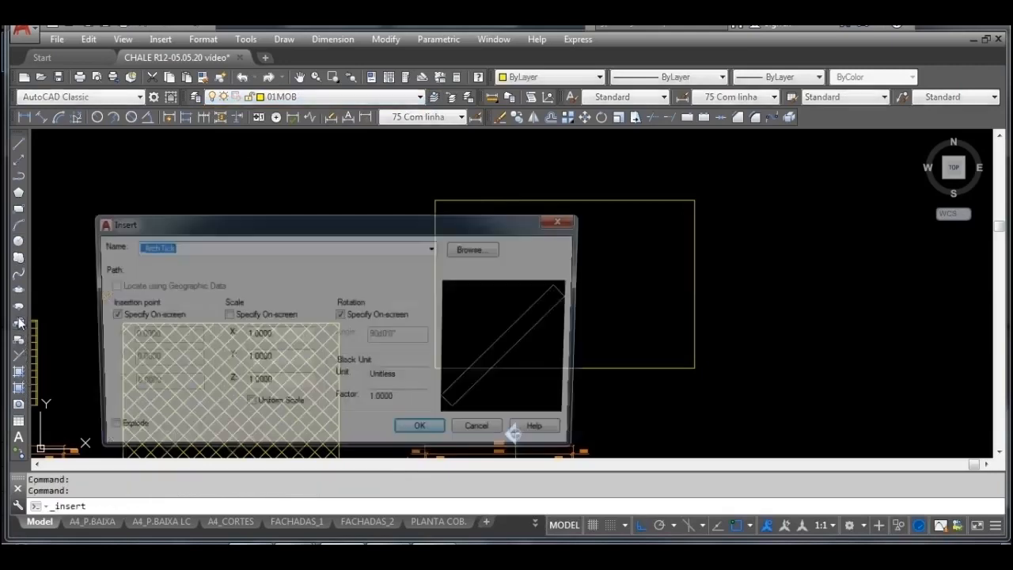
{"action": "left_click", "coordinate": [435, 248]}
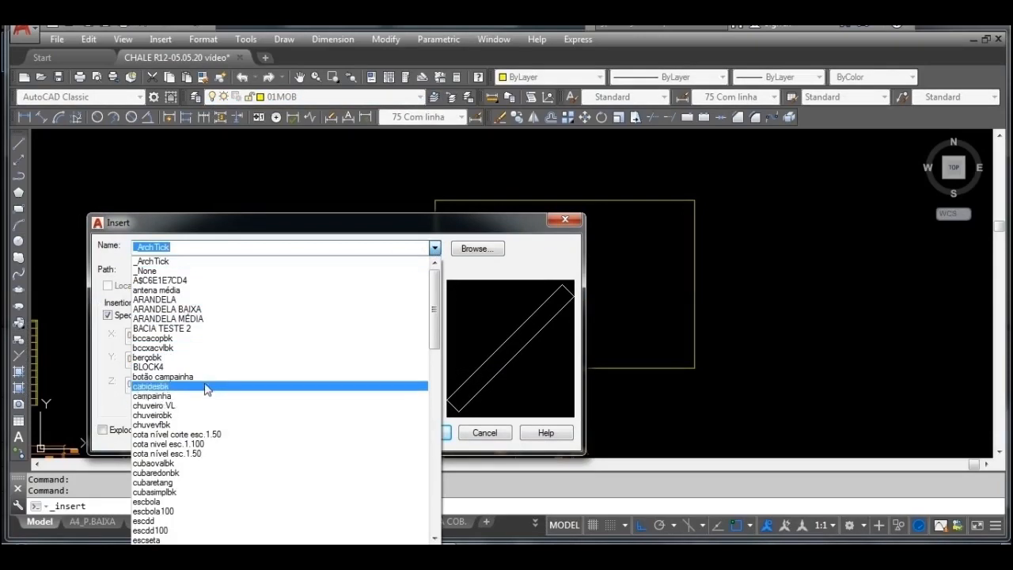
{"action": "left_click", "coordinate": [200, 358]}
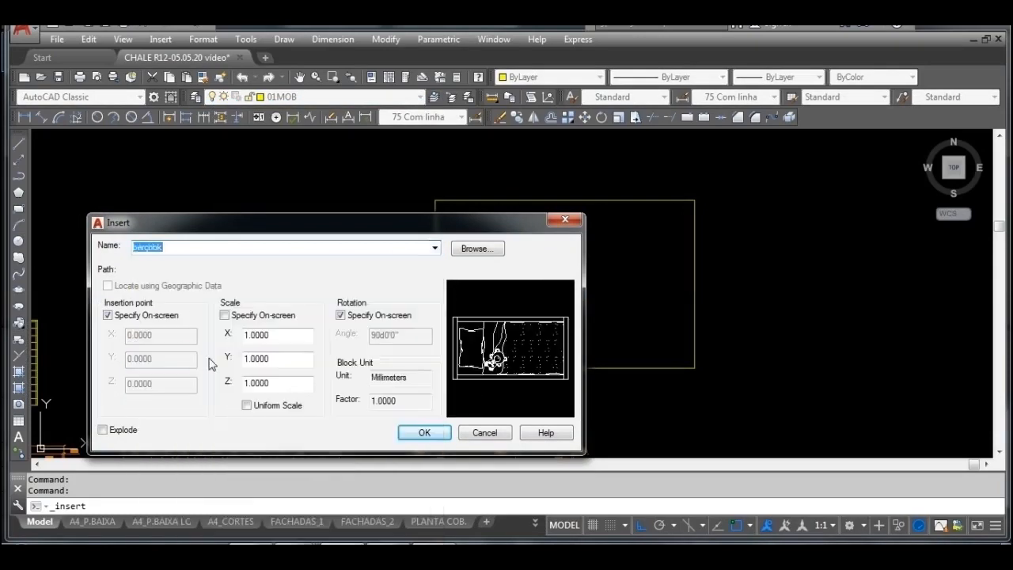
{"action": "left_click", "coordinate": [432, 433]}
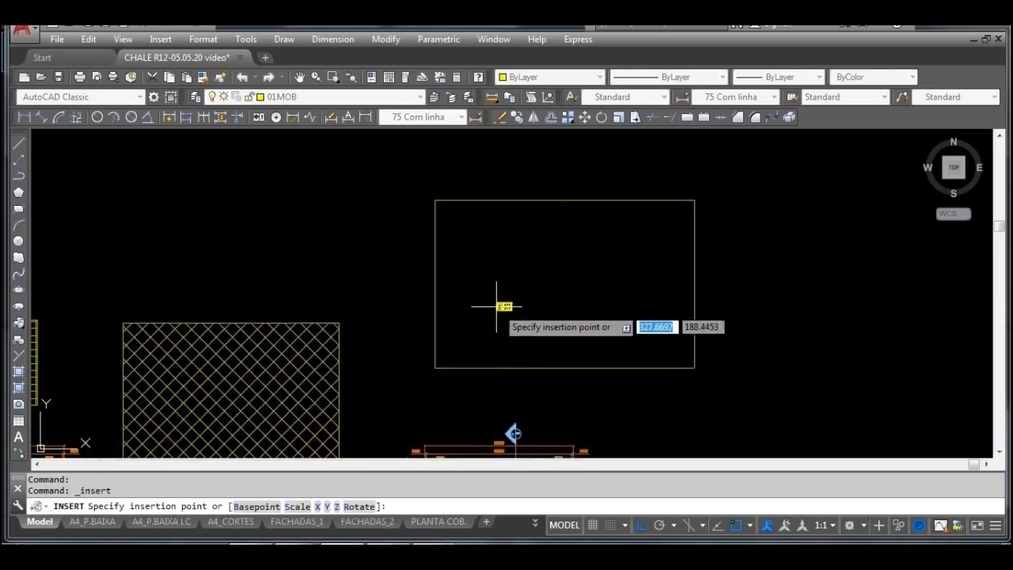
{"action": "scroll", "coordinate": [483, 345], "scroll_direction": "up", "scroll_amount": 4}
{"action": "scroll", "coordinate": [483, 345], "scroll_direction": "up", "scroll_amount": 2}
{"action": "left_click", "coordinate": [441, 301]}
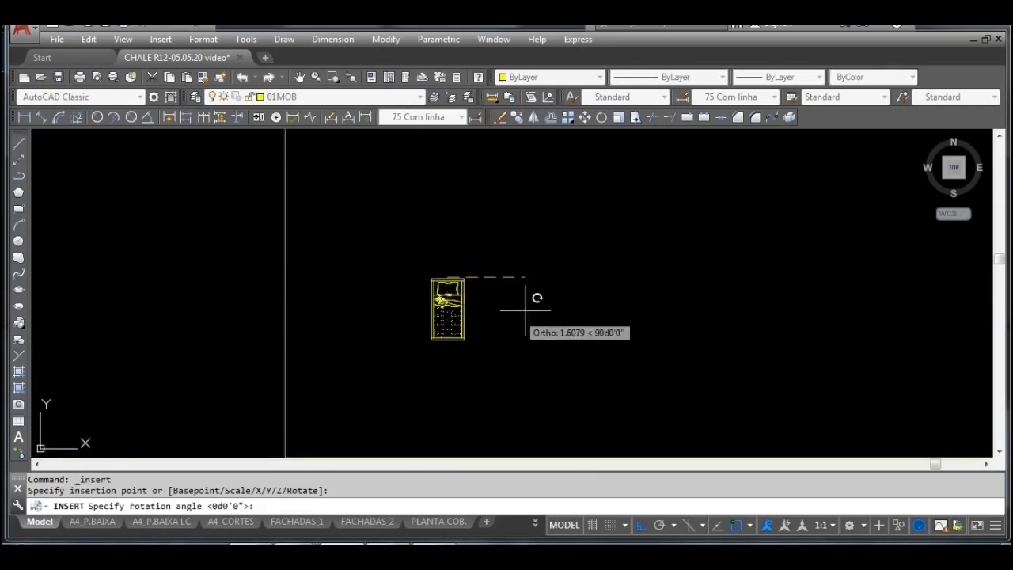
{"action": "key", "text": "Return"}
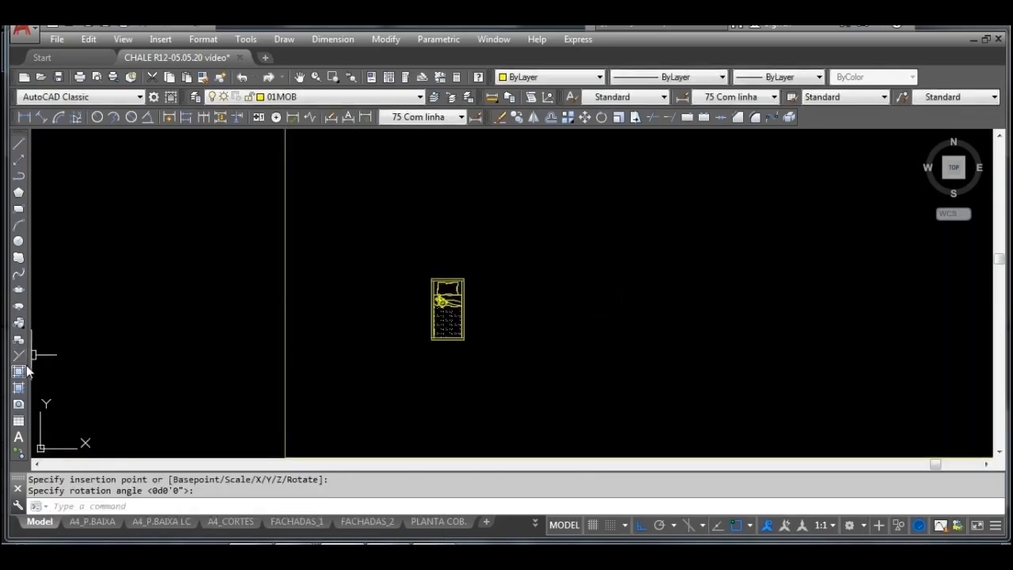
Step: Insert the camacasbk drawing from the 2D library's móveis folder beside the crib, upright inside the rectangle
{"action": "left_click", "coordinate": [24, 323]}
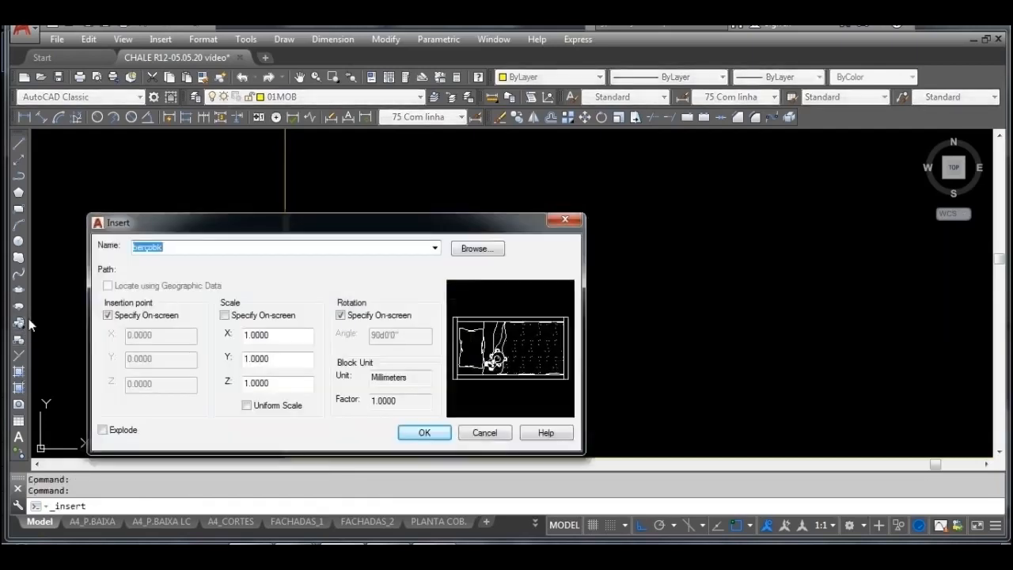
{"action": "left_click", "coordinate": [492, 256]}
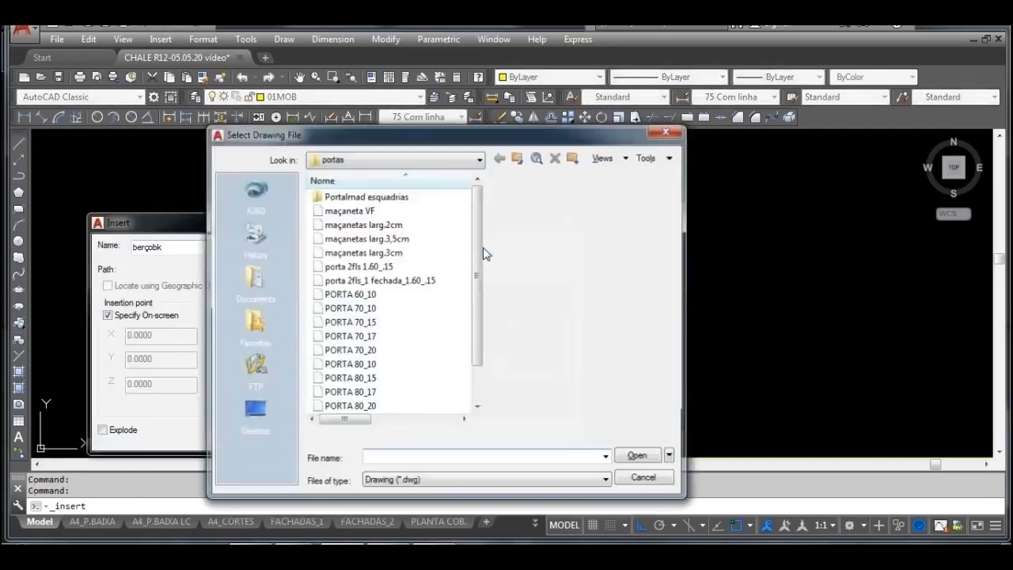
{"action": "left_click", "coordinate": [518, 159]}
{"action": "double_click", "coordinate": [333, 198]}
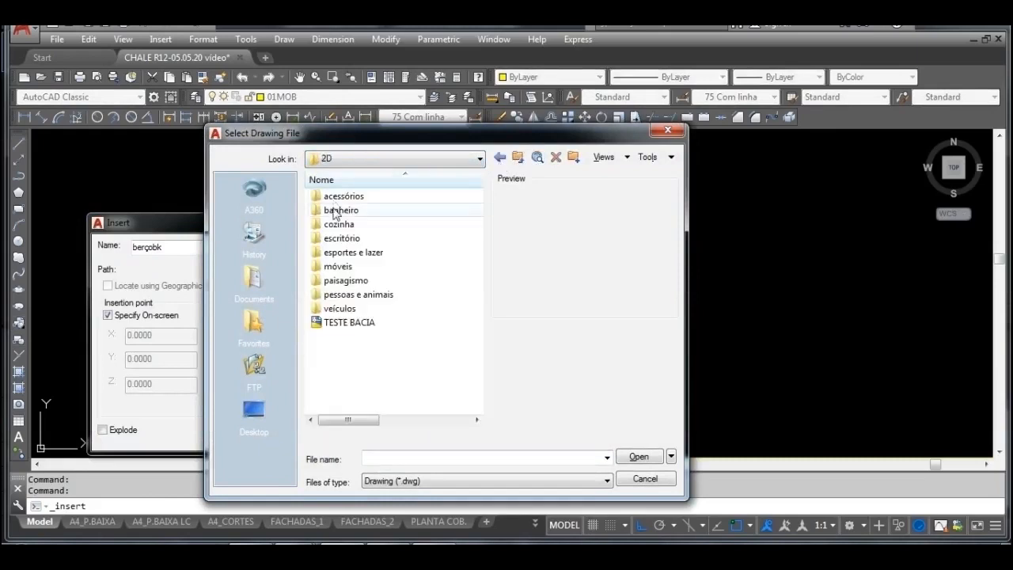
{"action": "double_click", "coordinate": [342, 267]}
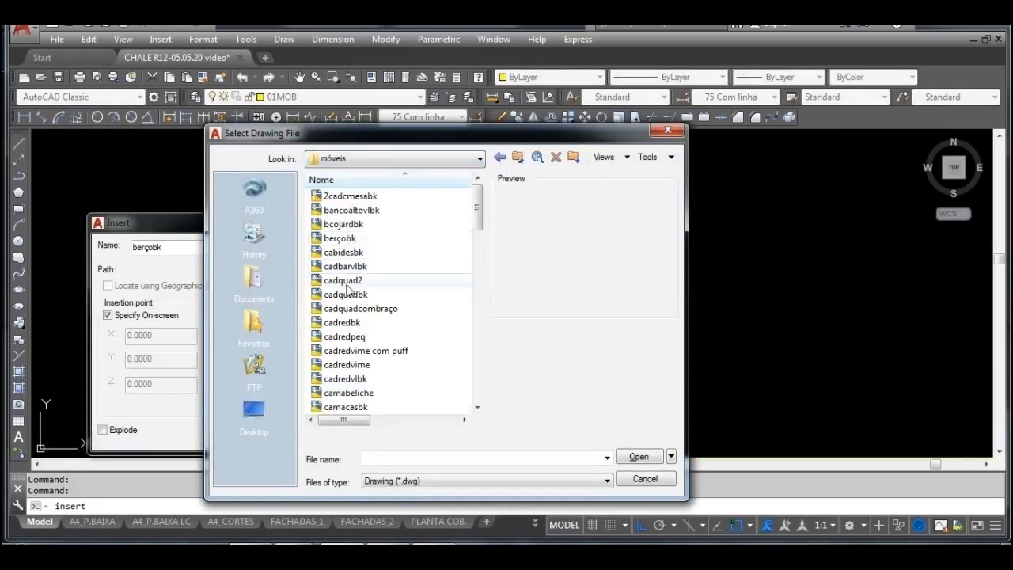
{"action": "left_click", "coordinate": [347, 292]}
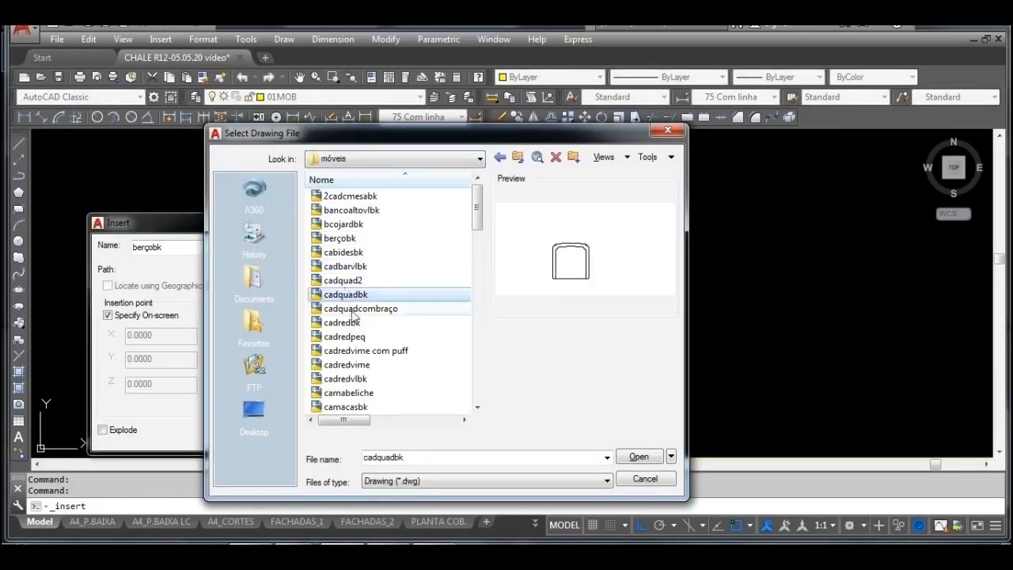
{"action": "left_click", "coordinate": [361, 406]}
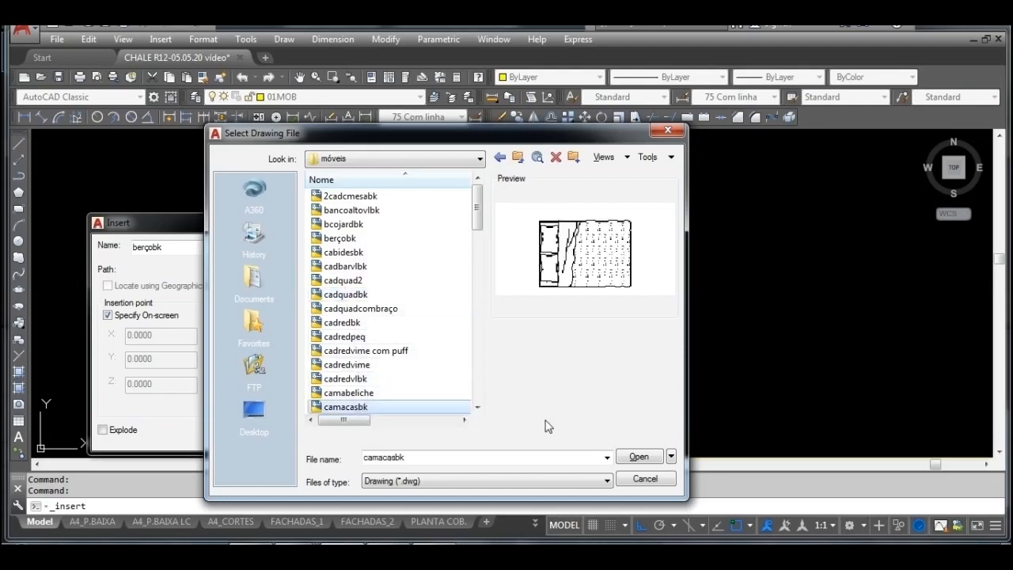
{"action": "left_click", "coordinate": [639, 457]}
{"action": "left_click", "coordinate": [426, 435]}
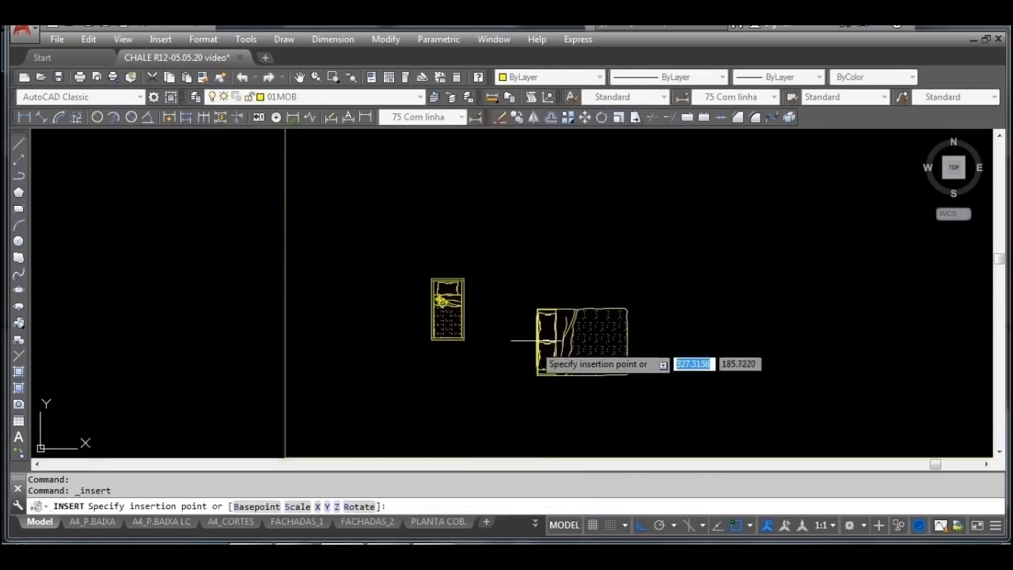
{"action": "left_click", "coordinate": [550, 340]}
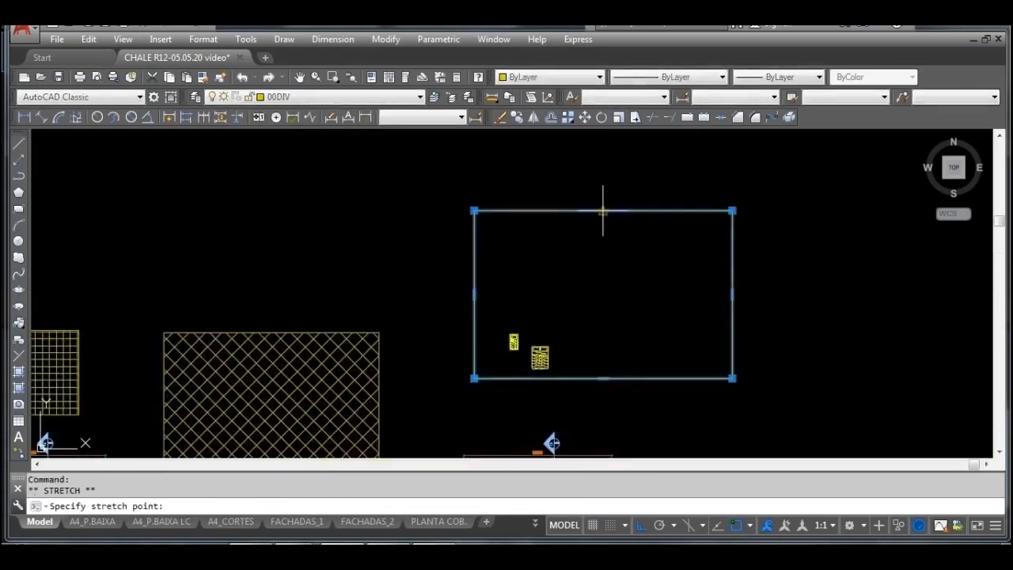
Step: Stretch the rectangle's top edge down and its right edge inward so it encloses the two furniture blocks more tightly
{"action": "left_click", "coordinate": [604, 292]}
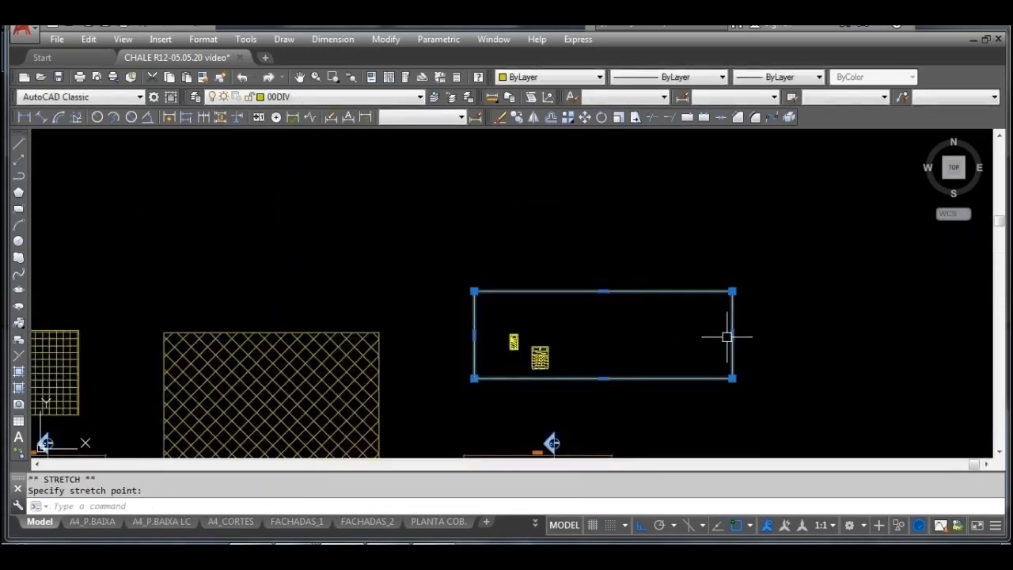
{"action": "left_click", "coordinate": [732, 335]}
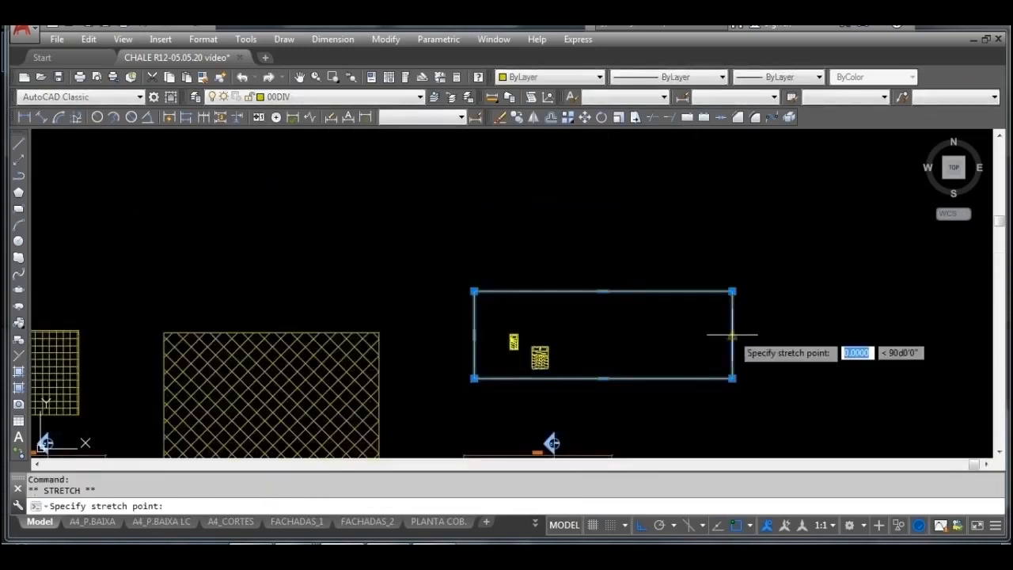
{"action": "left_click", "coordinate": [579, 337]}
{"action": "scroll", "coordinate": [574, 357], "scroll_direction": "up", "scroll_amount": 4}
{"action": "middle_click_drag", "start_coordinate": [545, 324], "coordinate": [587, 303]}
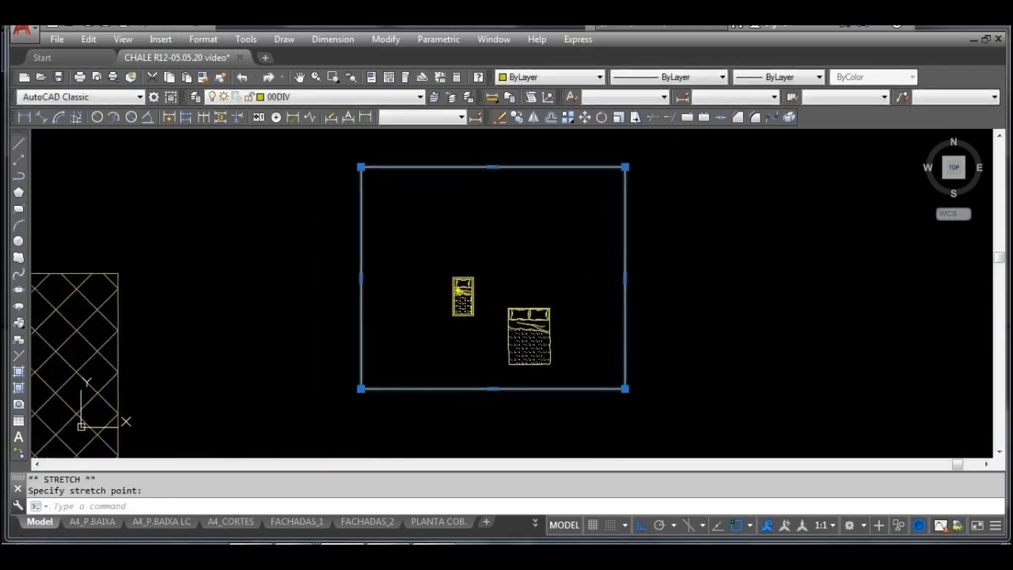
Step: Deselect the rectangle and make 00PISO the current layer
{"action": "key", "text": "Escape"}
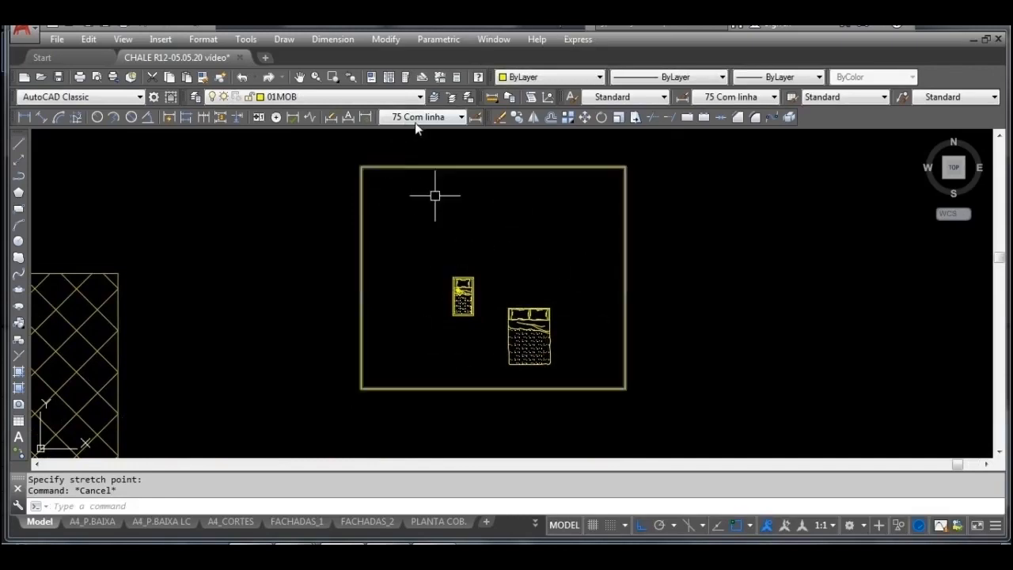
{"action": "left_click", "coordinate": [421, 96]}
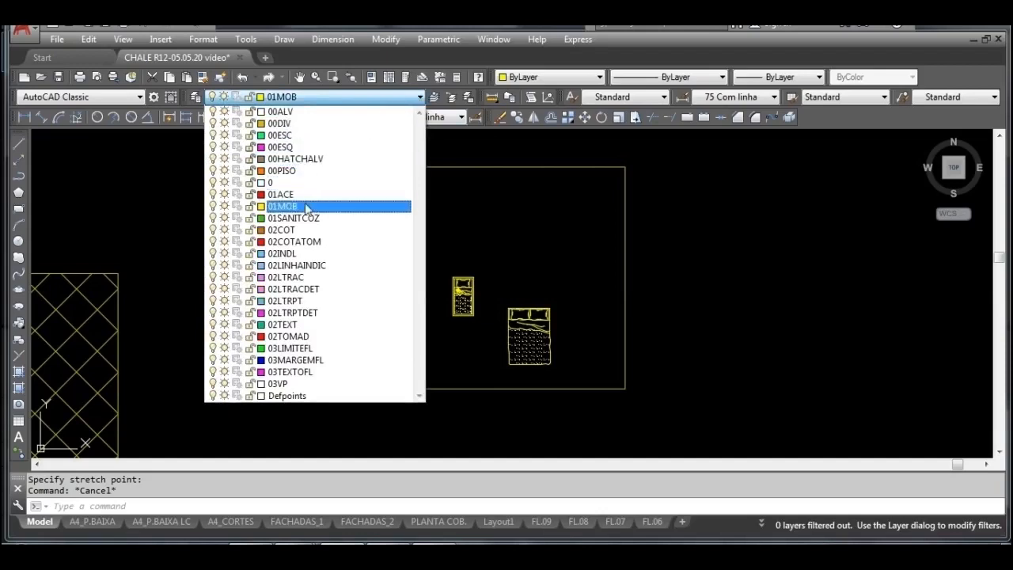
{"action": "left_click", "coordinate": [313, 172]}
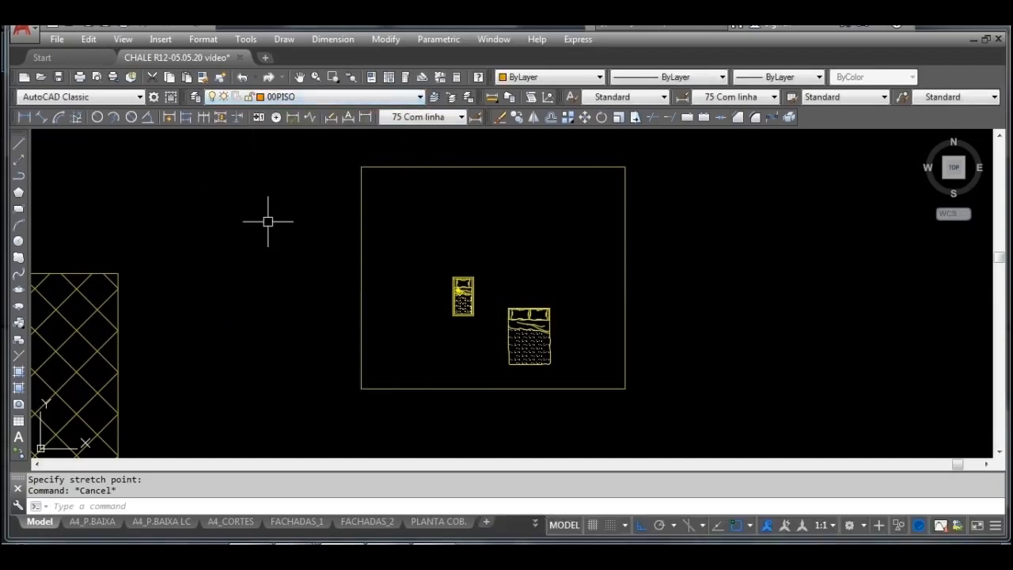
Step: Set up a user-defined hatch with double lines at 90° and a spacing of 0.6
{"action": "left_click", "coordinate": [19, 377]}
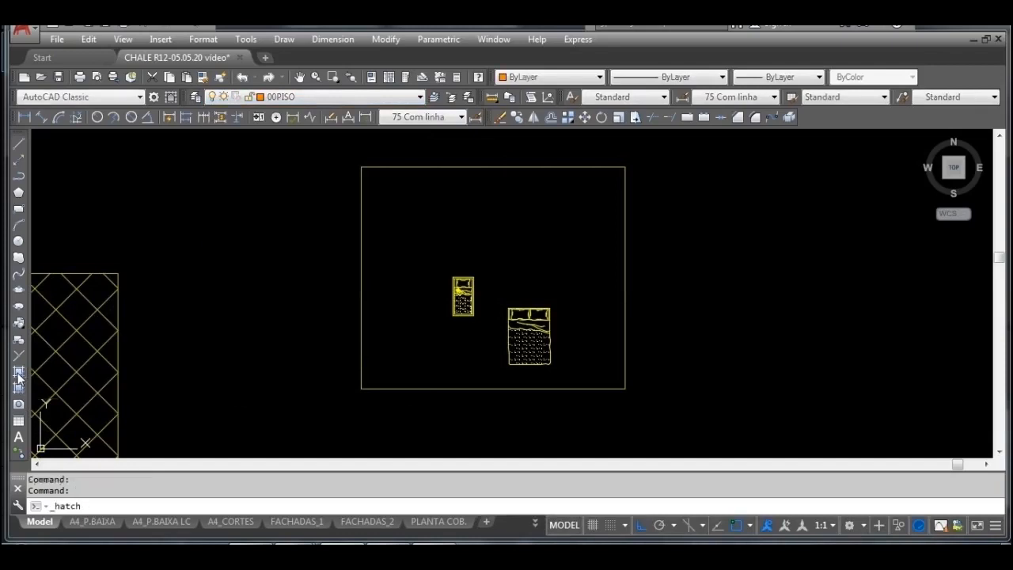
{"action": "left_click", "coordinate": [270, 98]}
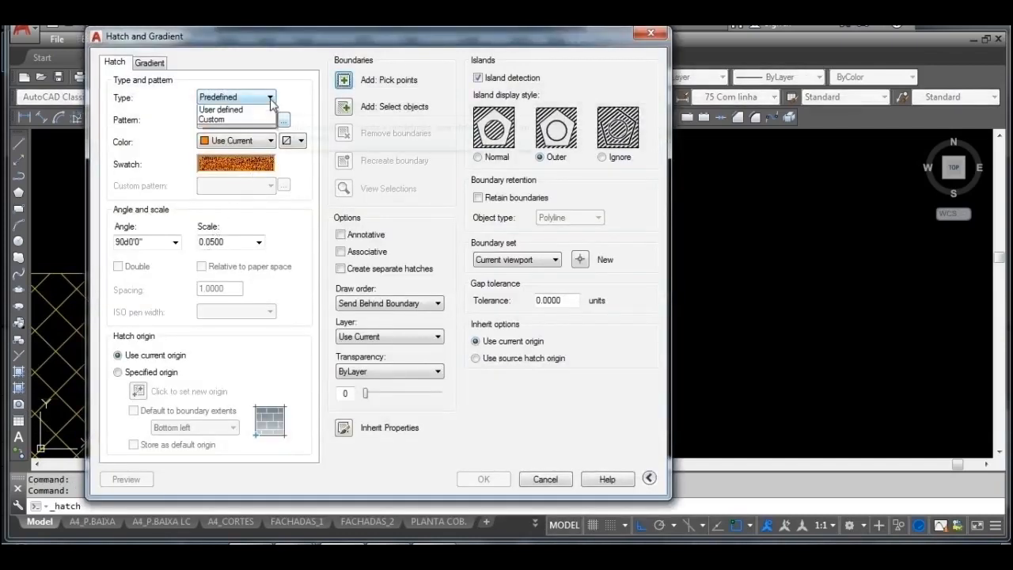
{"action": "left_click", "coordinate": [254, 112]}
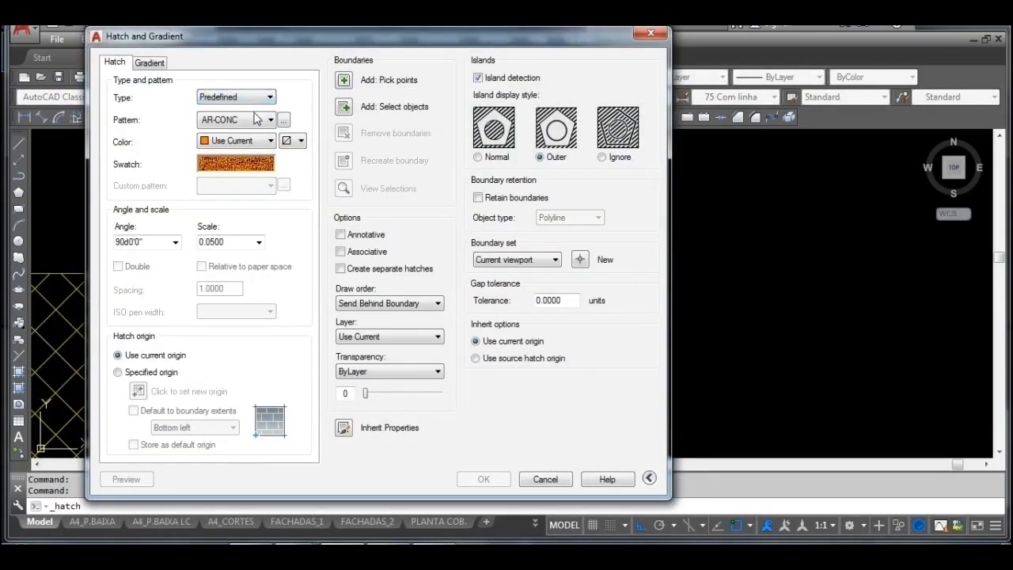
{"action": "left_click", "coordinate": [270, 97]}
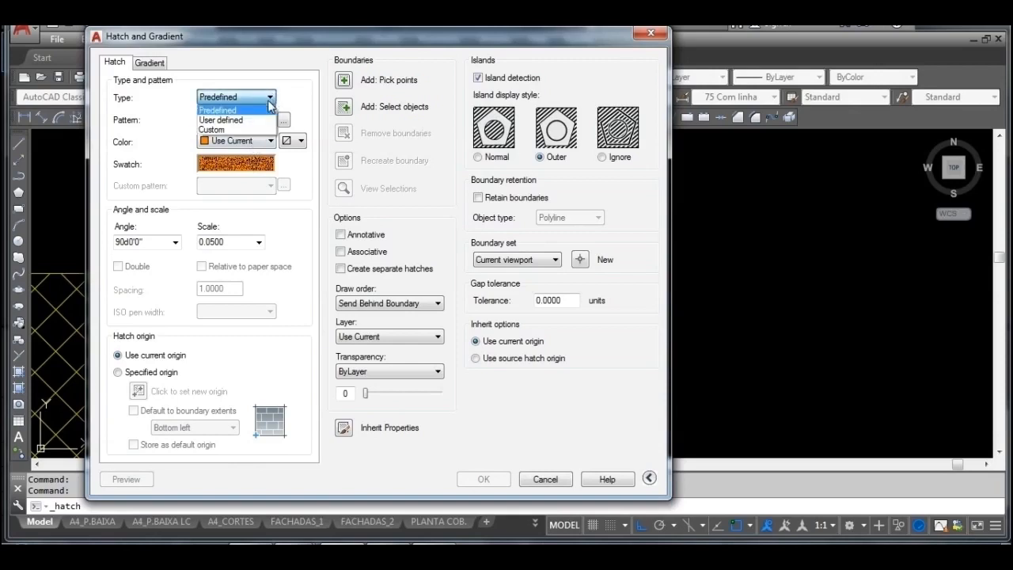
{"action": "left_click", "coordinate": [256, 121]}
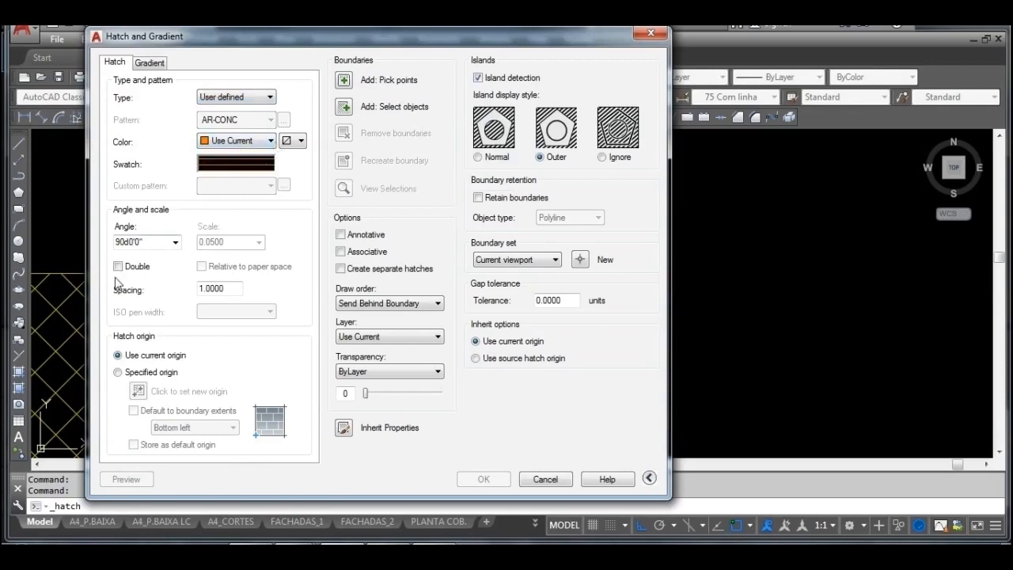
{"action": "left_click_drag", "start_coordinate": [224, 292], "coordinate": [167, 285]}
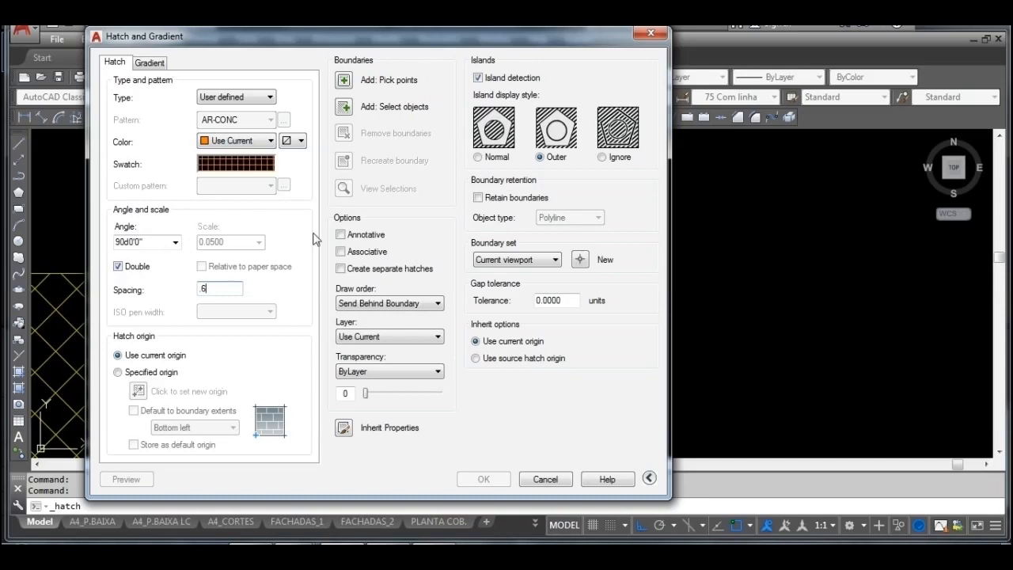
Step: Apply the double-line hatch to the area inside the rectangle surrounding the crib and double bed
{"action": "left_click", "coordinate": [345, 81]}
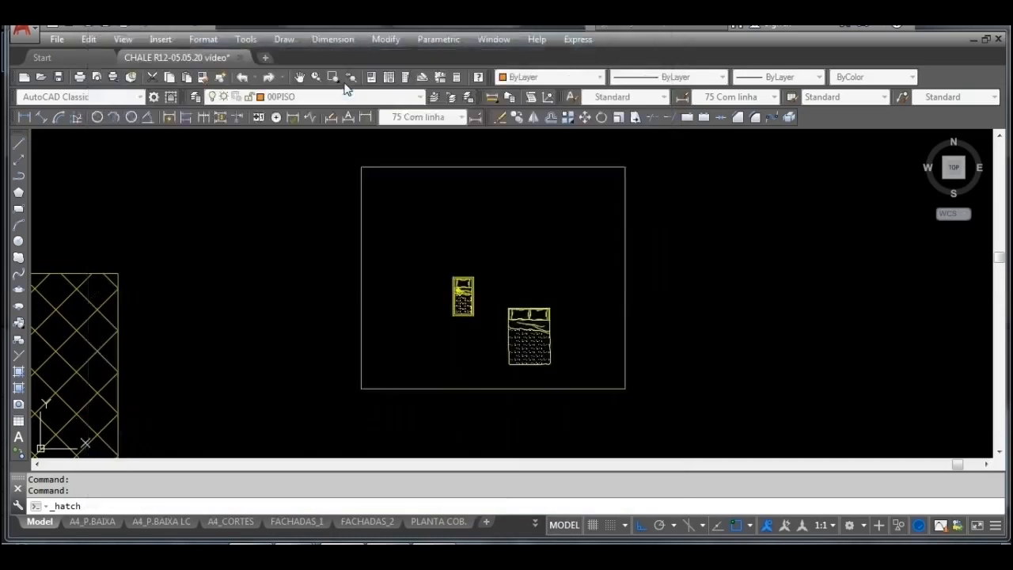
{"action": "left_click", "coordinate": [440, 238]}
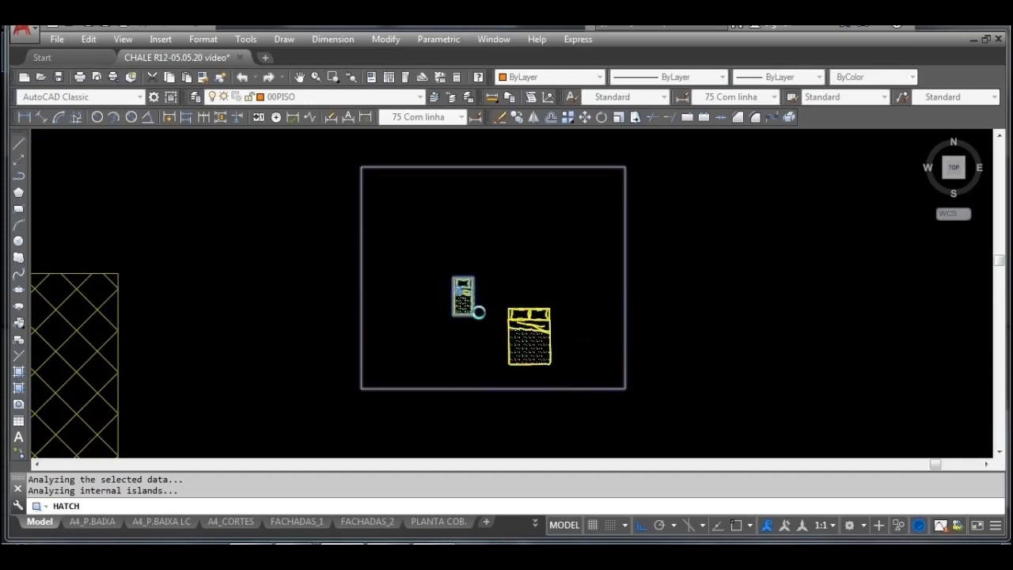
{"action": "scroll", "coordinate": [487, 314], "scroll_direction": "up", "scroll_amount": 4}
{"action": "key", "text": "Return"}
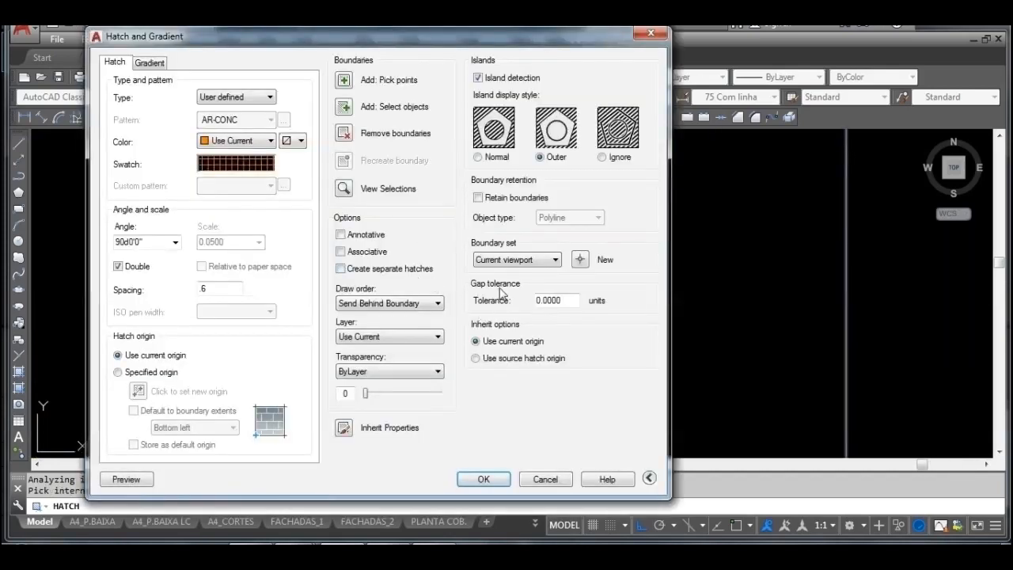
{"action": "left_click", "coordinate": [483, 481]}
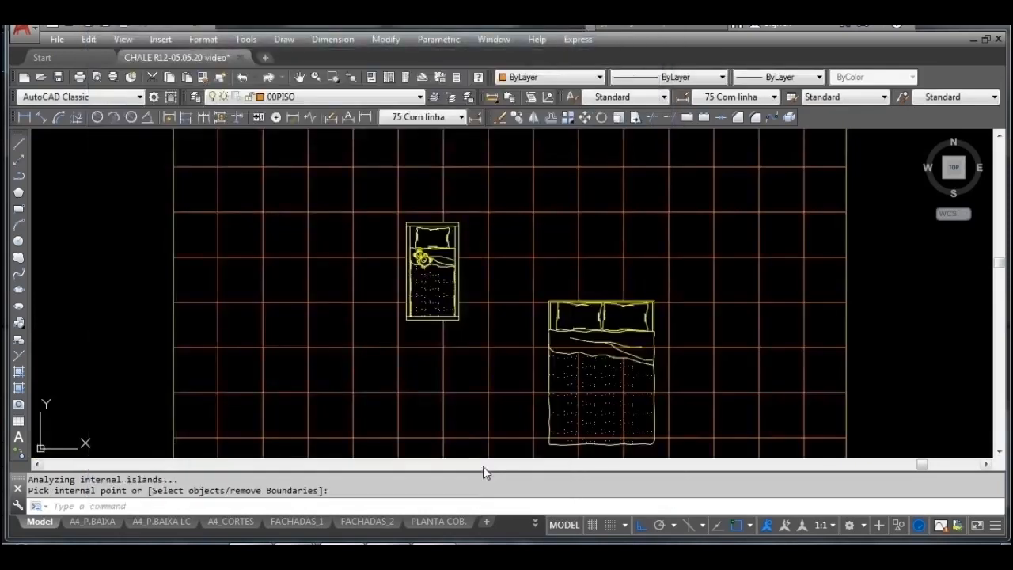
Step: Examine how the grid hatch meets the outlines of the crib and the double bed
{"action": "scroll", "coordinate": [467, 294], "scroll_direction": "up", "scroll_amount": 4}
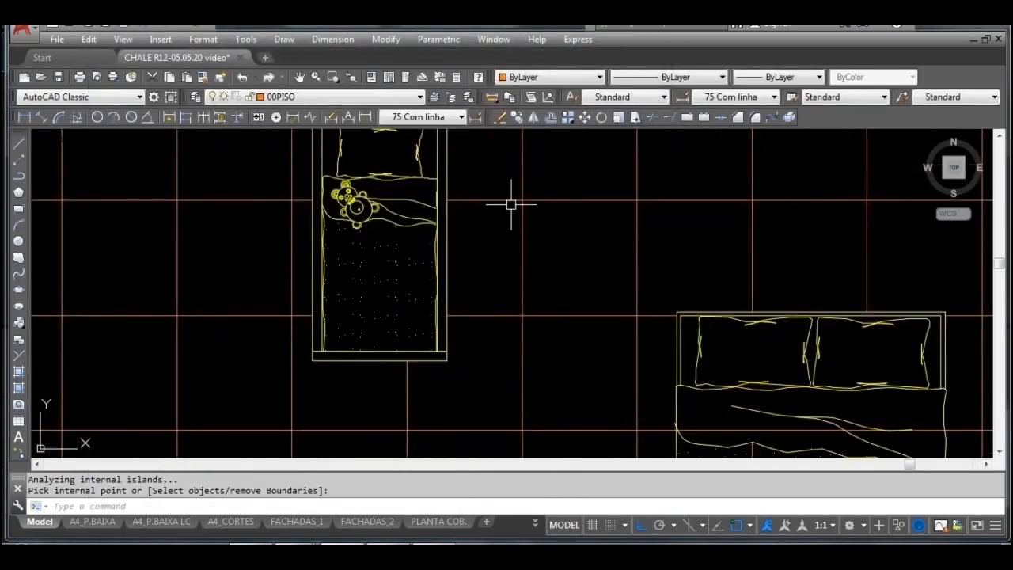
{"action": "middle_click_drag", "start_coordinate": [513, 204], "coordinate": [510, 258]}
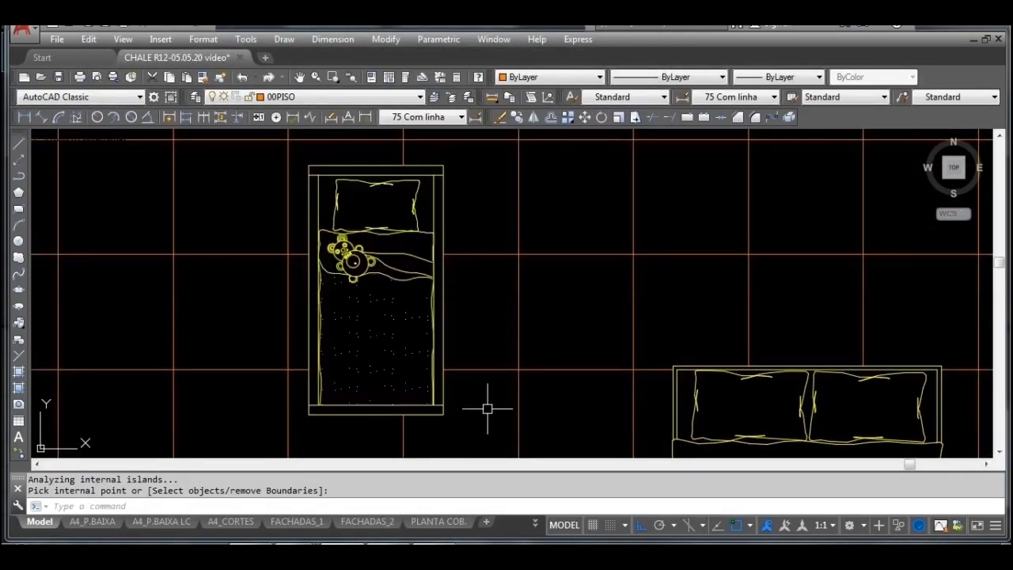
{"action": "scroll", "coordinate": [458, 166], "scroll_direction": "up", "scroll_amount": 4}
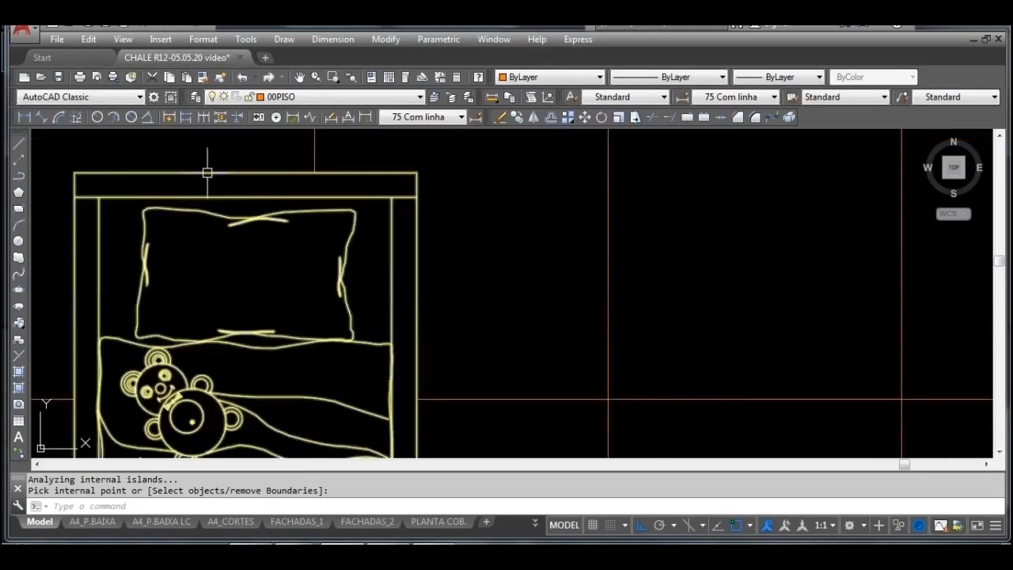
{"action": "scroll", "coordinate": [208, 172], "scroll_direction": "down", "scroll_amount": 4}
{"action": "scroll", "coordinate": [341, 276], "scroll_direction": "up", "scroll_amount": 2}
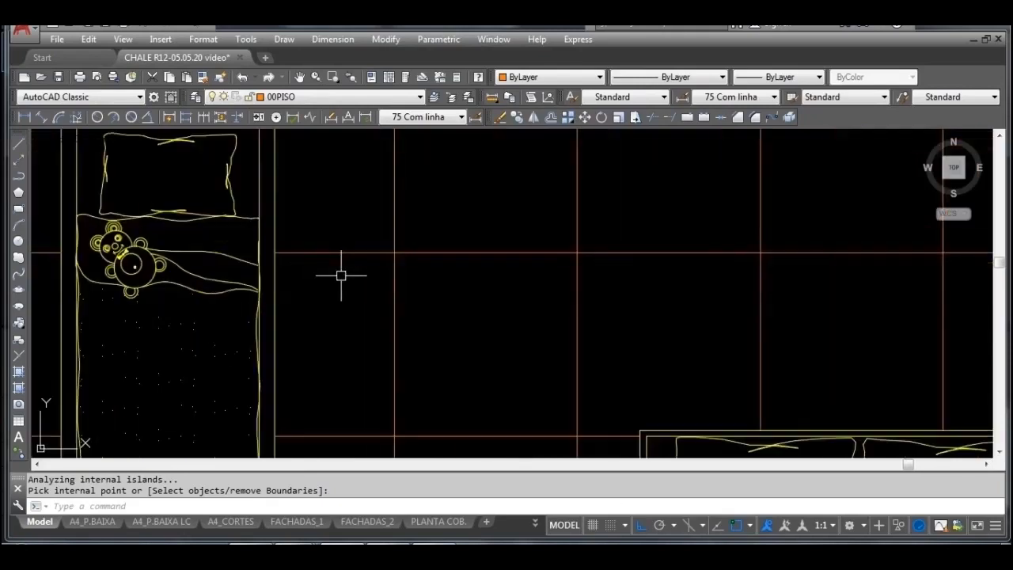
{"action": "scroll", "coordinate": [325, 281], "scroll_direction": "down", "scroll_amount": 4}
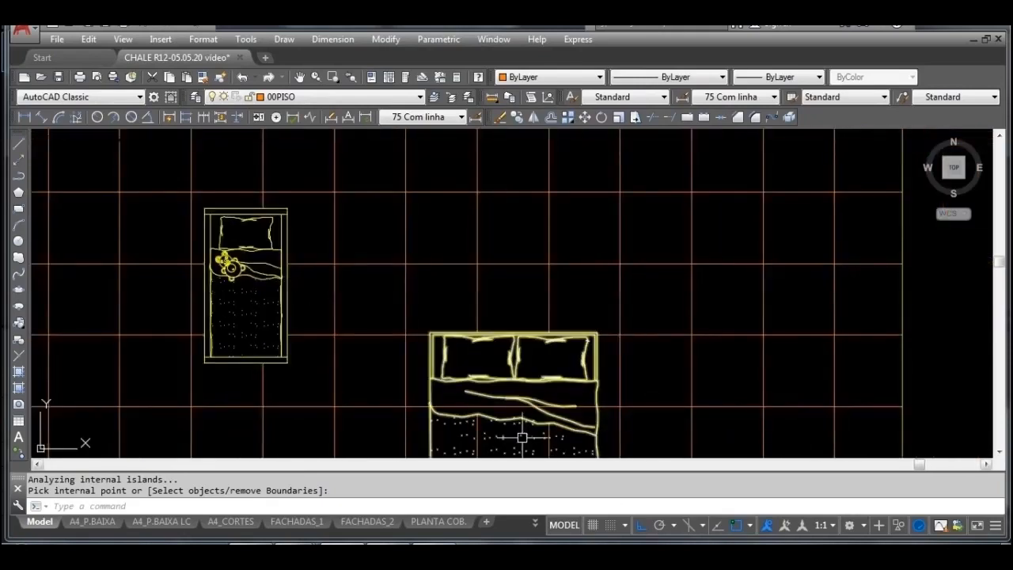
{"action": "middle_click_drag", "start_coordinate": [522, 437], "coordinate": [488, 293]}
{"action": "scroll", "coordinate": [498, 289], "scroll_direction": "up", "scroll_amount": 2}
{"action": "middle_click_drag", "start_coordinate": [519, 398], "coordinate": [509, 255]}
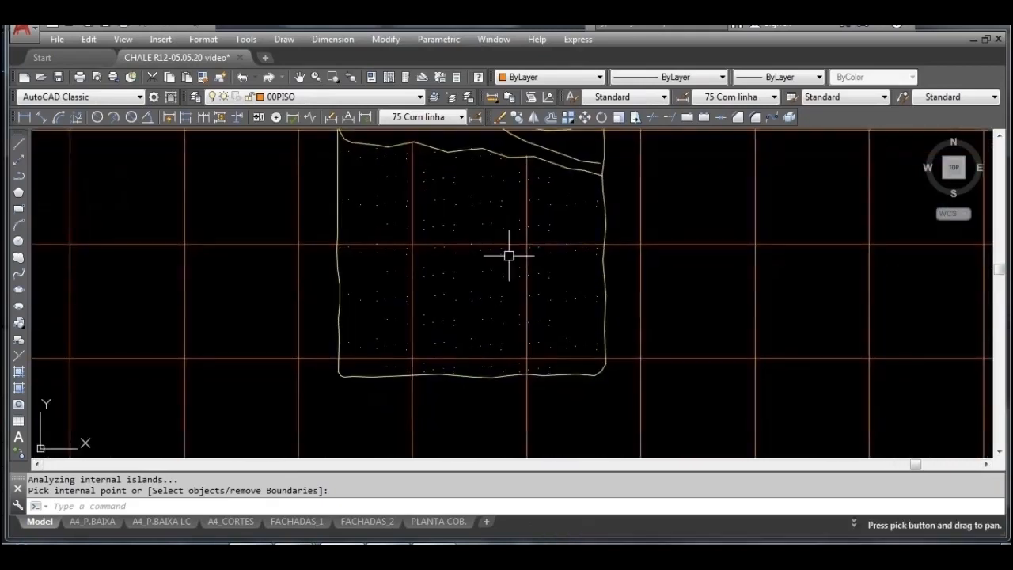
{"action": "scroll", "coordinate": [615, 364], "scroll_direction": "up", "scroll_amount": 4}
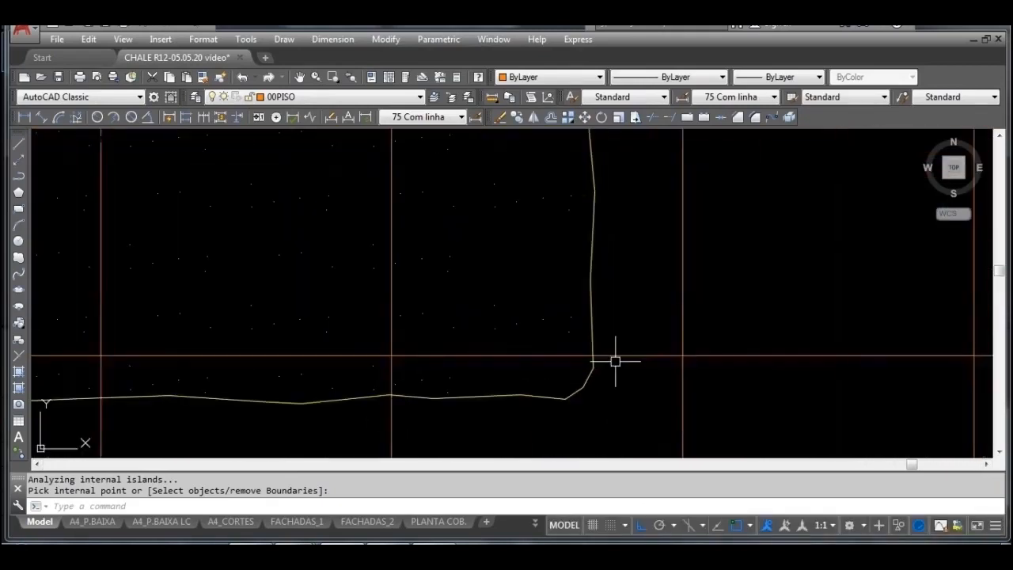
{"action": "scroll", "coordinate": [615, 361], "scroll_direction": "down", "scroll_amount": 3}
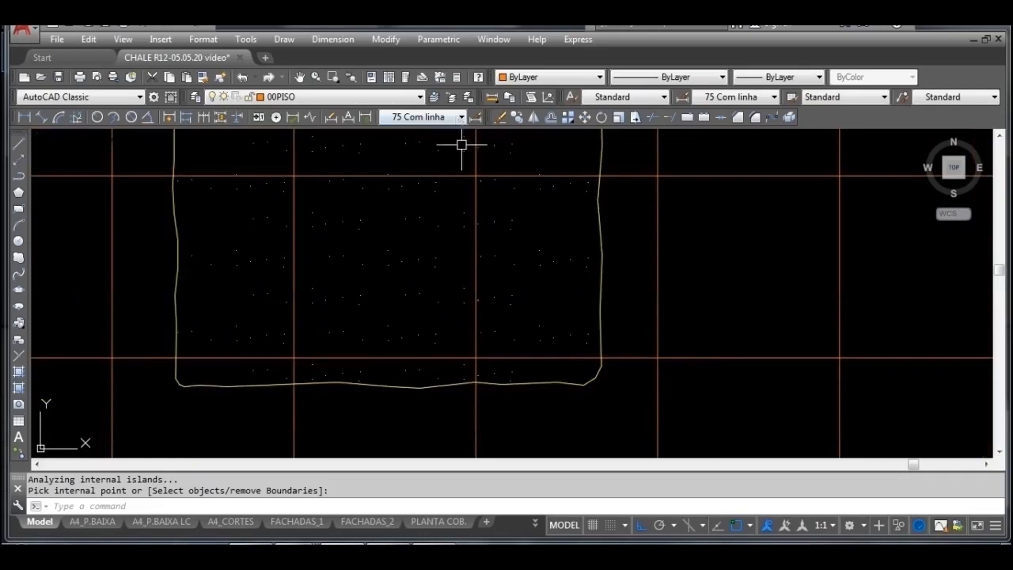
{"action": "middle_click_drag", "start_coordinate": [464, 145], "coordinate": [493, 316]}
{"action": "middle_click_drag", "start_coordinate": [480, 197], "coordinate": [491, 361]}
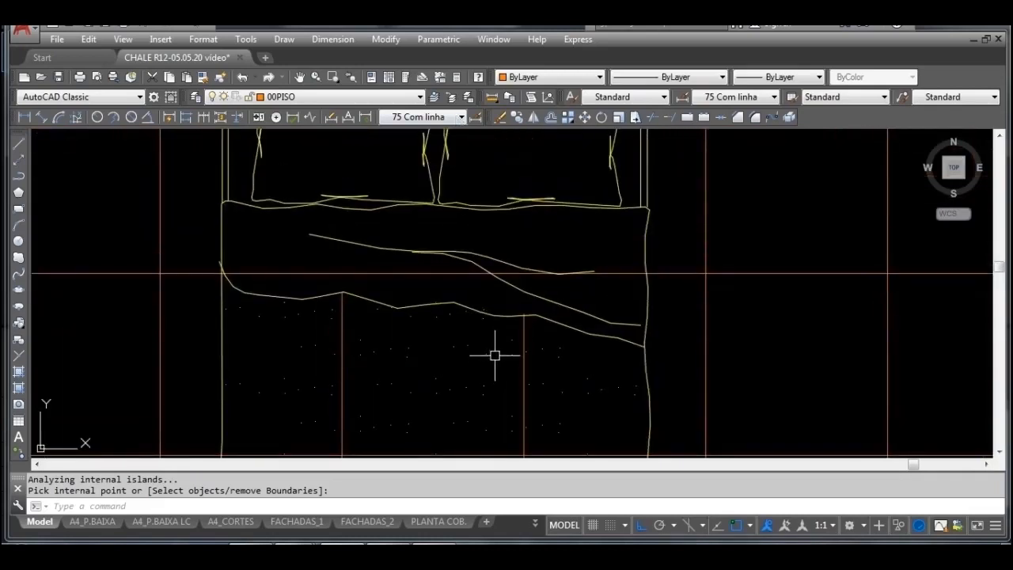
{"action": "scroll", "coordinate": [369, 277], "scroll_direction": "down", "scroll_amount": 4}
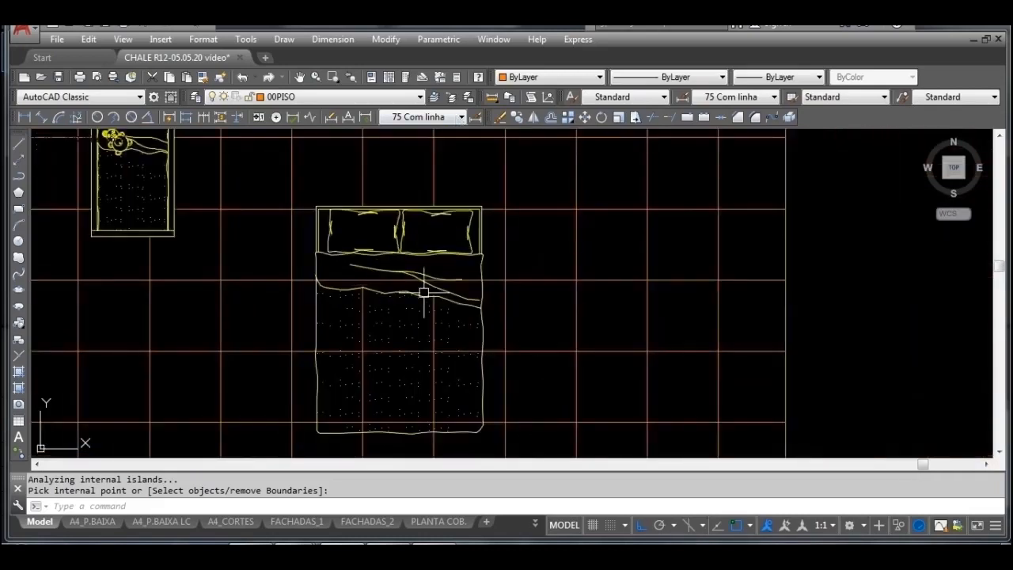
{"action": "middle_click_drag", "start_coordinate": [532, 386], "coordinate": [561, 369]}
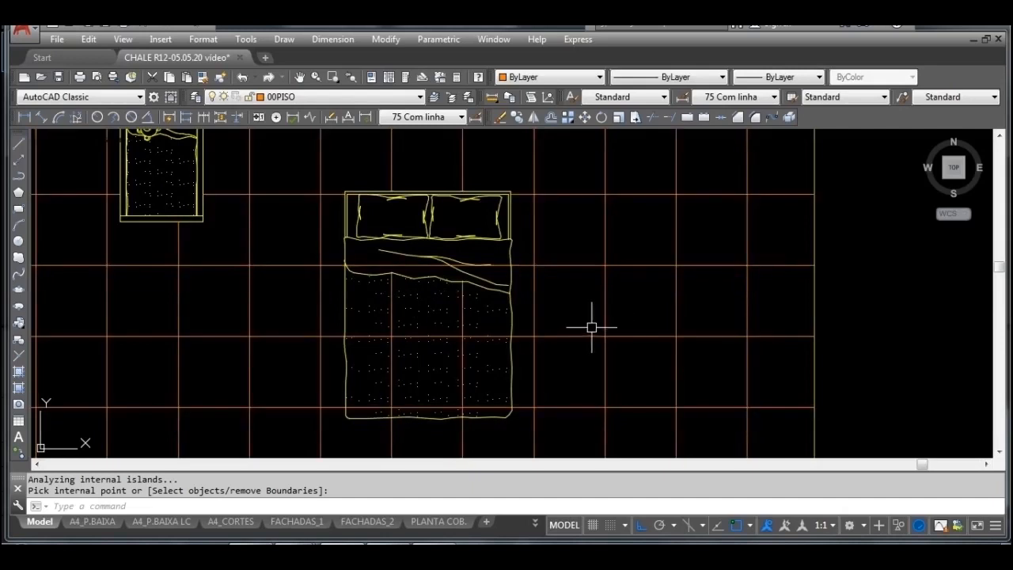
Step: Erase the grid hatch from the rectangle containing the furniture
{"action": "scroll", "coordinate": [592, 326], "scroll_direction": "down", "scroll_amount": 2}
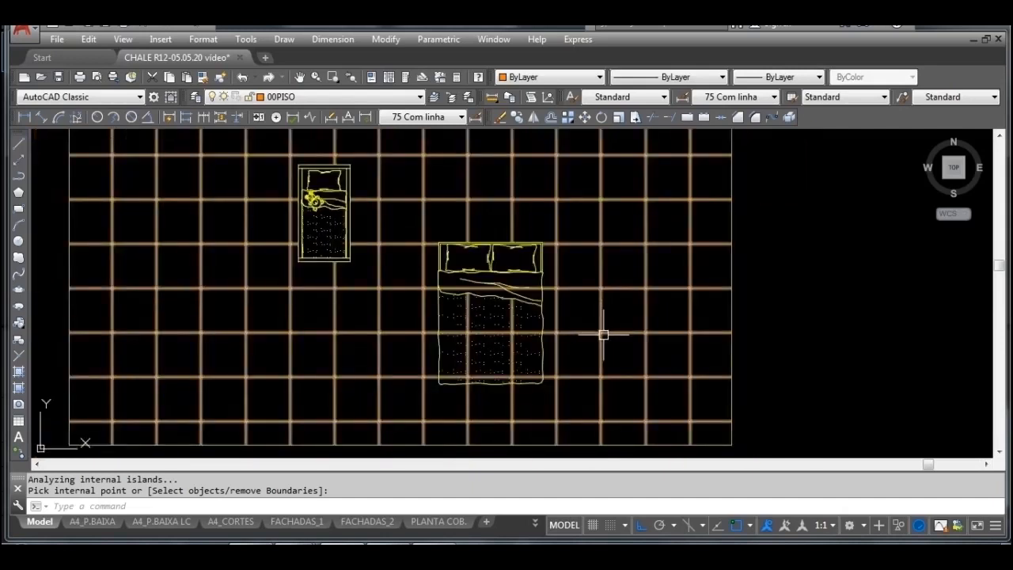
{"action": "left_click", "coordinate": [584, 334]}
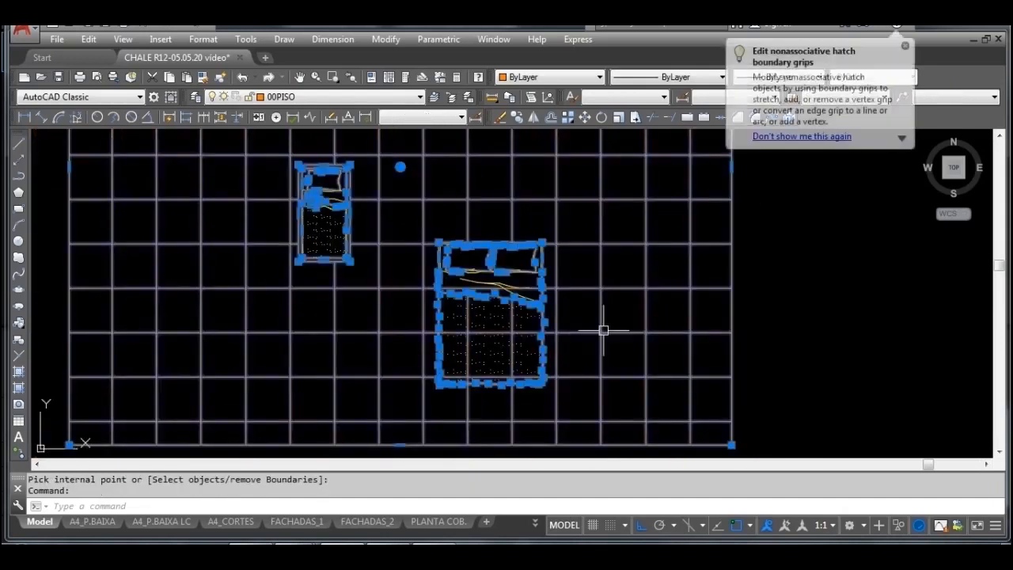
{"action": "key", "text": "Delete"}
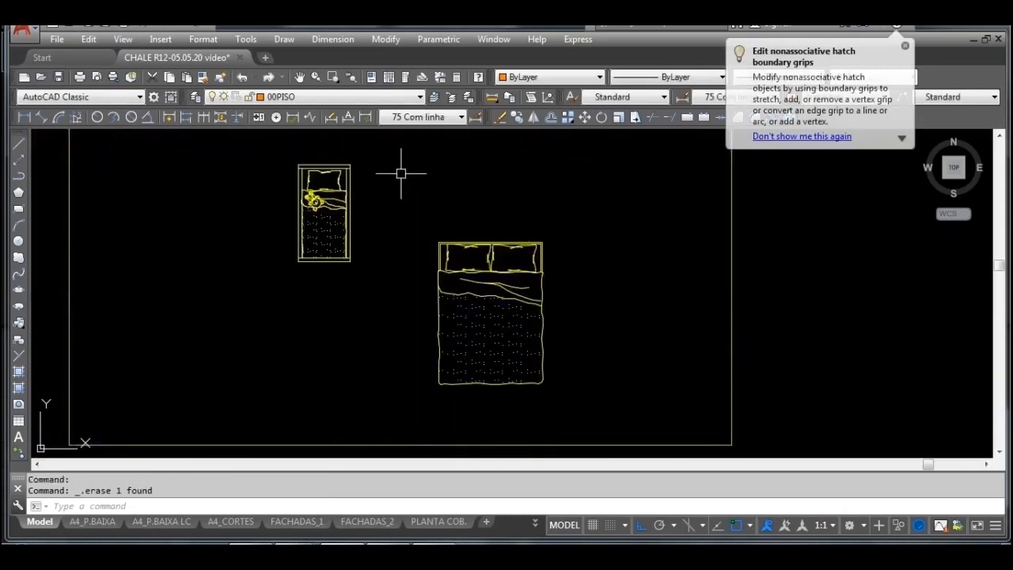
Step: Draw a rectangle about 1.37 by 1.90 units around the double bed's outline, turning object snap off to place the foot-end corner
{"action": "left_click", "coordinate": [19, 210]}
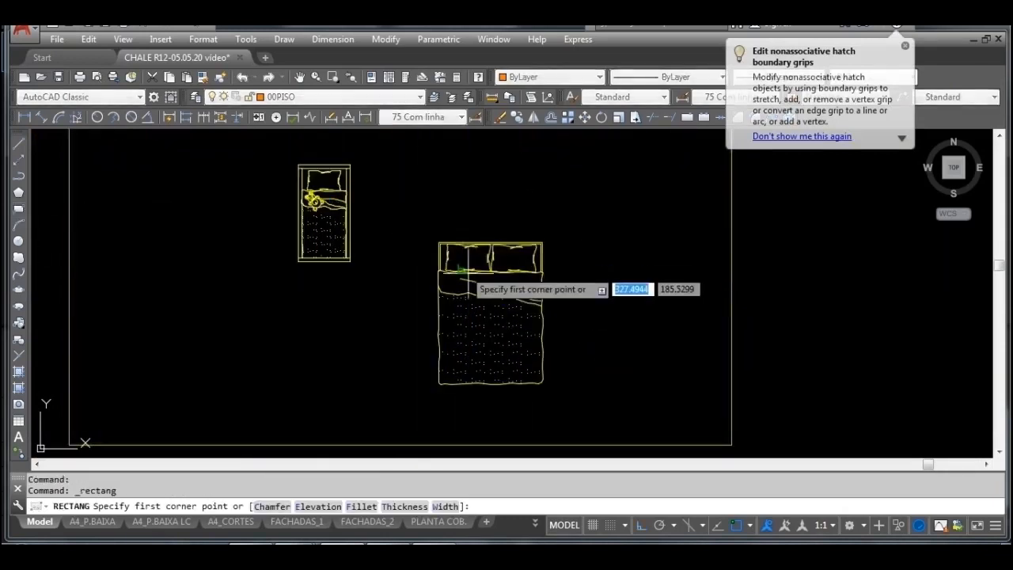
{"action": "scroll", "coordinate": [443, 269], "scroll_direction": "up", "scroll_amount": 5}
{"action": "scroll", "coordinate": [346, 145], "scroll_direction": "down", "scroll_amount": 2}
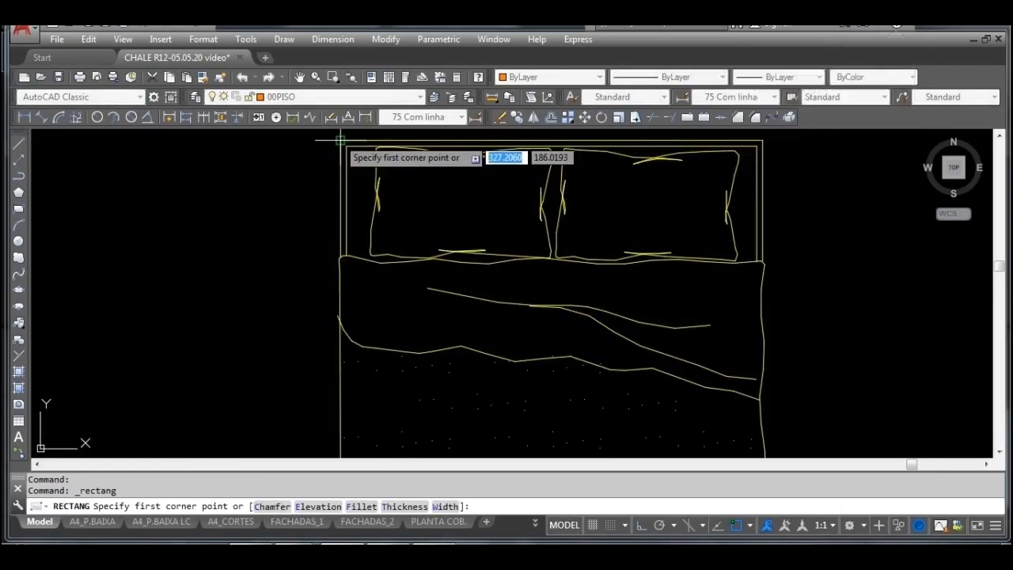
{"action": "left_click", "coordinate": [346, 146]}
{"action": "scroll", "coordinate": [464, 219], "scroll_direction": "down", "scroll_amount": 3}
{"action": "scroll", "coordinate": [602, 437], "scroll_direction": "up", "scroll_amount": 5}
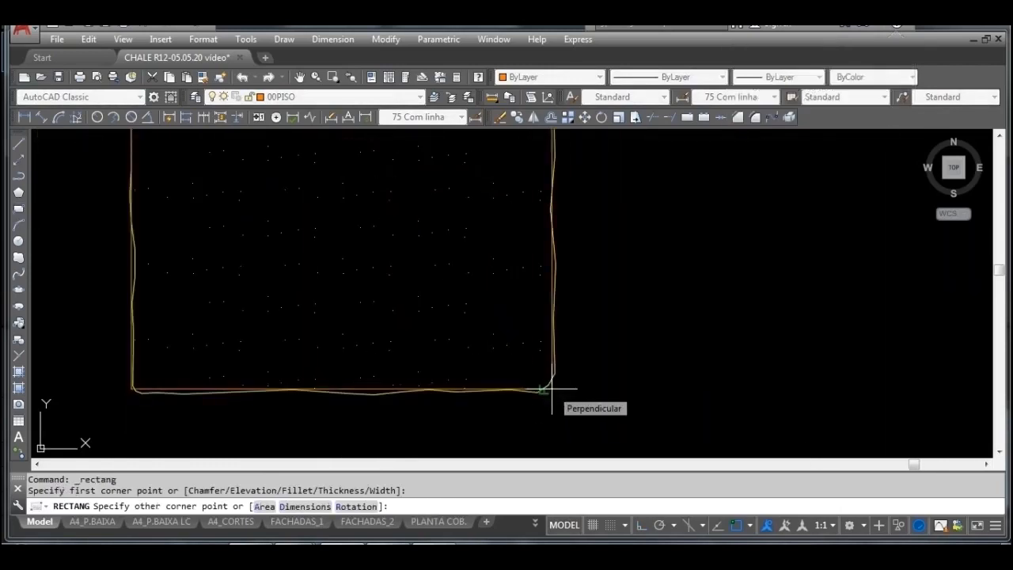
{"action": "key", "text": "F3"}
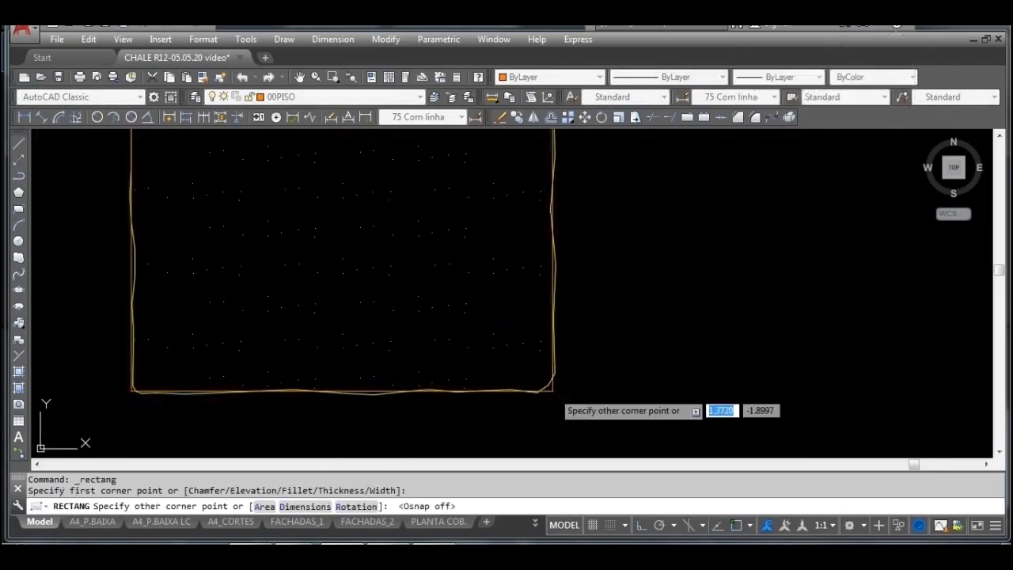
{"action": "left_click", "coordinate": [553, 391]}
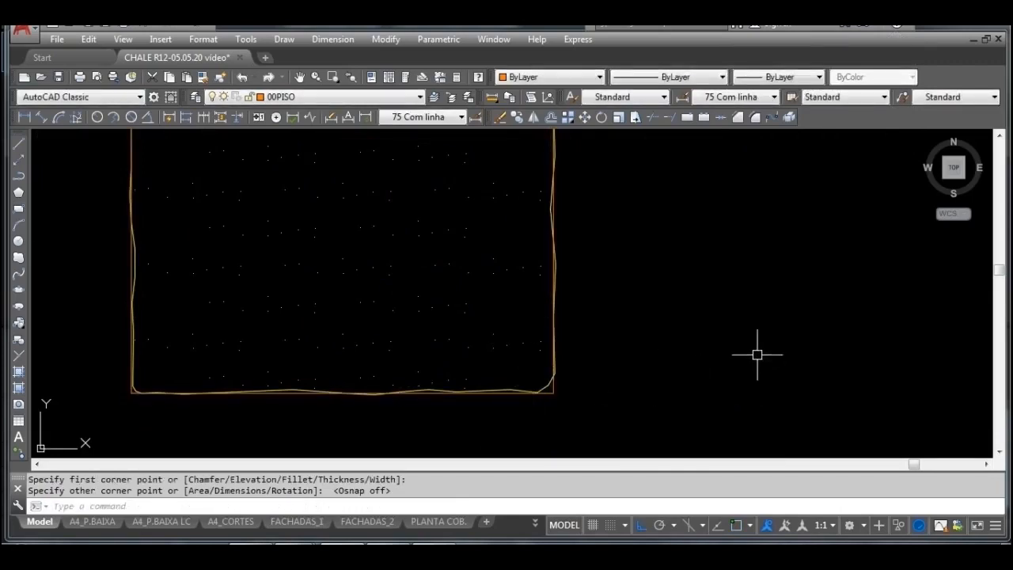
Step: Move the crib block to layer 00DIV and clear the selection
{"action": "scroll", "coordinate": [757, 355], "scroll_direction": "down", "scroll_amount": 6}
{"action": "middle_click_drag", "start_coordinate": [725, 219], "coordinate": [601, 267]}
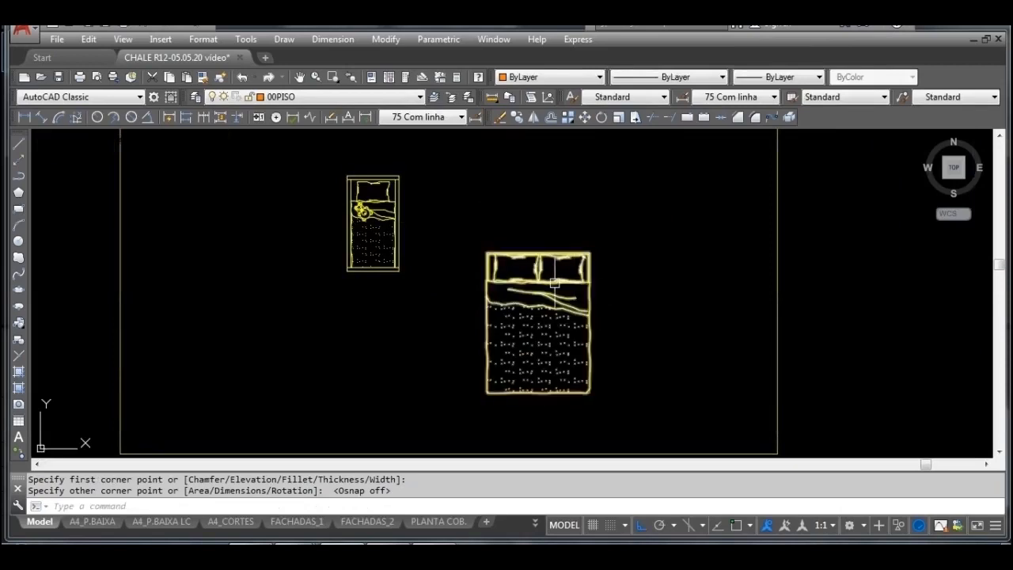
{"action": "left_click", "coordinate": [398, 227]}
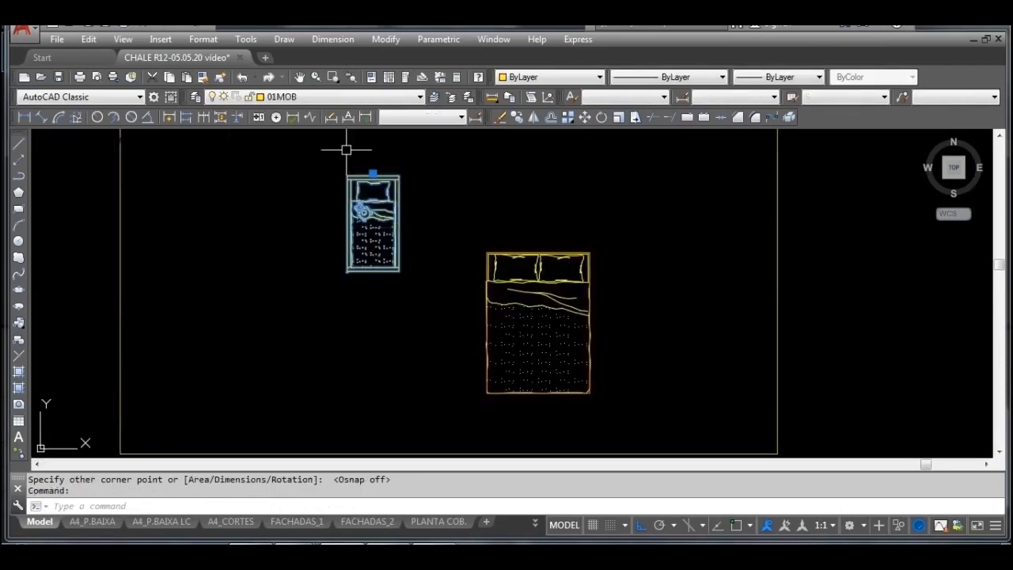
{"action": "left_click", "coordinate": [334, 97]}
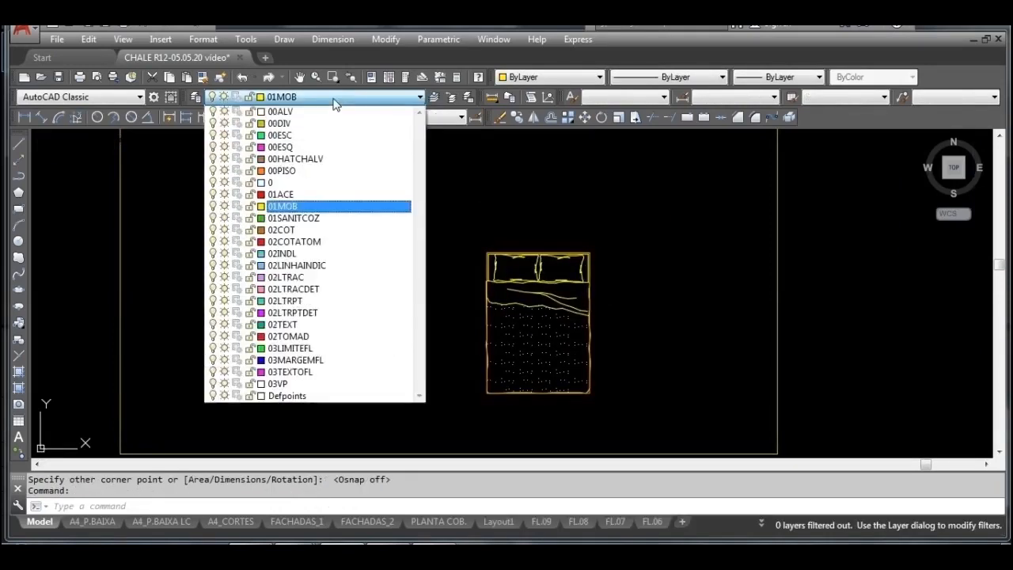
{"action": "left_click", "coordinate": [293, 119]}
{"action": "key", "text": "Escape"}
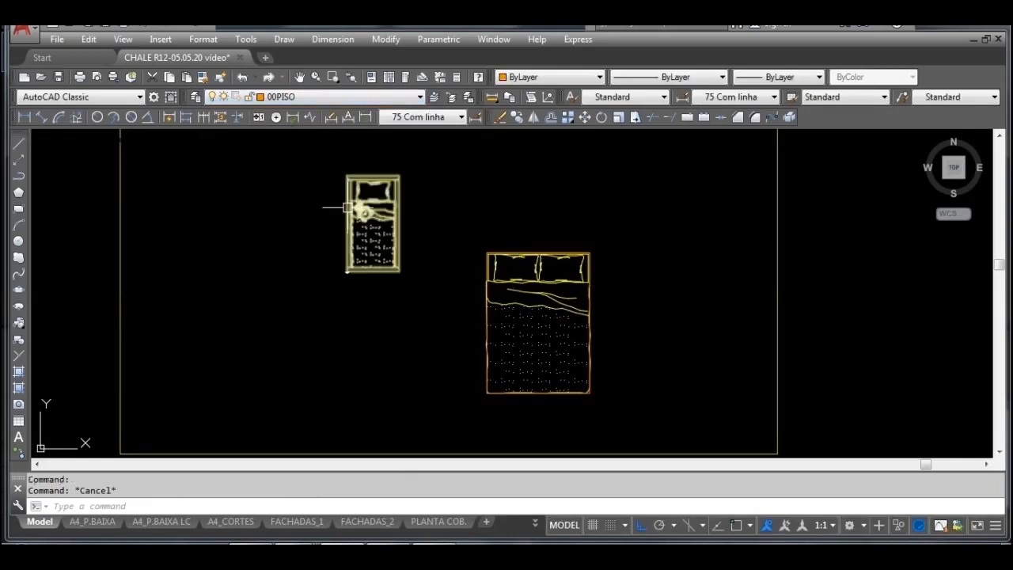
Step: Turn off layer 01MOB to hide the double bed block while keeping its outline rectangle
{"action": "left_click", "coordinate": [515, 277]}
{"action": "left_click", "coordinate": [421, 97]}
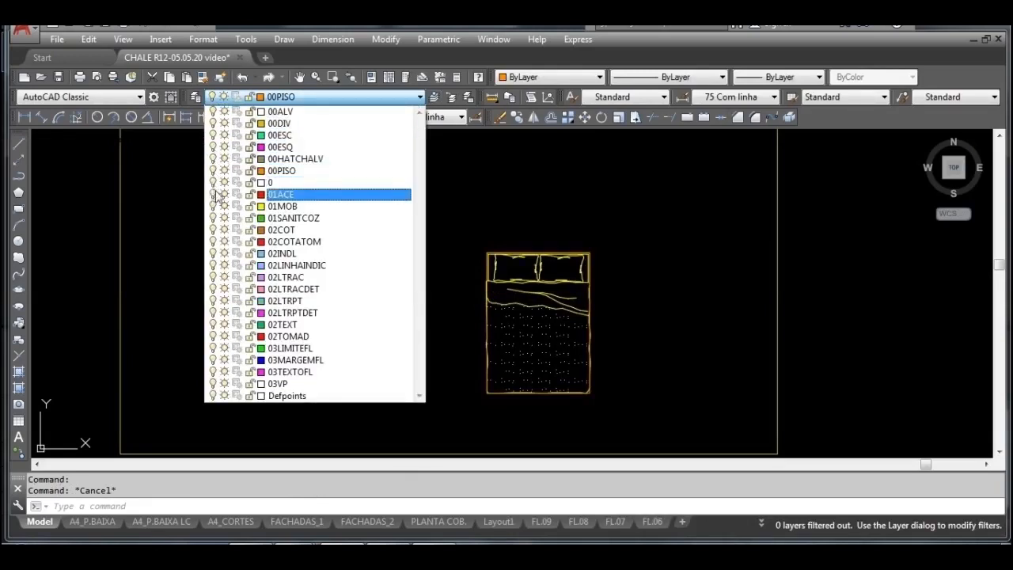
{"action": "left_click", "coordinate": [213, 207]}
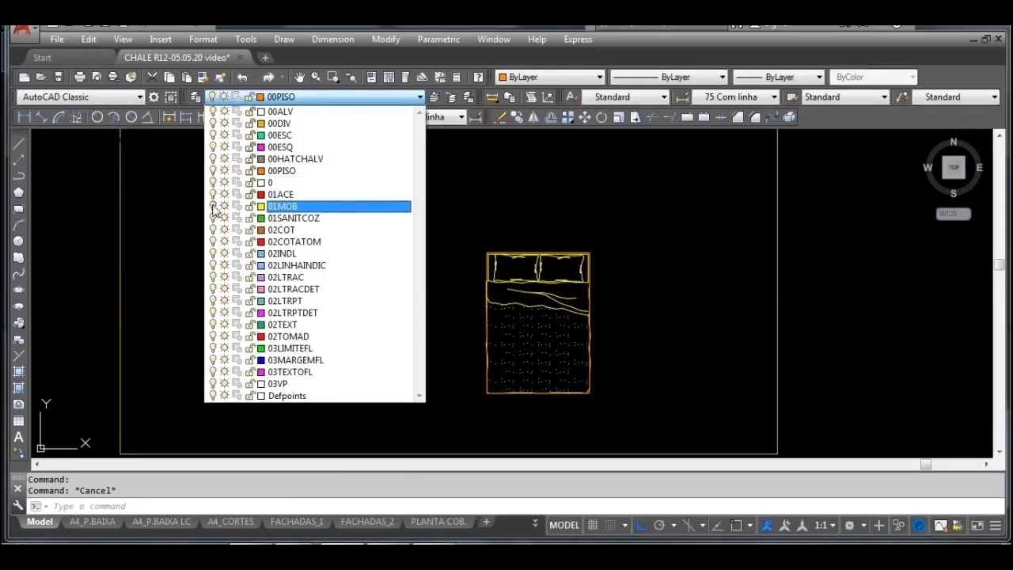
{"action": "left_click", "coordinate": [173, 251]}
Step: Hatch the large rectangle around the crib and the bed outline with the user-defined double pattern at 0.6 spacing, picking an internal point
{"action": "scroll", "coordinate": [598, 291], "scroll_direction": "down", "scroll_amount": 2}
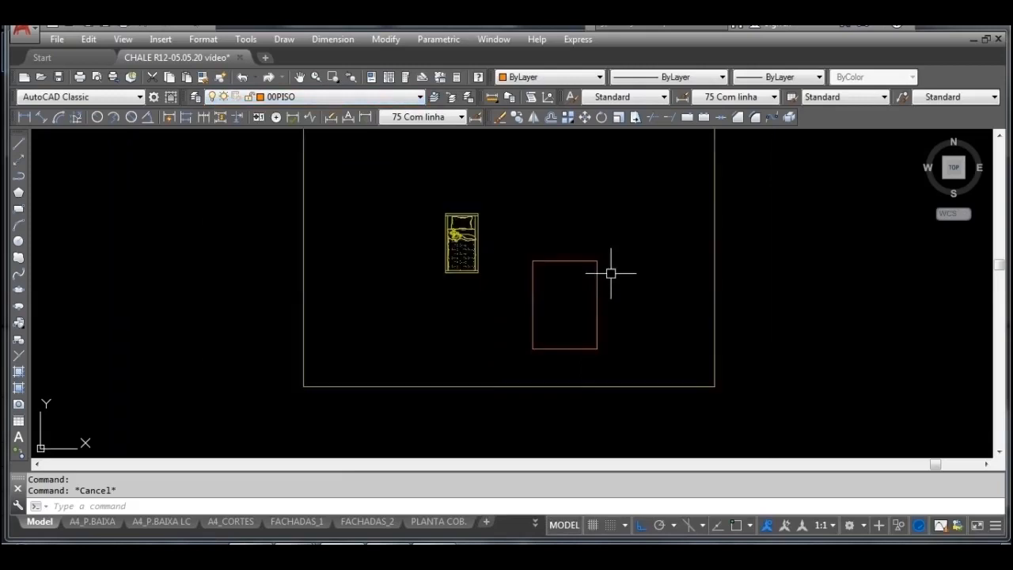
{"action": "mouse_move", "coordinate": [610, 272]}
{"action": "middle_mouse_down"}
{"action": "mouse_move", "coordinate": [564, 302]}
{"action": "mouse_move", "coordinate": [561, 317]}
{"action": "middle_mouse_up"}
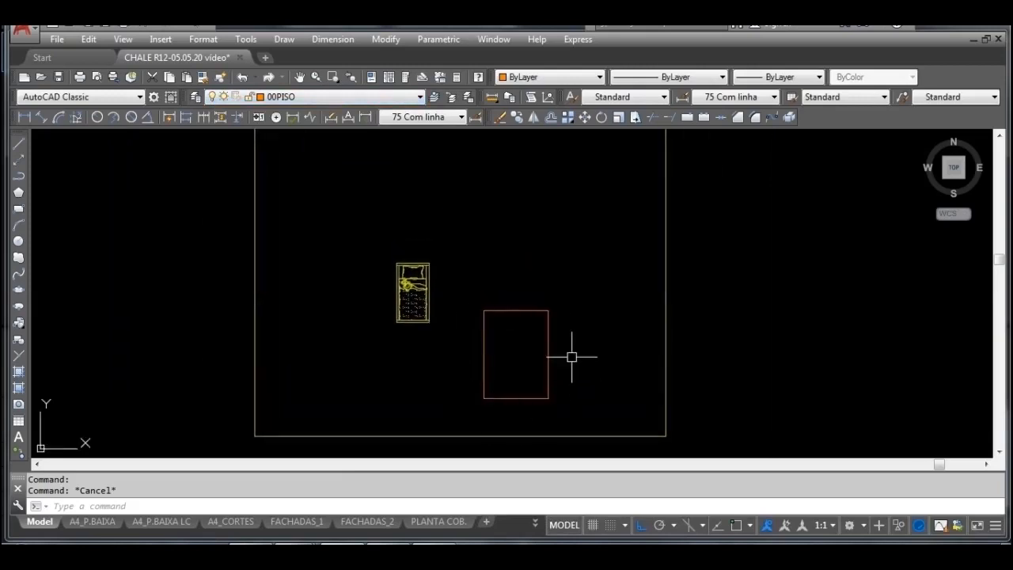
{"action": "scroll", "coordinate": [521, 309], "scroll_direction": "down", "scroll_amount": 2}
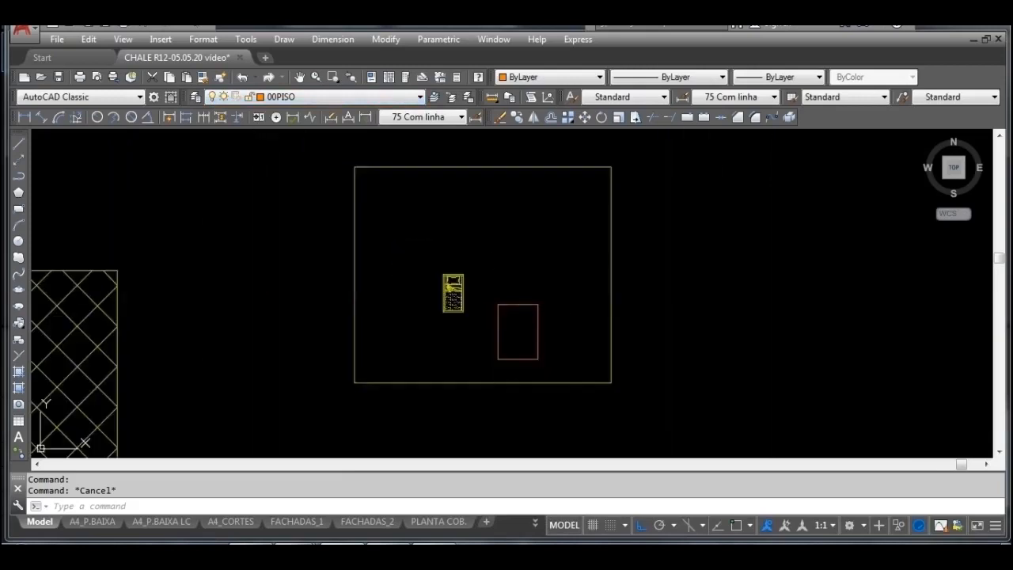
{"action": "middle_click_drag", "start_coordinate": [520, 269], "coordinate": [479, 300]}
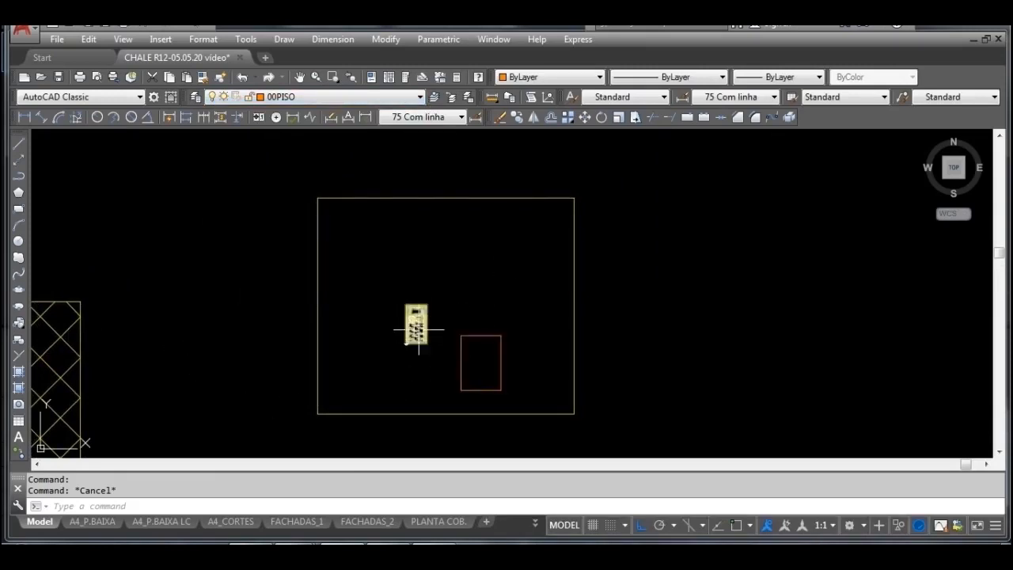
{"action": "scroll", "coordinate": [418, 319], "scroll_direction": "up", "scroll_amount": 5}
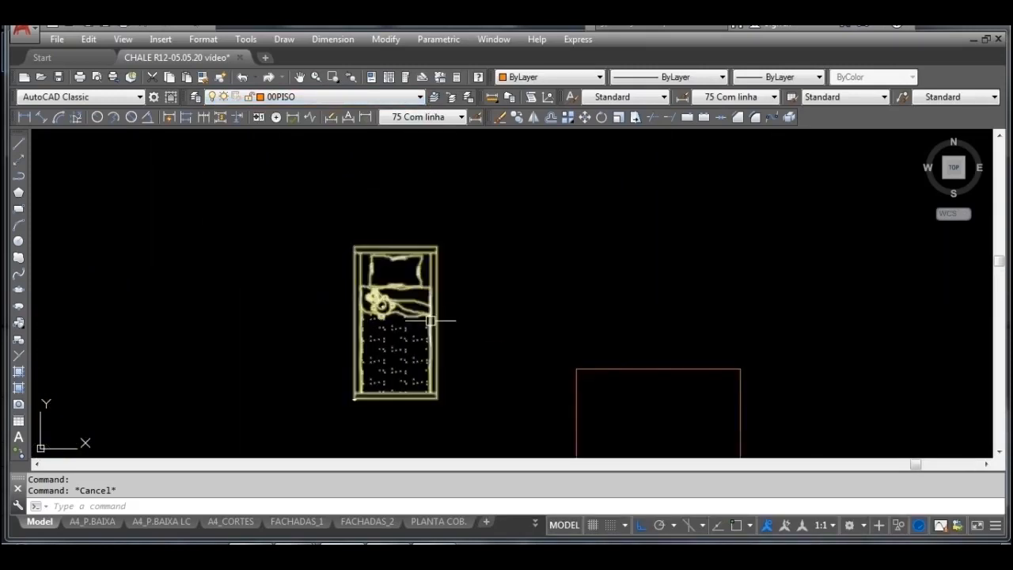
{"action": "scroll", "coordinate": [383, 304], "scroll_direction": "down", "scroll_amount": 6}
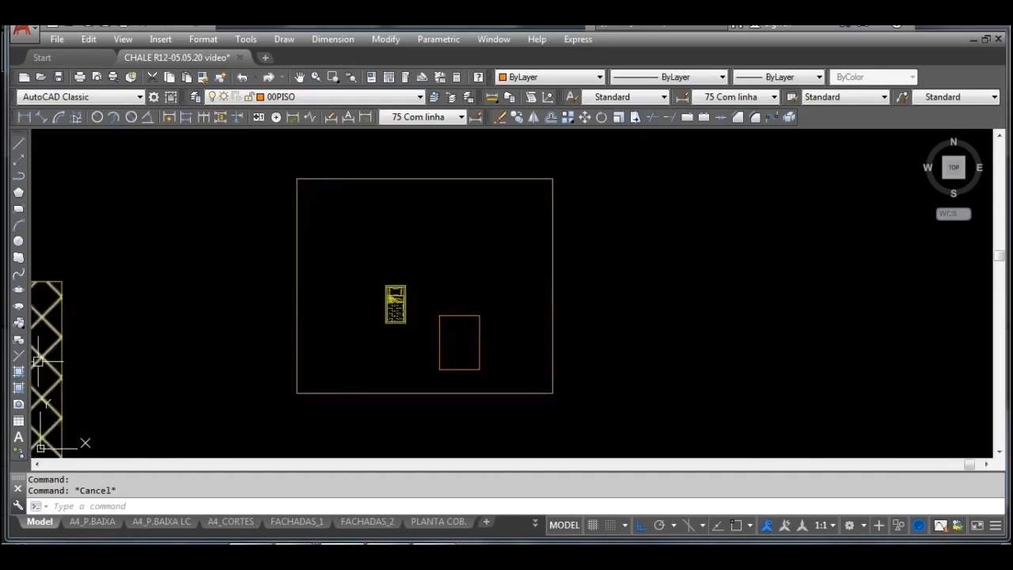
{"action": "left_click", "coordinate": [19, 372]}
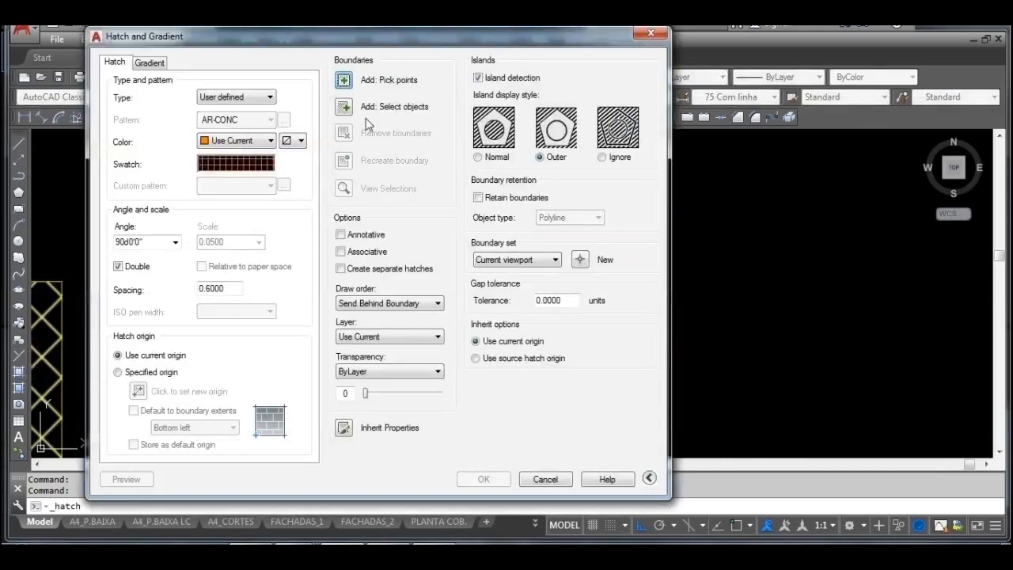
{"action": "left_click", "coordinate": [344, 80]}
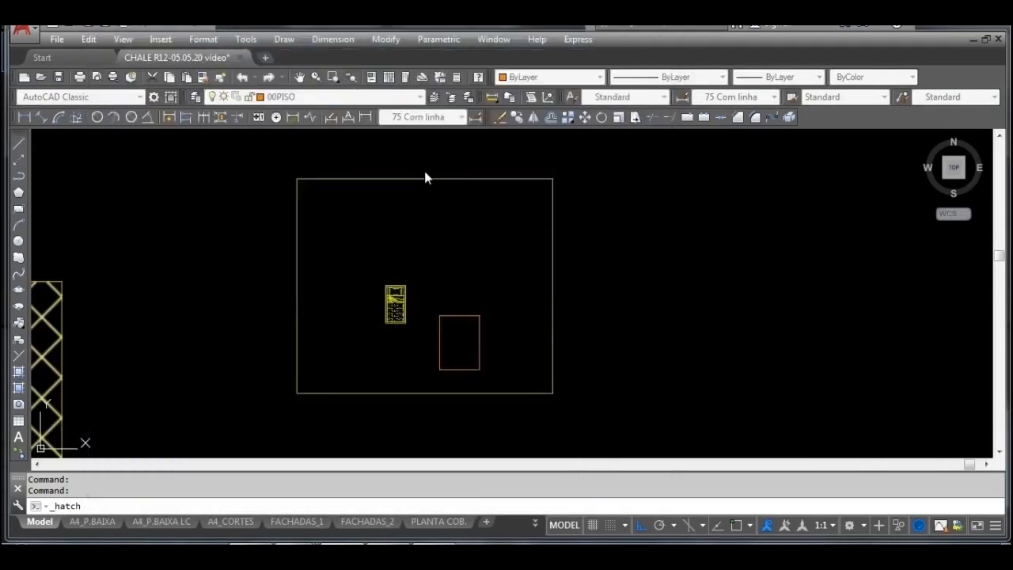
{"action": "left_click", "coordinate": [439, 233]}
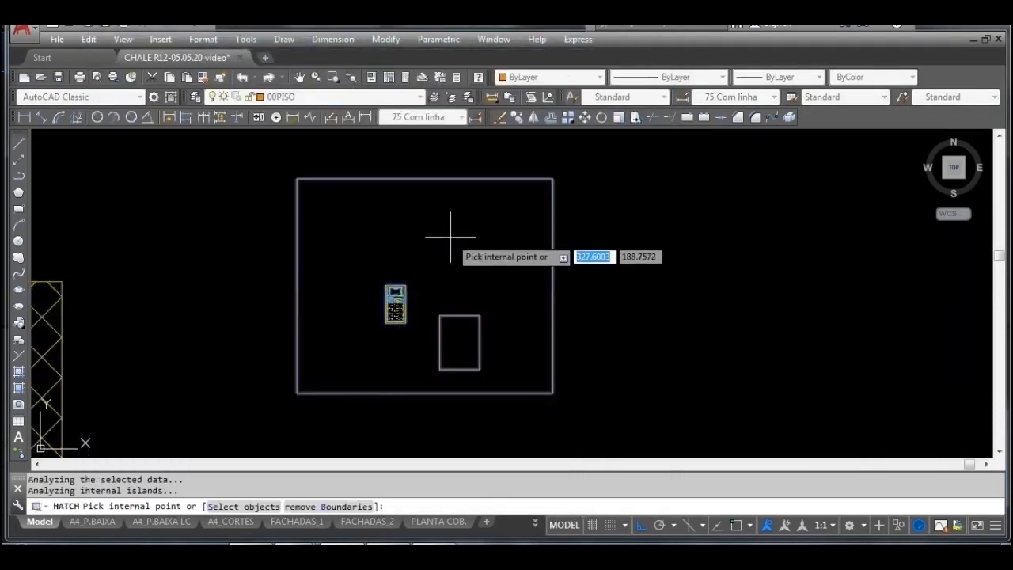
{"action": "key", "text": "Return"}
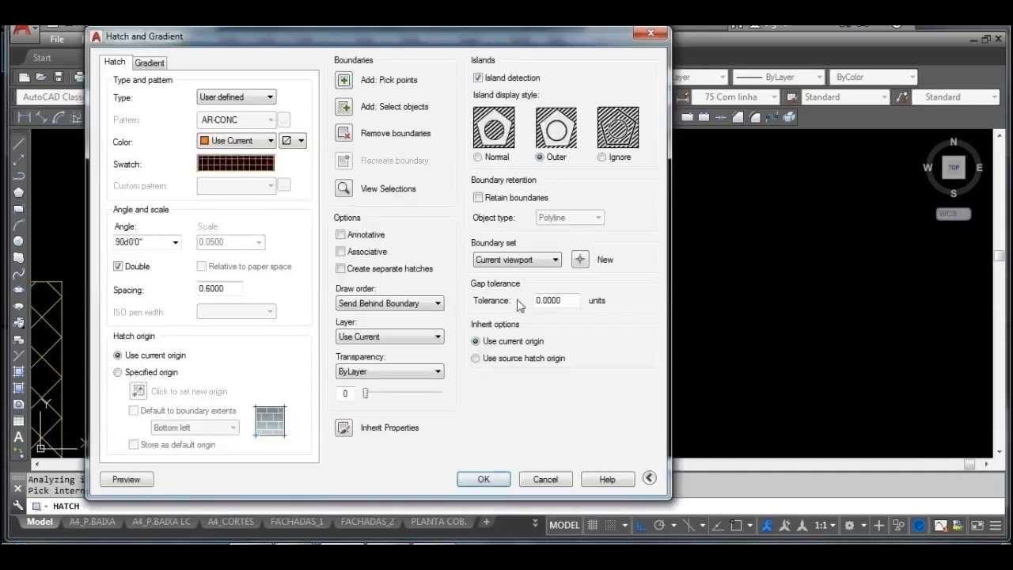
{"action": "left_click", "coordinate": [483, 480]}
Step: Turn layer 01MOB back on to show the double bed block again
{"action": "scroll", "coordinate": [475, 356], "scroll_direction": "up", "scroll_amount": 4}
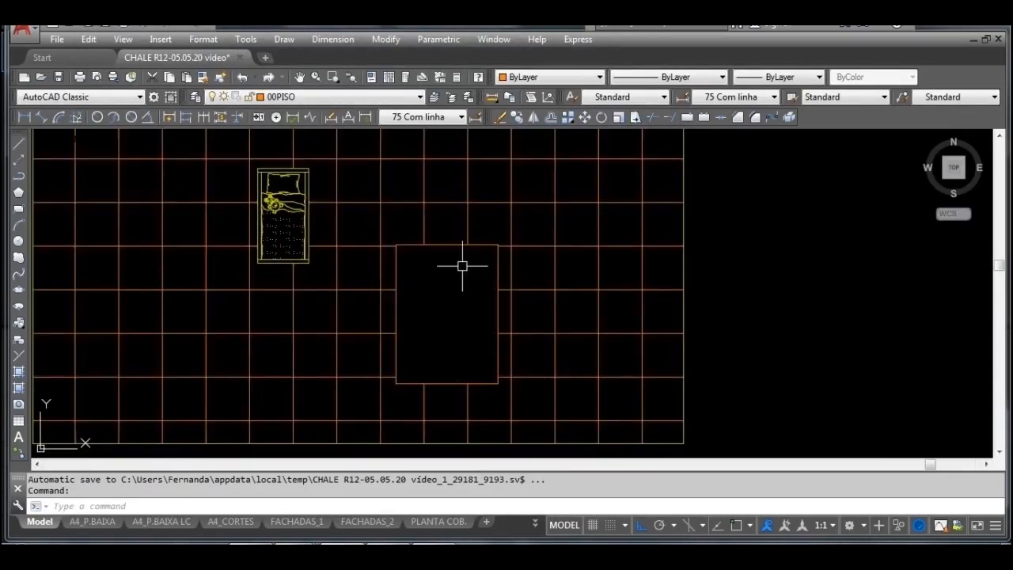
{"action": "left_click", "coordinate": [422, 97]}
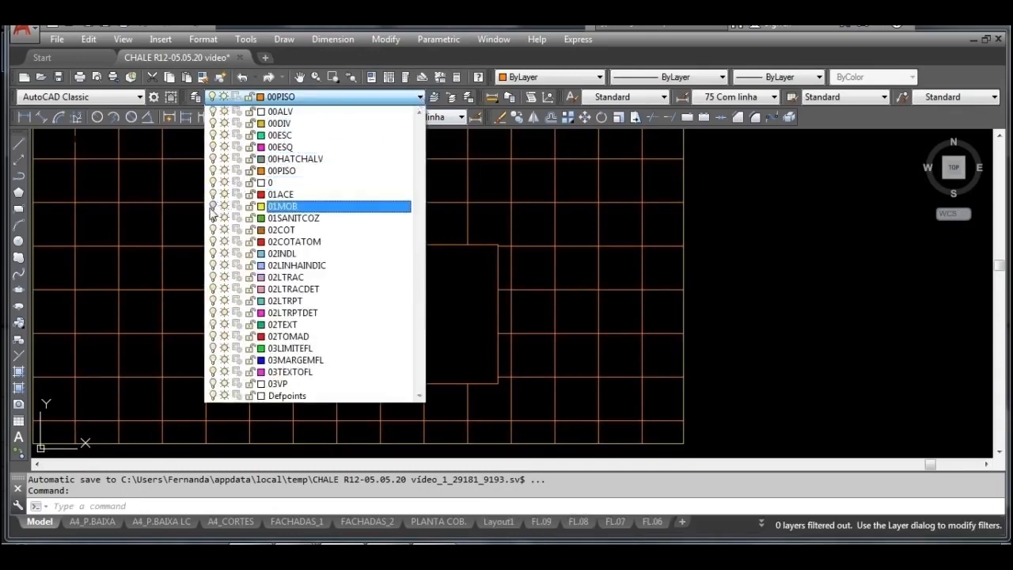
{"action": "left_click", "coordinate": [800, 245]}
Step: Erase the auxiliary rectangle drawn around the double bed
{"action": "scroll", "coordinate": [499, 265], "scroll_direction": "up", "scroll_amount": 6}
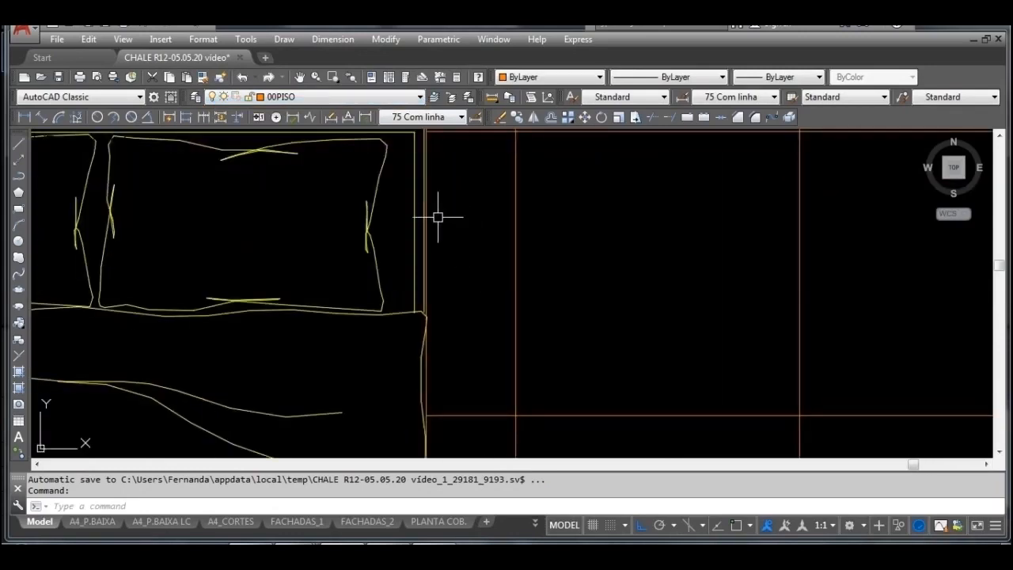
{"action": "left_click", "coordinate": [429, 379]}
{"action": "key", "text": "Delete"}
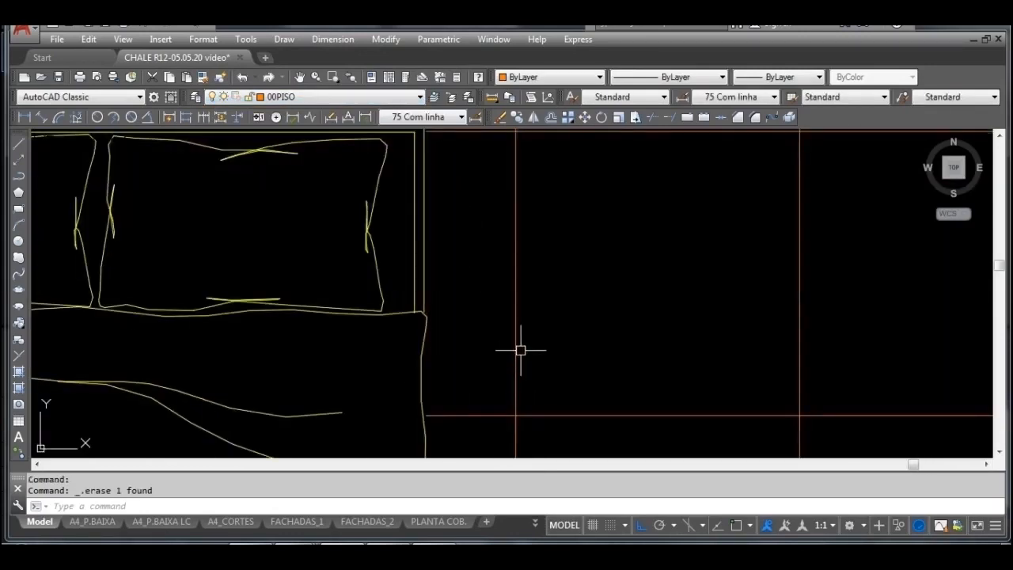
Step: Examine how the grid hatch meets the double bed's outline along its side and foot end
{"action": "scroll", "coordinate": [443, 428], "scroll_direction": "up", "scroll_amount": 3}
{"action": "scroll", "coordinate": [416, 401], "scroll_direction": "down", "scroll_amount": 3}
{"action": "scroll", "coordinate": [416, 400], "scroll_direction": "down", "scroll_amount": 3}
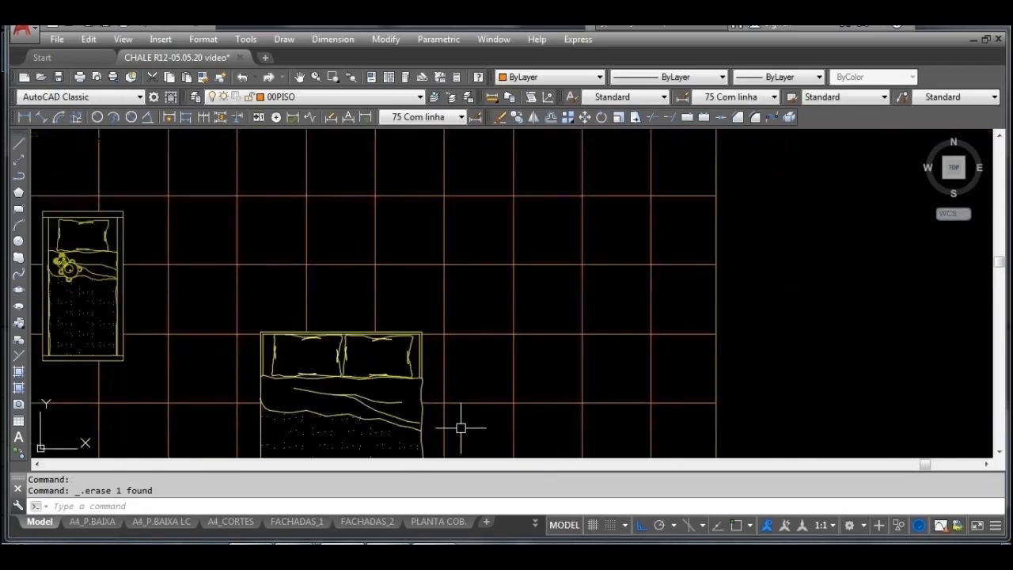
{"action": "scroll", "coordinate": [607, 177], "scroll_direction": "up", "scroll_amount": 3}
{"action": "scroll", "coordinate": [565, 335], "scroll_direction": "up", "scroll_amount": 2}
{"action": "scroll", "coordinate": [604, 186], "scroll_direction": "up", "scroll_amount": 2}
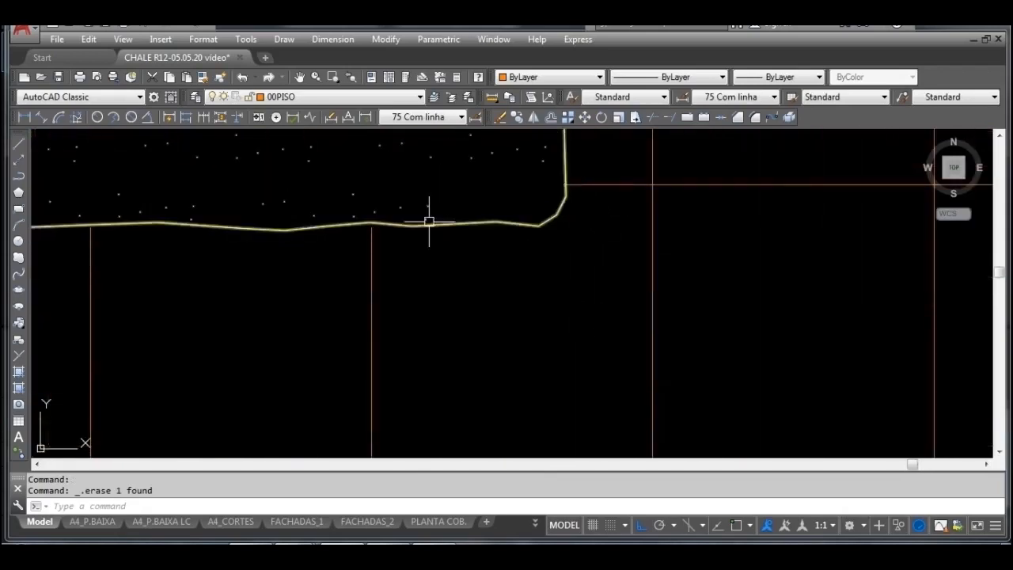
{"action": "scroll", "coordinate": [392, 273], "scroll_direction": "down", "scroll_amount": 5}
{"action": "middle_click_drag", "start_coordinate": [364, 208], "coordinate": [445, 345]}
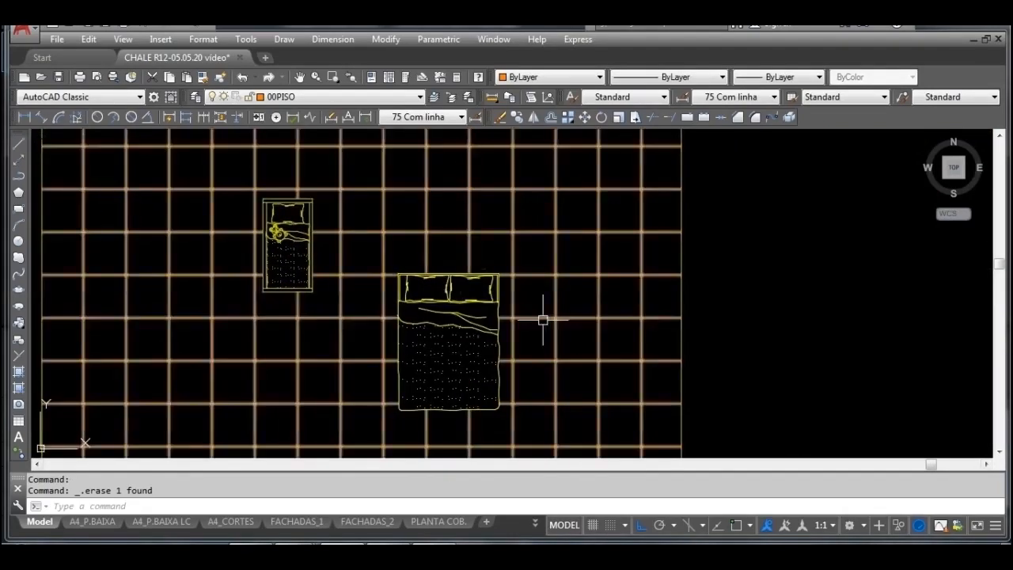
Step: Return the crib block to layer 01MOB and clear the selection
{"action": "left_click", "coordinate": [295, 260]}
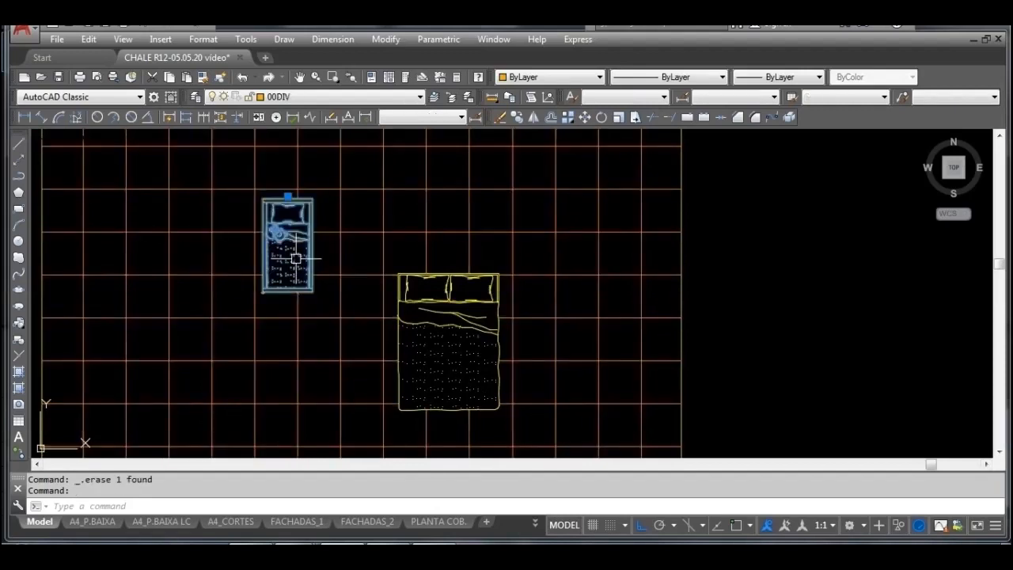
{"action": "left_click", "coordinate": [344, 96]}
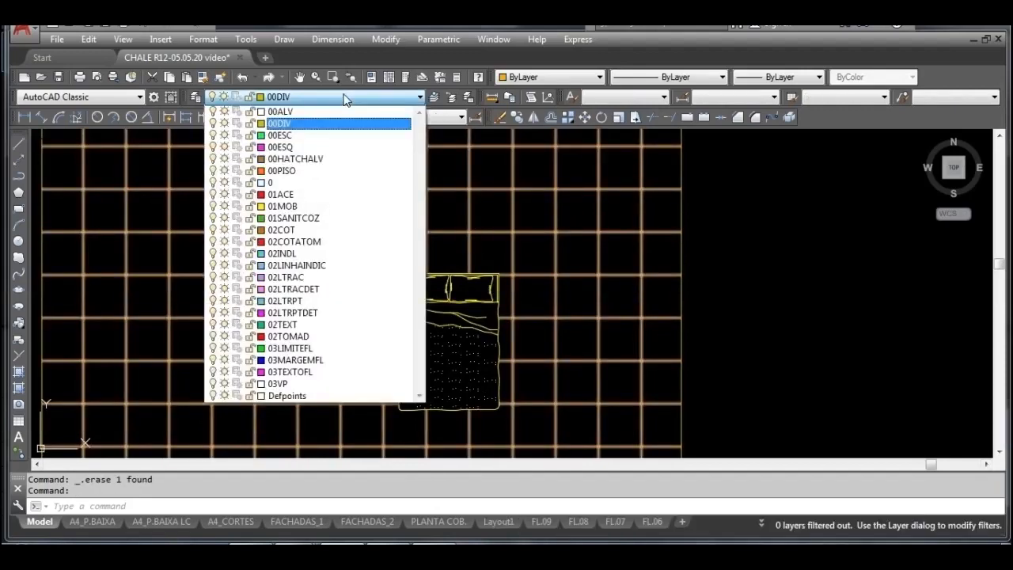
{"action": "left_click", "coordinate": [316, 208]}
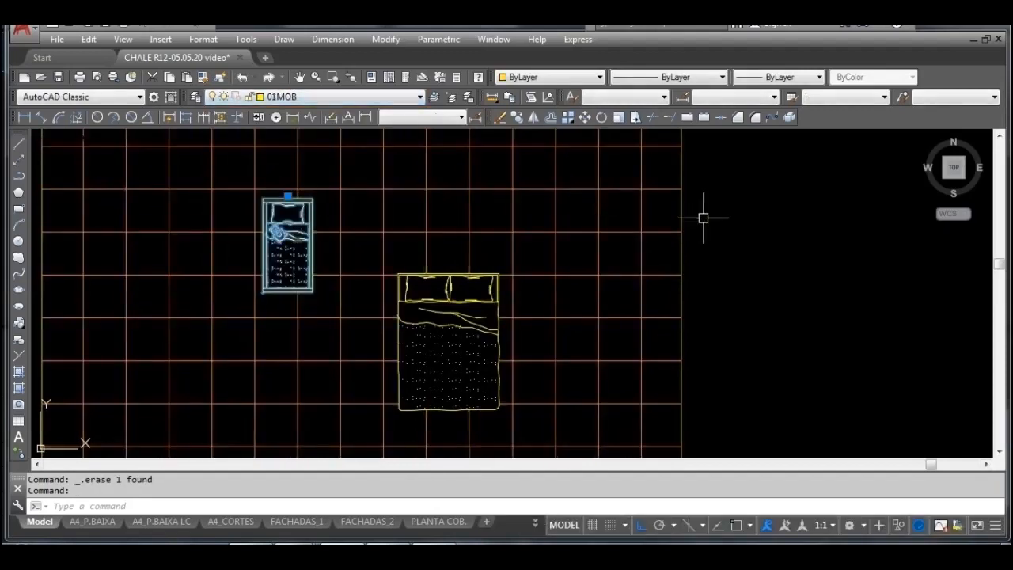
{"action": "key", "text": "Escape"}
Step: Erase the group of leftover blocks lying just above the white-framed floor plan
{"action": "scroll", "coordinate": [744, 217], "scroll_direction": "down", "scroll_amount": 3}
{"action": "mouse_move", "coordinate": [744, 217]}
{"action": "middle_mouse_down"}
{"action": "mouse_move", "coordinate": [651, 265]}
{"action": "mouse_move", "coordinate": [660, 289]}
{"action": "middle_mouse_up"}
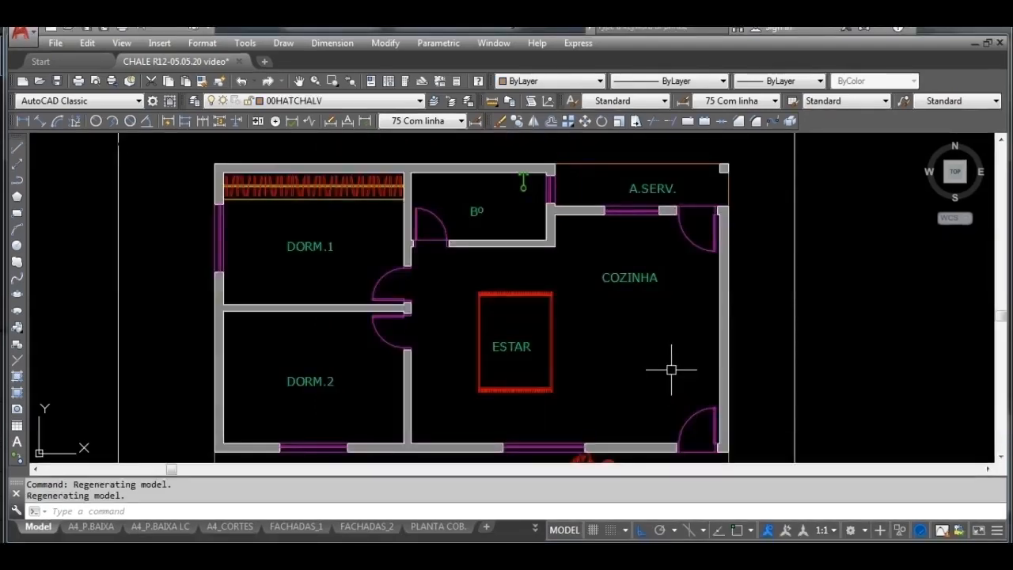
{"action": "scroll", "coordinate": [671, 369], "scroll_direction": "down", "scroll_amount": 5}
{"action": "middle_click_drag", "start_coordinate": [673, 289], "coordinate": [521, 338]}
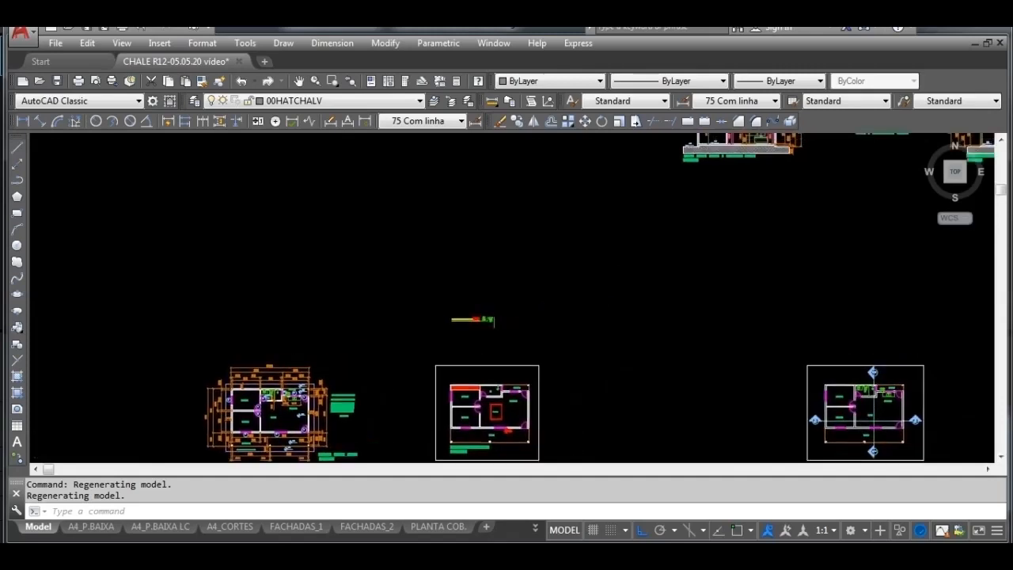
{"action": "scroll", "coordinate": [531, 316], "scroll_direction": "down", "scroll_amount": 5}
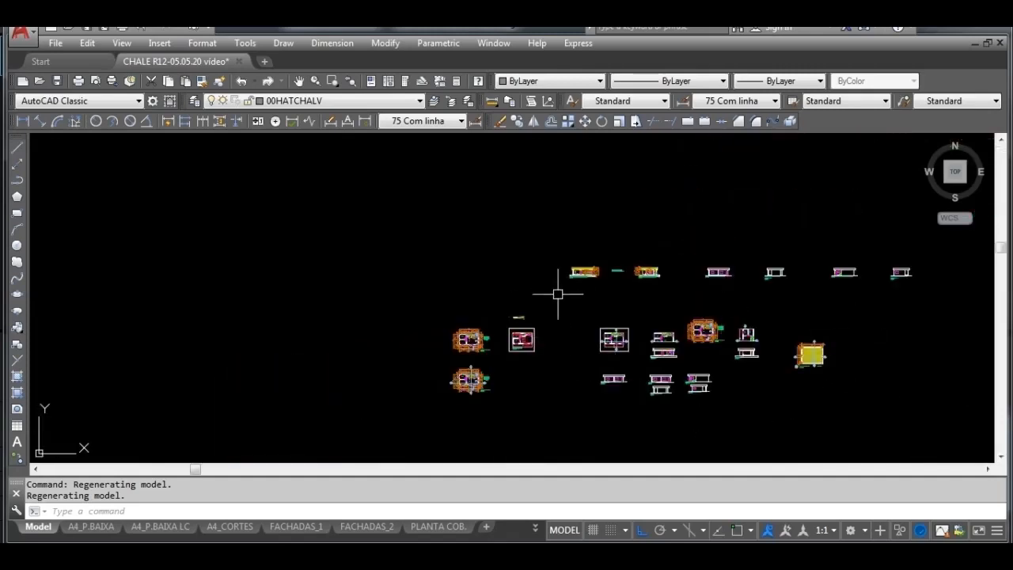
{"action": "scroll", "coordinate": [542, 316], "scroll_direction": "up", "scroll_amount": 6}
{"action": "scroll", "coordinate": [467, 331], "scroll_direction": "up", "scroll_amount": 4}
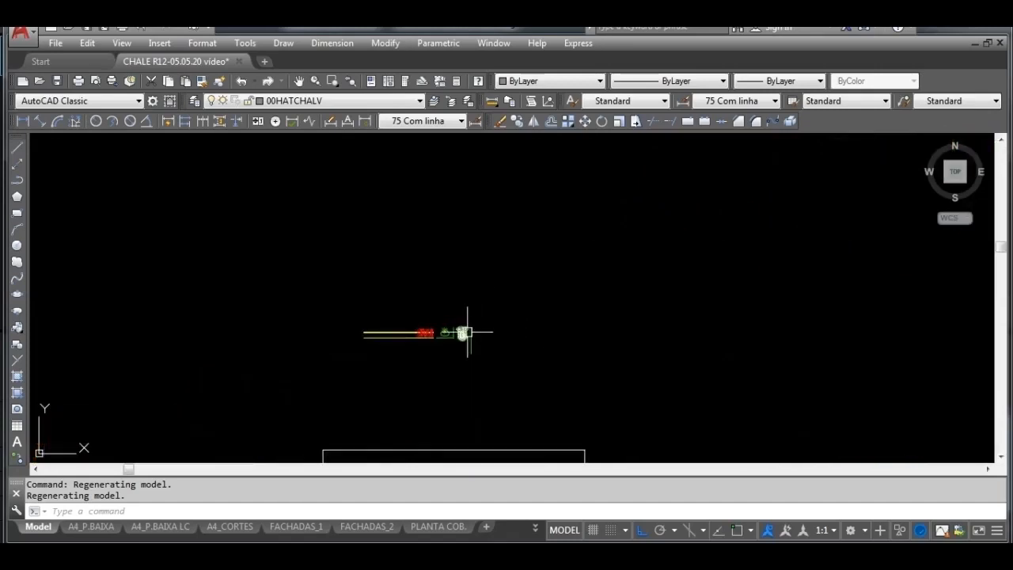
{"action": "middle_click_drag", "start_coordinate": [496, 316], "coordinate": [504, 373]}
{"action": "scroll", "coordinate": [508, 349], "scroll_direction": "down", "scroll_amount": 4}
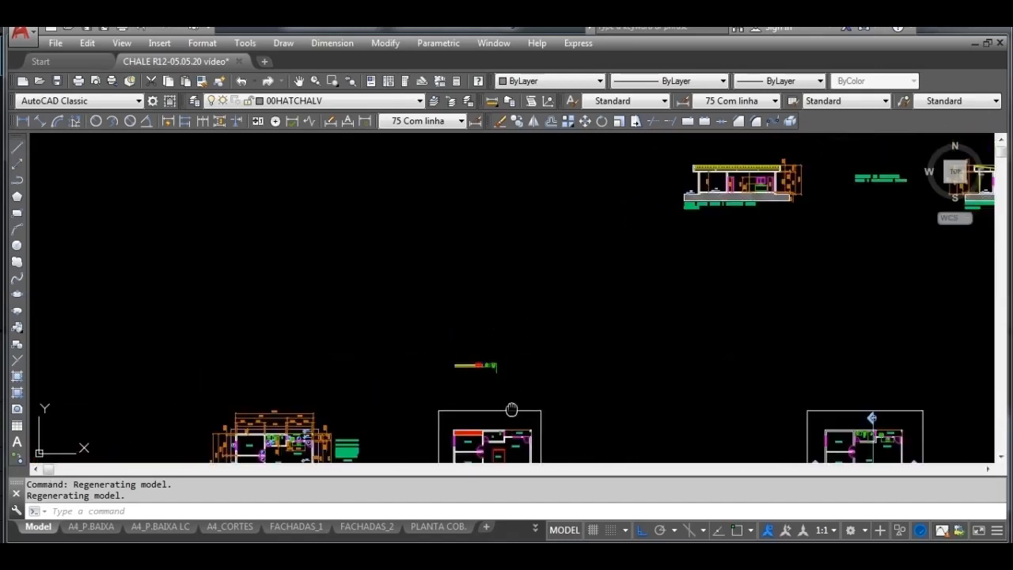
{"action": "middle_click_drag", "start_coordinate": [511, 409], "coordinate": [491, 325]}
{"action": "left_click", "coordinate": [567, 307]}
{"action": "left_click", "coordinate": [380, 258]}
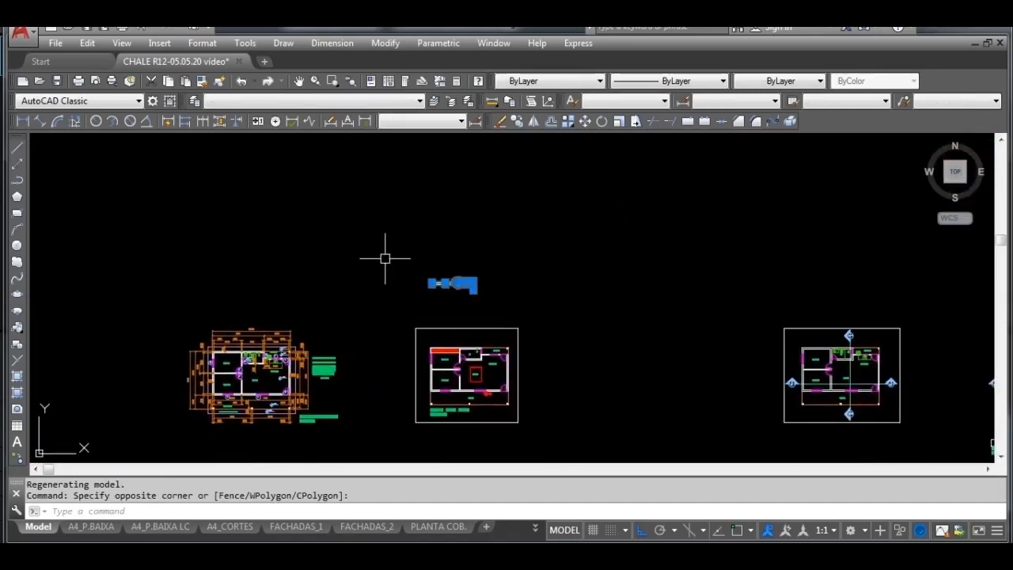
{"action": "key", "text": "Delete"}
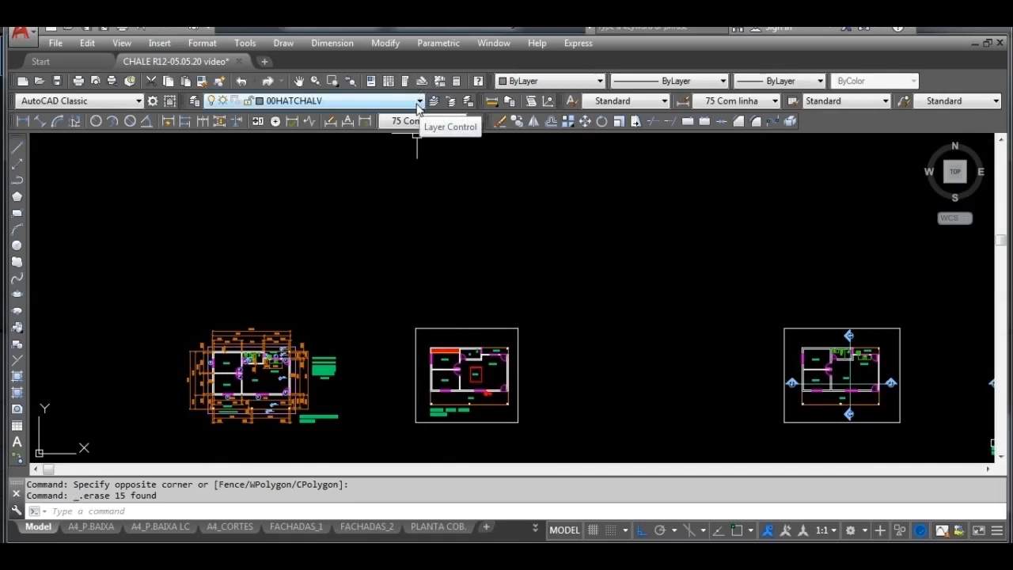
Step: Review the layers' colours and lineweights in the Layer Properties Manager, including 00HATCHALV, and close it
{"action": "left_click", "coordinate": [192, 101]}
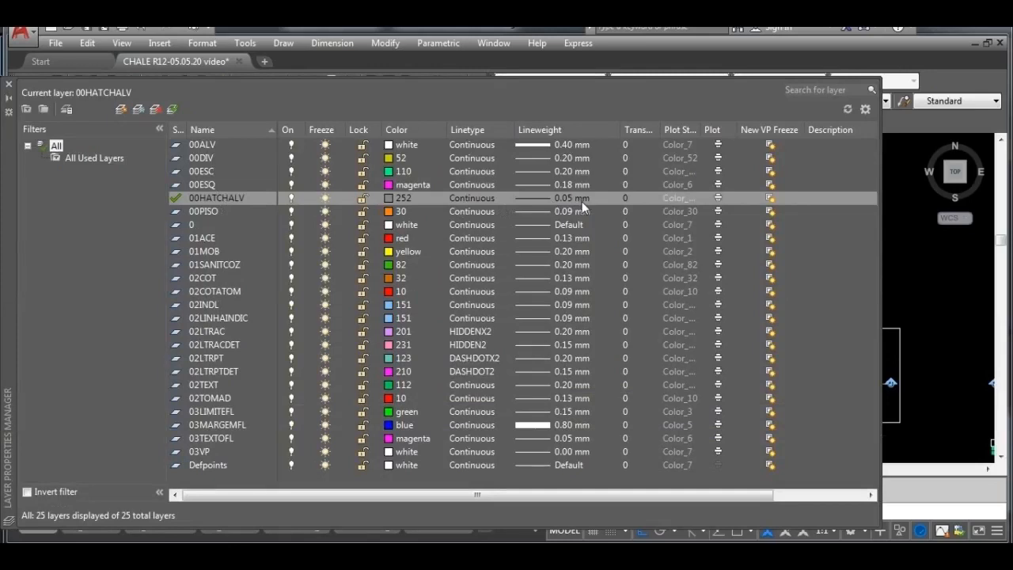
{"action": "left_click", "coordinate": [10, 84]}
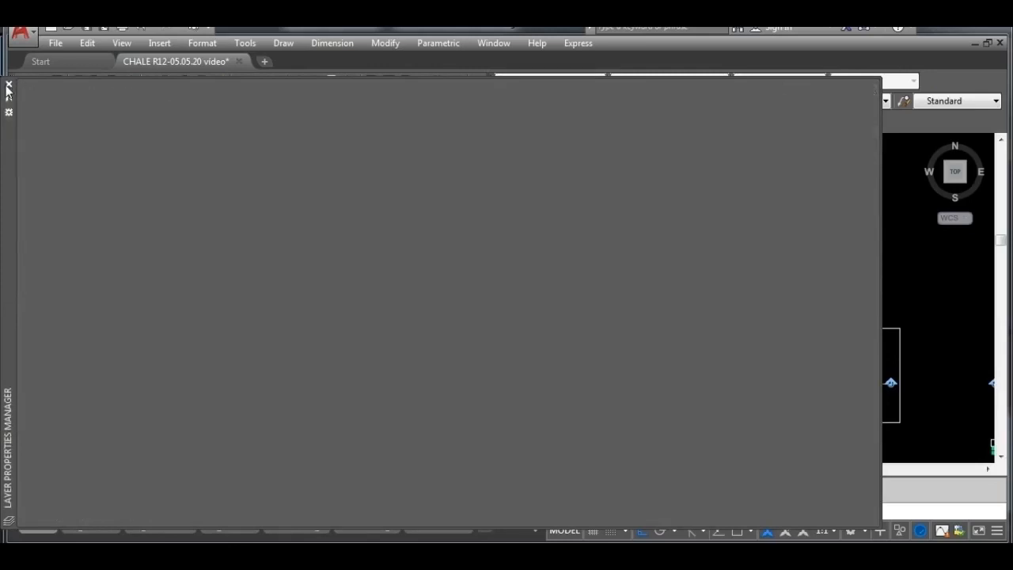
Step: Start attaching a raster image reference and browse out of the CASA CONTAINER folder into the AULAS folder
{"action": "scroll", "coordinate": [523, 259], "scroll_direction": "up", "scroll_amount": 2}
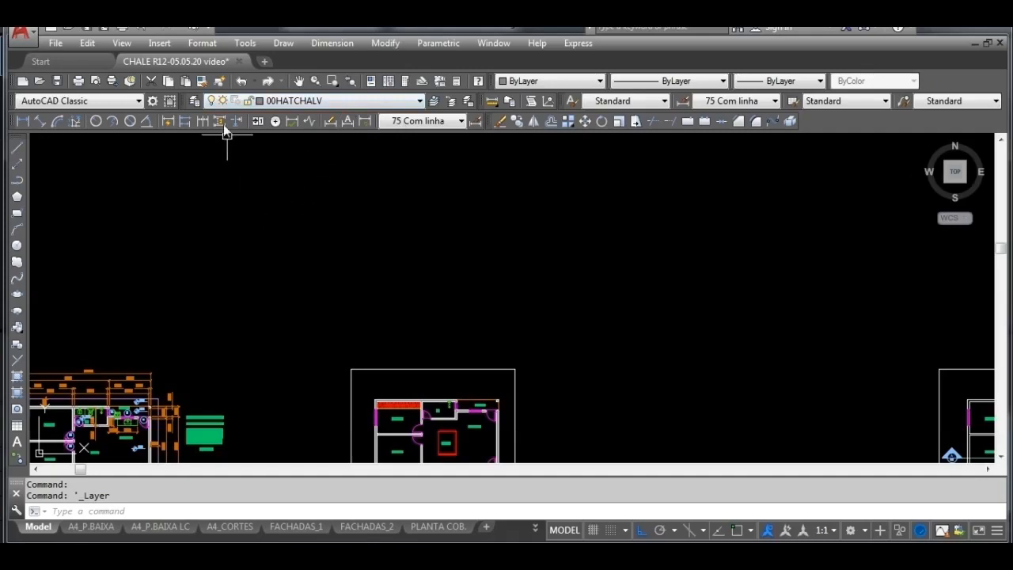
{"action": "left_click", "coordinate": [161, 43]}
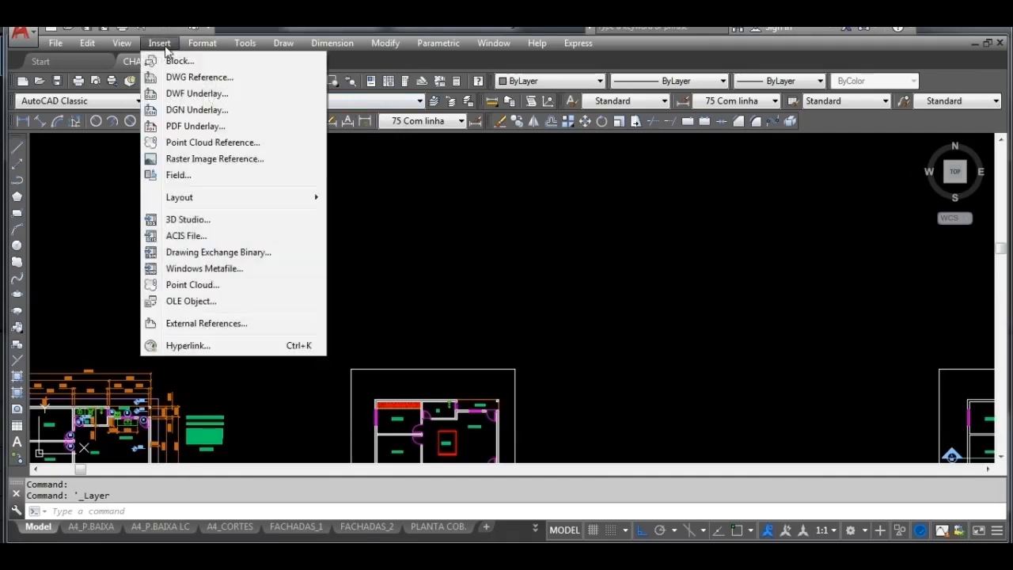
{"action": "left_click", "coordinate": [199, 159]}
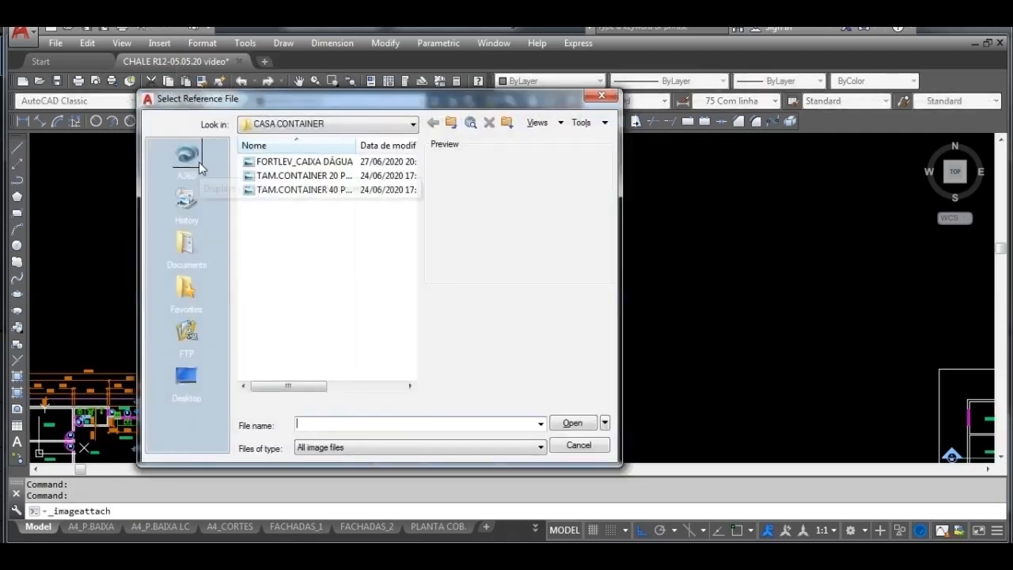
{"action": "left_click", "coordinate": [456, 126]}
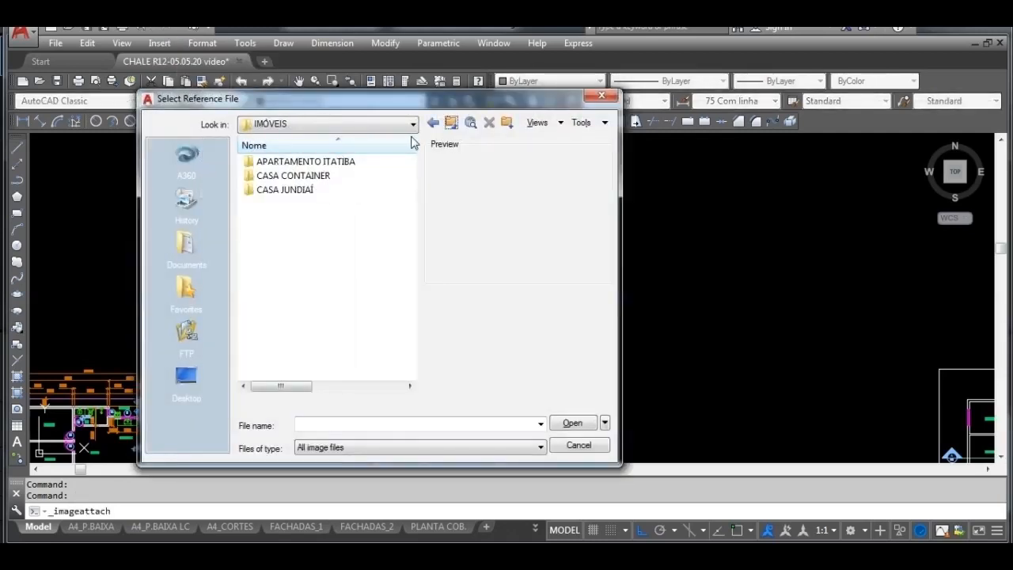
{"action": "left_click", "coordinate": [451, 125]}
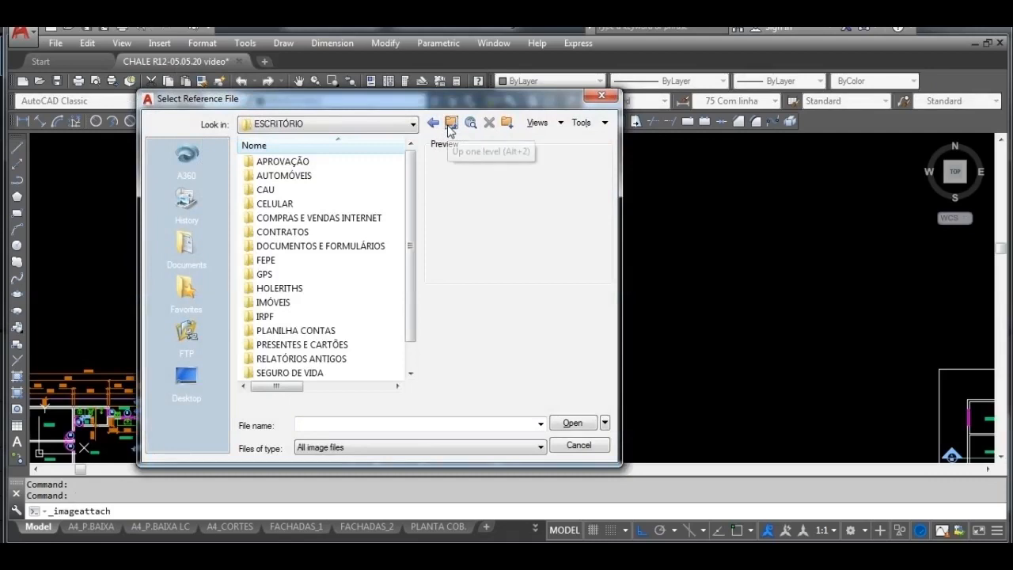
{"action": "left_click", "coordinate": [450, 125]}
{"action": "double_click", "coordinate": [270, 189]}
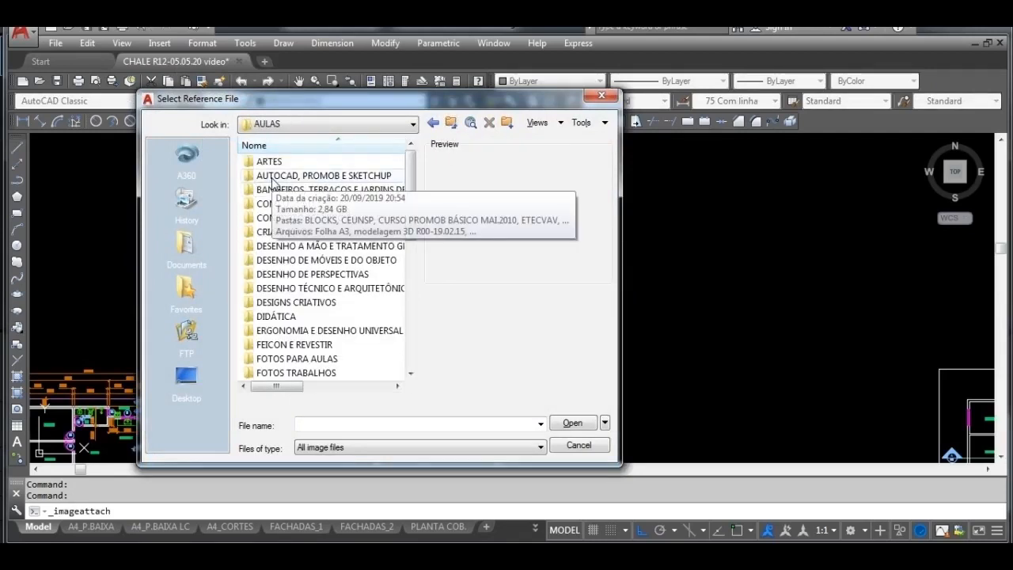
Step: Open the IMAGENS REVESTIMENTOS folder inside the LOFT folder of PROJETOS PARA AULAS
{"action": "double_click", "coordinate": [272, 176]}
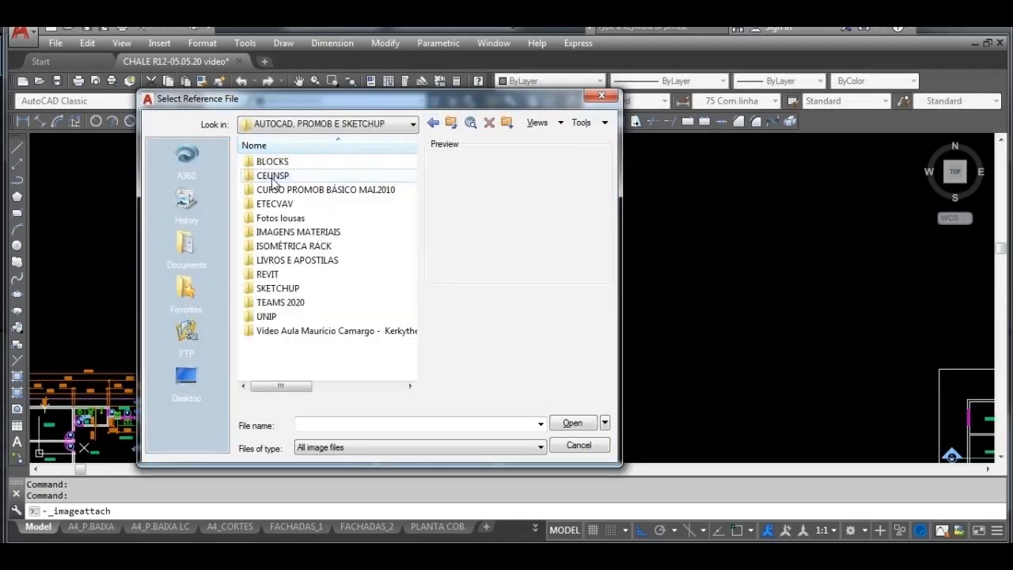
{"action": "left_click", "coordinate": [455, 127]}
{"action": "scroll", "coordinate": [400, 308], "scroll_direction": "down", "scroll_amount": 8}
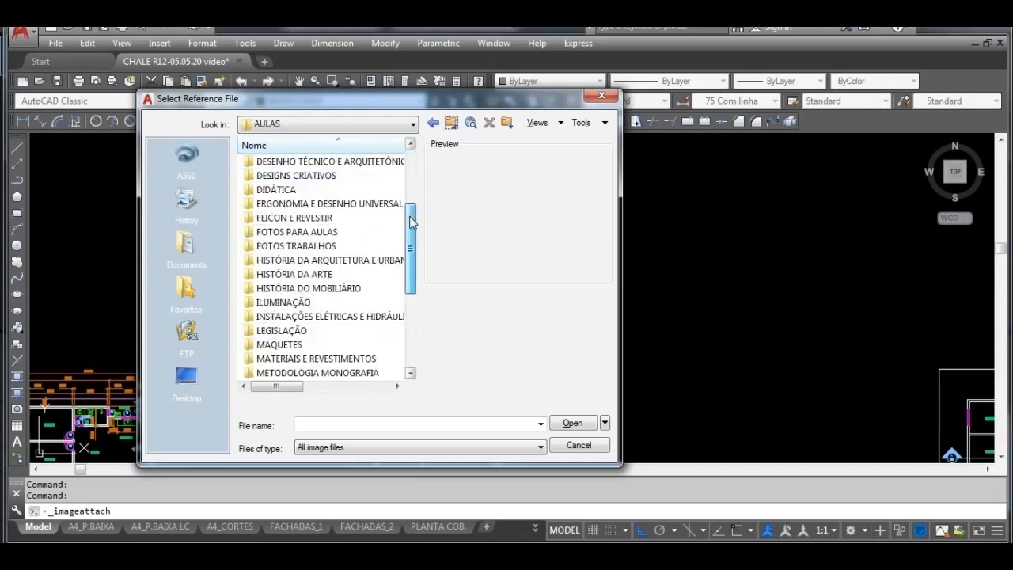
{"action": "double_click", "coordinate": [311, 261]}
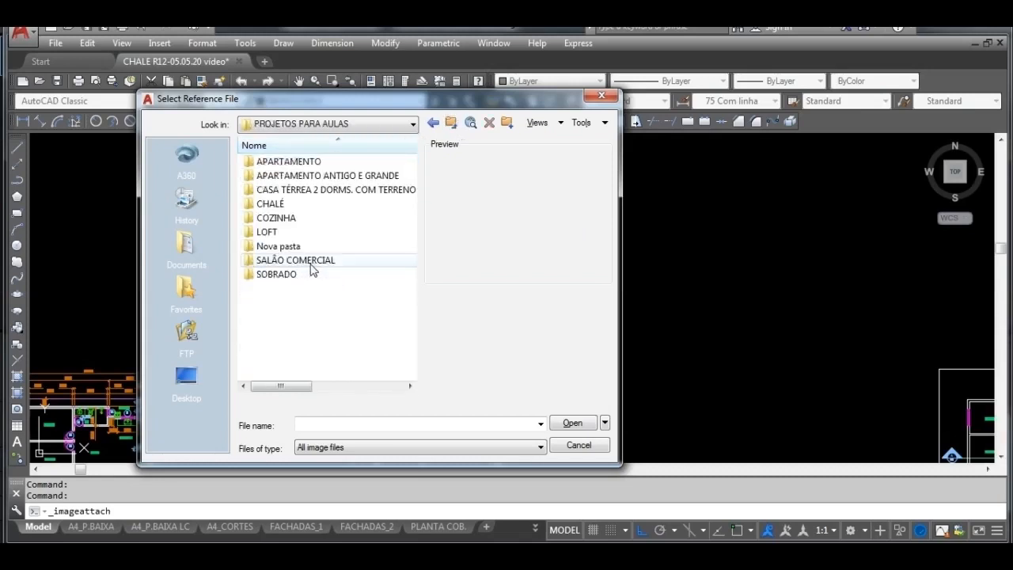
{"action": "double_click", "coordinate": [266, 229]}
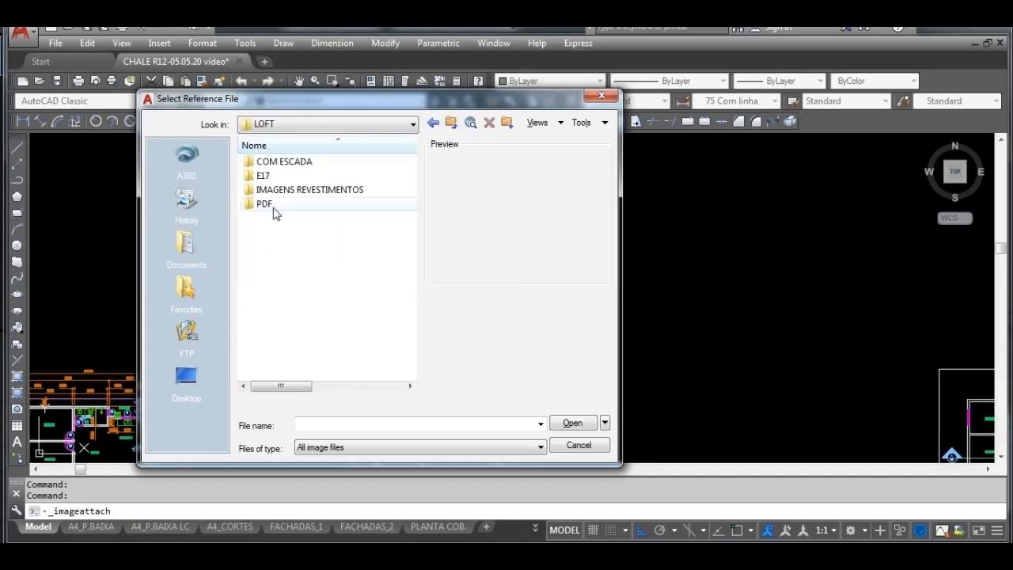
{"action": "double_click", "coordinate": [277, 190]}
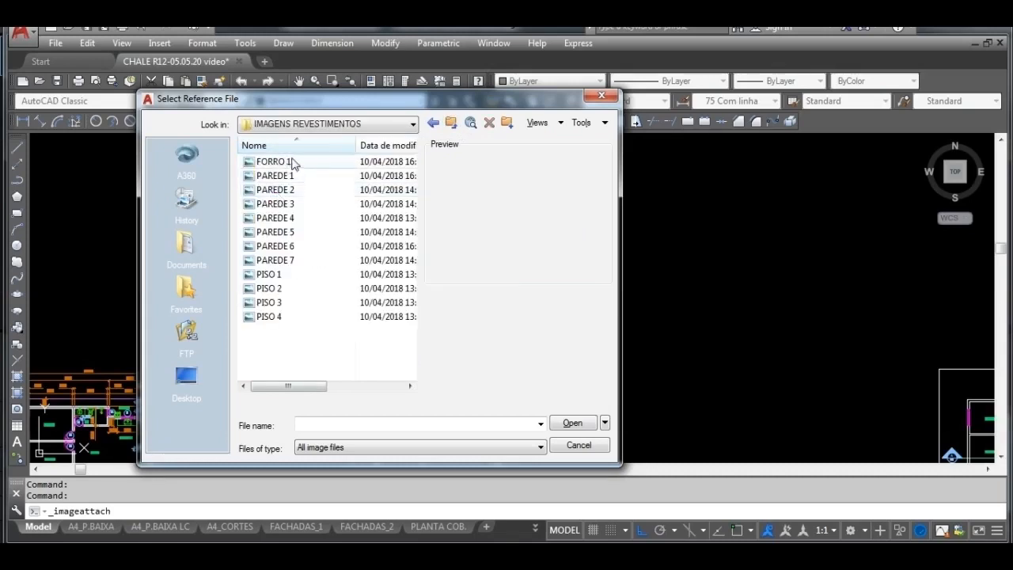
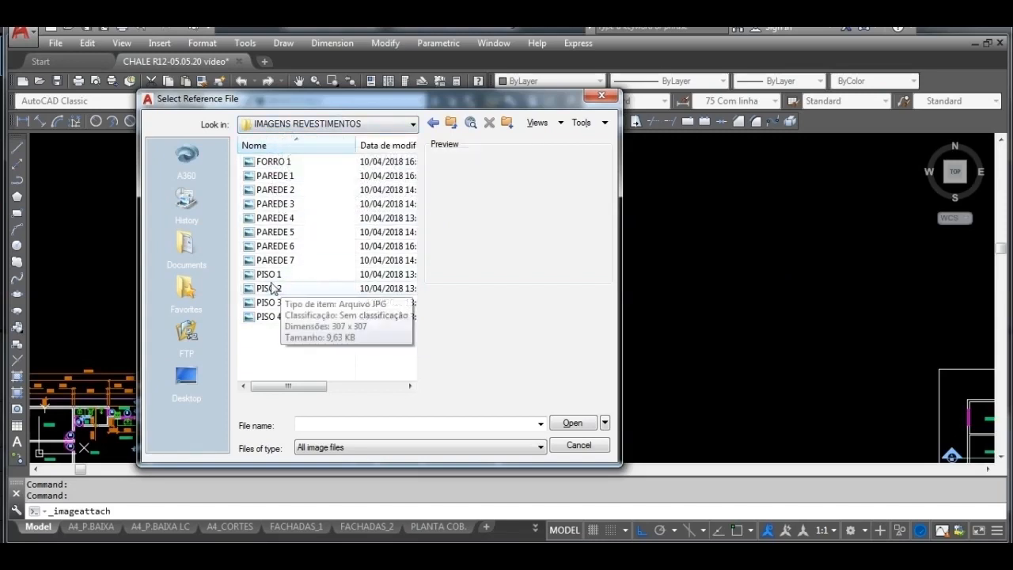
Step: Preview the FORRO 1, PAREDE 1 and PAREDE 2 images and select PAREDE 3 as the reference file
{"action": "left_click", "coordinate": [293, 164]}
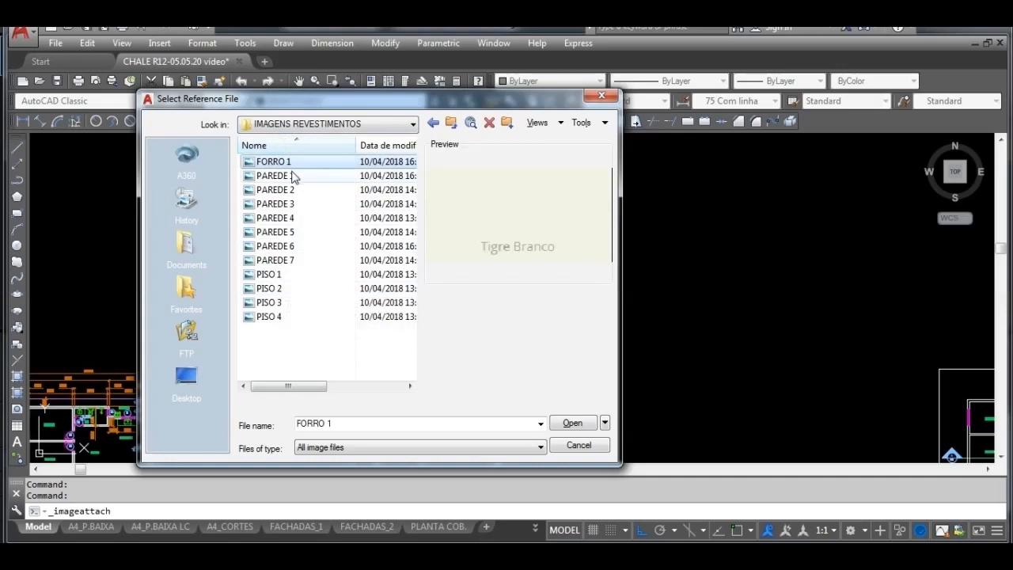
{"action": "left_click", "coordinate": [293, 175]}
{"action": "left_click", "coordinate": [293, 191]}
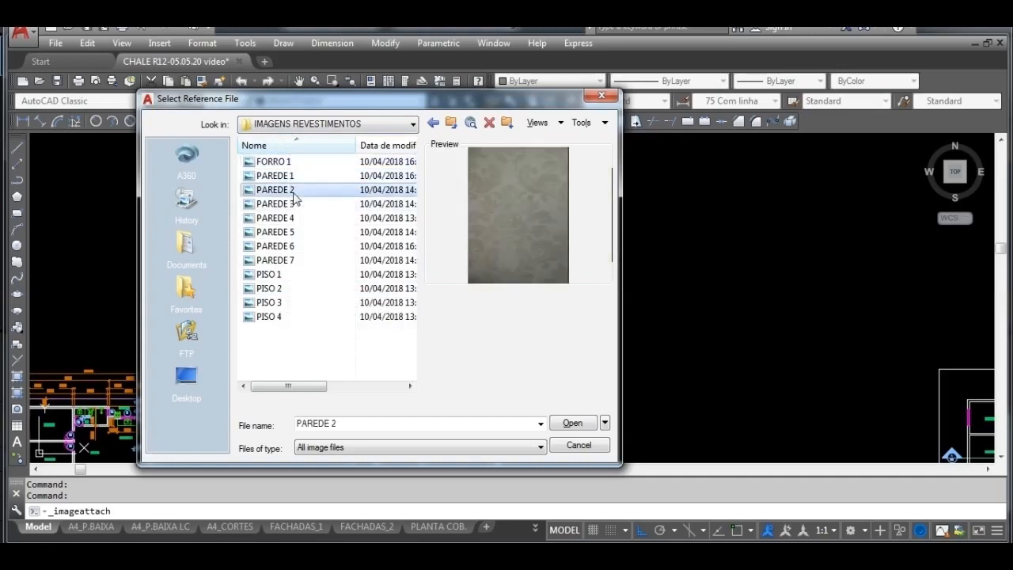
{"action": "left_click", "coordinate": [295, 176]}
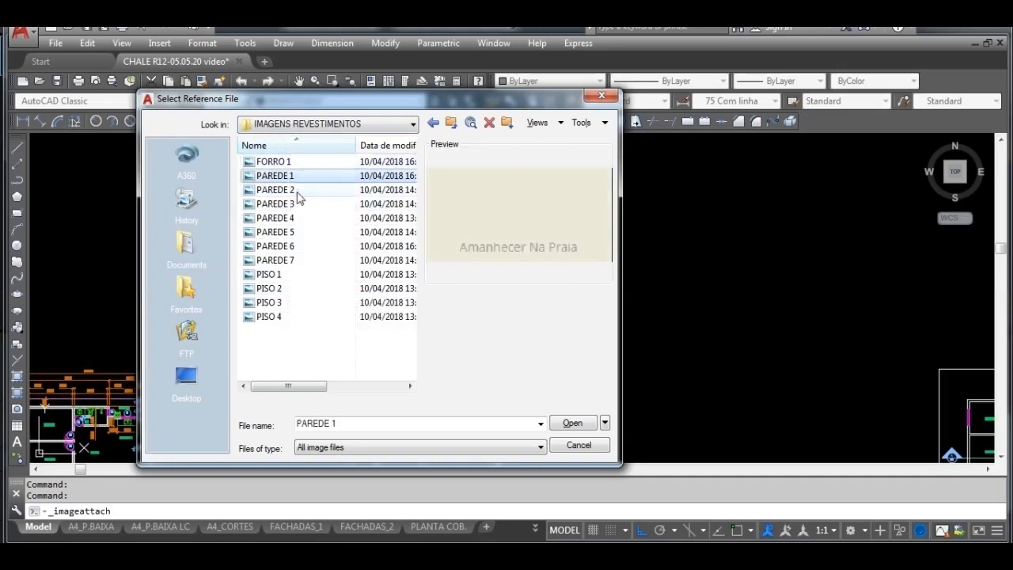
{"action": "left_click", "coordinate": [298, 191]}
{"action": "left_click", "coordinate": [294, 204]}
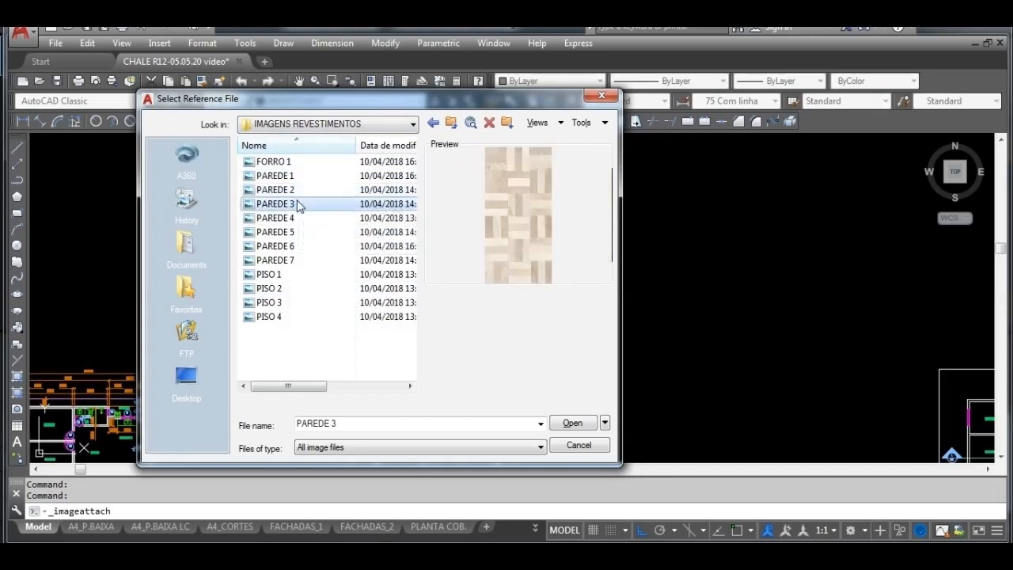
Step: Attach PAREDE 3 with on-screen insertion point and scale, placing it in the empty area above the white-framed floor plan
{"action": "left_click", "coordinate": [578, 424]}
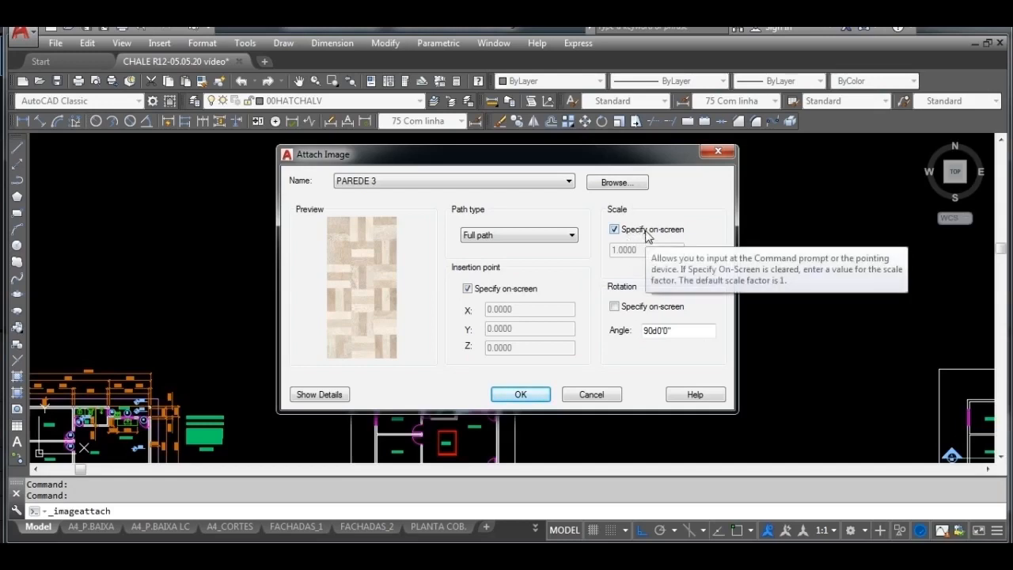
{"action": "left_click", "coordinate": [520, 394]}
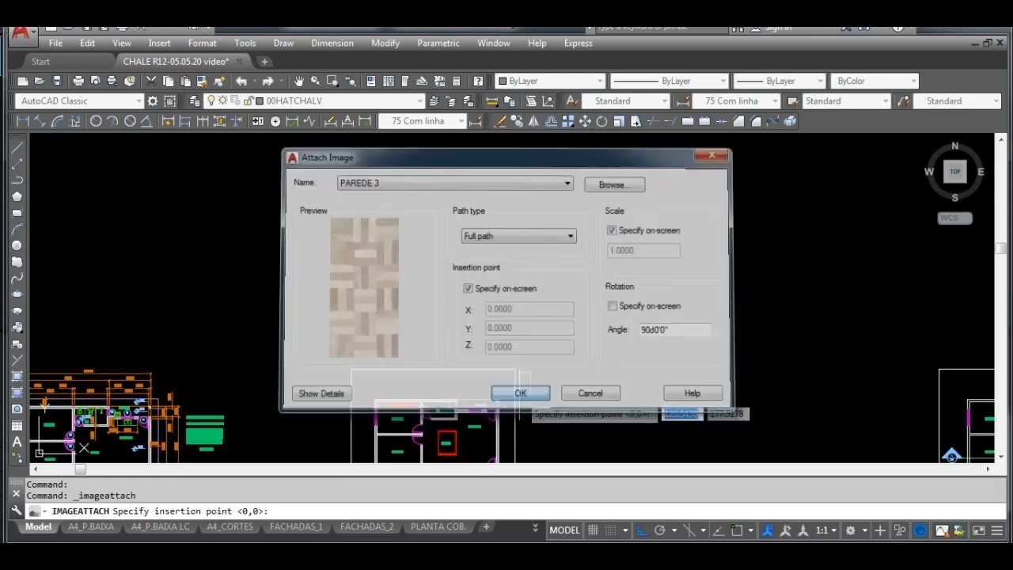
{"action": "left_click", "coordinate": [542, 304]}
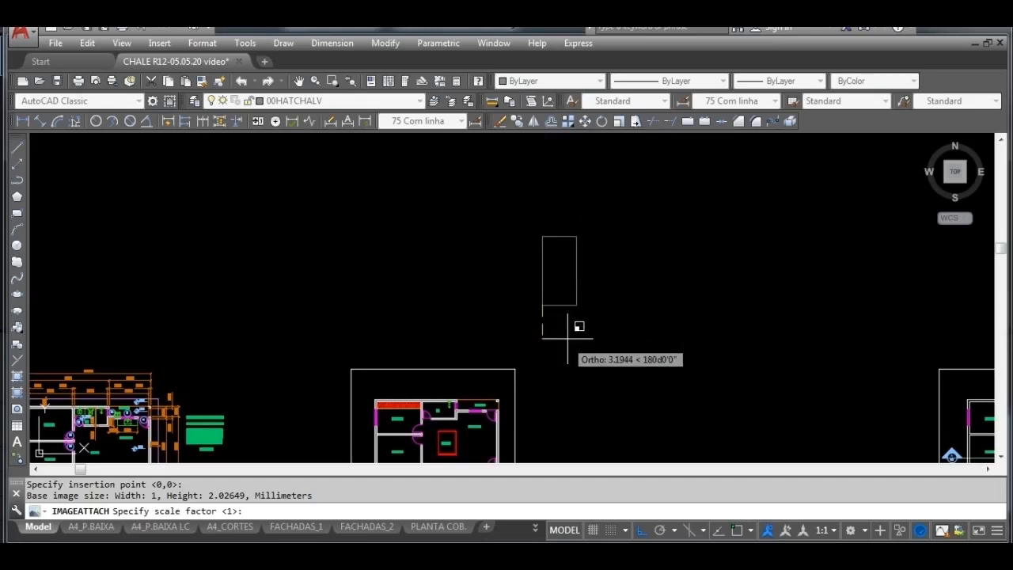
{"action": "left_click", "coordinate": [576, 326]}
{"action": "scroll", "coordinate": [596, 259], "scroll_direction": "up", "scroll_amount": 3}
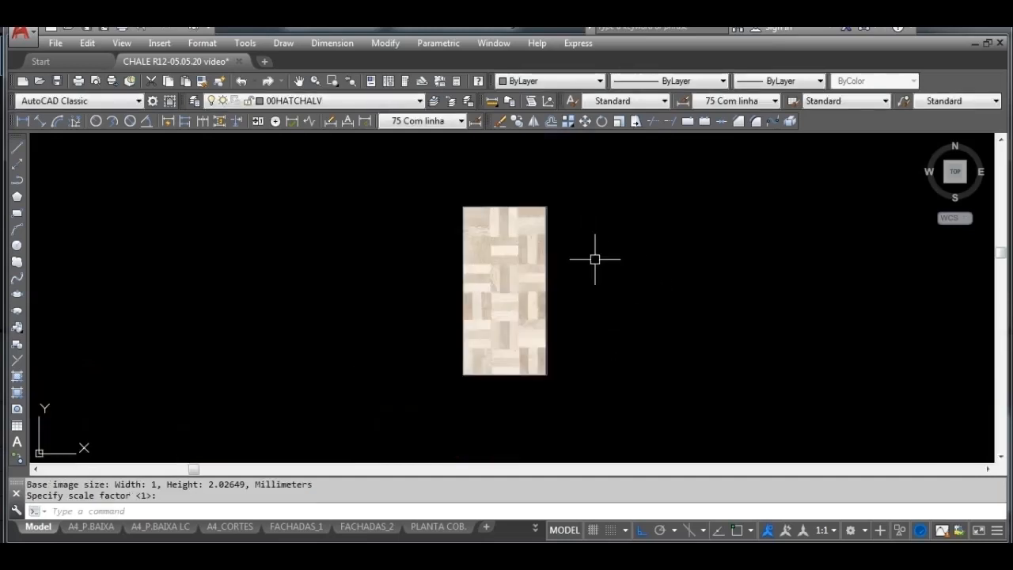
Step: Move the attached PAREDE 3 image with Ortho off to the empty space just right of the white-framed floor plan
{"action": "scroll", "coordinate": [595, 259], "scroll_direction": "down", "scroll_amount": 5}
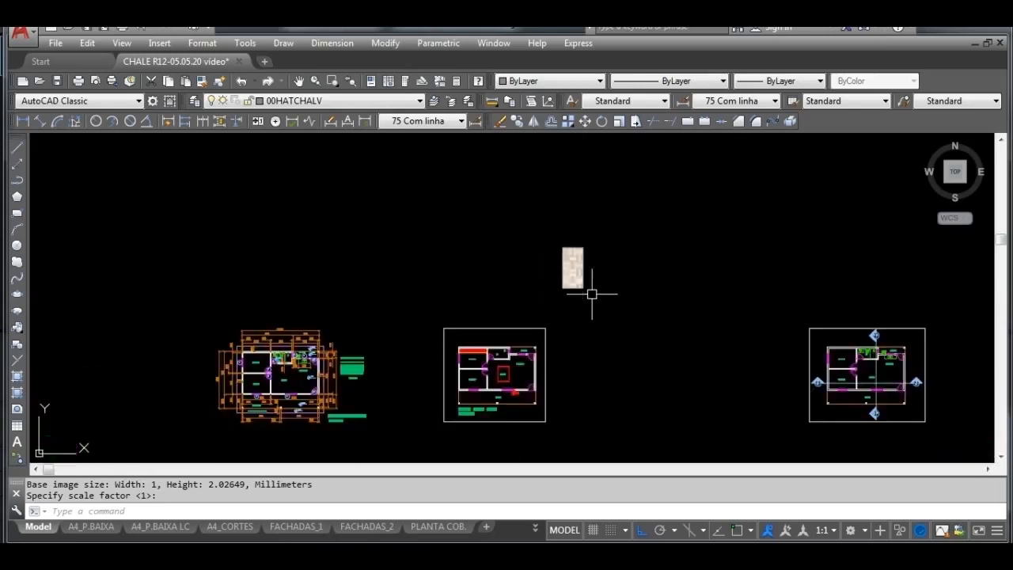
{"action": "scroll", "coordinate": [610, 233], "scroll_direction": "up", "scroll_amount": 3}
{"action": "left_click", "coordinate": [522, 332]}
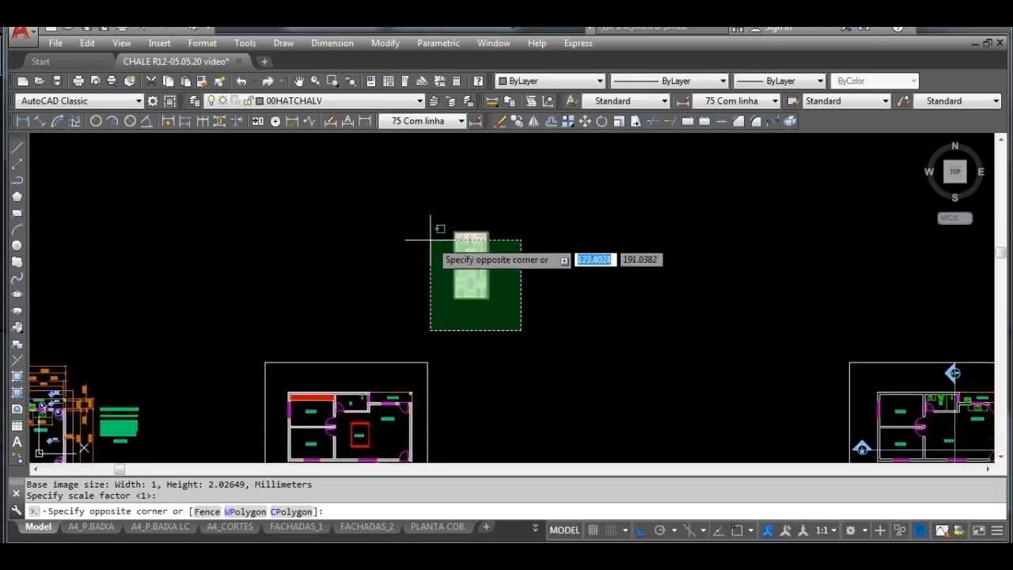
{"action": "left_click", "coordinate": [436, 231]}
{"action": "left_click", "coordinate": [585, 121]}
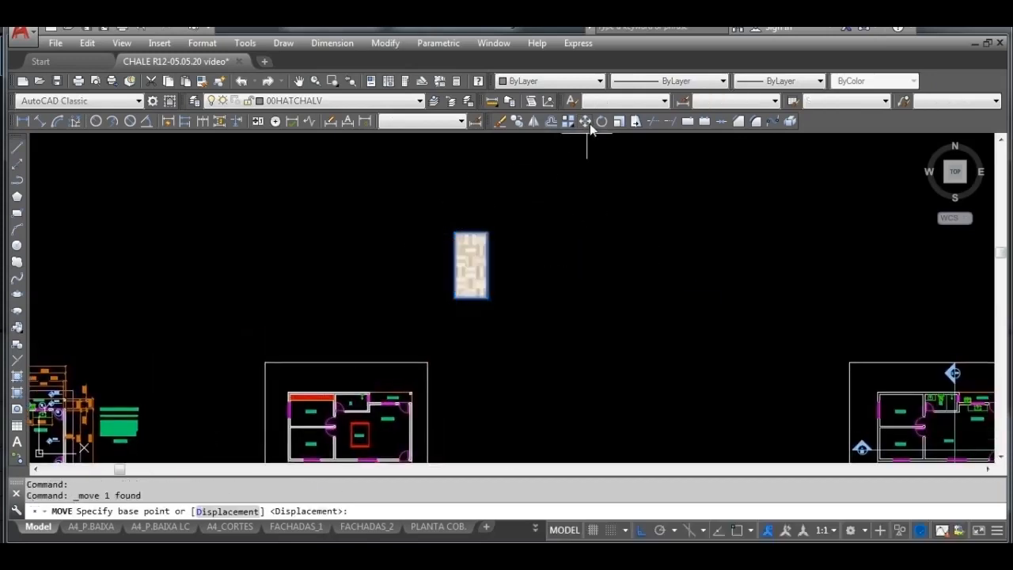
{"action": "left_click", "coordinate": [463, 277]}
{"action": "key", "text": "F8"}
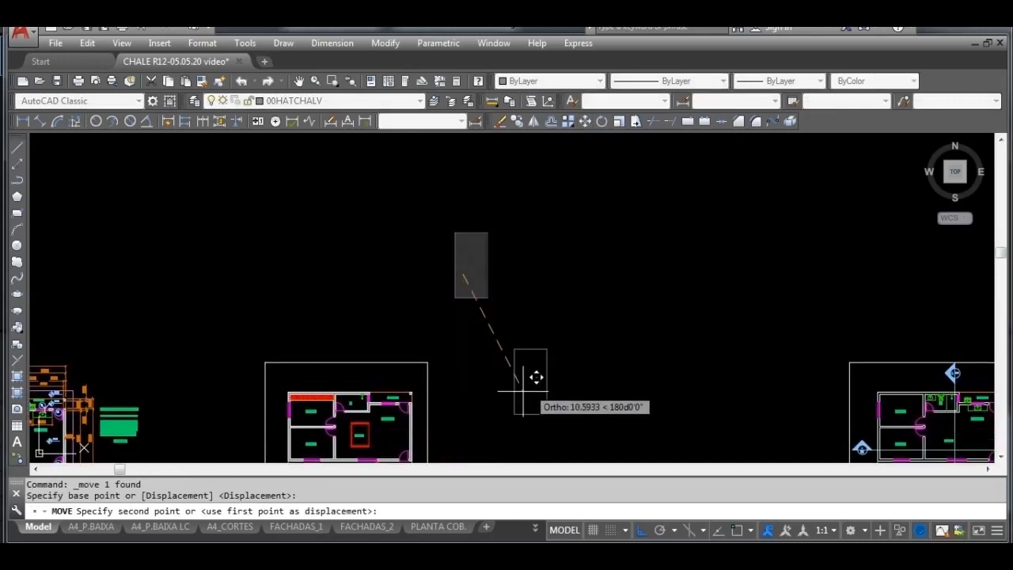
{"action": "middle_click_drag", "start_coordinate": [529, 377], "coordinate": [472, 315]}
{"action": "scroll", "coordinate": [483, 301], "scroll_direction": "up", "scroll_amount": 2}
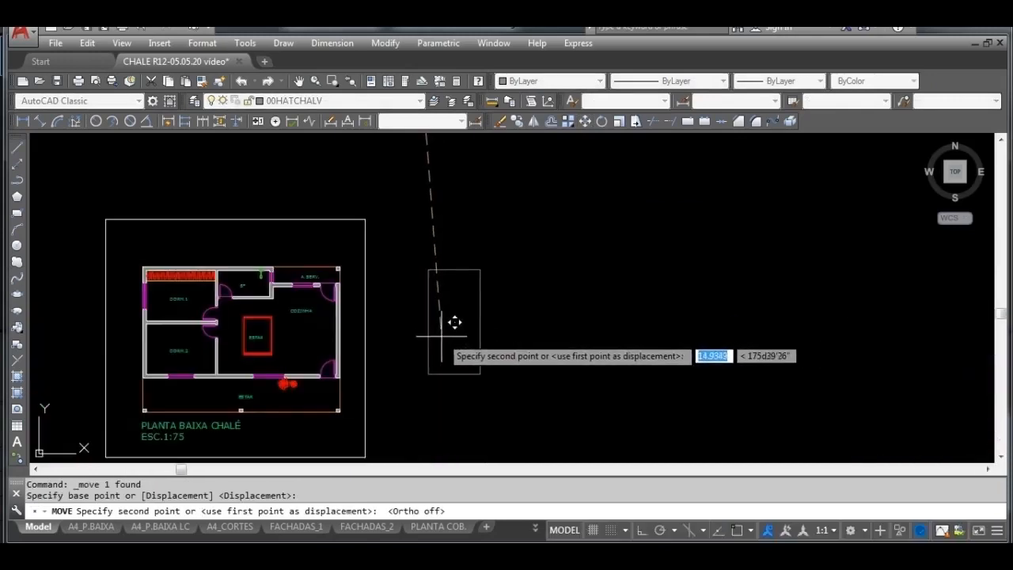
{"action": "key", "text": "Escape"}
{"action": "scroll", "coordinate": [513, 317], "scroll_direction": "down", "scroll_amount": 2}
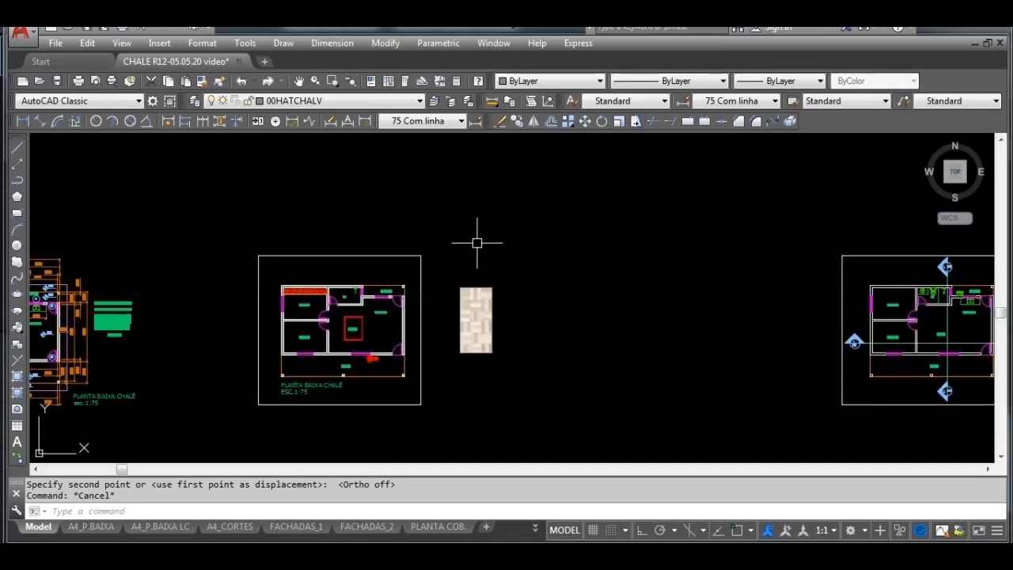
{"action": "scroll", "coordinate": [490, 283], "scroll_direction": "up", "scroll_amount": 2}
{"action": "left_click", "coordinate": [497, 280]}
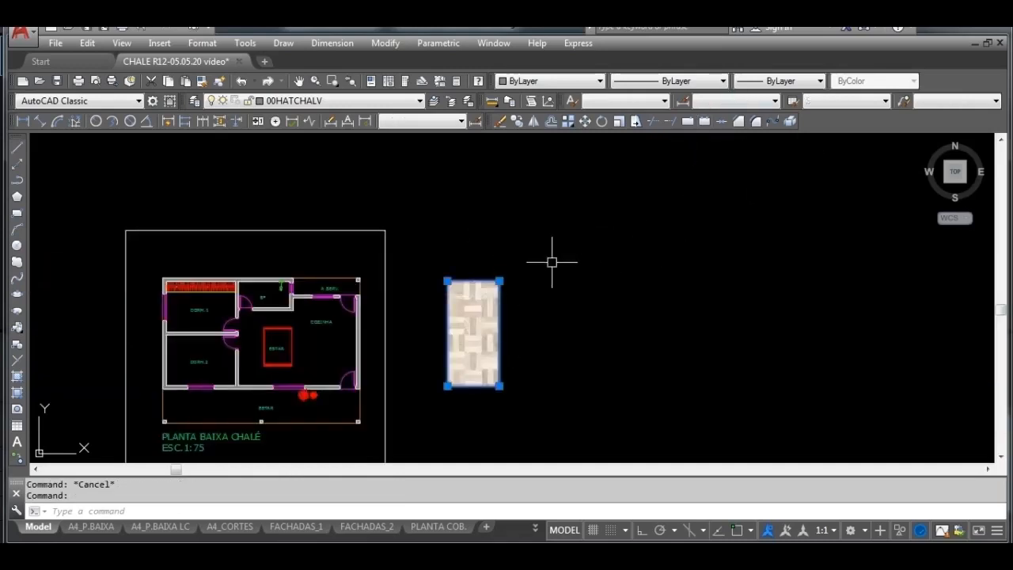
{"action": "scroll", "coordinate": [551, 262], "scroll_direction": "down", "scroll_amount": 2}
{"action": "middle_click_drag", "start_coordinate": [686, 177], "coordinate": [632, 221]}
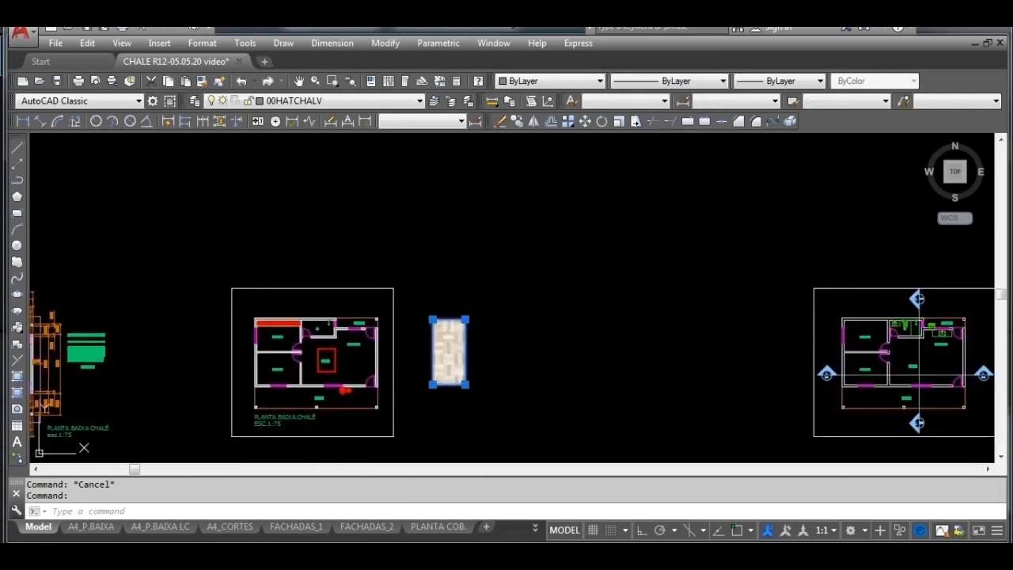
{"action": "key", "text": "Escape"}
Step: Start another raster image reference, preview the PAREDE 3 to PAREDE 6 images, and choose PAREDE 2 as the file
{"action": "left_click", "coordinate": [160, 44]}
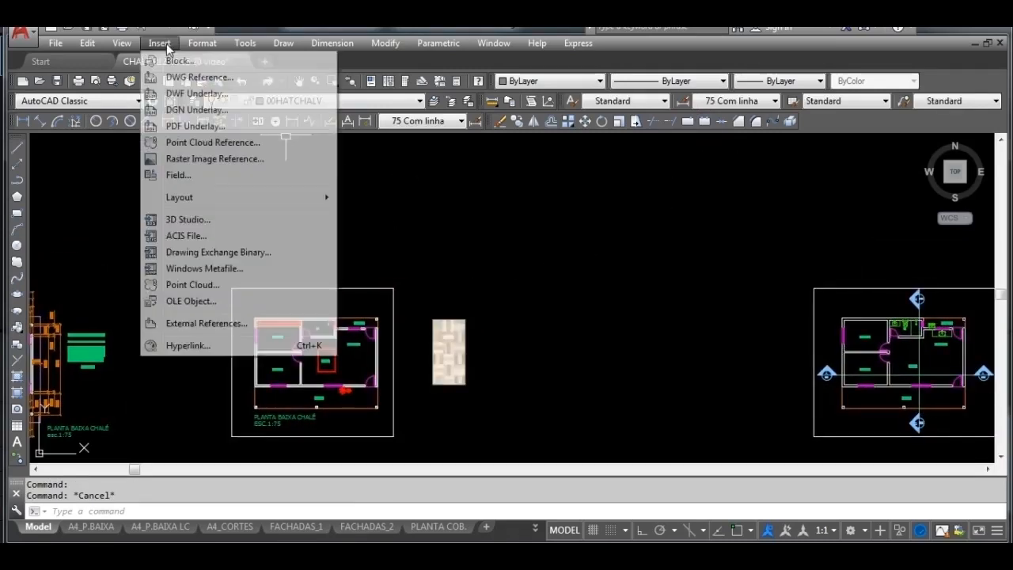
{"action": "left_click", "coordinate": [214, 159]}
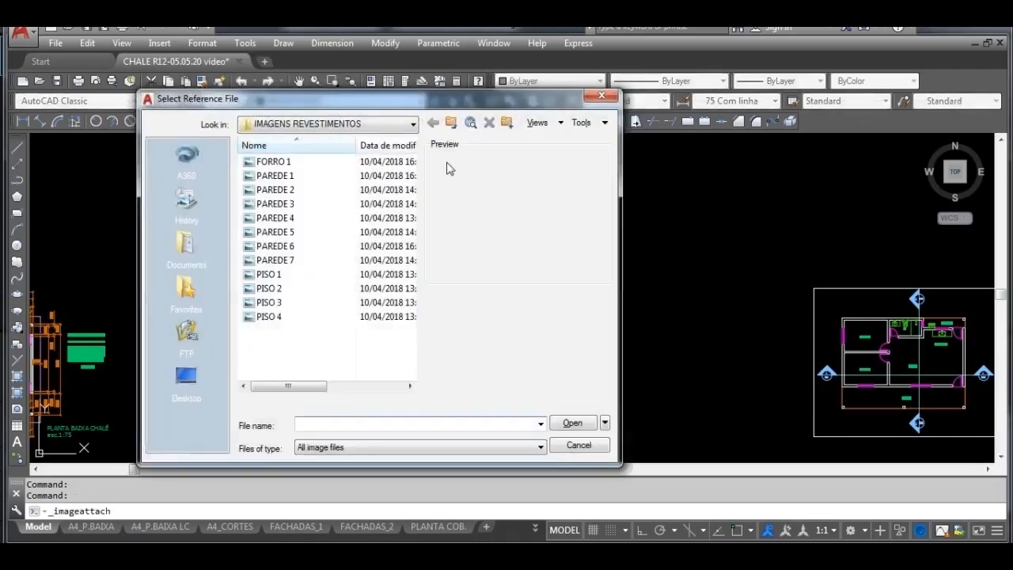
{"action": "left_click", "coordinate": [308, 248]}
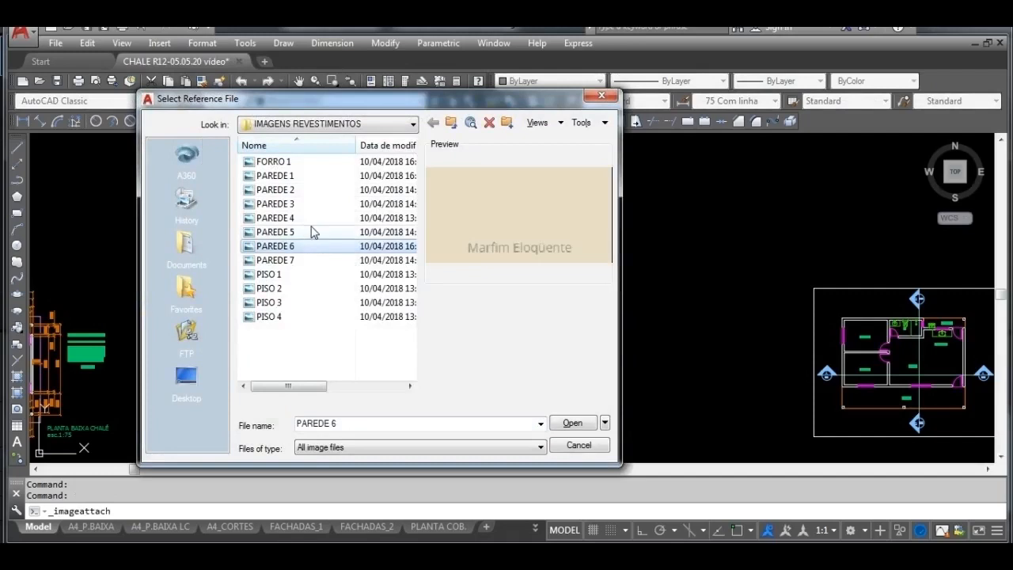
{"action": "left_click", "coordinate": [313, 231]}
{"action": "left_click", "coordinate": [316, 218]}
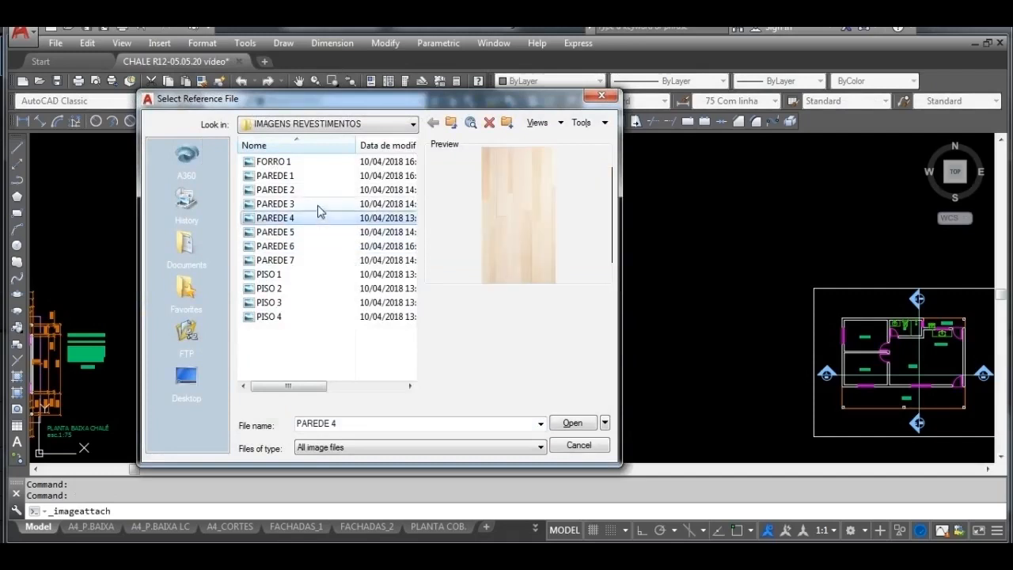
{"action": "left_click", "coordinate": [317, 205]}
{"action": "left_click", "coordinate": [321, 192]}
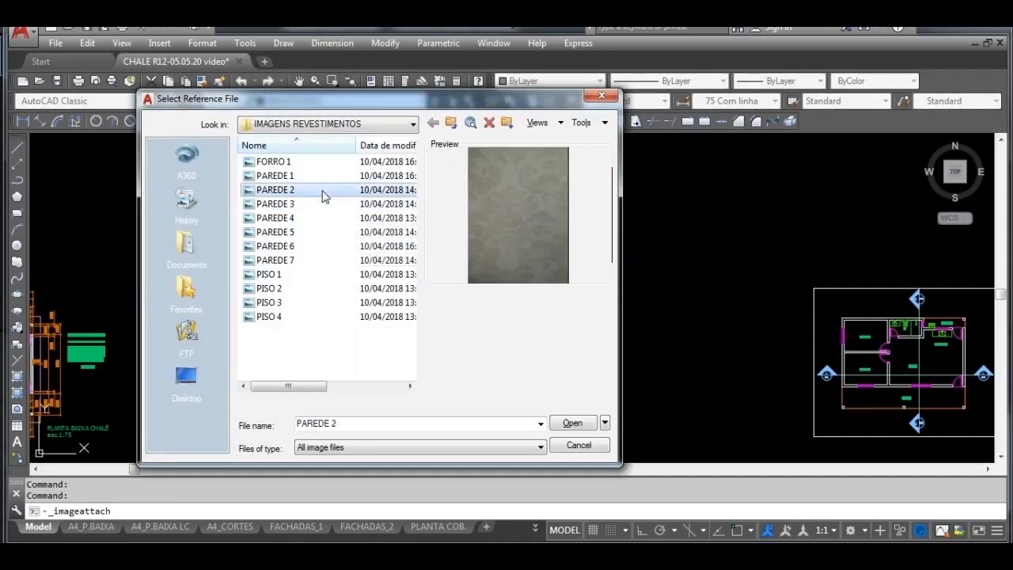
{"action": "left_click", "coordinate": [572, 423]}
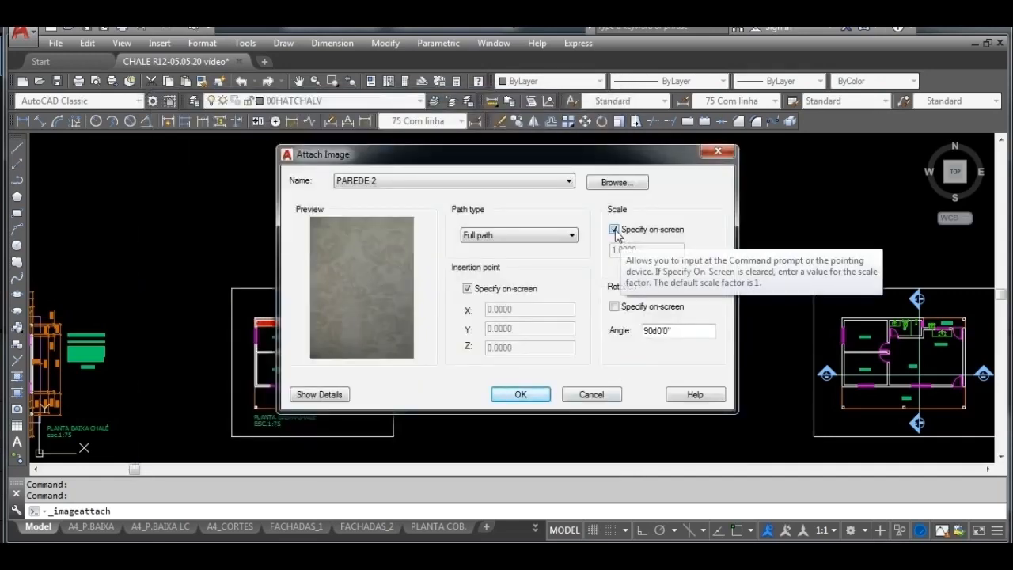
Step: Attach PAREDE 2 with on-screen scale specification off, inserting it in the empty space just right of the PAREDE 3 image
{"action": "left_click", "coordinate": [615, 229]}
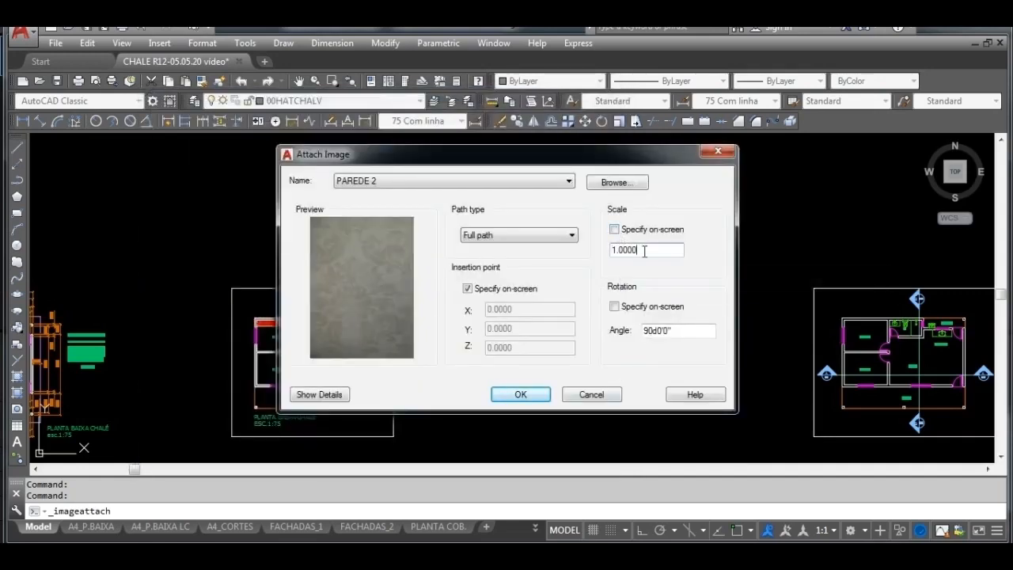
{"action": "left_click_drag", "start_coordinate": [644, 251], "coordinate": [592, 261]}
{"action": "key", "text": "BackSpace"}
{"action": "left_click", "coordinate": [521, 395]}
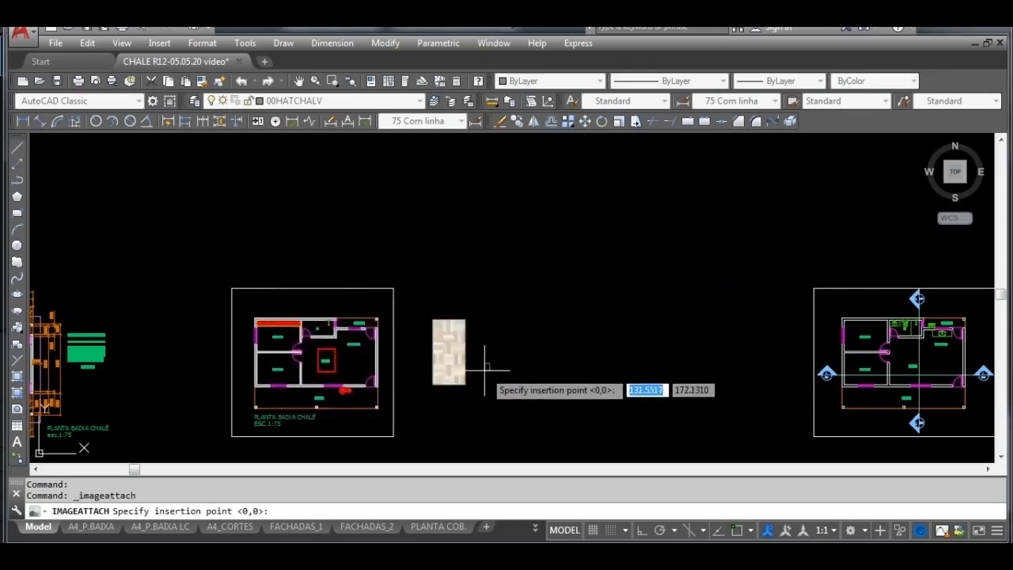
{"action": "left_click", "coordinate": [485, 369]}
{"action": "scroll", "coordinate": [496, 379], "scroll_direction": "up", "scroll_amount": 2}
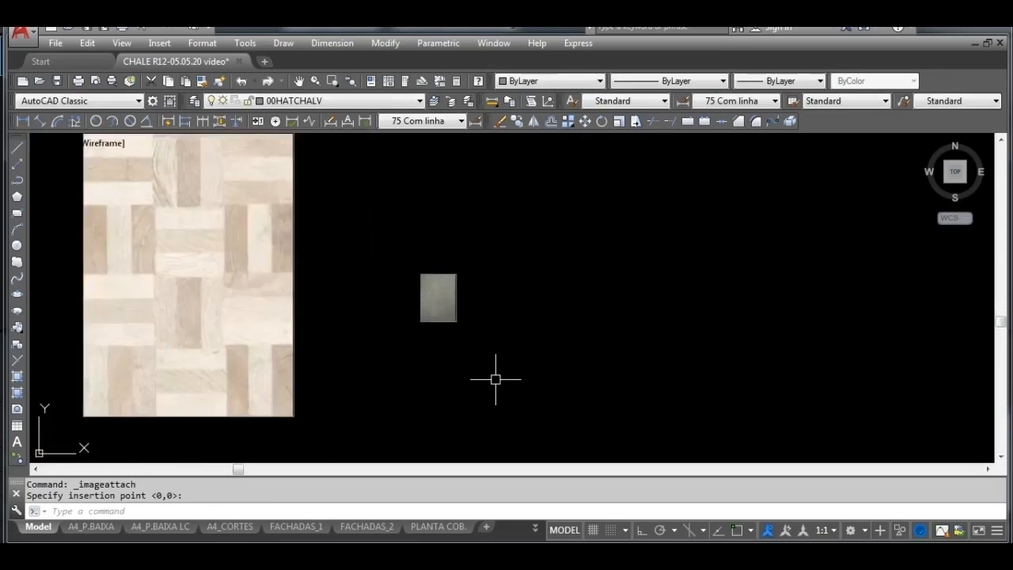
{"action": "scroll", "coordinate": [433, 316], "scroll_direction": "up", "scroll_amount": 5}
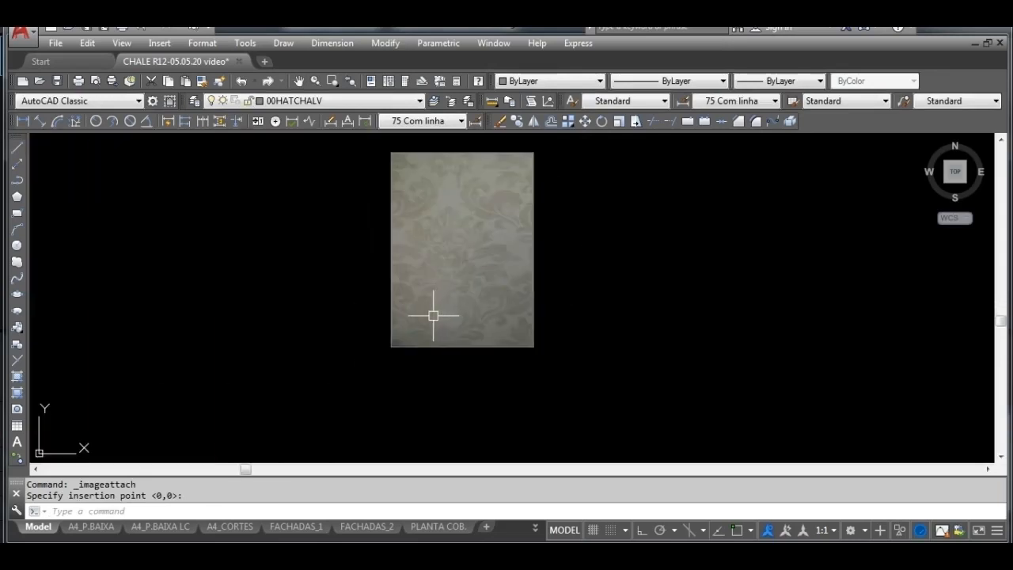
{"action": "scroll", "coordinate": [430, 312], "scroll_direction": "down", "scroll_amount": 5}
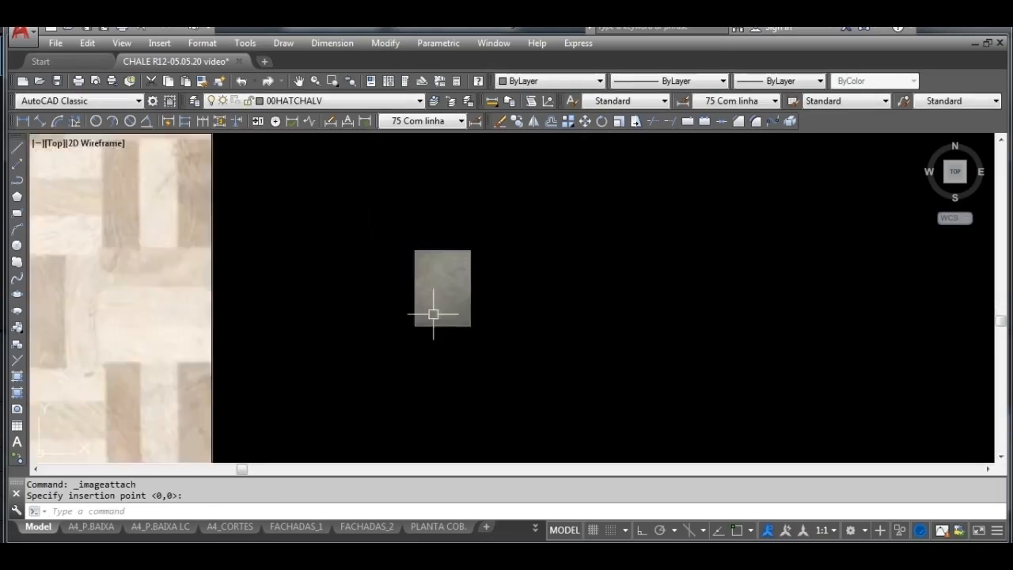
{"action": "middle_click_drag", "start_coordinate": [432, 310], "coordinate": [562, 303]}
Step: Enlarge the PAREDE 2 image by stretching its corner grips until it is larger than the neighbouring PAREDE 3 image
{"action": "left_click", "coordinate": [612, 329]}
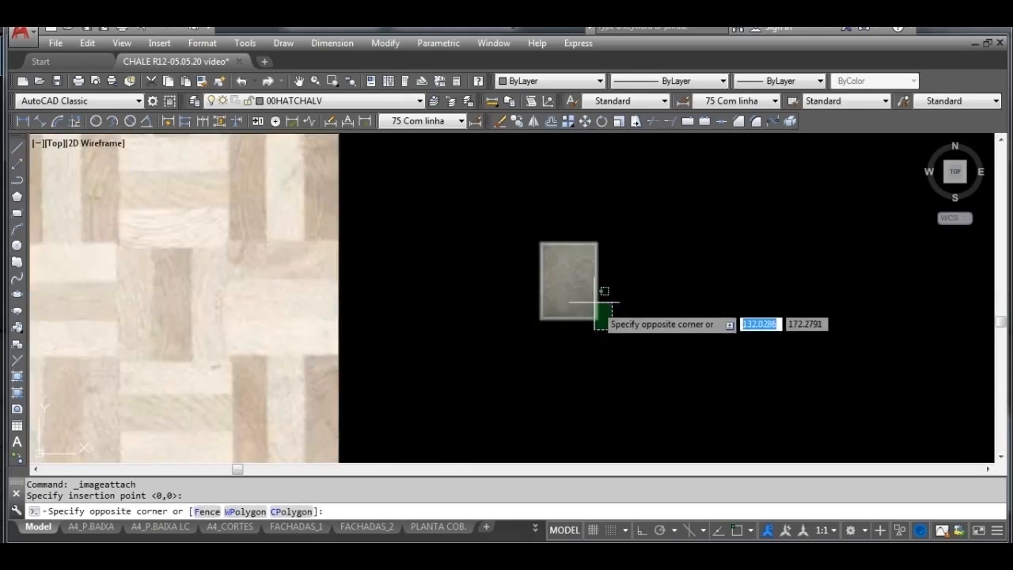
{"action": "left_click", "coordinate": [583, 295]}
{"action": "scroll", "coordinate": [615, 259], "scroll_direction": "up", "scroll_amount": 2}
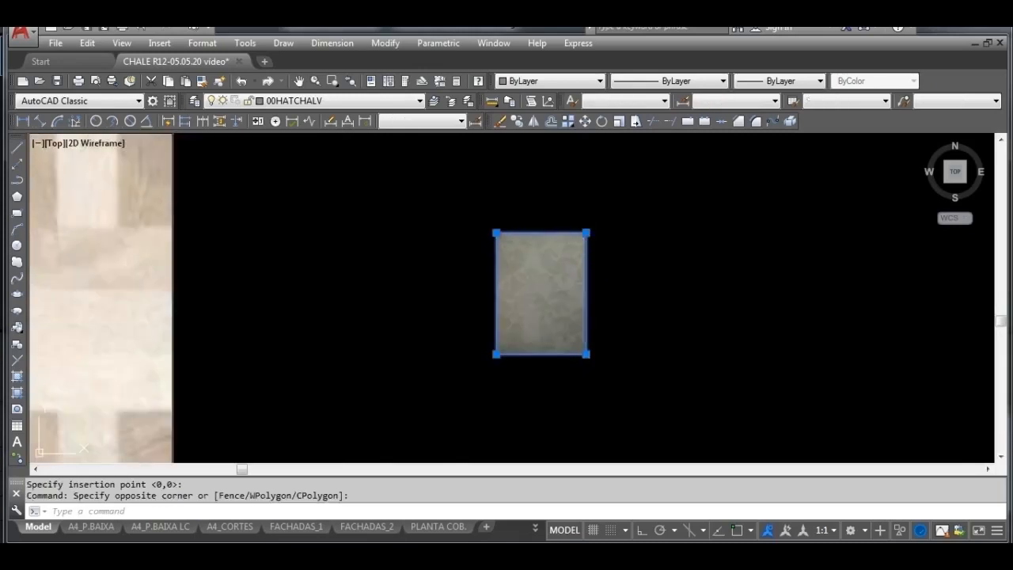
{"action": "left_click", "coordinate": [585, 233]}
{"action": "scroll", "coordinate": [645, 207], "scroll_direction": "down", "scroll_amount": 6}
{"action": "middle_click_drag", "start_coordinate": [760, 215], "coordinate": [637, 328]}
{"action": "left_click", "coordinate": [683, 285]}
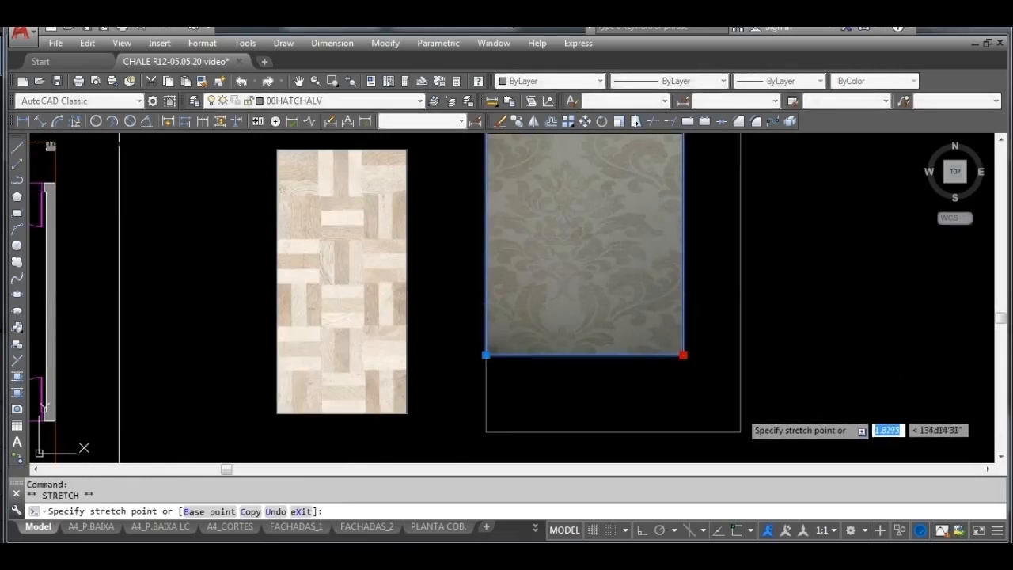
{"action": "left_click", "coordinate": [739, 429]}
{"action": "scroll", "coordinate": [765, 387], "scroll_direction": "down", "scroll_amount": 2}
{"action": "middle_click_drag", "start_coordinate": [728, 378], "coordinate": [645, 360]}
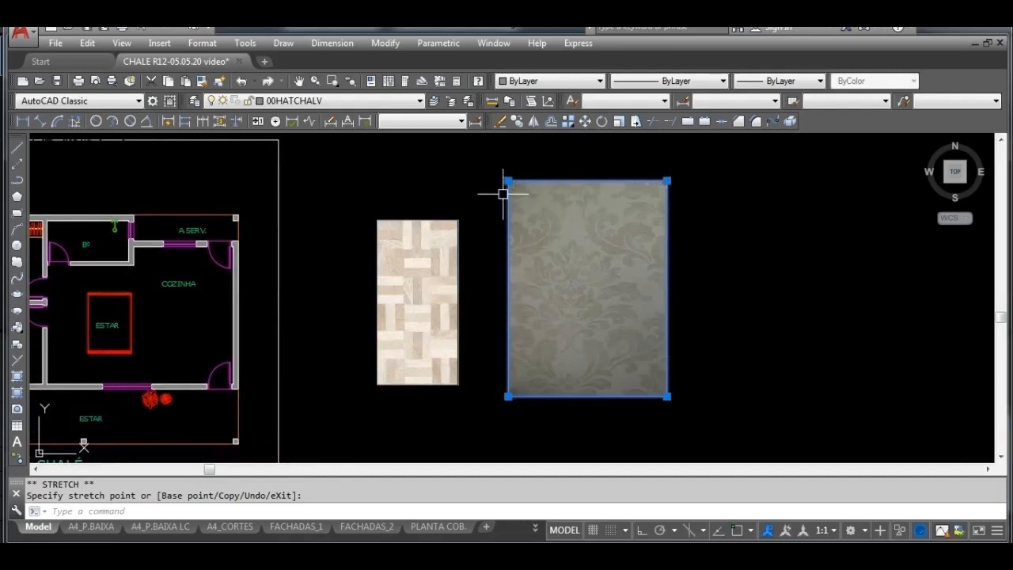
{"action": "key", "text": "Escape"}
Step: Make 02LINHAINDIC the current layer and draw a 1 by 1 square to the right of the PAREDE 2 image
{"action": "left_click", "coordinate": [419, 101]}
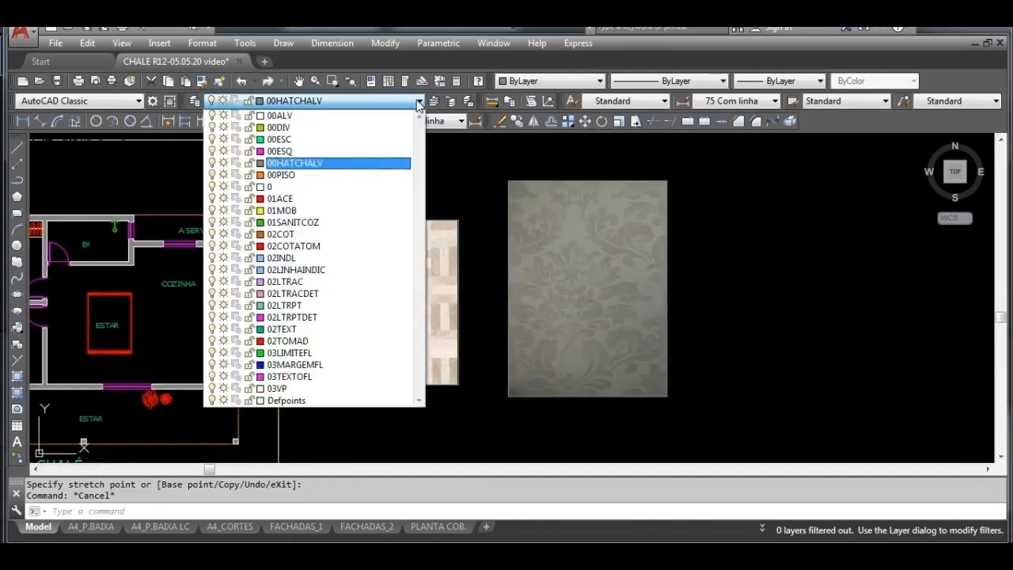
{"action": "left_click", "coordinate": [323, 271]}
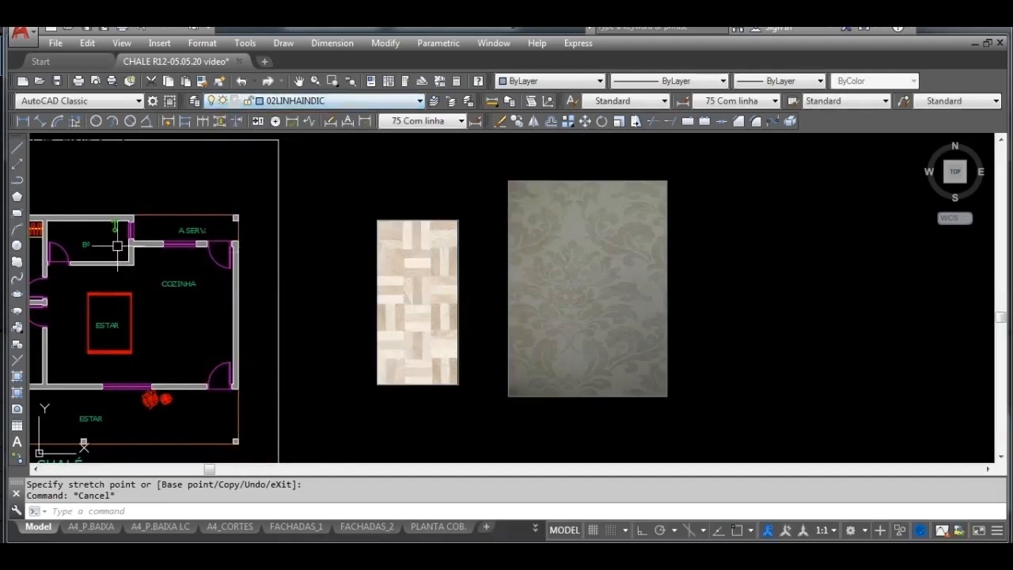
{"action": "left_click", "coordinate": [16, 213]}
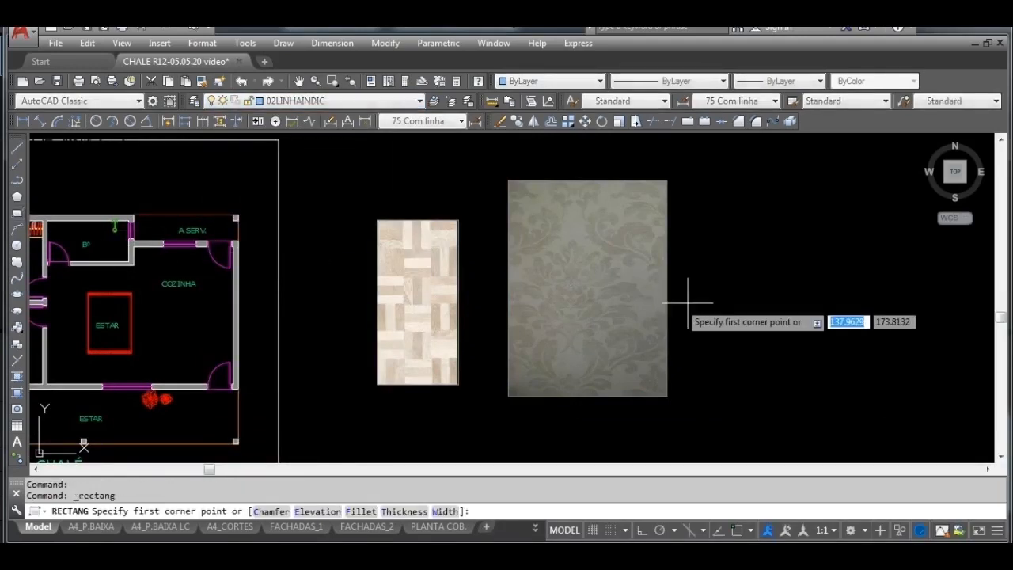
{"action": "middle_click_drag", "start_coordinate": [687, 289], "coordinate": [551, 308]}
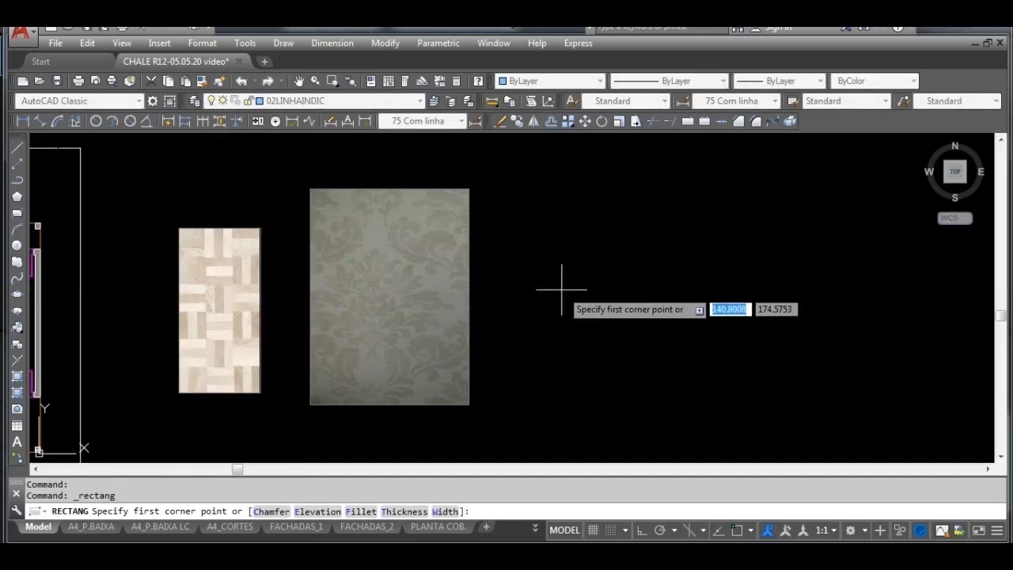
{"action": "left_click", "coordinate": [559, 280]}
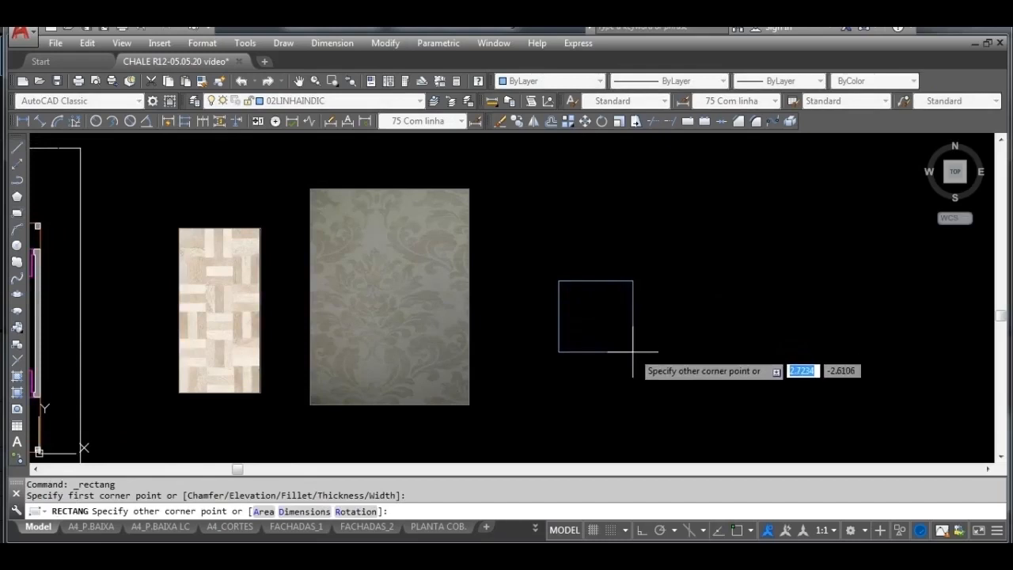
{"action": "type", "text": "1"}
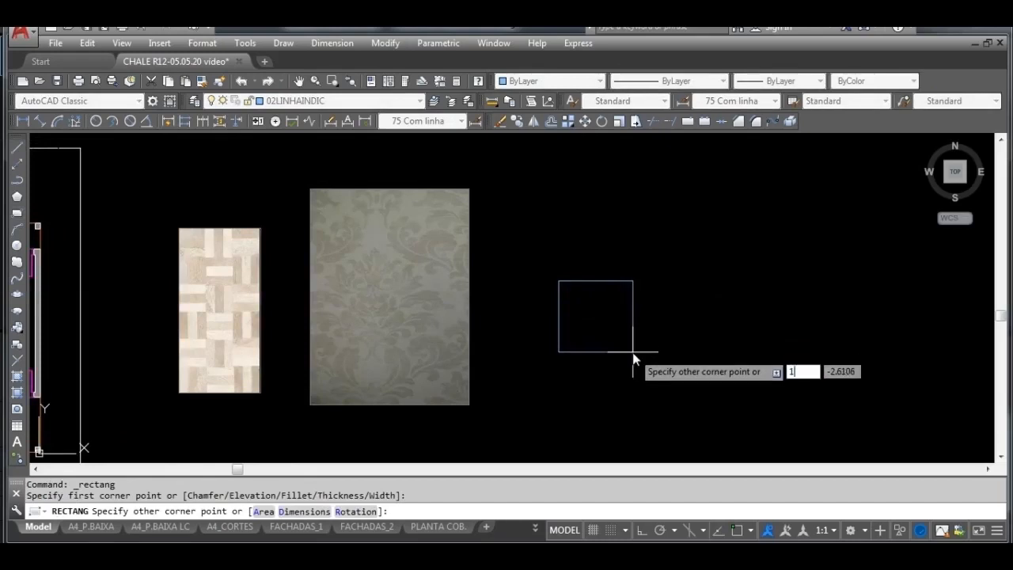
{"action": "key", "text": "Tab"}
{"action": "type", "text": "1"}
{"action": "key", "text": "Return"}
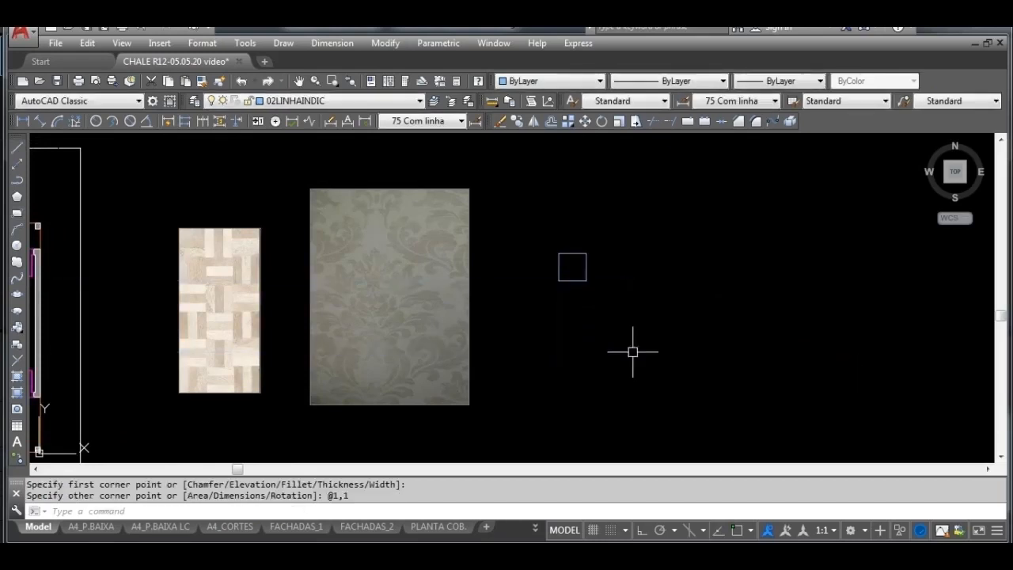
Step: Copy the square twice to the right with object snap on, placing the three squares edge to edge in a row
{"action": "left_click", "coordinate": [575, 282]}
{"action": "left_click", "coordinate": [573, 267]}
{"action": "scroll", "coordinate": [572, 255], "scroll_direction": "up", "scroll_amount": 2}
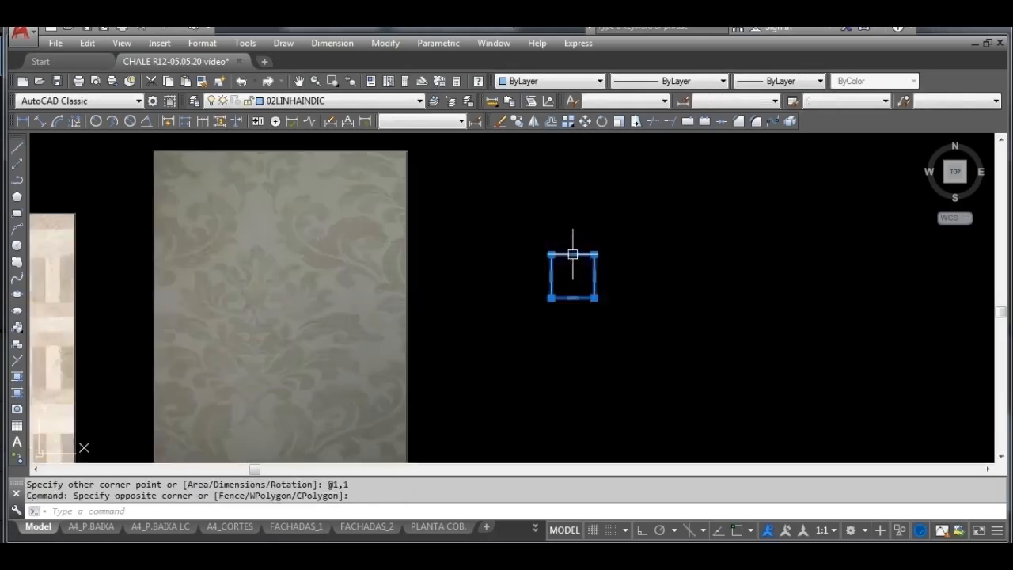
{"action": "left_click", "coordinate": [518, 123]}
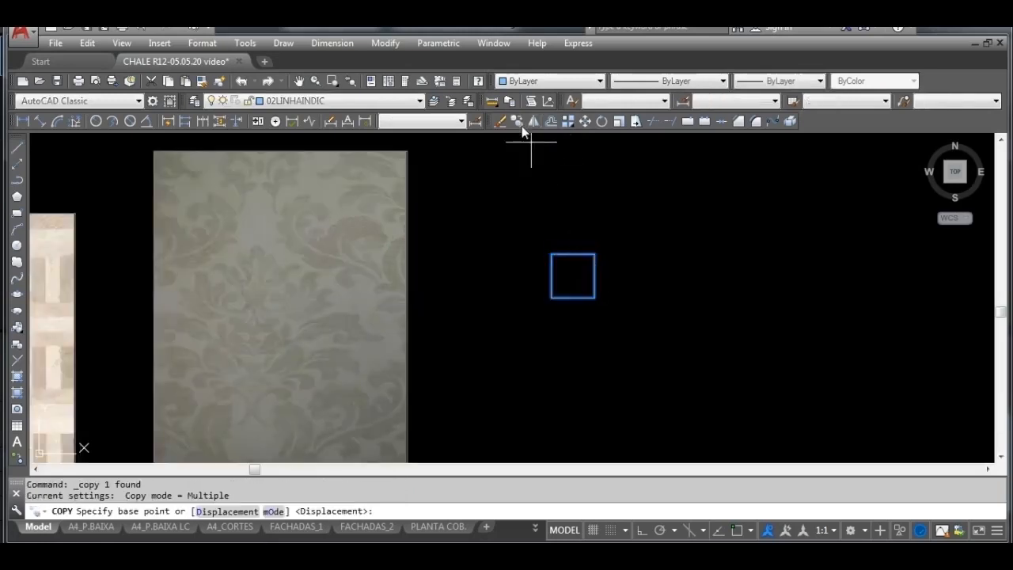
{"action": "key", "text": "F3"}
{"action": "left_click", "coordinate": [552, 254]}
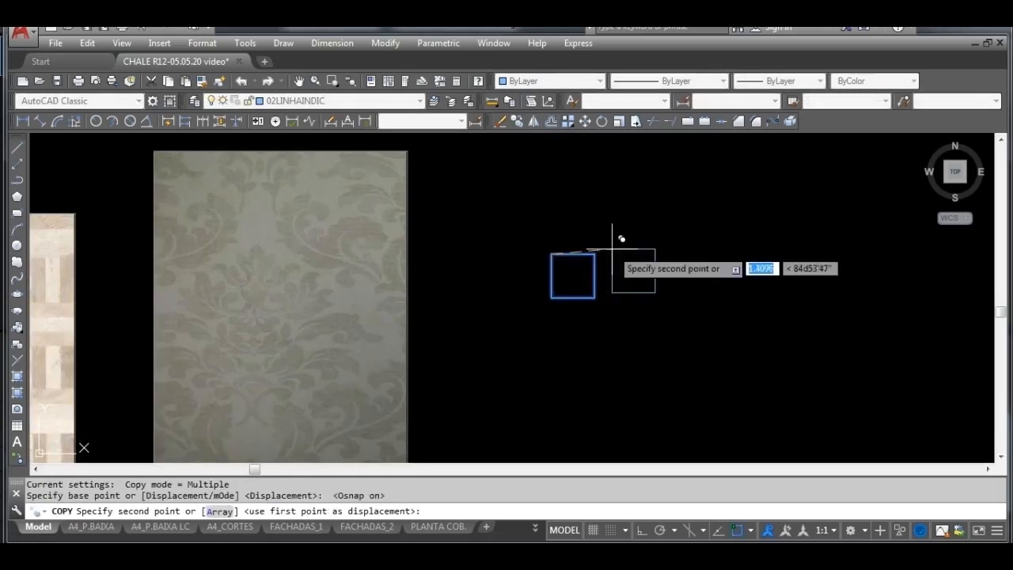
{"action": "left_click", "coordinate": [595, 254]}
{"action": "scroll", "coordinate": [680, 247], "scroll_direction": "up", "scroll_amount": 2}
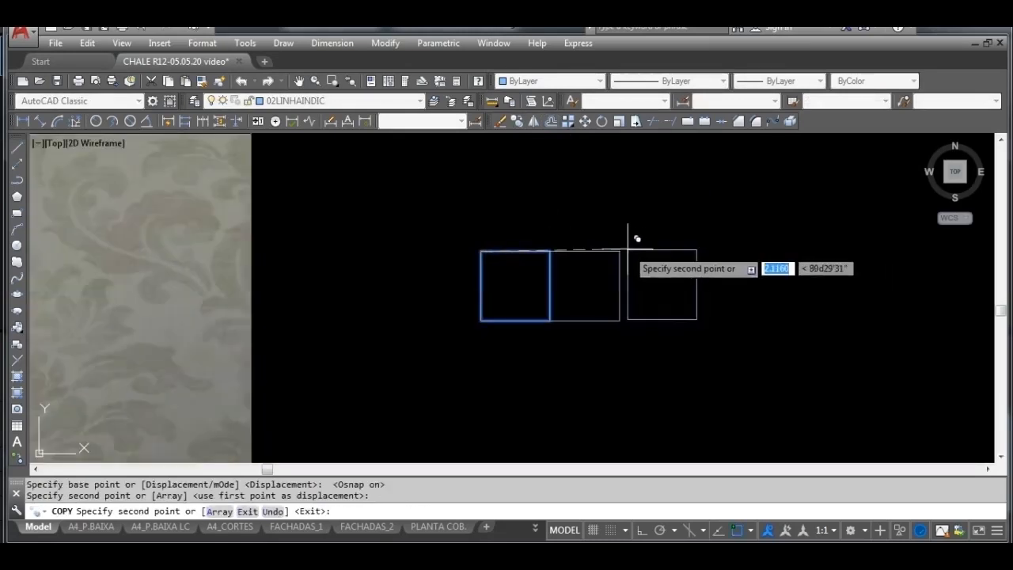
{"action": "left_click", "coordinate": [621, 252]}
{"action": "key", "text": "Escape"}
Step: Move the two copied squares 0.3 to the right with Ortho on, leaving a gap after the first square
{"action": "left_click", "coordinate": [722, 343]}
{"action": "left_click", "coordinate": [578, 233]}
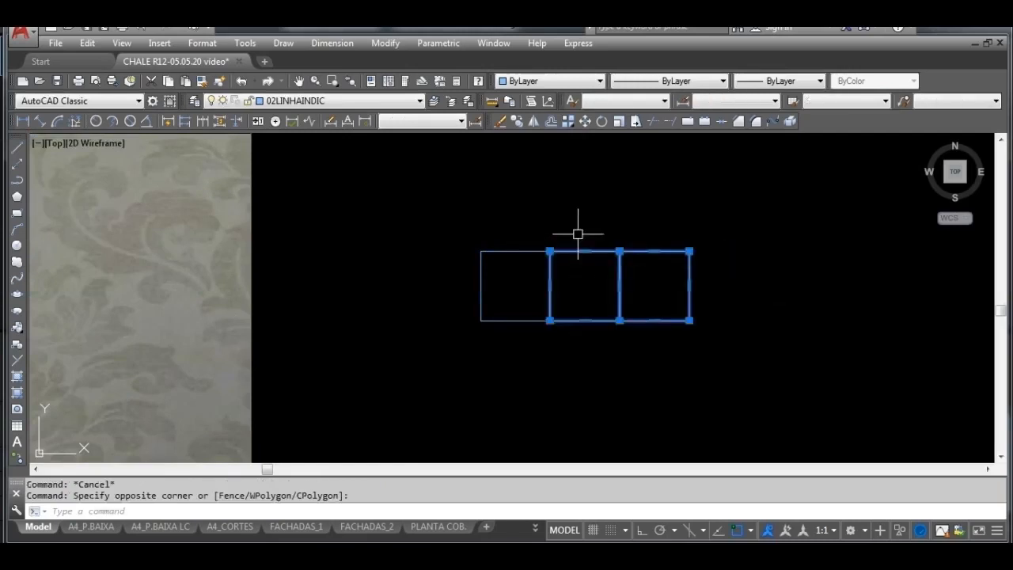
{"action": "left_click", "coordinate": [585, 120]}
{"action": "left_click", "coordinate": [606, 260]}
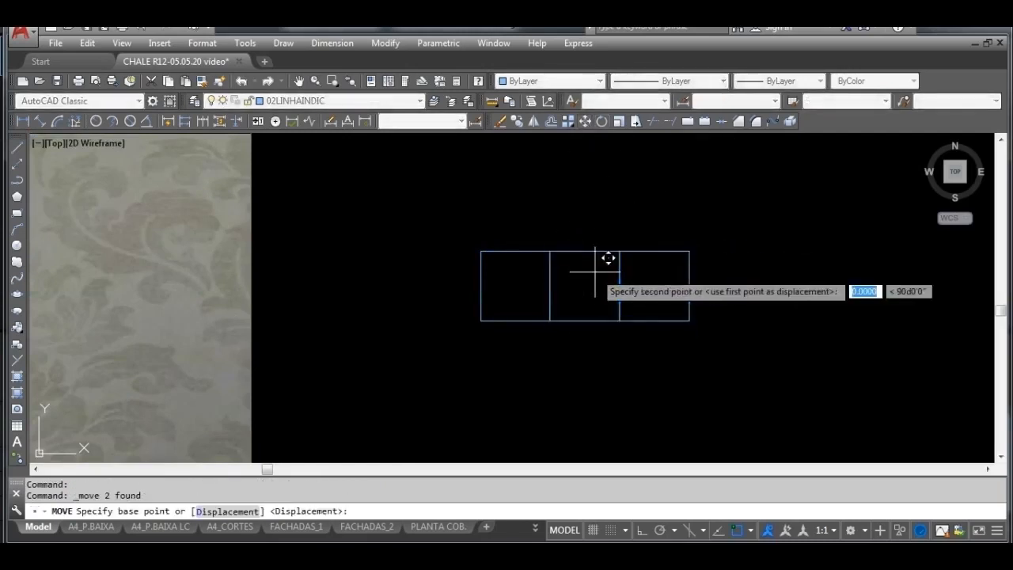
{"action": "key", "text": "F8"}
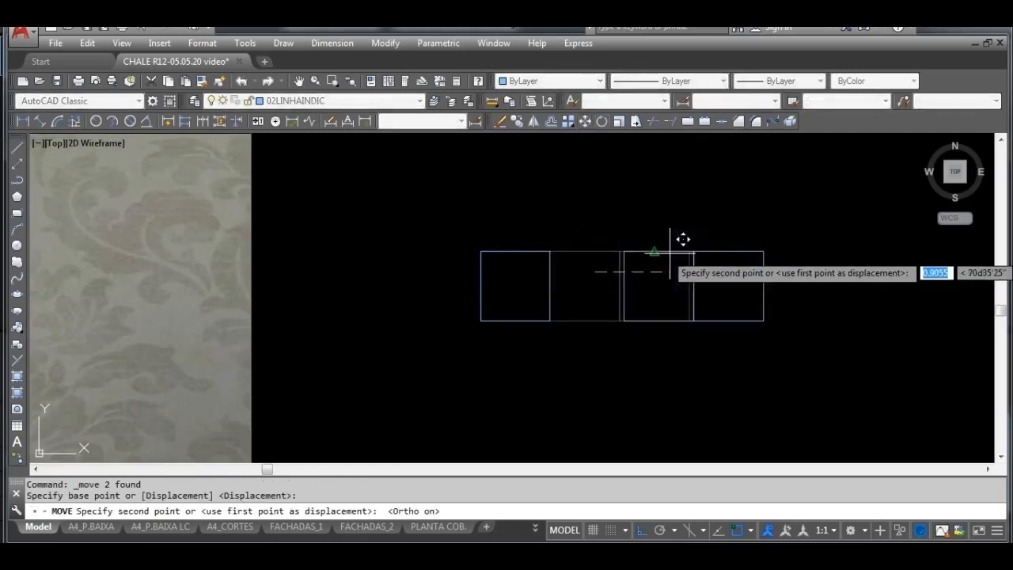
{"action": "type", "text": ".3"}
{"action": "key", "text": "Return"}
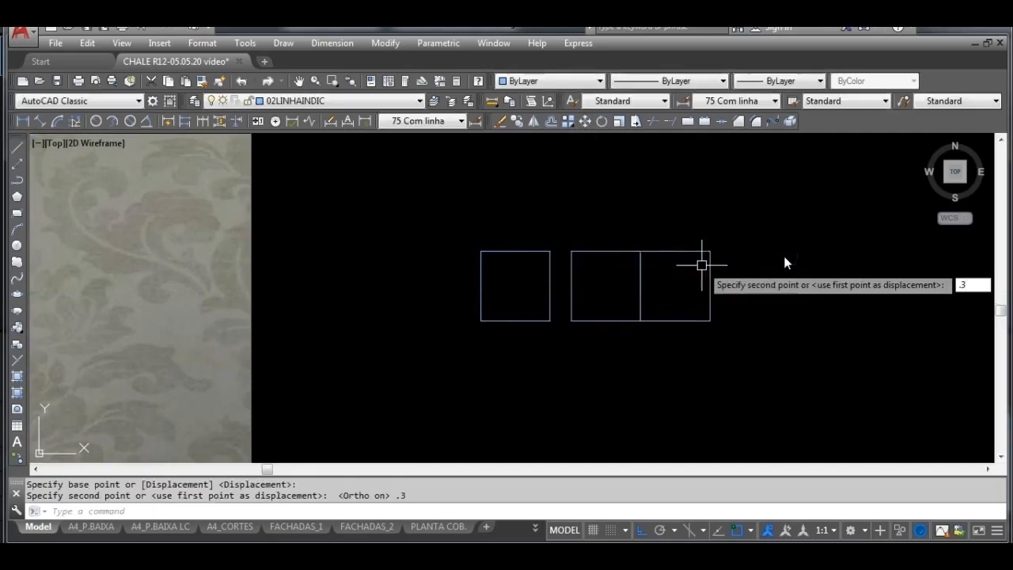
{"action": "key", "text": "Escape"}
Step: Move the rightmost square 0.3 to the right, separating it from the middle square
{"action": "left_click", "coordinate": [773, 370]}
{"action": "left_click", "coordinate": [672, 222]}
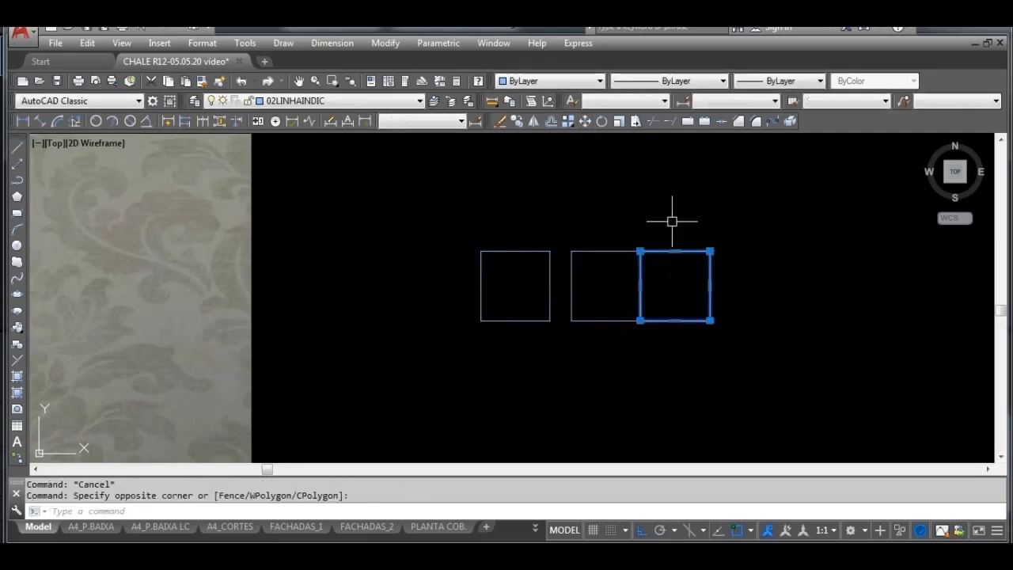
{"action": "left_click", "coordinate": [584, 120]}
{"action": "left_click", "coordinate": [687, 288]}
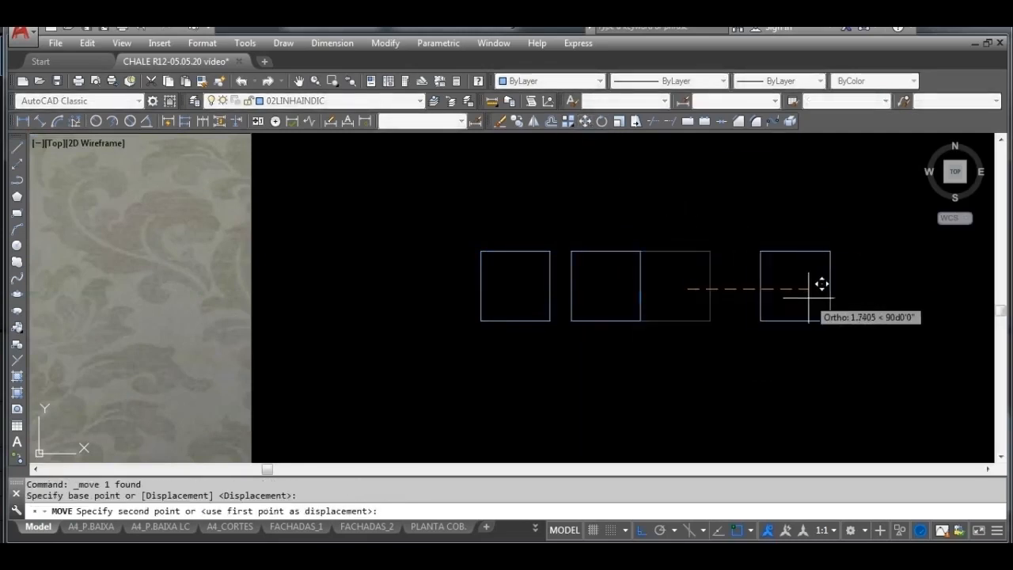
{"action": "type", "text": ".3"}
{"action": "key", "text": "Return"}
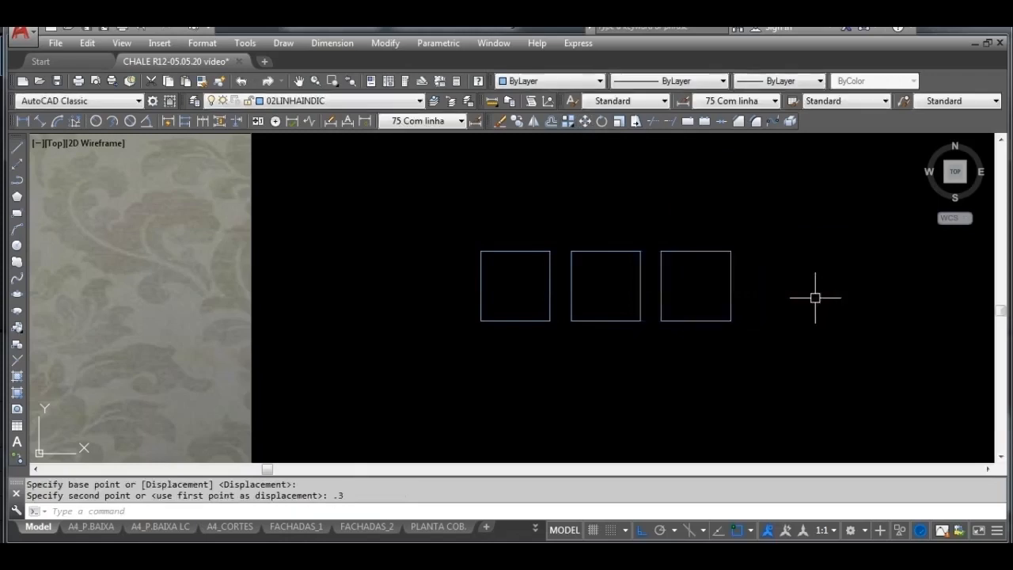
{"action": "key", "text": "Escape"}
{"action": "scroll", "coordinate": [839, 288], "scroll_direction": "down", "scroll_amount": 4}
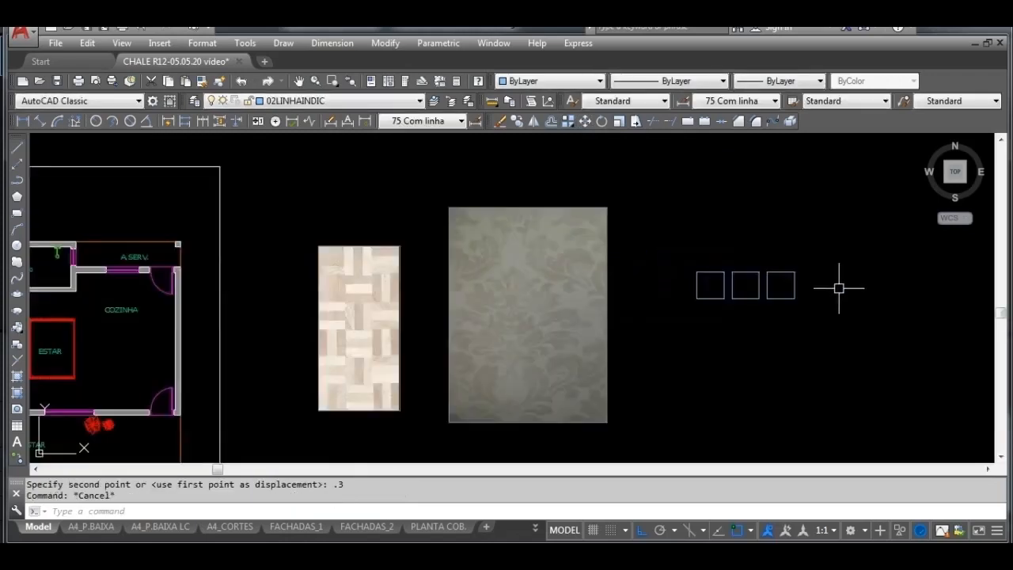
{"action": "scroll", "coordinate": [744, 308], "scroll_direction": "up", "scroll_amount": 2}
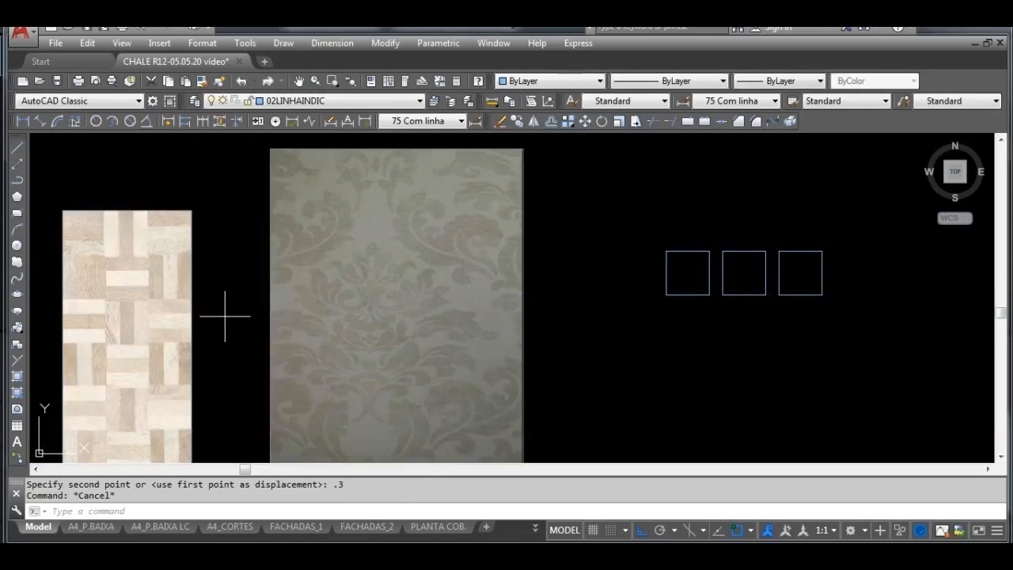
Step: Move the wood parquet image so its upper-left corner meets the upper-left corner of the first square
{"action": "left_click", "coordinate": [225, 316]}
{"action": "left_click", "coordinate": [140, 266]}
{"action": "left_click", "coordinate": [586, 121]}
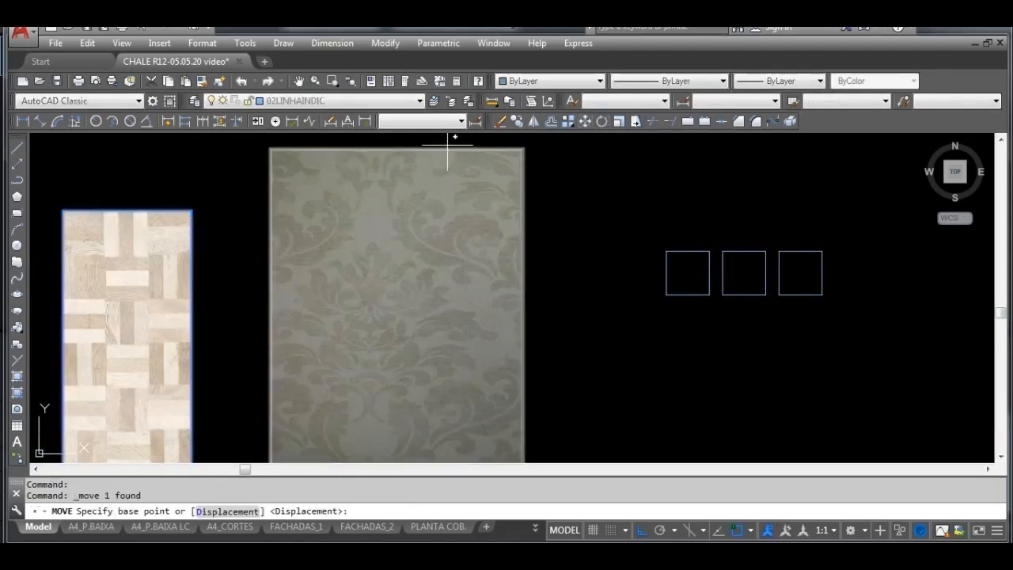
{"action": "left_click", "coordinate": [63, 210]}
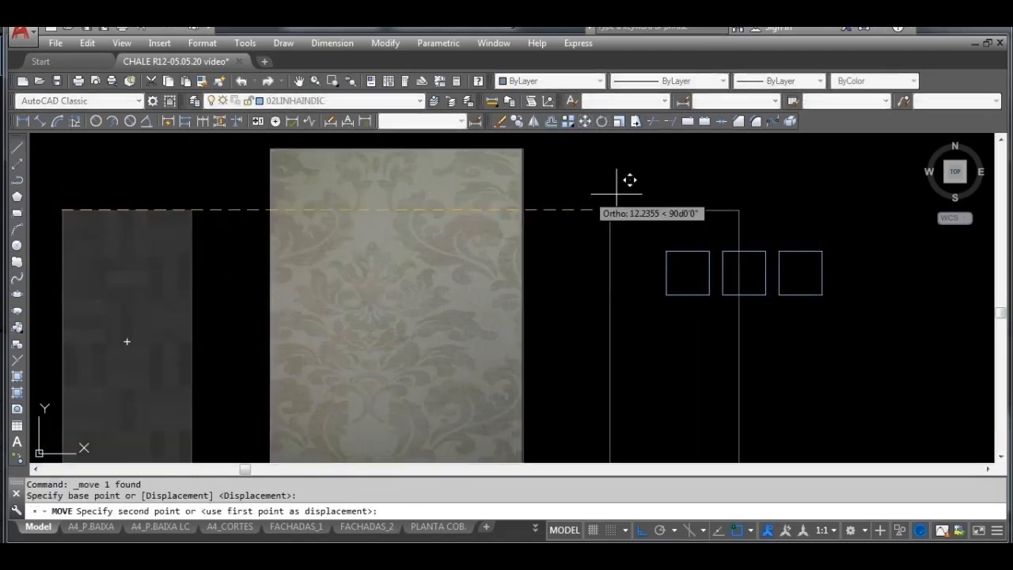
{"action": "left_click", "coordinate": [669, 241]}
{"action": "middle_click_drag", "start_coordinate": [720, 362], "coordinate": [645, 281]}
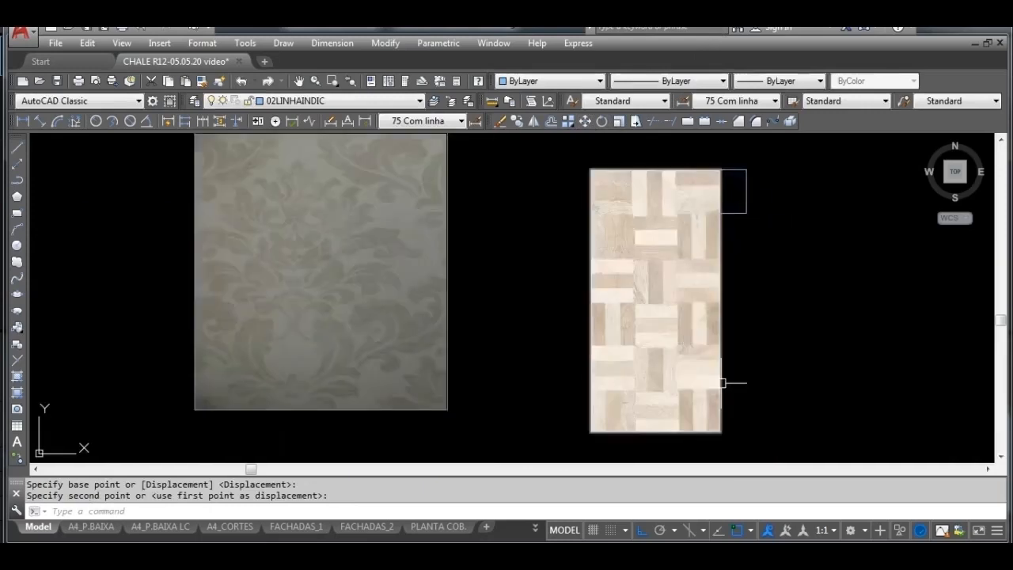
Step: Shrink the parquet image from its lower-right corner to the first square's width, and again to the square's height
{"action": "left_click", "coordinate": [722, 435]}
{"action": "left_click", "coordinate": [720, 431]}
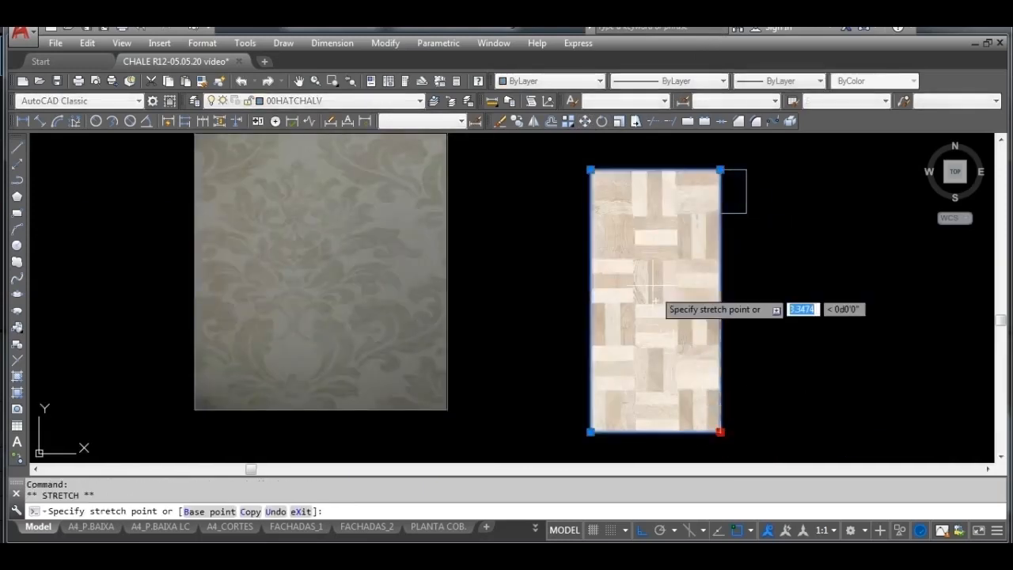
{"action": "scroll", "coordinate": [640, 219], "scroll_direction": "up", "scroll_amount": 7}
{"action": "scroll", "coordinate": [610, 238], "scroll_direction": "down", "scroll_amount": 3}
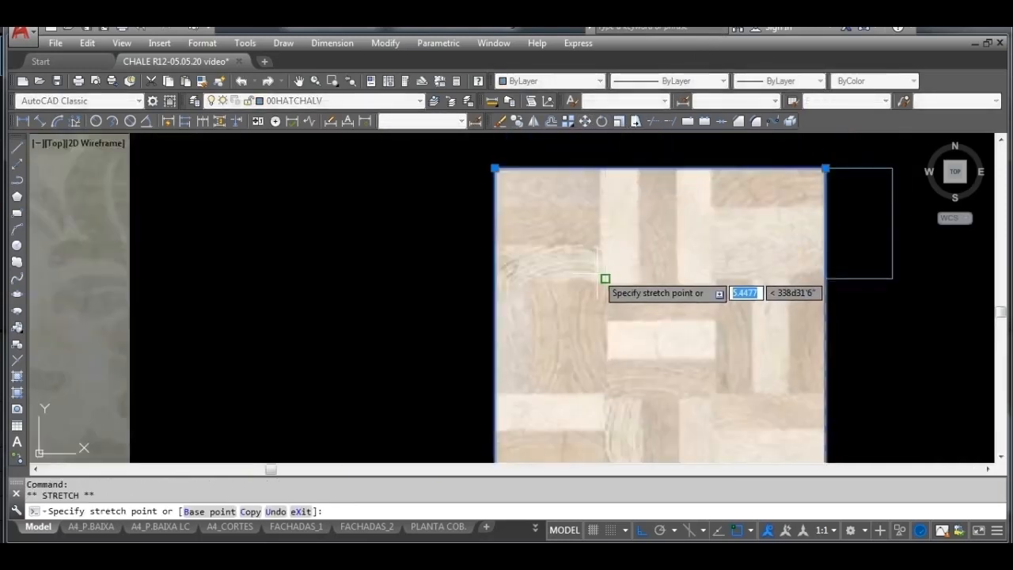
{"action": "left_click", "coordinate": [605, 279]}
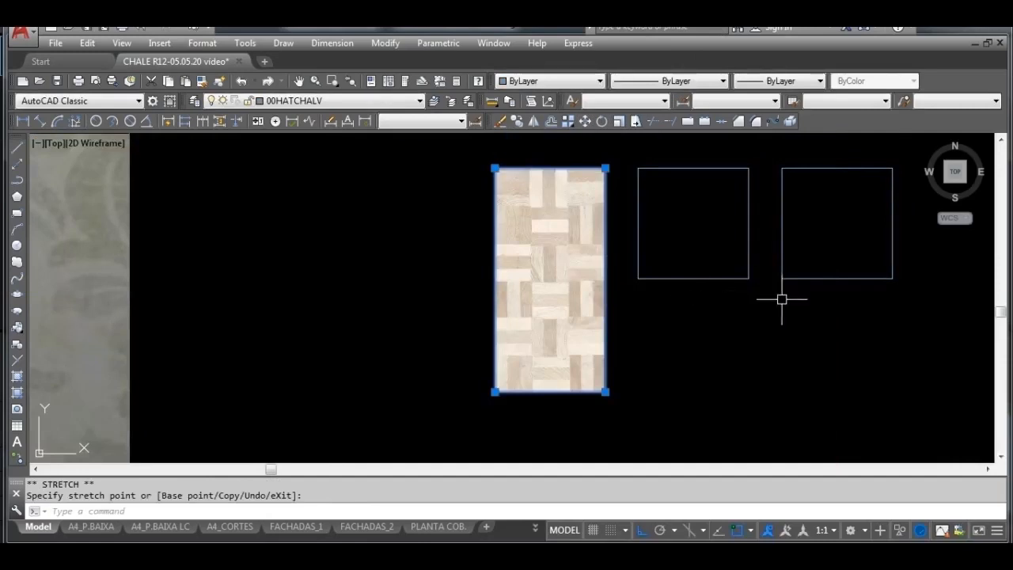
{"action": "left_click", "coordinate": [605, 391]}
{"action": "left_click", "coordinate": [549, 280]}
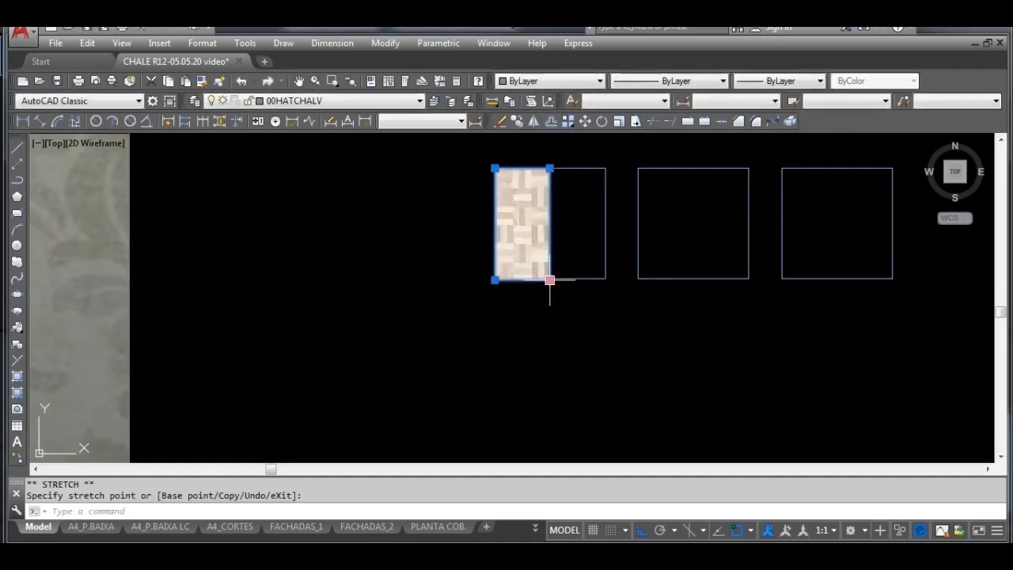
Step: Centre the parquet image in the first square by moving its top-edge midpoint onto the midpoint of the square's top edge
{"action": "scroll", "coordinate": [558, 237], "scroll_direction": "up", "scroll_amount": 2}
{"action": "middle_click_drag", "start_coordinate": [561, 235], "coordinate": [446, 362]}
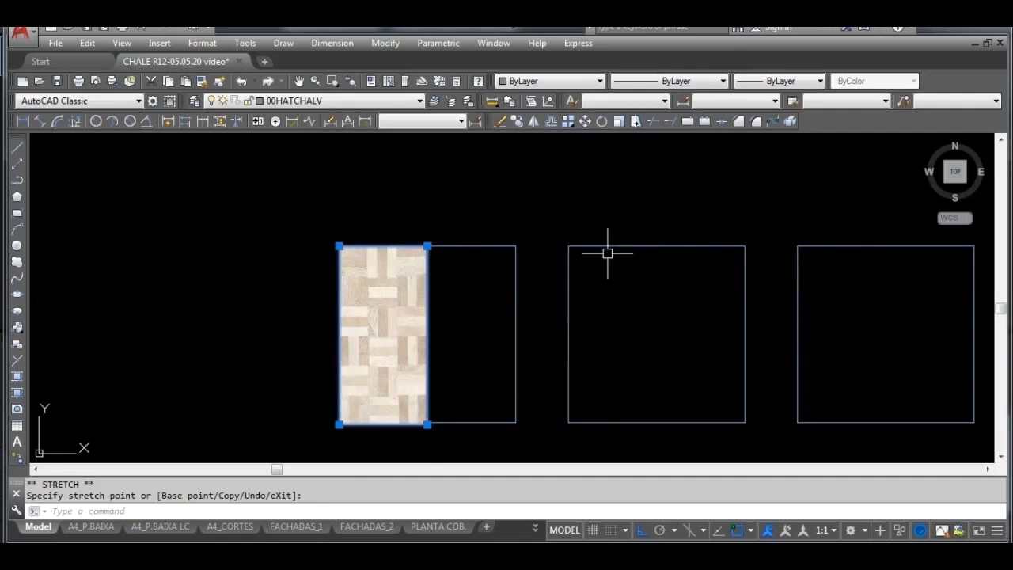
{"action": "left_click", "coordinate": [585, 121]}
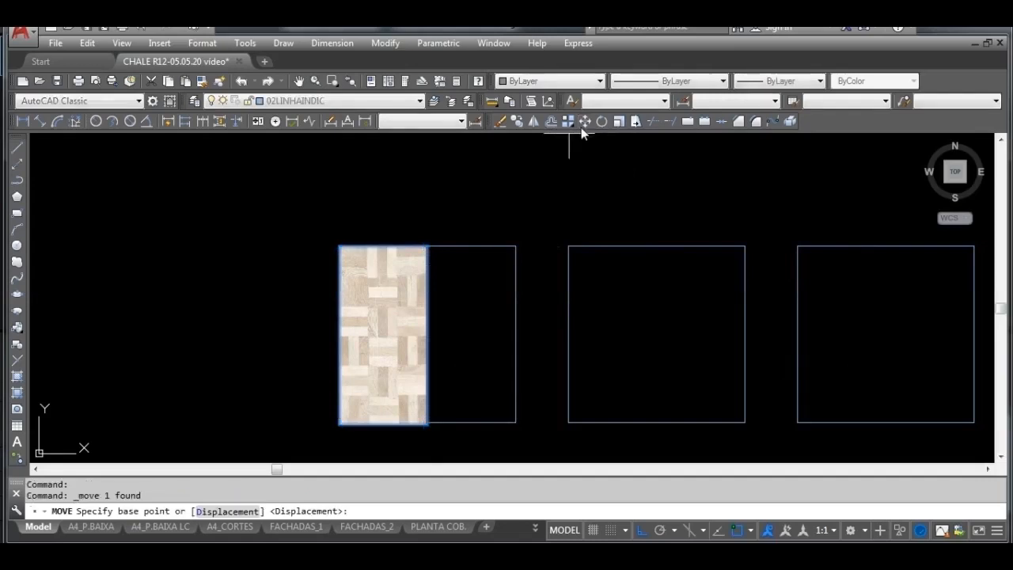
{"action": "left_click", "coordinate": [383, 246]}
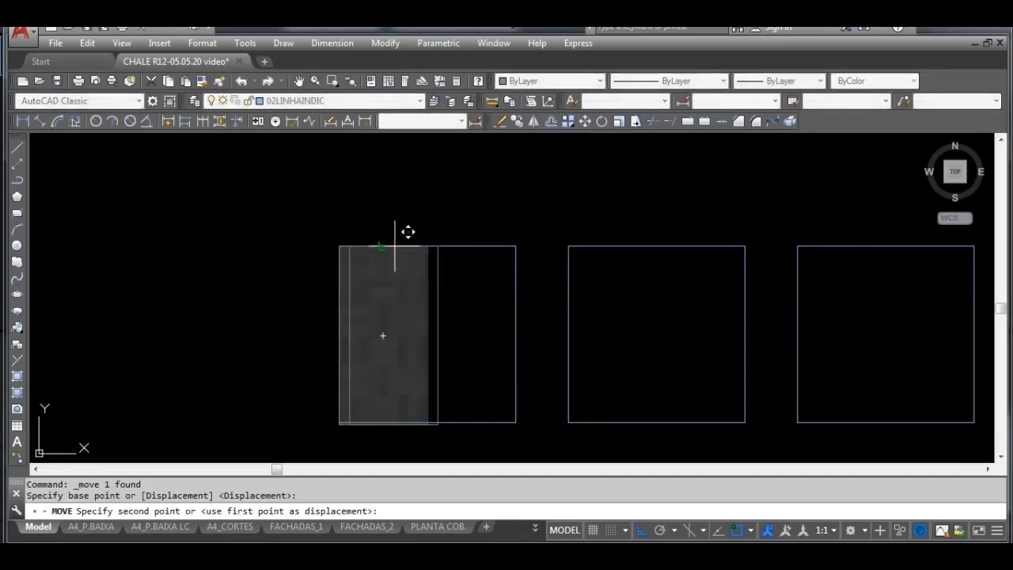
{"action": "left_click", "coordinate": [439, 239]}
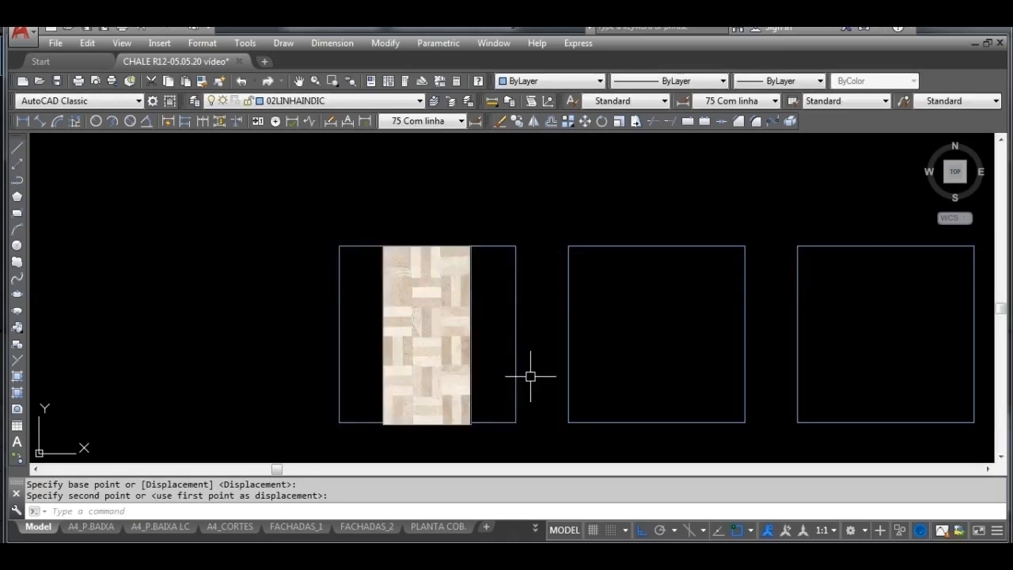
{"action": "key", "text": "Escape"}
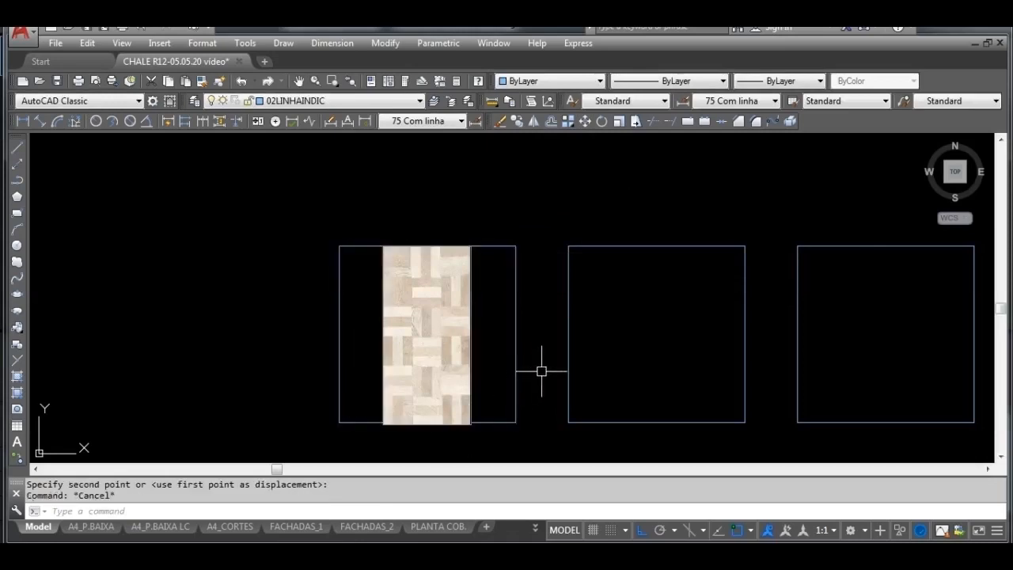
Step: Move the damask wallpaper image so its upper-left corner meets the upper-left corner of the middle square
{"action": "scroll", "coordinate": [542, 370], "scroll_direction": "down", "scroll_amount": 8}
{"action": "middle_click_drag", "start_coordinate": [461, 405], "coordinate": [457, 350]}
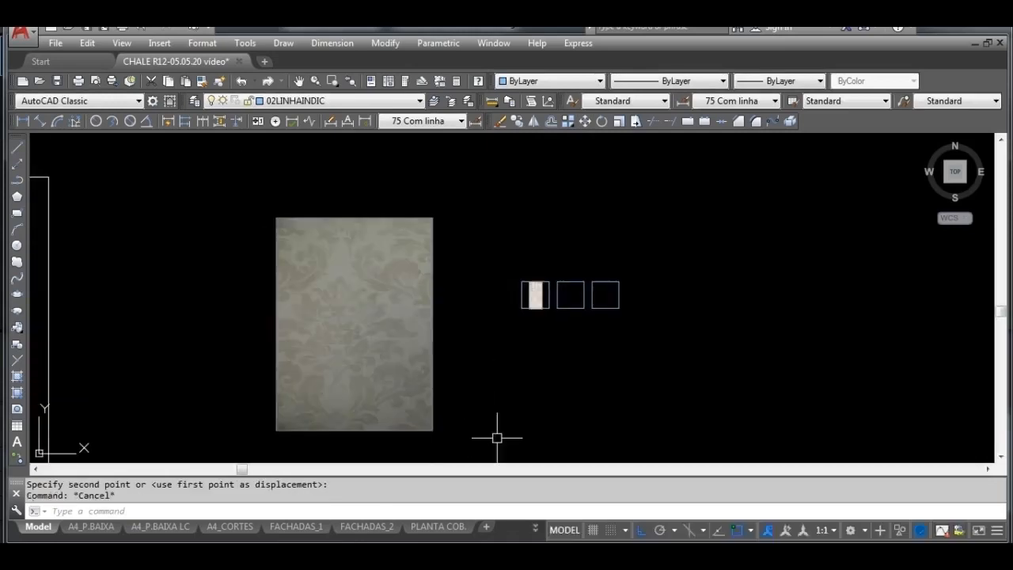
{"action": "left_click", "coordinate": [452, 441]}
{"action": "left_click", "coordinate": [392, 400]}
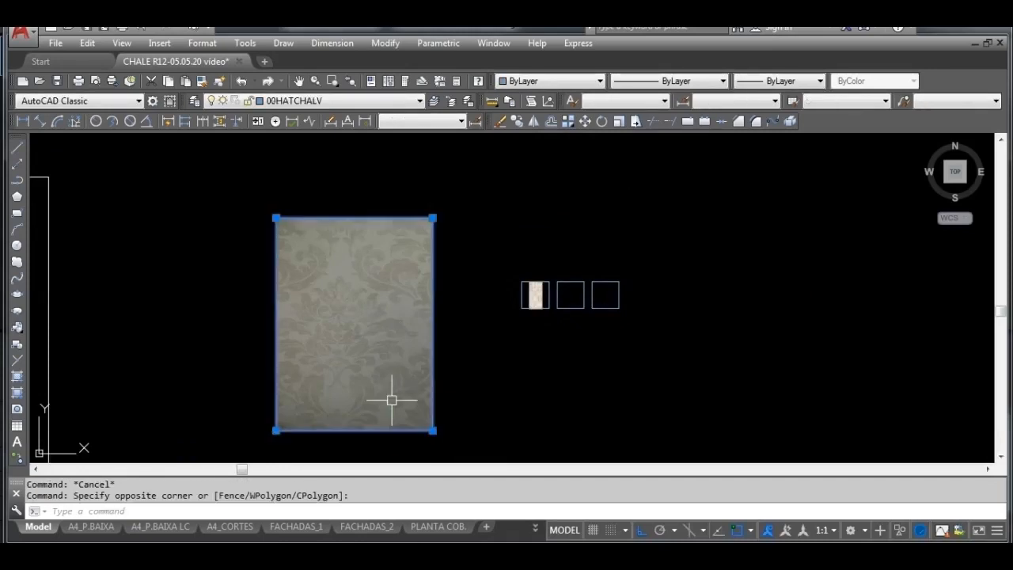
{"action": "left_click", "coordinate": [586, 121]}
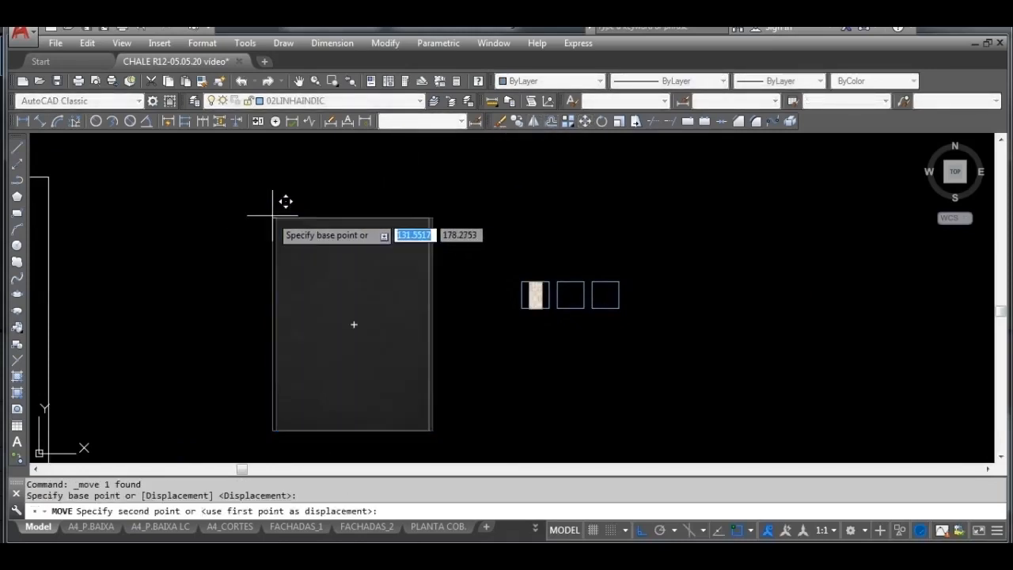
{"action": "scroll", "coordinate": [594, 293], "scroll_direction": "up", "scroll_amount": 6}
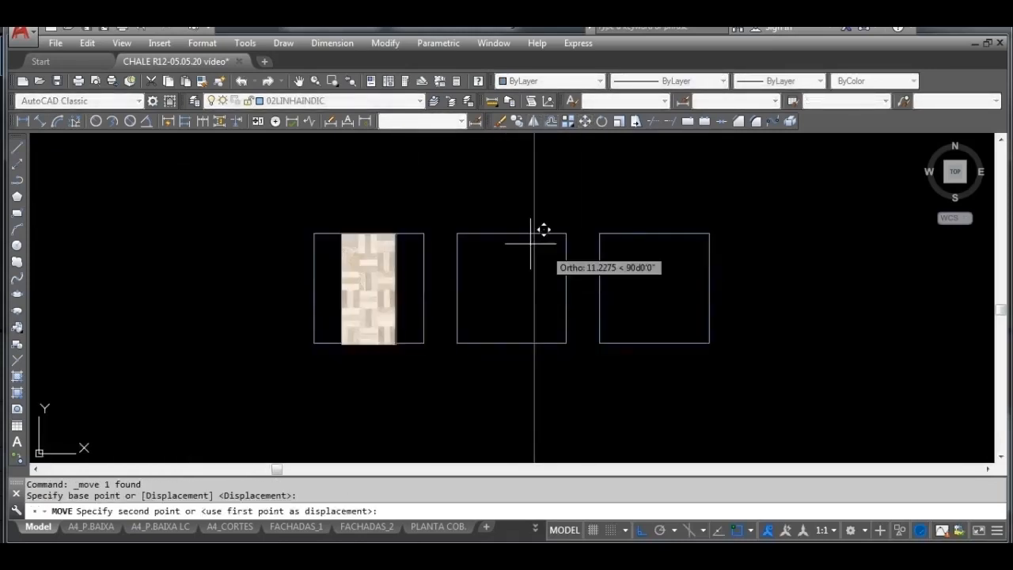
{"action": "left_click", "coordinate": [470, 231]}
{"action": "scroll", "coordinate": [581, 217], "scroll_direction": "down", "scroll_amount": 5}
{"action": "left_click_drag", "start_coordinate": [675, 327], "coordinate": [628, 280]}
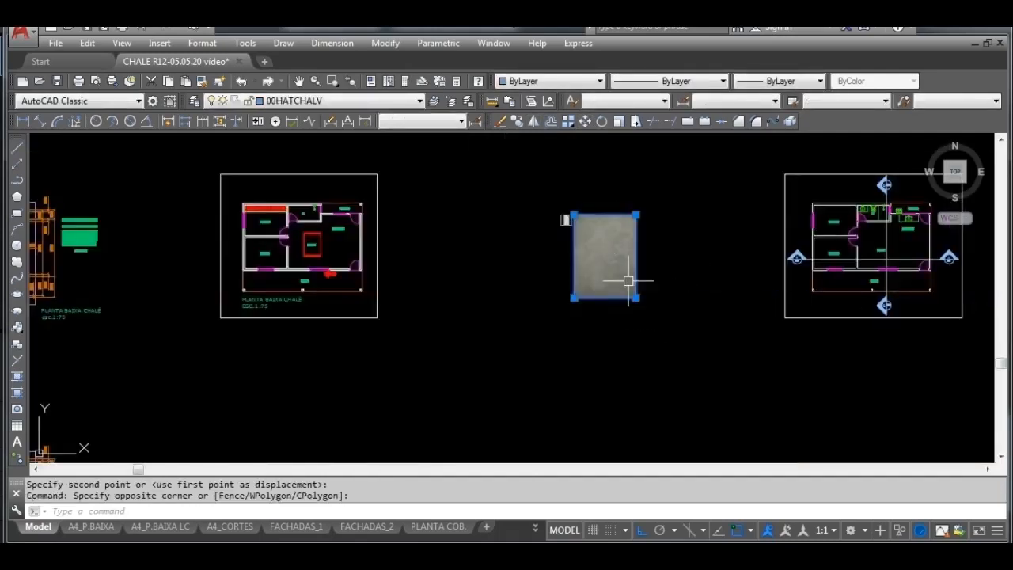
{"action": "left_click", "coordinate": [573, 214]}
{"action": "scroll", "coordinate": [595, 216], "scroll_direction": "up", "scroll_amount": 5}
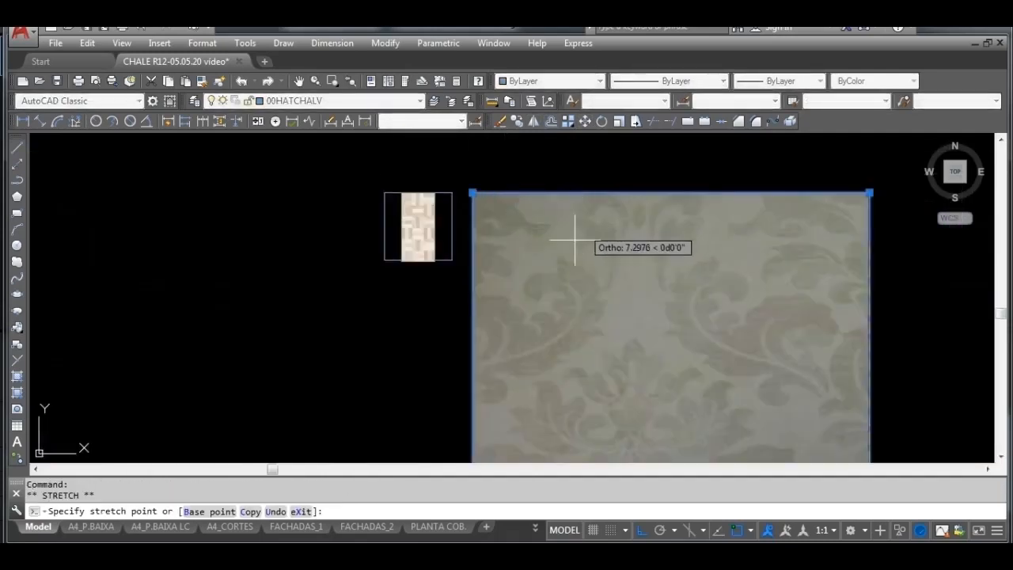
{"action": "scroll", "coordinate": [633, 274], "scroll_direction": "down", "scroll_amount": 3}
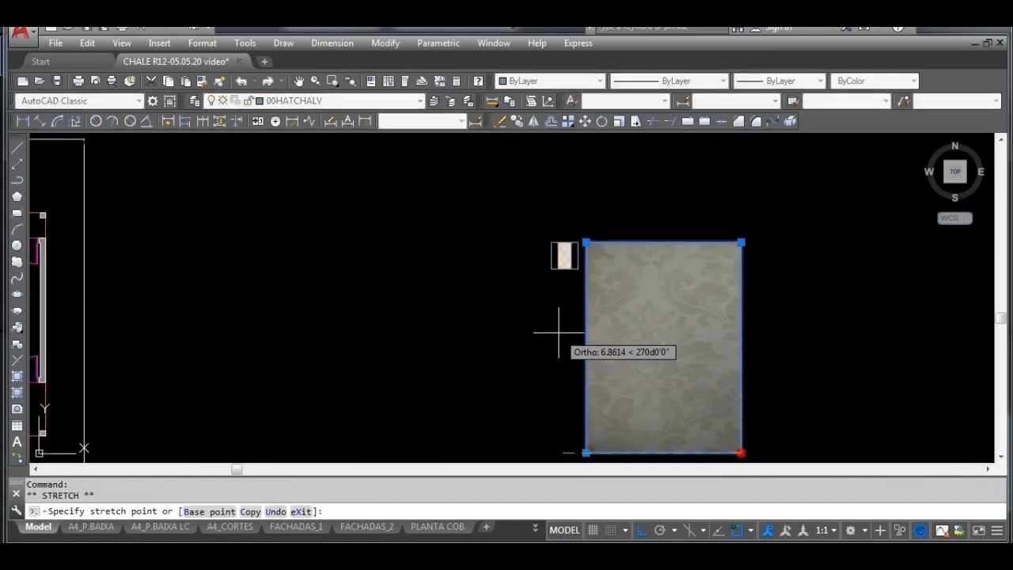
{"action": "key", "text": "Escape"}
{"action": "left_click", "coordinate": [741, 453]}
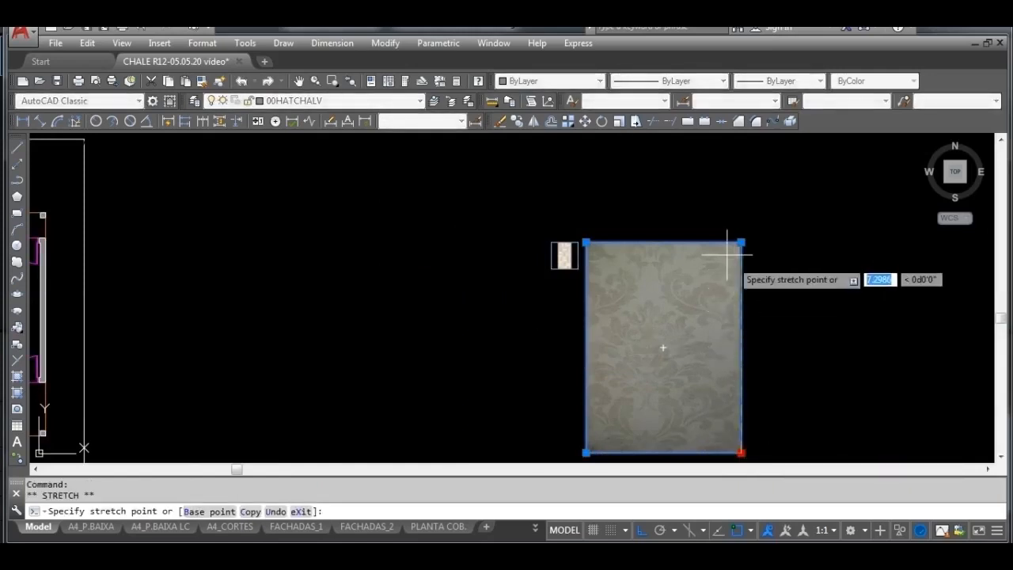
{"action": "key", "text": "Escape"}
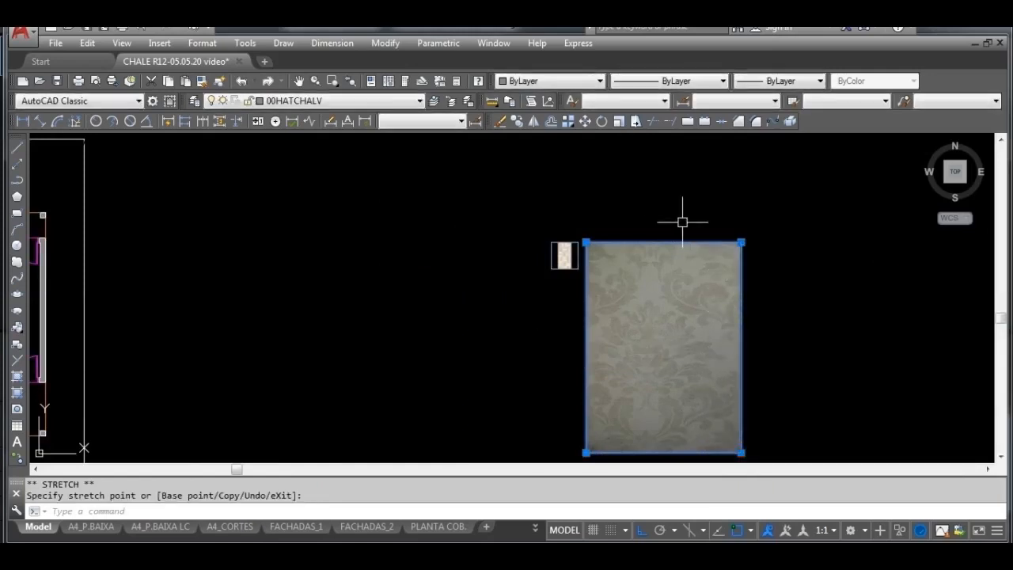
{"action": "left_click", "coordinate": [741, 242]}
{"action": "key", "text": "Escape"}
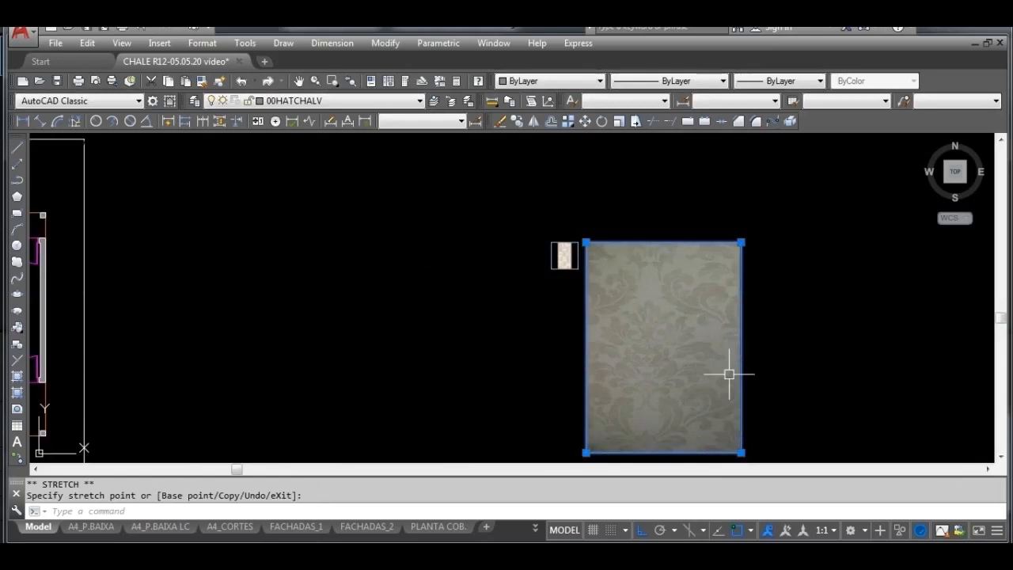
{"action": "left_click", "coordinate": [740, 452]}
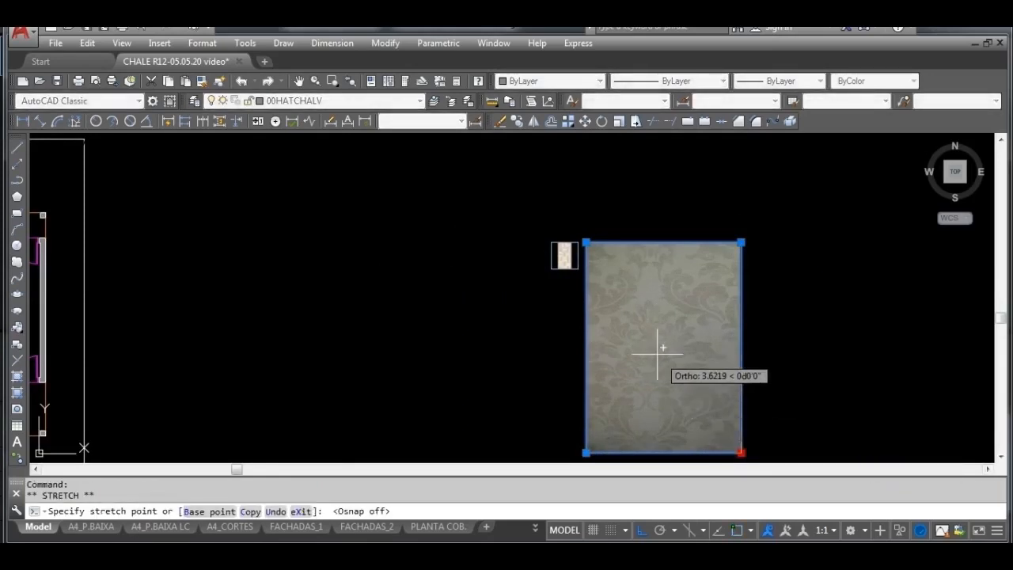
{"action": "key", "text": "Escape"}
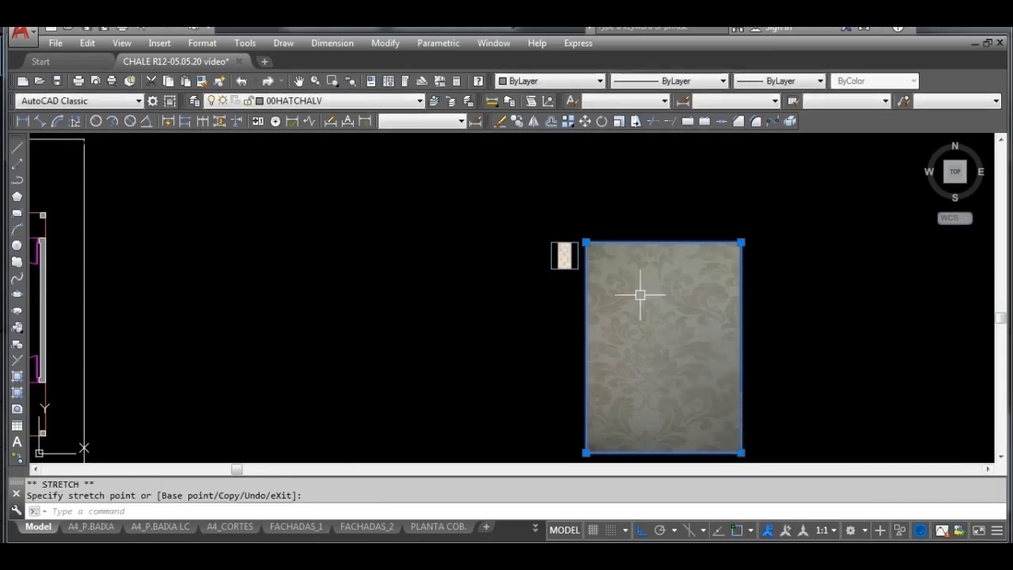
Step: Scale the damask image by a factor of .2 about its upper-left corner
{"action": "scroll", "coordinate": [631, 260], "scroll_direction": "up", "scroll_amount": 2}
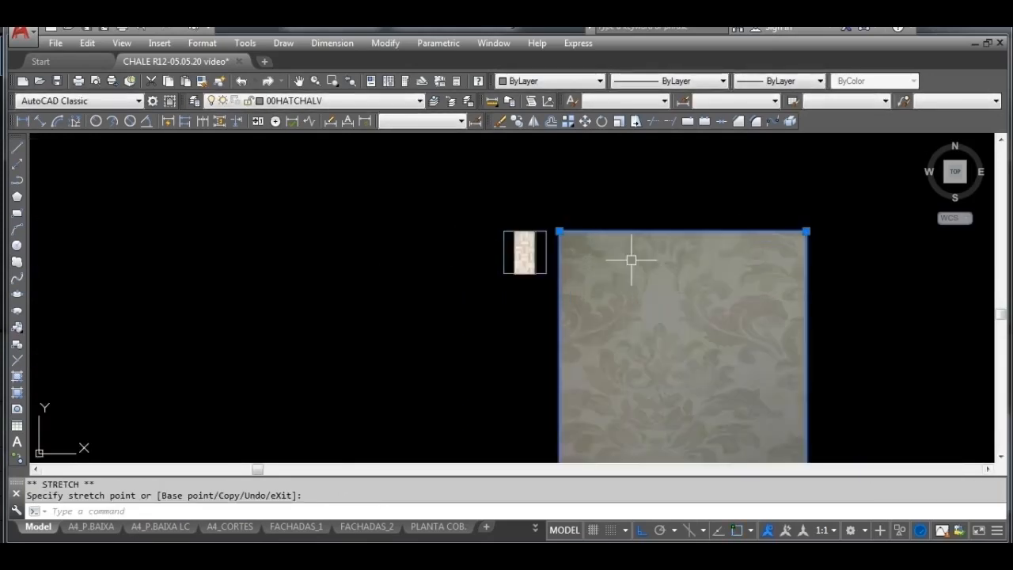
{"action": "left_click", "coordinate": [620, 122]}
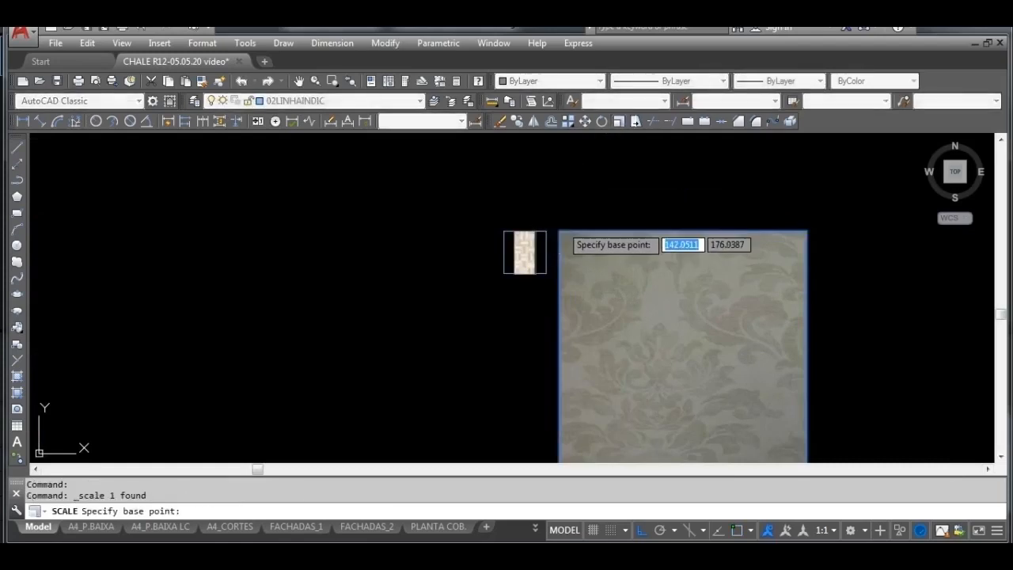
{"action": "left_click", "coordinate": [561, 229]}
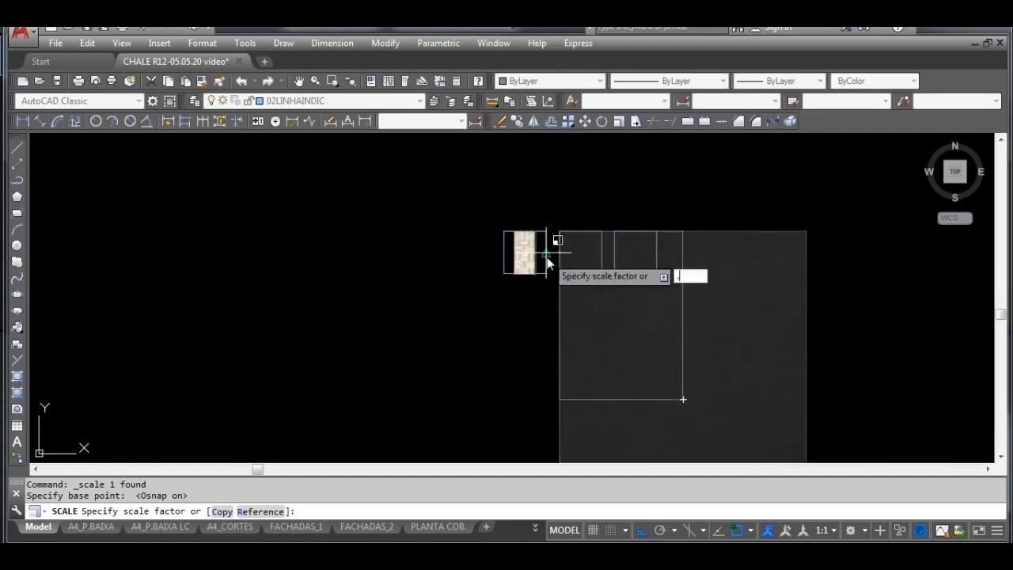
{"action": "key", "text": "Return"}
{"action": "scroll", "coordinate": [590, 254], "scroll_direction": "up", "scroll_amount": 4}
{"action": "middle_click_drag", "start_coordinate": [591, 257], "coordinate": [522, 314]}
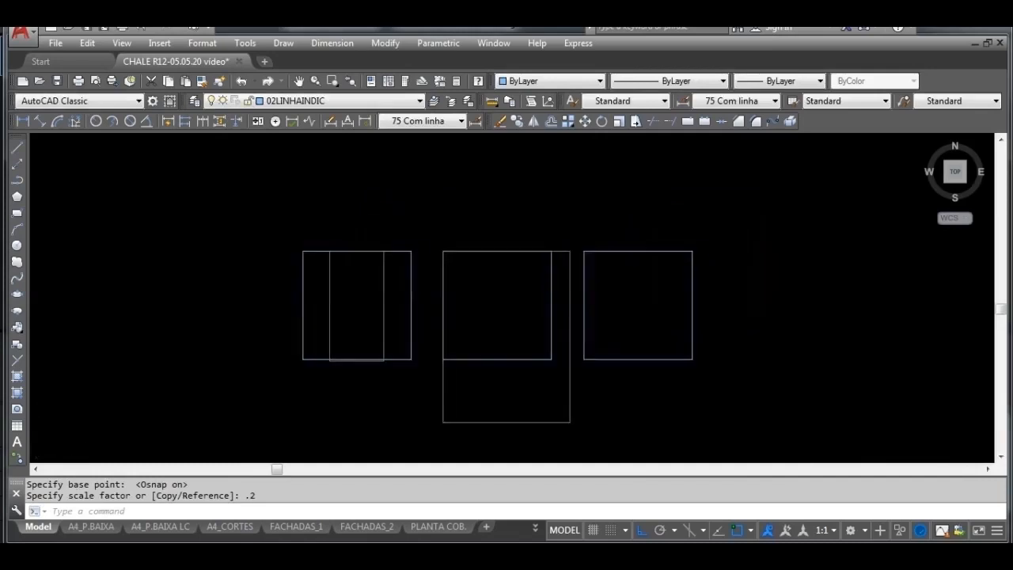
Step: Shrink the damask image from its lower-right corner until it matches the middle square's width
{"action": "scroll", "coordinate": [520, 315], "scroll_direction": "down", "scroll_amount": 2}
{"action": "left_click", "coordinate": [559, 390]}
{"action": "left_click", "coordinate": [548, 382]}
{"action": "scroll", "coordinate": [548, 381], "scroll_direction": "up", "scroll_amount": 2}
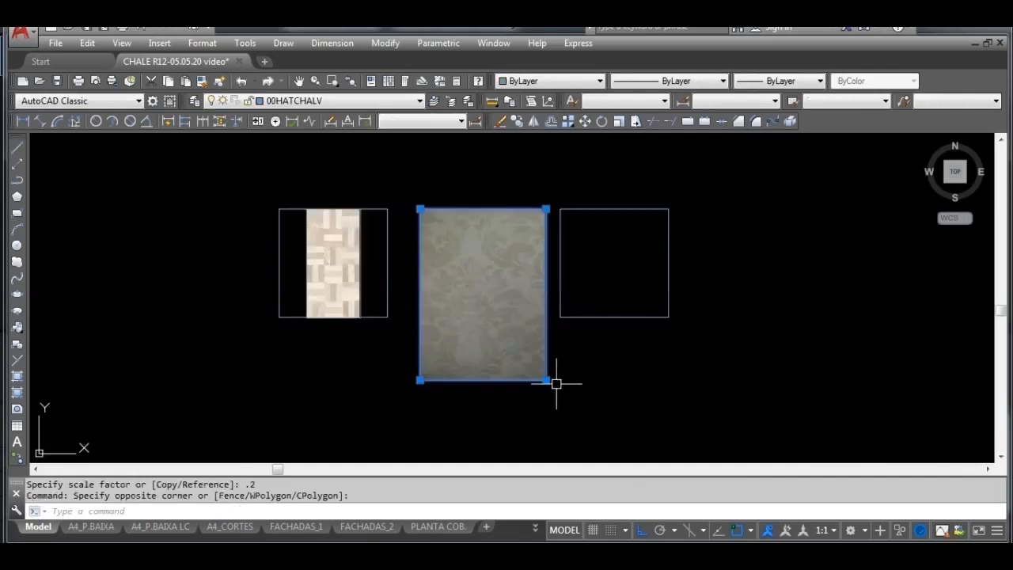
{"action": "left_click", "coordinate": [548, 379]}
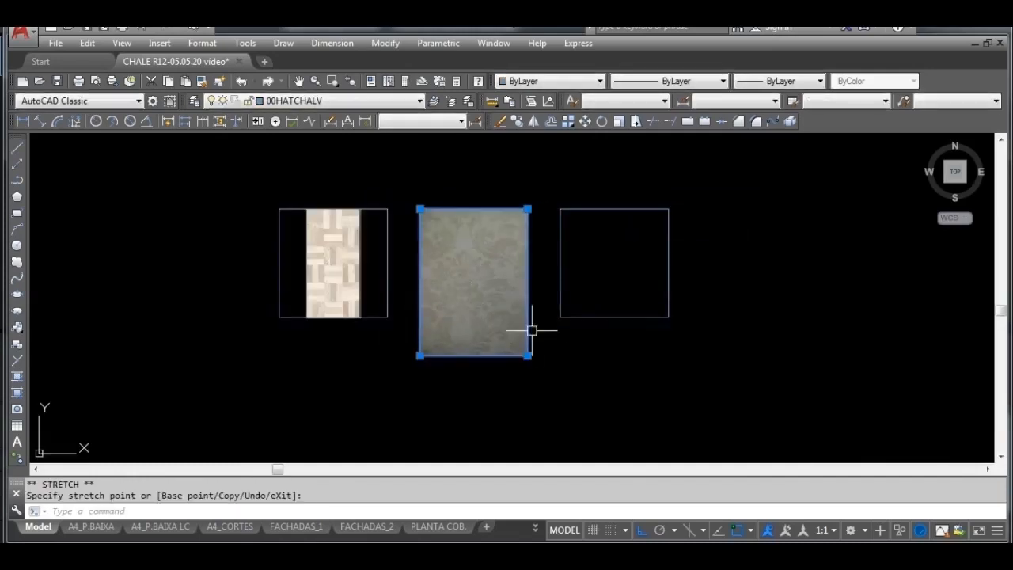
{"action": "left_click", "coordinate": [529, 356]}
{"action": "key", "text": "Escape"}
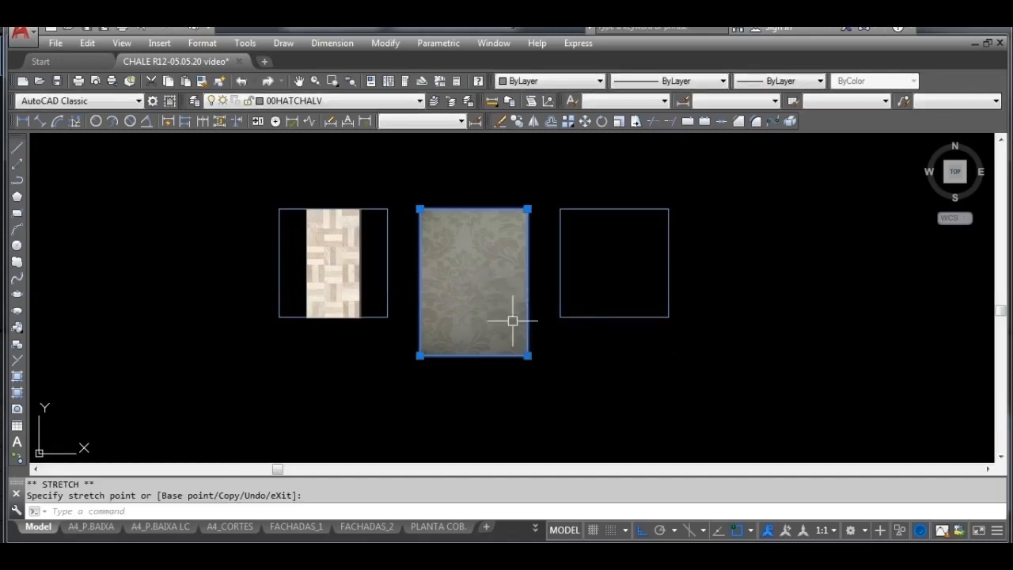
{"action": "left_click", "coordinate": [527, 356]}
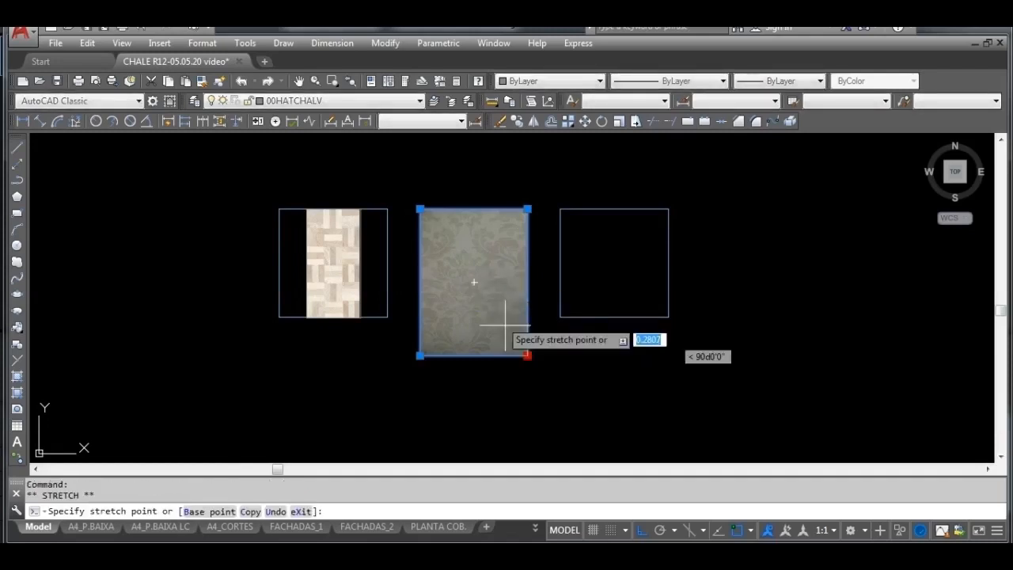
{"action": "key", "text": "Escape"}
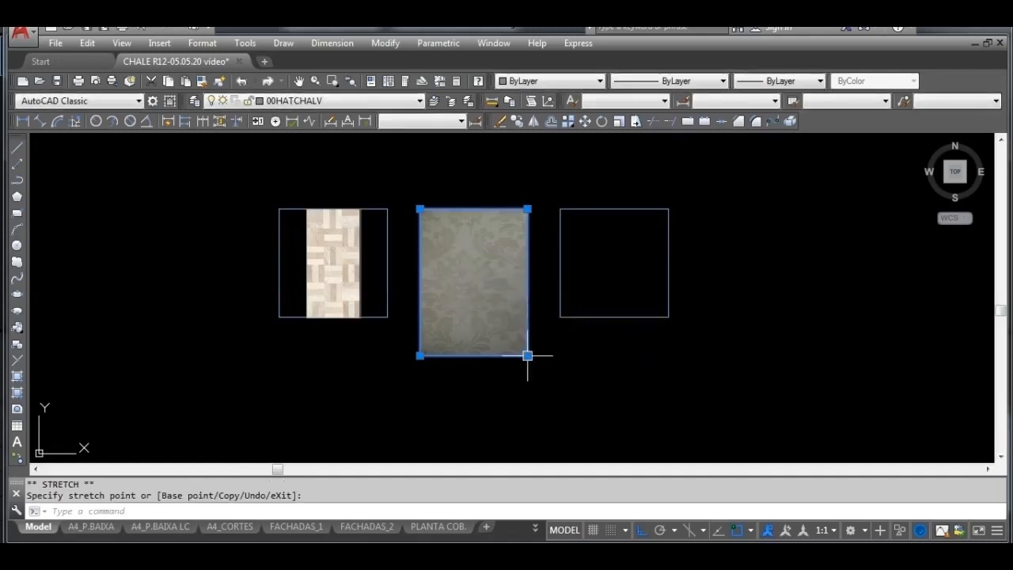
{"action": "key", "text": "F3"}
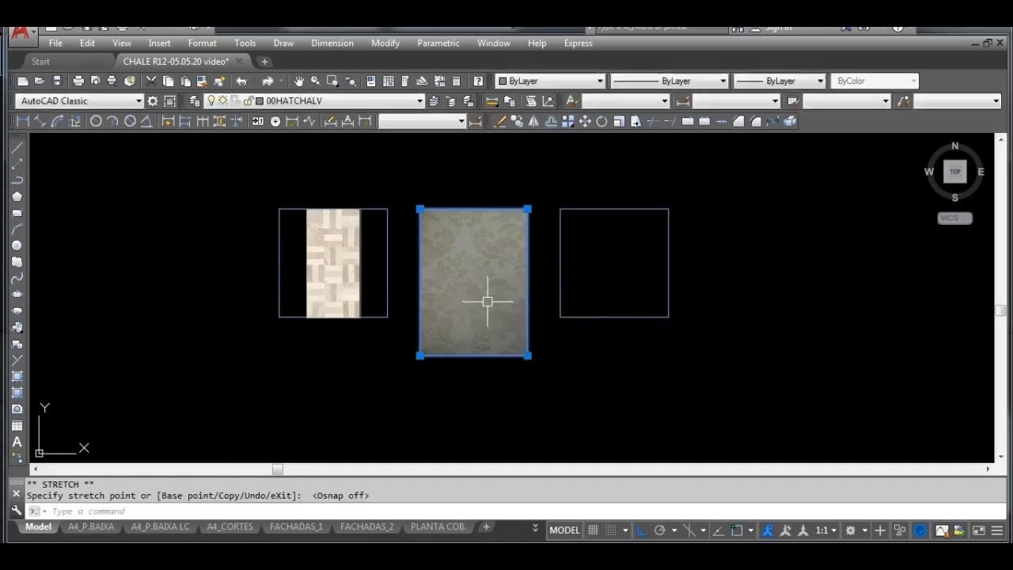
{"action": "left_click", "coordinate": [527, 355]}
{"action": "key", "text": "Escape"}
{"action": "left_click", "coordinate": [528, 210]}
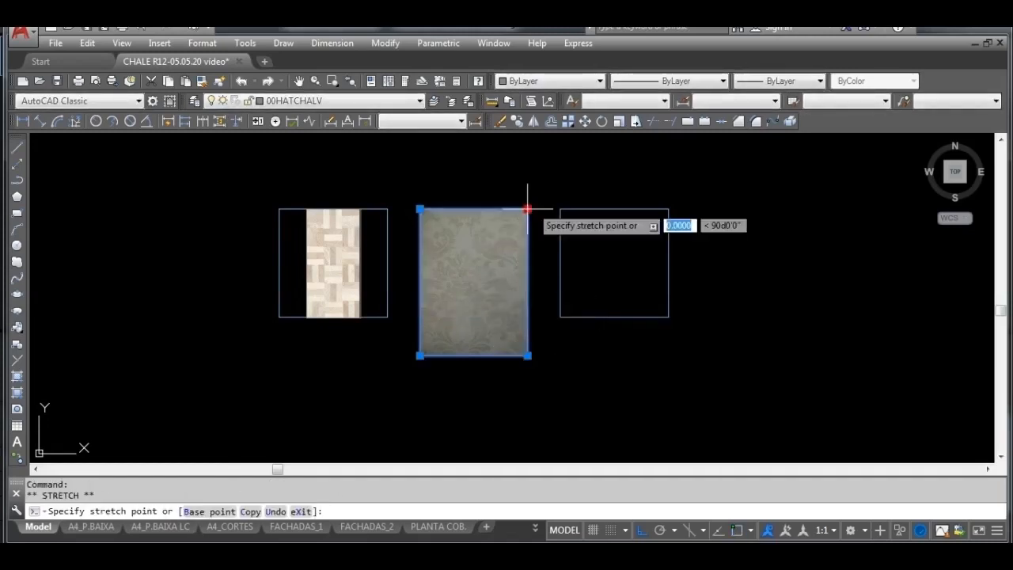
{"action": "key", "text": "Escape"}
{"action": "scroll", "coordinate": [427, 196], "scroll_direction": "up", "scroll_amount": 2}
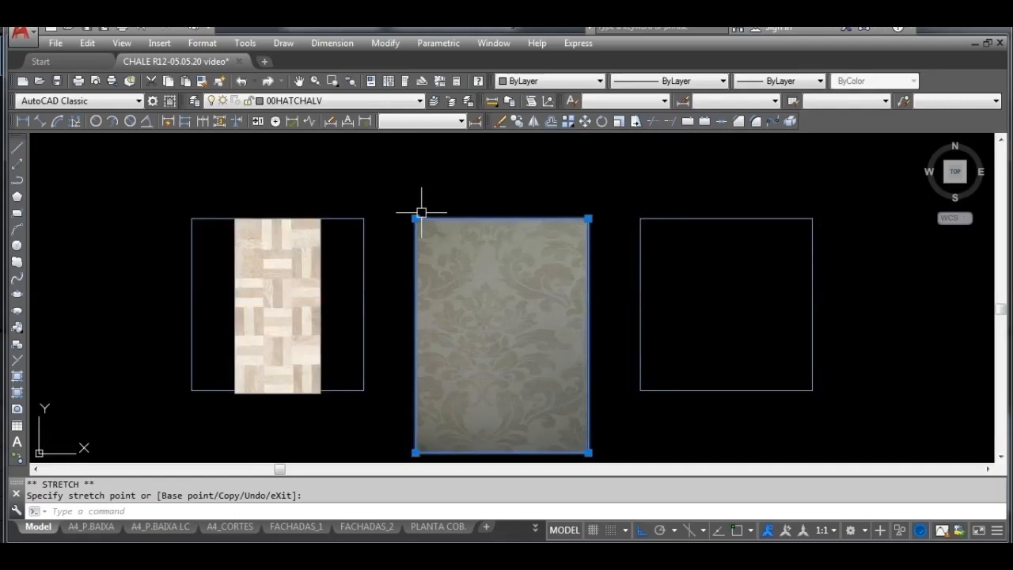
{"action": "key", "text": "Escape"}
{"action": "key", "text": "Escape"}
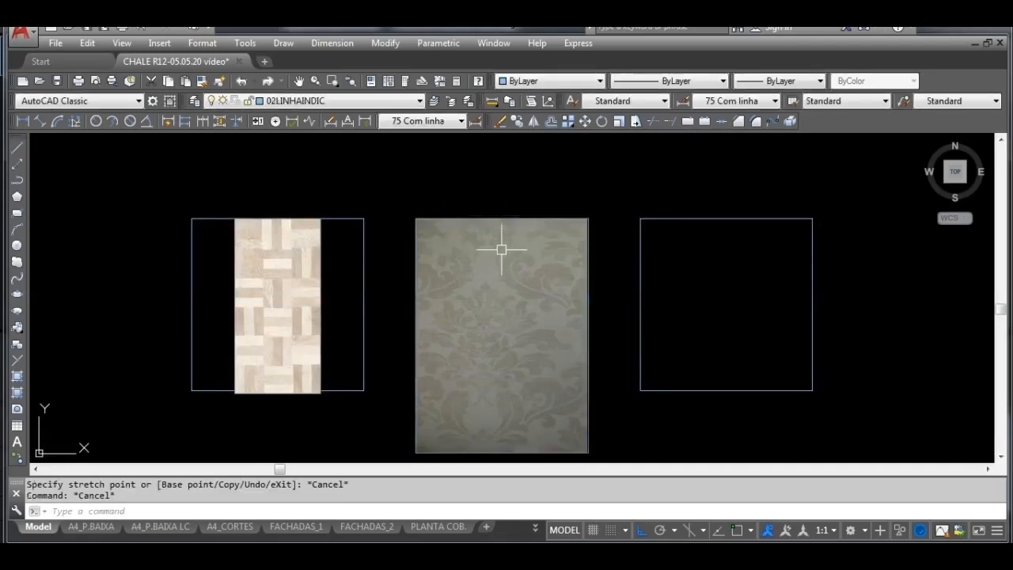
Step: Scale the damask image about its upper-left corner until its height roughly matches the middle square's height
{"action": "left_click", "coordinate": [495, 250]}
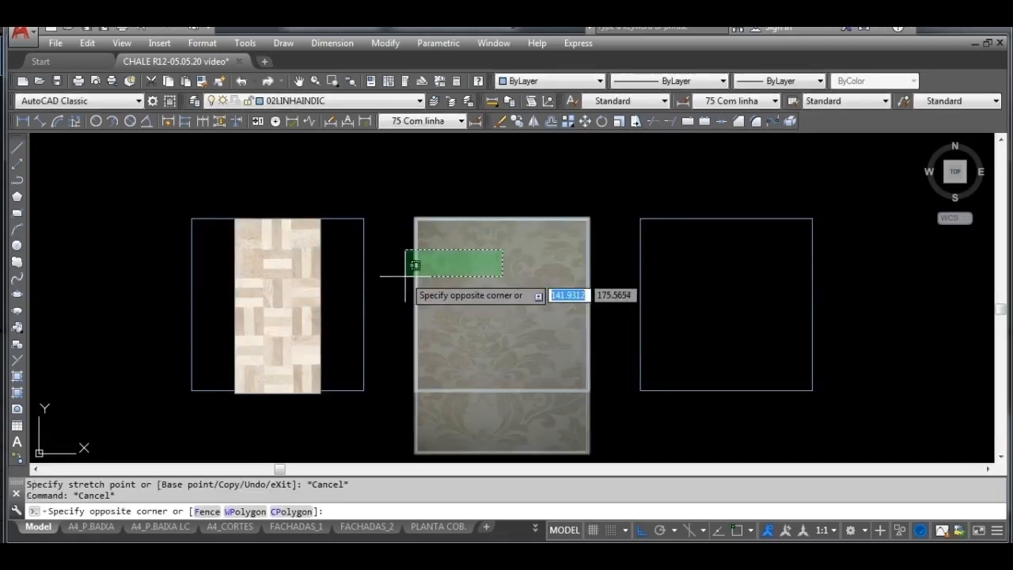
{"action": "left_click", "coordinate": [596, 442]}
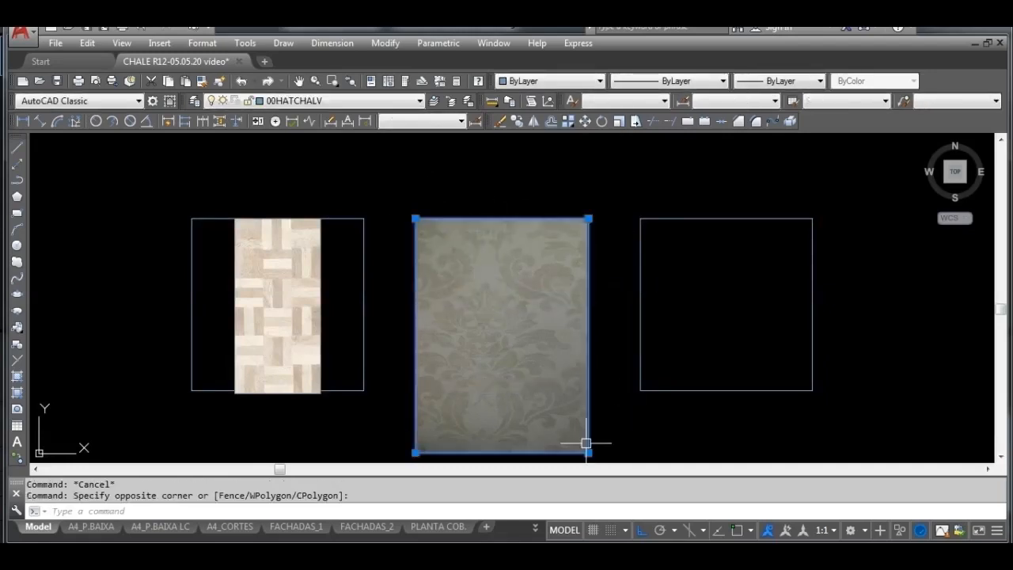
{"action": "left_click", "coordinate": [618, 121]}
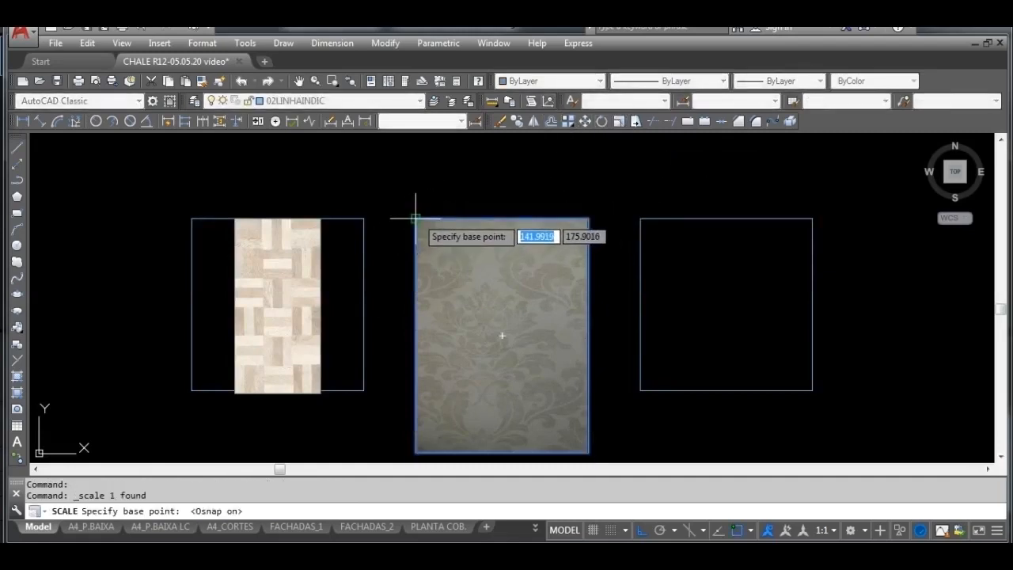
{"action": "left_click", "coordinate": [416, 218]}
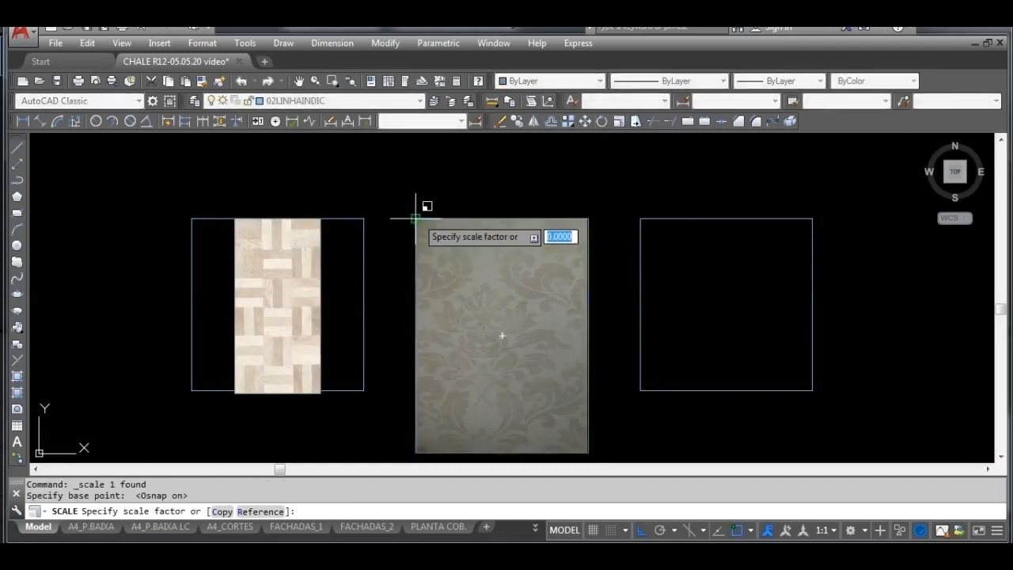
{"action": "left_click", "coordinate": [542, 175]}
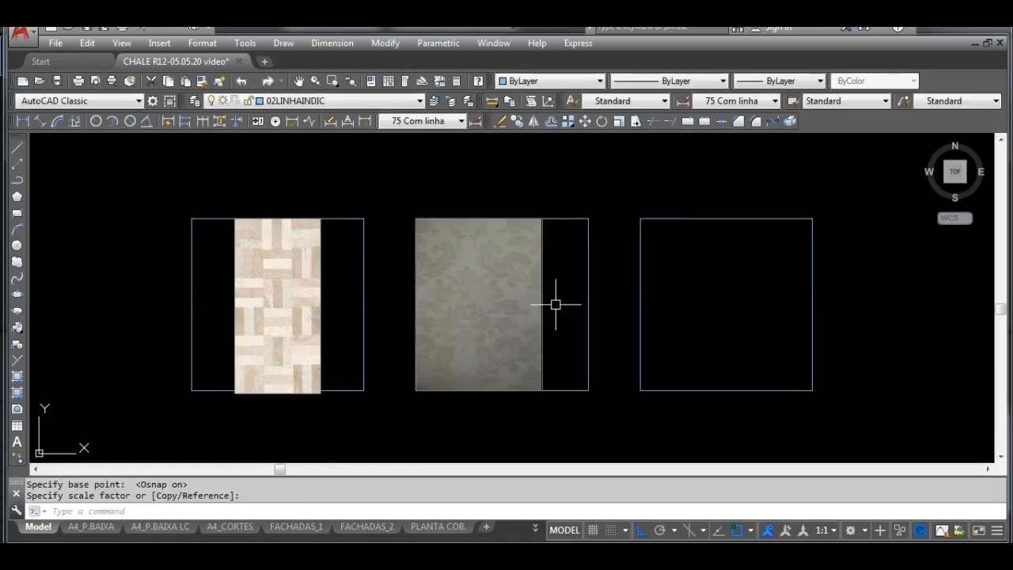
Step: Stretch the damask image from its lower-right corner so its bottom edge meets the middle square's bottom edge
{"action": "scroll", "coordinate": [552, 307], "scroll_direction": "up", "scroll_amount": 2}
{"action": "left_click", "coordinate": [554, 377]}
{"action": "left_click", "coordinate": [498, 369]}
{"action": "mouse_move", "coordinate": [546, 365]}
{"action": "middle_mouse_down"}
{"action": "mouse_move", "coordinate": [557, 378]}
{"action": "mouse_move", "coordinate": [493, 291]}
{"action": "middle_mouse_up"}
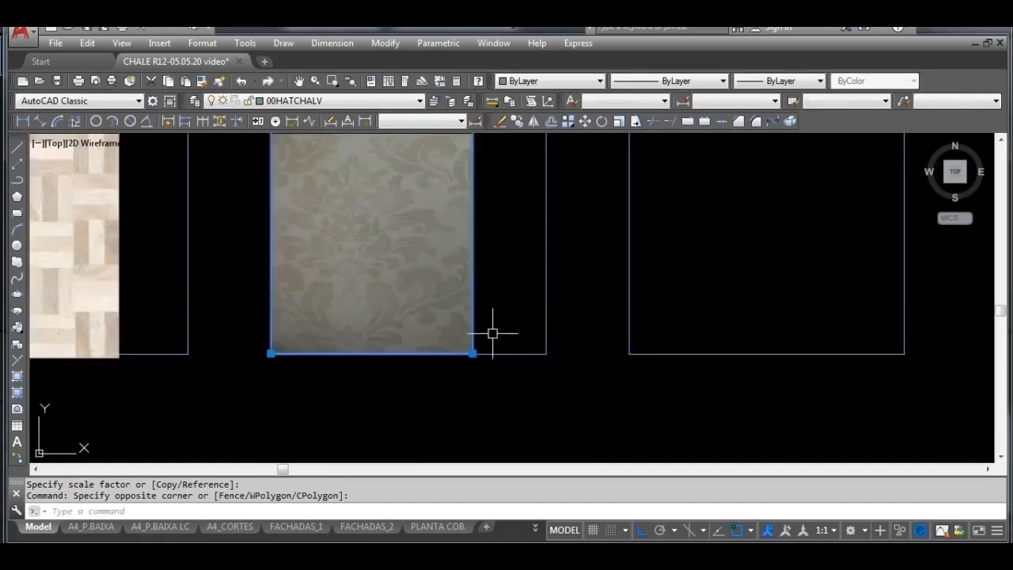
{"action": "scroll", "coordinate": [461, 387], "scroll_direction": "up", "scroll_amount": 8}
{"action": "scroll", "coordinate": [508, 197], "scroll_direction": "up", "scroll_amount": 4}
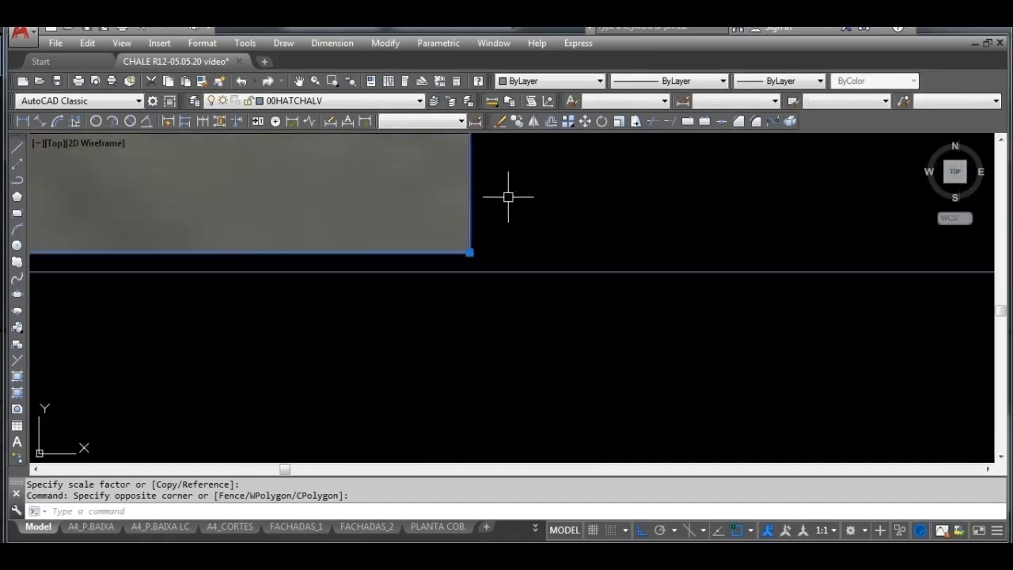
{"action": "left_click", "coordinate": [470, 253]}
{"action": "left_click", "coordinate": [484, 272]}
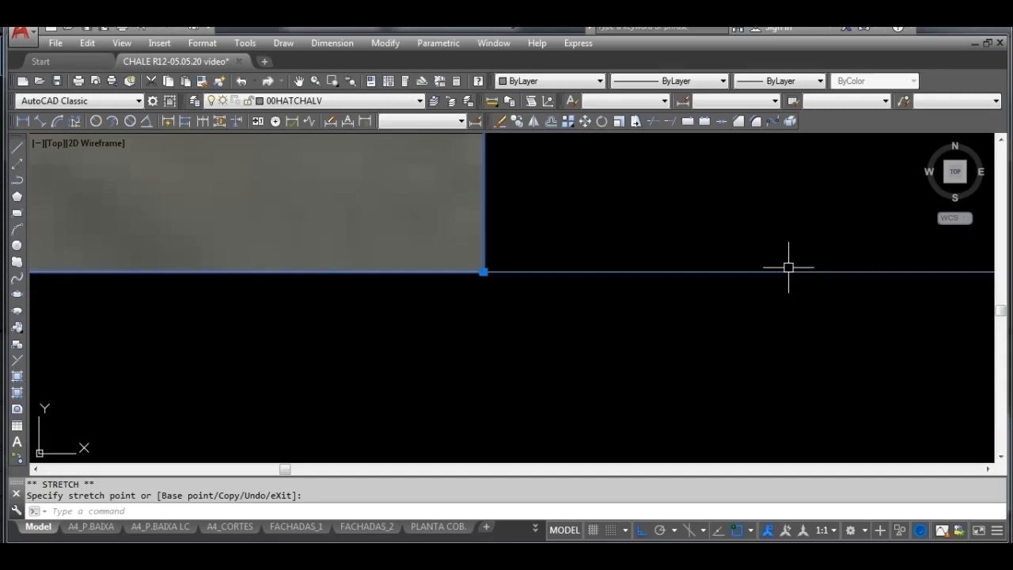
{"action": "key", "text": "Escape"}
Step: Centre the damask image in the middle square by moving its top-edge midpoint onto the midpoint of the square's top edge
{"action": "scroll", "coordinate": [788, 268], "scroll_direction": "down", "scroll_amount": 4}
{"action": "scroll", "coordinate": [759, 227], "scroll_direction": "down", "scroll_amount": 3}
{"action": "middle_click_drag", "start_coordinate": [727, 224], "coordinate": [617, 412]}
{"action": "left_click", "coordinate": [669, 319]}
{"action": "left_click", "coordinate": [608, 164]}
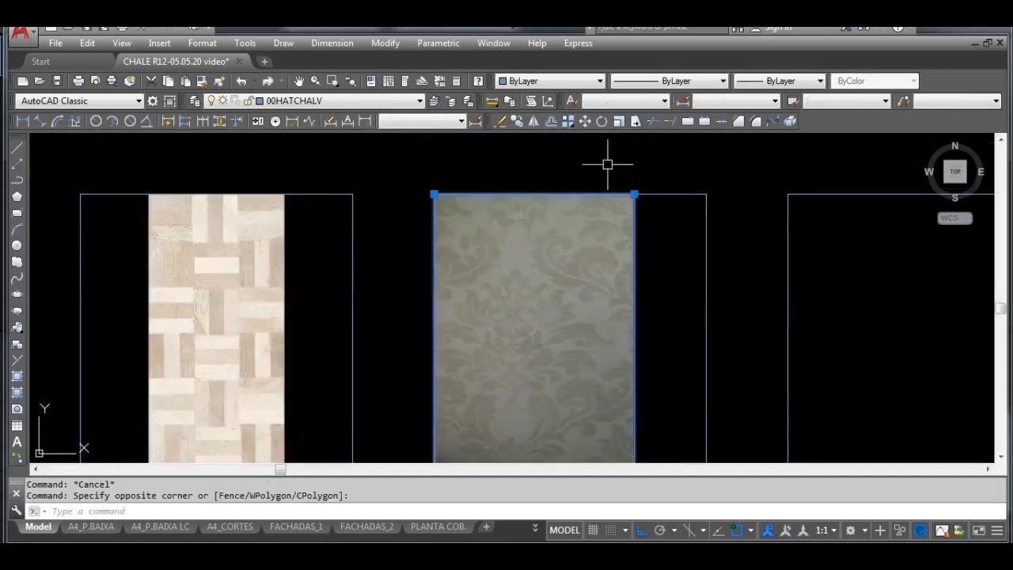
{"action": "left_click", "coordinate": [584, 121]}
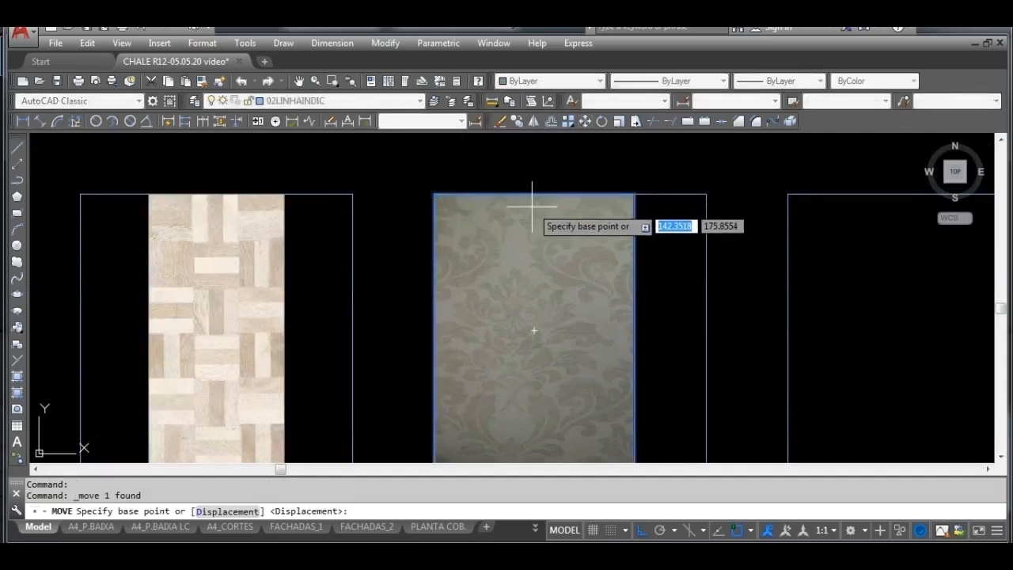
{"action": "left_click", "coordinate": [538, 194]}
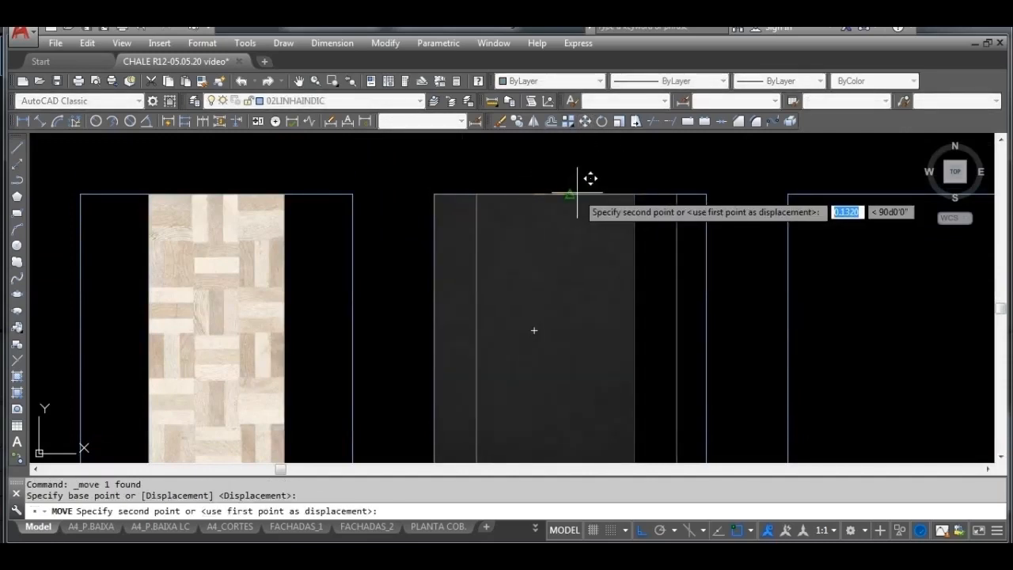
{"action": "left_click", "coordinate": [570, 194]}
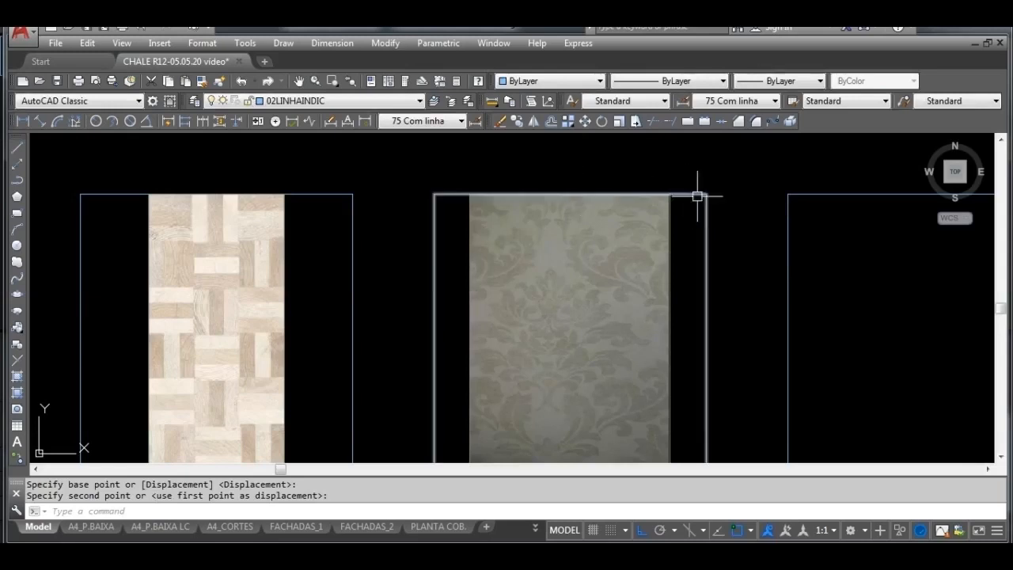
Step: Frame the three squares with their images in the viewport of the A4_P.BAIXA layout and return to paper space
{"action": "scroll", "coordinate": [701, 198], "scroll_direction": "down", "scroll_amount": 4}
{"action": "middle_click_drag", "start_coordinate": [714, 231], "coordinate": [572, 293]}
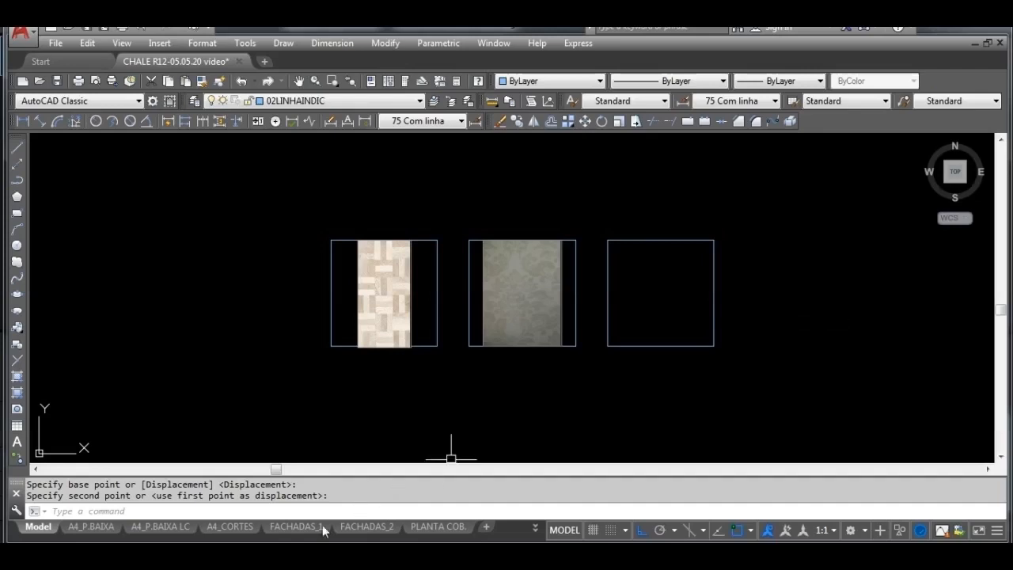
{"action": "left_click", "coordinate": [107, 530]}
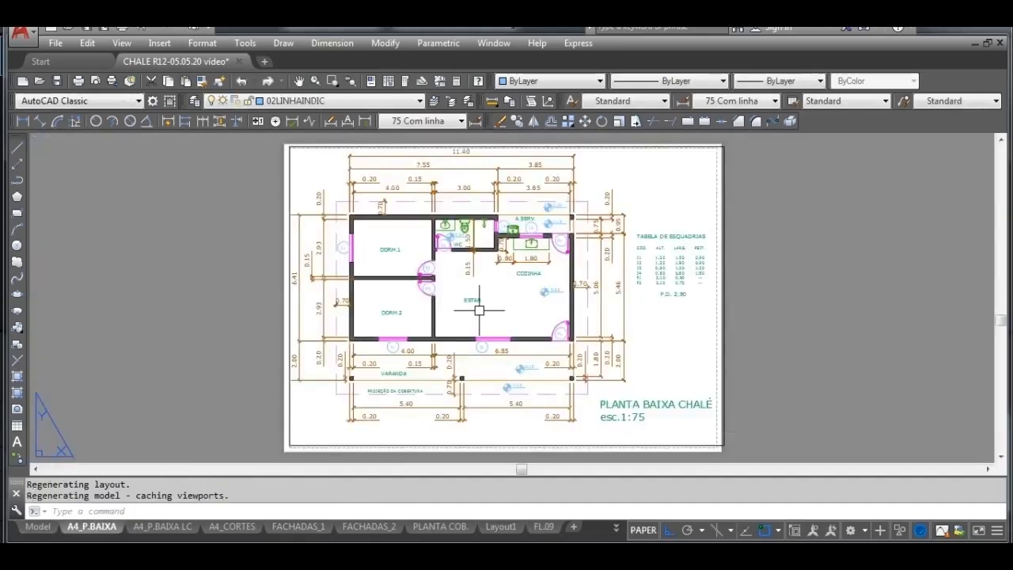
{"action": "left_click", "coordinate": [643, 530]}
{"action": "scroll", "coordinate": [618, 360], "scroll_direction": "down", "scroll_amount": 10}
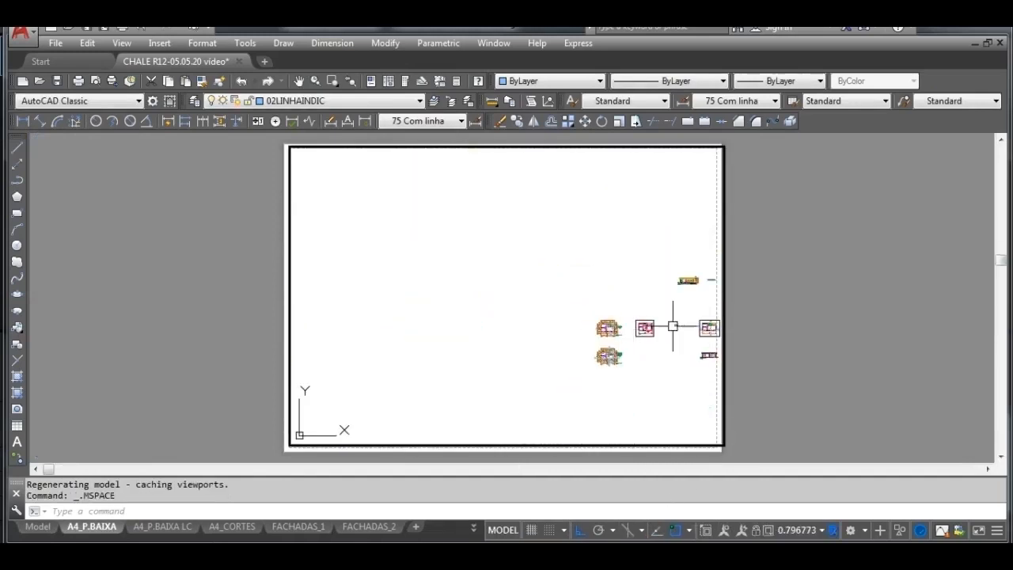
{"action": "scroll", "coordinate": [567, 387], "scroll_direction": "up", "scroll_amount": 4}
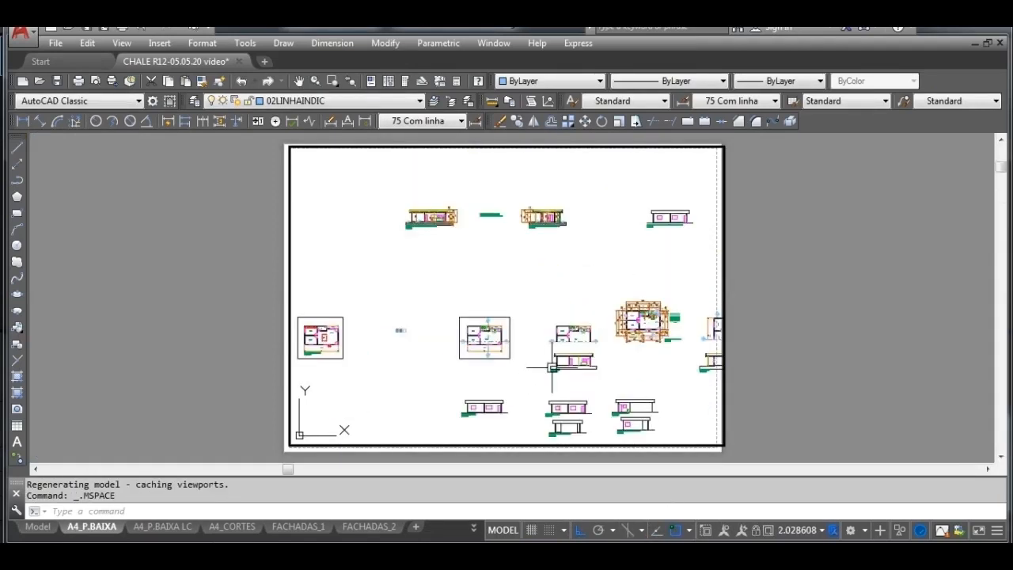
{"action": "scroll", "coordinate": [396, 340], "scroll_direction": "up", "scroll_amount": 10}
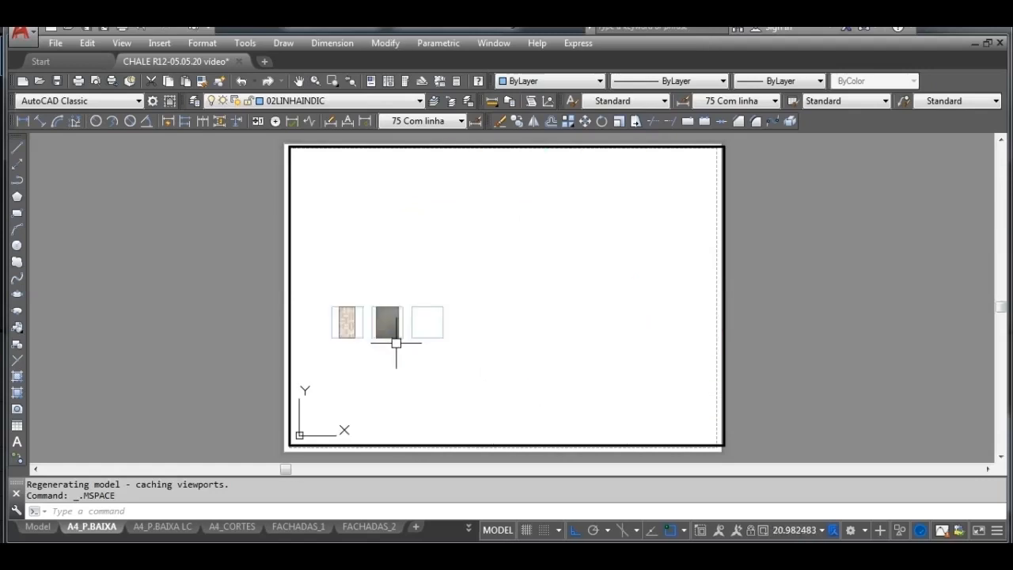
{"action": "middle_click_drag", "start_coordinate": [395, 343], "coordinate": [502, 305]}
{"action": "scroll", "coordinate": [502, 304], "scroll_direction": "up", "scroll_amount": 2}
{"action": "scroll", "coordinate": [503, 303], "scroll_direction": "up", "scroll_amount": 2}
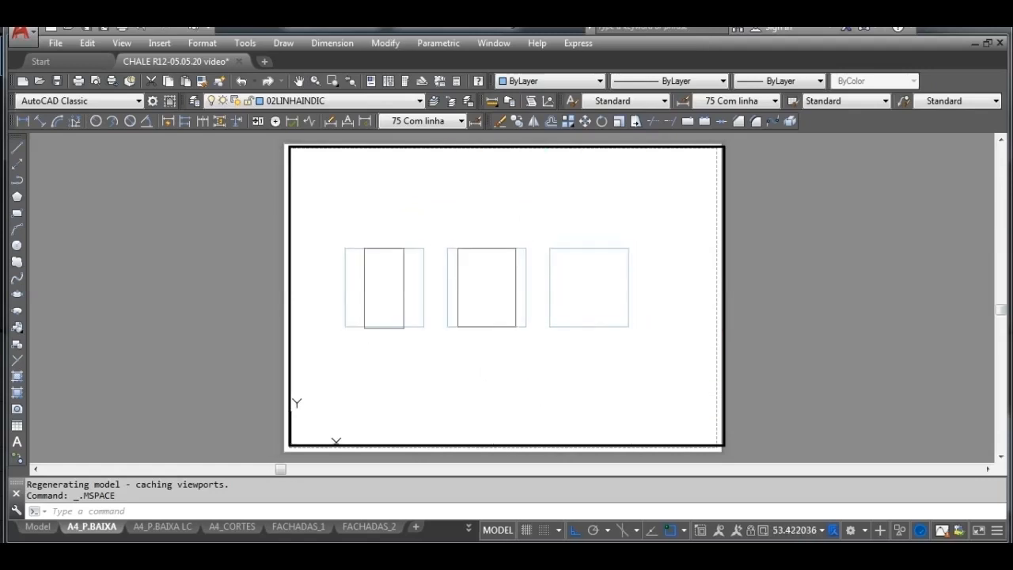
{"action": "left_click", "coordinate": [507, 535]}
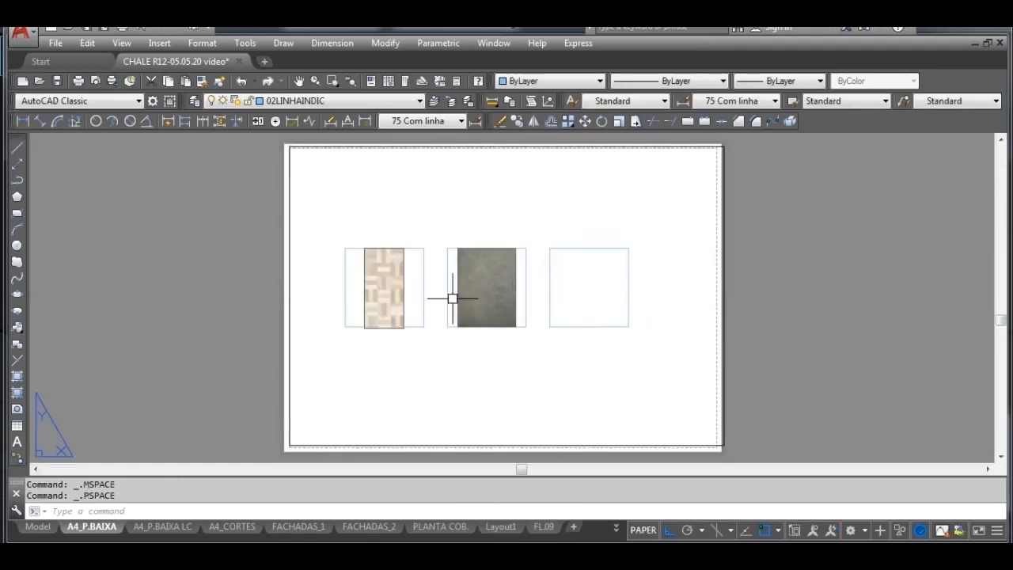
Step: Preview the A4_P.BAIXA plot, examine how both images sit in their squares, and close the preview
{"action": "left_click", "coordinate": [94, 83]}
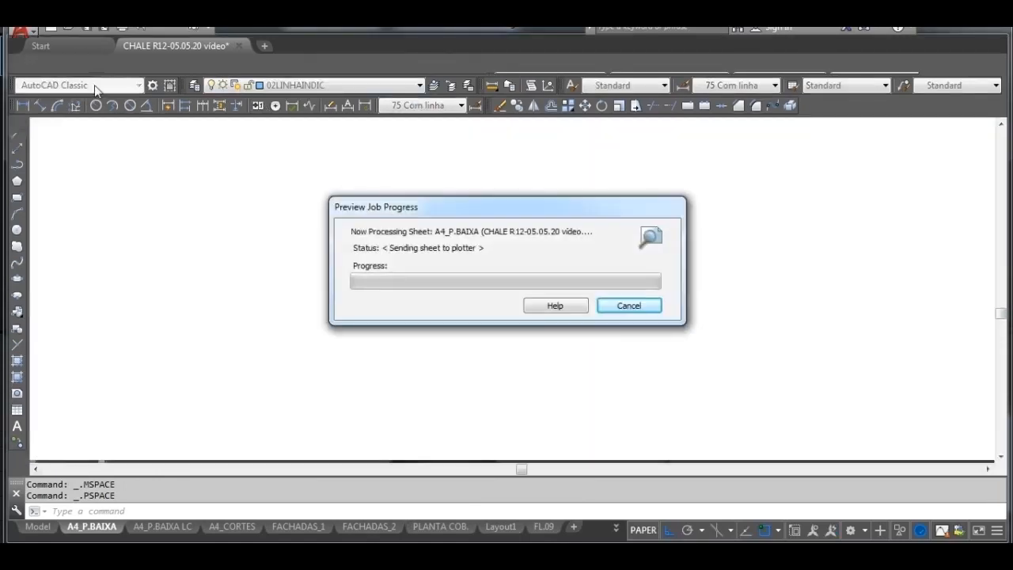
{"action": "scroll", "coordinate": [491, 324], "scroll_direction": "up", "scroll_amount": 5}
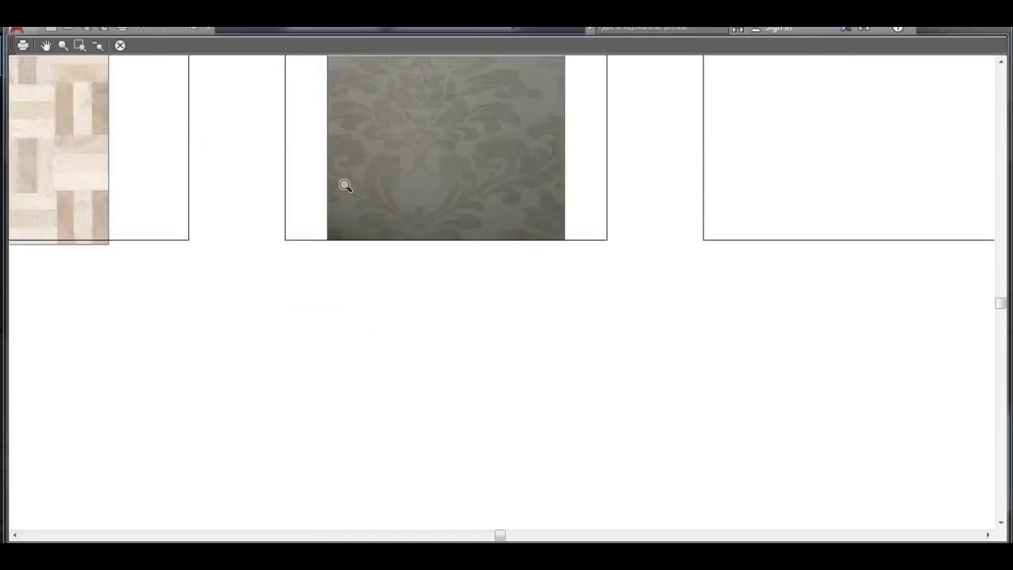
{"action": "scroll", "coordinate": [336, 180], "scroll_direction": "up", "scroll_amount": 2}
{"action": "middle_click_drag", "start_coordinate": [315, 200], "coordinate": [463, 339]}
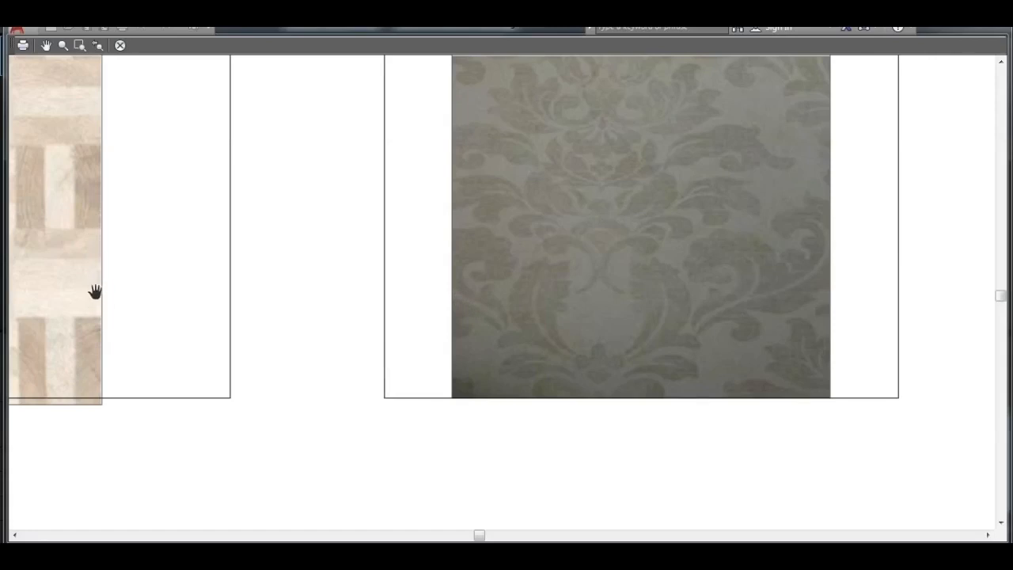
{"action": "scroll", "coordinate": [98, 285], "scroll_direction": "down", "scroll_amount": 5}
{"action": "left_click_drag", "start_coordinate": [106, 290], "coordinate": [327, 339]}
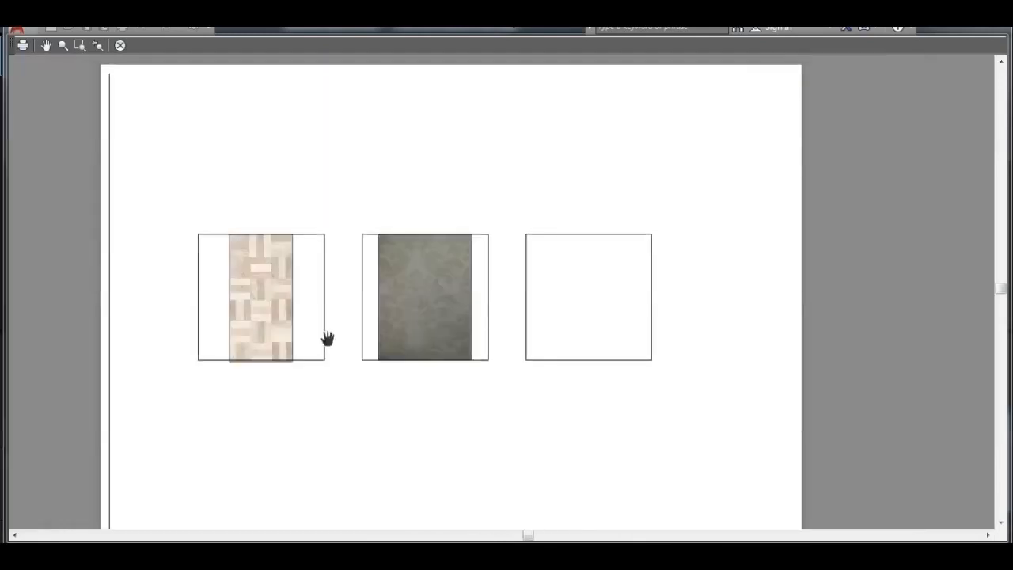
{"action": "left_click", "coordinate": [121, 46]}
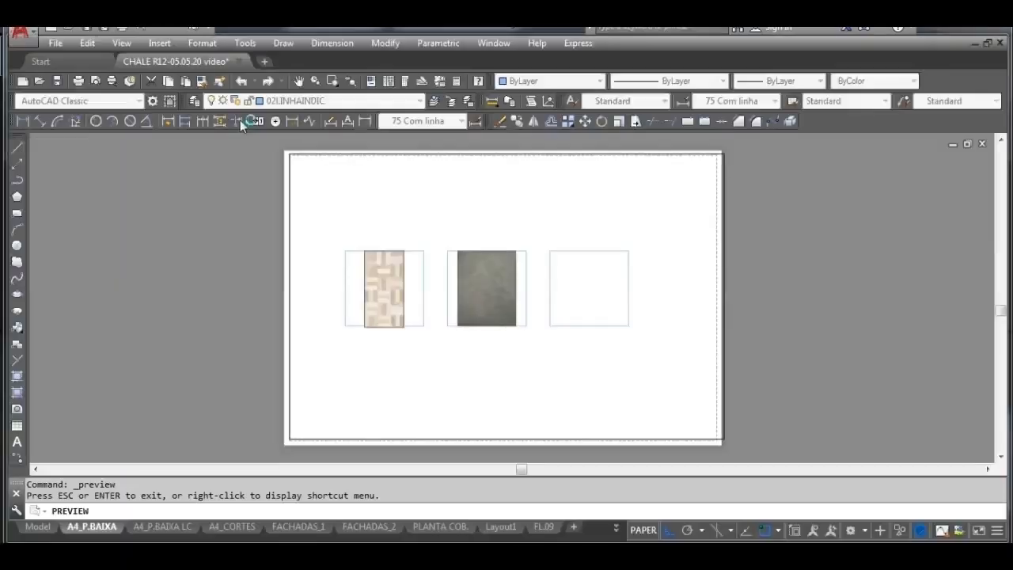
Step: Return to model space and select the wood parquet image in the first square
{"action": "left_click", "coordinate": [43, 528]}
{"action": "scroll", "coordinate": [393, 355], "scroll_direction": "up", "scroll_amount": 5}
{"action": "left_click", "coordinate": [478, 342]}
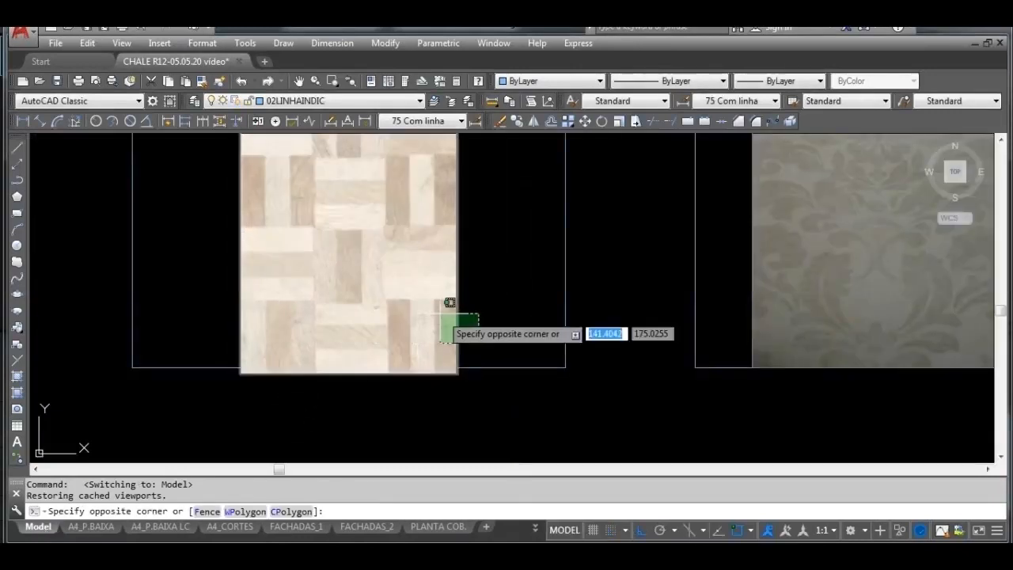
{"action": "left_click", "coordinate": [443, 315]}
Step: Try to stretch the parquet image from its lower-right corner up to the first square's bottom edge
{"action": "scroll", "coordinate": [466, 344], "scroll_direction": "up", "scroll_amount": 5}
{"action": "left_click", "coordinate": [467, 324]}
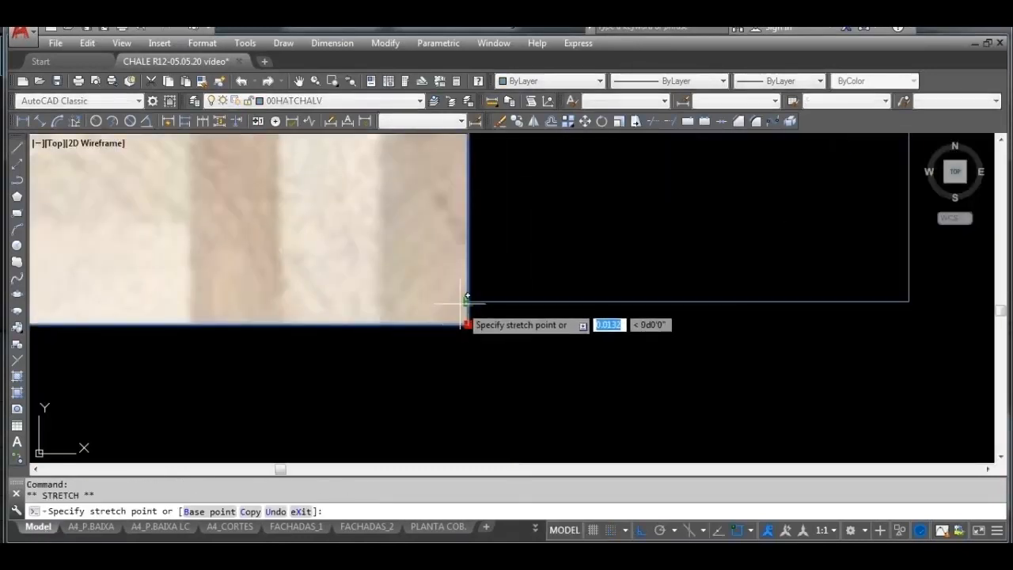
{"action": "left_click", "coordinate": [461, 303]}
{"action": "left_click", "coordinate": [468, 324]}
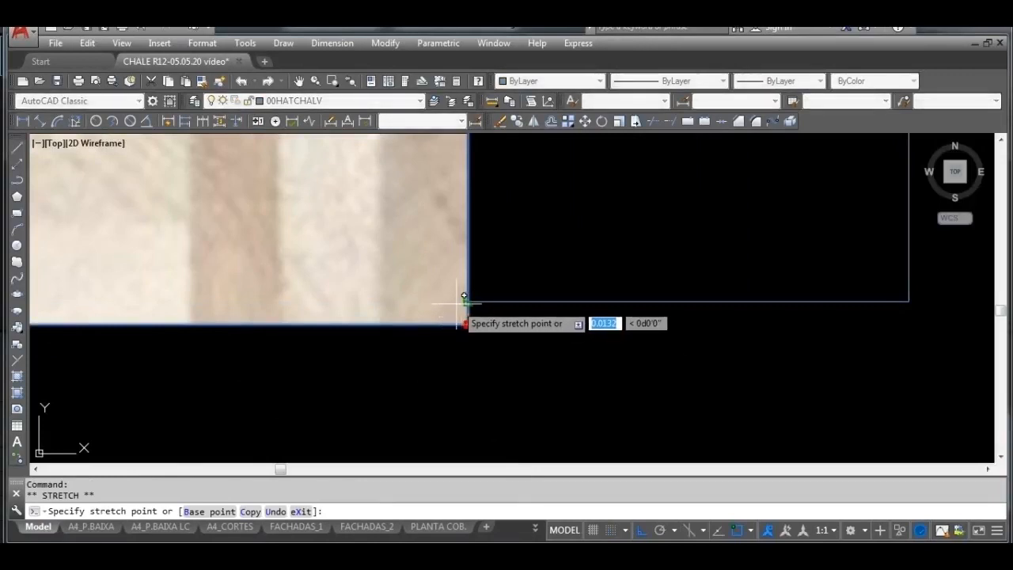
{"action": "left_click", "coordinate": [457, 304]}
{"action": "scroll", "coordinate": [467, 324], "scroll_direction": "down", "scroll_amount": 2}
{"action": "middle_click_drag", "start_coordinate": [66, 381], "coordinate": [441, 412]}
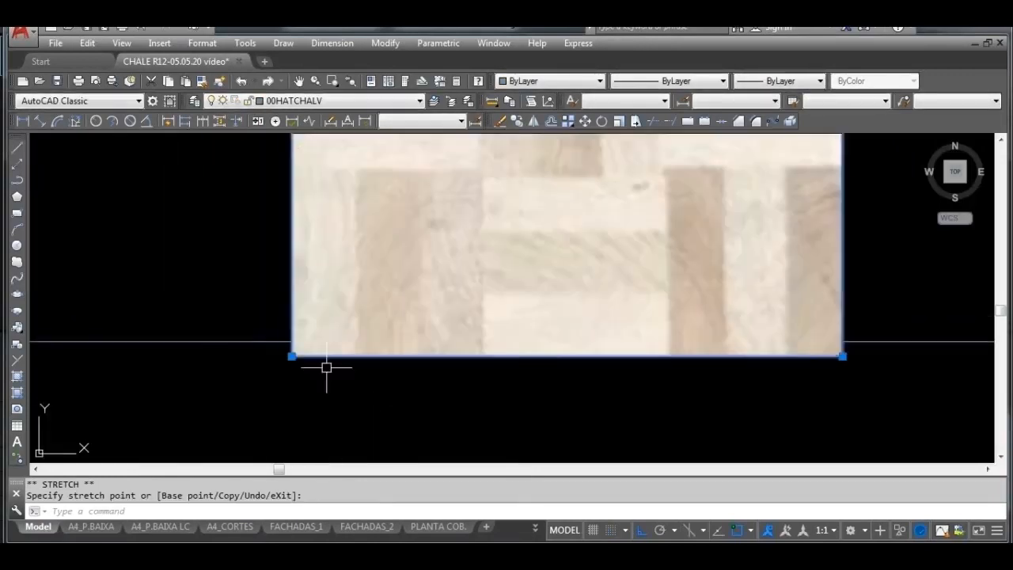
Step: Try to stretch the parquet image from its lower-left corner up to the first square's bottom edge
{"action": "scroll", "coordinate": [271, 355], "scroll_direction": "up", "scroll_amount": 2}
{"action": "left_click", "coordinate": [305, 359]}
{"action": "left_click", "coordinate": [323, 334]}
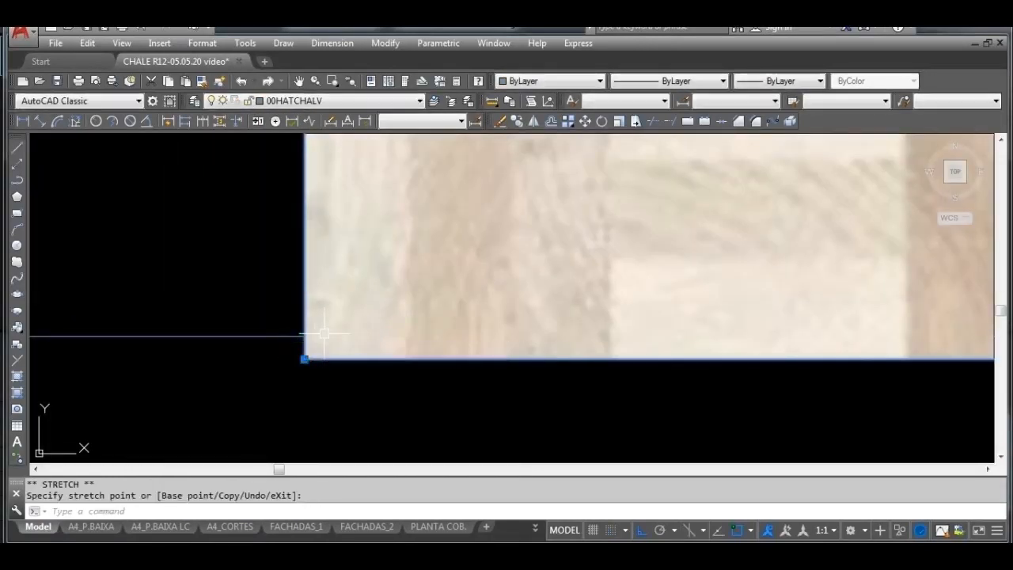
{"action": "left_click", "coordinate": [305, 358]}
{"action": "left_click", "coordinate": [304, 336]}
{"action": "scroll", "coordinate": [316, 340], "scroll_direction": "up", "scroll_amount": 2}
{"action": "scroll", "coordinate": [333, 324], "scroll_direction": "down", "scroll_amount": 3}
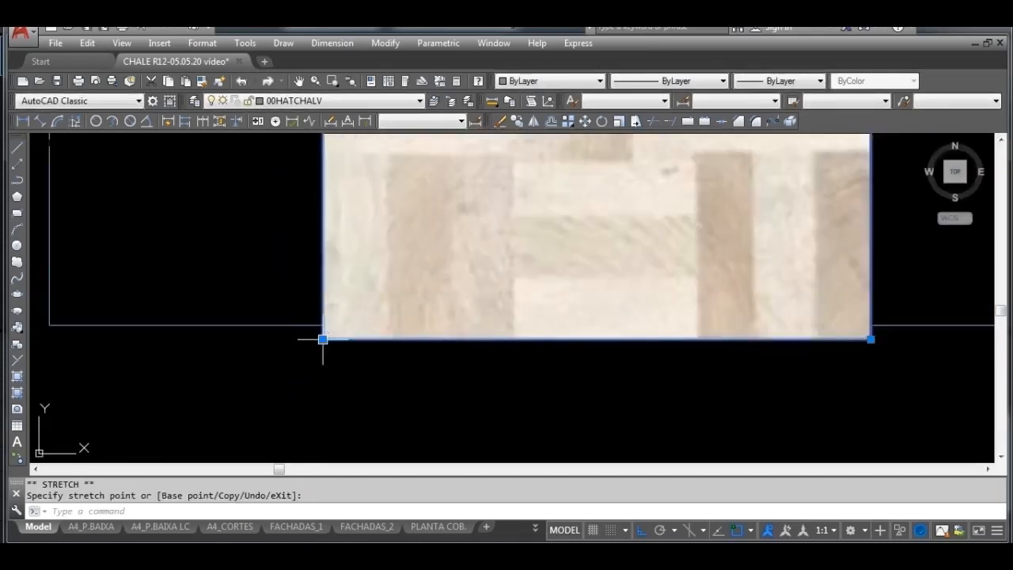
Step: Scale the parquet image by a factor of 0.9 about its lower-right corner
{"action": "scroll", "coordinate": [408, 287], "scroll_direction": "down", "scroll_amount": 2}
{"action": "middle_click_drag", "start_coordinate": [438, 264], "coordinate": [400, 464]}
{"action": "scroll", "coordinate": [429, 312], "scroll_direction": "down", "scroll_amount": 1}
{"action": "middle_click_drag", "start_coordinate": [432, 309], "coordinate": [432, 309]}
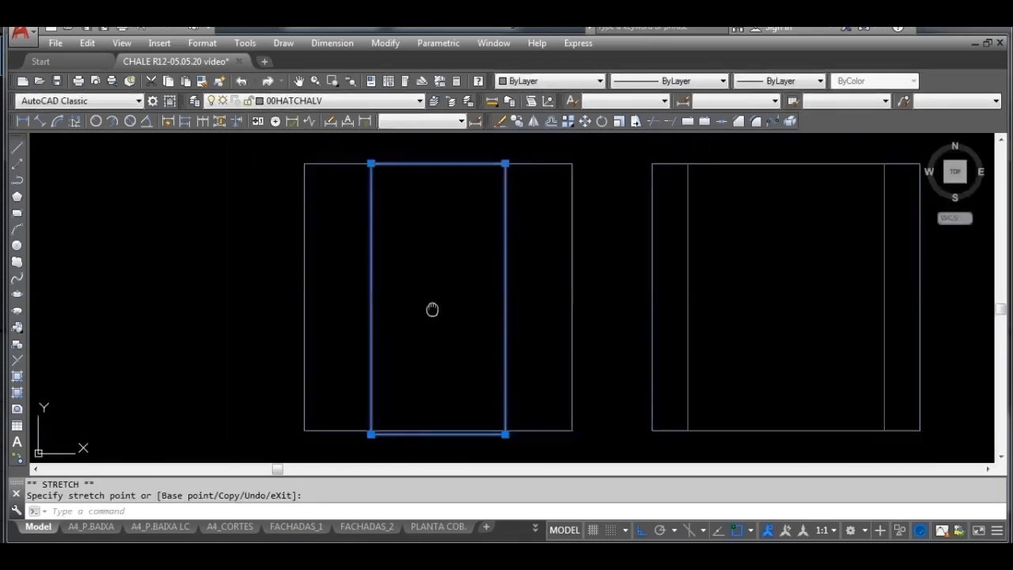
{"action": "scroll", "coordinate": [432, 309], "scroll_direction": "down", "scroll_amount": 1}
{"action": "scroll", "coordinate": [468, 328], "scroll_direction": "up", "scroll_amount": 4}
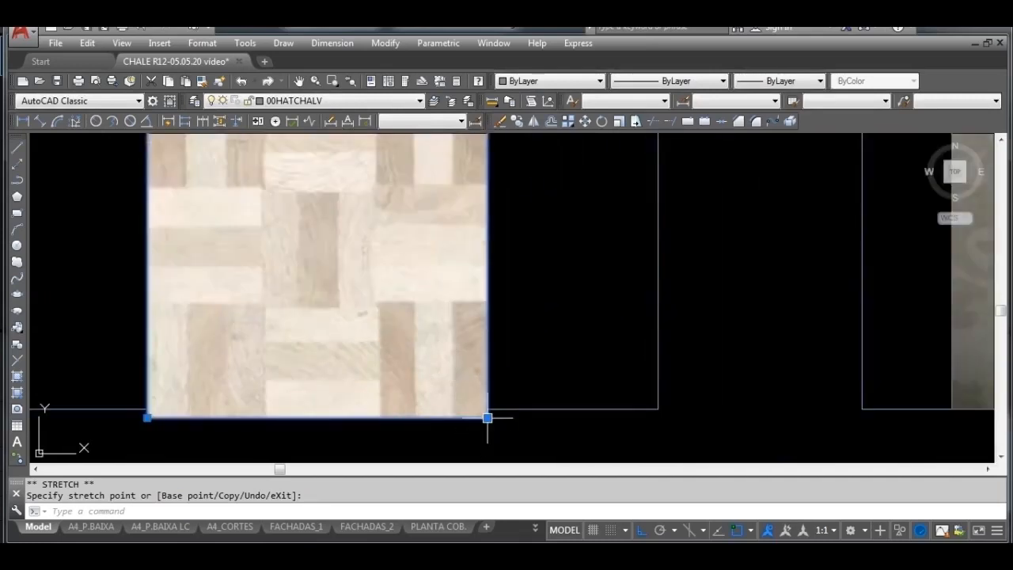
{"action": "left_click", "coordinate": [487, 418]}
{"action": "left_click", "coordinate": [488, 418]}
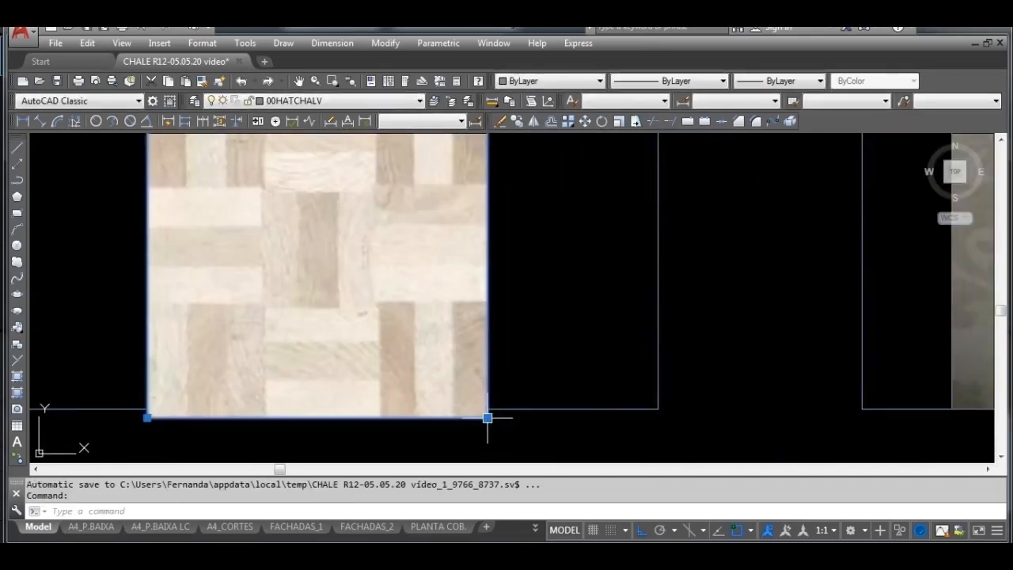
{"action": "left_click", "coordinate": [487, 418]}
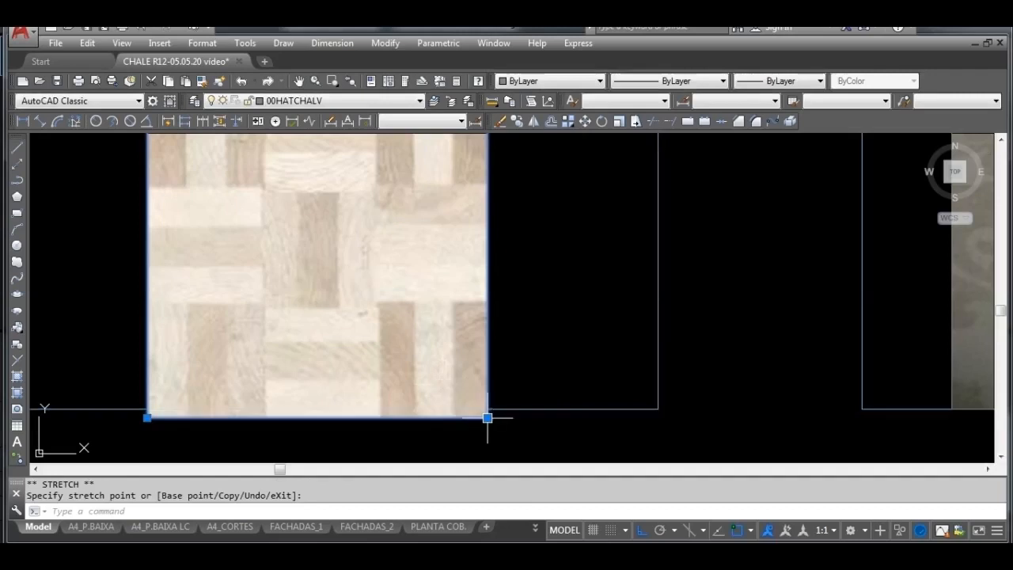
{"action": "right_click", "coordinate": [488, 418]}
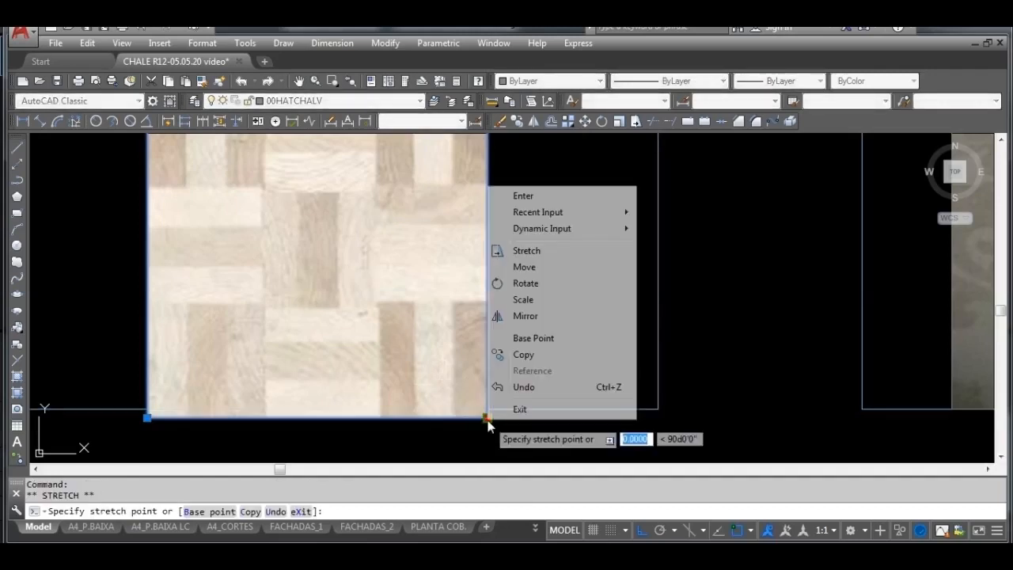
{"action": "left_click", "coordinate": [521, 301]}
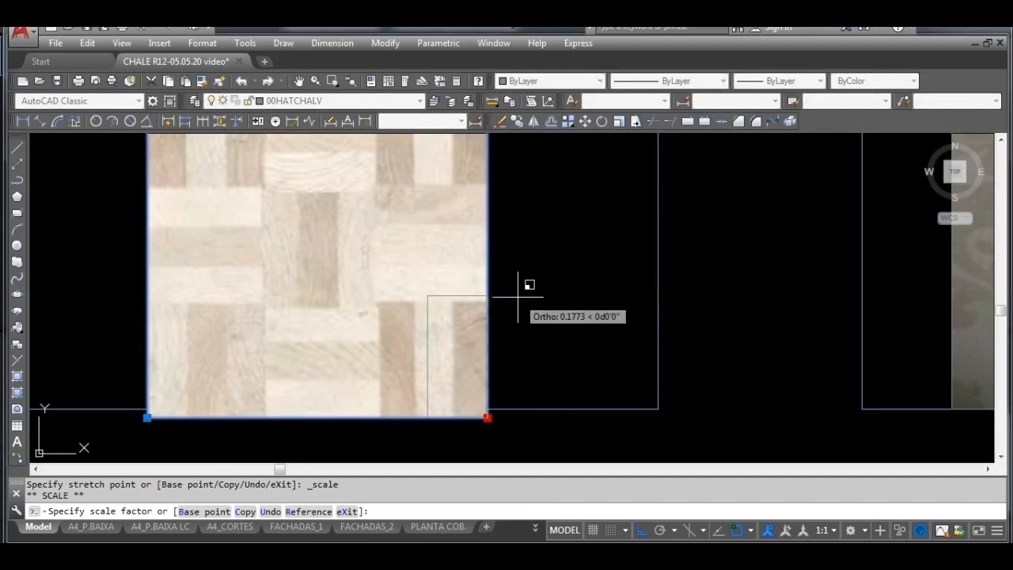
{"action": "type", "text": ".9"}
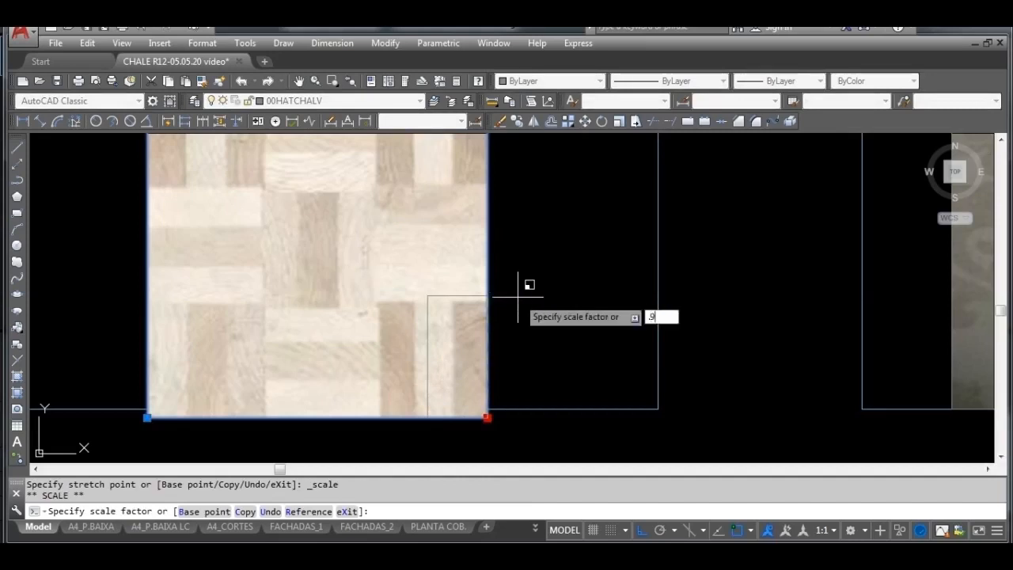
{"action": "key", "text": "Return"}
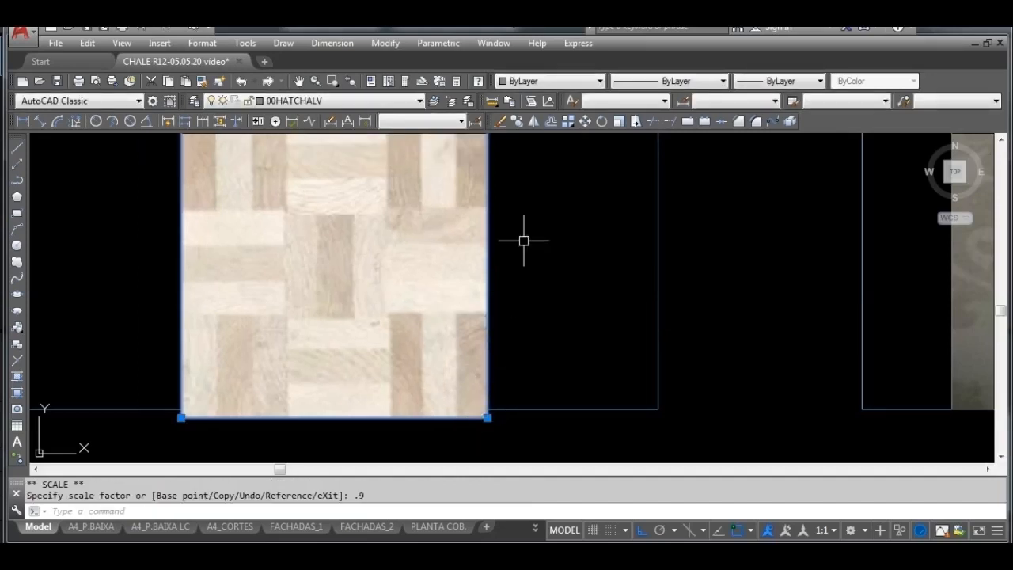
Step: Move the reduced parquet image by its top-edge midpoint onto the midpoint of the first square's top edge
{"action": "scroll", "coordinate": [523, 238], "scroll_direction": "down", "scroll_amount": 4}
{"action": "middle_click_drag", "start_coordinate": [523, 237], "coordinate": [540, 388]}
{"action": "scroll", "coordinate": [505, 192], "scroll_direction": "up", "scroll_amount": 2}
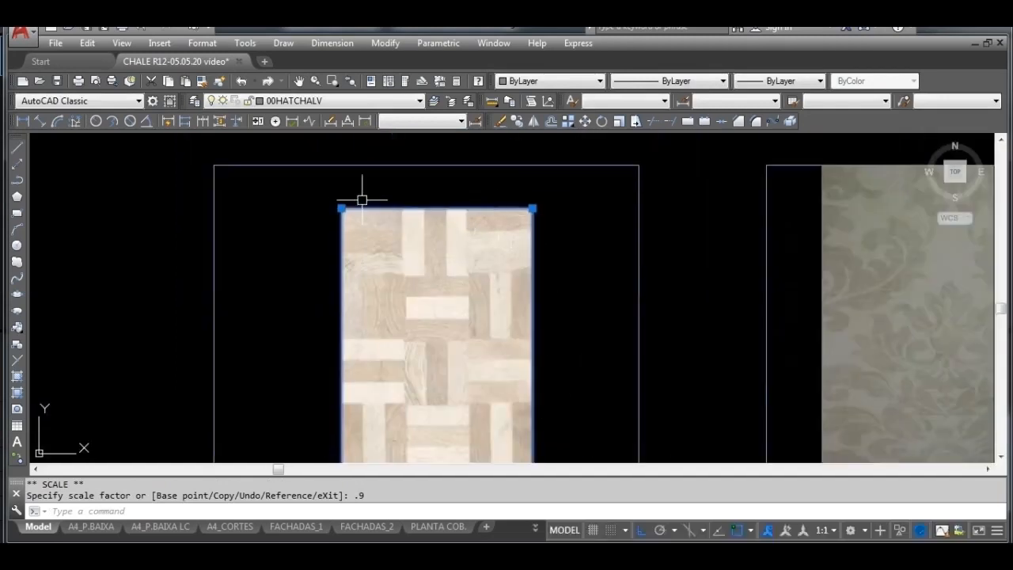
{"action": "left_click", "coordinate": [585, 120]}
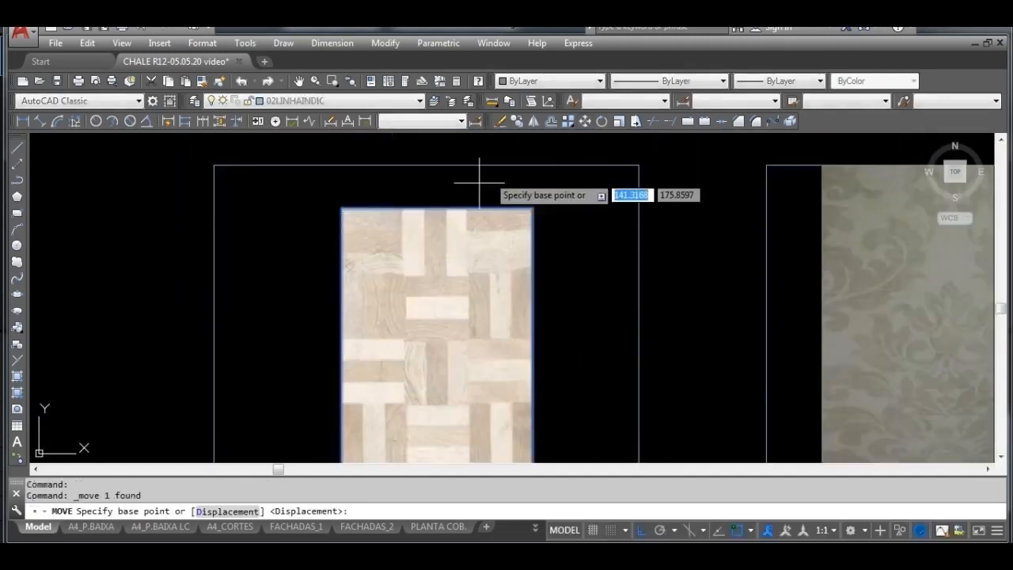
{"action": "left_click", "coordinate": [437, 210]}
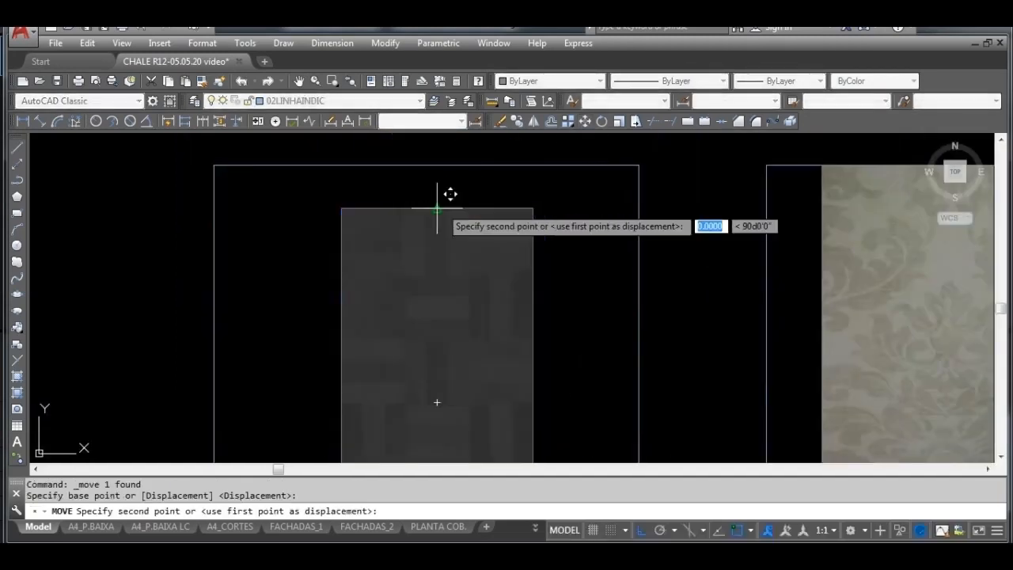
{"action": "left_click", "coordinate": [423, 167]}
Step: Stretch the parquet image from its lower-right corner so its bottom edge meets the first square's bottom edge
{"action": "scroll", "coordinate": [460, 208], "scroll_direction": "down", "scroll_amount": 2}
{"action": "scroll", "coordinate": [506, 428], "scroll_direction": "up", "scroll_amount": 4}
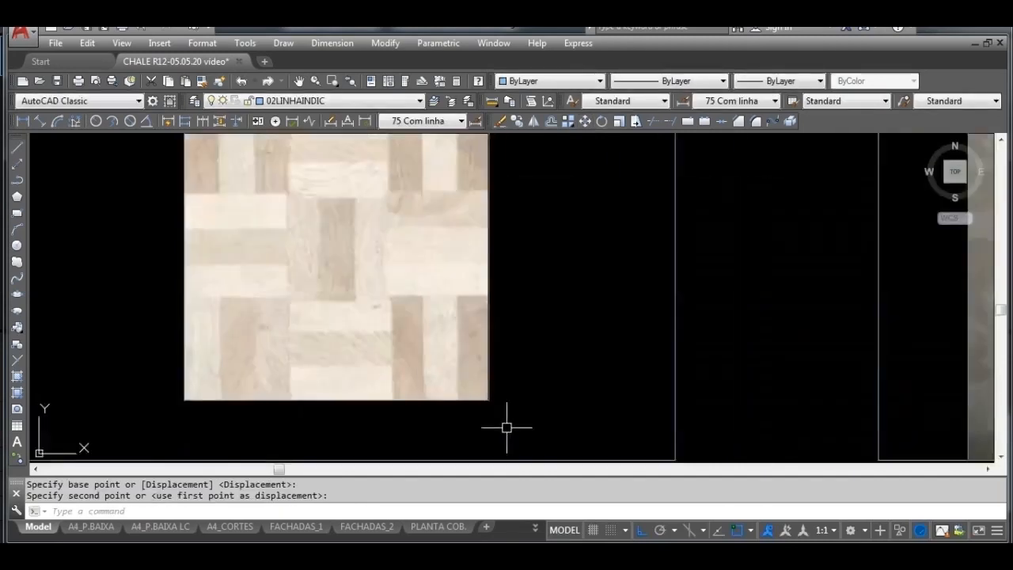
{"action": "left_click", "coordinate": [489, 399]}
{"action": "left_click", "coordinate": [488, 400]}
{"action": "middle_click_drag", "start_coordinate": [489, 402], "coordinate": [499, 362]}
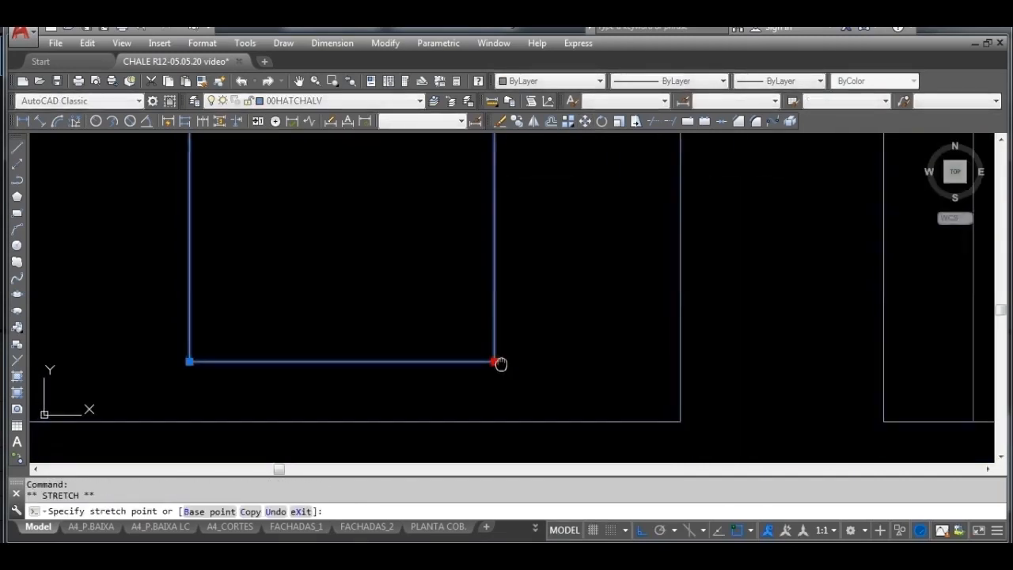
{"action": "left_click", "coordinate": [520, 419]}
{"action": "scroll", "coordinate": [518, 429], "scroll_direction": "up", "scroll_amount": 3}
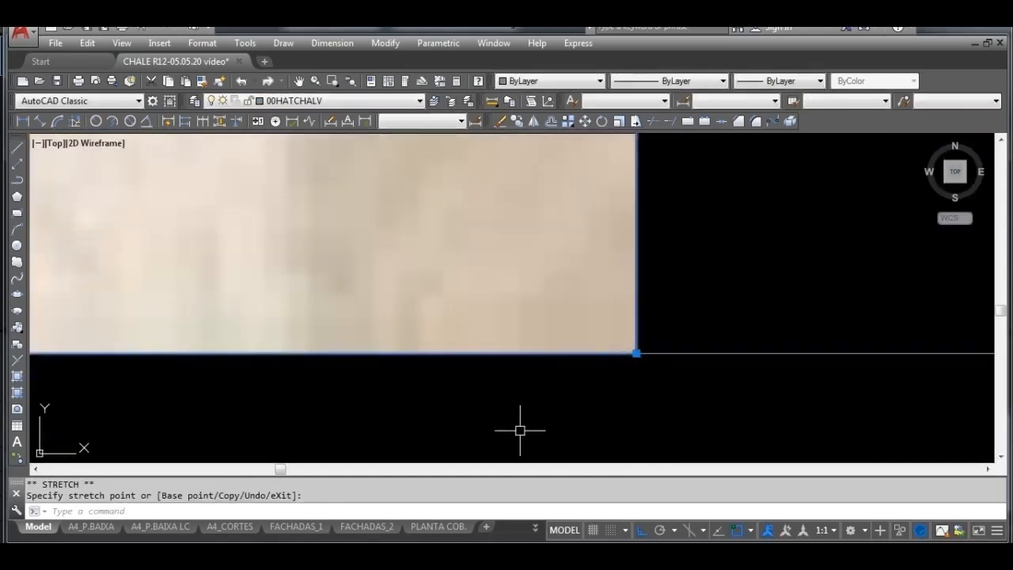
Step: Recentre the stretched parquet image in the first square, aligning the midpoints of their top edges
{"action": "scroll", "coordinate": [520, 430], "scroll_direction": "down", "scroll_amount": 3}
{"action": "scroll", "coordinate": [524, 419], "scroll_direction": "down", "scroll_amount": 3}
{"action": "middle_click_drag", "start_coordinate": [536, 262], "coordinate": [563, 337]}
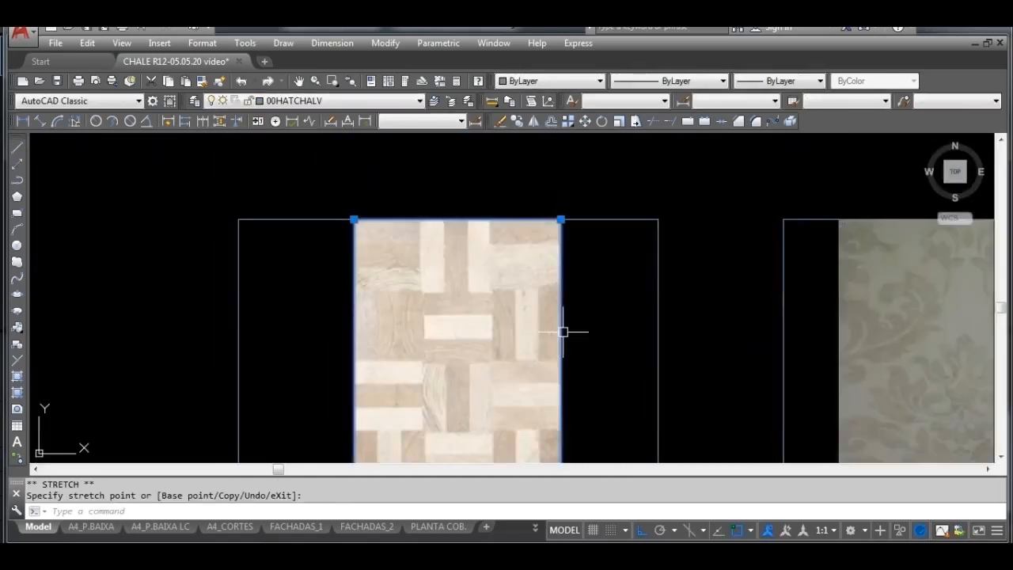
{"action": "left_click", "coordinate": [585, 121]}
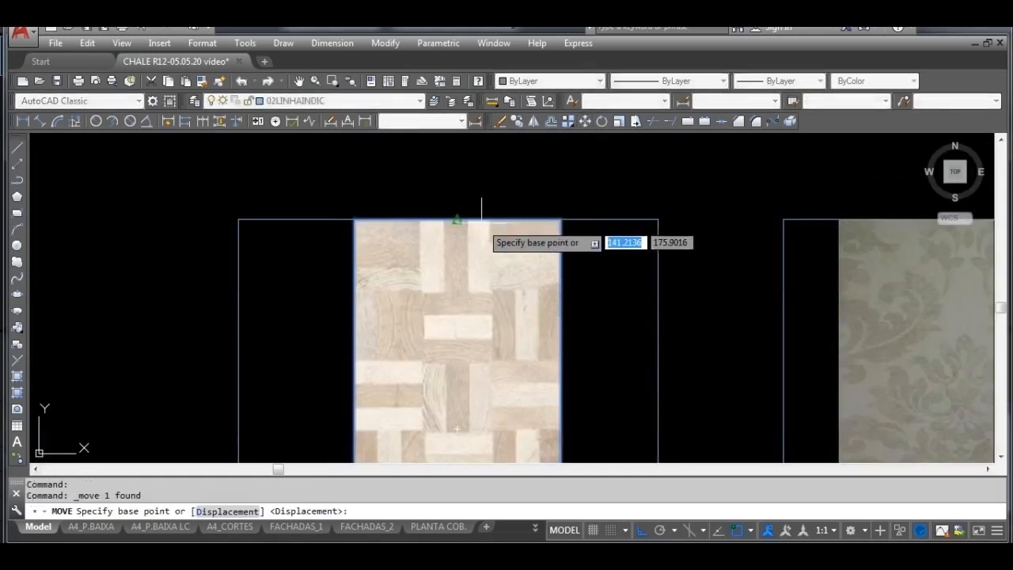
{"action": "left_click", "coordinate": [455, 221]}
{"action": "left_click", "coordinate": [436, 212]}
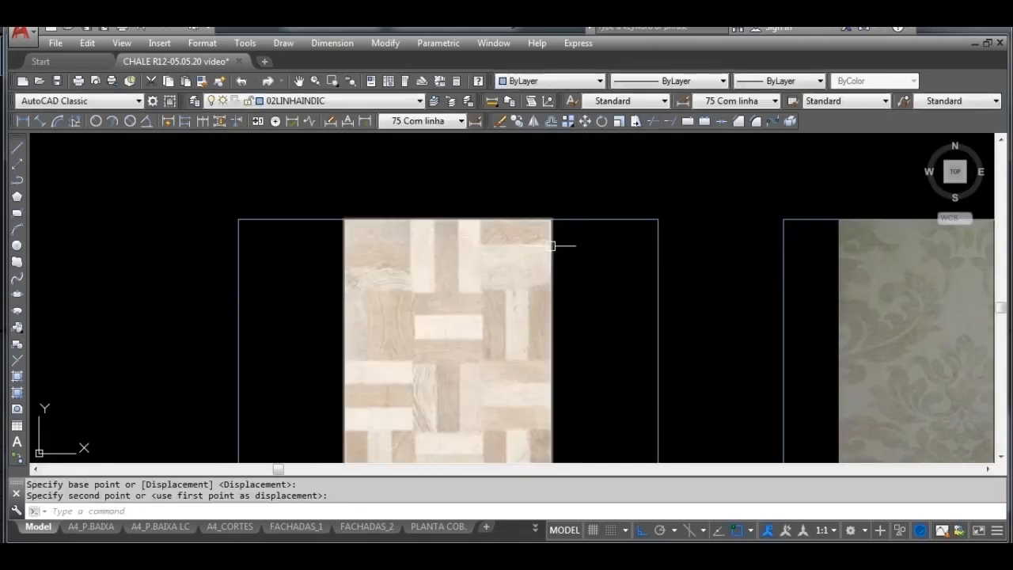
{"action": "scroll", "coordinate": [559, 244], "scroll_direction": "down", "scroll_amount": 4}
{"action": "middle_click_drag", "start_coordinate": [567, 250], "coordinate": [456, 252]}
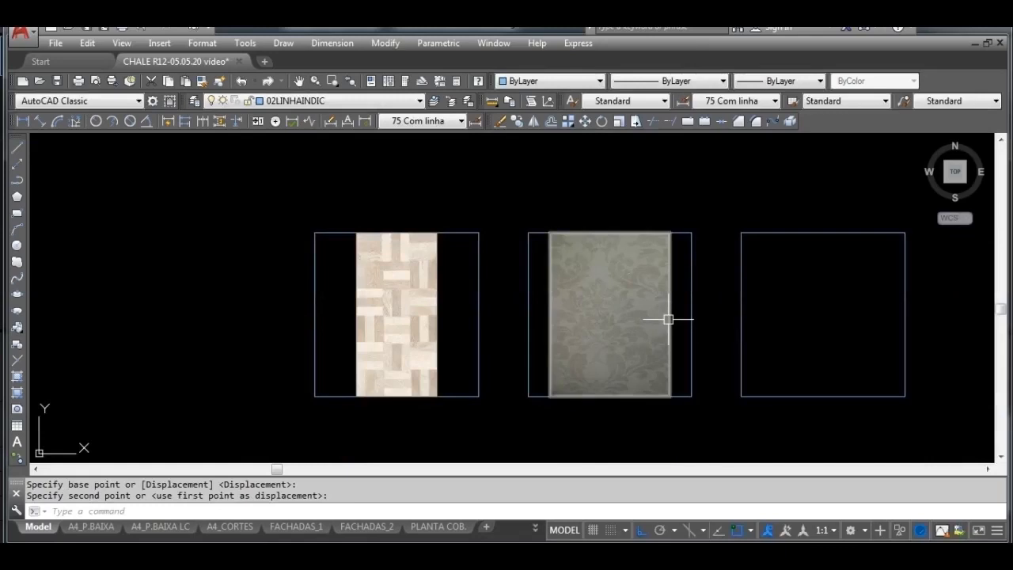
{"action": "scroll", "coordinate": [677, 318], "scroll_direction": "up", "scroll_amount": 2}
{"action": "middle_click_drag", "start_coordinate": [678, 318], "coordinate": [718, 316]}
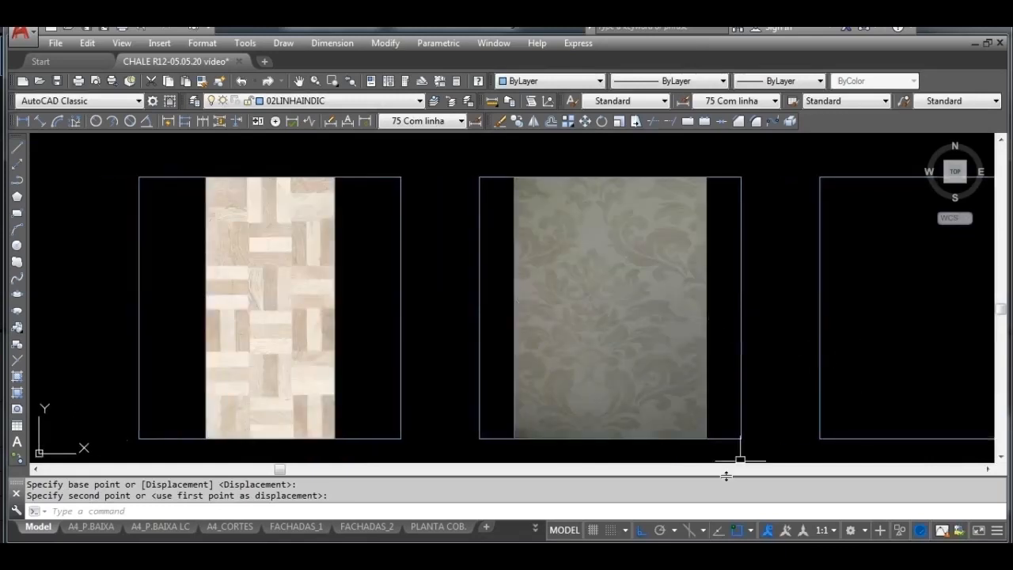
Step: Switch to the CHALÉ file explorer window and open the IMAGENS REVESTIMENTOS folder inside PROJETOS PARA AULAS > LOFT
{"action": "scroll", "coordinate": [376, 351], "scroll_direction": "down", "scroll_amount": 5}
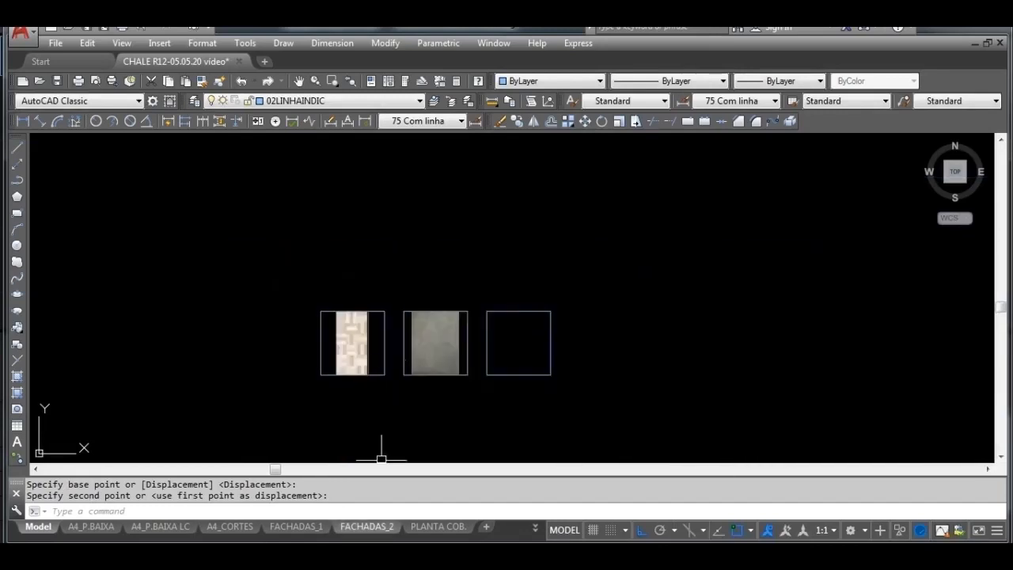
{"action": "mouse_move", "coordinate": [295, 554]}
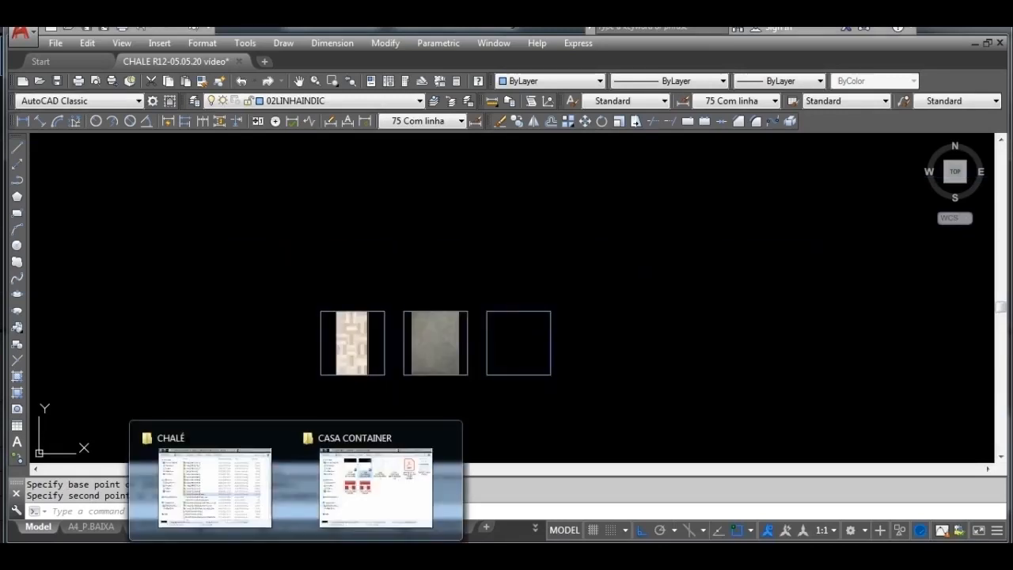
{"action": "left_click", "coordinate": [262, 496]}
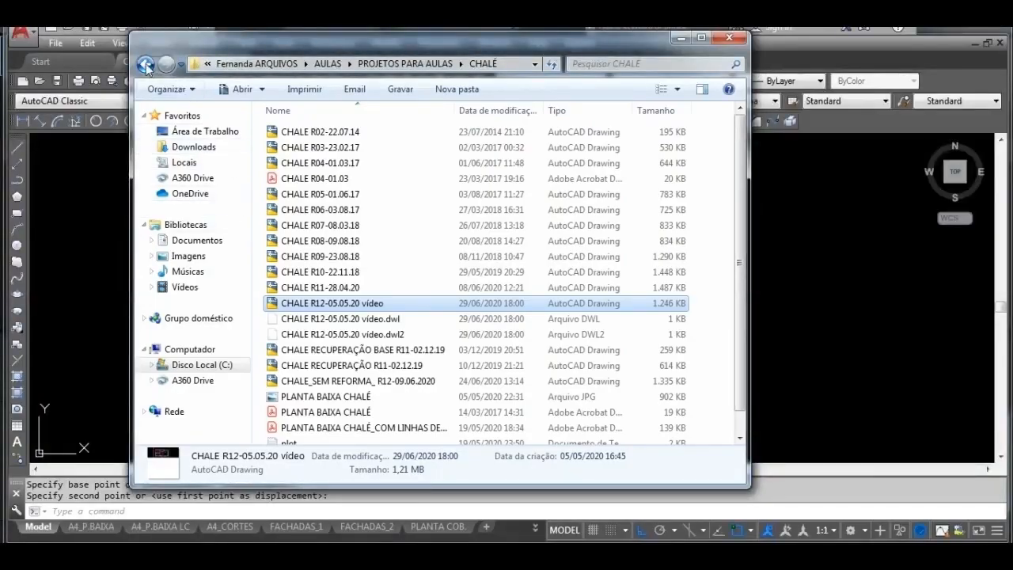
{"action": "left_click", "coordinate": [146, 64]}
{"action": "left_click", "coordinate": [146, 64]}
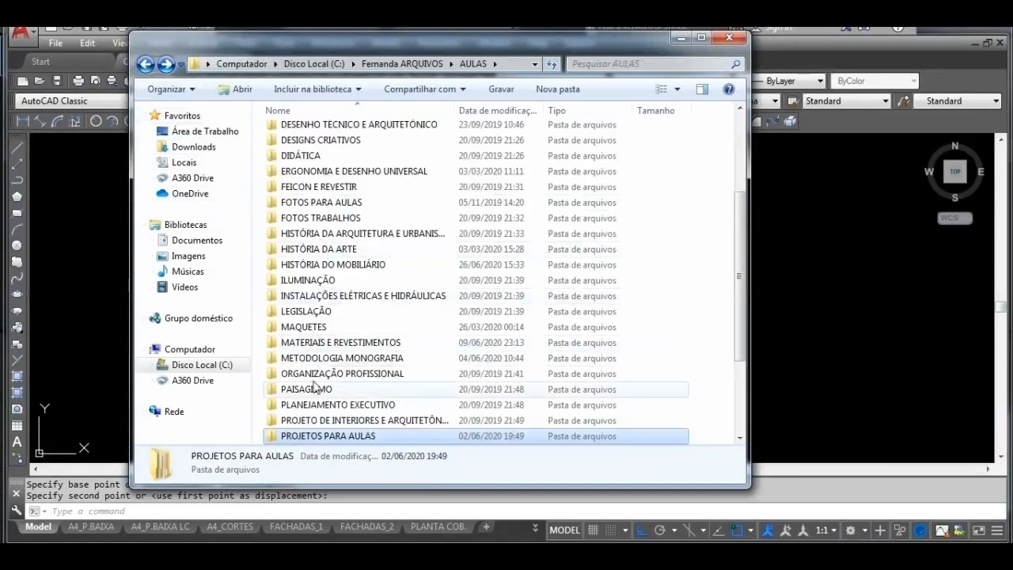
{"action": "double_click", "coordinate": [310, 436]}
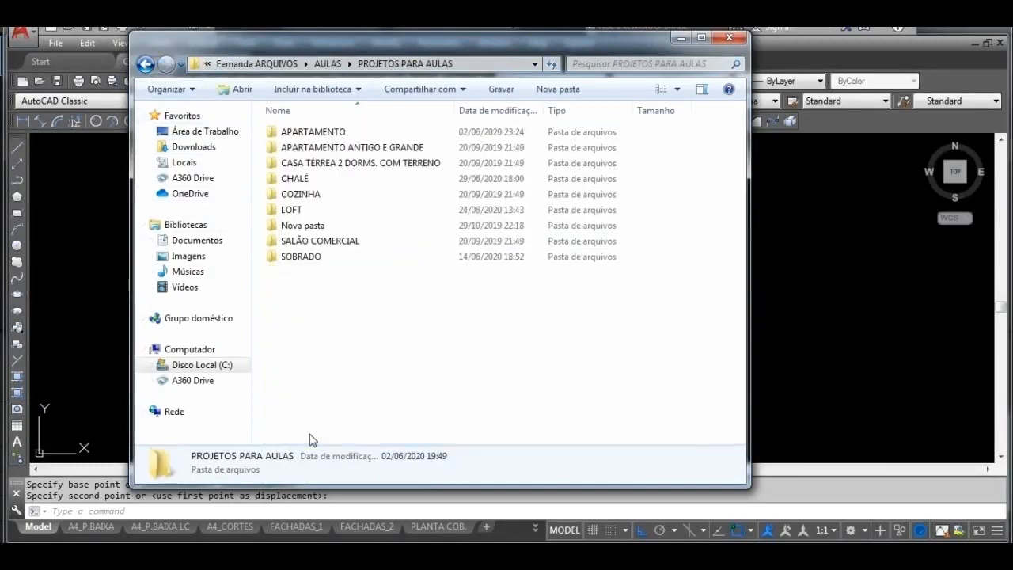
{"action": "double_click", "coordinate": [310, 209]}
{"action": "double_click", "coordinate": [318, 167]}
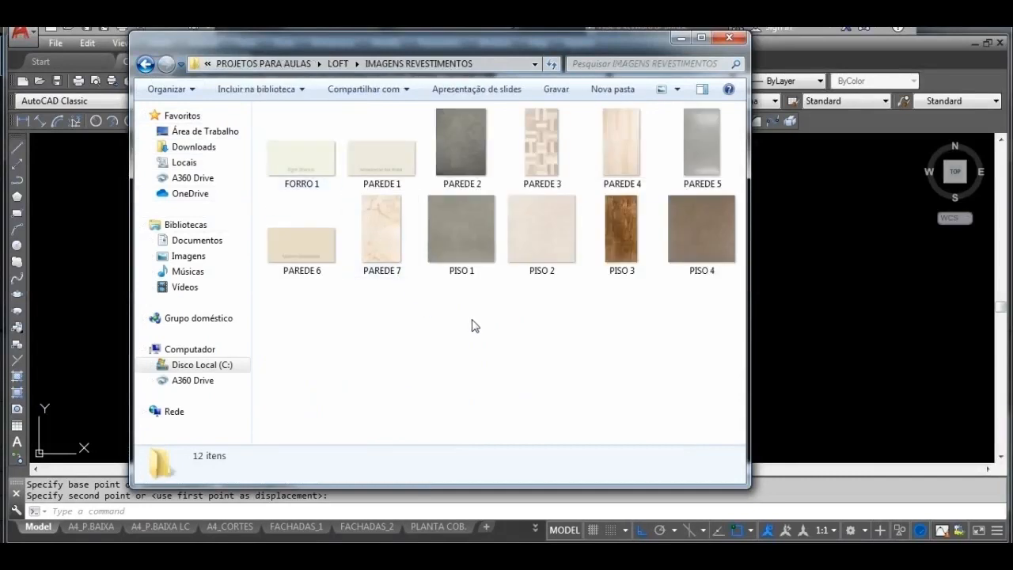
Step: Copy the PISO 4 image from the folder and paste it beside the empty third square, specifying its position, scale and rotation on screen
{"action": "left_click", "coordinate": [702, 239]}
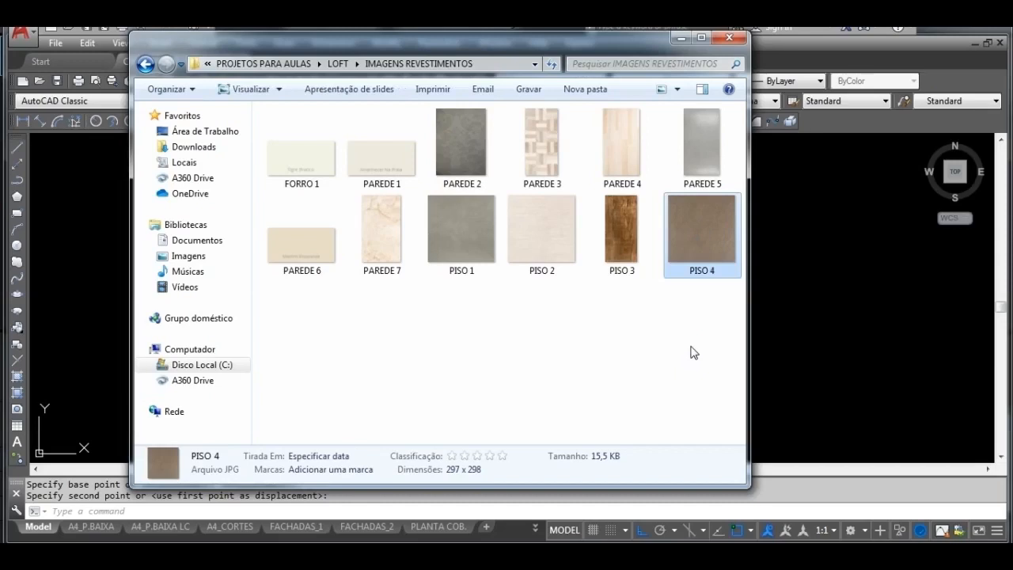
{"action": "left_click", "coordinate": [803, 267]}
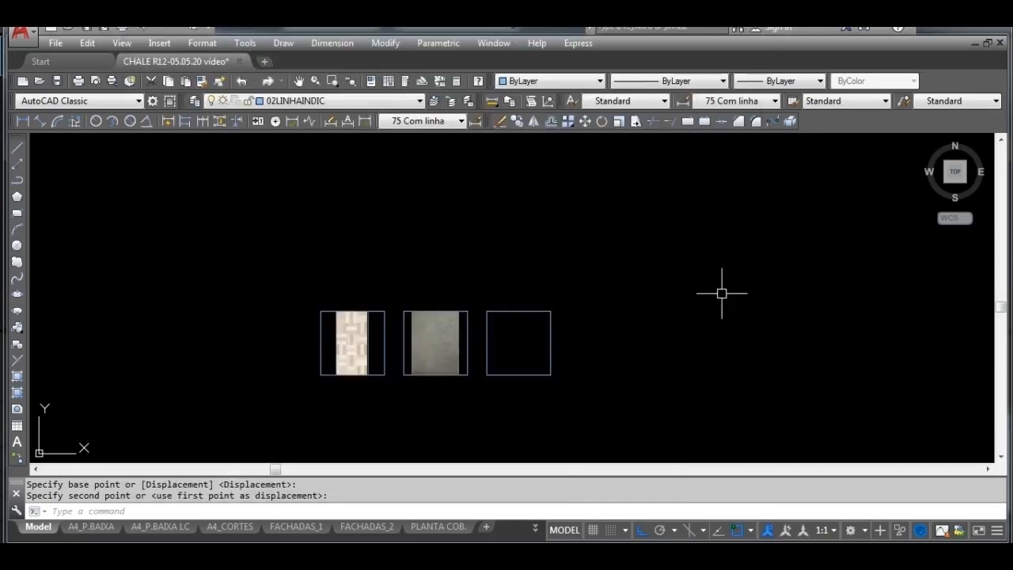
{"action": "key", "text": "ctrl+v"}
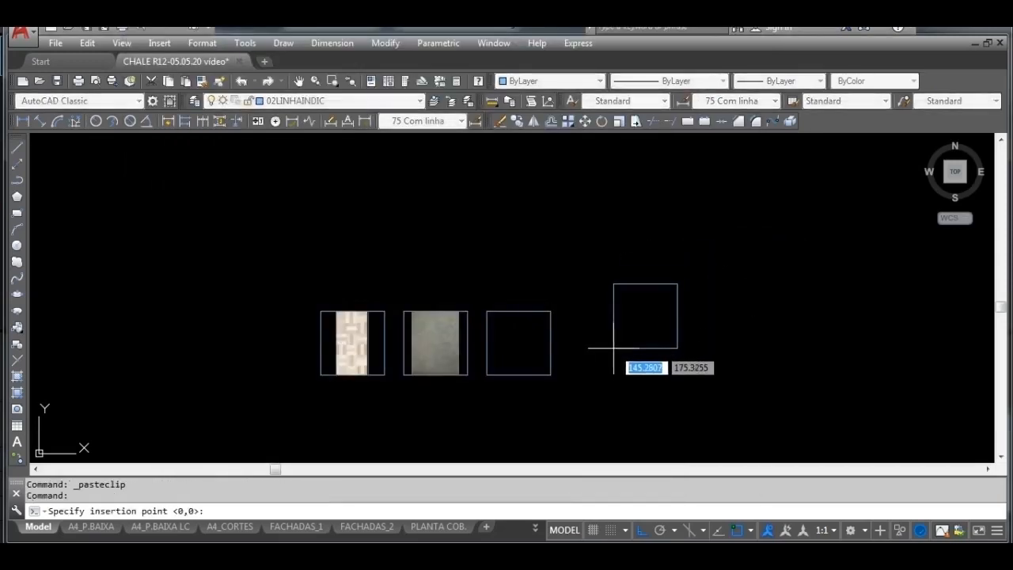
{"action": "left_click", "coordinate": [610, 359]}
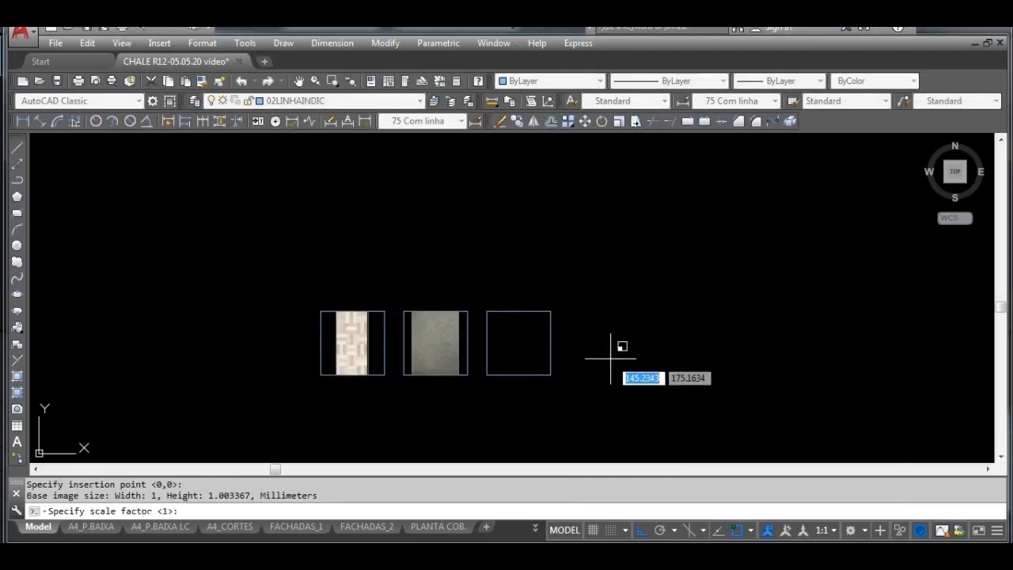
{"action": "left_click", "coordinate": [728, 389]}
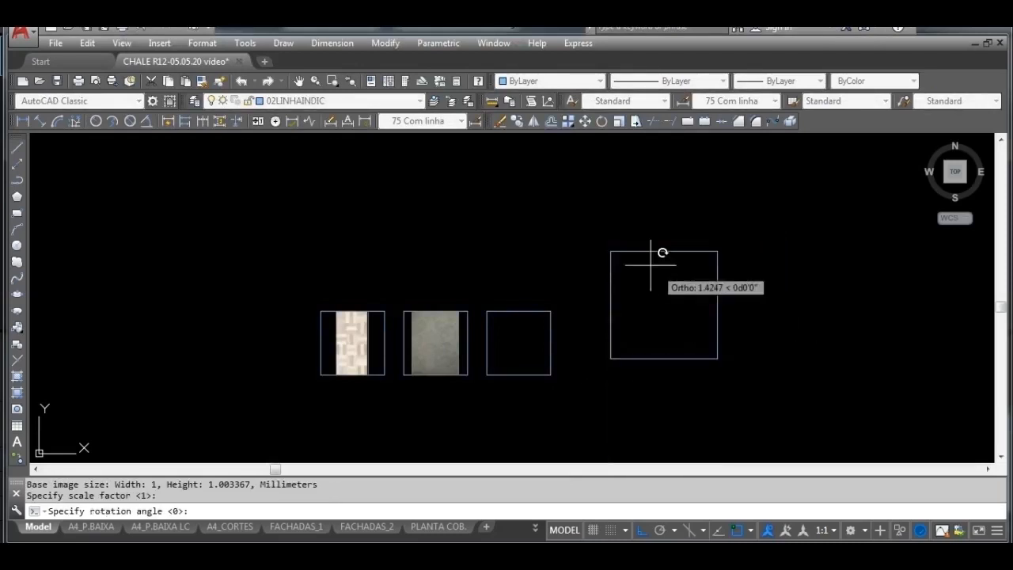
{"action": "left_click", "coordinate": [599, 248]}
{"action": "scroll", "coordinate": [770, 378], "scroll_direction": "up", "scroll_amount": 2}
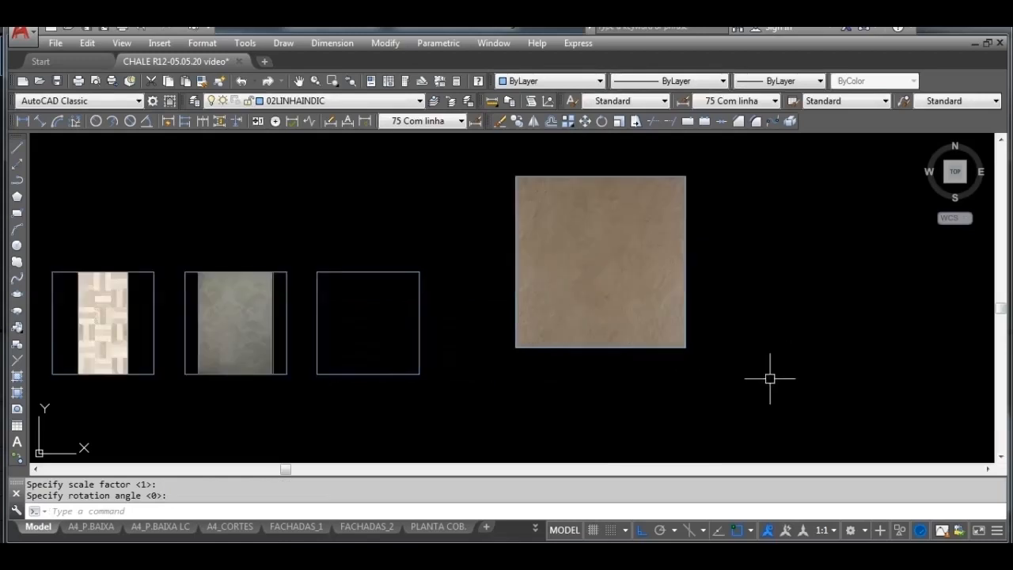
Step: Assign the pasted PISO 4 image to the 00HATCHALV layer
{"action": "left_click", "coordinate": [710, 406]}
{"action": "left_click", "coordinate": [667, 325]}
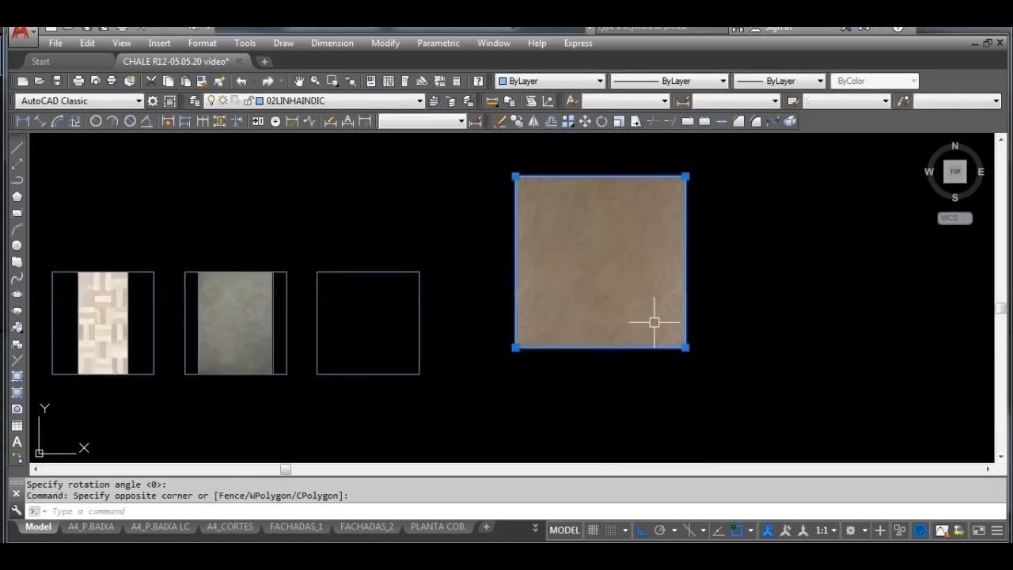
{"action": "left_click", "coordinate": [422, 103]}
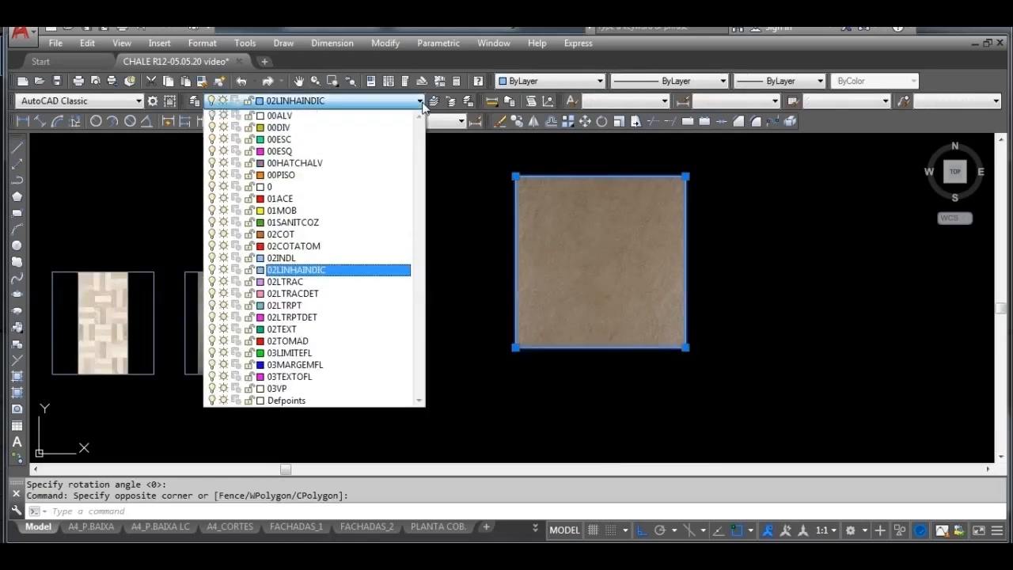
{"action": "left_click", "coordinate": [348, 162]}
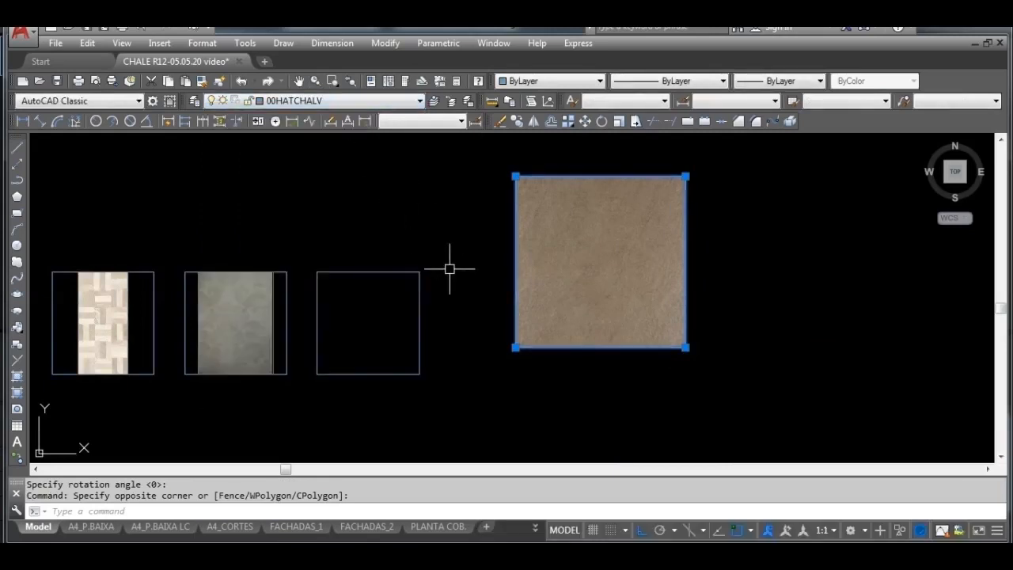
{"action": "key", "text": "Escape"}
{"action": "scroll", "coordinate": [688, 332], "scroll_direction": "down", "scroll_amount": 1}
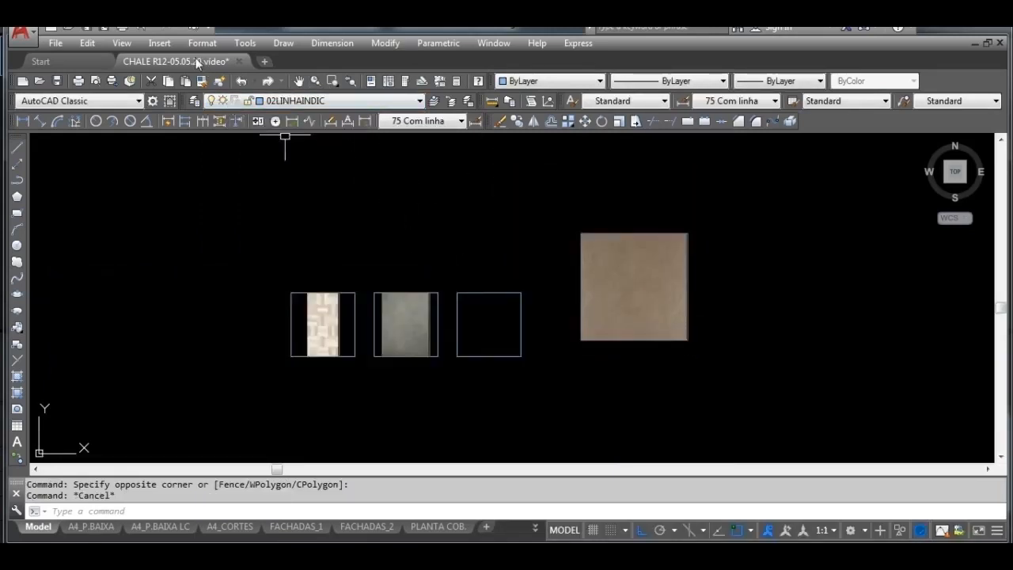
{"action": "left_click", "coordinate": [164, 44]}
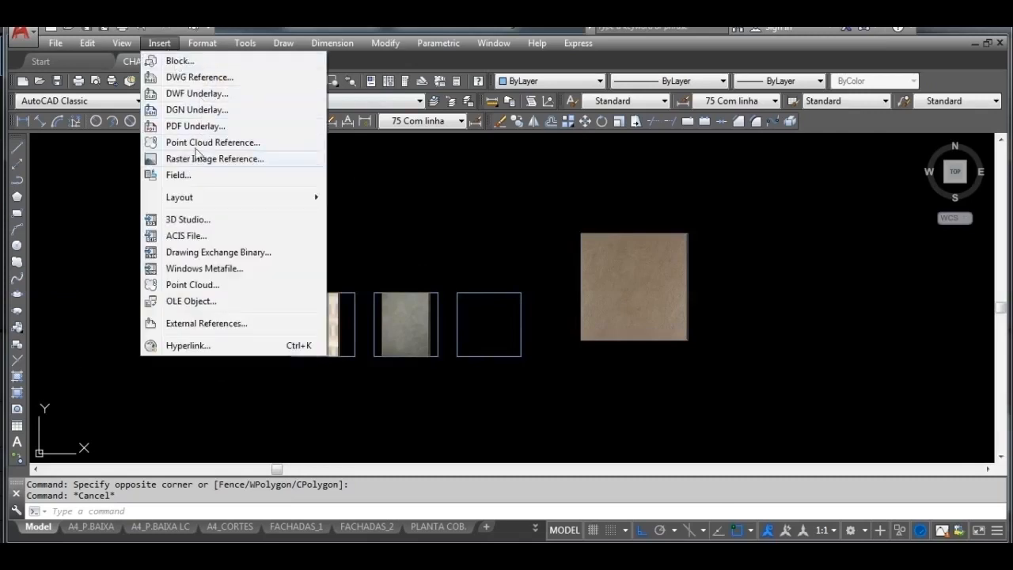
{"action": "left_click", "coordinate": [204, 158]}
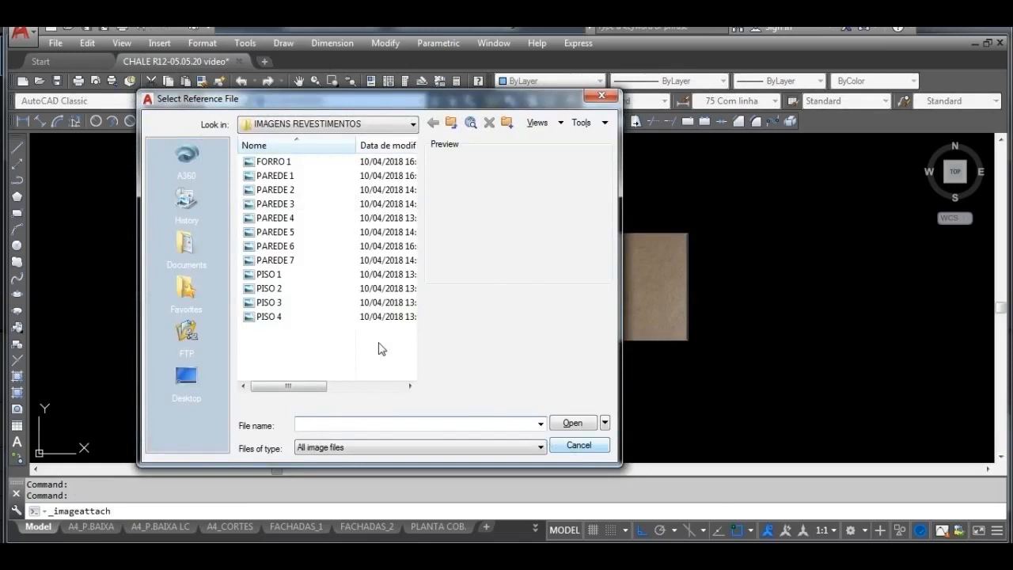
{"action": "left_click", "coordinate": [332, 302]}
{"action": "left_click", "coordinate": [574, 423]}
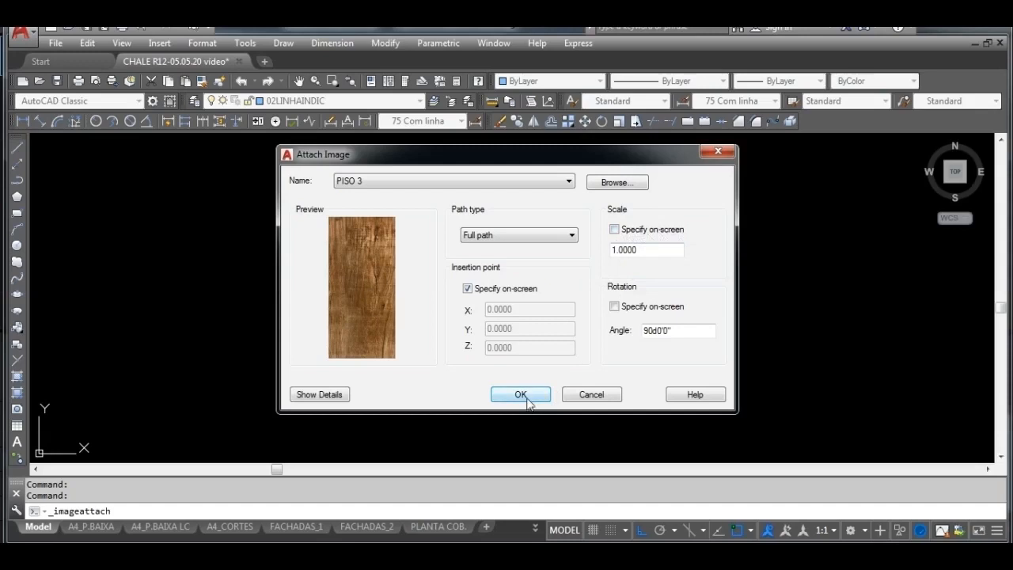
{"action": "left_click", "coordinate": [591, 395]}
Step: Move the PISO 4 image by its upper-left corner onto the upper-left corner of the empty third square
{"action": "left_click", "coordinate": [741, 366]}
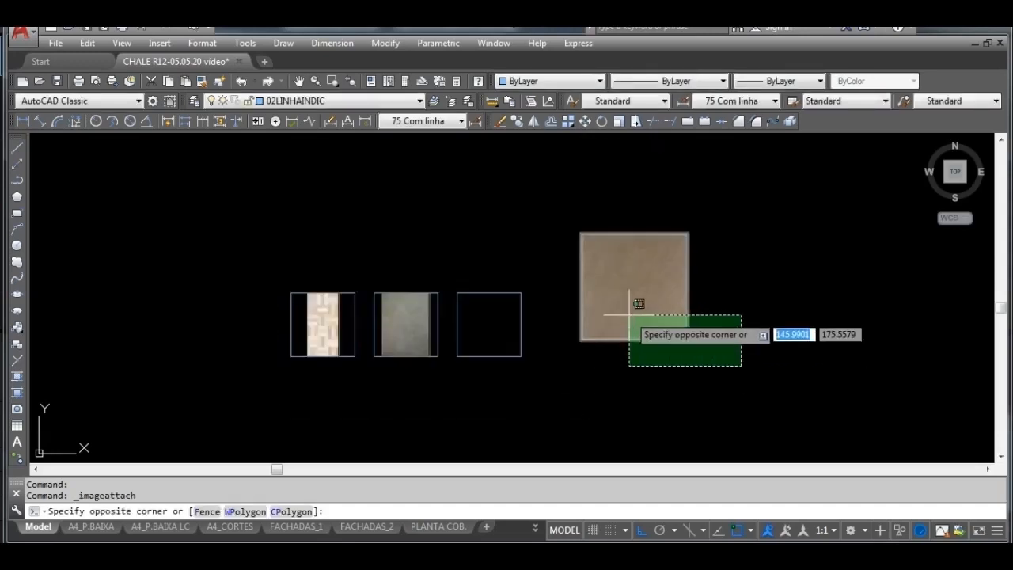
{"action": "left_click", "coordinate": [630, 314]}
{"action": "left_click", "coordinate": [586, 121]}
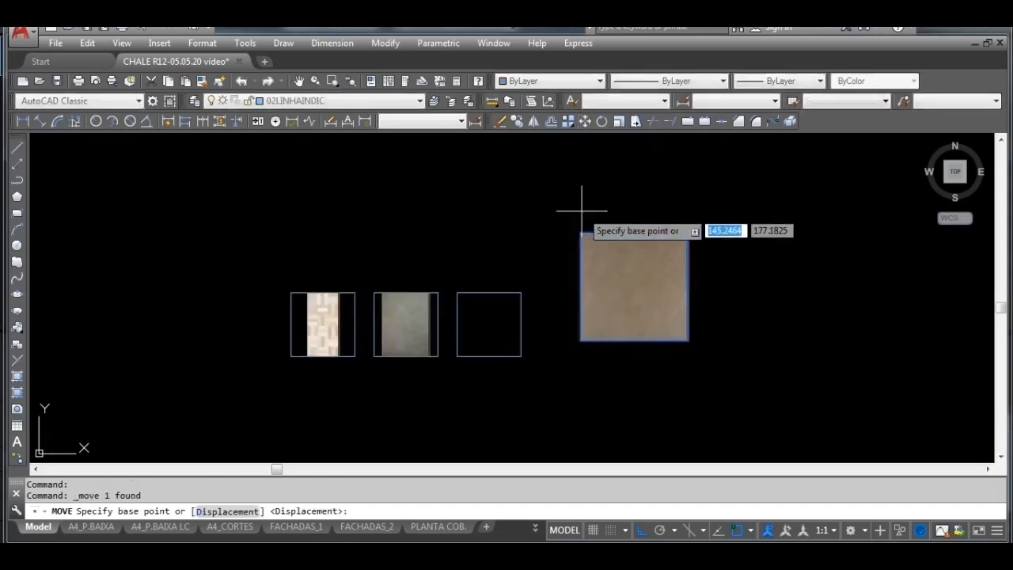
{"action": "left_click", "coordinate": [581, 289]}
{"action": "left_click", "coordinate": [457, 293]}
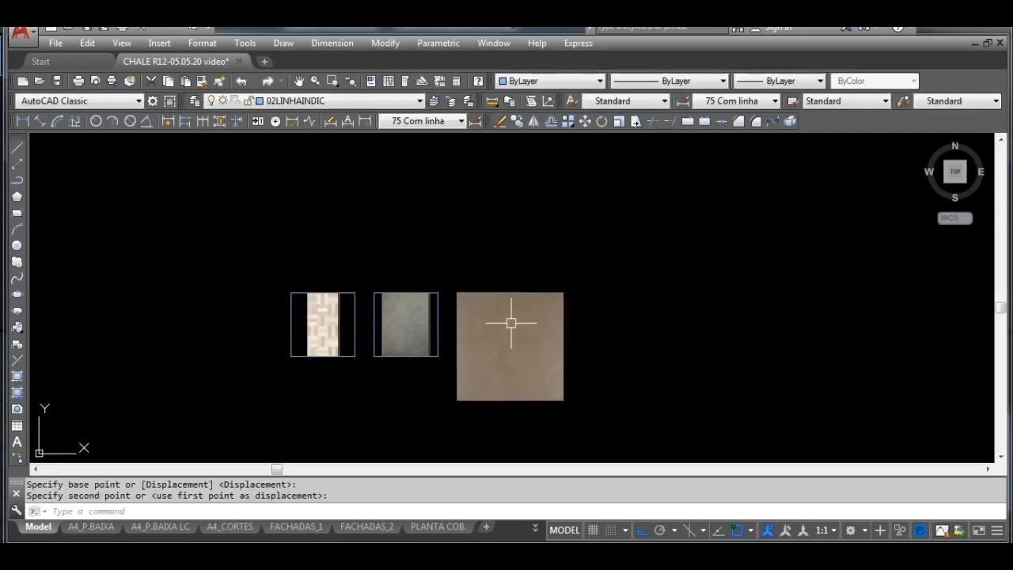
Step: Stretch the PISO 4 image from its lower-right corner to fit the third square and check its edges against the outline
{"action": "left_click", "coordinate": [581, 424]}
{"action": "left_click", "coordinate": [558, 394]}
{"action": "left_click", "coordinate": [564, 400]}
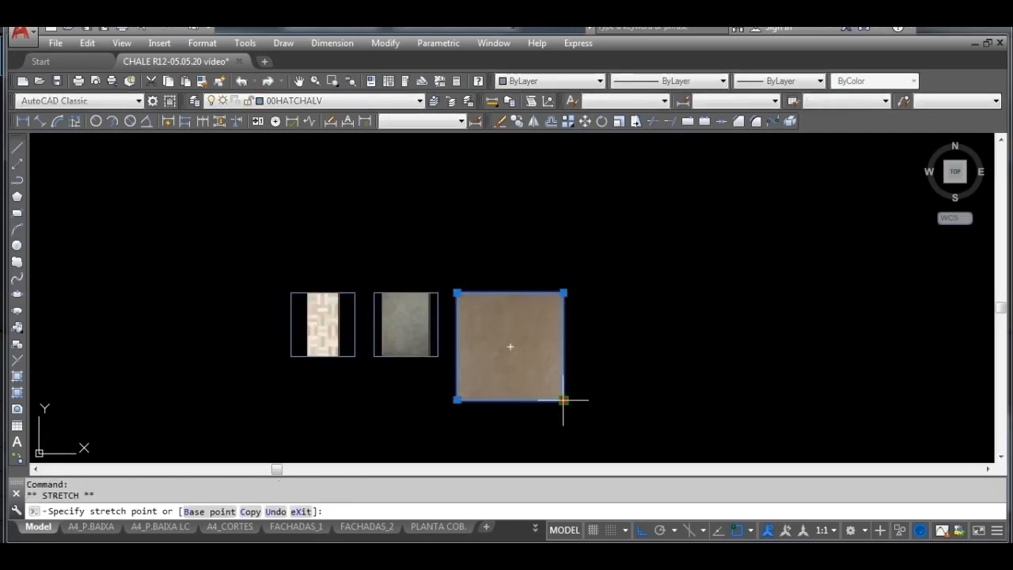
{"action": "left_click", "coordinate": [524, 356]}
{"action": "scroll", "coordinate": [528, 332], "scroll_direction": "up", "scroll_amount": 5}
{"action": "middle_click_drag", "start_coordinate": [531, 385], "coordinate": [586, 312]}
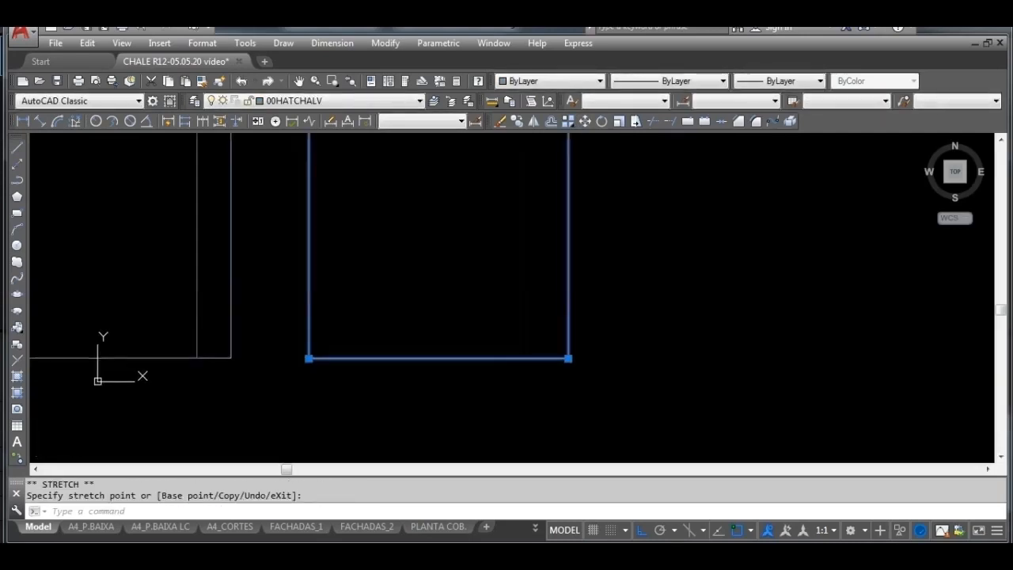
{"action": "scroll", "coordinate": [357, 346], "scroll_direction": "up", "scroll_amount": 5}
{"action": "scroll", "coordinate": [380, 346], "scroll_direction": "down", "scroll_amount": 5}
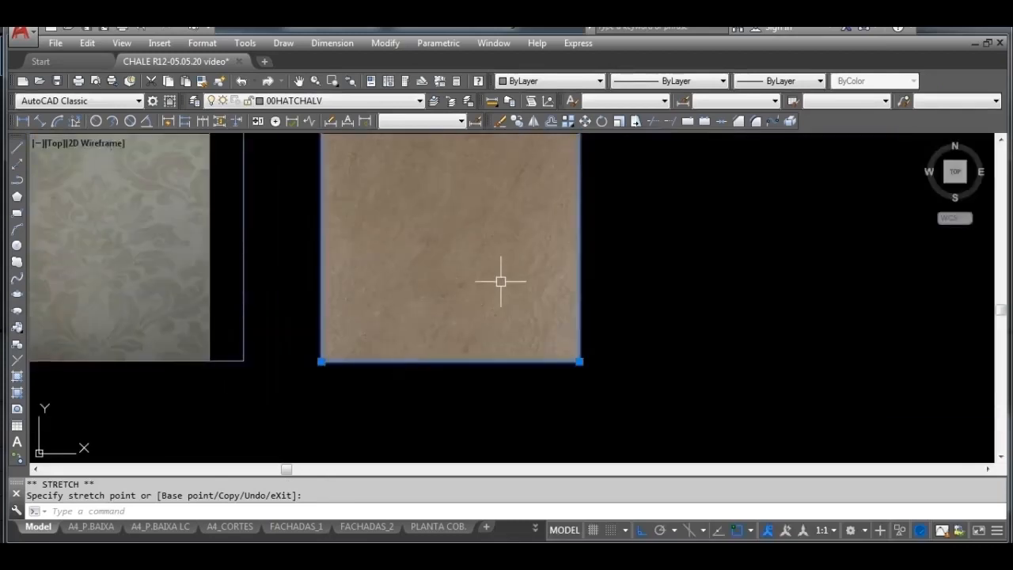
{"action": "middle_click_drag", "start_coordinate": [540, 250], "coordinate": [540, 340]}
{"action": "scroll", "coordinate": [587, 201], "scroll_direction": "down", "scroll_amount": 3}
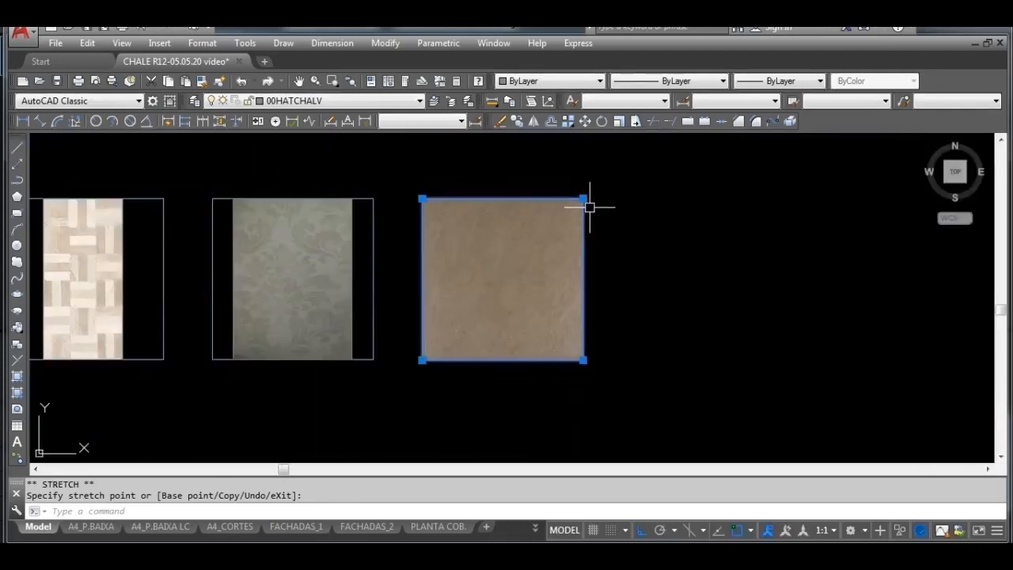
{"action": "mouse_move", "coordinate": [643, 294]}
{"action": "middle_mouse_down"}
{"action": "mouse_move", "coordinate": [668, 307]}
{"action": "mouse_move", "coordinate": [828, 278]}
{"action": "middle_mouse_up"}
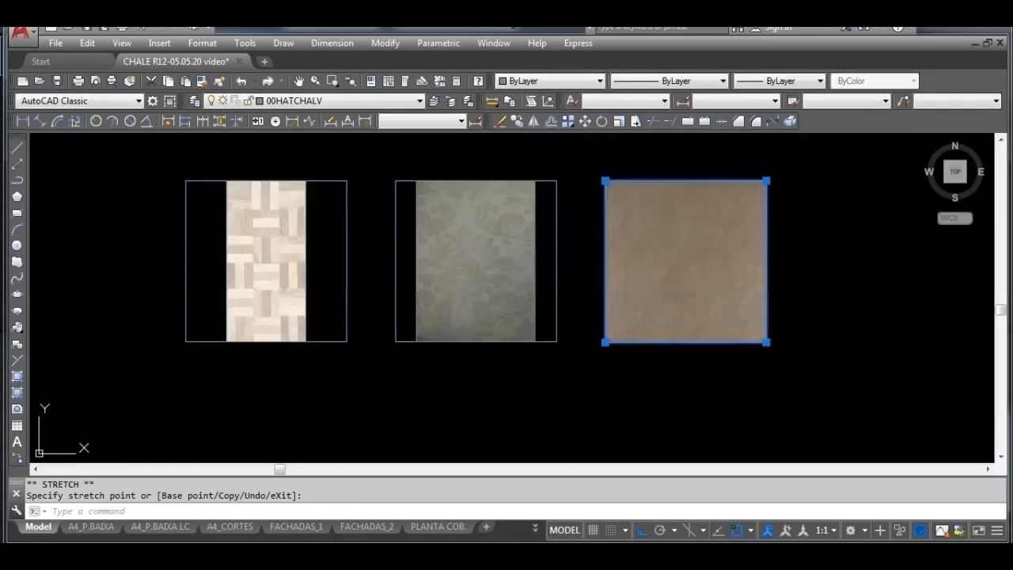
{"action": "key", "text": "Escape"}
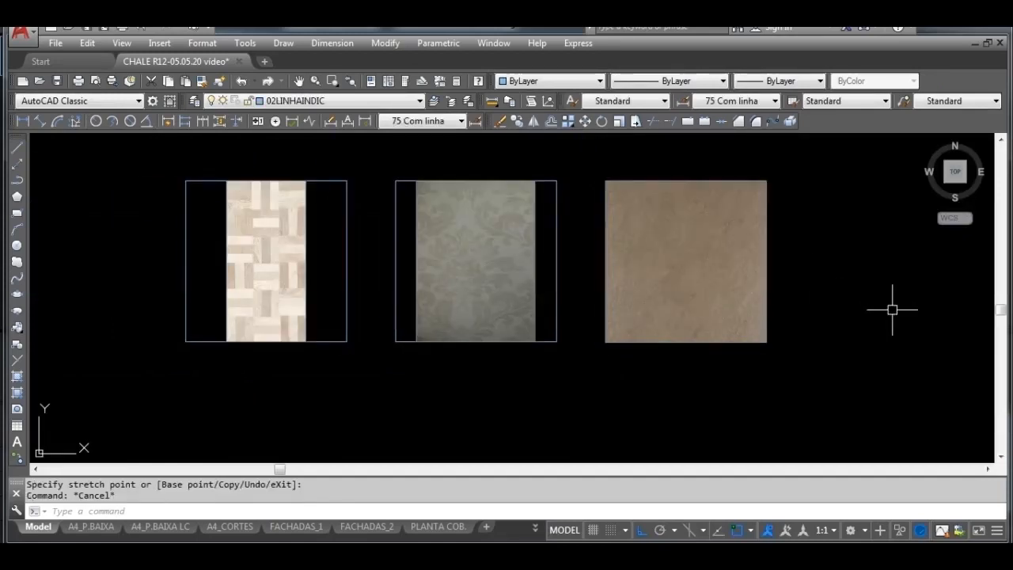
{"action": "middle_click_drag", "start_coordinate": [859, 262], "coordinate": [870, 311]}
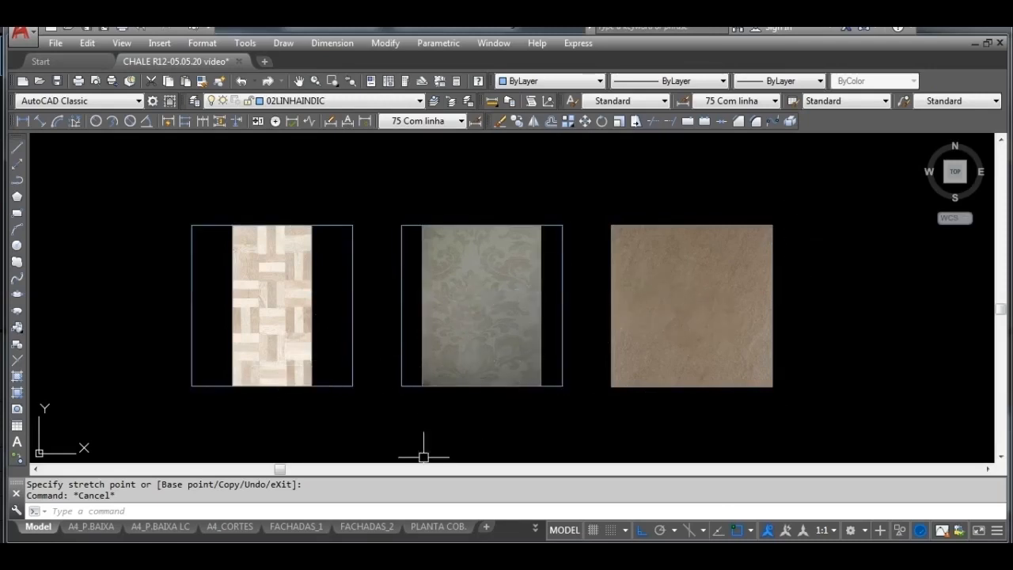
Step: Open the A4_P.BAIXA layout and examine the three covering images in the plot preview
{"action": "left_click", "coordinate": [97, 527]}
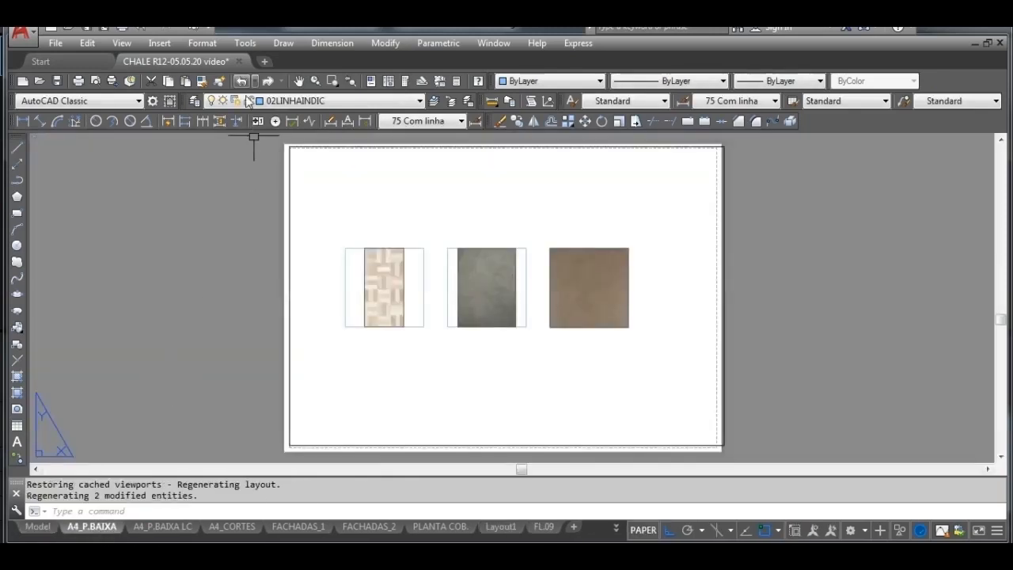
{"action": "left_click", "coordinate": [95, 84]}
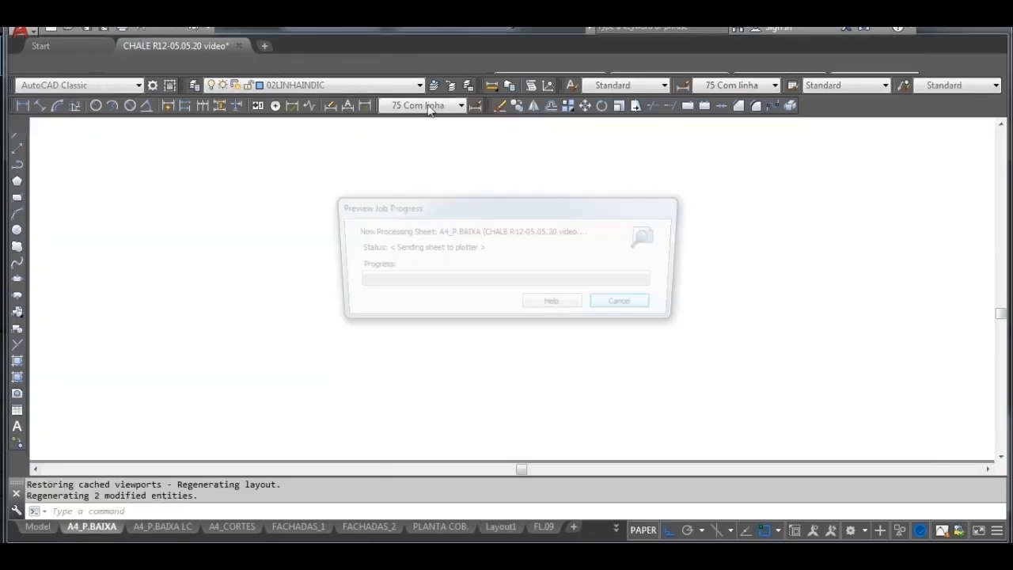
{"action": "scroll", "coordinate": [564, 286], "scroll_direction": "up", "scroll_amount": 5}
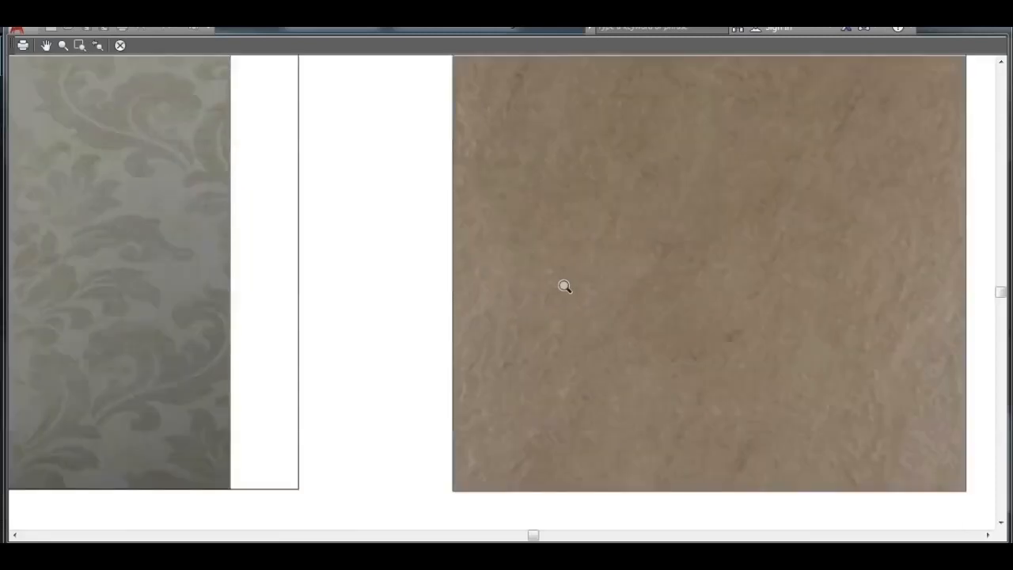
{"action": "scroll", "coordinate": [564, 286], "scroll_direction": "down", "scroll_amount": 5}
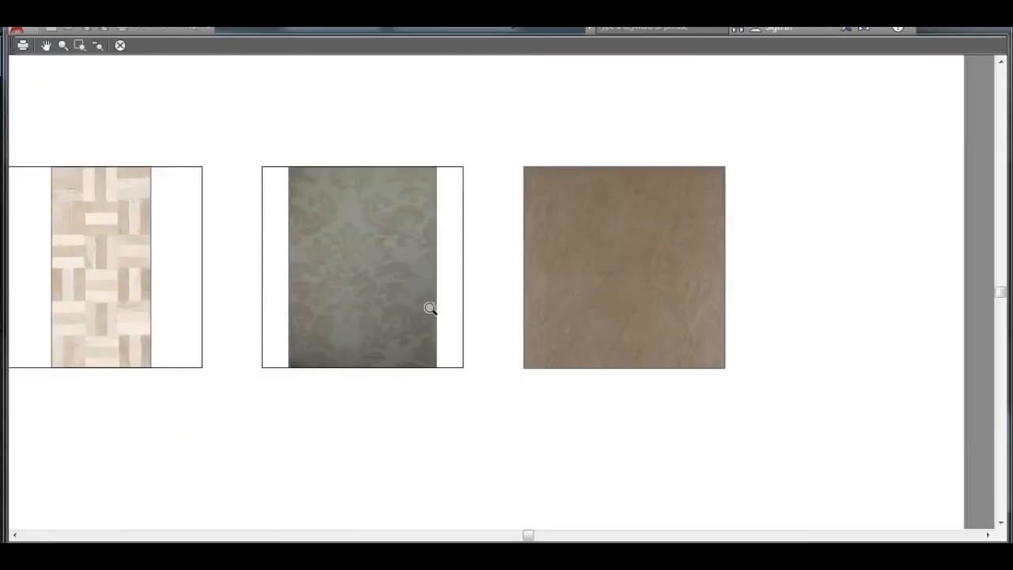
{"action": "left_click", "coordinate": [120, 45]}
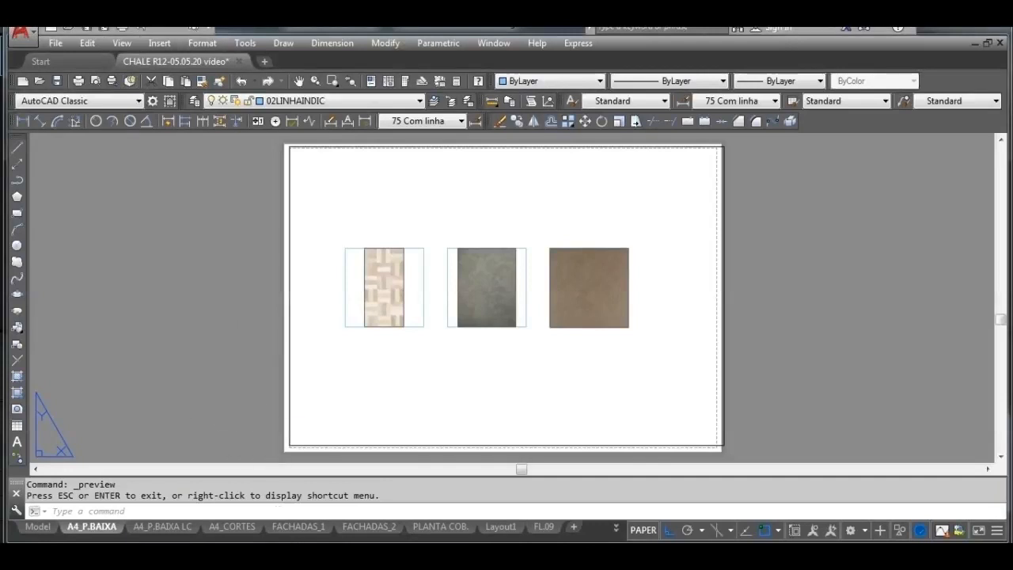
Step: Switch to the file explorer window showing the IMAGENS REVESTIMENTOS folder
{"action": "mouse_move", "coordinate": [307, 529]}
{"action": "left_click", "coordinate": [226, 496]}
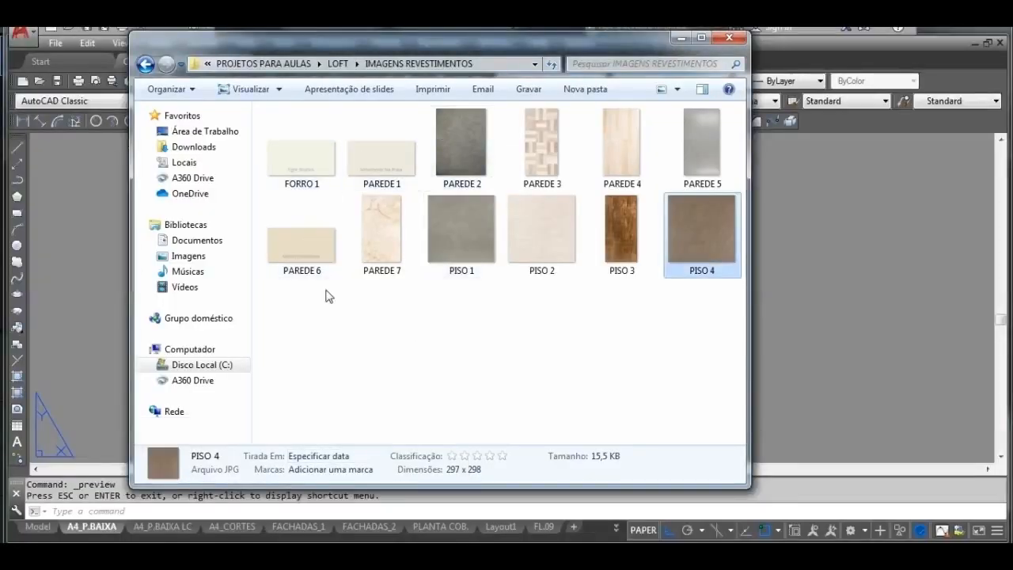